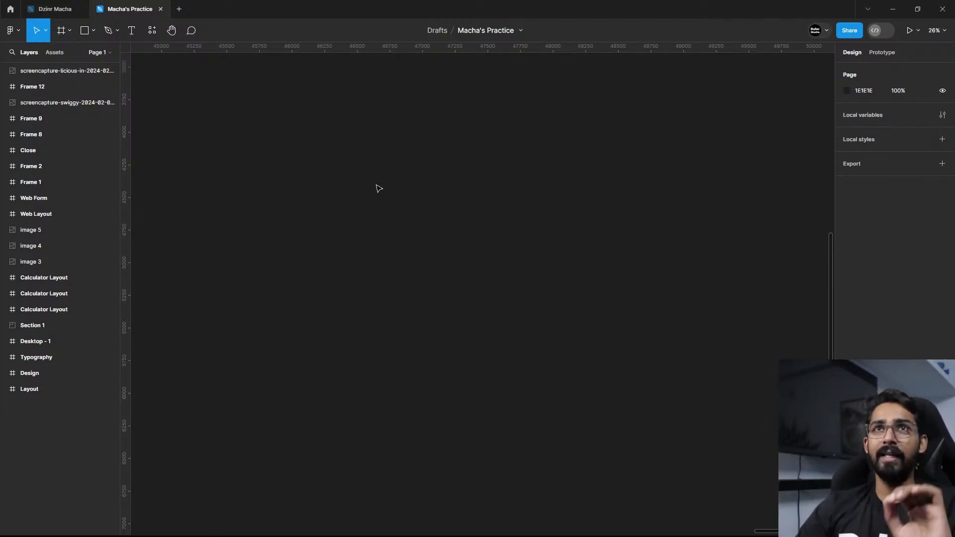
Step: Copy the "Explore Now!" button from the My Foodfolio page design and paste it onto an empty area of the canvas
drag(239, 207, 262, 193)
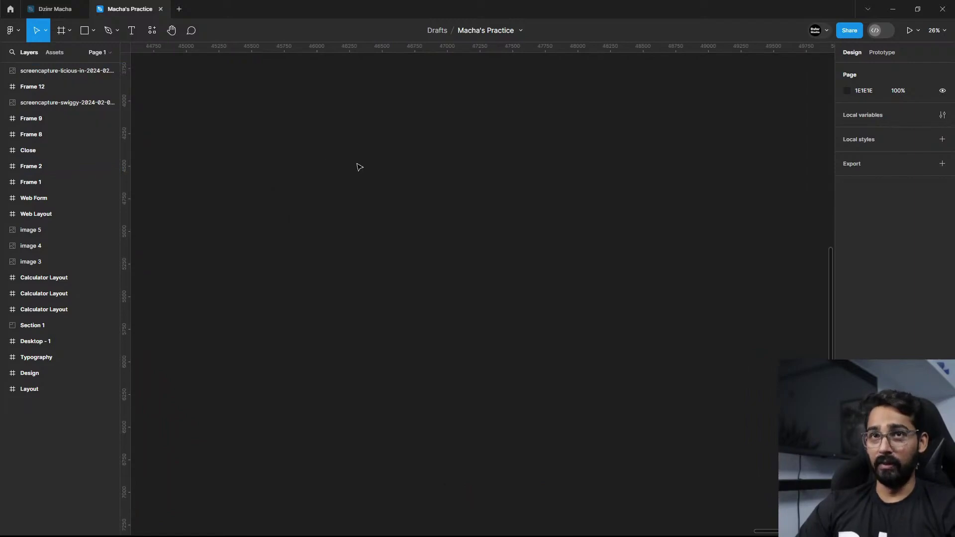
scroll(366, 211, down, 5)
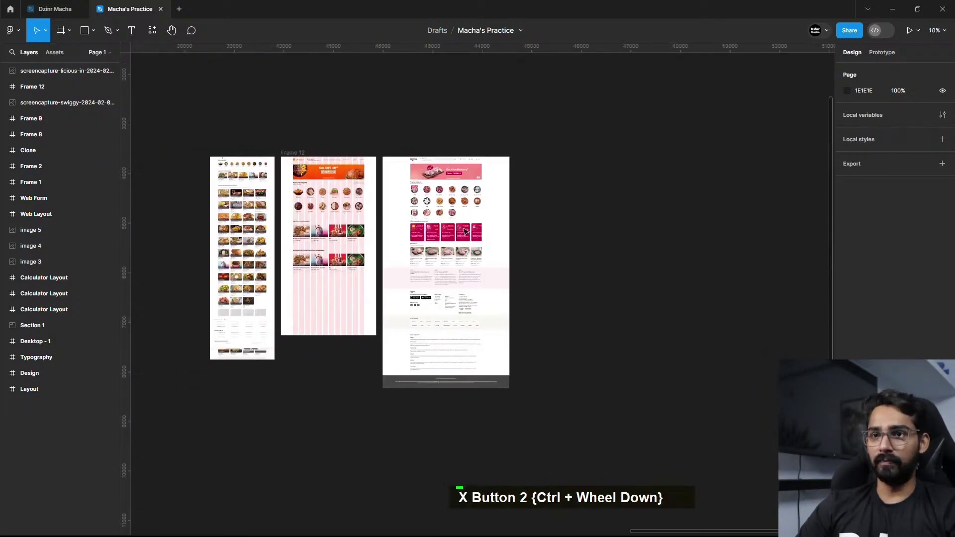
scroll(467, 175, left, 5)
scroll(626, 190, right, 9)
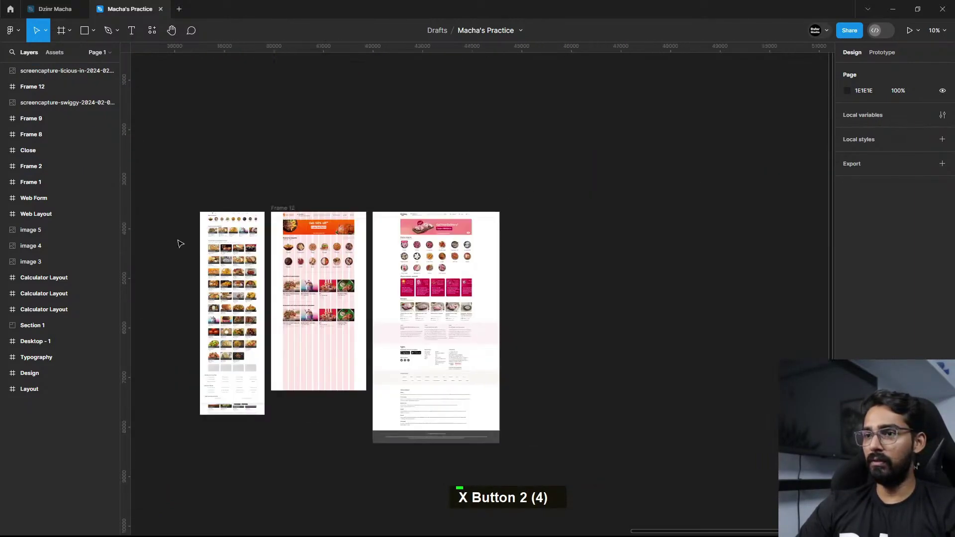
scroll(179, 241, left, 8)
scroll(252, 225, up, 3)
scroll(253, 225, up, 5)
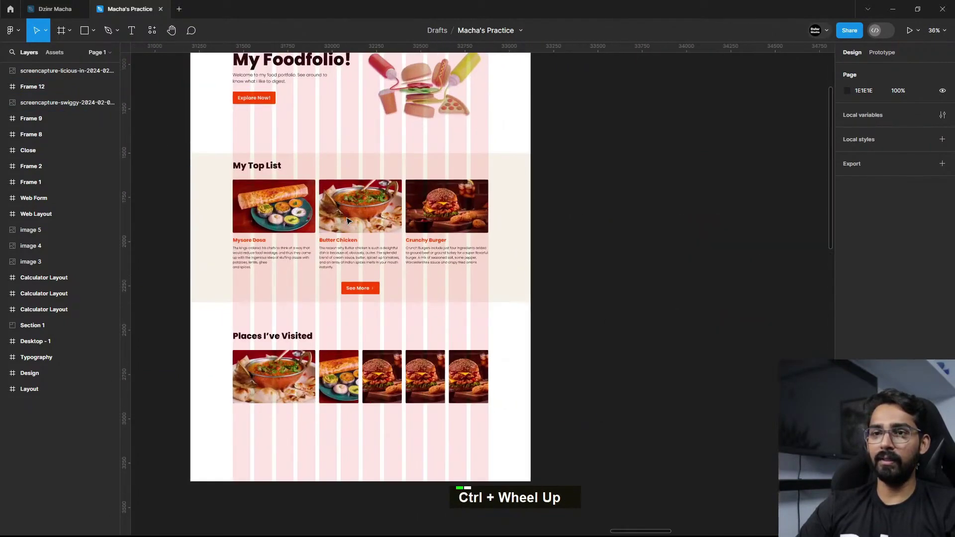
scroll(278, 175, up, 2)
double_click(254, 140)
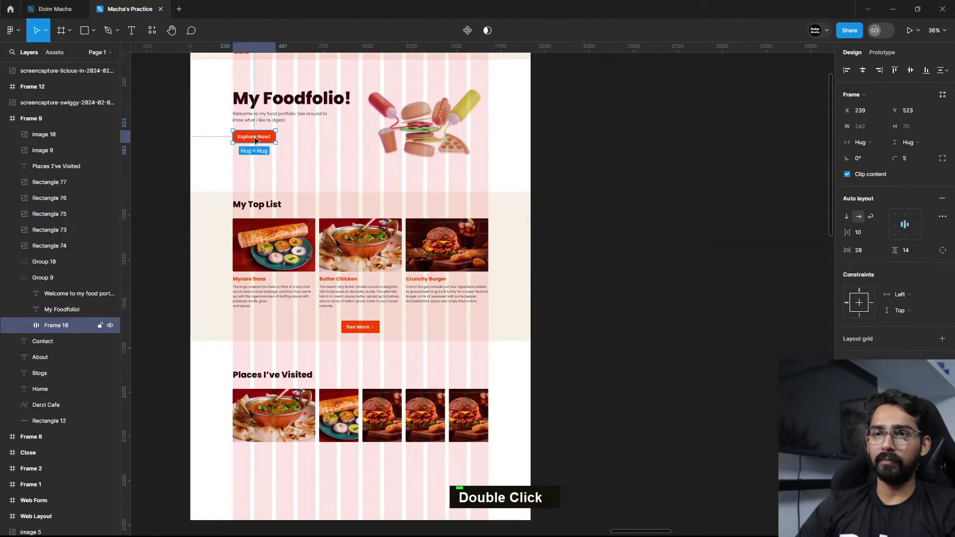
ctrl+scroll(693, 234, down, 4)
scroll(385, 271, left, 2)
scroll(495, 258, right, 2)
scroll(495, 257, down, 2)
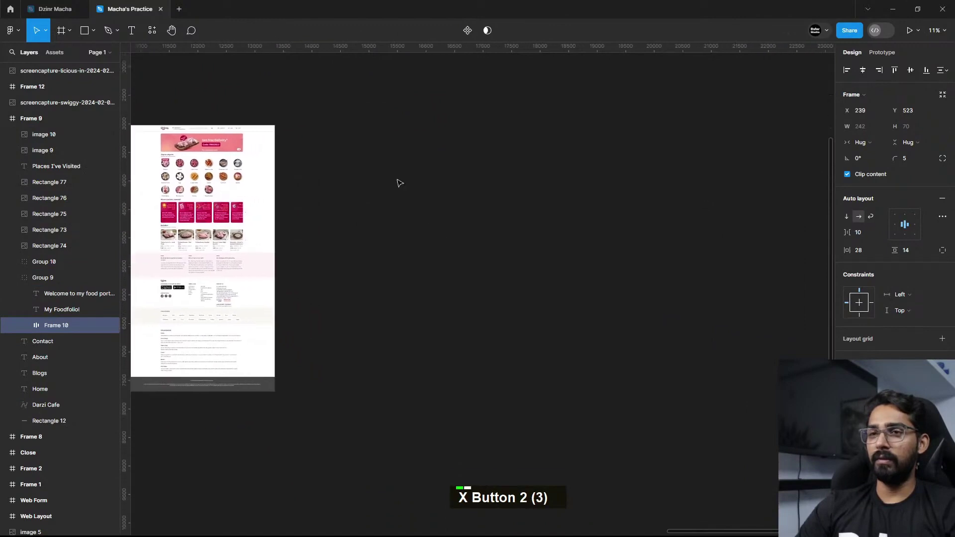
key(ctrl+v)
scroll(458, 235, up, 5)
drag(507, 328, 313, 168)
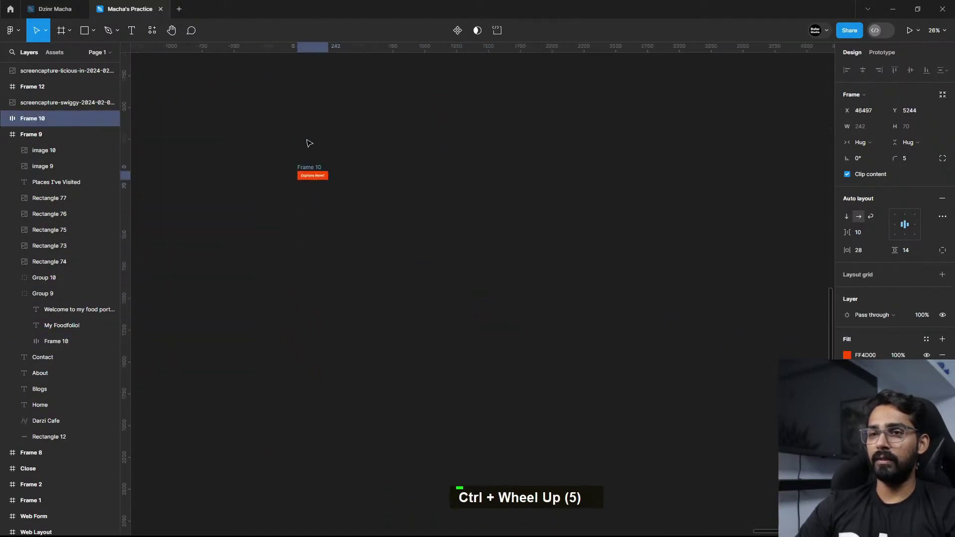
Step: Duplicate the pasted "Explore Now!" button directly below the original, leaving a 50 px gap between them
ctrl+scroll(299, 154, up, 6)
scroll(474, 239, up, 2)
ctrl+scroll(387, 374, up, 3)
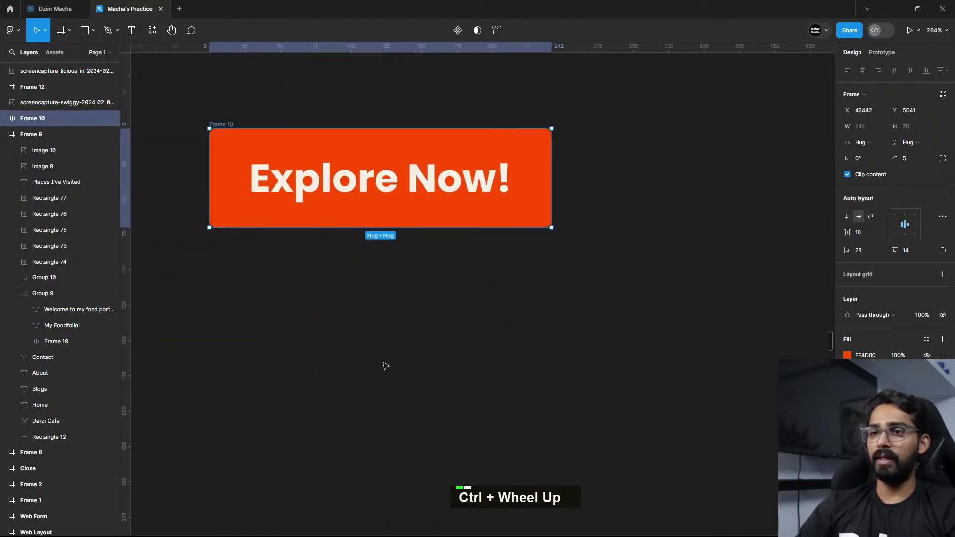
scroll(487, 331, left, 2)
ctrl+scroll(498, 318, up, 3)
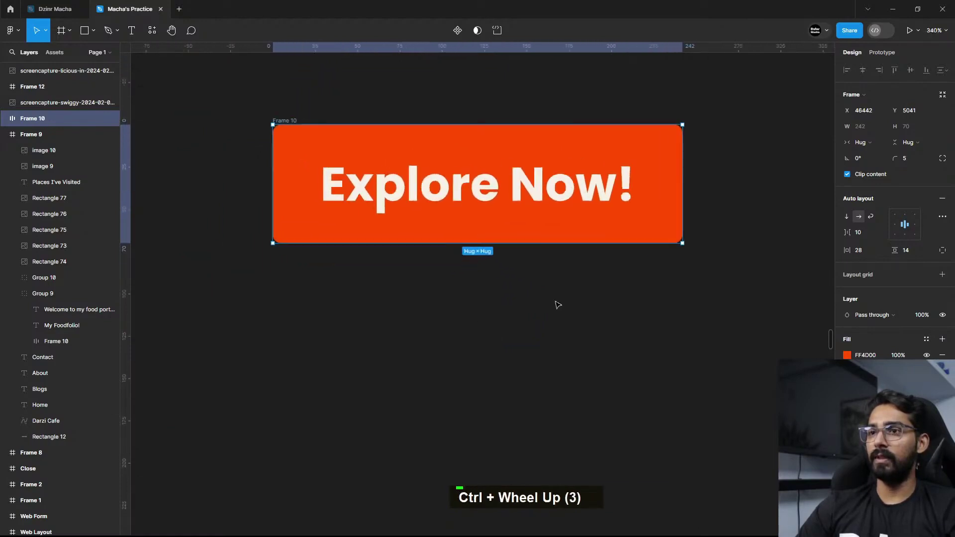
scroll(527, 305, right, 2)
ctrl+scroll(500, 307, down, 3)
click(499, 310)
ctrl+scroll(525, 319, down, 1)
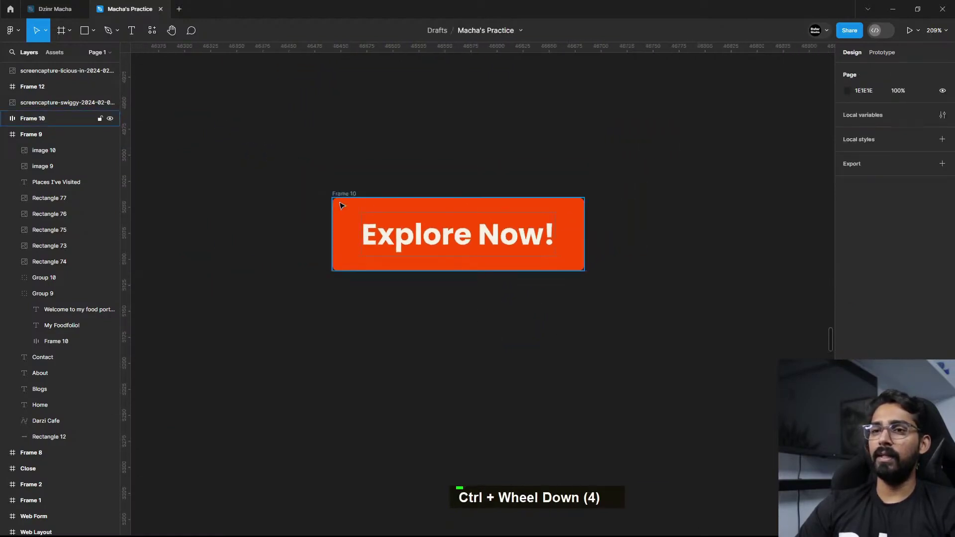
click(362, 206)
scroll(380, 263, down, 1)
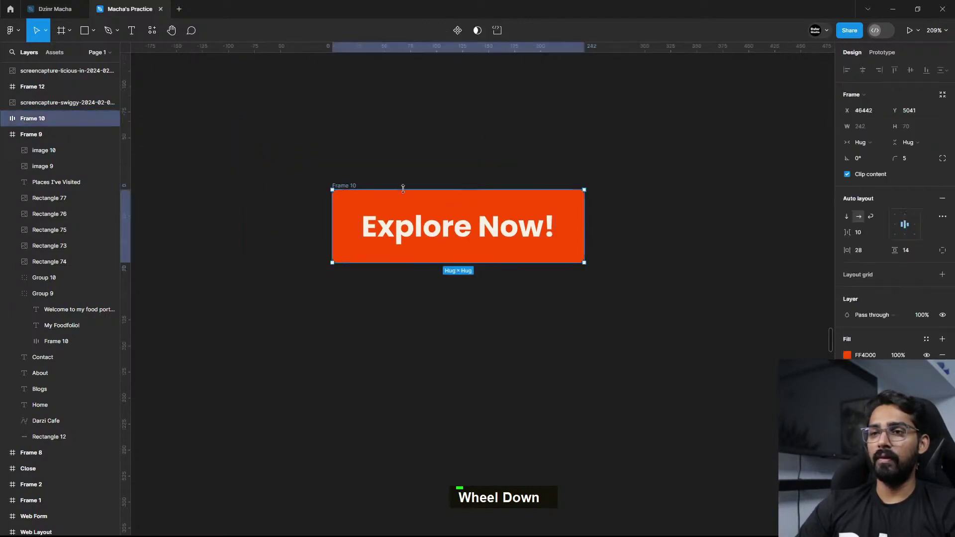
drag(463, 222, 463, 347)
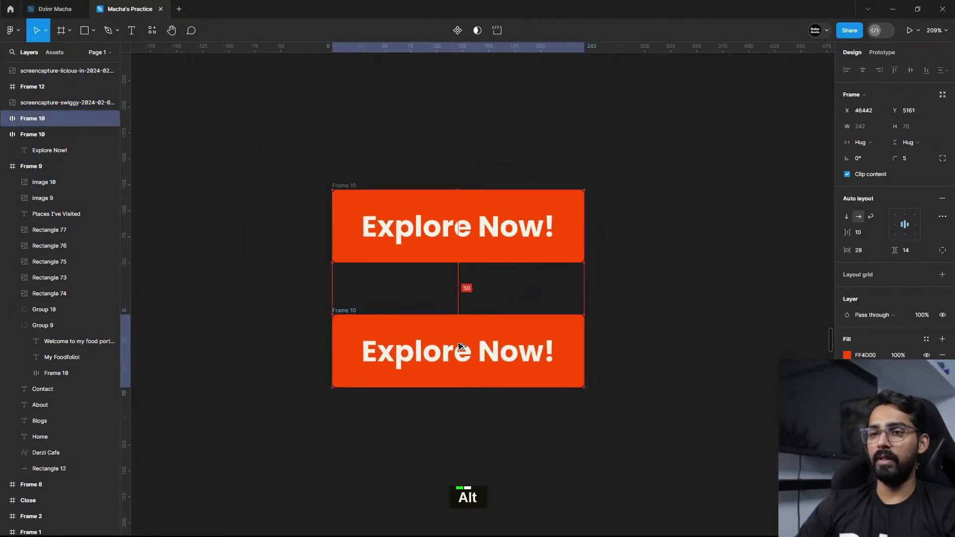
click(695, 269)
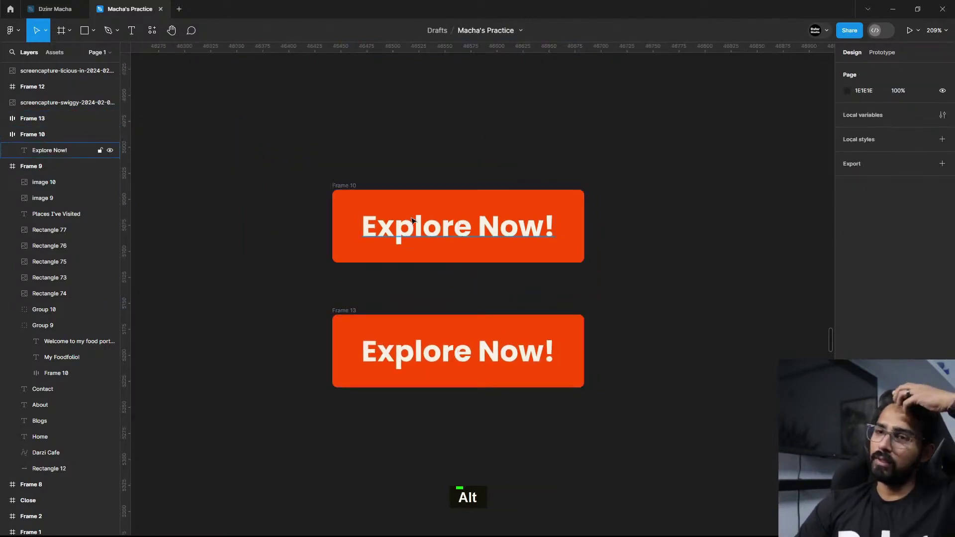
Step: Rename the upper button frame as "Normal"
click(366, 209)
double_click(353, 186)
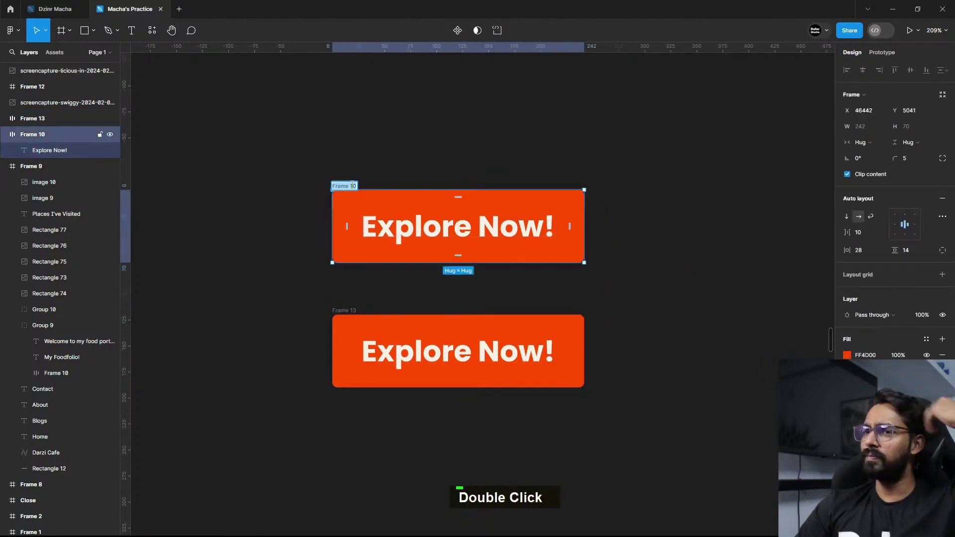
key(BackSpace)
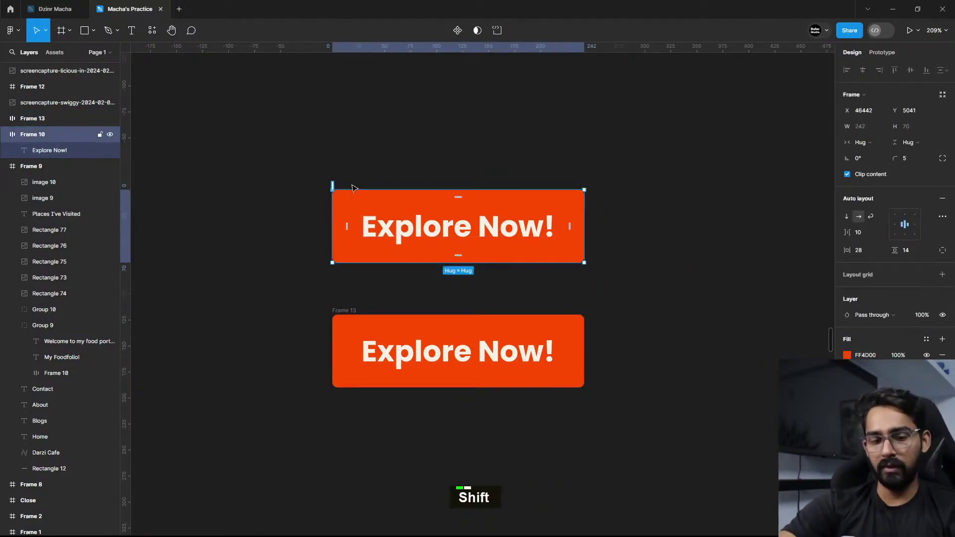
text(No)
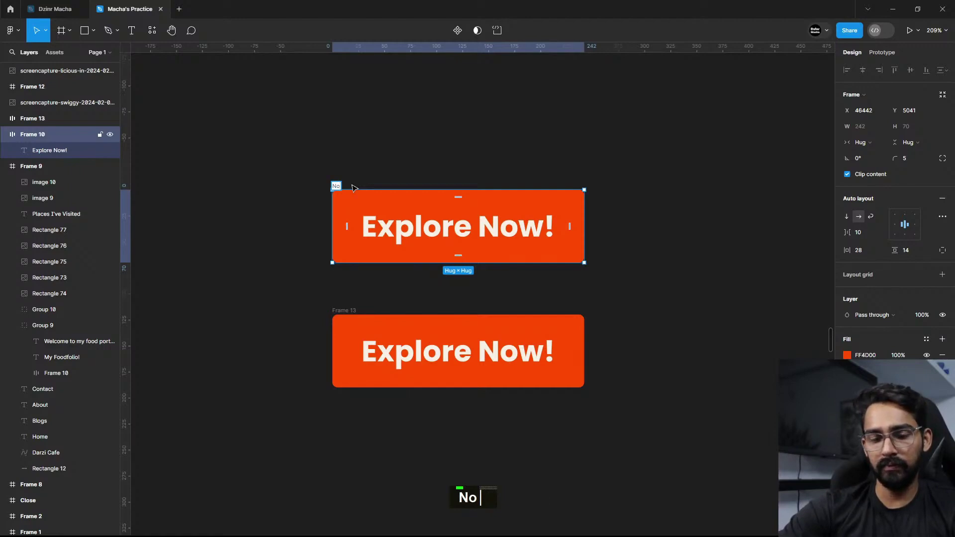
text(rmal)
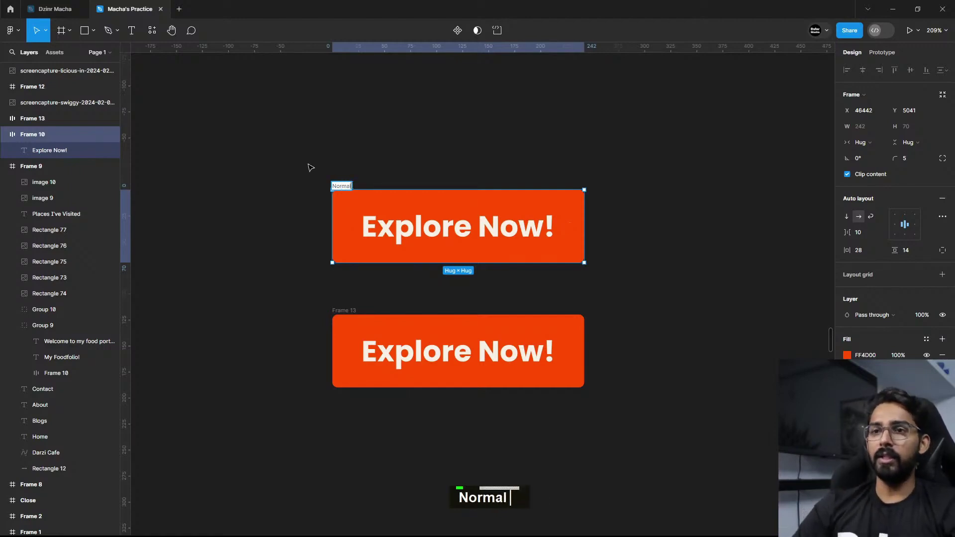
click(402, 165)
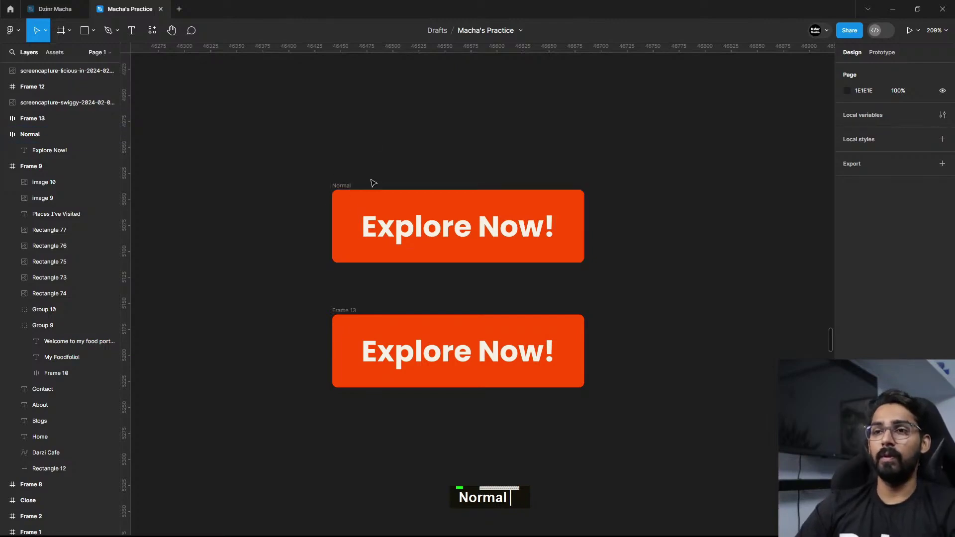
Step: Rename the lower button frame as "Hover"
double_click(343, 311)
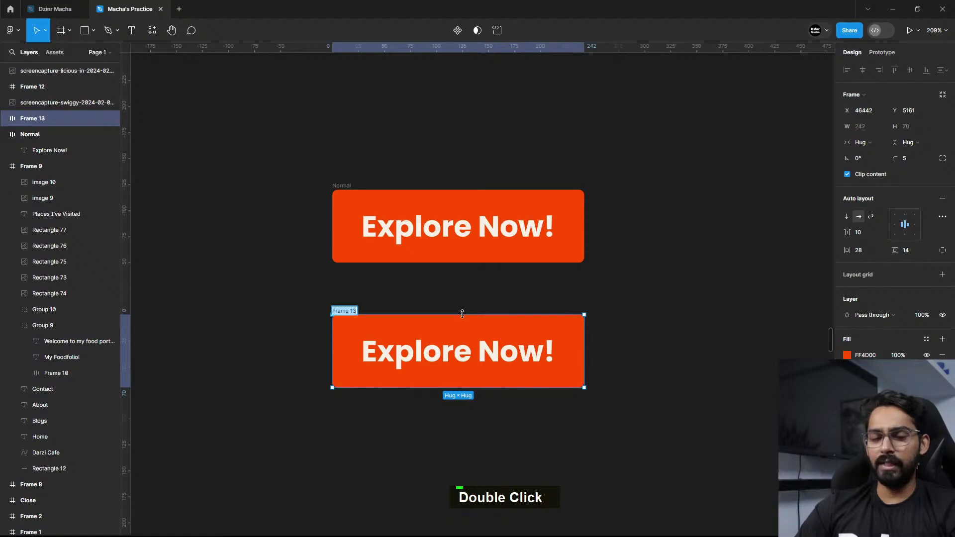
text(Hover)
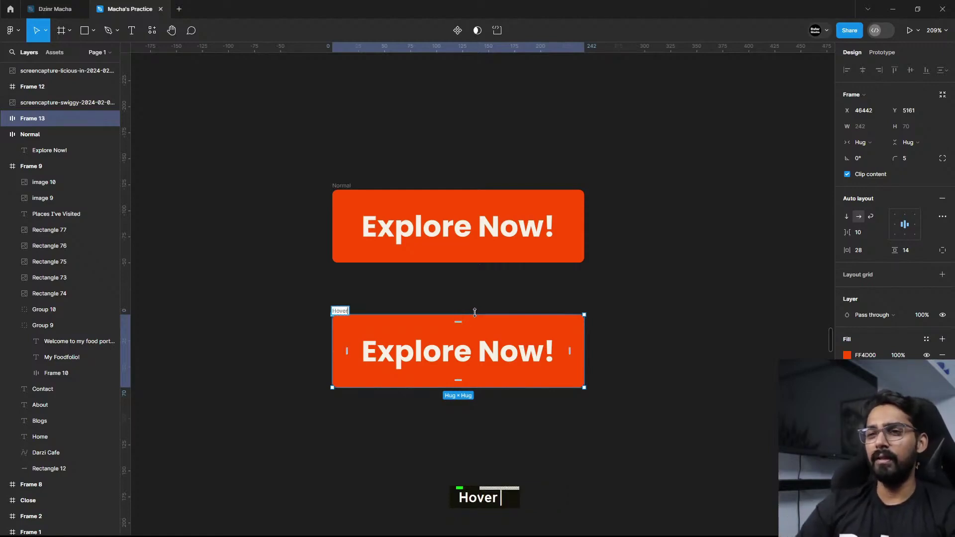
click(356, 174)
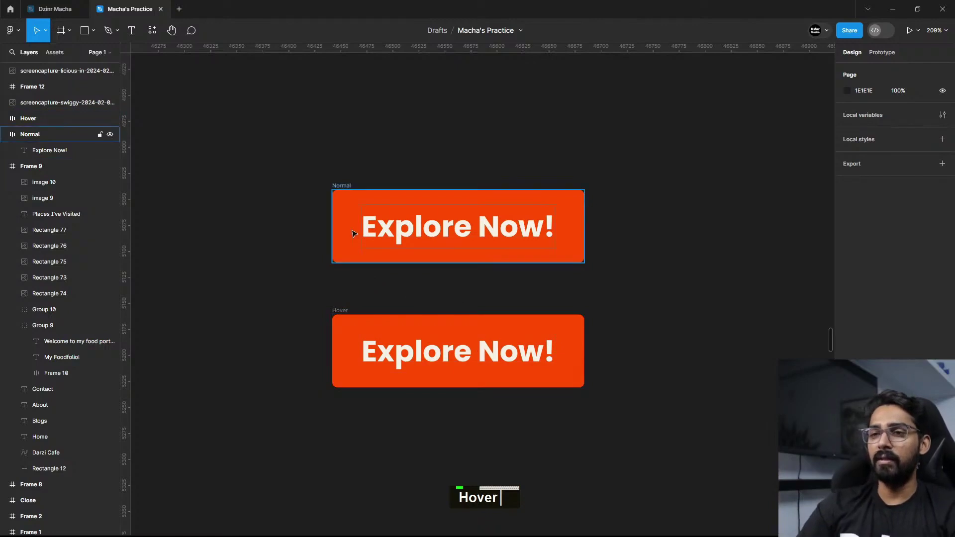
drag(496, 300, 403, 246)
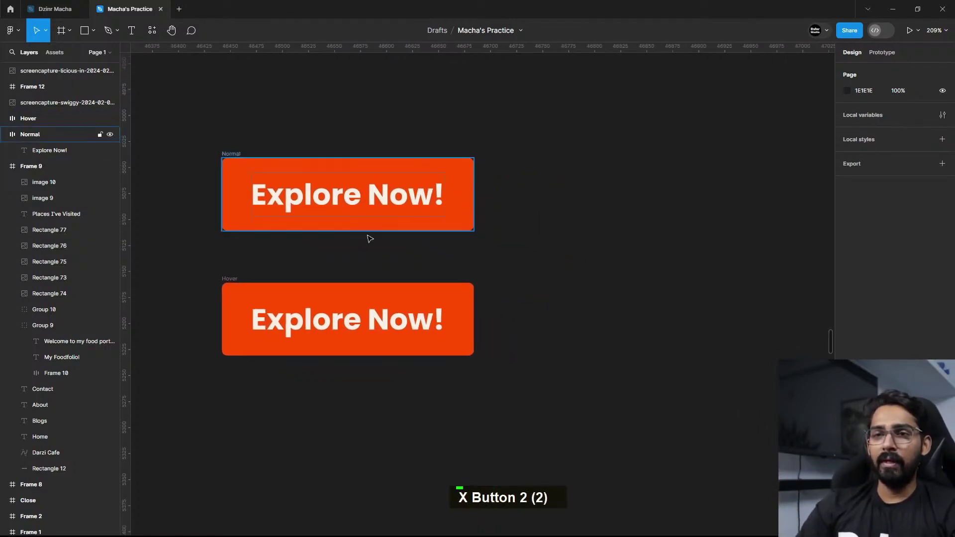
click(230, 154)
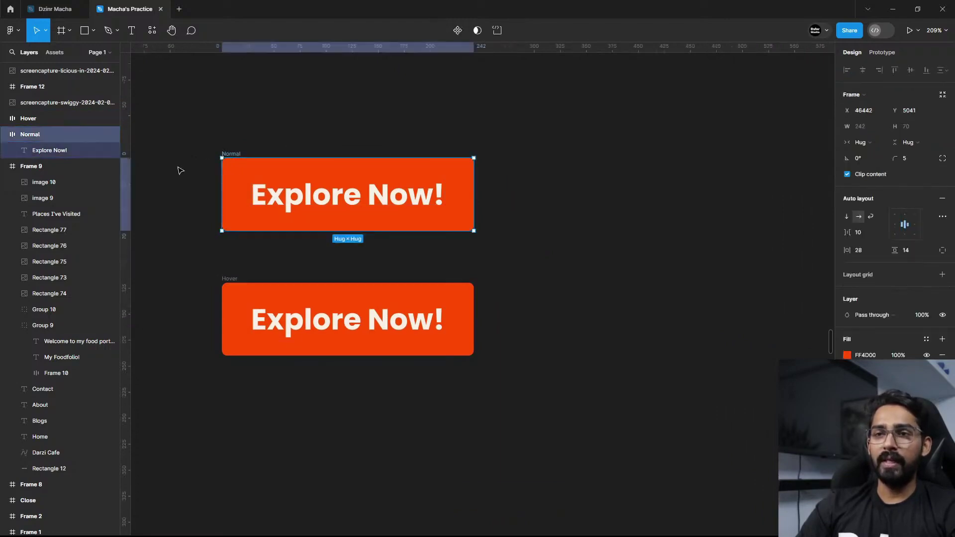
click(230, 279)
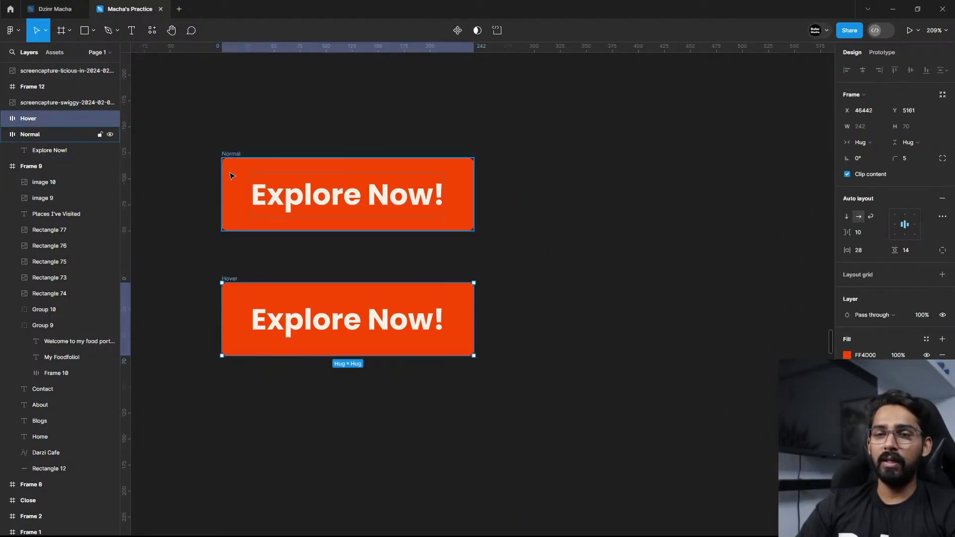
click(232, 156)
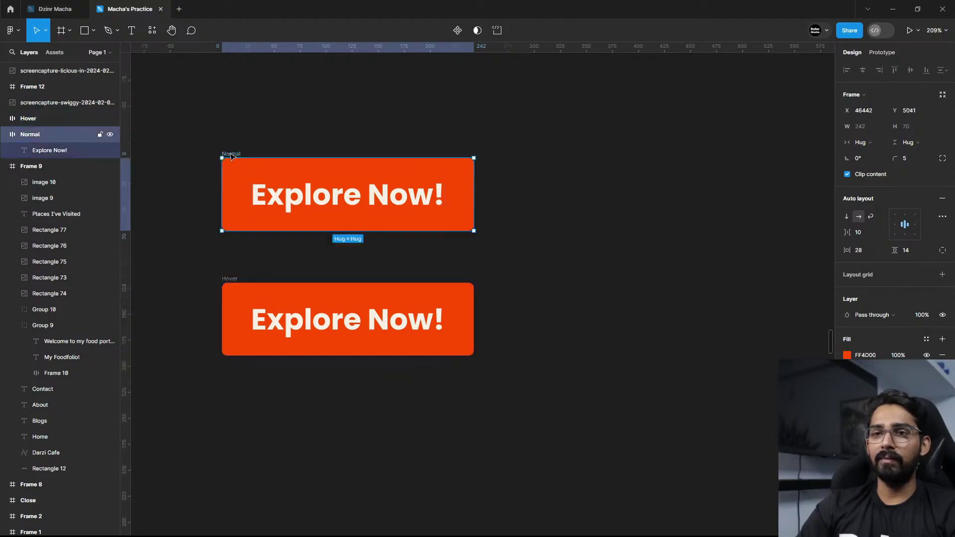
click(236, 281)
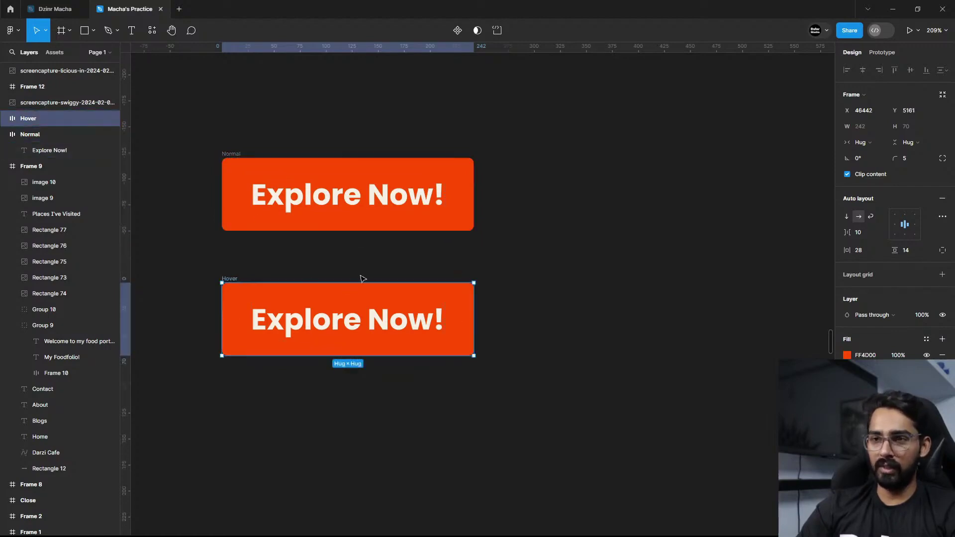
scroll(362, 279, left, 3)
scroll(291, 304, up, 1)
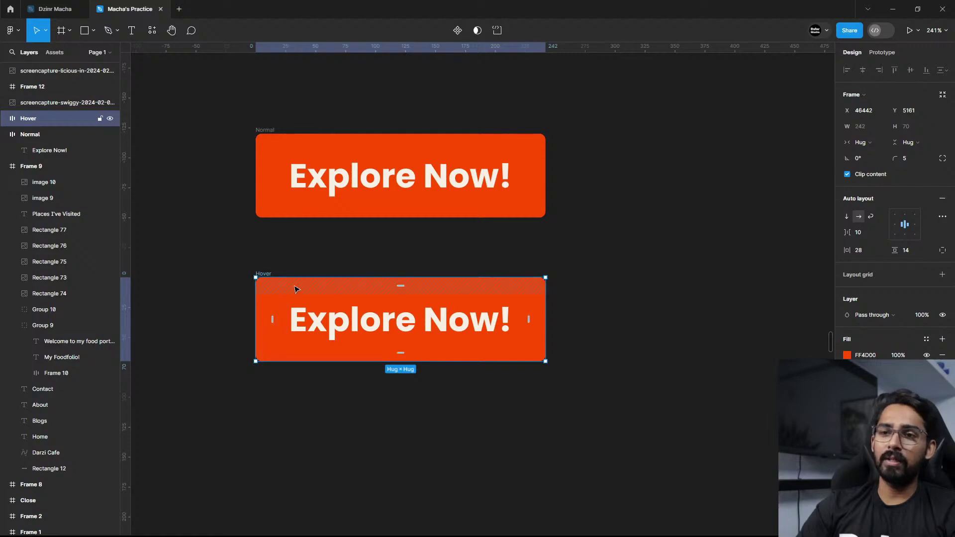
Step: Remove auto layout from both the Hover and the Normal button frames
click(265, 275)
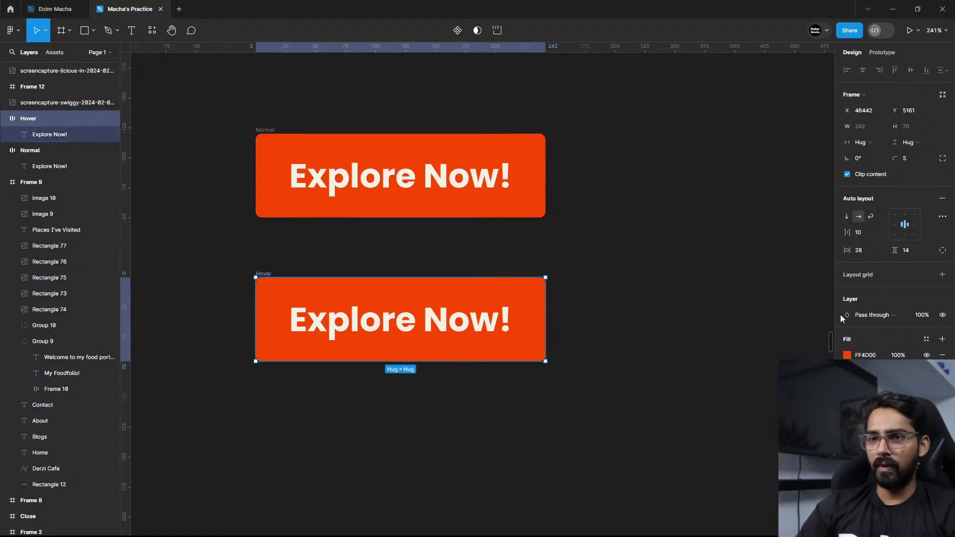
click(942, 198)
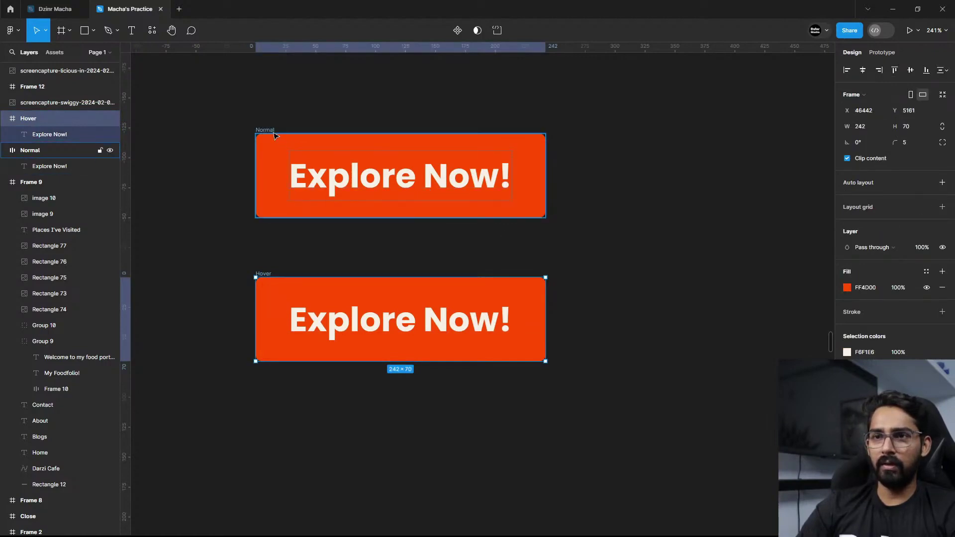
click(275, 136)
click(942, 198)
click(342, 274)
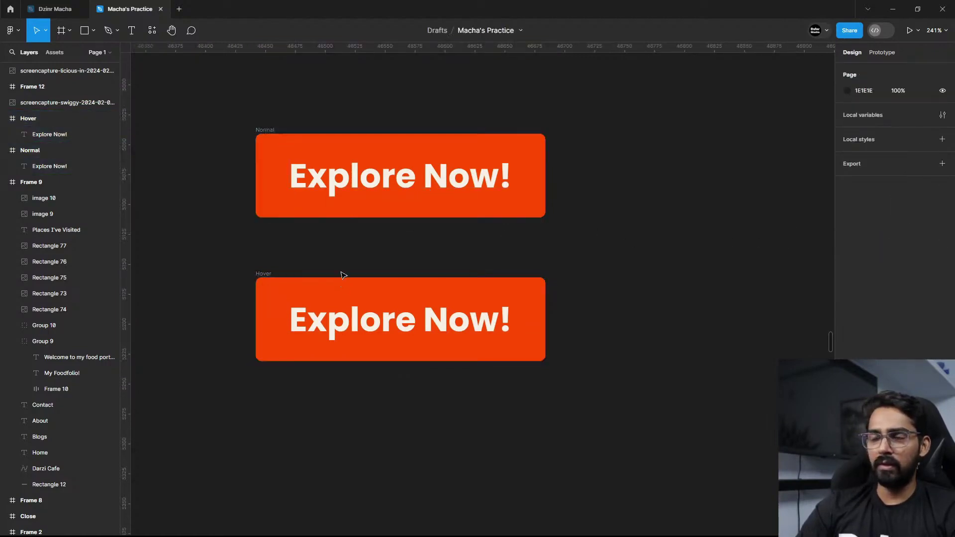
Step: Draw a circle about 53 × 53 with the Ellipse tool inside the Hover button, near its centre
scroll(346, 263, up, 2)
scroll(375, 260, up, 3)
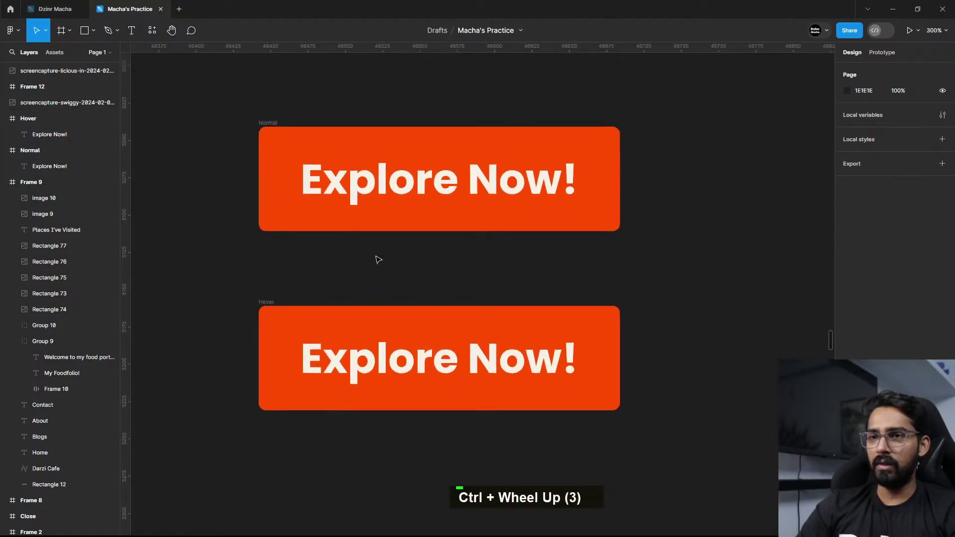
click(92, 36)
click(82, 84)
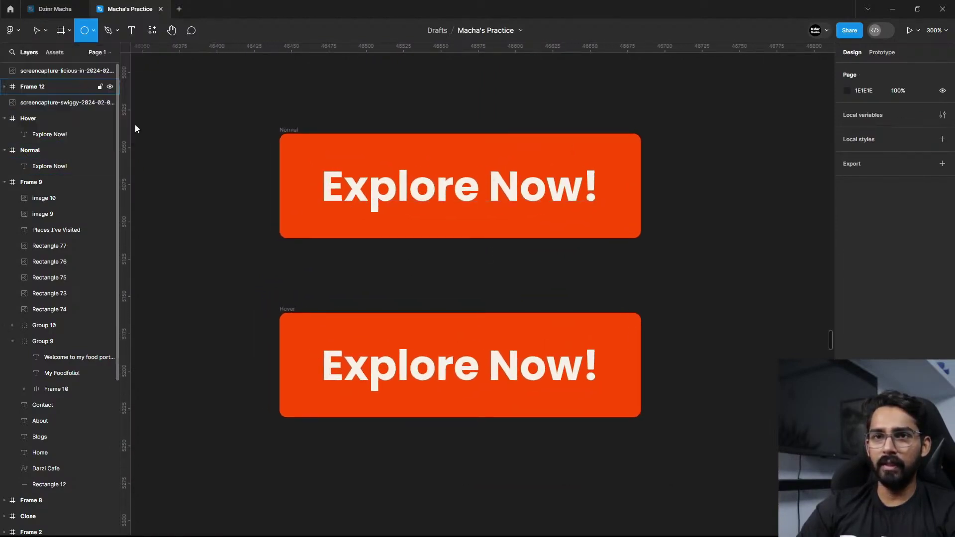
drag(435, 339, 515, 417)
drag(464, 372, 459, 367)
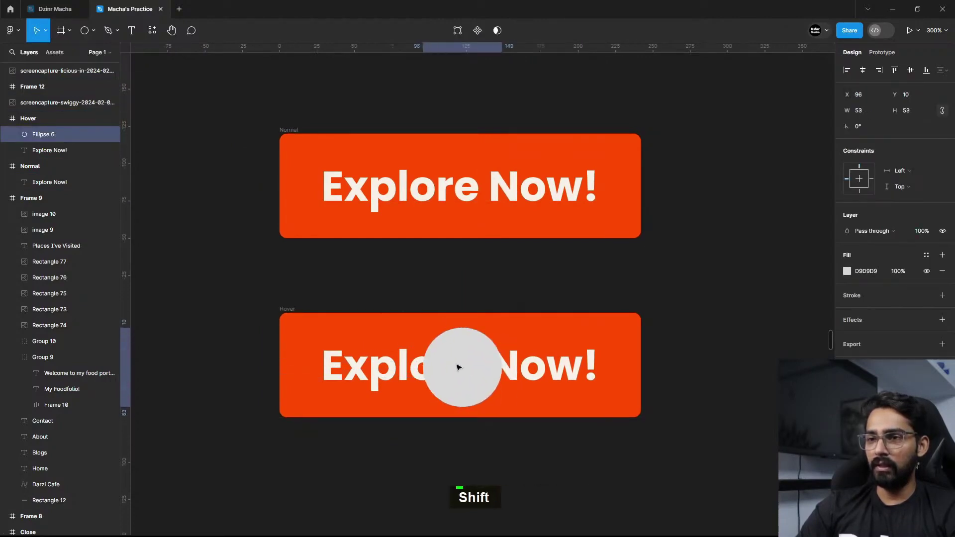
Step: Place the circle beneath the Hover button's text layer and scale it up from its centre to about 257 × 257, covering the button
drag(74, 135, 77, 159)
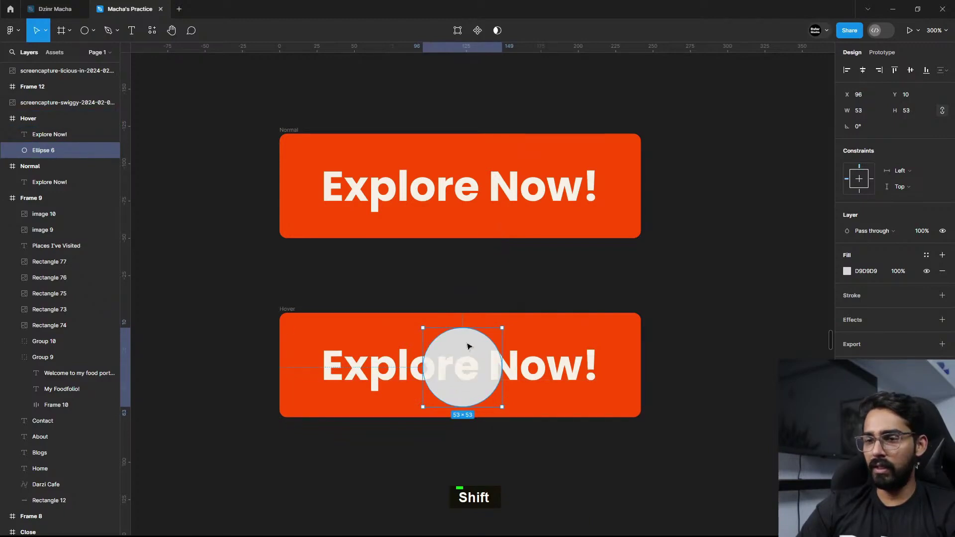
drag(465, 346, 652, 319)
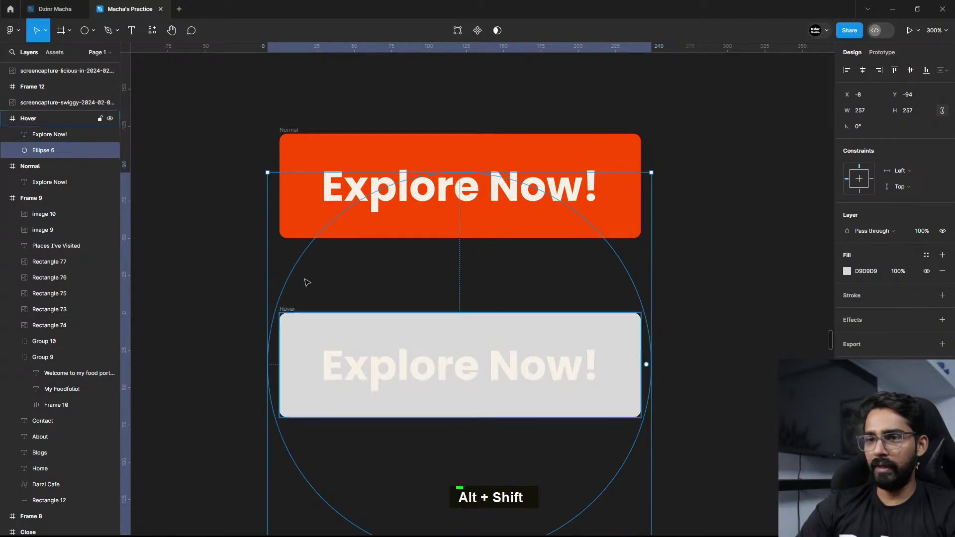
Step: Fill the Hover button's circle with white FFFFFF and recolour its text with the orange sampled from the Normal button
click(847, 272)
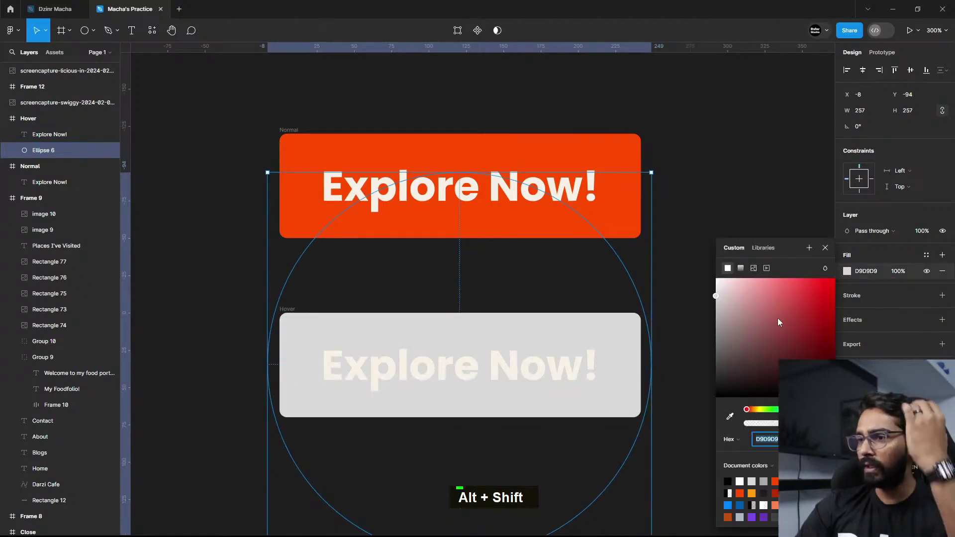
drag(778, 318, 668, 258)
click(533, 363)
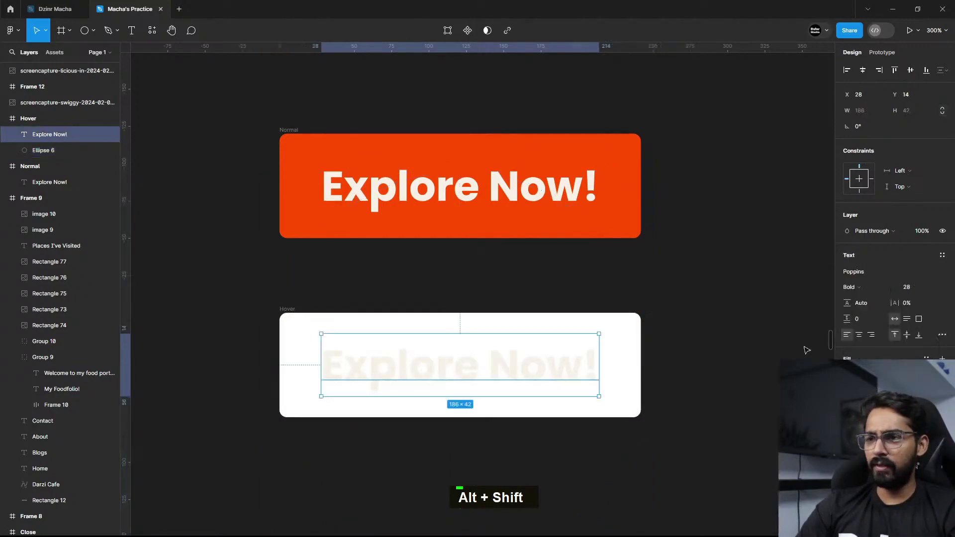
click(847, 374)
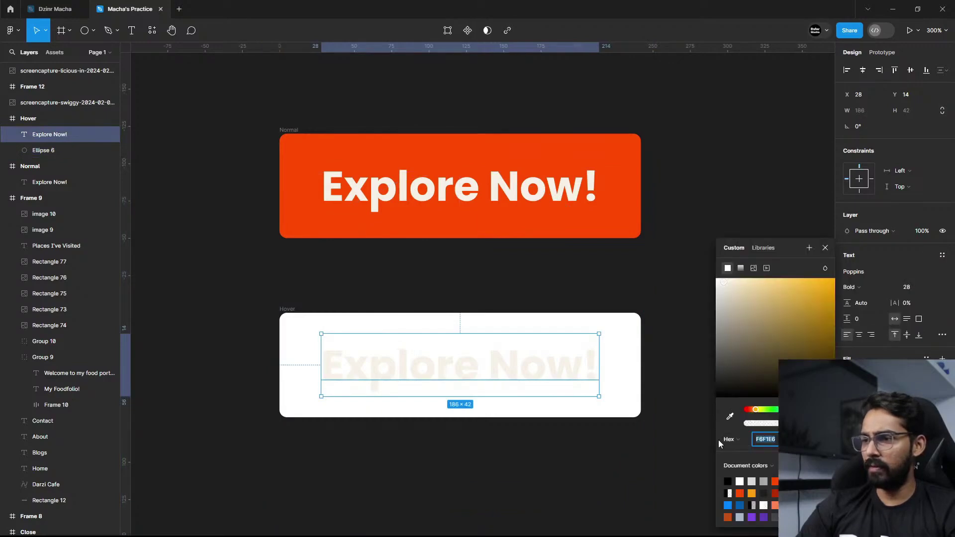
click(729, 417)
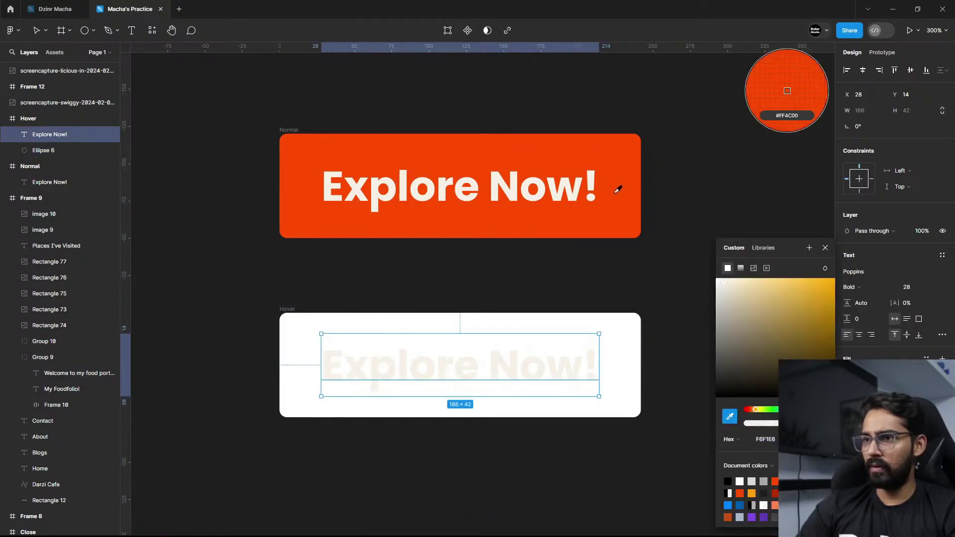
click(638, 189)
click(685, 216)
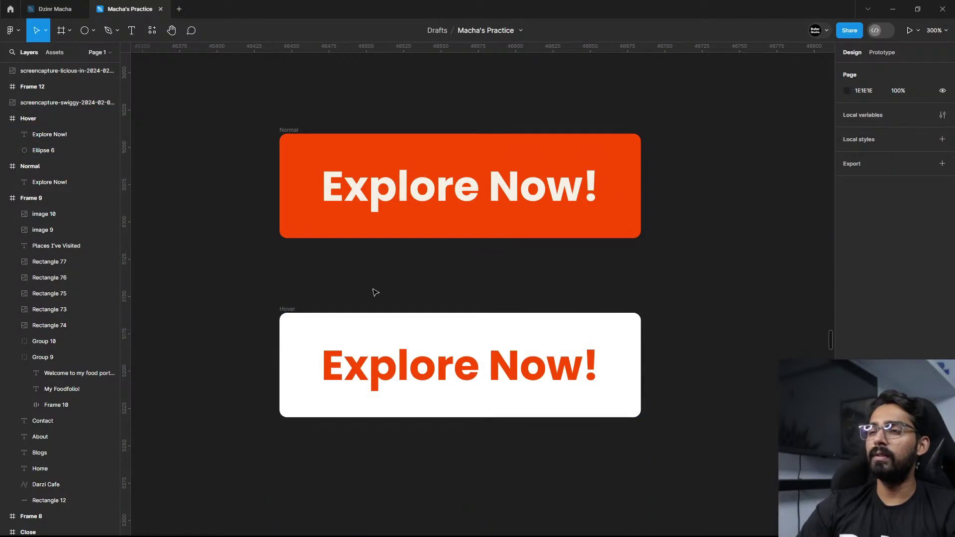
click(477, 371)
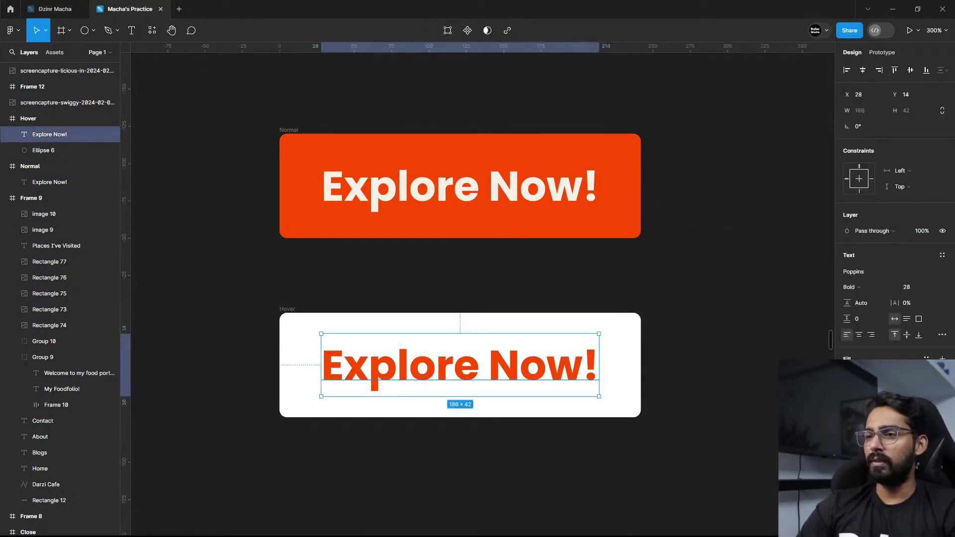
click(871, 289)
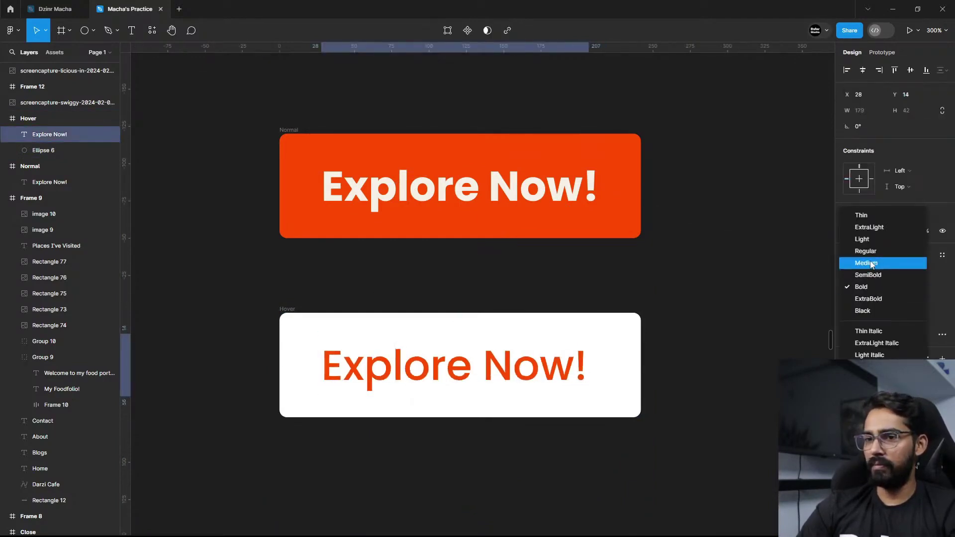
key(Escape)
key(Escape)
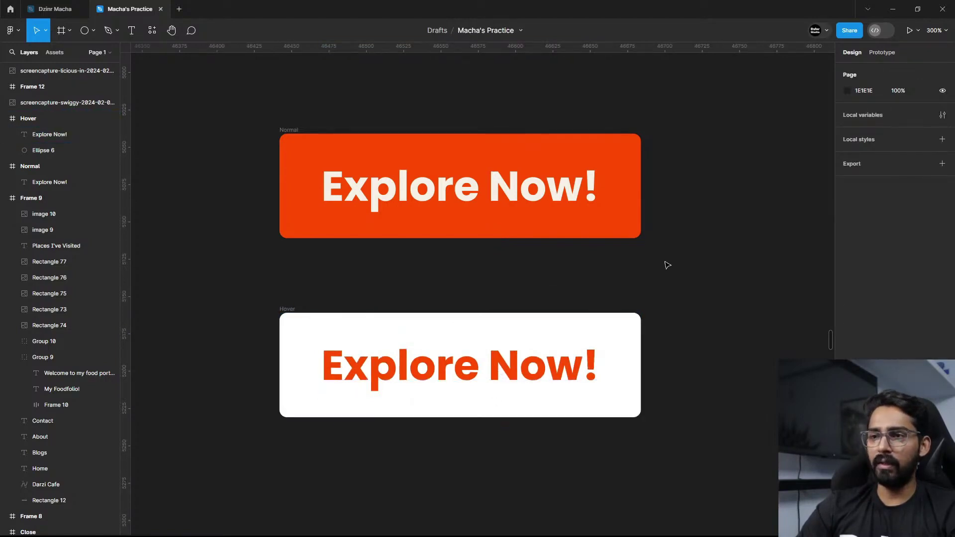
Step: Copy the Hover button's circle into the Normal frame and place it beneath the Explore Now! text layer
scroll(513, 285, down, 1)
scroll(512, 285, right, 2)
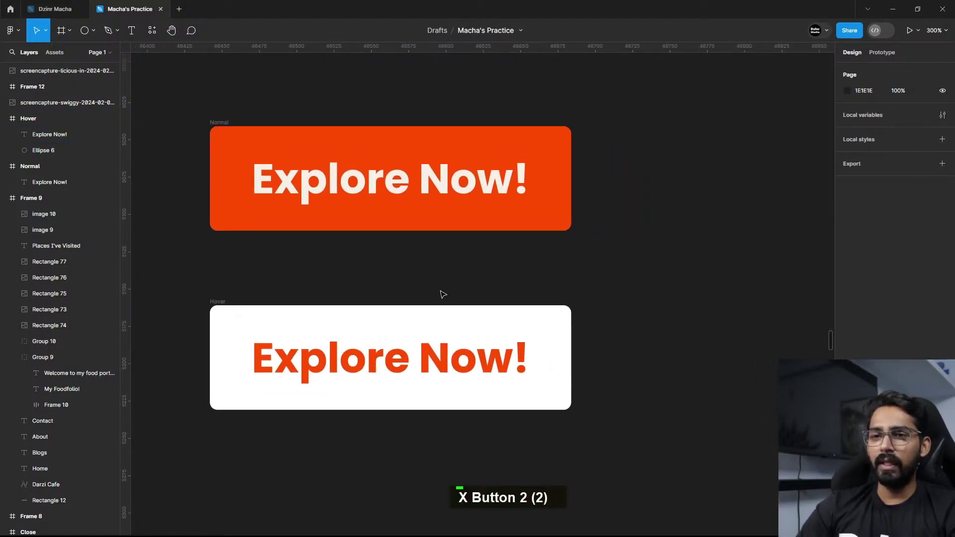
scroll(359, 267, left, 1)
click(406, 335)
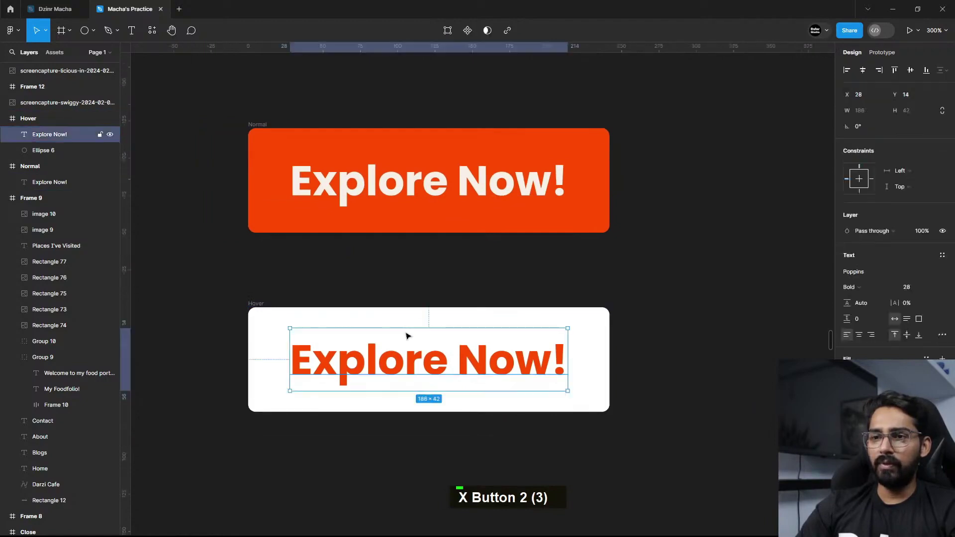
click(69, 152)
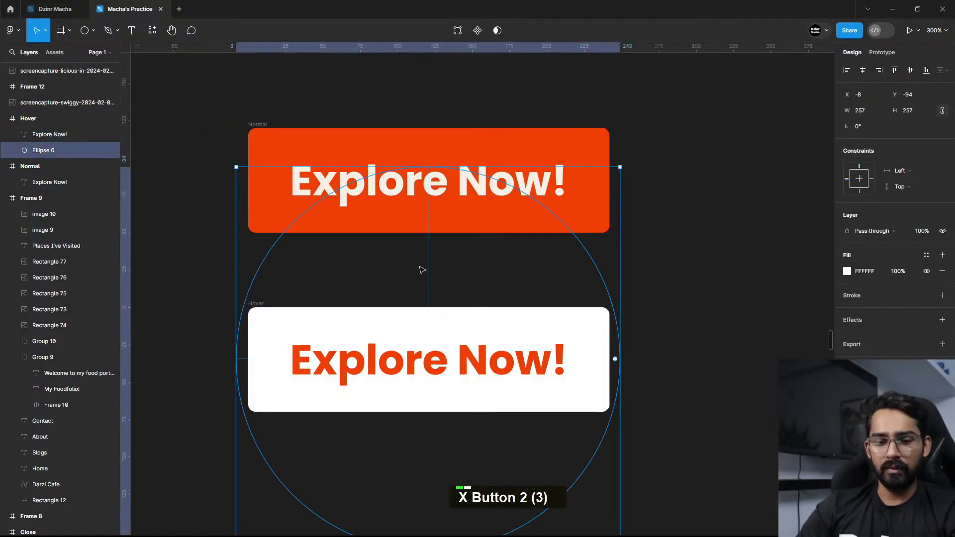
key(ctrl+c)
click(263, 124)
key(ctrl+v)
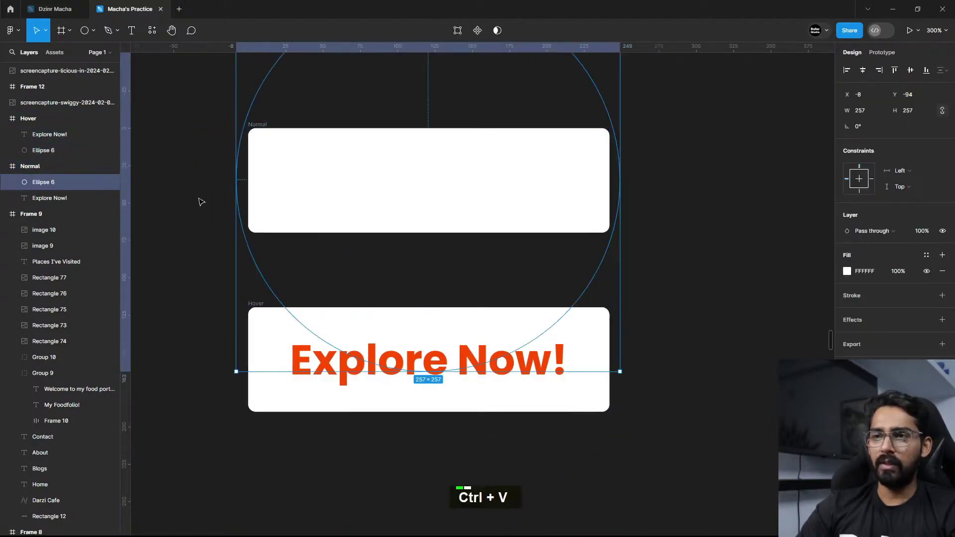
drag(55, 187, 57, 204)
Step: Scale the Normal button's circle down from its centre to about 11 × 11
scroll(540, 260, down, 1)
scroll(541, 259, down, 2)
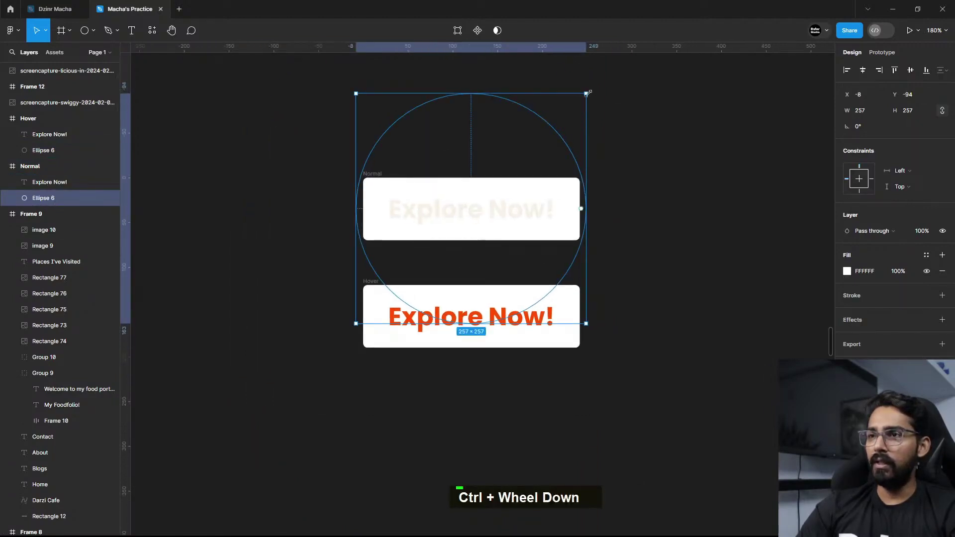
drag(586, 94, 479, 206)
scroll(479, 206, up, 8)
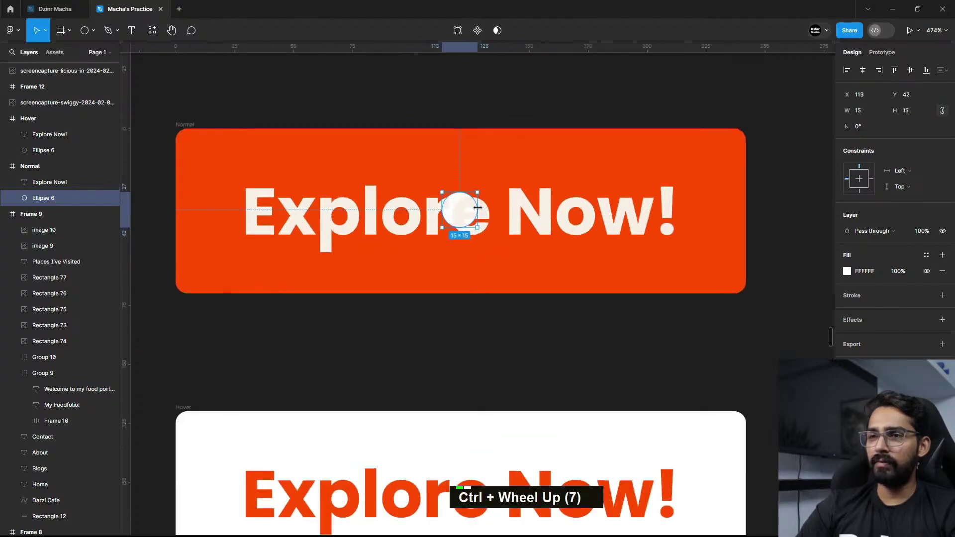
drag(479, 167, 463, 182)
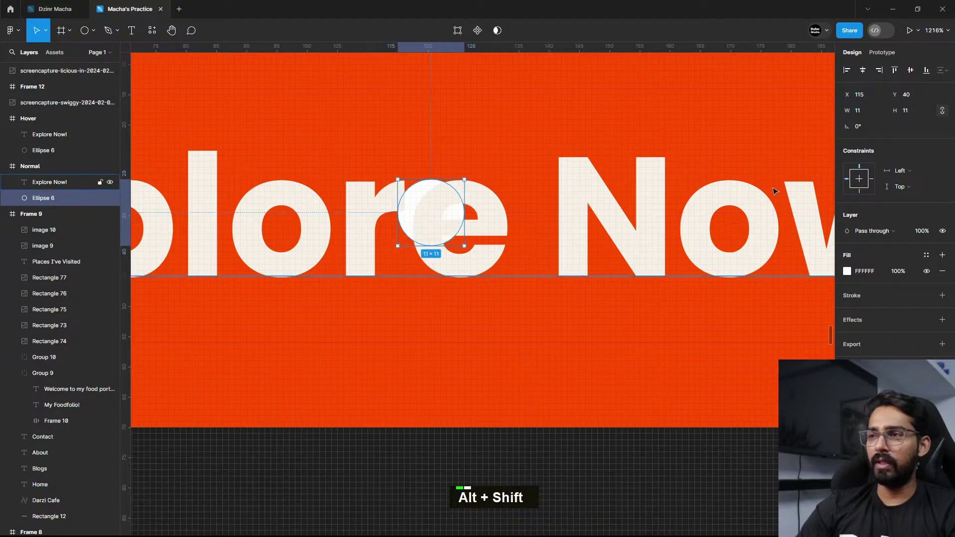
Step: Set the fill opacity of the Normal button's small circle to 0%
click(906, 273)
text(0)
key(Return)
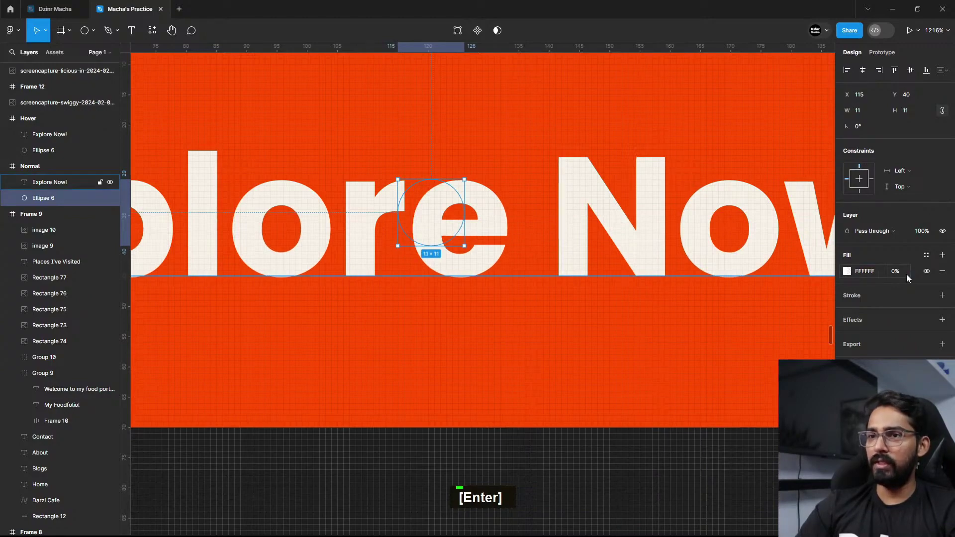
scroll(433, 249, down, 5)
click(437, 259)
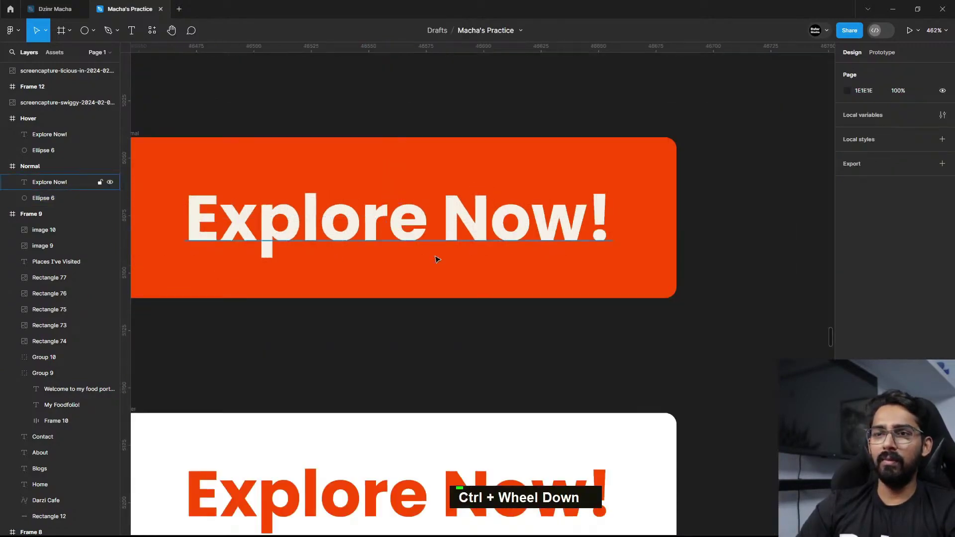
Step: Combine the Normal and Hover button frames into a component set
scroll(437, 259, down, 2)
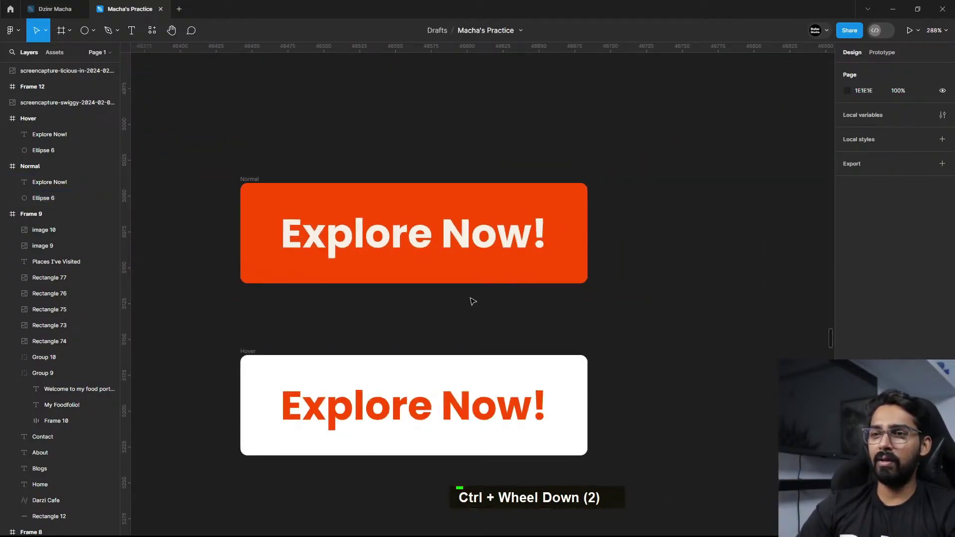
scroll(448, 313, up, 2)
drag(398, 315, 424, 289)
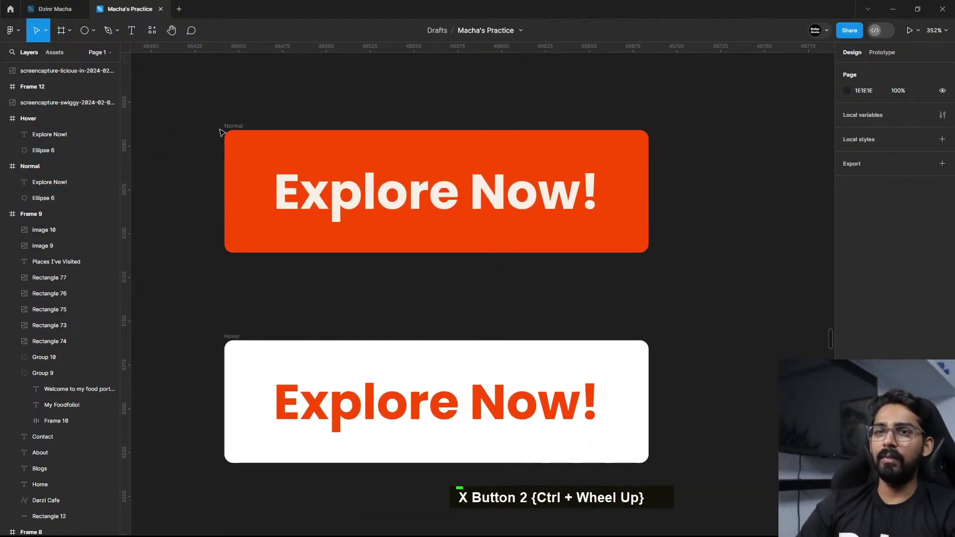
scroll(273, 313, down, 1)
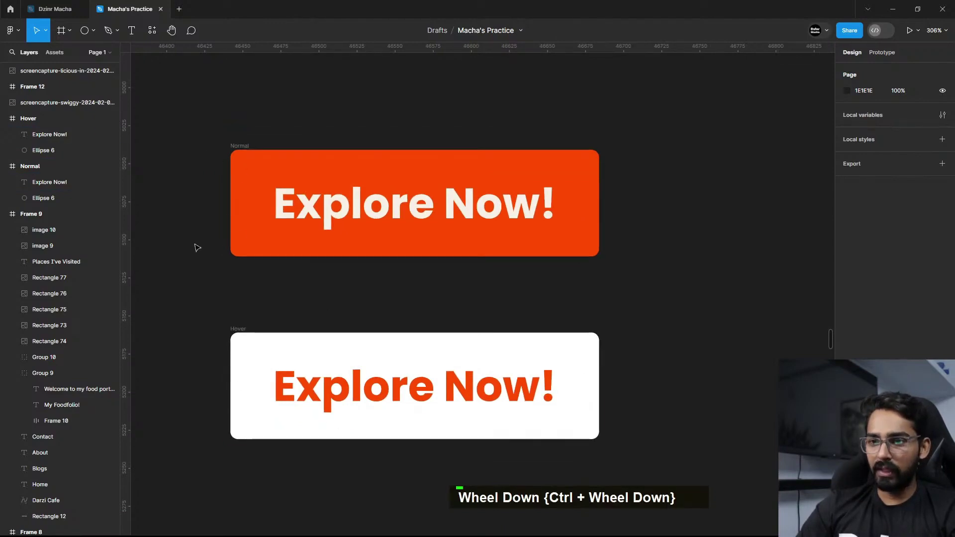
drag(191, 119, 682, 505)
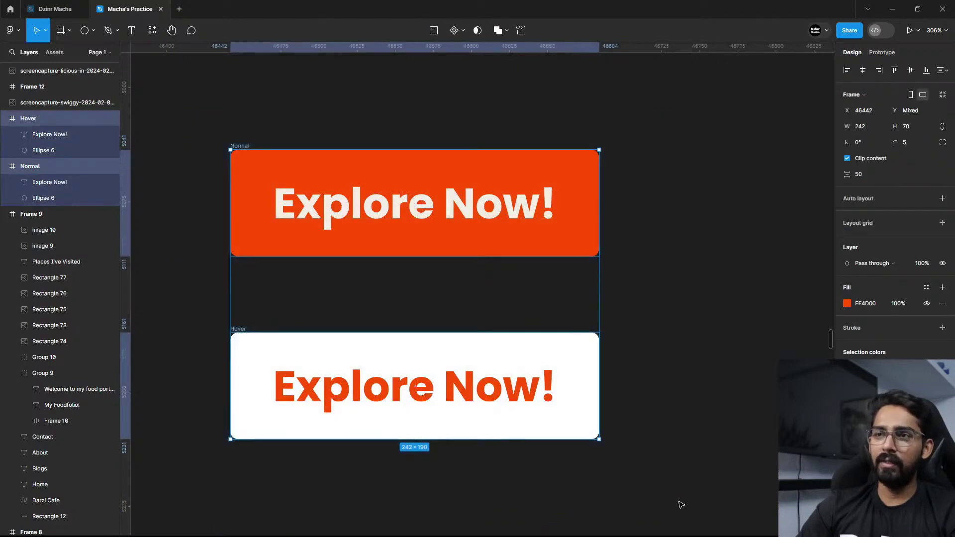
click(466, 32)
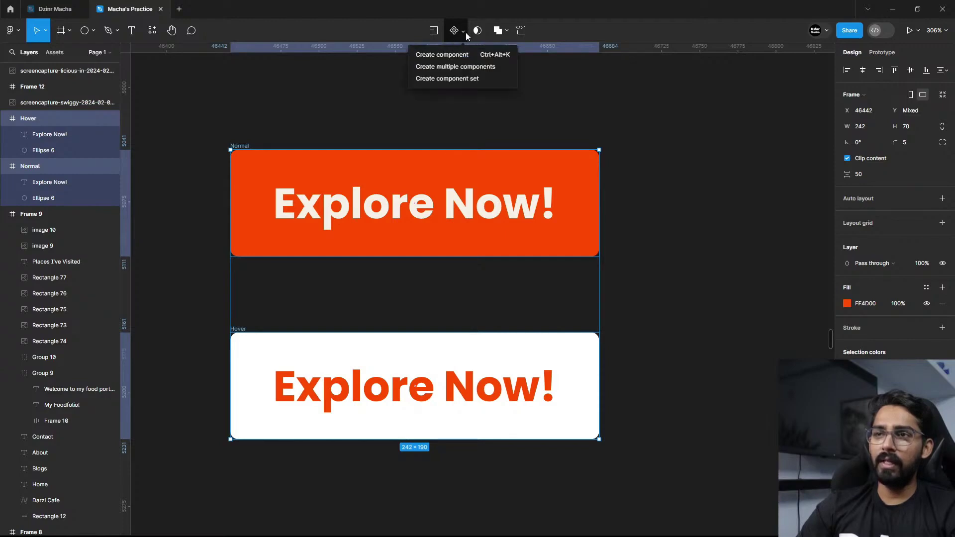
click(474, 79)
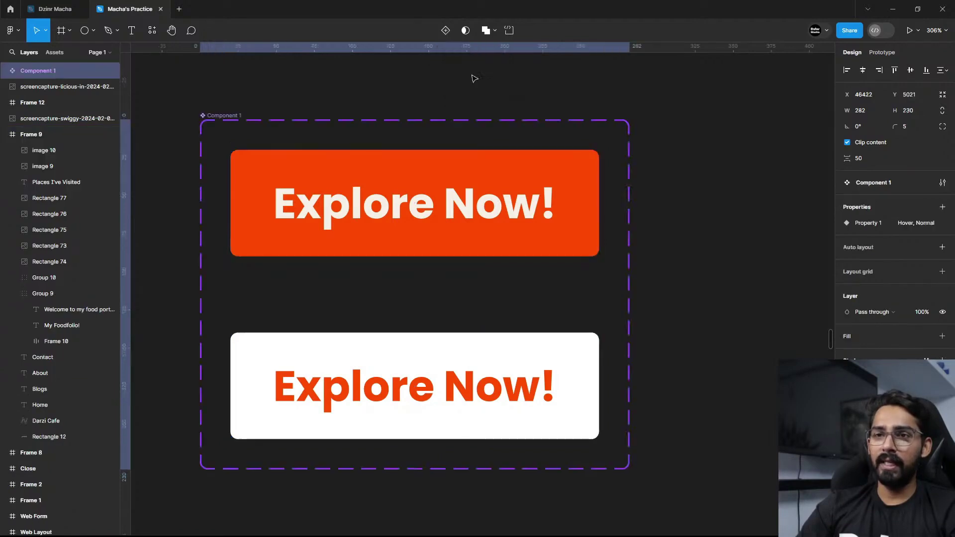
scroll(337, 225, down, 3)
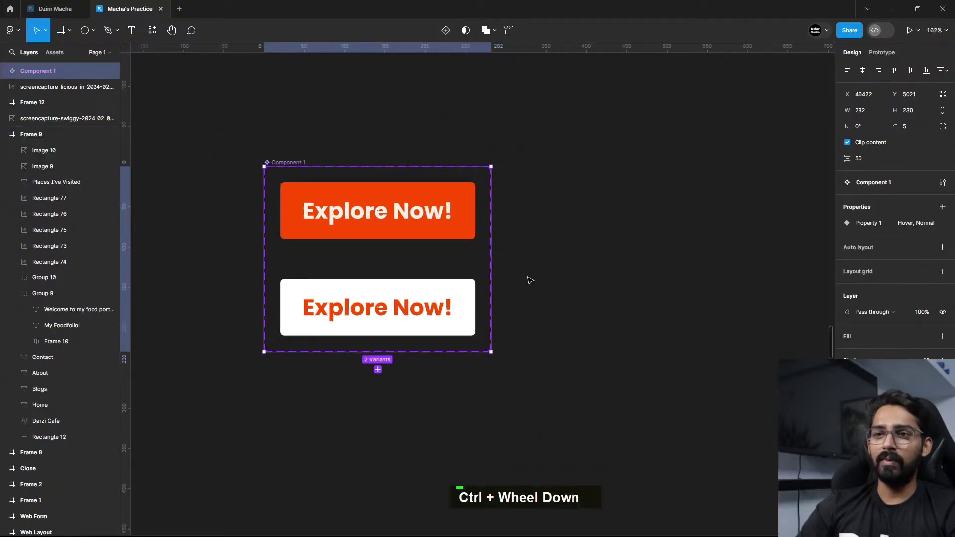
scroll(451, 255, down, 3)
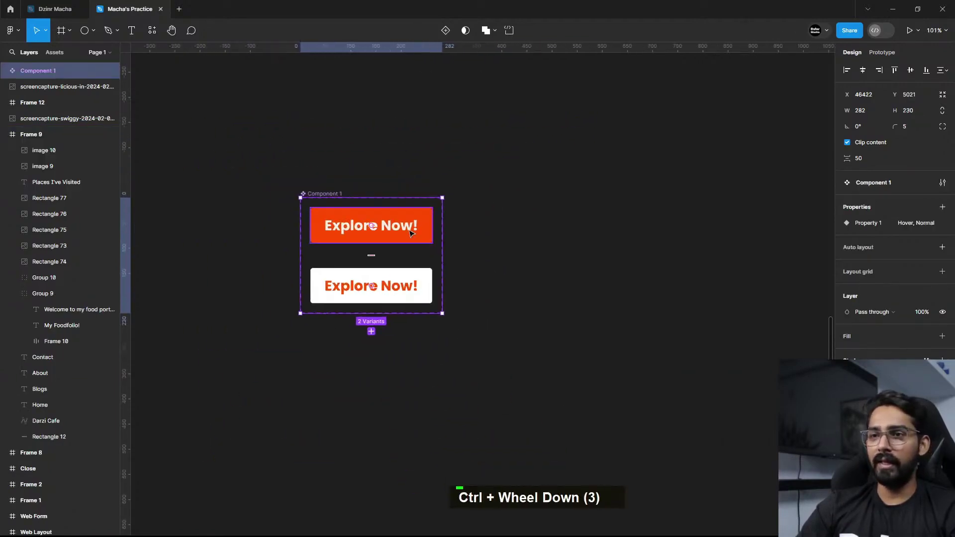
drag(411, 234, 574, 235)
key(ctrl+z)
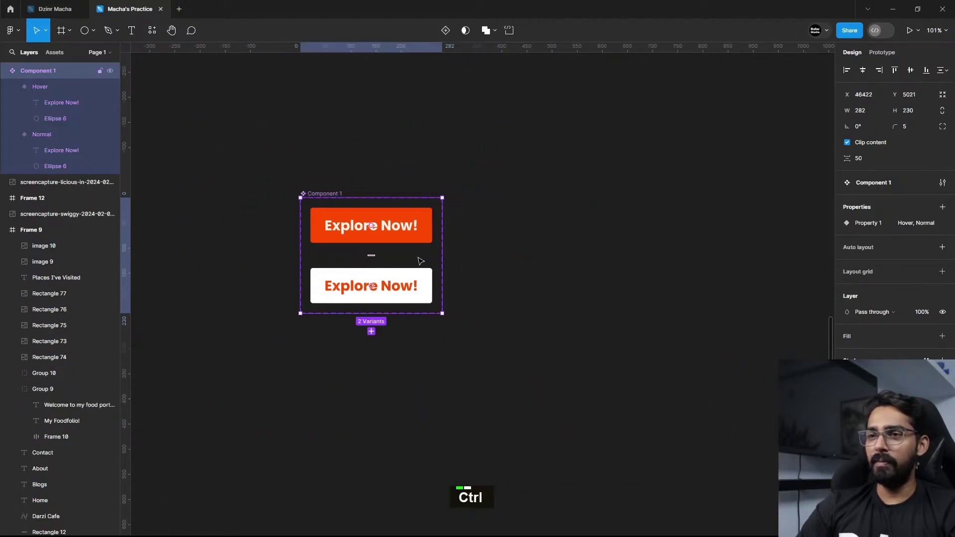
scroll(418, 248, up, 3)
drag(368, 232, 712, 235)
ctrl+scroll(712, 235, down, 8)
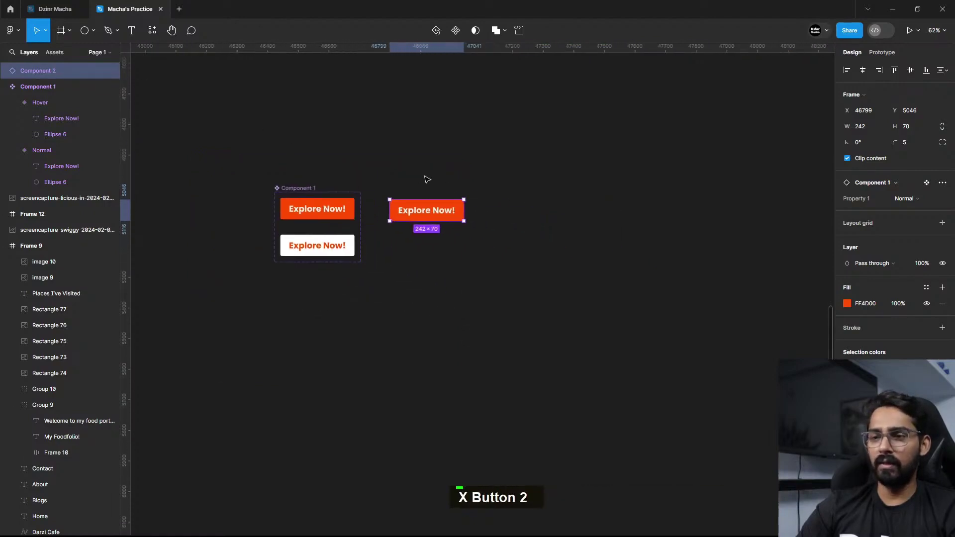
key(Delete)
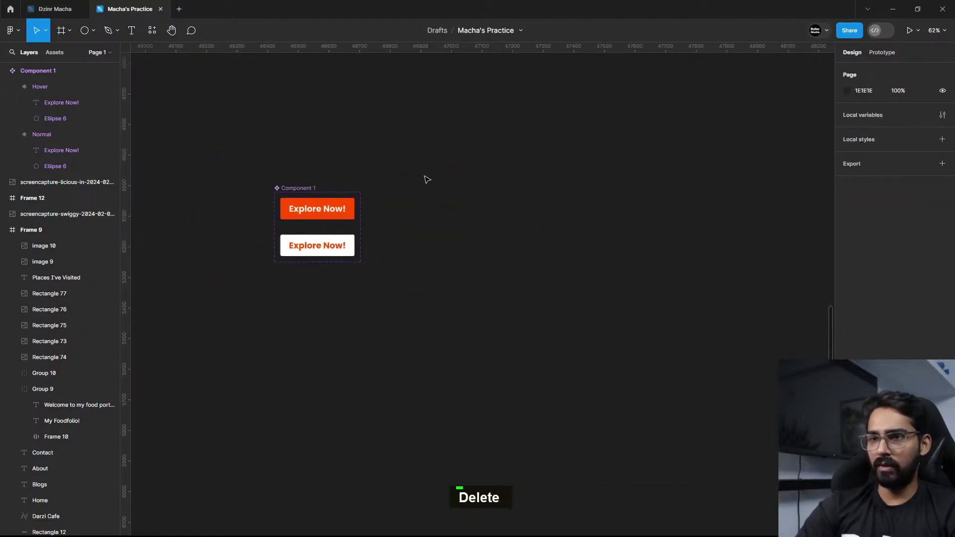
Step: Draw a frame about 1206 × 712 beside the component set, roughly level with its upper edge
click(59, 30)
drag(401, 192, 771, 410)
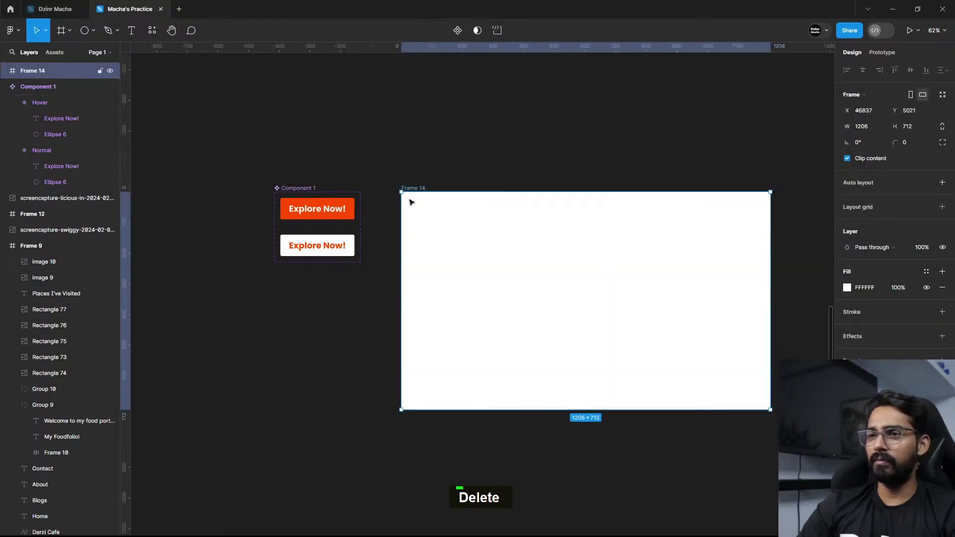
drag(431, 215, 420, 210)
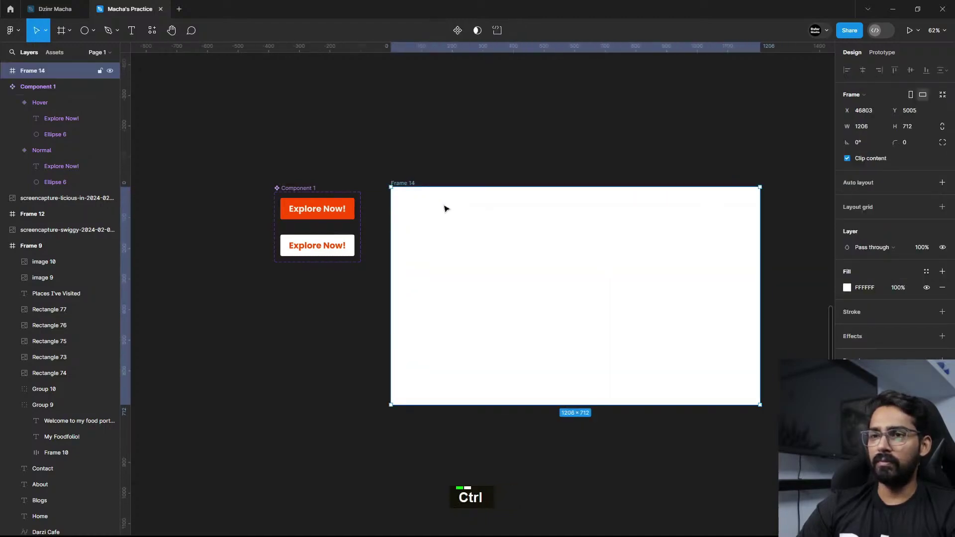
Step: Rename the new large frame as "Prototype"
scroll(446, 208, up, 3)
double_click(387, 176)
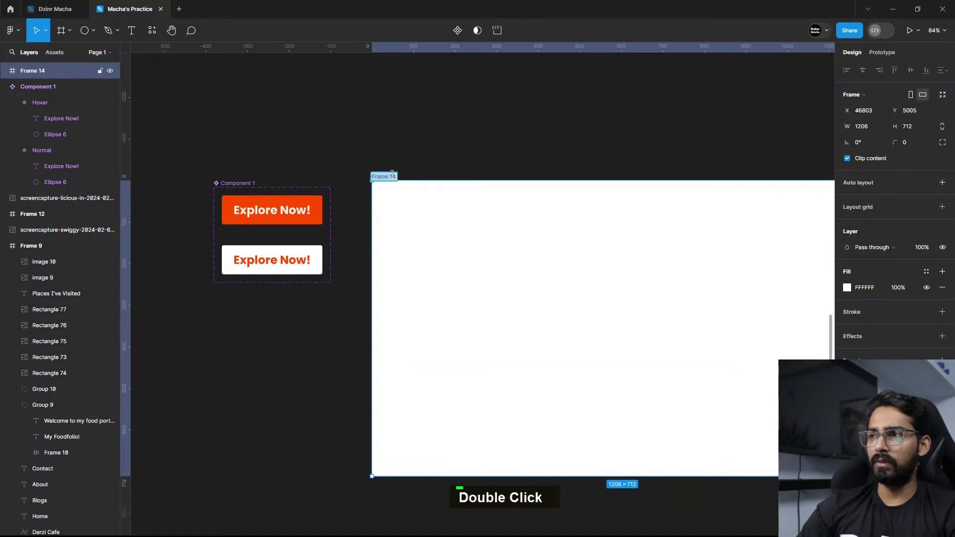
text(Proto)
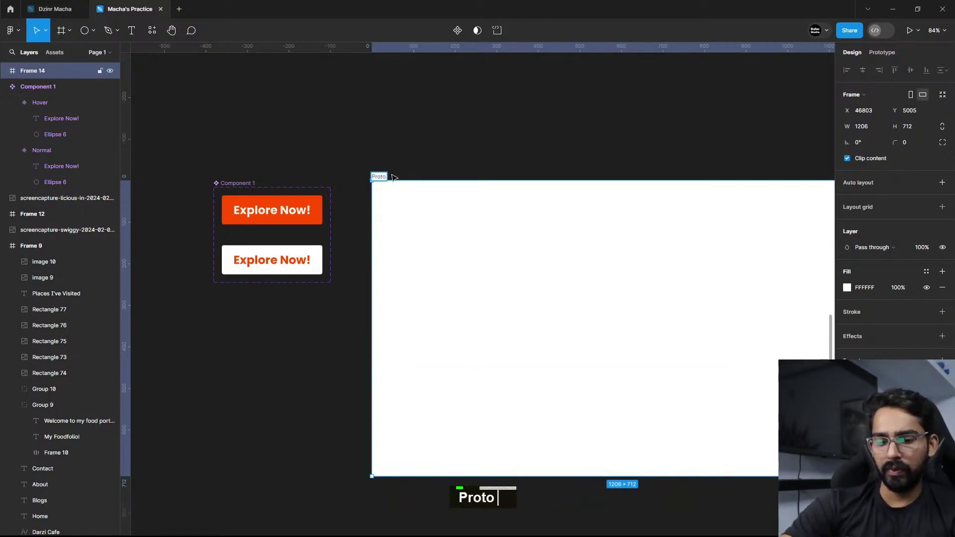
text(type)
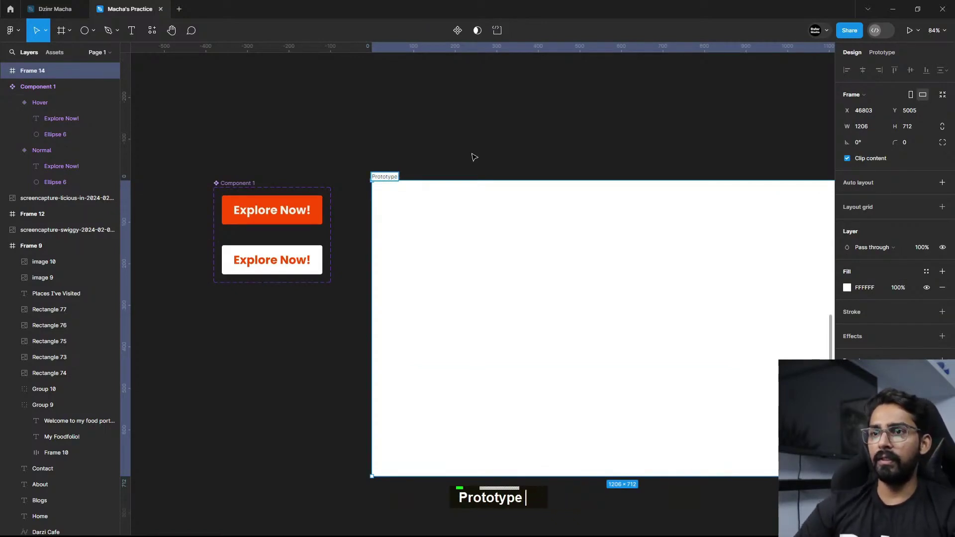
click(474, 158)
Step: Connect the Normal variant to the Hover variant with a prototype interaction inside the component set
scroll(424, 209, up, 3)
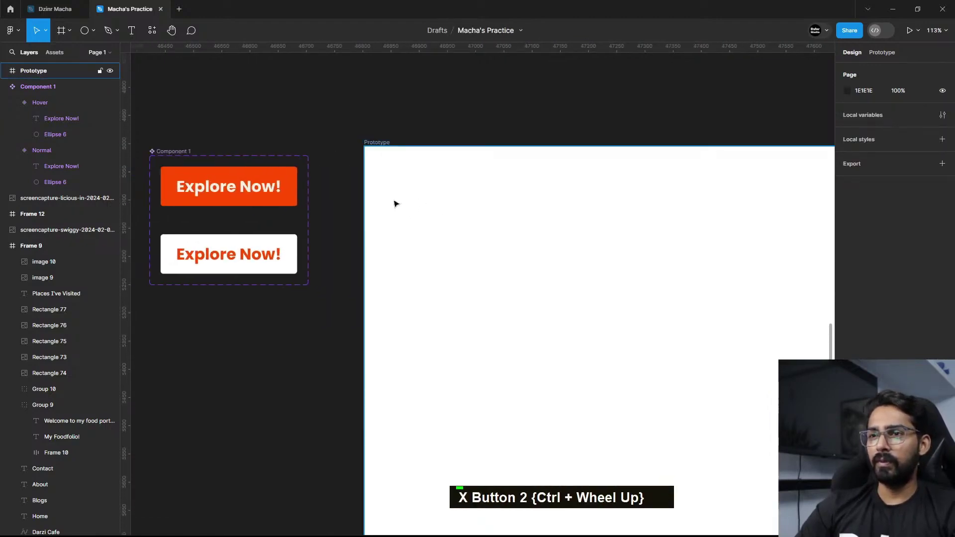
click(237, 189)
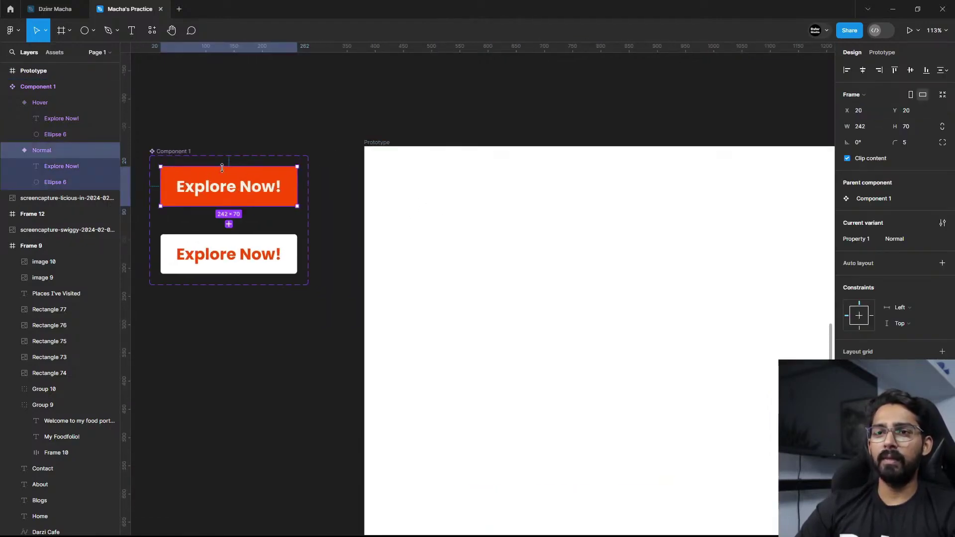
scroll(189, 183, left, 2)
scroll(269, 189, up, 5)
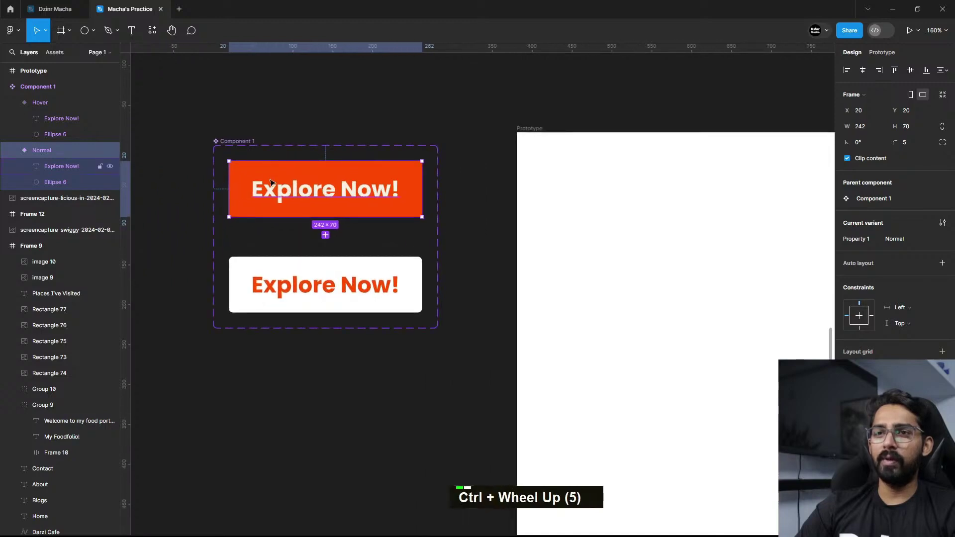
click(511, 200)
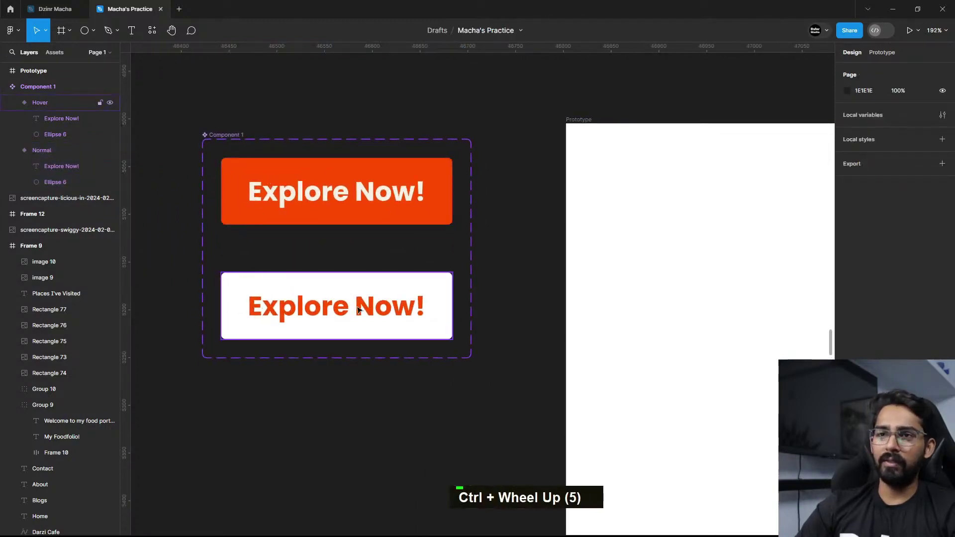
click(443, 185)
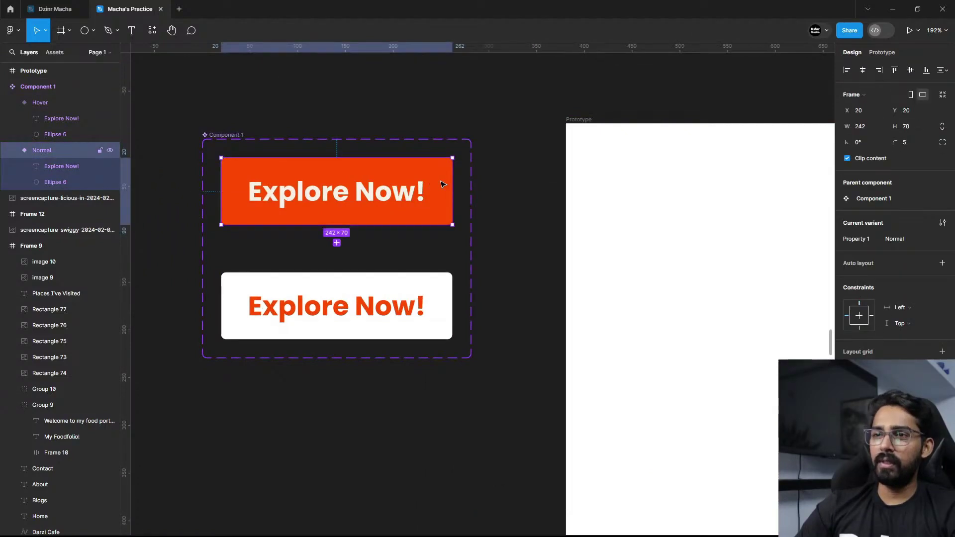
click(882, 52)
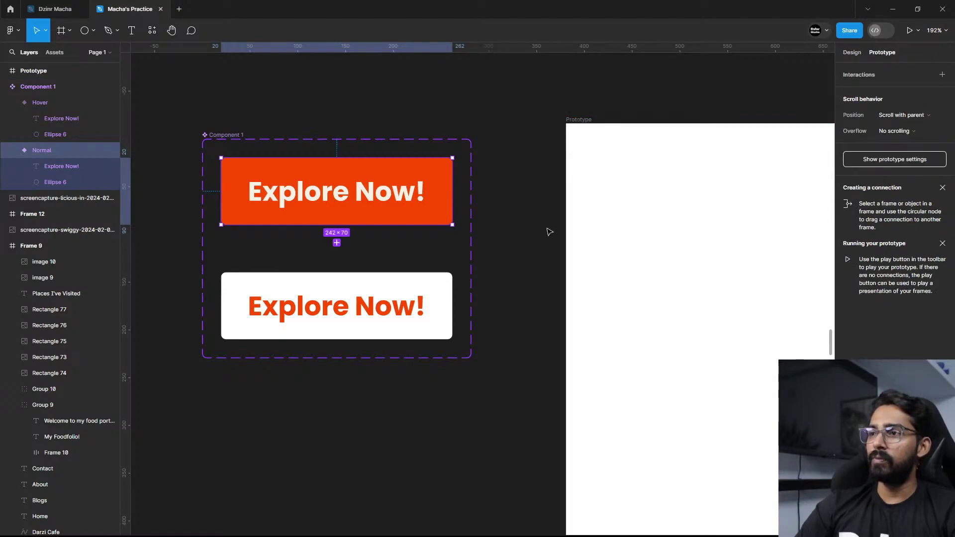
key(ctrl)
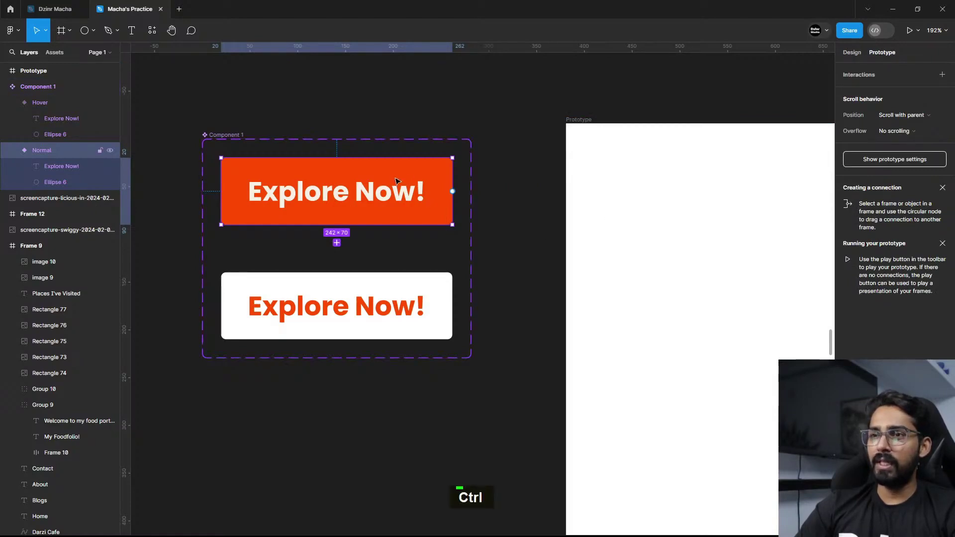
mouse_move(457, 194)
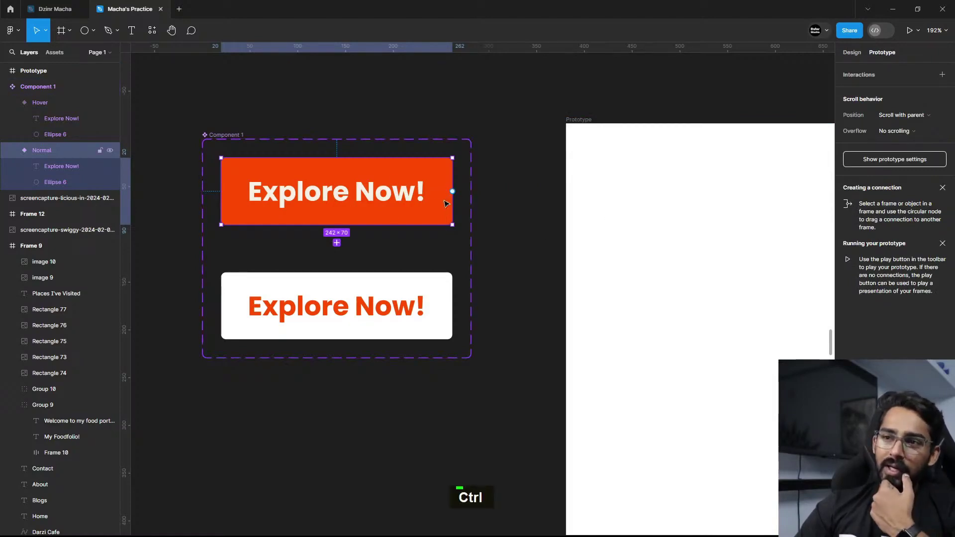
drag(453, 192, 394, 284)
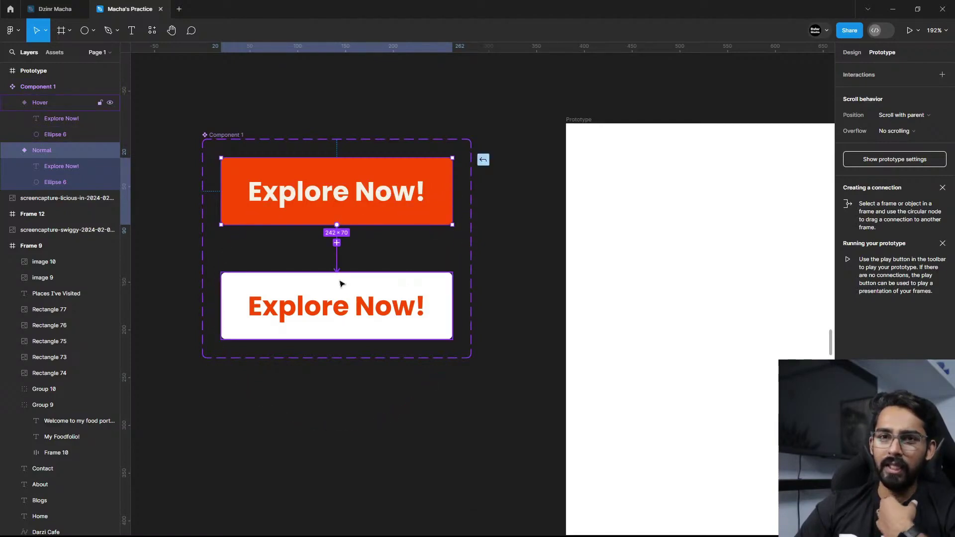
drag(452, 293, 337, 282)
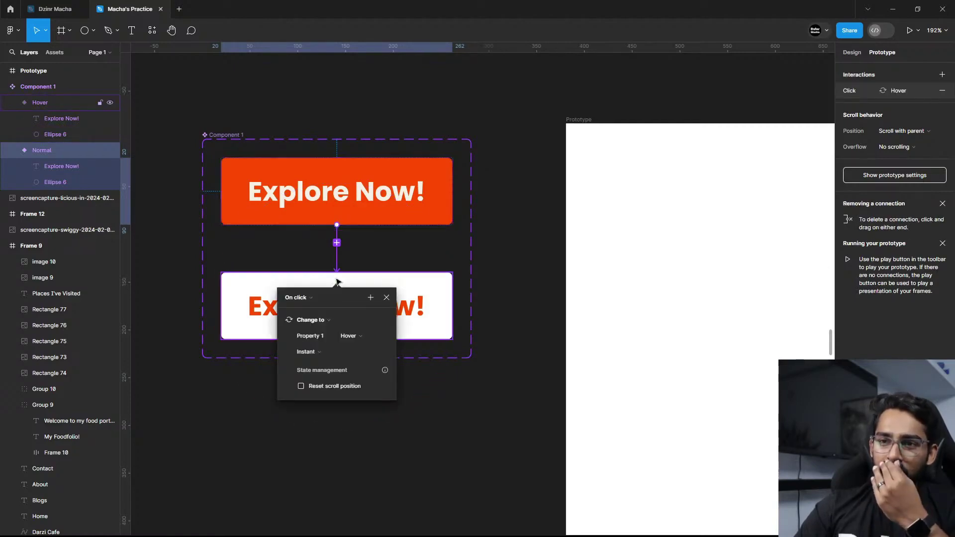
Step: Set the Normal-to-Hover interaction's trigger to While hovering and its animation to Smart animate
click(306, 299)
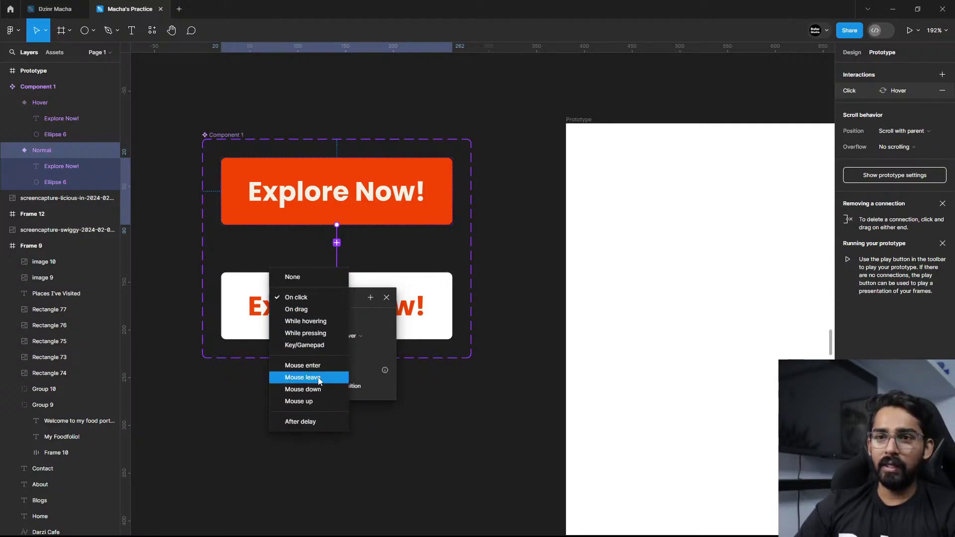
click(305, 321)
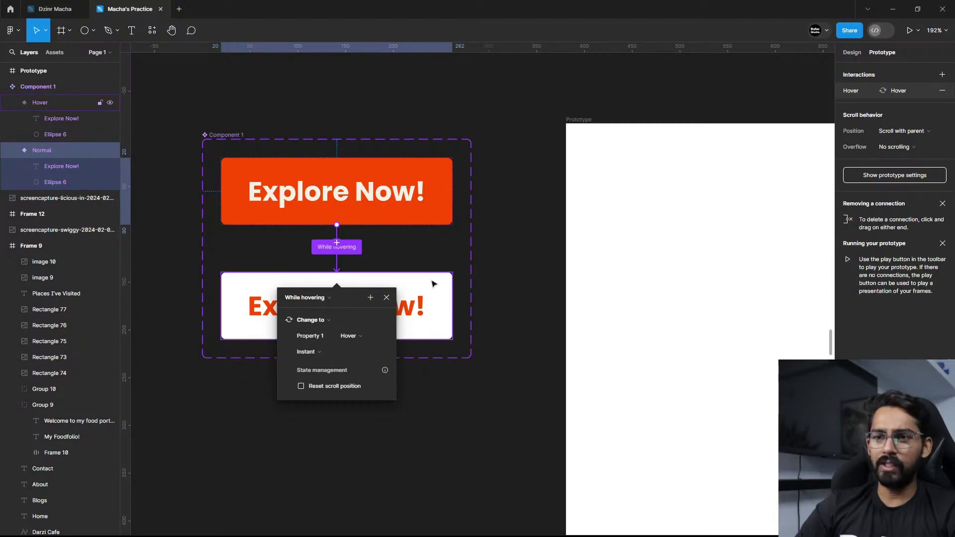
click(333, 353)
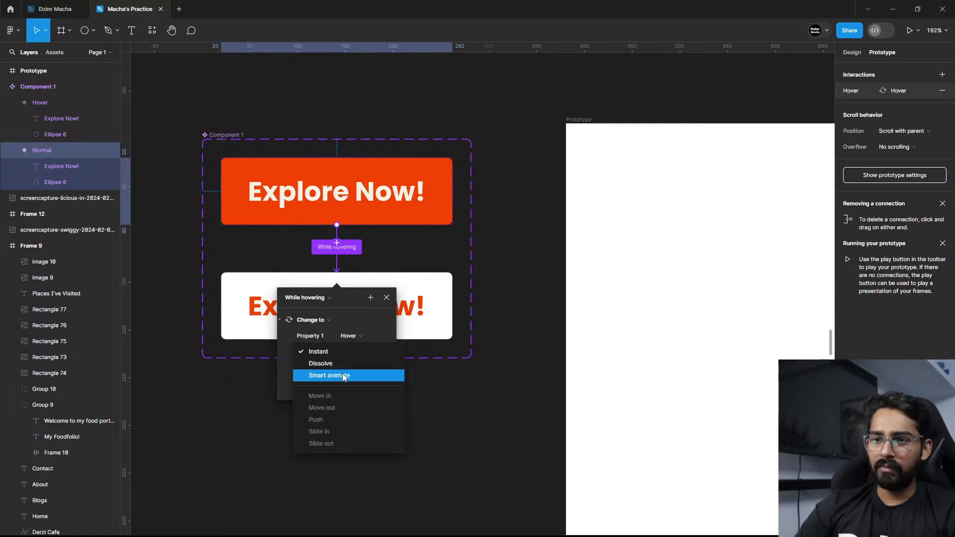
click(343, 376)
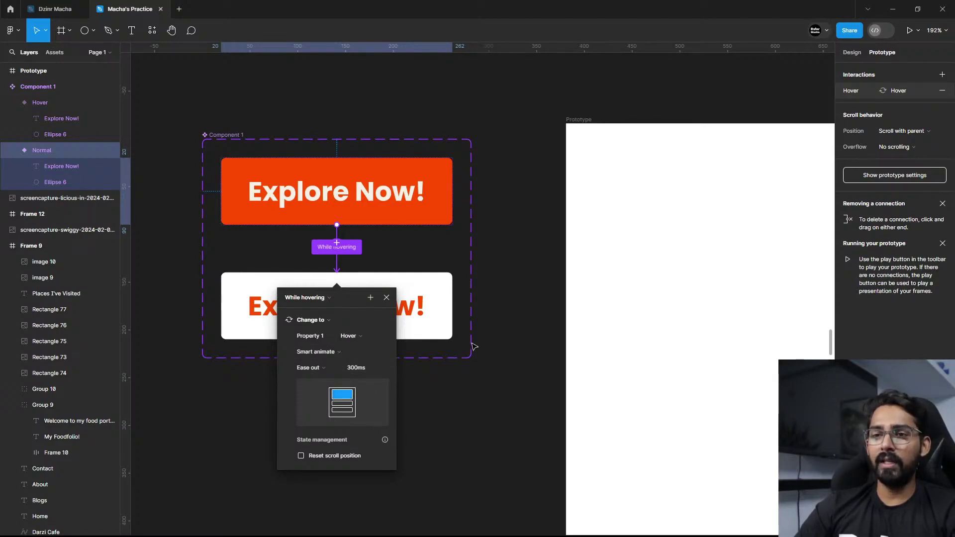
click(513, 333)
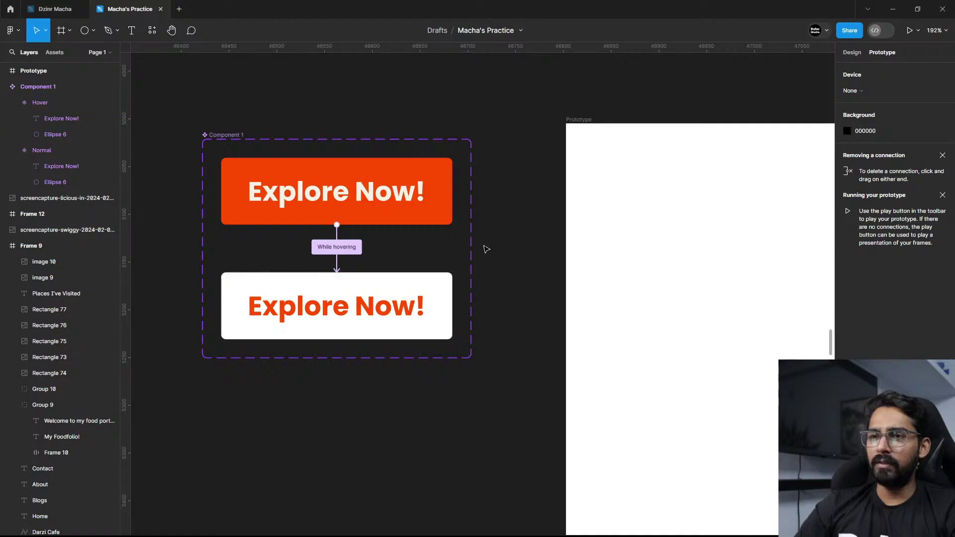
Step: Place an instance of the local Explore Now! button component near the upper-left corner of the Prototype frame
scroll(503, 239, down, 2)
click(323, 197)
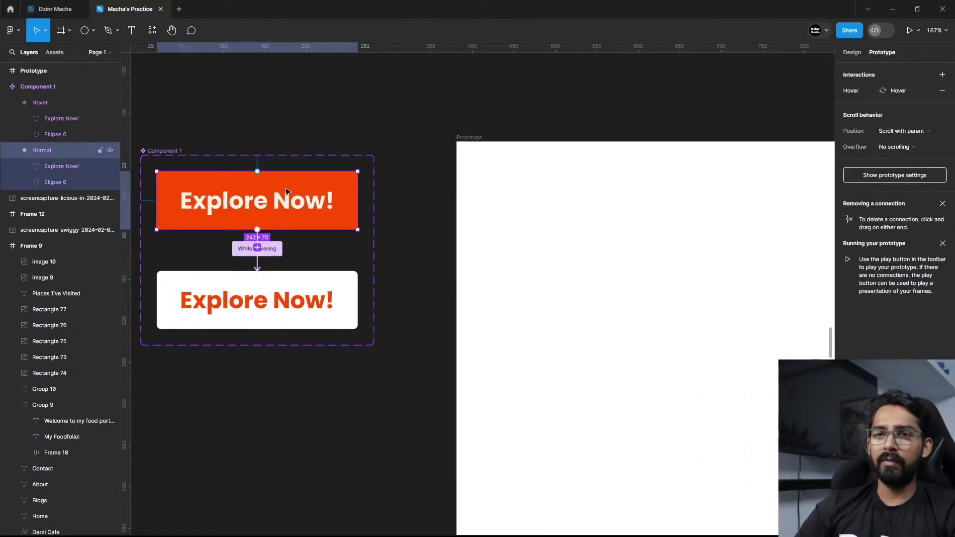
click(58, 54)
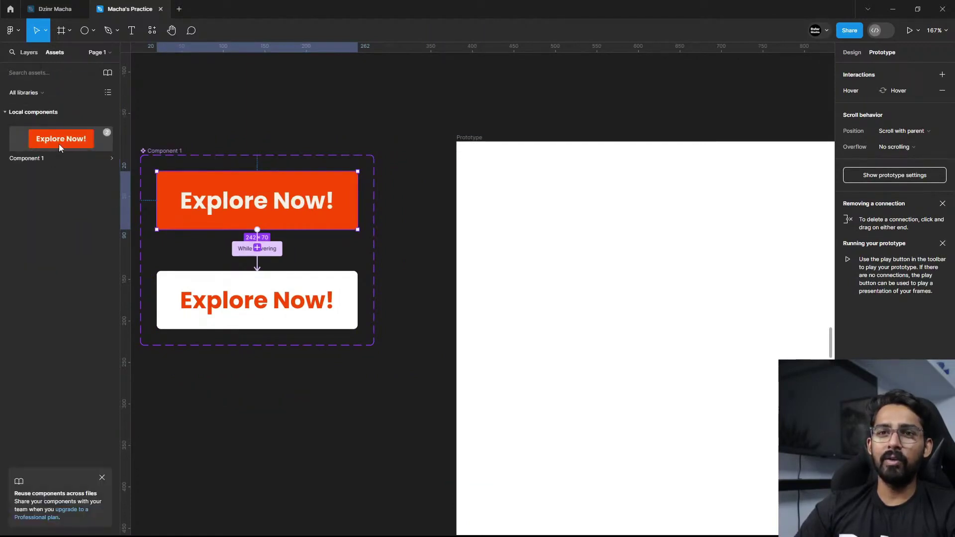
drag(49, 139, 551, 213)
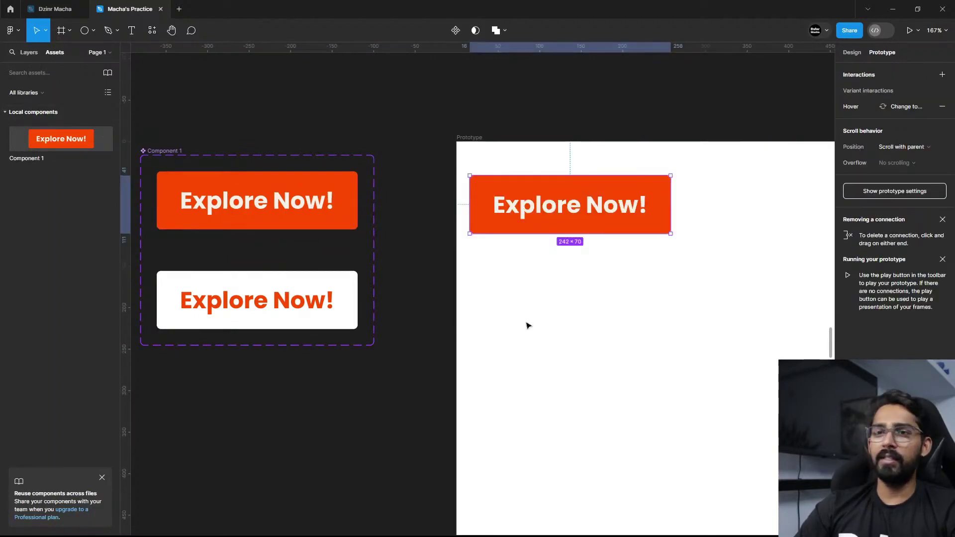
click(607, 322)
Step: Preview the Prototype frame in presentation mode to test the button's hover animation, and return to the design file
drag(669, 307, 564, 293)
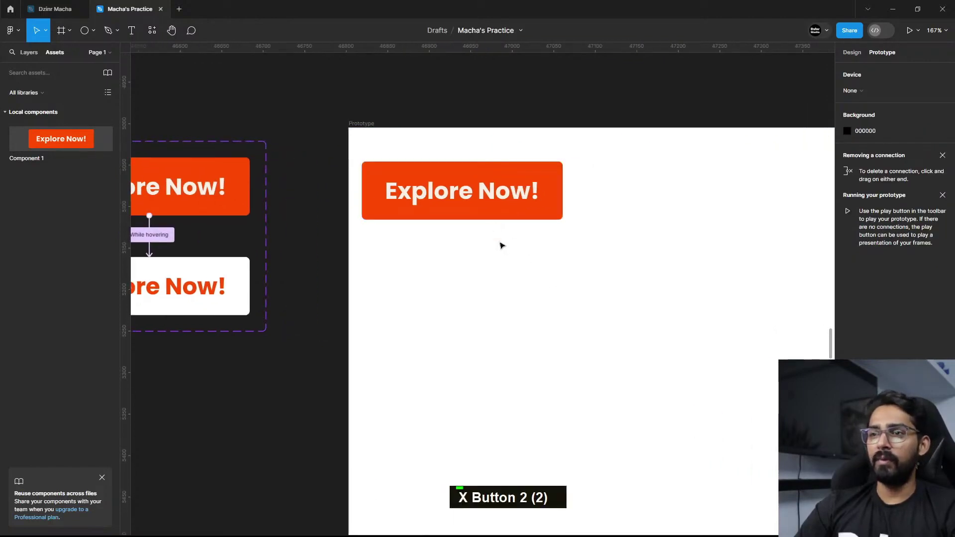
click(369, 125)
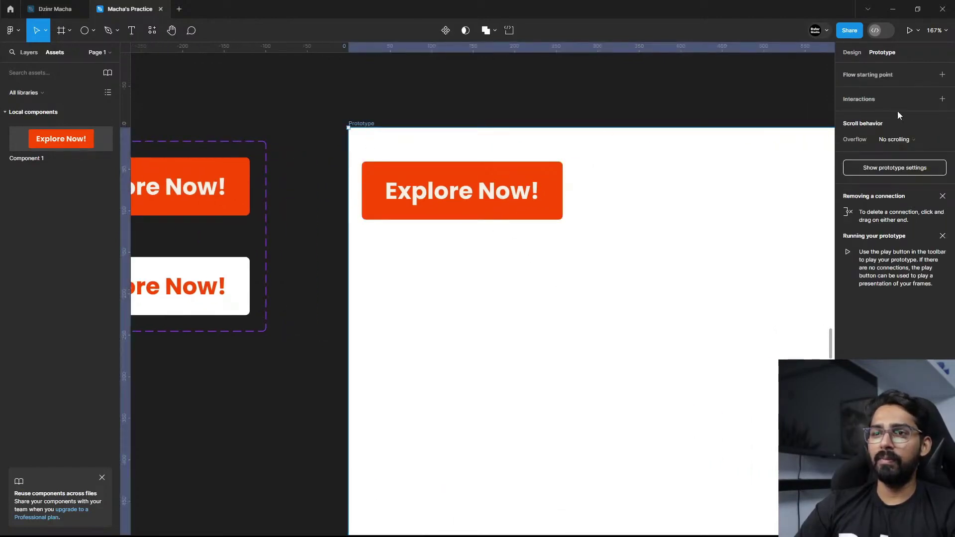
click(909, 32)
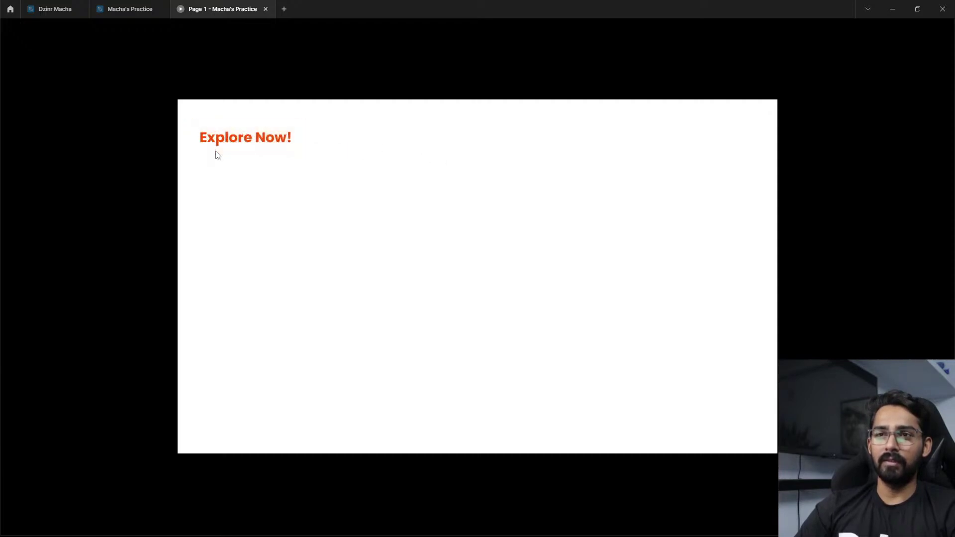
click(136, 9)
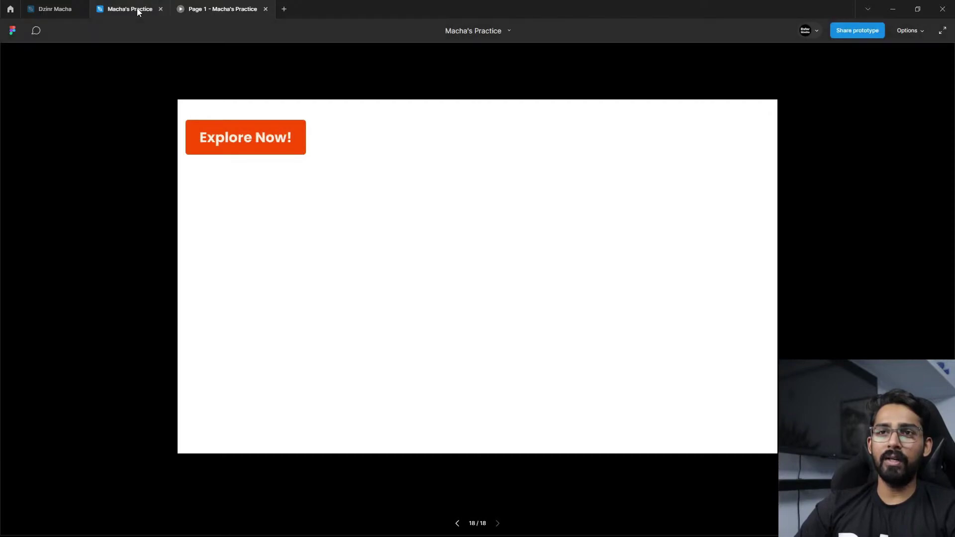
Step: Center the Normal variant's small Ellipse 6 horizontally and vertically within its button
scroll(299, 222, left, 3)
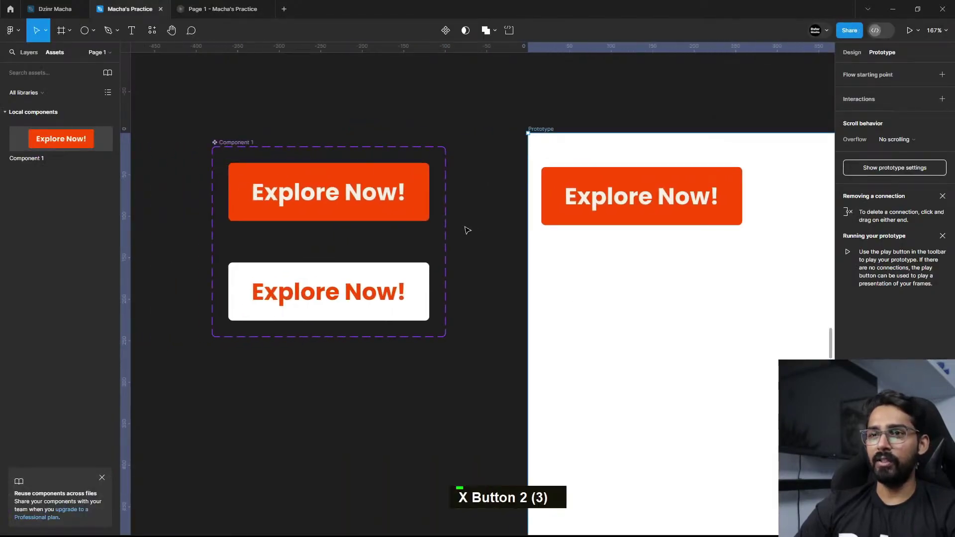
click(362, 179)
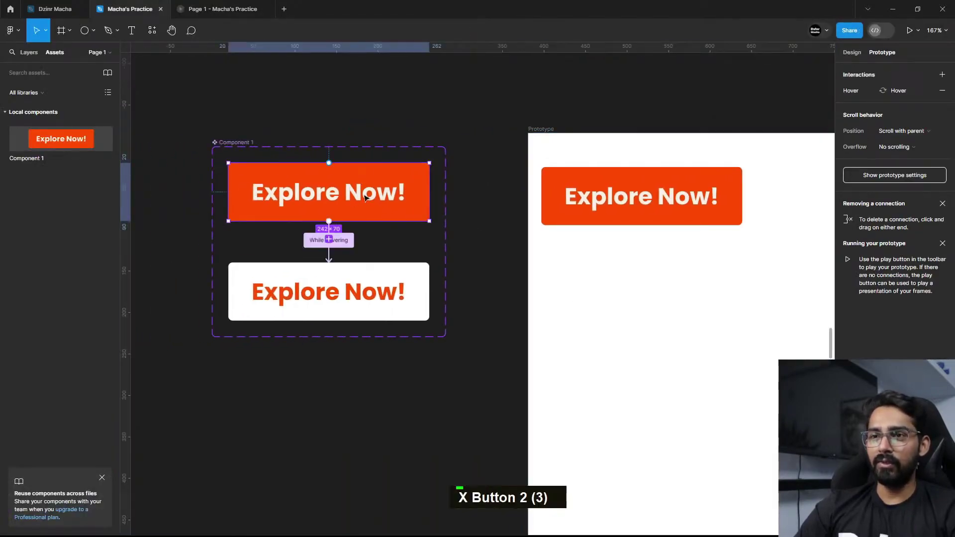
click(290, 269)
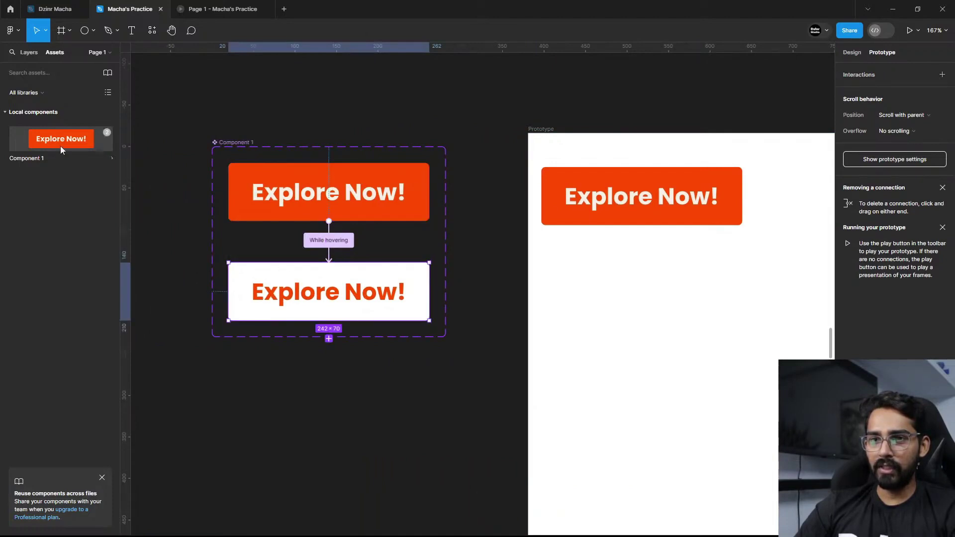
click(851, 53)
click(30, 53)
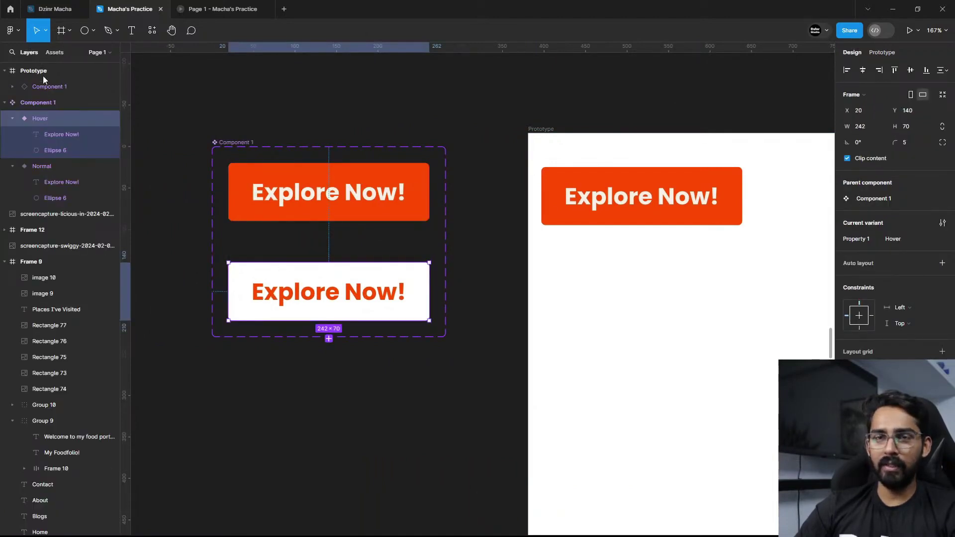
click(61, 148)
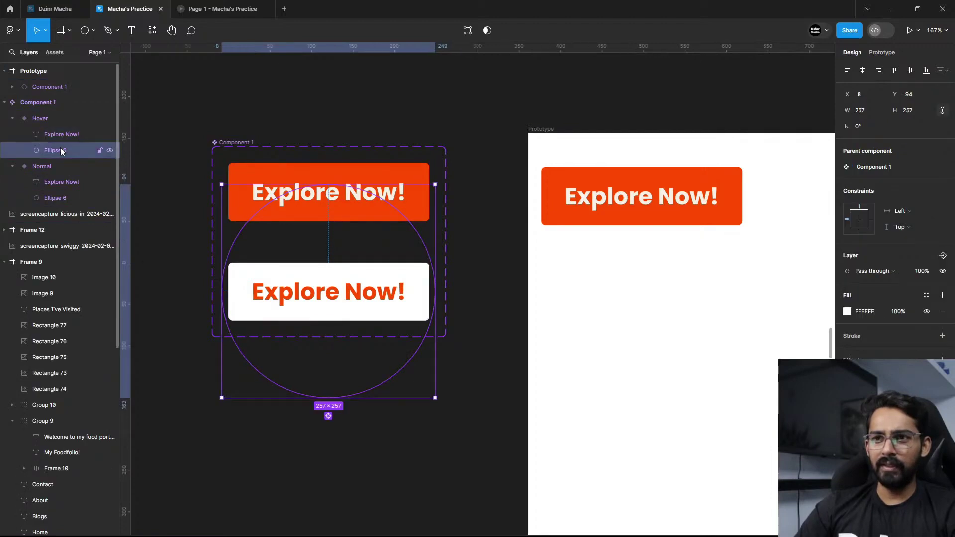
click(70, 198)
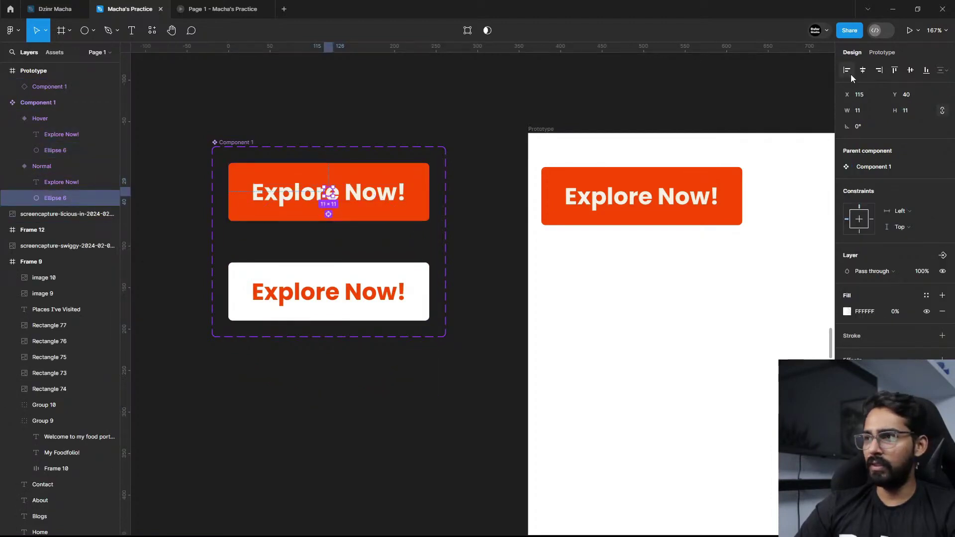
click(863, 70)
click(907, 74)
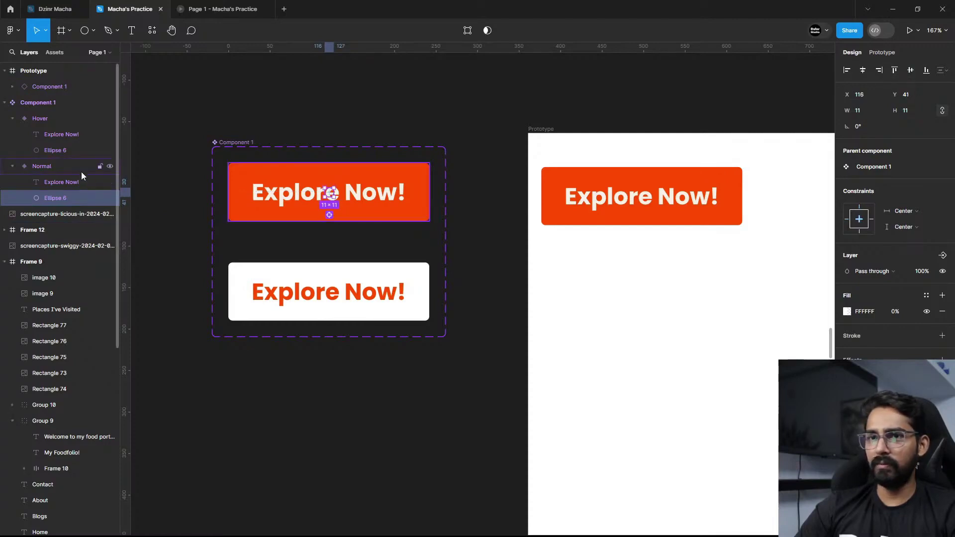
Step: Center the Hover variant's large Ellipse 6 horizontally and vertically within its button
click(61, 152)
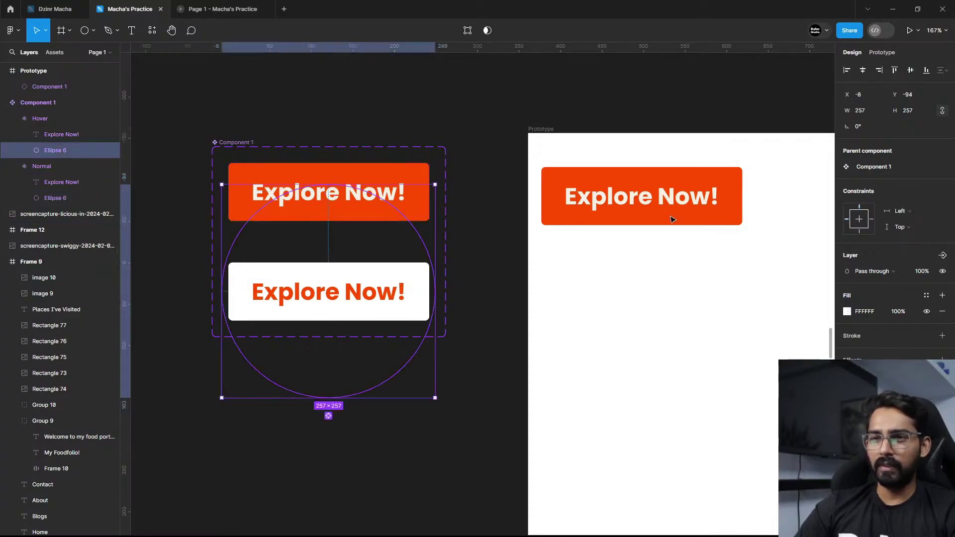
click(863, 70)
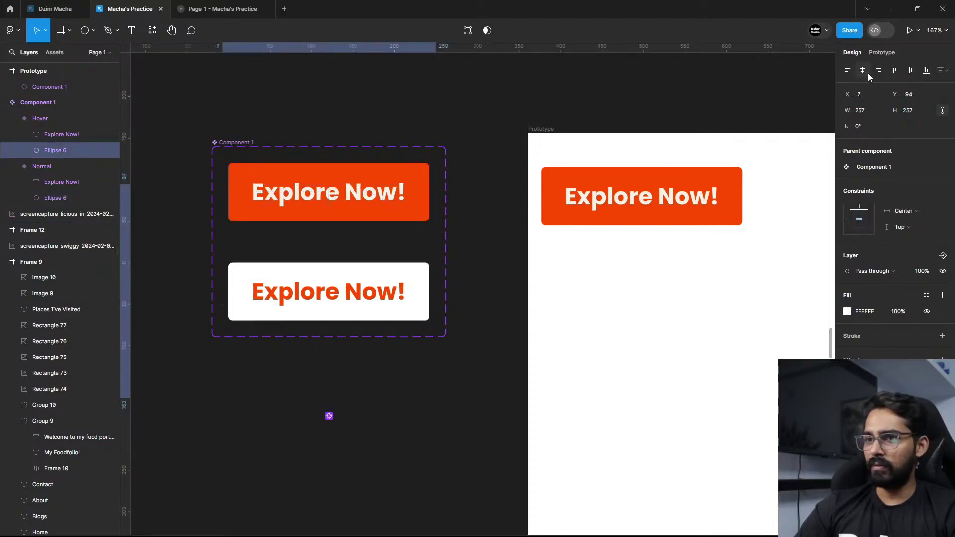
click(912, 71)
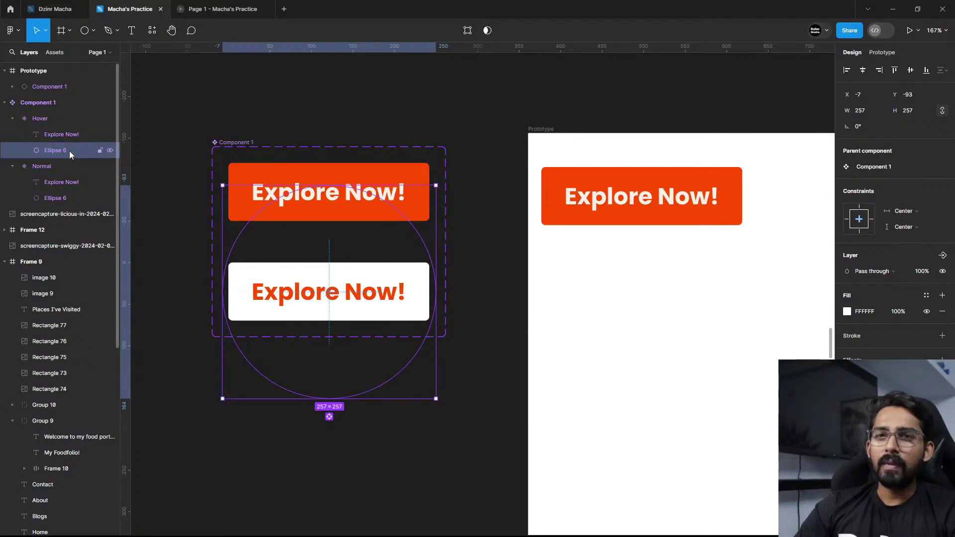
Step: Test the hover animation again in the open prototype preview and return to the Macha's Practice file
click(238, 8)
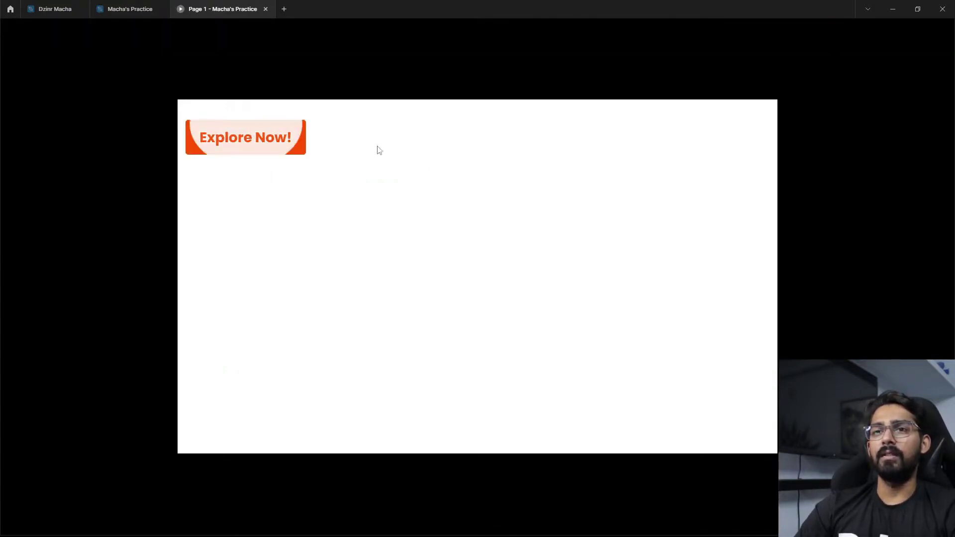
click(128, 8)
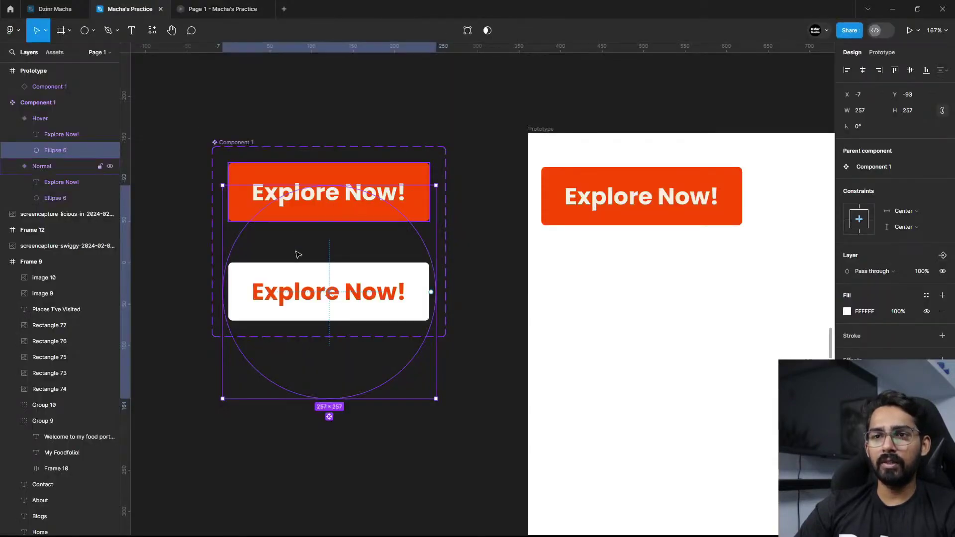
Step: Set the Normal variant's While hovering interaction to Instant animation and test the button in the open prototype preview
click(305, 170)
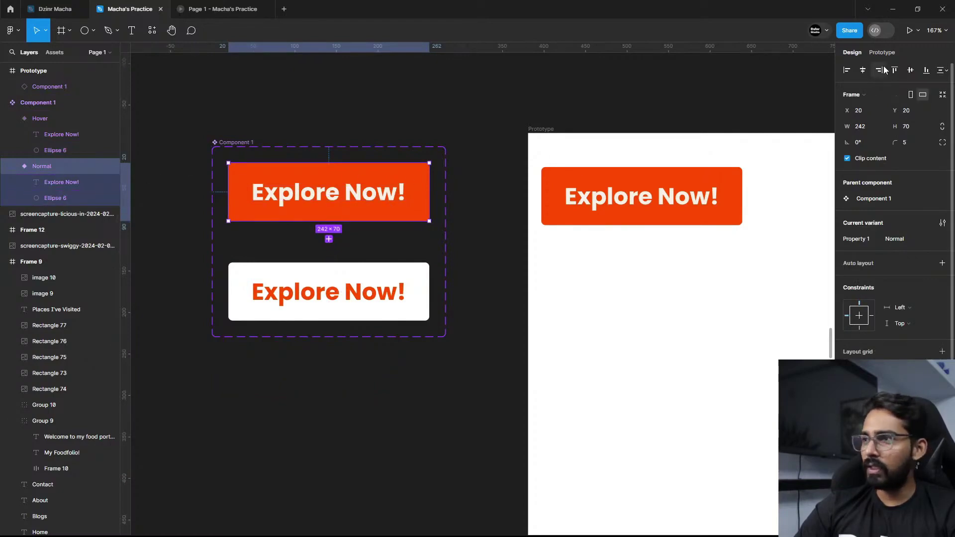
click(882, 52)
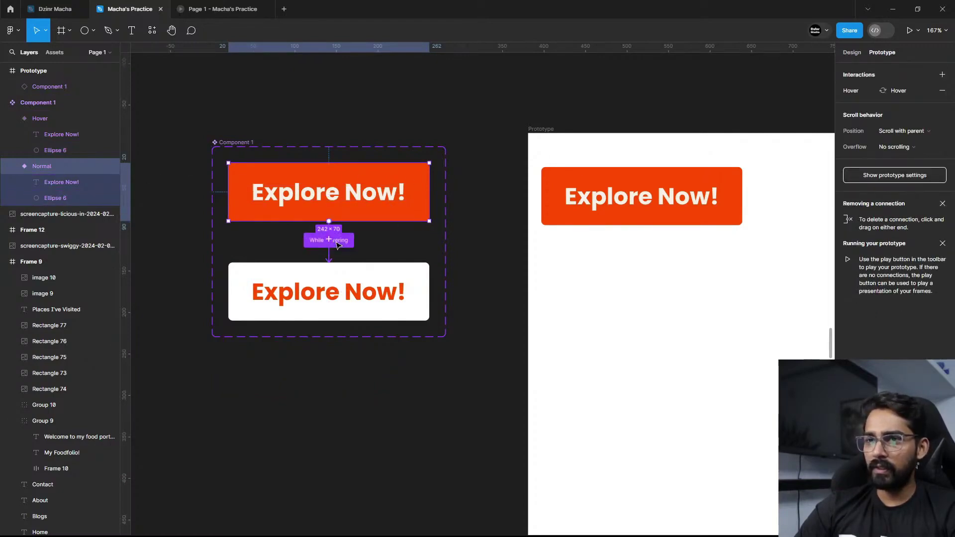
click(348, 242)
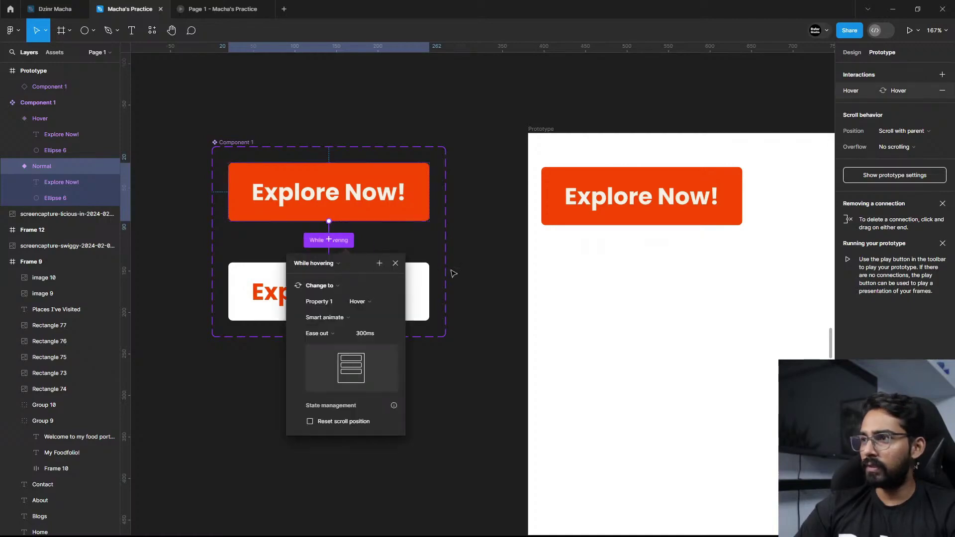
click(336, 319)
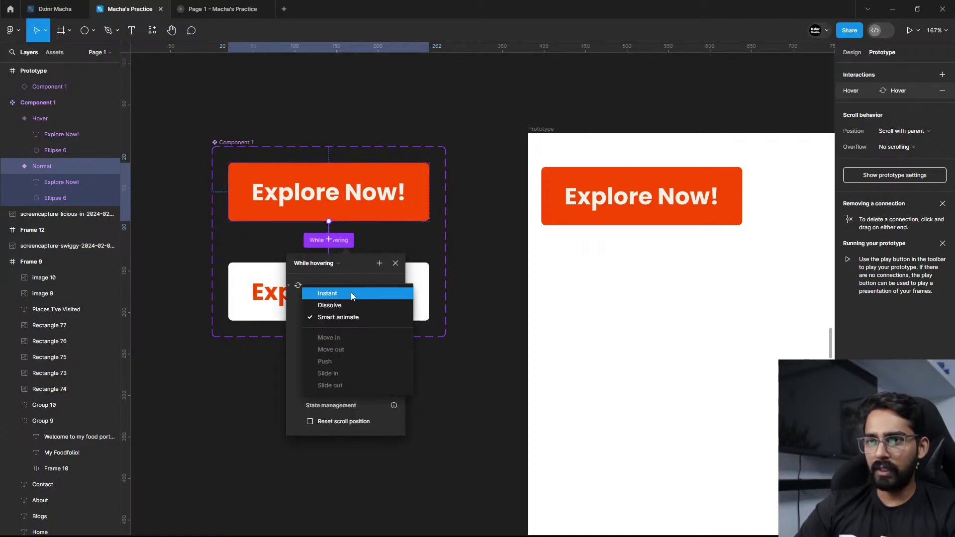
click(351, 291)
click(459, 347)
click(219, 9)
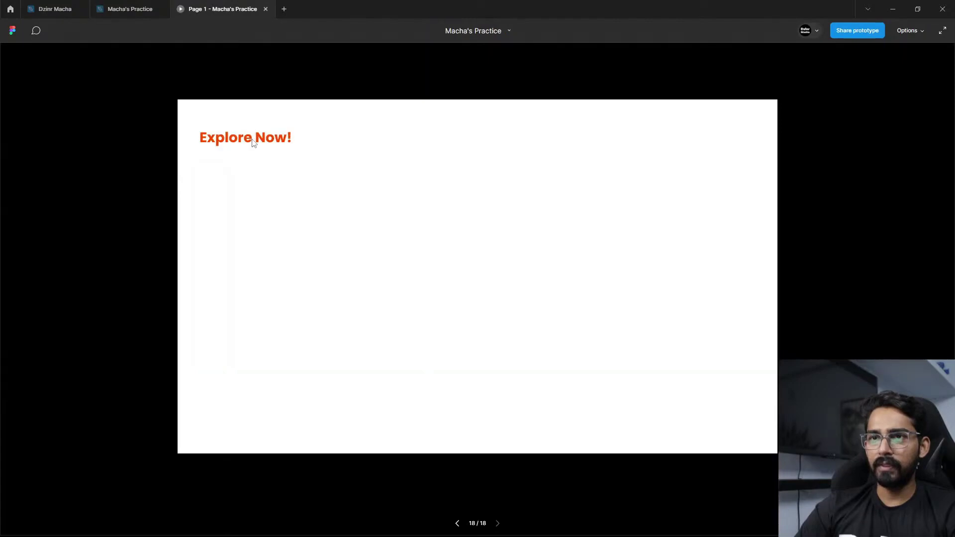
click(130, 9)
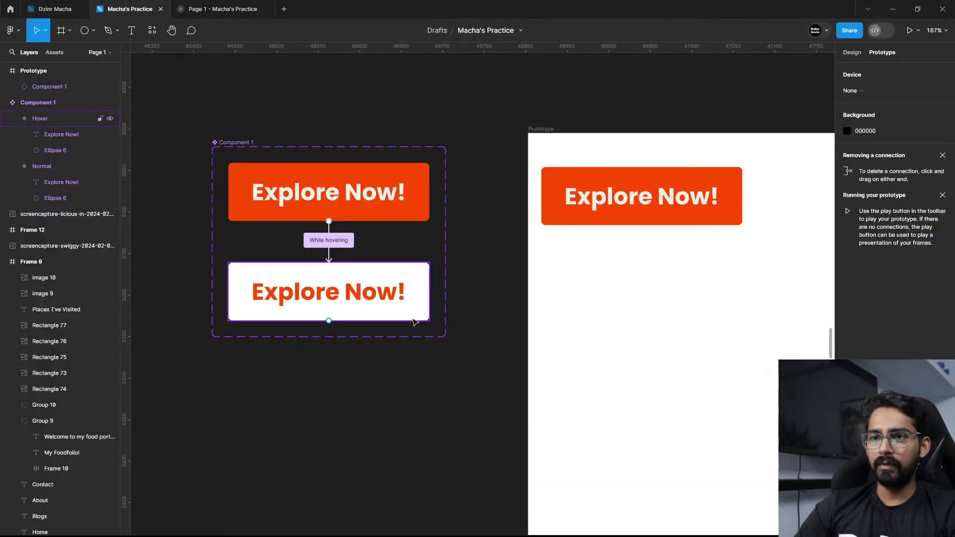
Step: Set the Normal variant's While hovering animation back to Smart animate and test the hover effect in the prototype preview
key(ctrl+z)
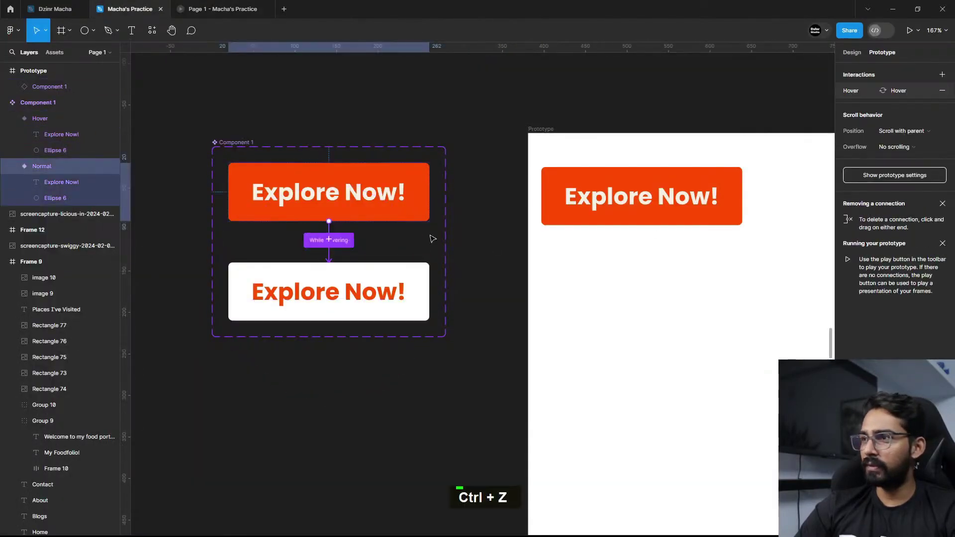
click(858, 88)
click(747, 146)
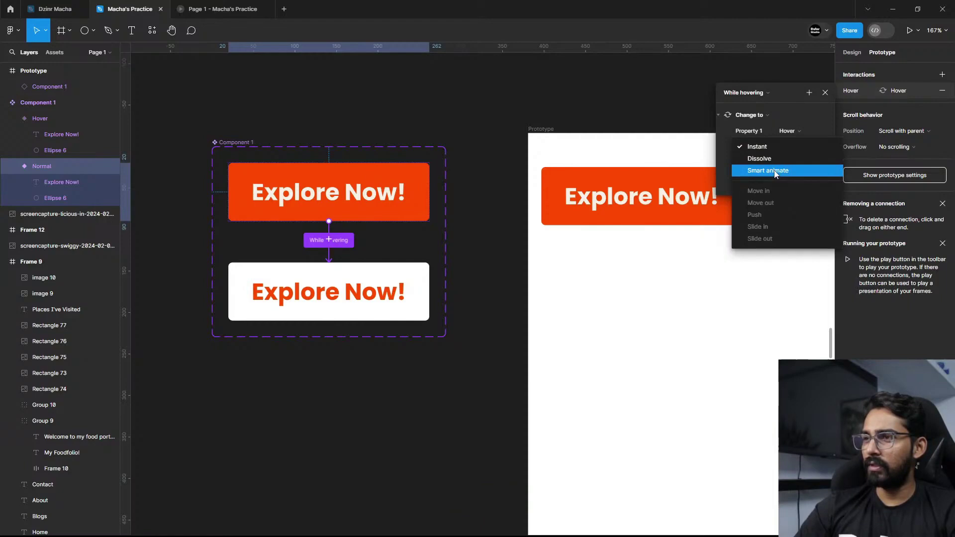
click(775, 172)
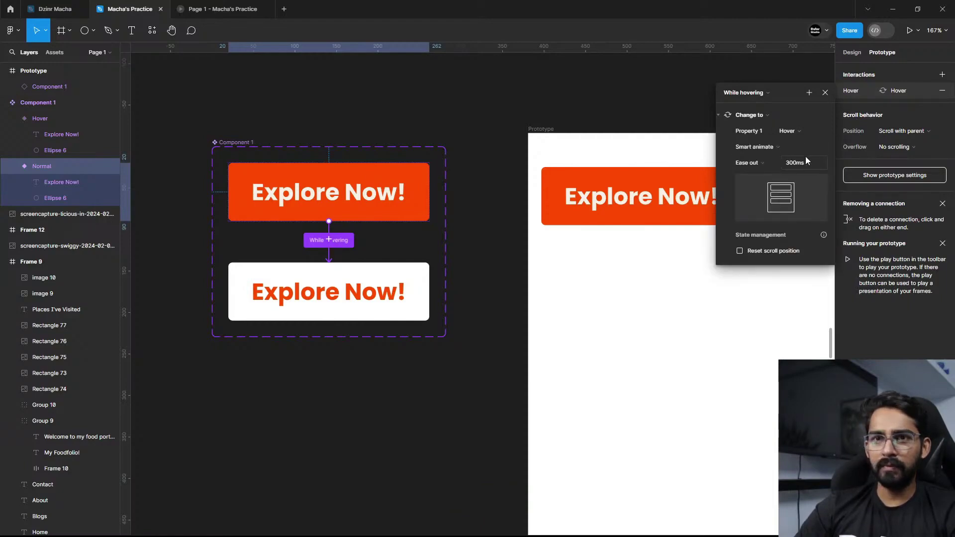
key(Escape)
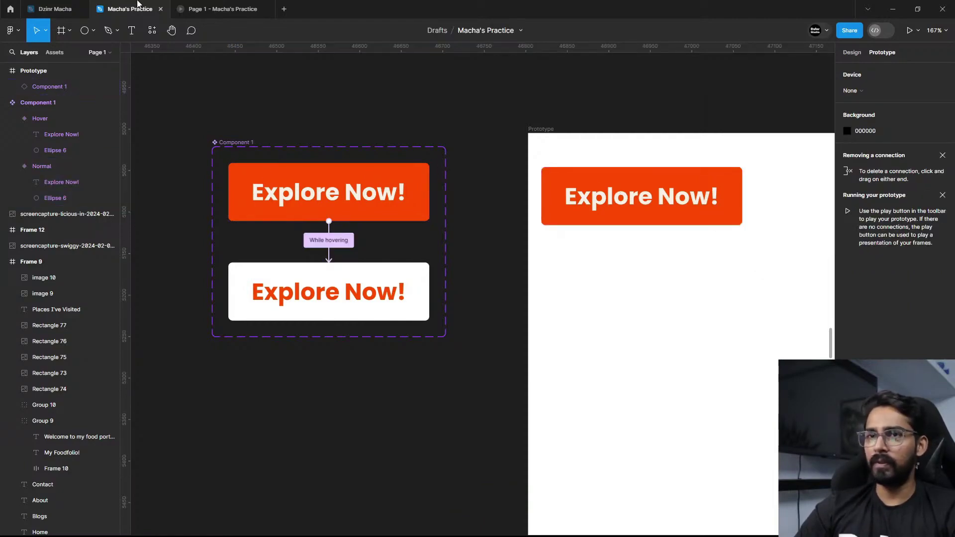
click(218, 9)
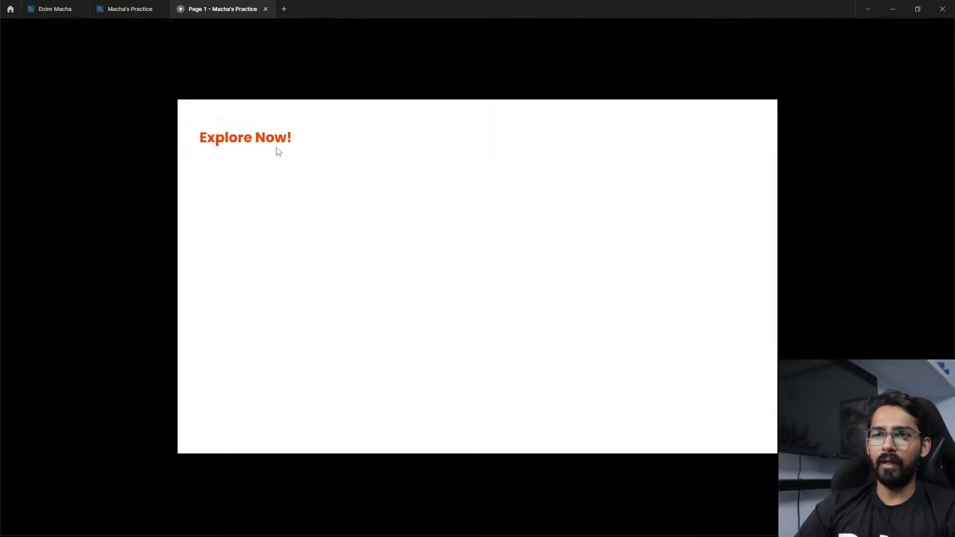
click(146, 9)
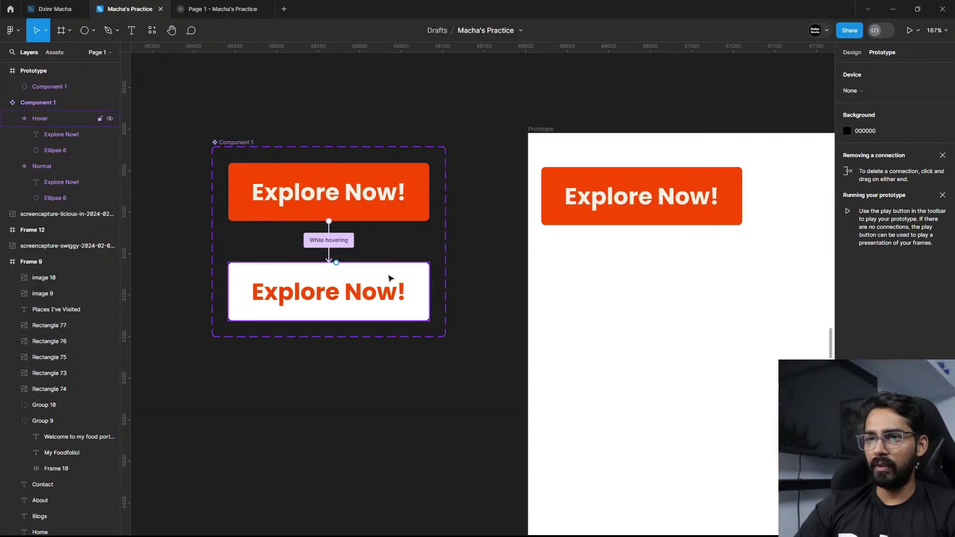
Step: Give the Hover variant an FF4D00 stroke and check the outlined button in the prototype preview
click(390, 279)
click(852, 52)
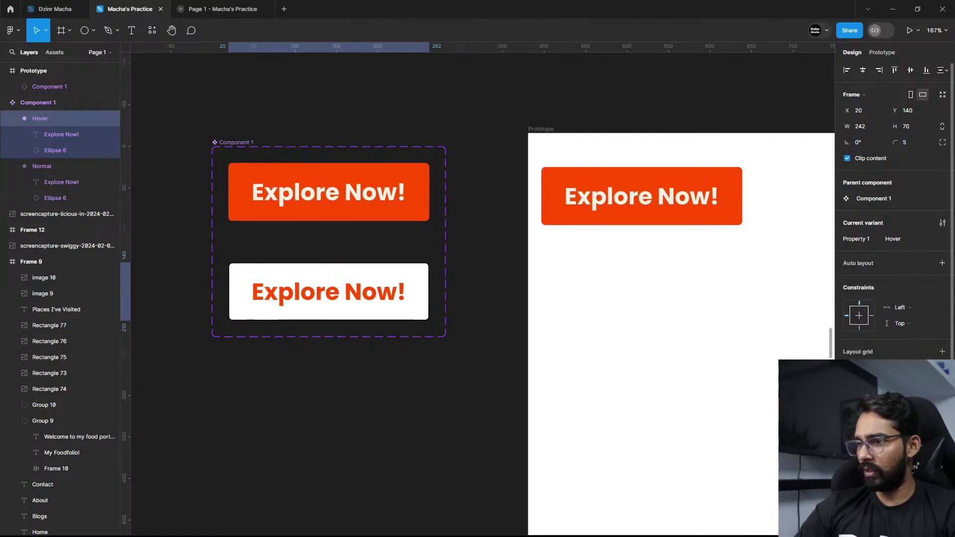
scroll(893, 224, down, 3)
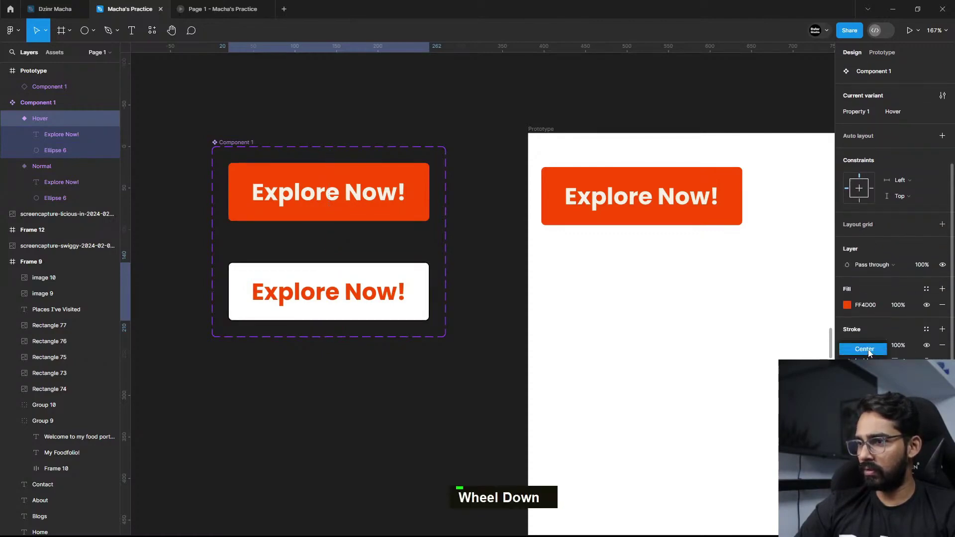
key(Up)
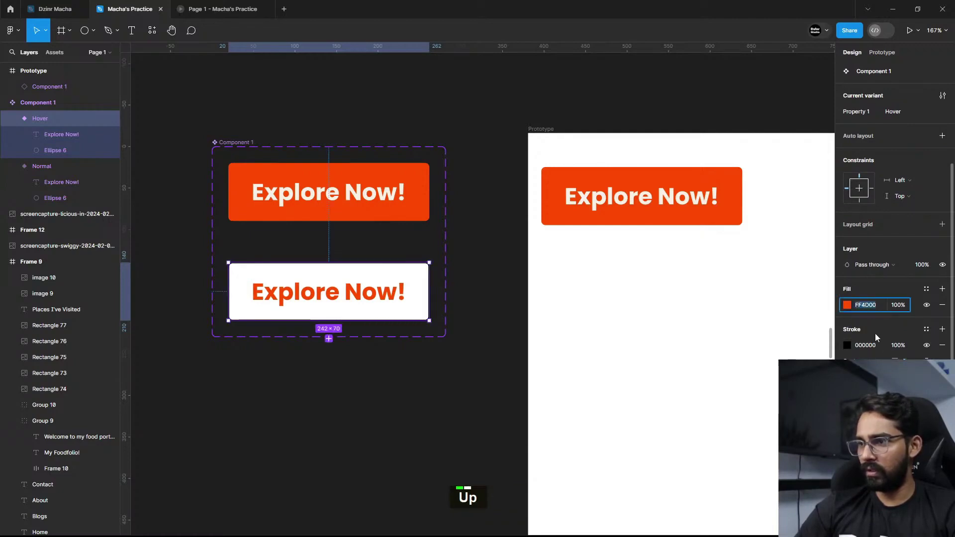
text(FF4D00)
click(866, 344)
text(FF4D00)
click(479, 349)
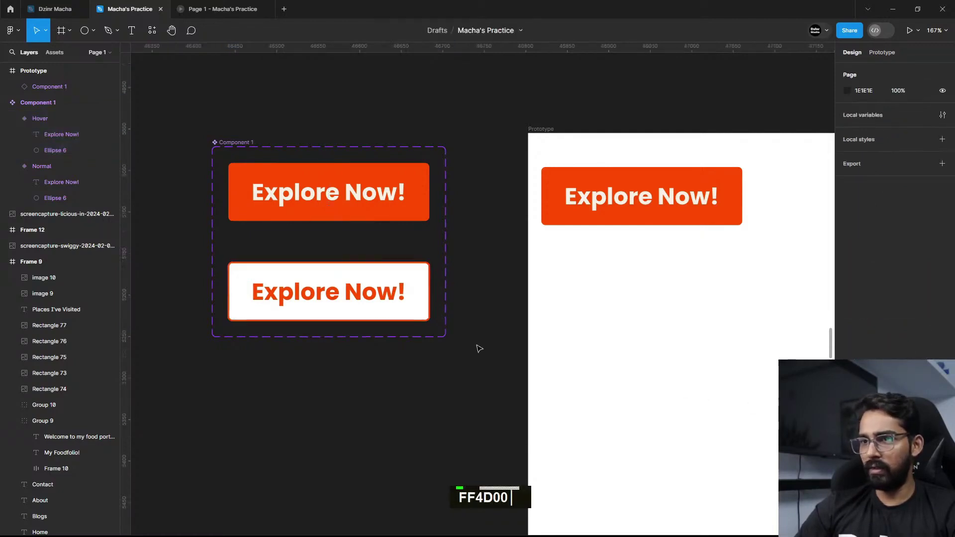
click(200, 4)
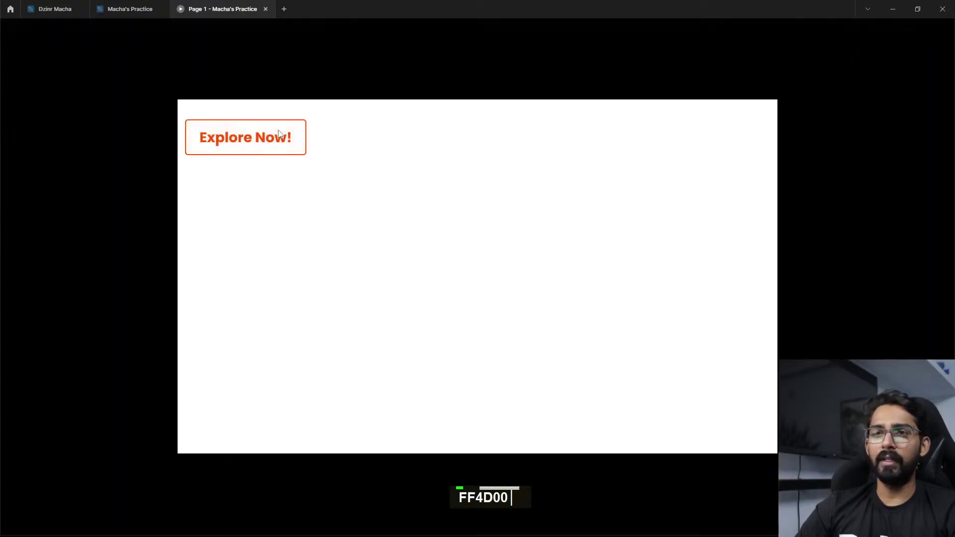
click(130, 9)
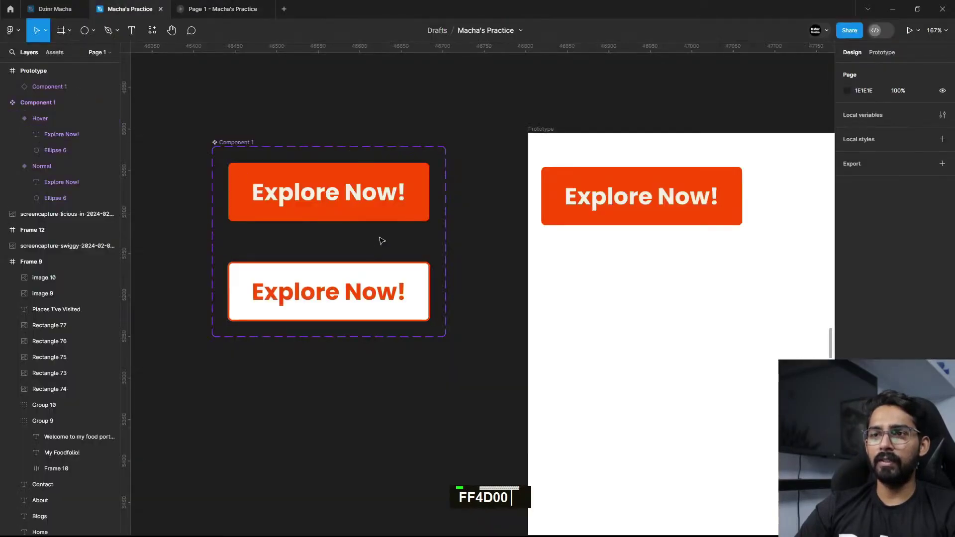
Step: Move the Normal variant's small Ellipse 6 up above its button, to Y -18, and test the hover animation in the preview
click(363, 189)
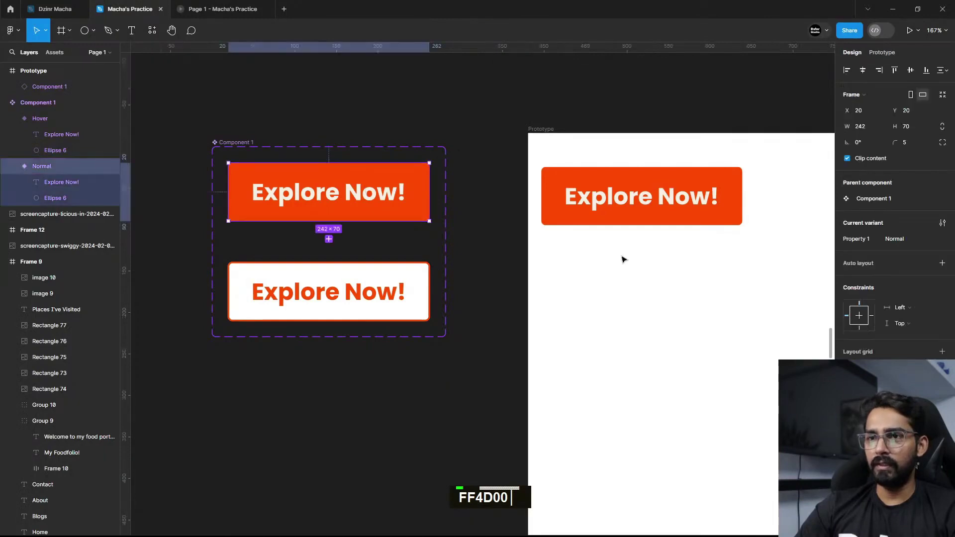
click(81, 198)
key(shift+Up)
key(shift+Up)
key(shift+Up)
key(shift+Up)
key(shift+Up)
key(shift+Up)
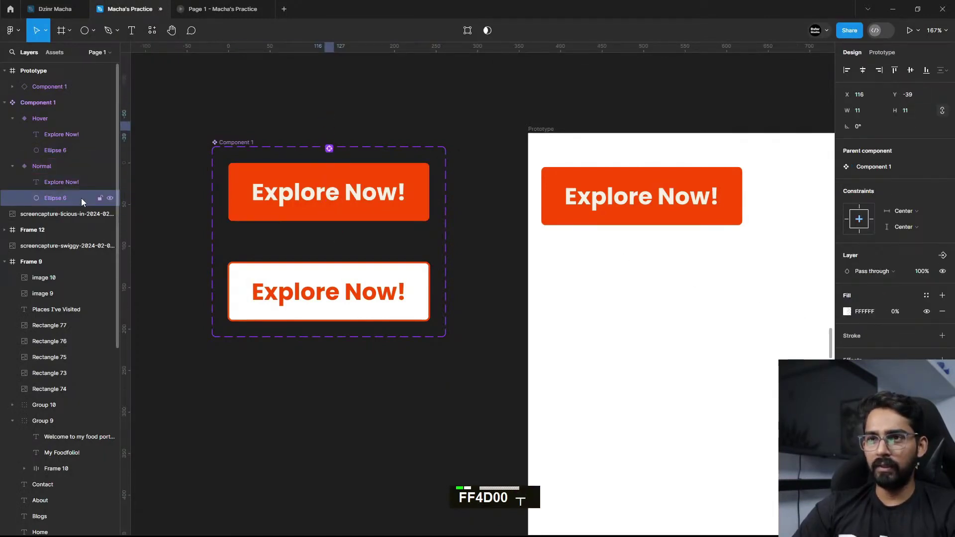
key(Down)
click(224, 6)
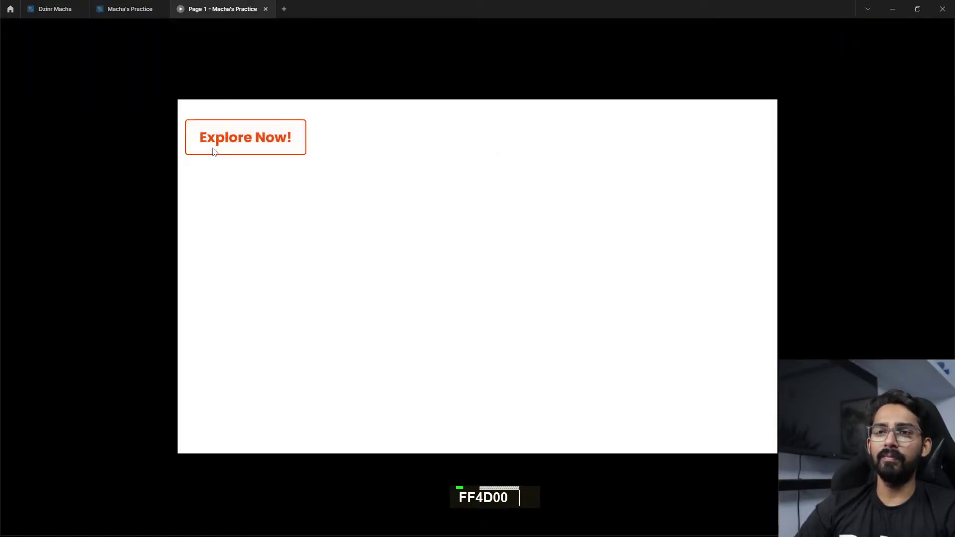
click(131, 8)
Step: Move the Normal variant's small Ellipse 6 to its button's bottom-right corner, at X 231, Y 70, and test the hover animation
ctrl+scroll(253, 204, up, 5)
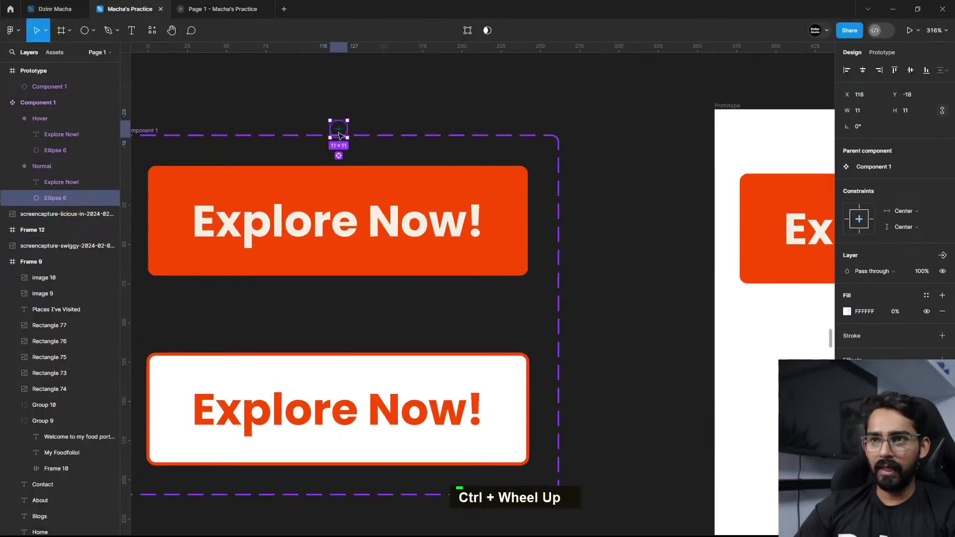
drag(338, 129, 524, 272)
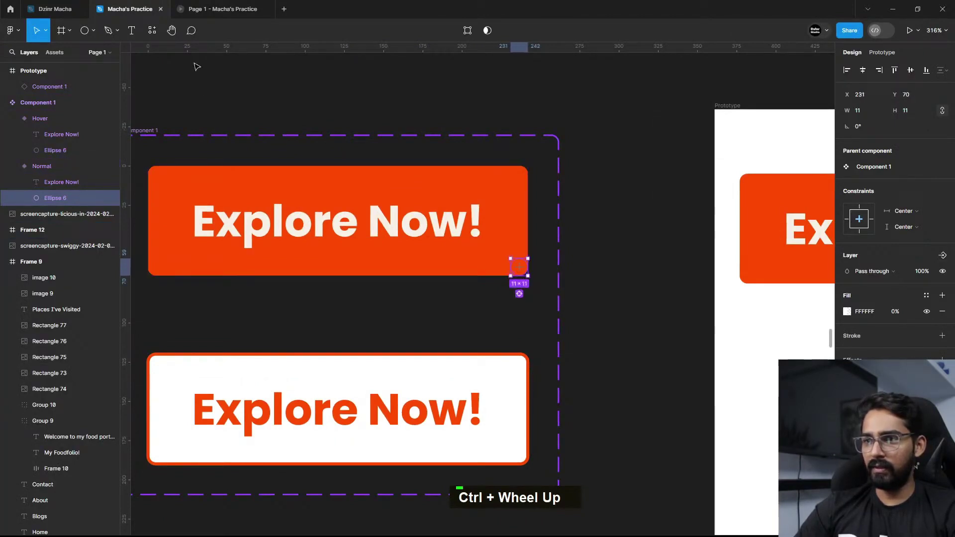
click(192, 6)
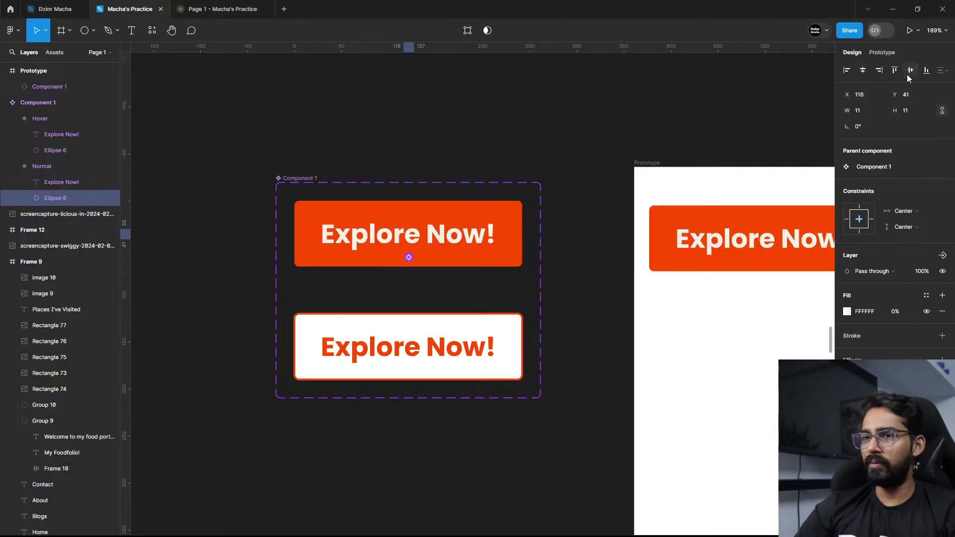
Step: Center the Normal variant's small Ellipse 6 within its button again and deselect it
double_click(907, 74)
click(382, 146)
scroll(418, 223, down, 2)
drag(435, 318, 336, 243)
drag(355, 290, 383, 290)
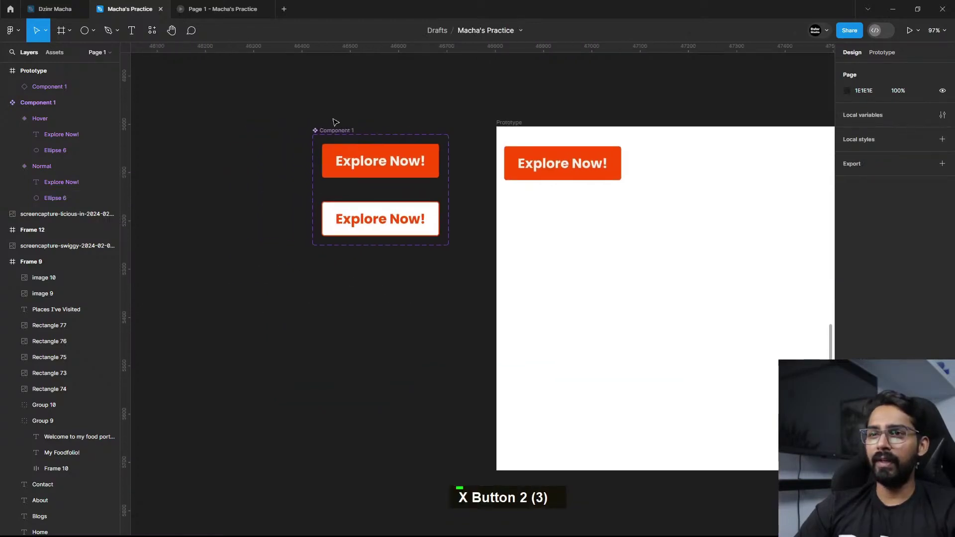
drag(340, 133, 312, 126)
click(540, 211)
drag(548, 210, 578, 215)
drag(699, 256, 710, 281)
scroll(725, 277, down, 8)
scroll(725, 277, up, 10)
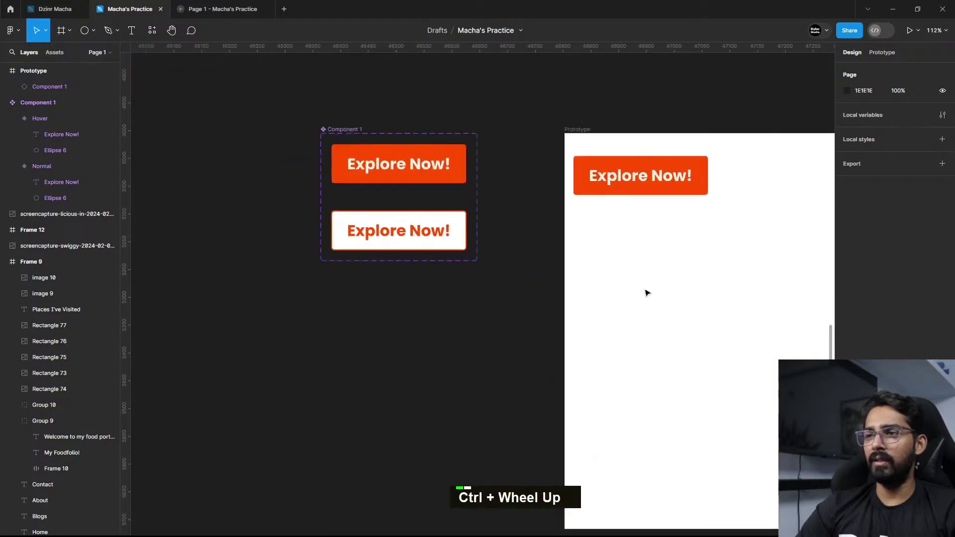
mouse_move(549, 248)
mouse_down()
mouse_move(525, 234)
mouse_move(549, 245)
mouse_up()
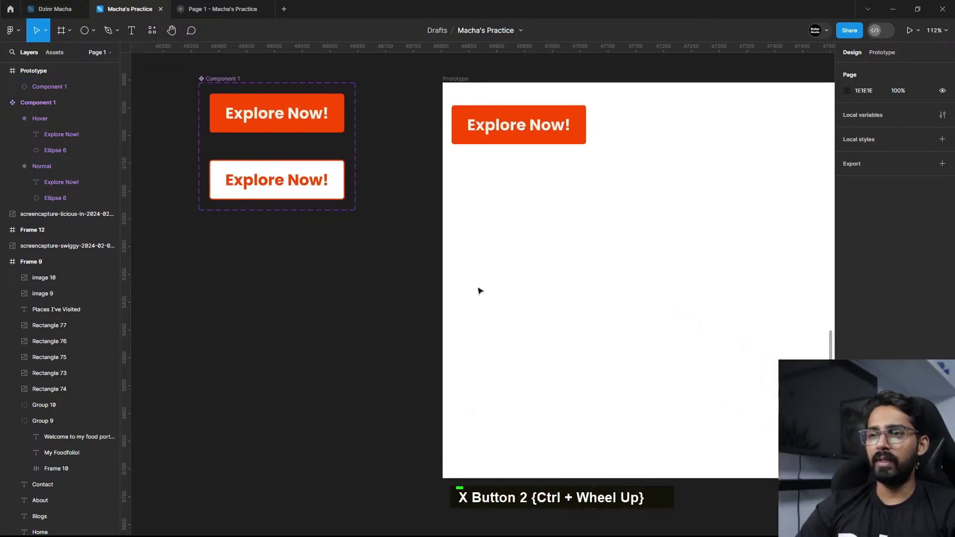
drag(477, 291, 496, 284)
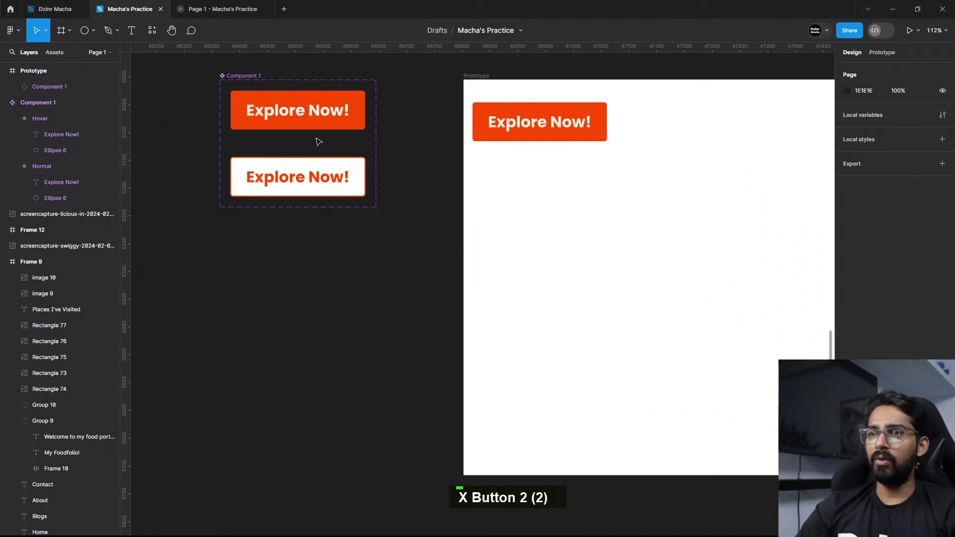
Step: Set the duration of the Normal variant's While hovering interaction to 1 and test it in the prototype preview
drag(348, 230, 375, 245)
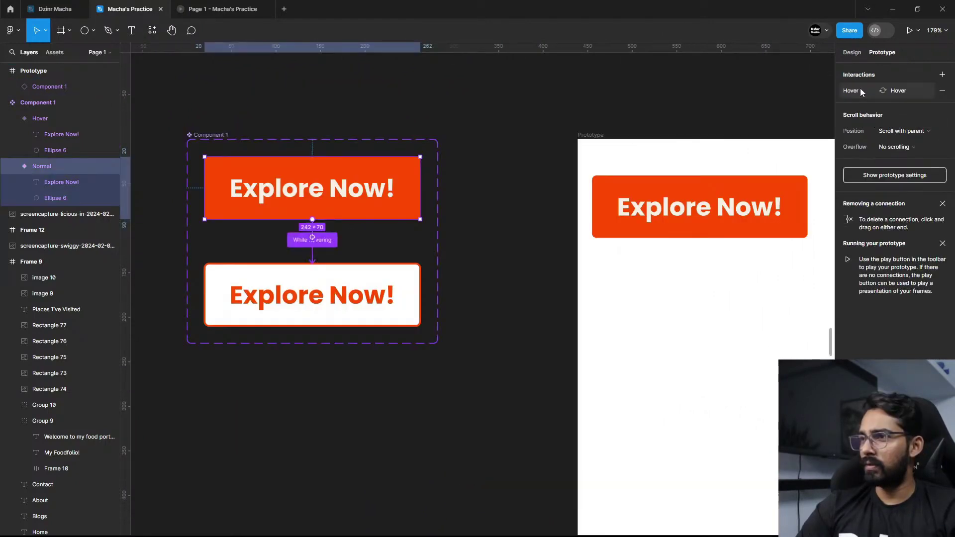
click(861, 89)
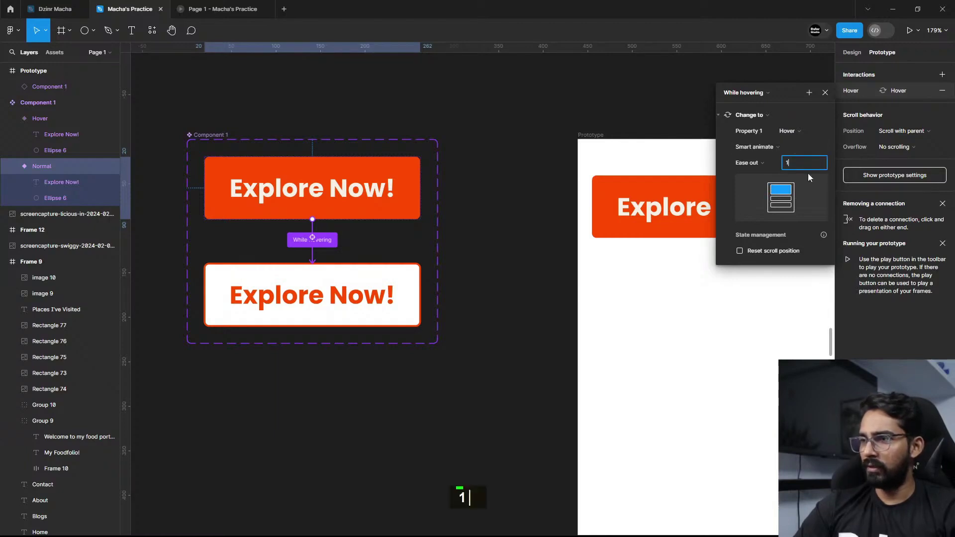
text(1)
key(Return)
click(288, 89)
click(219, 8)
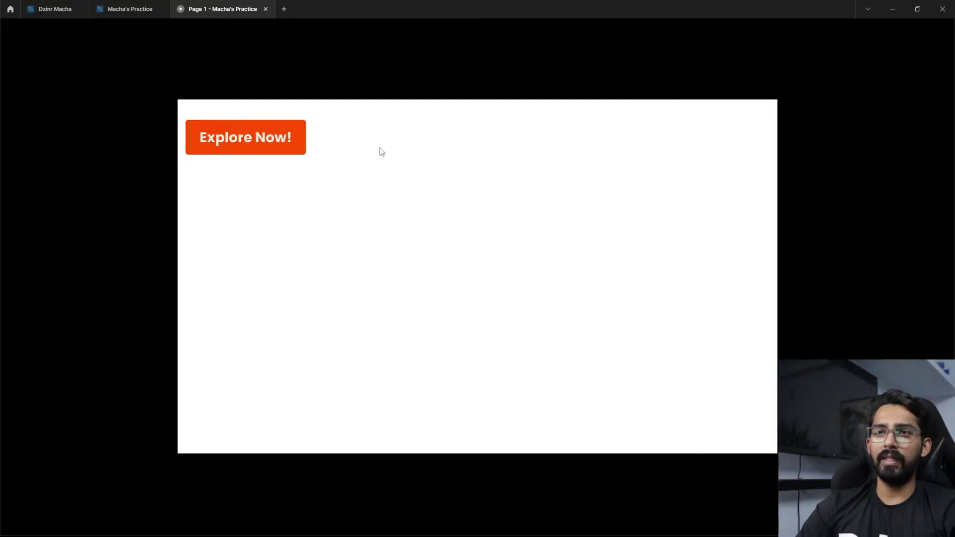
click(135, 8)
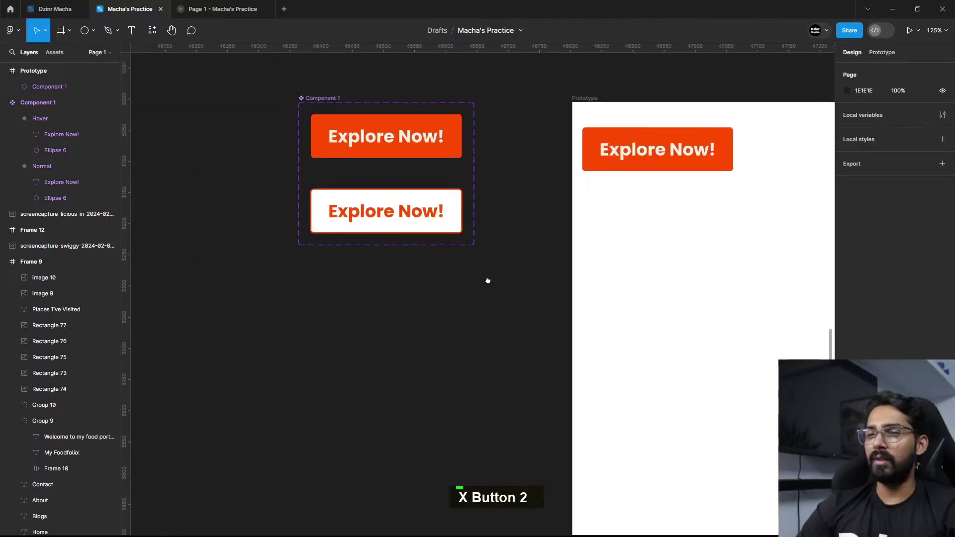
Step: Draw a square about 245 × 245 with the Rectangle tool on the canvas below the Component 1 set
drag(488, 281, 504, 291)
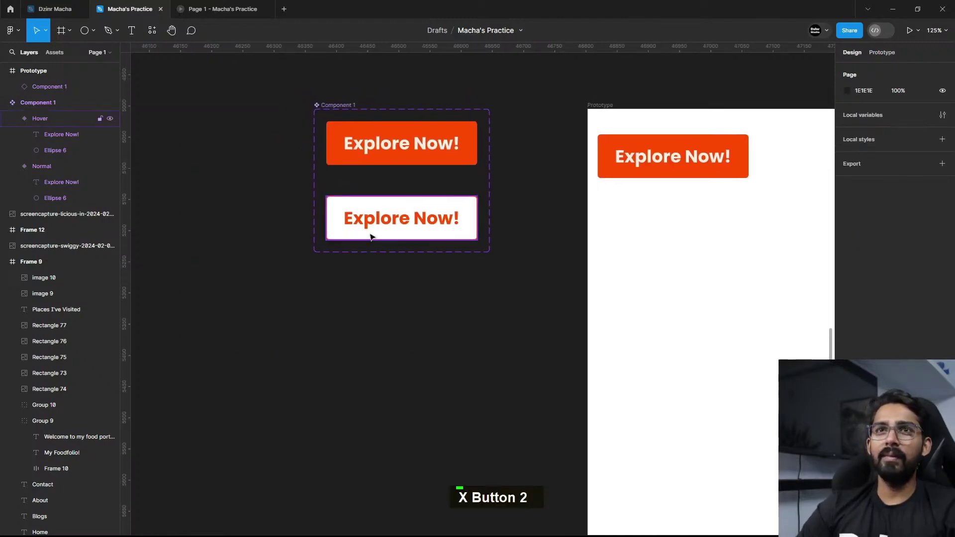
drag(464, 241, 412, 205)
click(94, 30)
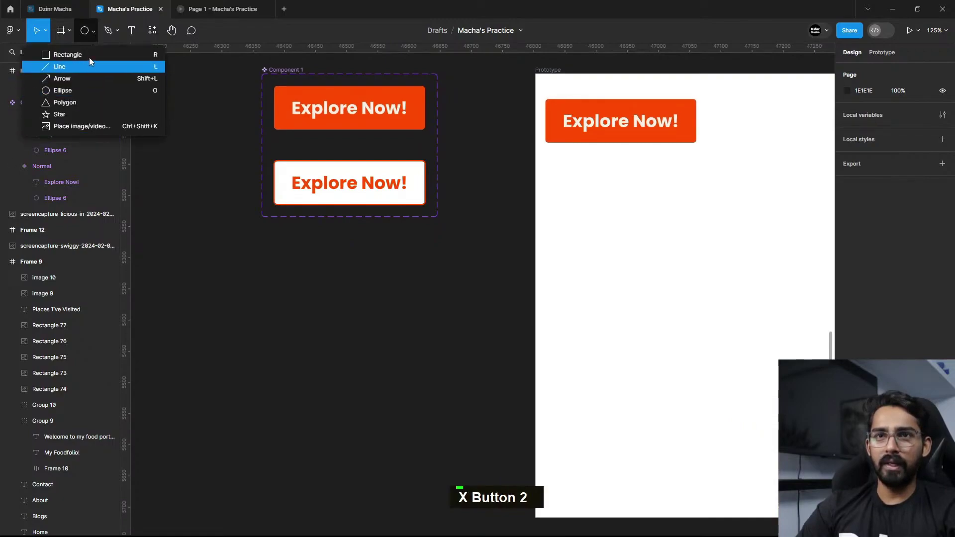
click(88, 53)
drag(249, 253, 399, 404)
scroll(487, 335, down, 5)
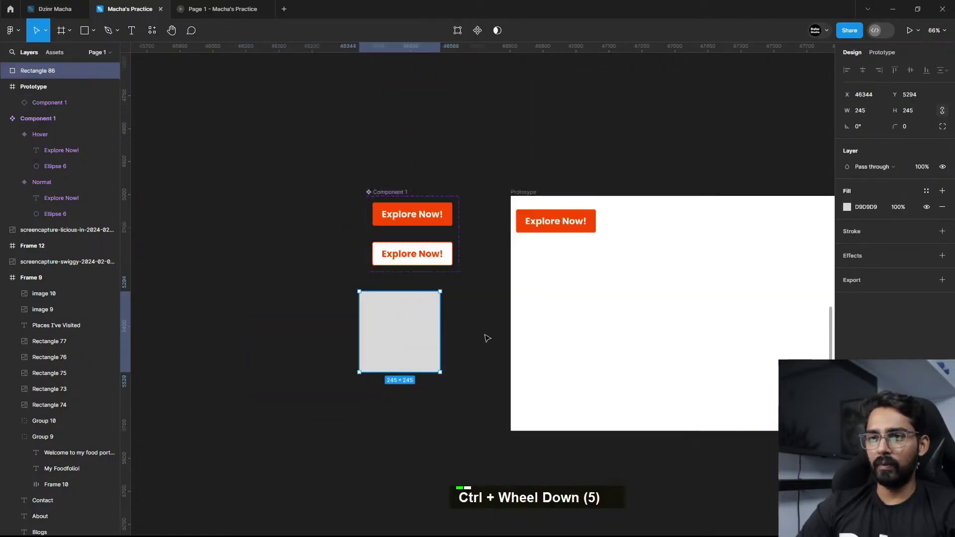
Step: Select the four restaurant cards under "Top dishes of your location" in Frame 12 and copy them
scroll(581, 294, left, 5)
scroll(514, 376, down, 4)
scroll(498, 349, down, 4)
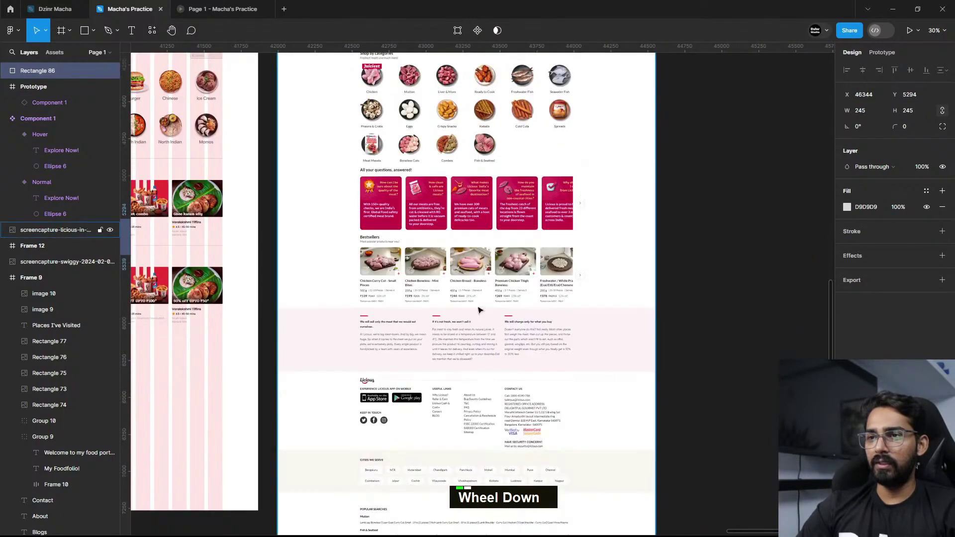
scroll(491, 296, up, 3)
scroll(684, 316, left, 5)
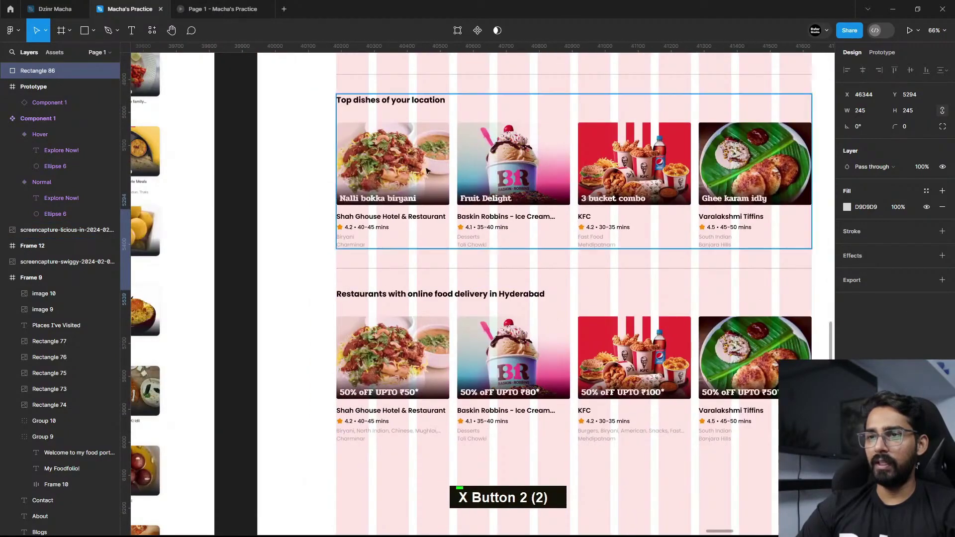
scroll(442, 294, right, 5)
scroll(442, 295, up, 2)
click(195, 273)
shift+click(336, 238)
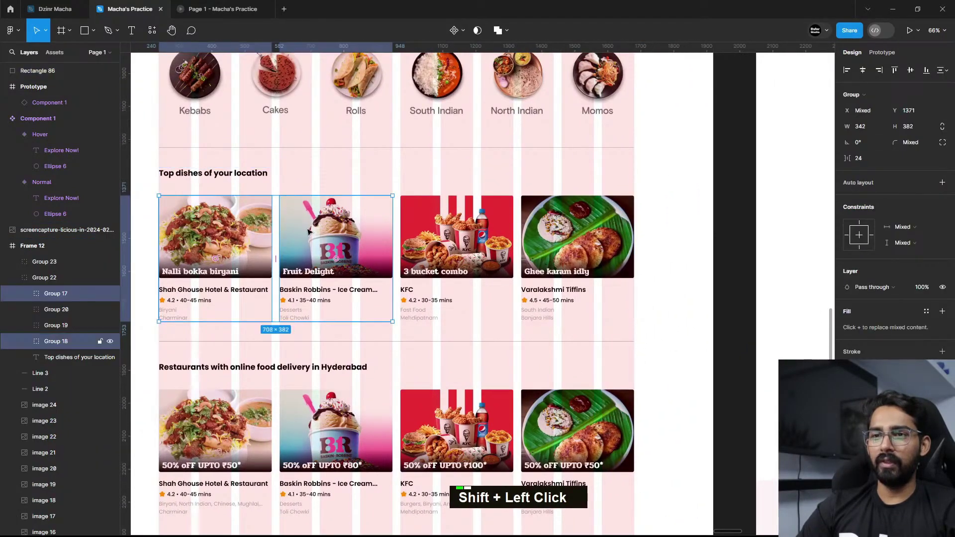
shift+click(457, 239)
shift+click(577, 241)
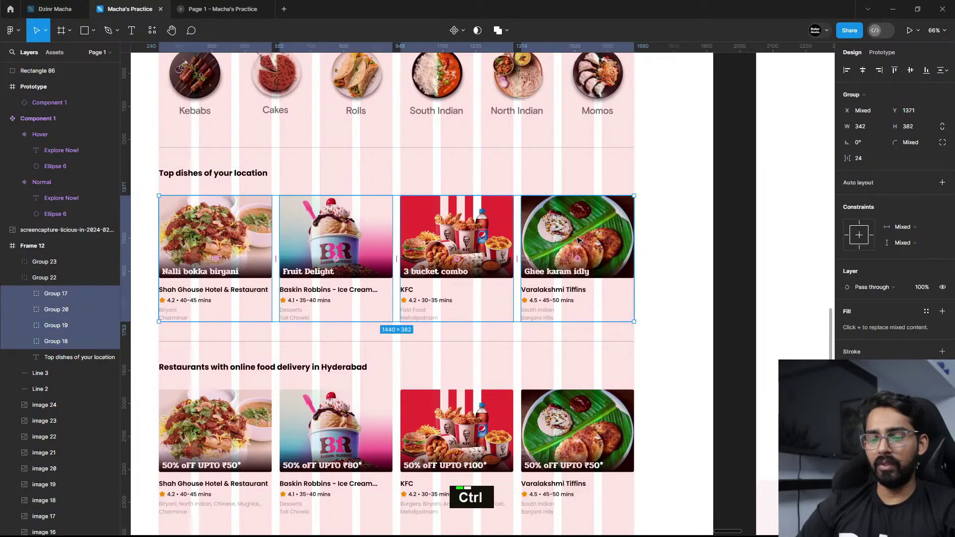
Step: Paste the four copied cards onto the canvas and place them below and beside the grey square, at Y 5667
ctrl+scroll(577, 241, down, 5)
scroll(469, 279, right, 10)
ctrl+scroll(491, 206, up, 4)
ctrl+scroll(491, 206, up, 4)
scroll(497, 239, down, 2)
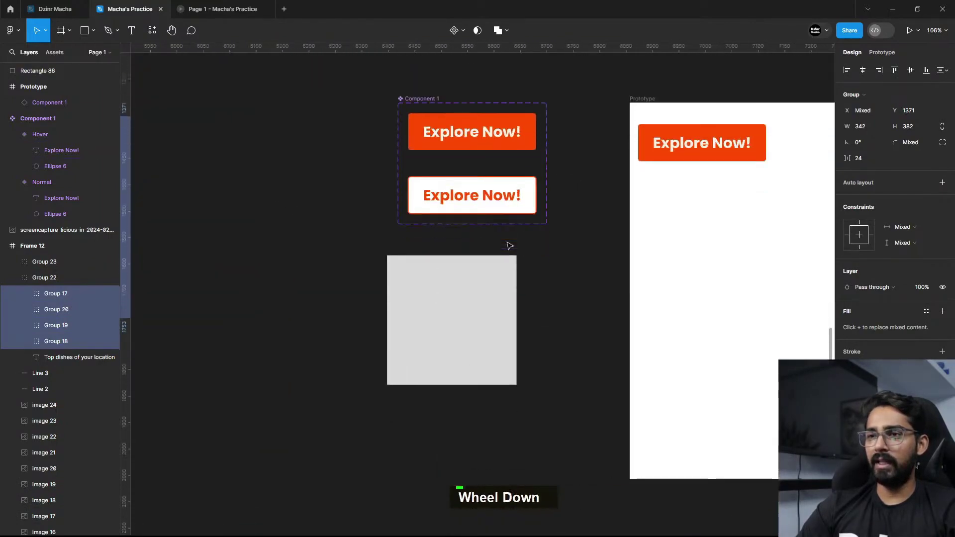
scroll(466, 283, down, 2)
key(ctrl+v)
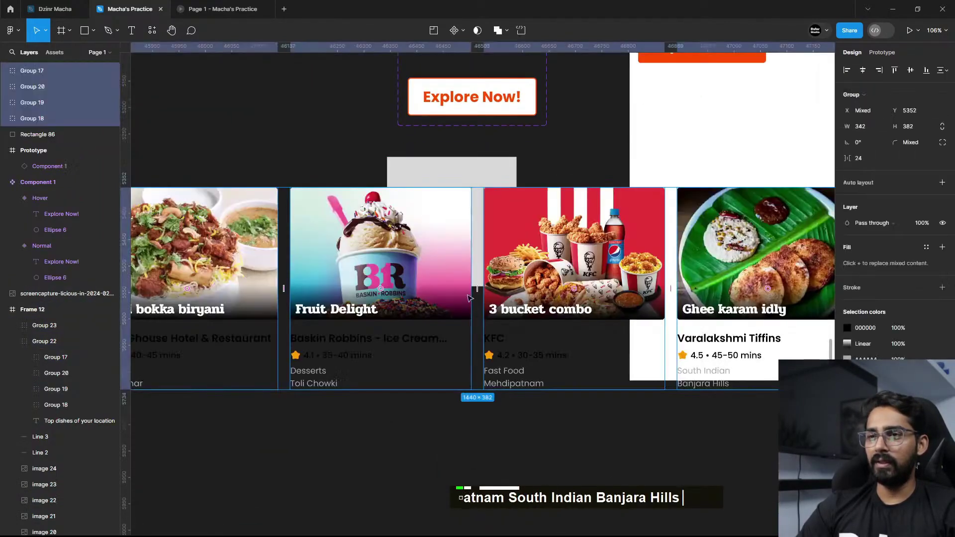
ctrl+scroll(518, 261, down, 6)
drag(466, 273, 393, 372)
drag(419, 302, 702, 274)
drag(689, 324, 571, 297)
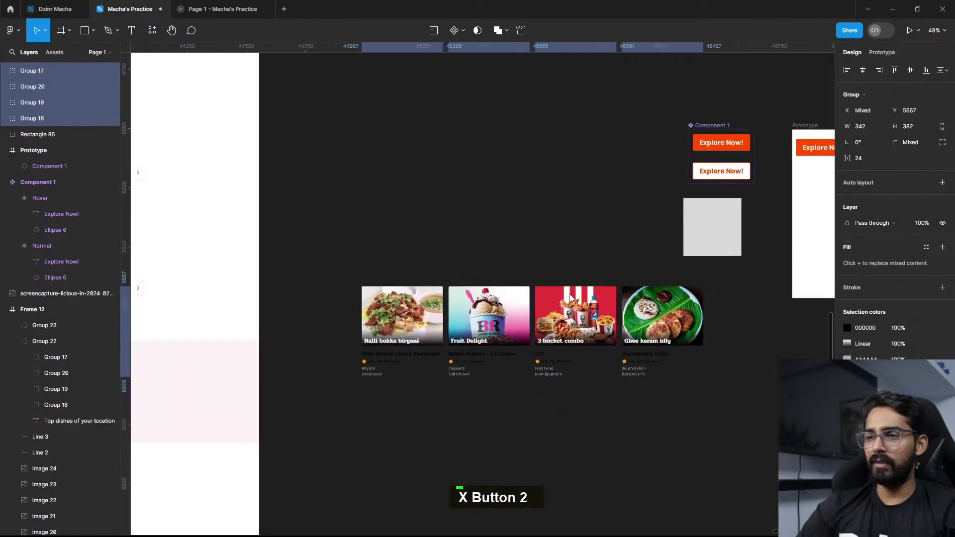
ctrl+scroll(571, 297, up, 2)
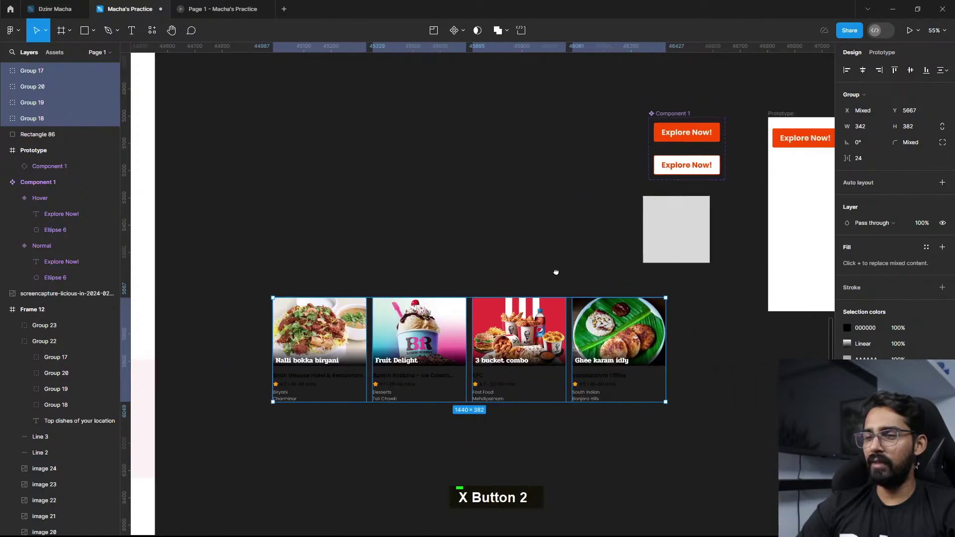
ctrl+scroll(550, 277, down, 2)
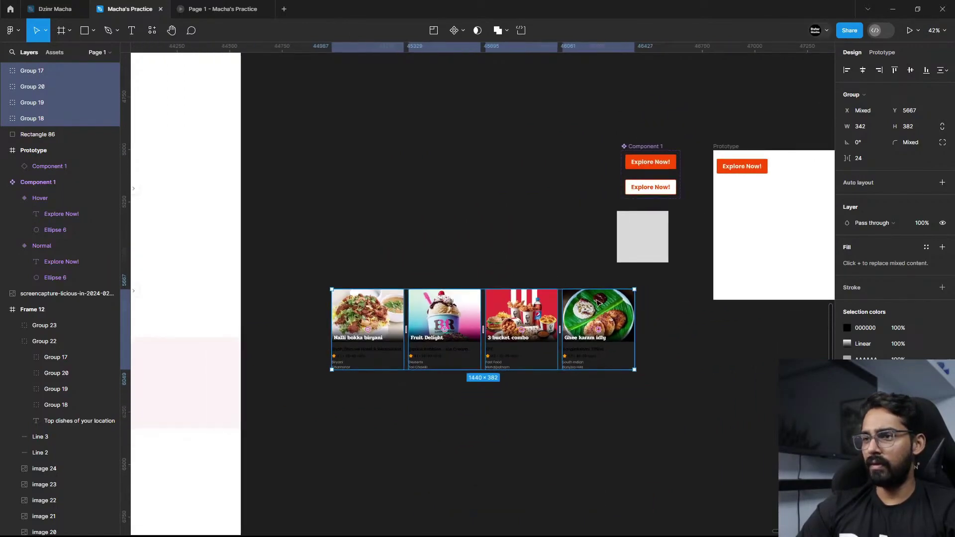
ctrl+scroll(595, 298, down, 4)
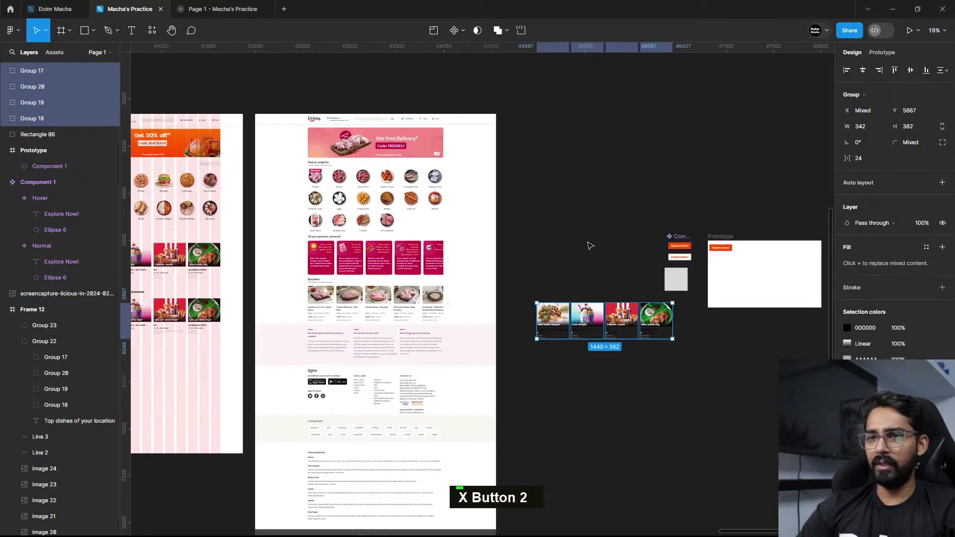
scroll(589, 245, left, 2)
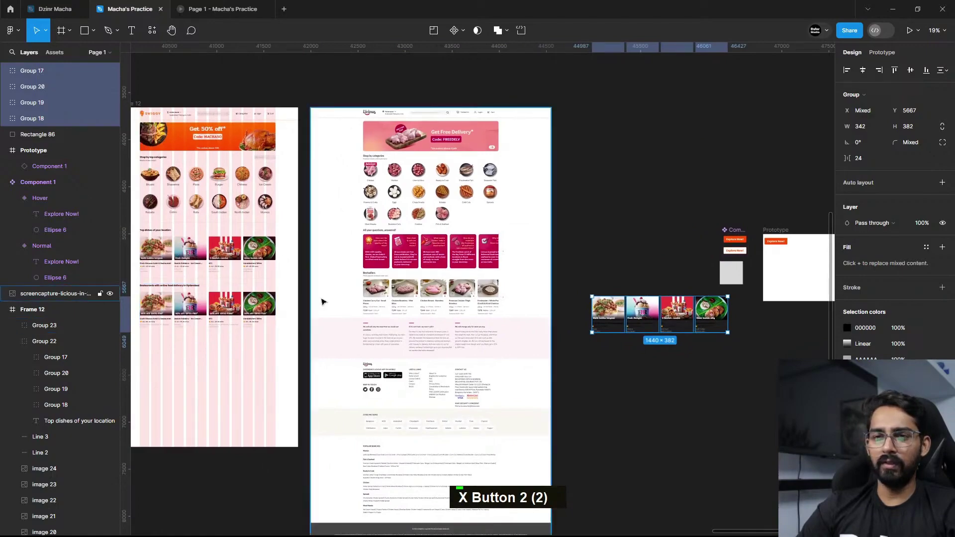
scroll(323, 301, left, 1)
ctrl+scroll(425, 273, up, 5)
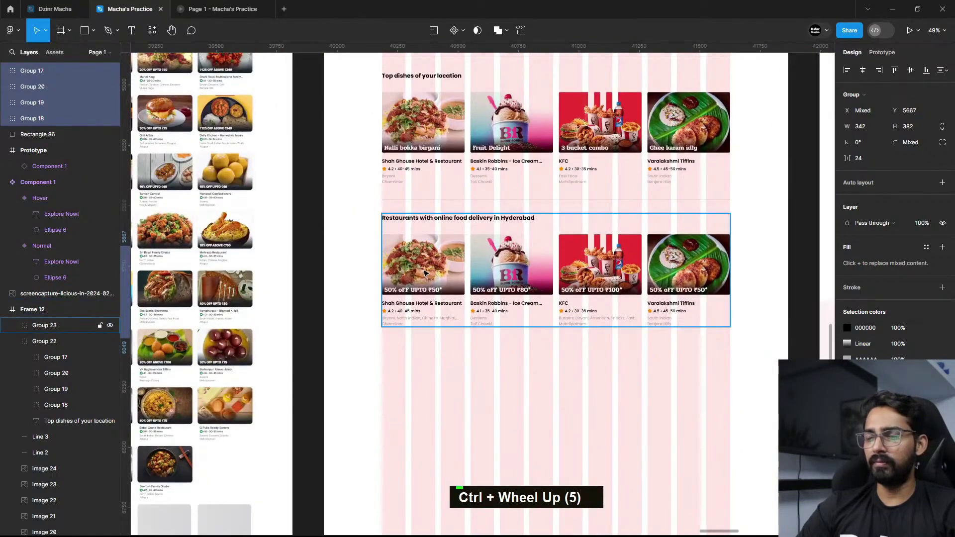
ctrl+scroll(424, 273, down, 6)
scroll(559, 292, right, 2)
ctrl+scroll(560, 294, up, 6)
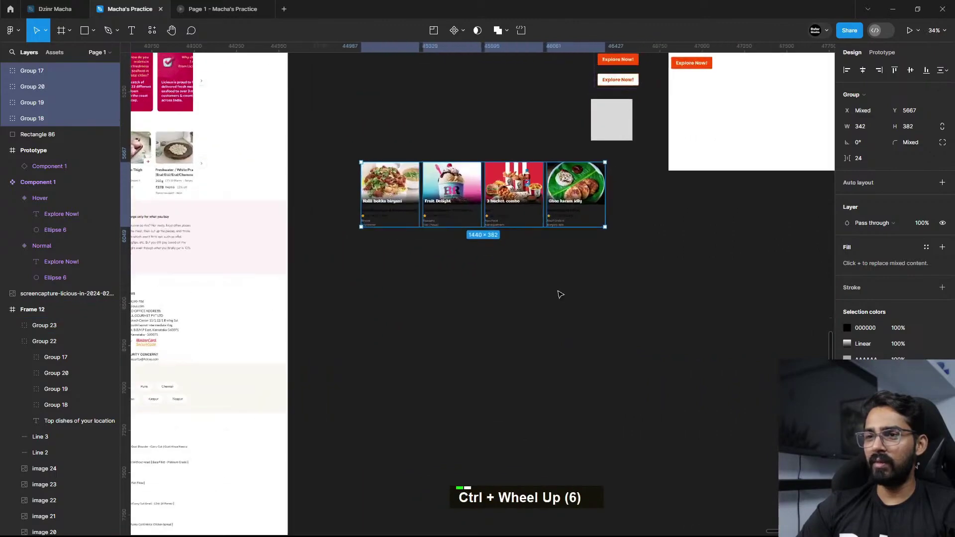
scroll(560, 295, right, 1)
ctrl+scroll(518, 313, up, 1)
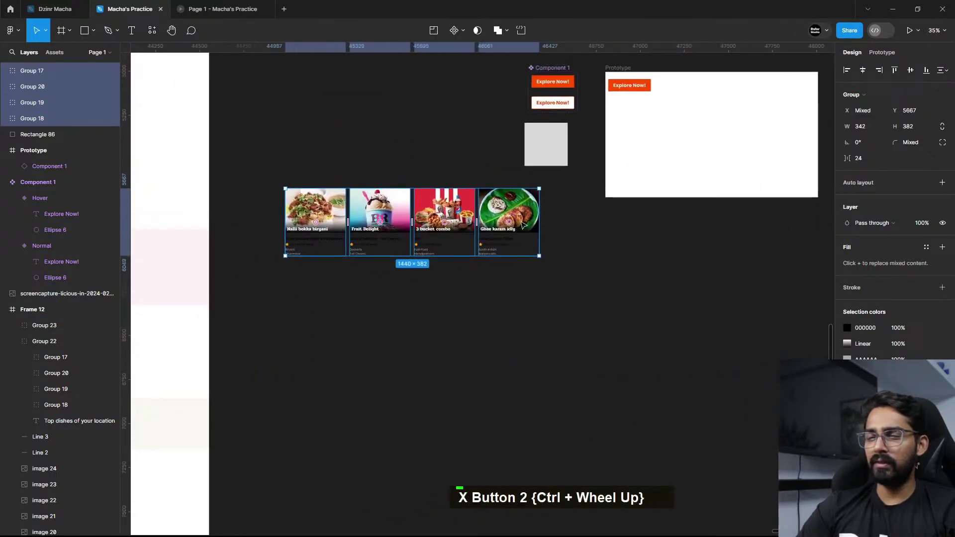
Step: Duplicate the four cards into a row of eight with 24 spacing and move the row below the Prototype frame, at Y 5970
ctrl+scroll(523, 225, up, 3)
drag(511, 209, 752, 206)
drag(736, 345, 176, 177)
ctrl+scroll(412, 344, down, 3)
click(647, 346)
drag(647, 346, 266, 268)
drag(292, 288, 434, 326)
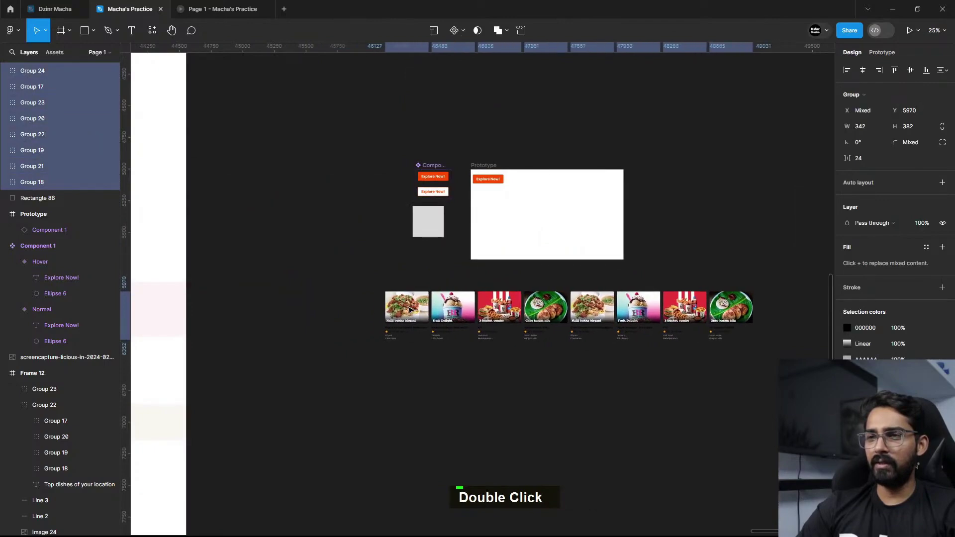
ctrl+scroll(358, 284, up, 3)
ctrl+scroll(268, 212, down, 1)
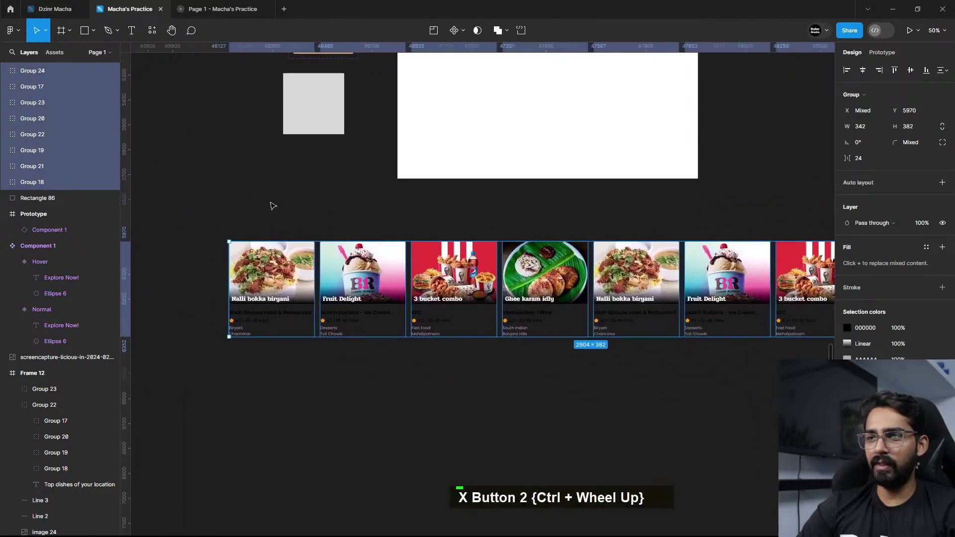
click(270, 216)
Step: Check the width of the "Top dishes of your location" group in Frame 12
ctrl+scroll(271, 215, down, 3)
scroll(401, 211, left, 8)
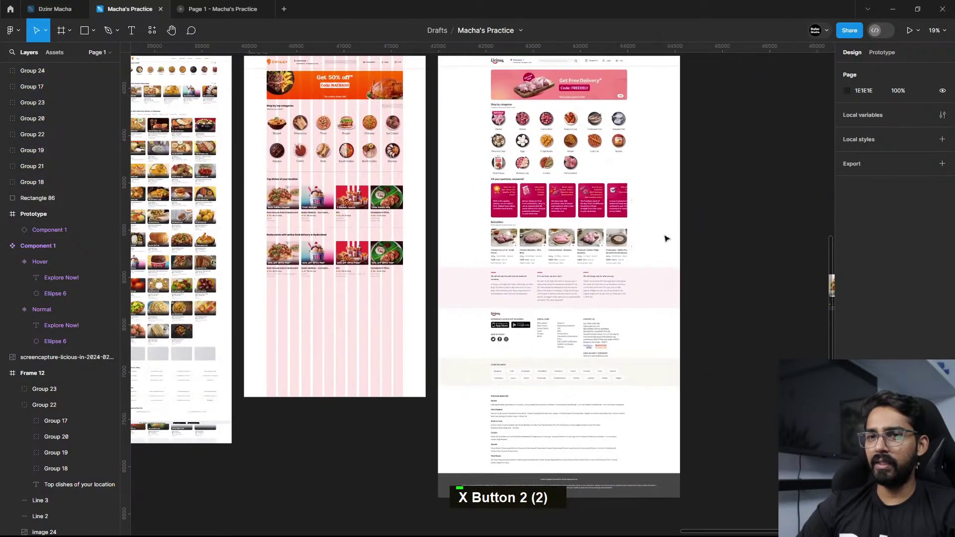
click(299, 198)
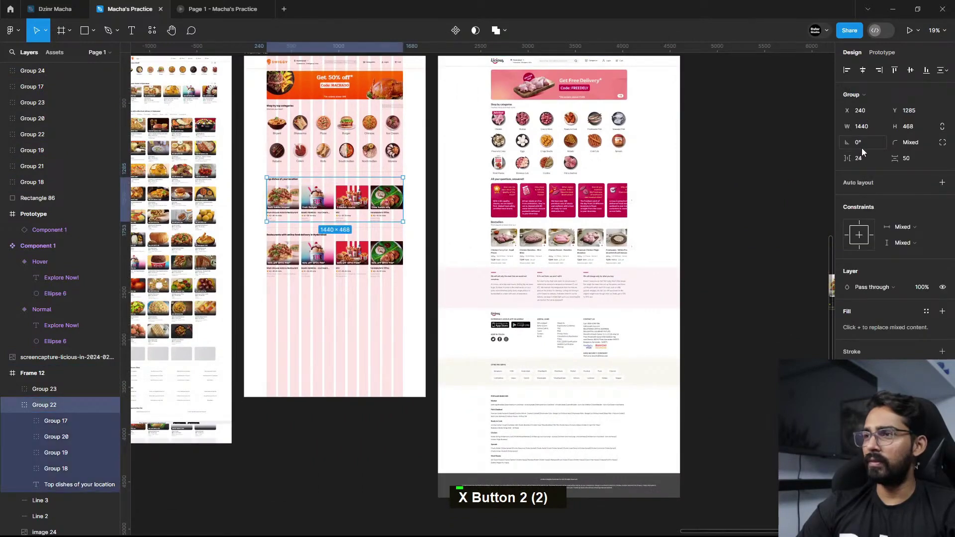
click(748, 269)
Step: Draw a frame 100 high just above the row of cards and set its width to 1440
scroll(619, 277, right, 9)
ctrl+scroll(496, 278, up, 5)
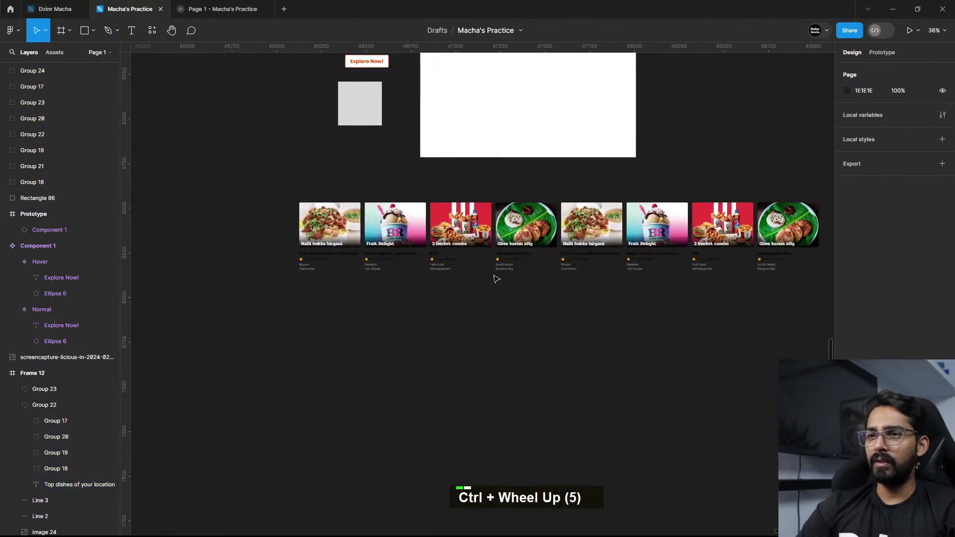
scroll(347, 205, up, 1)
scroll(420, 186, left, 2)
ctrl+scroll(515, 234, up, 6)
key(f)
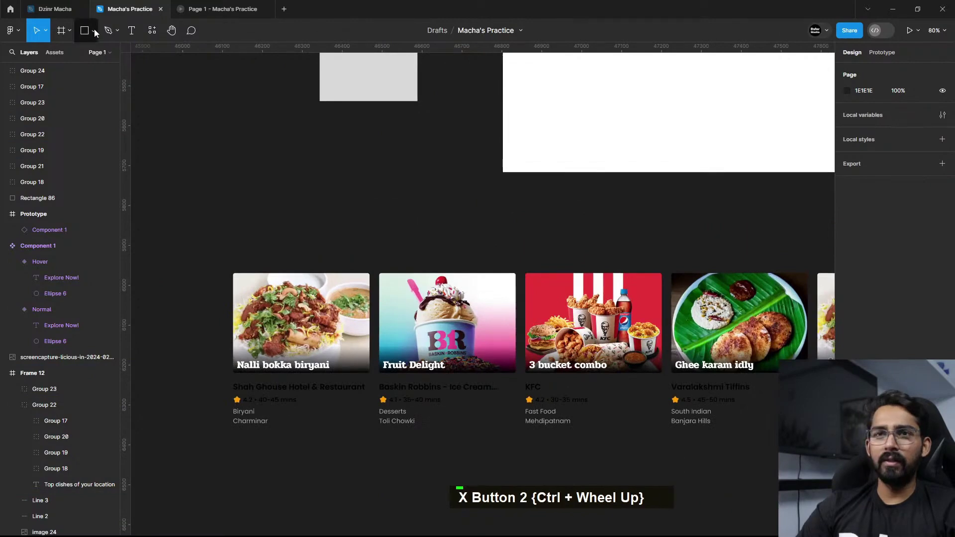
drag(267, 210, 418, 250)
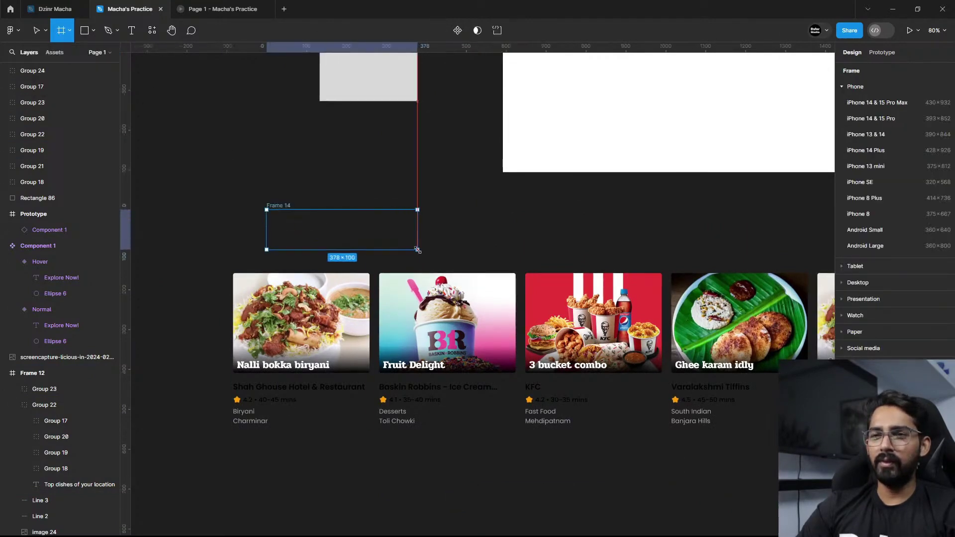
click(879, 127)
key(Return)
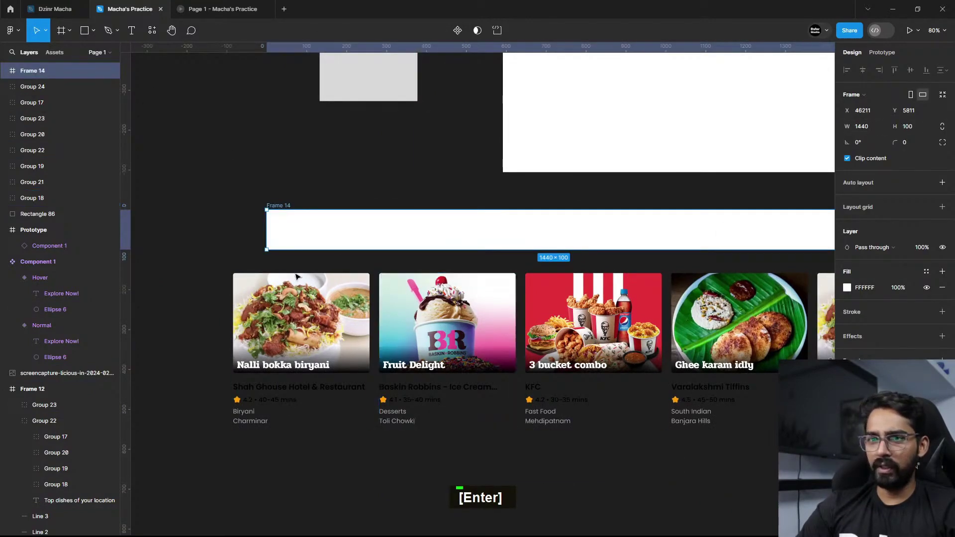
Step: Check the first card's height and set the new frame's height to 382 to match
click(294, 308)
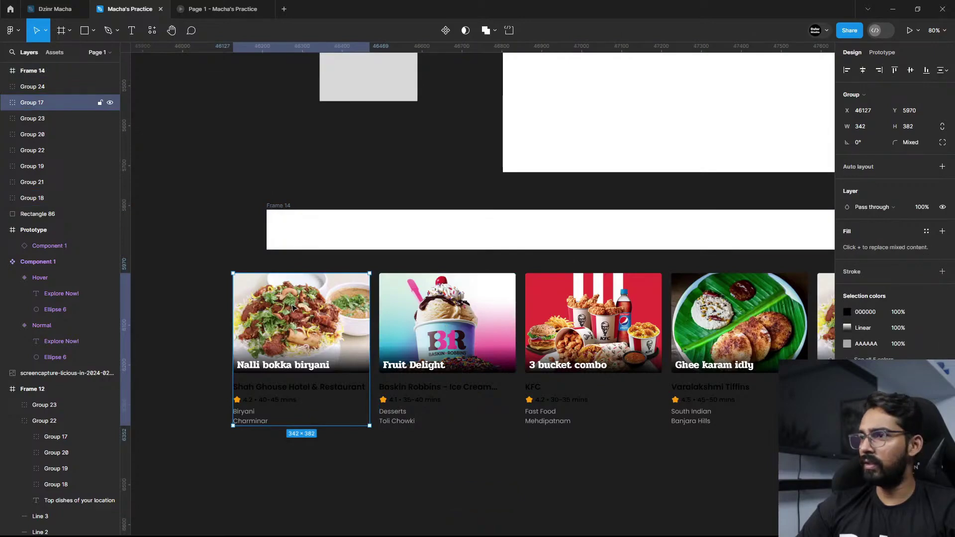
click(503, 222)
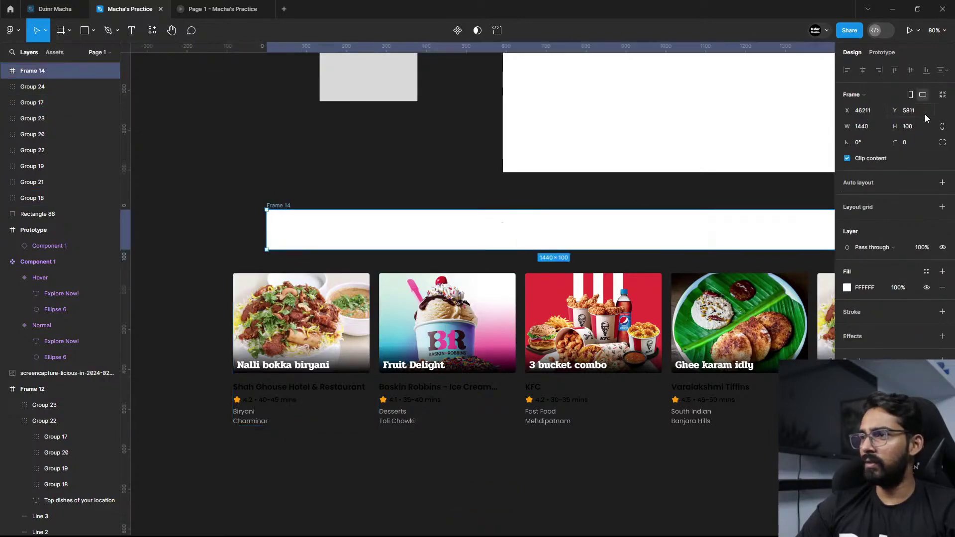
click(918, 130)
text(382)
key(Return)
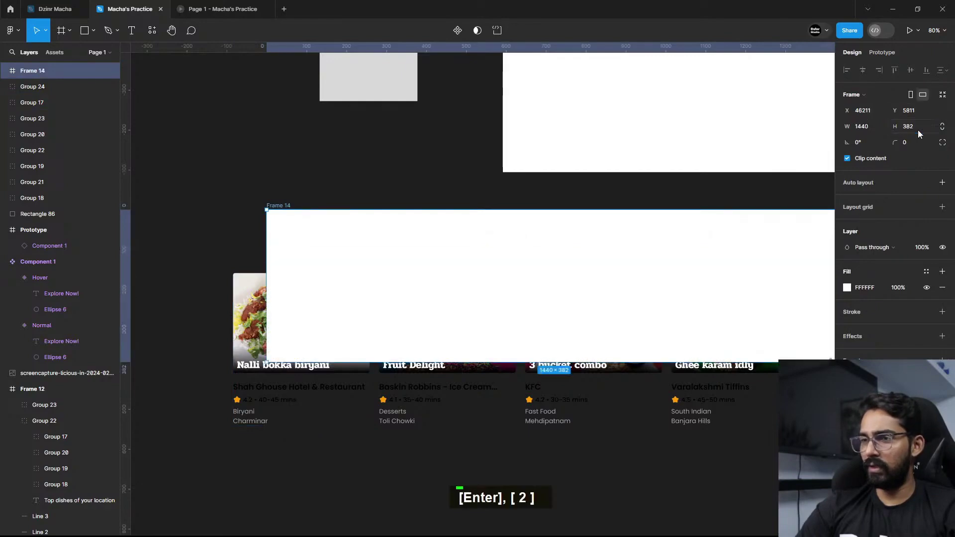
Step: Move Frame 14 over the row of cards, then place all eight cards inside it, with the first card at its top-left corner
scroll(505, 241, down, 3)
drag(503, 261, 482, 262)
scroll(488, 317, down, 5)
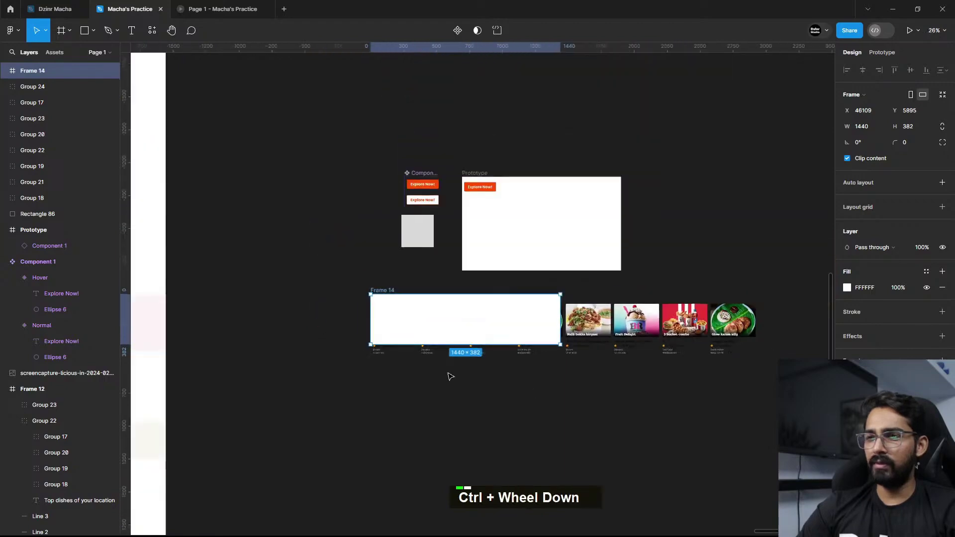
drag(742, 395, 381, 350)
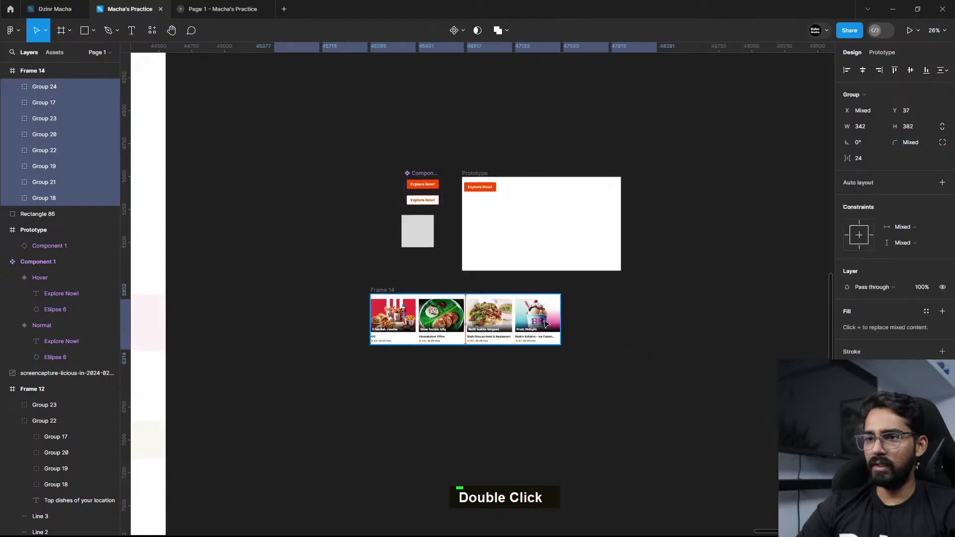
scroll(467, 327, up, 5)
drag(330, 285, 365, 276)
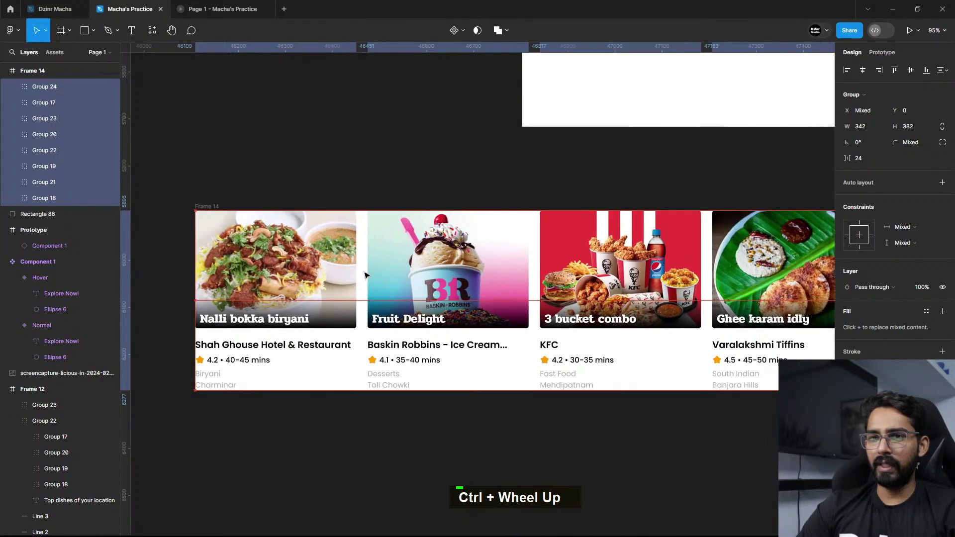
Step: Shift the eight cards 50 px to the right inside Frame 14 and deselect them
key(shift+Right)
key(shift+Right)
key(shift+Right)
key(shift+Right)
key(shift+Right)
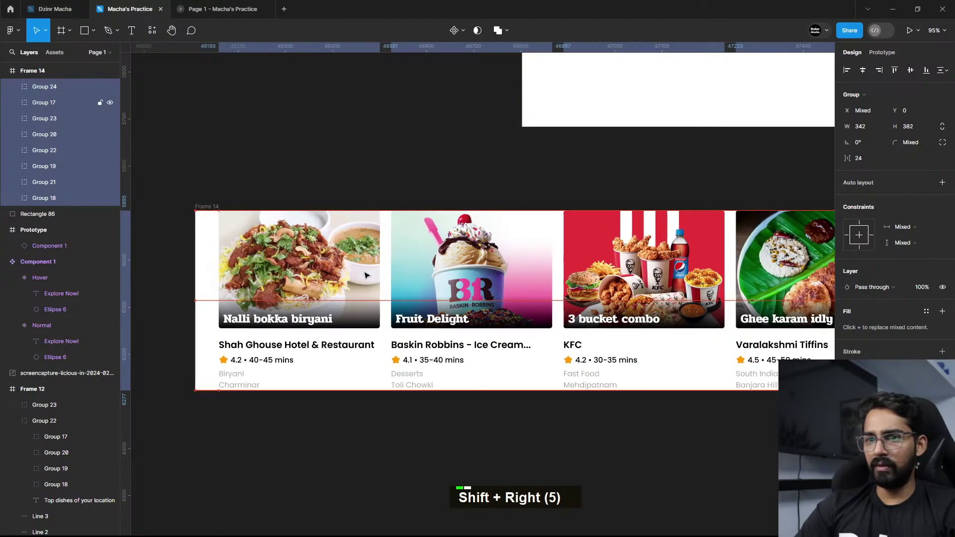
scroll(367, 275, down, 6)
click(378, 351)
scroll(397, 343, up, 3)
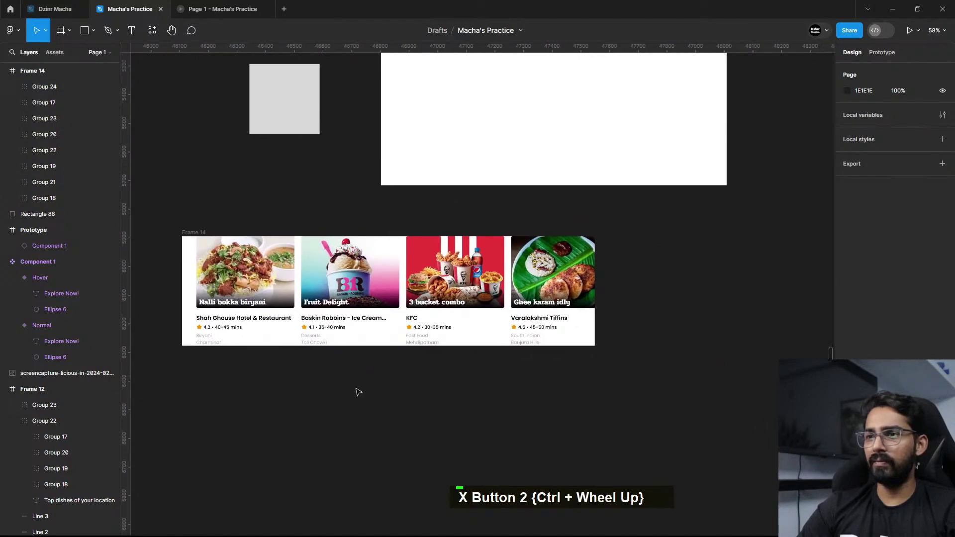
scroll(496, 377, down, 3)
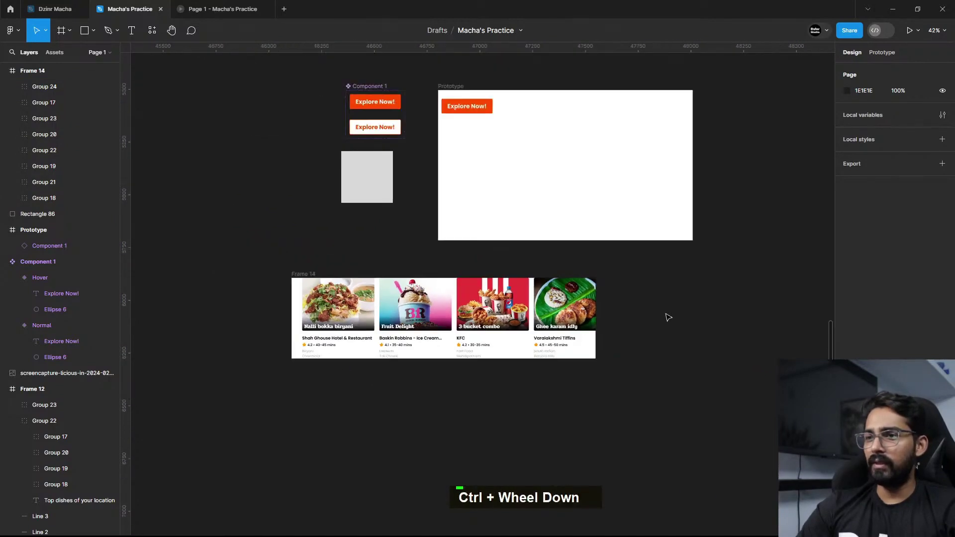
Step: Rename Frame 14, which holds the eight restaurant cards, to Stage 1 and deselect it
click(320, 277)
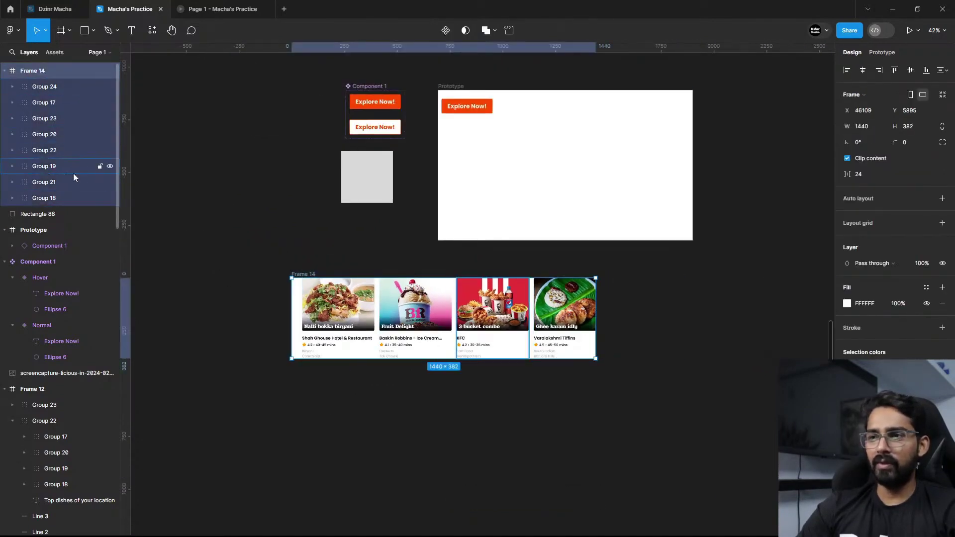
drag(537, 270, 419, 252)
scroll(423, 294, down, 3)
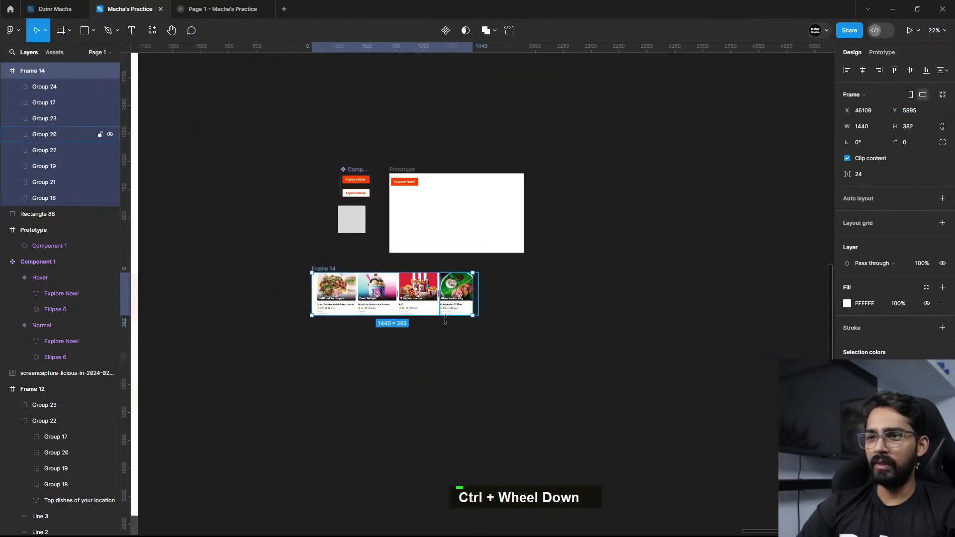
drag(395, 333, 379, 305)
scroll(377, 312, up, 3)
scroll(377, 312, up, 1)
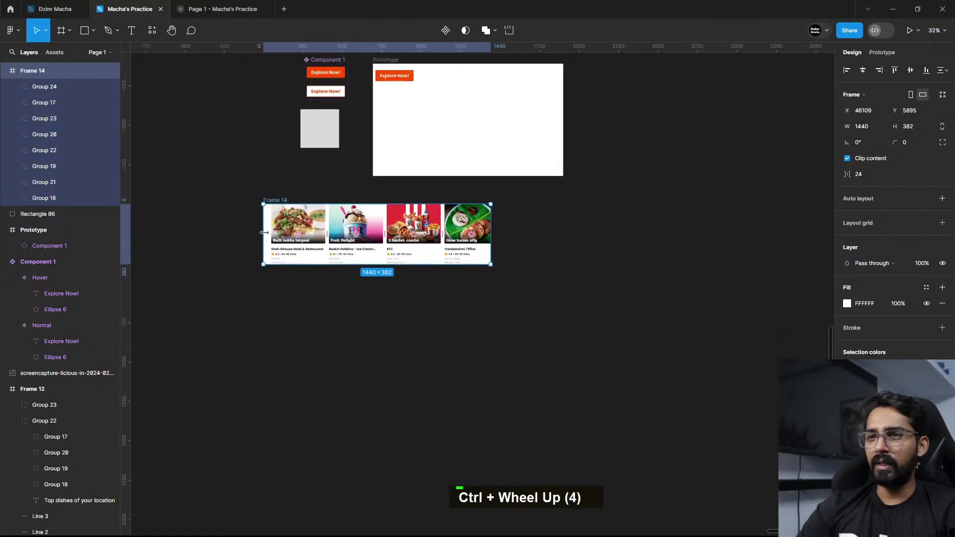
double_click(279, 199)
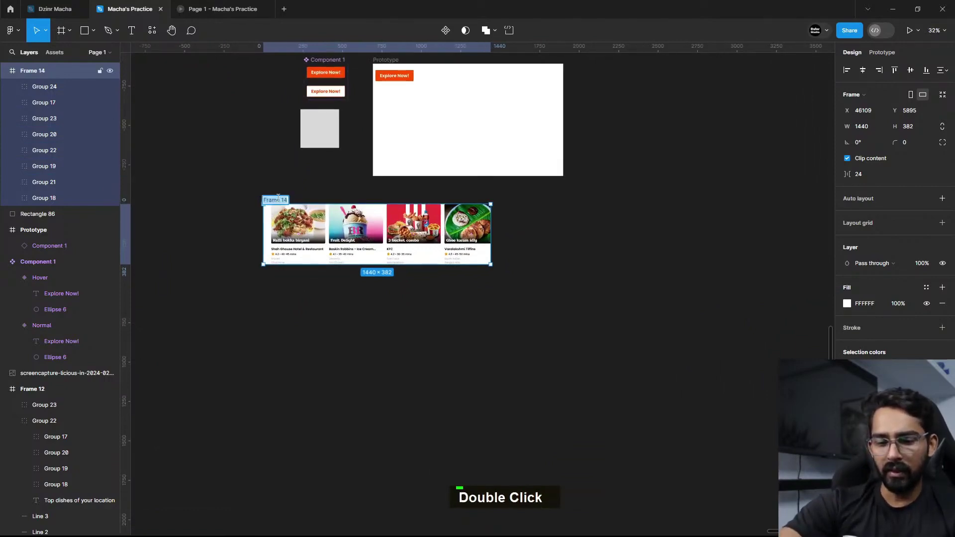
text(Stag)
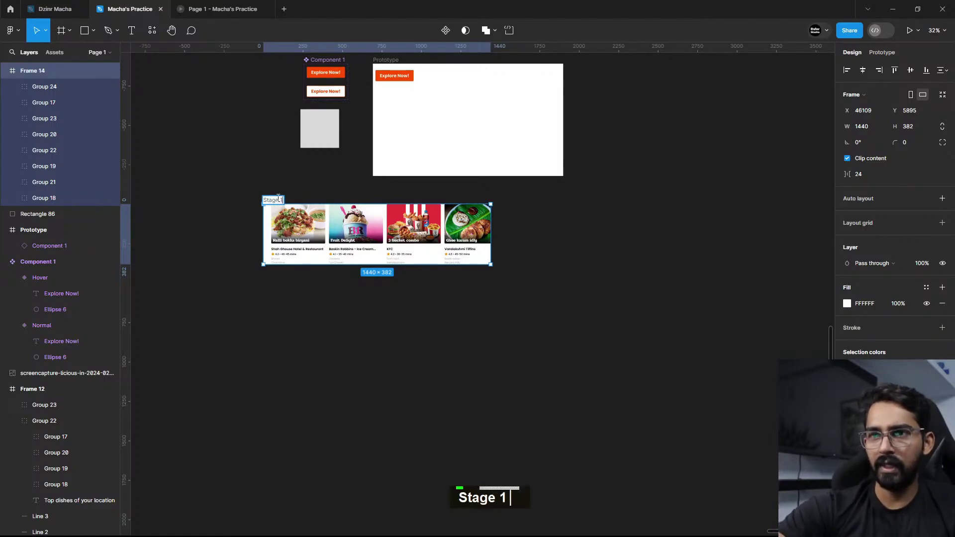
text(e 1)
click(319, 349)
scroll(301, 282, up, 3)
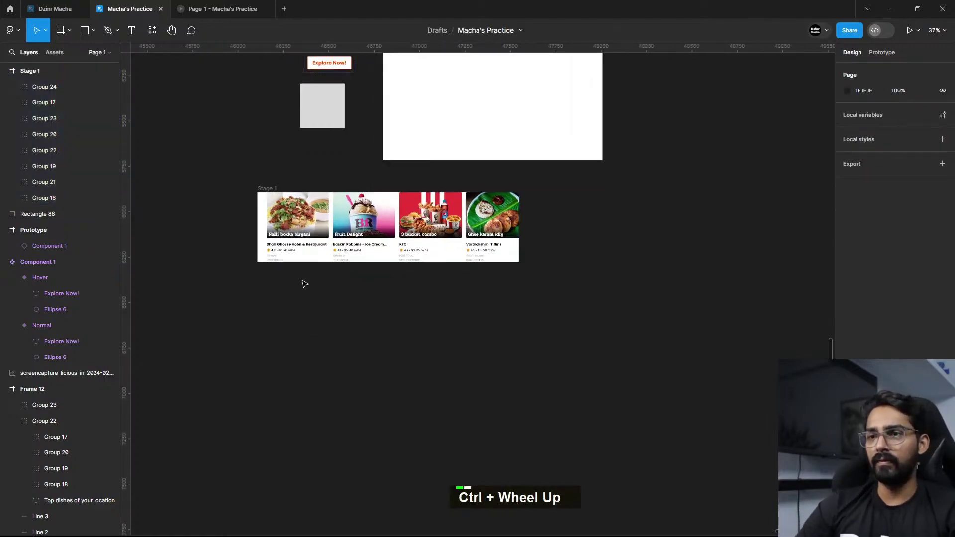
Step: Duplicate the Stage 1 frame directly below the original, aligned with it and leaving a 105 px gap
click(258, 173)
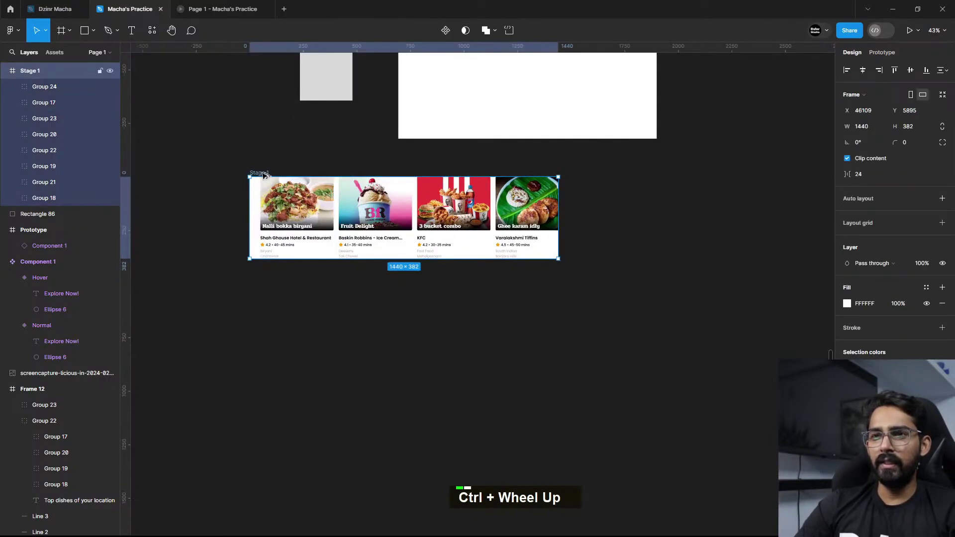
drag(263, 174, 261, 279)
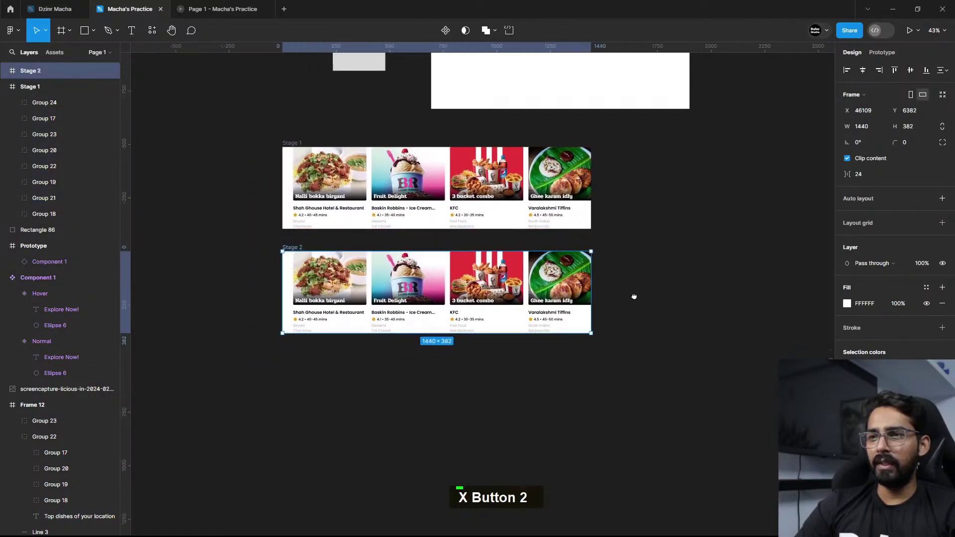
scroll(348, 284, up, 1)
Step: Move all eight cards inside Stage 2 about 410 px left so the Baskin Robbins card comes first in the frame
click(349, 283)
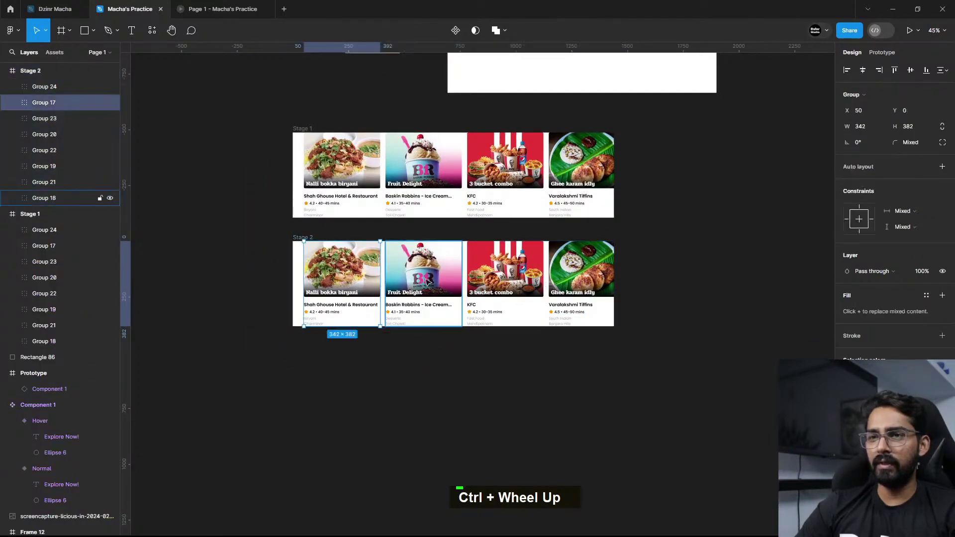
click(52, 88)
shift+click(65, 198)
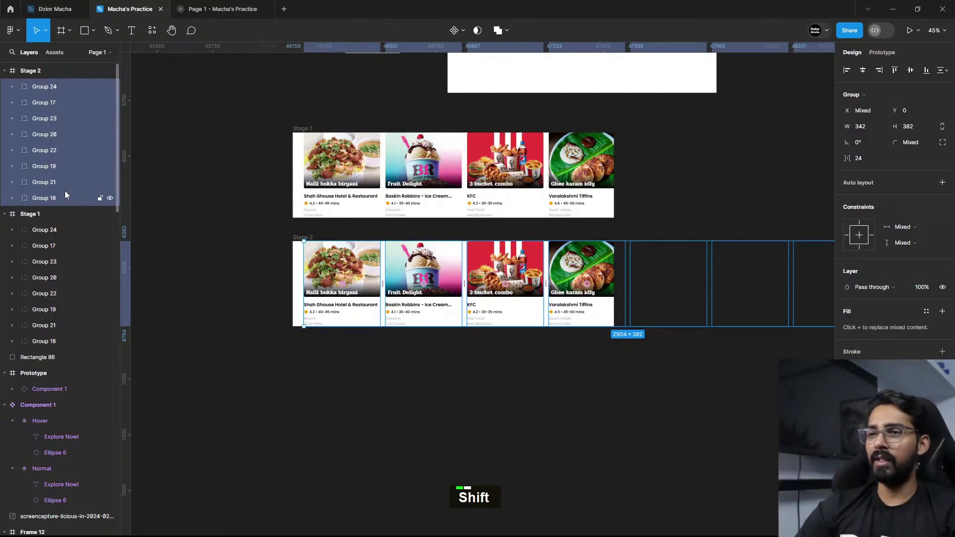
key(shift+Left)
key(shift+Left)
key(shift+Left)
key(shift+Left)
key(shift+Left)
key(shift+Left)
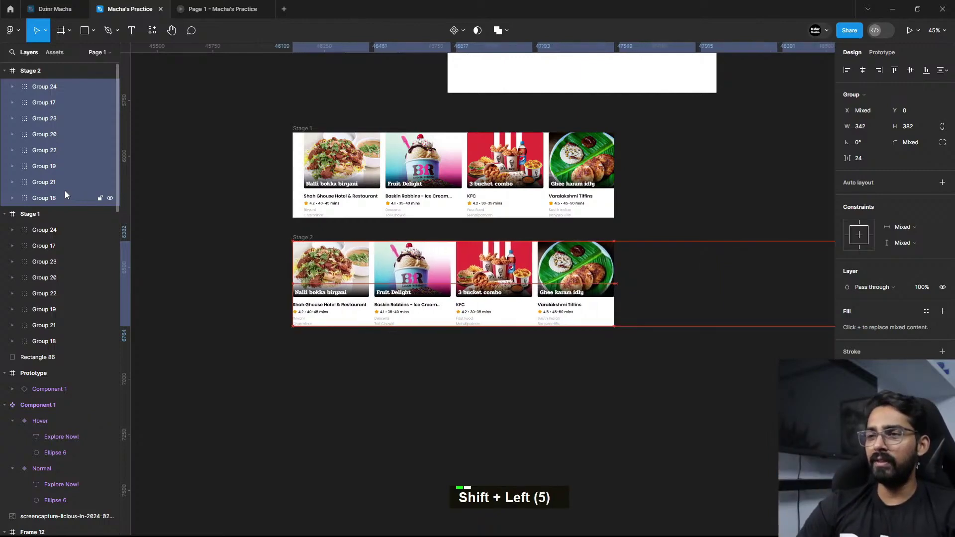
key(shift+Left)
key(shift+Left)
key(shift+Left)
key(shift+Left)
key(shift+Left)
key(shift+Left)
key(shift+Left)
key(shift+Left)
key(shift+Left)
key(shift+Left)
key(shift+Left)
key(shift+Left)
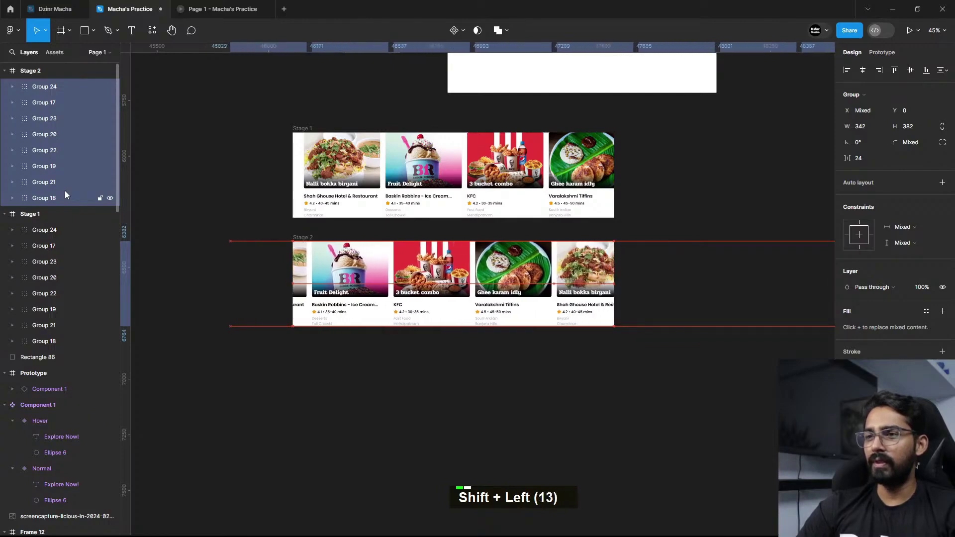
key(shift+Left)
key(shift+Left)
key(shift+Left)
key(shift+Left)
key(shift+Left)
key(shift+Left)
key(shift+Left)
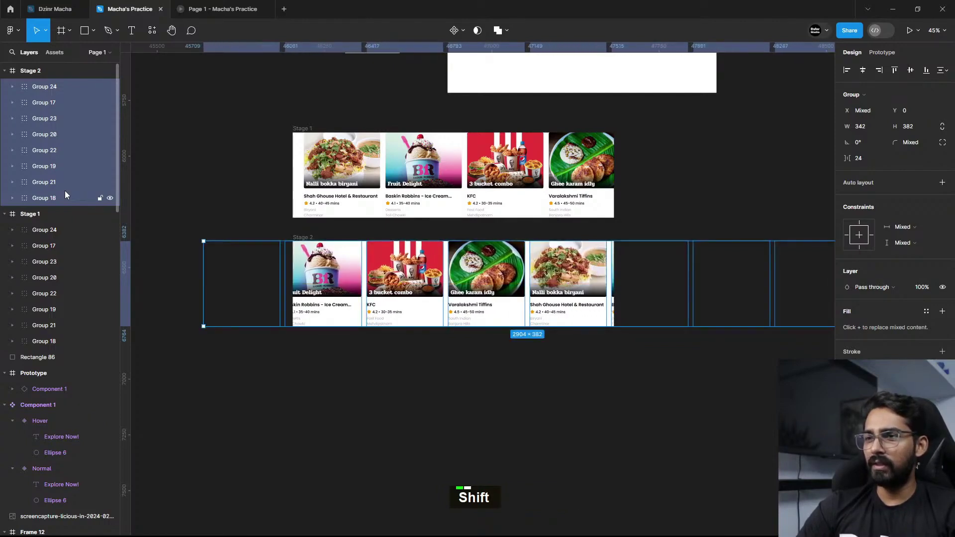
key(shift+Right)
key(shift+Right)
key(shift+Right)
key(shift+Right)
key(shift+Right)
key(shift)
key(shift+Right)
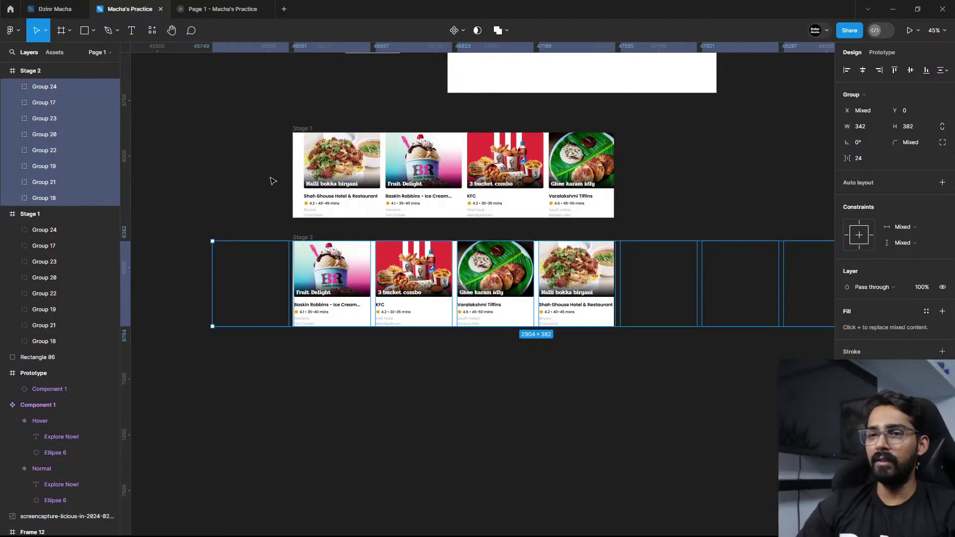
Step: Duplicate Stage 2 directly below itself with a 105 px gap and collapse the Stage 1 and Stage 2 layers
click(304, 238)
drag(311, 240, 312, 345)
scroll(318, 341, down, 1)
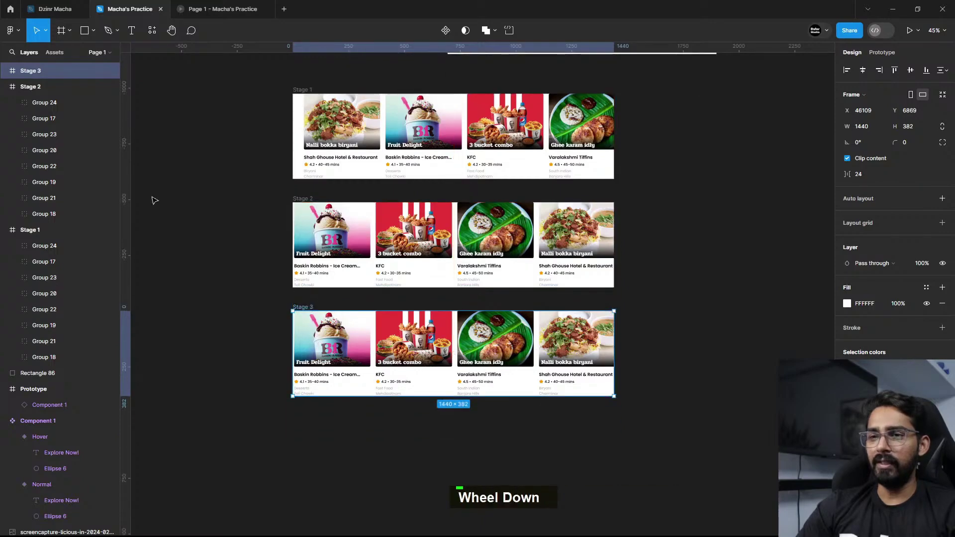
click(4, 87)
click(5, 102)
click(4, 71)
Step: Move all eight cards inside Stage 3 left until the KFC card sits flush with the frame's left edge
click(42, 87)
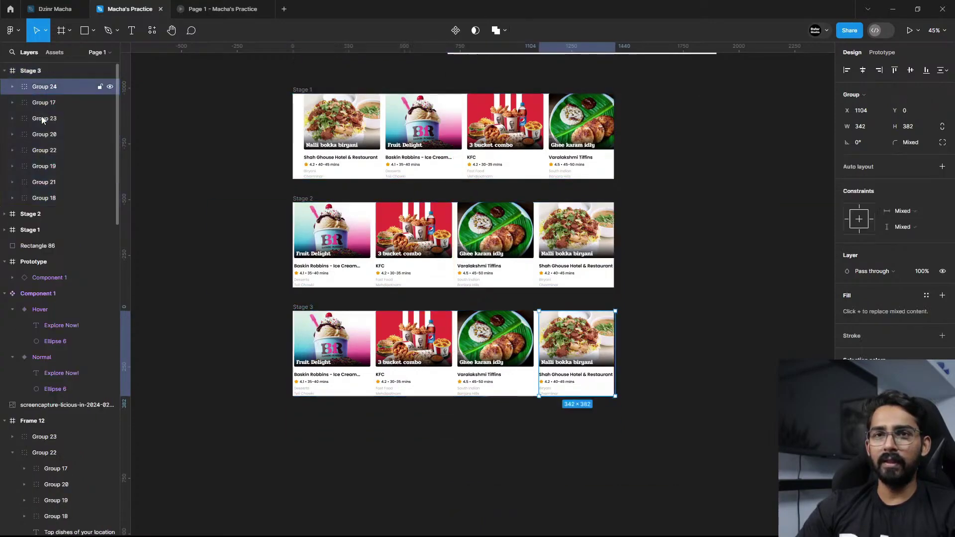
shift+click(55, 199)
key(shift+Left)
key(shift+Left)
key(shift+Left)
key(shift+Left)
key(shift+Left)
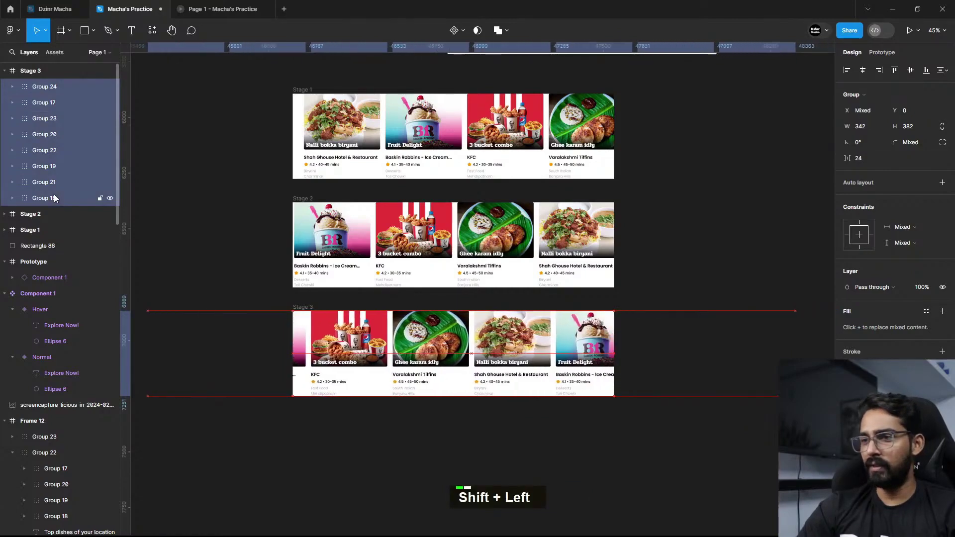
key(Right)
key(Right)
key(Right)
key(Right)
key(Right)
key(Right)
key(Right)
key(Right)
key(Left)
key(Right)
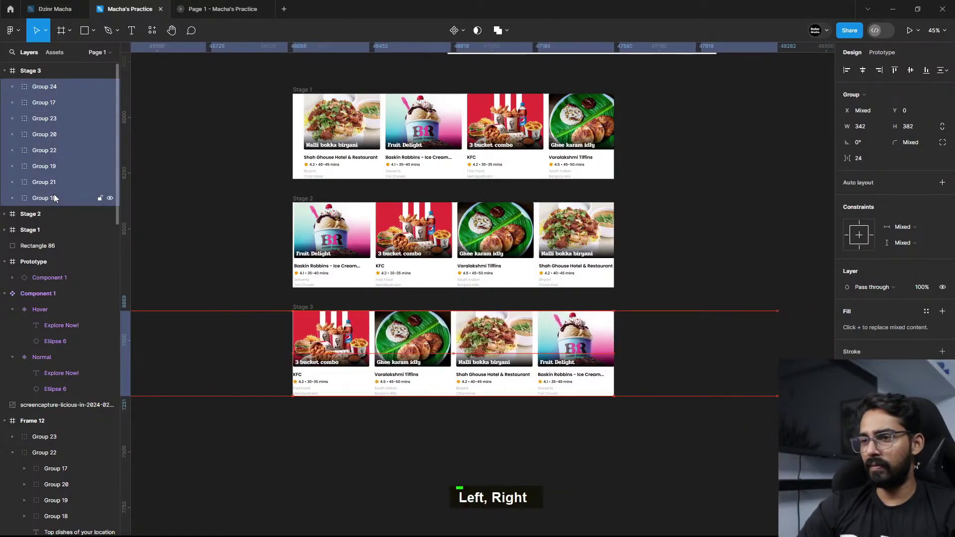
key(Left)
key(Left)
key(Left)
key(Right)
Step: Nudge all eight Stage 2 cards 6 px left so the visible four fit the frame exactly, check the alignment, and deselect them
click(4, 214)
click(30, 229)
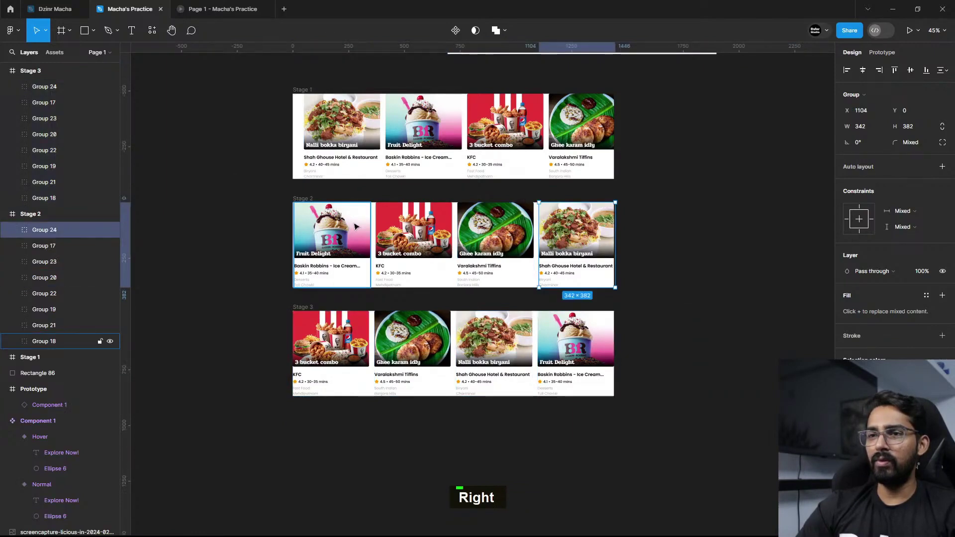
shift+click(57, 338)
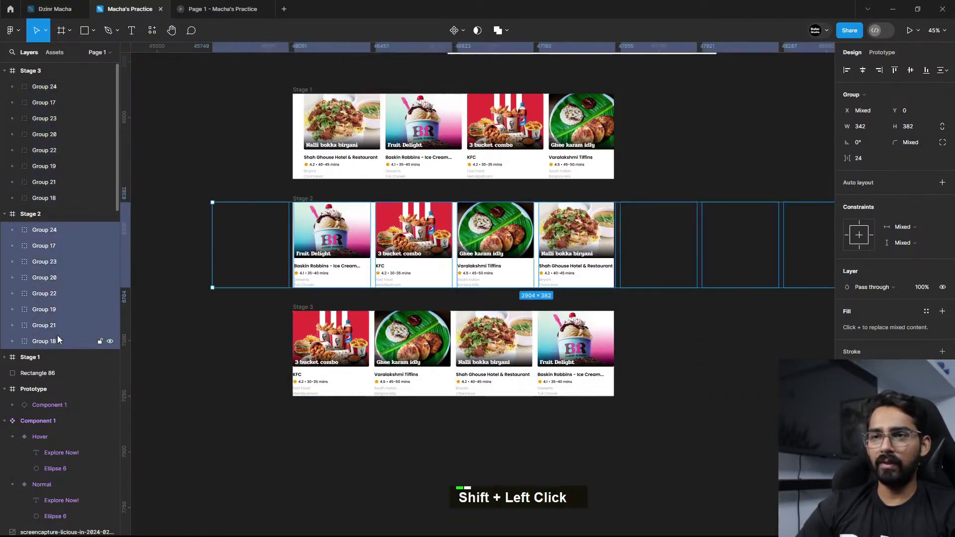
key(Left)
key(Left)
key(Left)
key(Left)
key(Left)
key(Left)
key(Left)
key(Left)
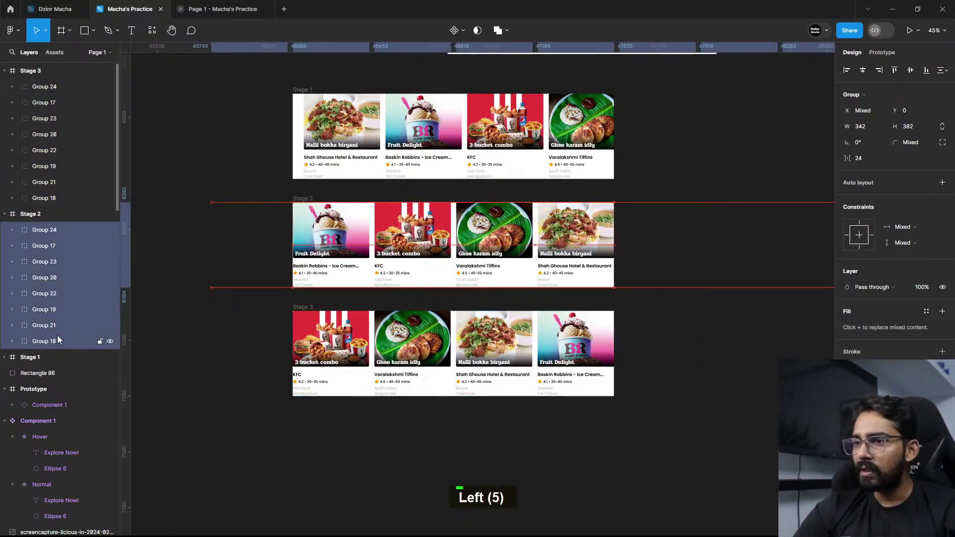
key(Right)
key(Right)
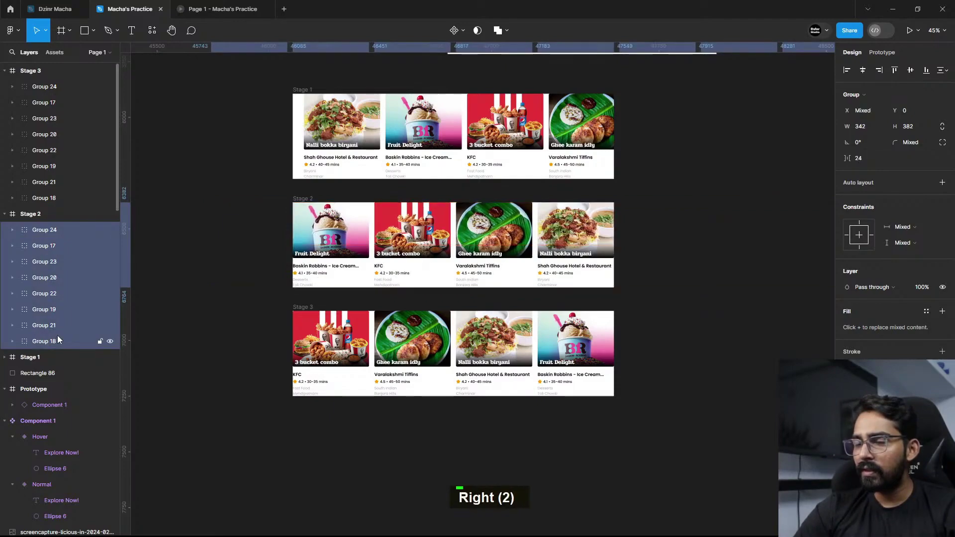
ctrl+scroll(674, 237, up, 10)
ctrl+scroll(597, 128, down, 8)
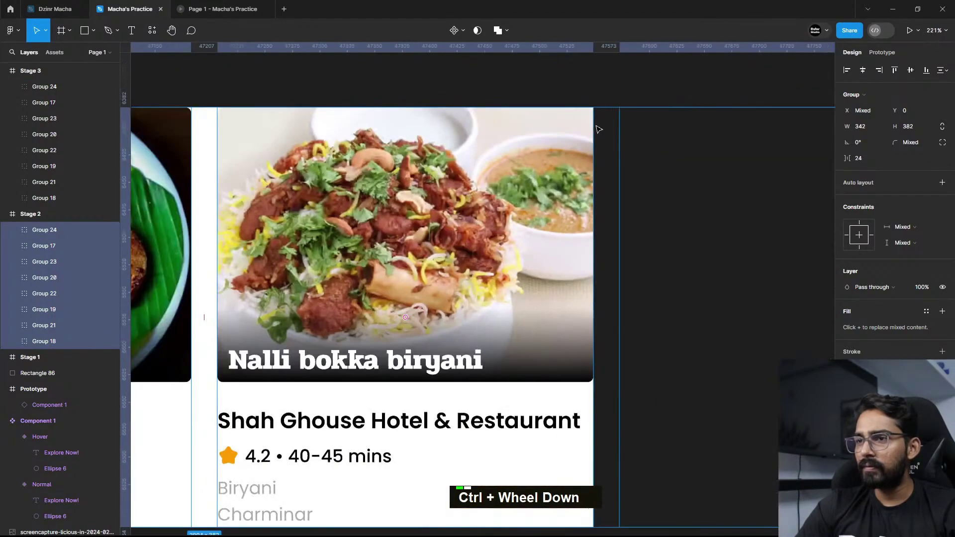
ctrl+scroll(557, 143, down, 5)
scroll(697, 344, up, 3)
ctrl+scroll(697, 343, up, 6)
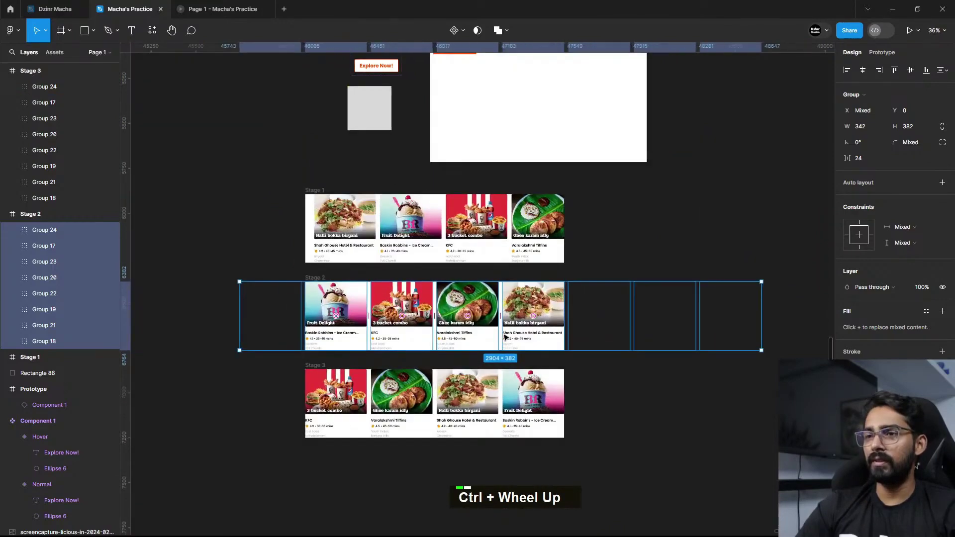
scroll(701, 323, down, 3)
click(704, 305)
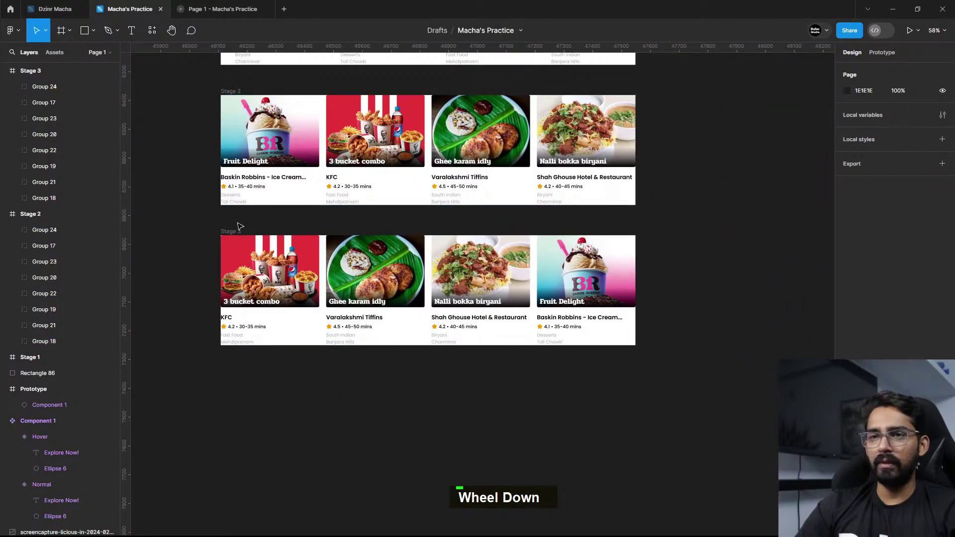
Step: Duplicate the Stage 3 frame directly below itself, aligned with the other stages and leaving a 105 px gap
click(236, 235)
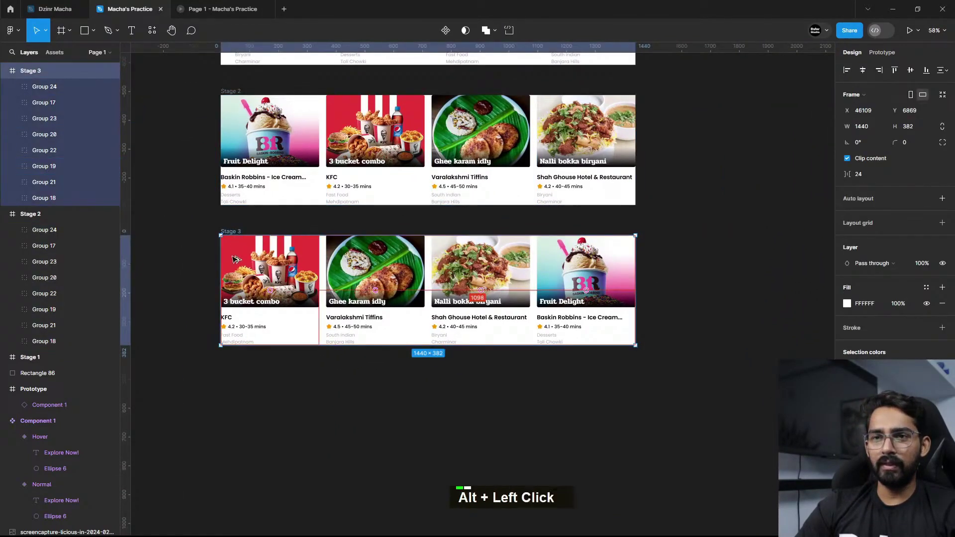
alt+drag(232, 260, 233, 399)
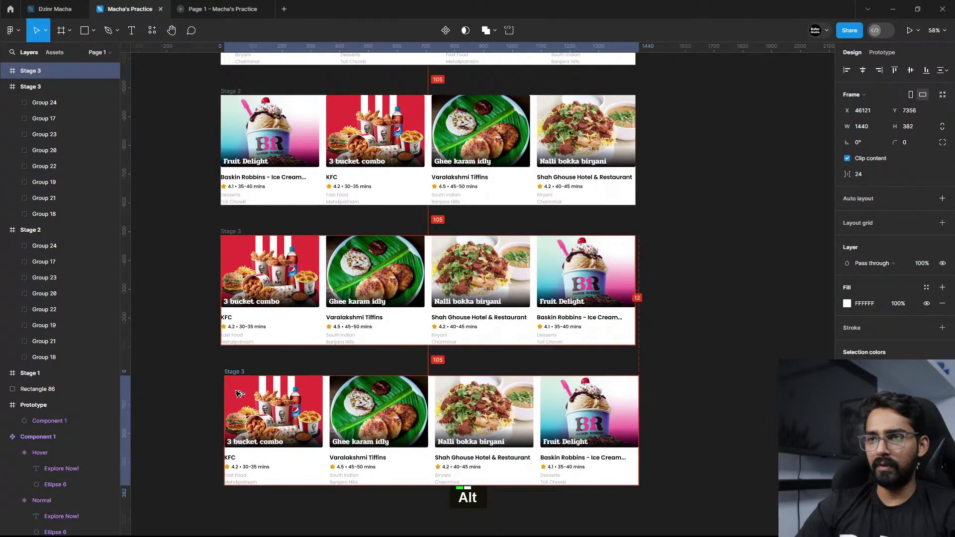
scroll(363, 388, down, 1)
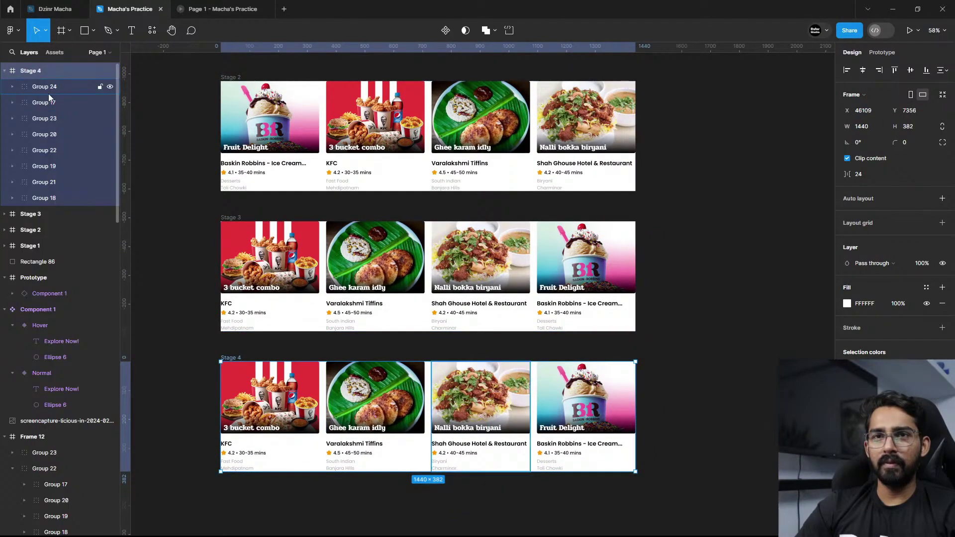
Step: Move all eight cards inside Stage 4 left until the Varalakshmi Tiffins card sits flush with the frame's left edge
click(79, 198)
shift+click(63, 87)
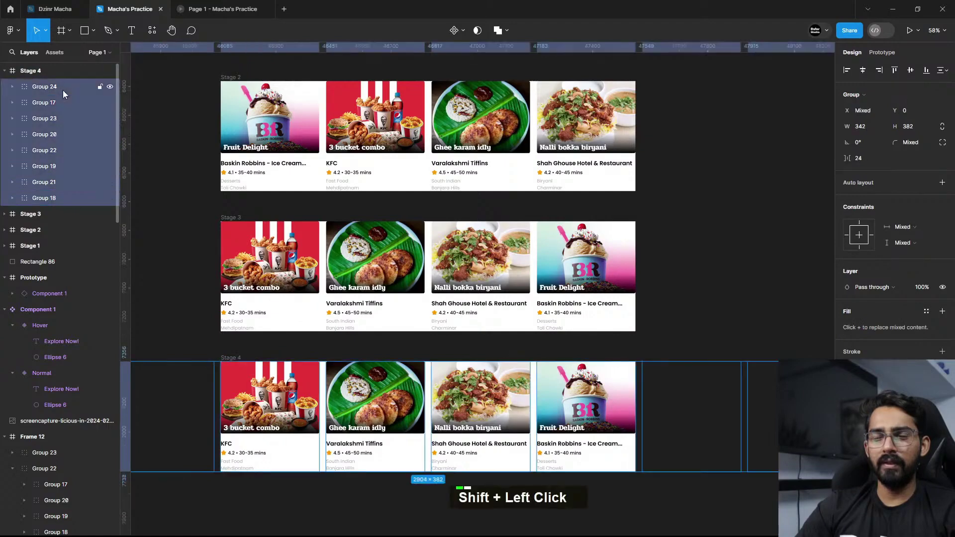
key(shift+Left)
key(shift+Left)
key(shift+Left)
key(shift+Left)
key(shift+Left)
key(shift+Left)
key(shift+Left)
key(shift+Left)
key(shift+Left)
key(shift+Left)
key(shift+Left)
key(shift+Left)
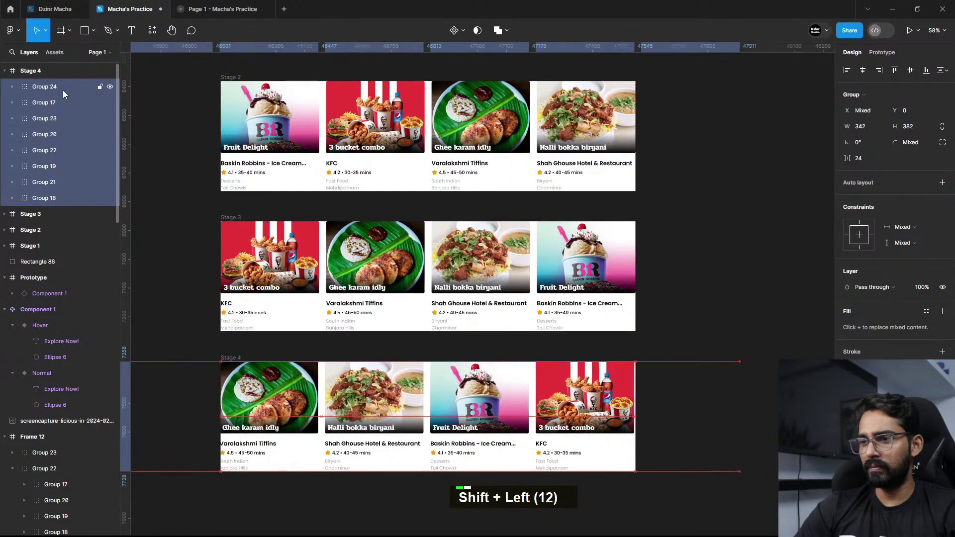
key(Right)
key(Right)
key(Right)
key(Left)
key(Left)
key(Right)
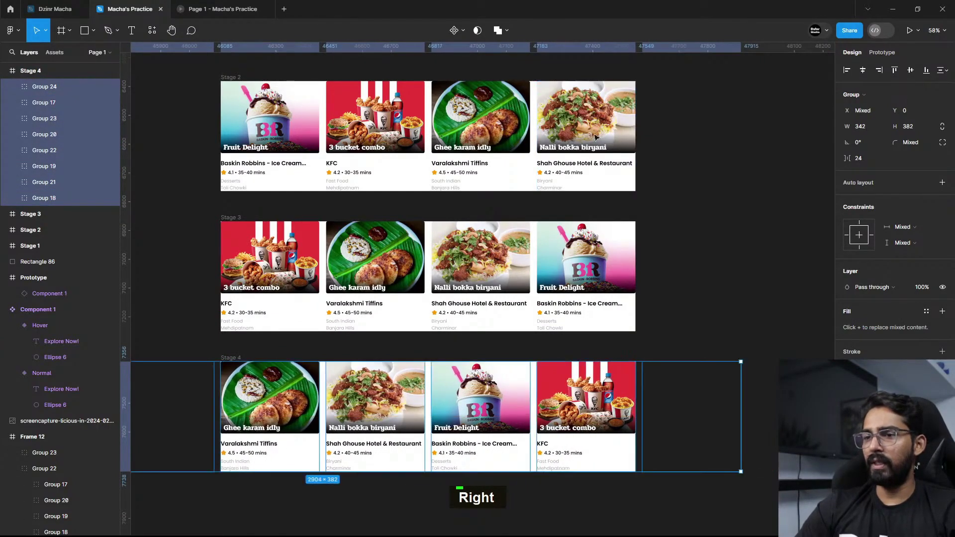
Step: Duplicate the Stage 4 frame directly below itself, aligned with the stages above and leaving a 105 px gap
ctrl+scroll(764, 291, down, 3)
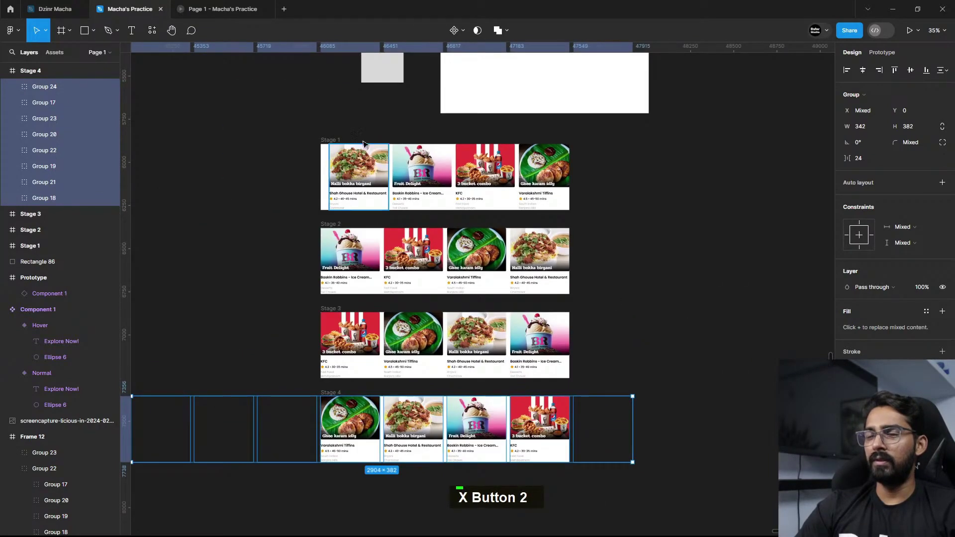
scroll(421, 372, down, 3)
click(356, 348)
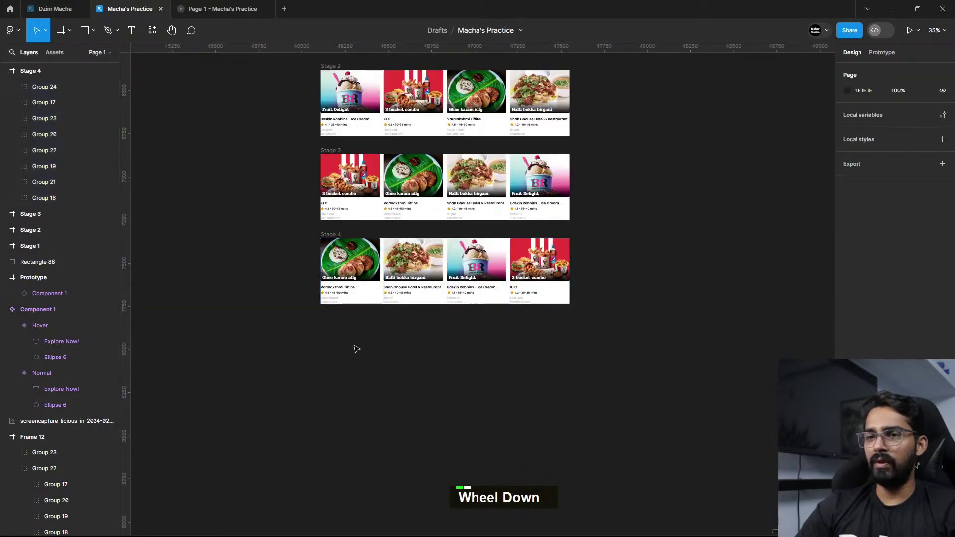
ctrl+scroll(356, 348, up, 3)
drag(308, 143, 307, 302)
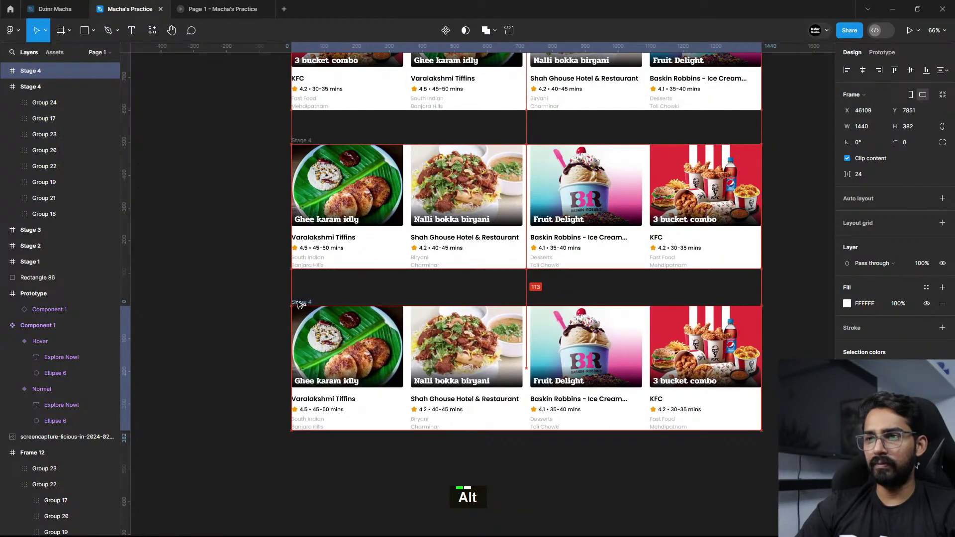
Step: Move all eight cards inside Stage 5 left until the Shah Ghouse card sits flush with the frame's left edge
click(5, 87)
click(5, 70)
click(34, 87)
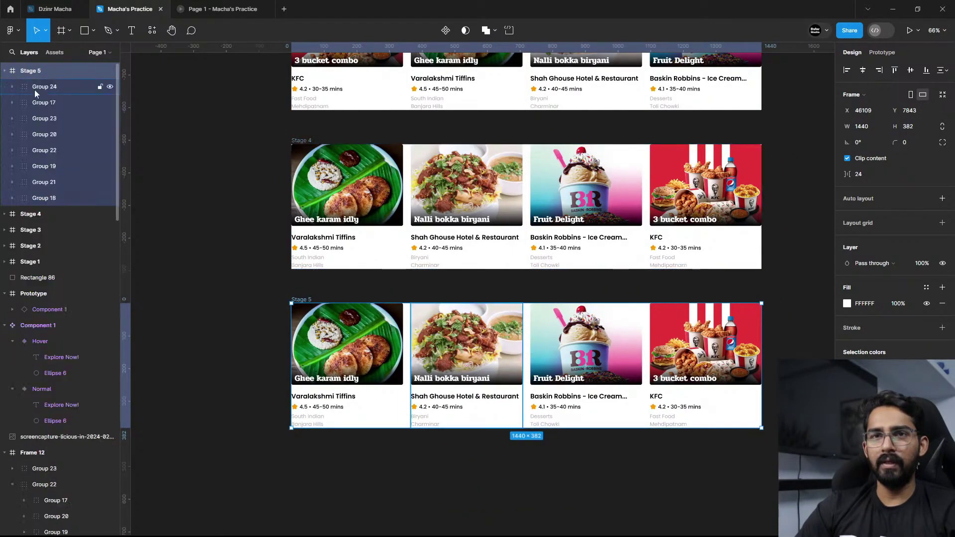
shift+click(70, 200)
key(shift+Left)
key(shift+Left)
key(shift+Right)
key(shift+Right)
key(shift+Right)
key(shift+Right)
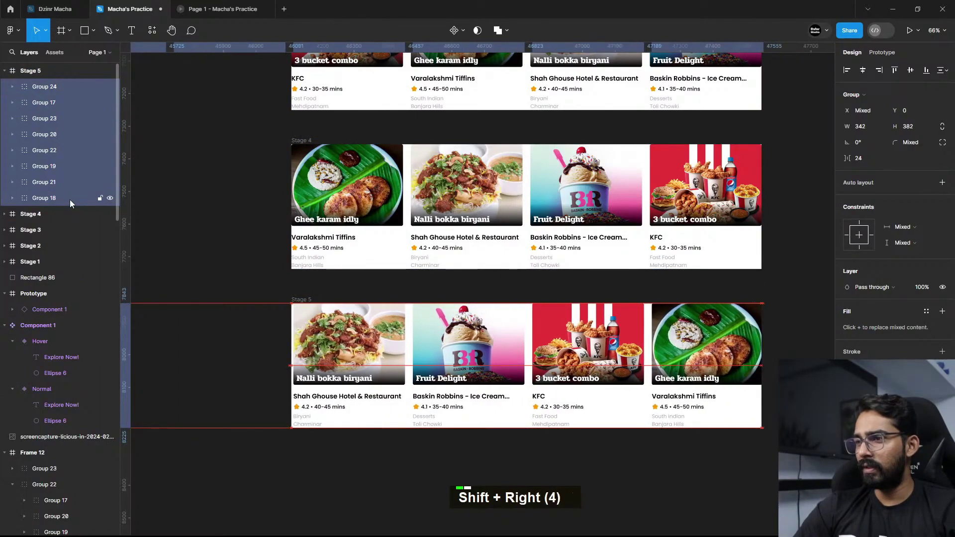
key(Left)
key(Left)
key(Left)
key(Left)
key(Left)
key(Left)
scroll(374, 366, down, 7)
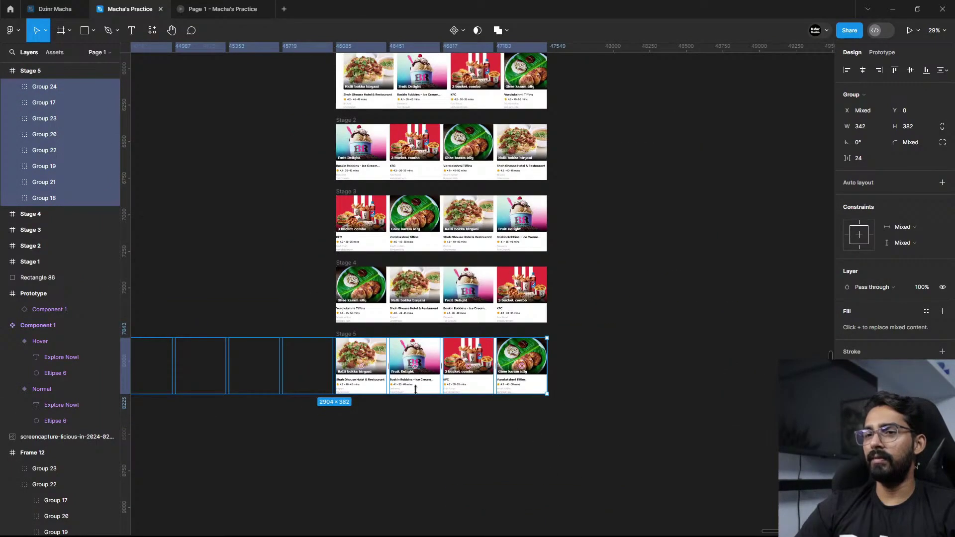
scroll(415, 390, up, 4)
click(693, 316)
click(5, 71)
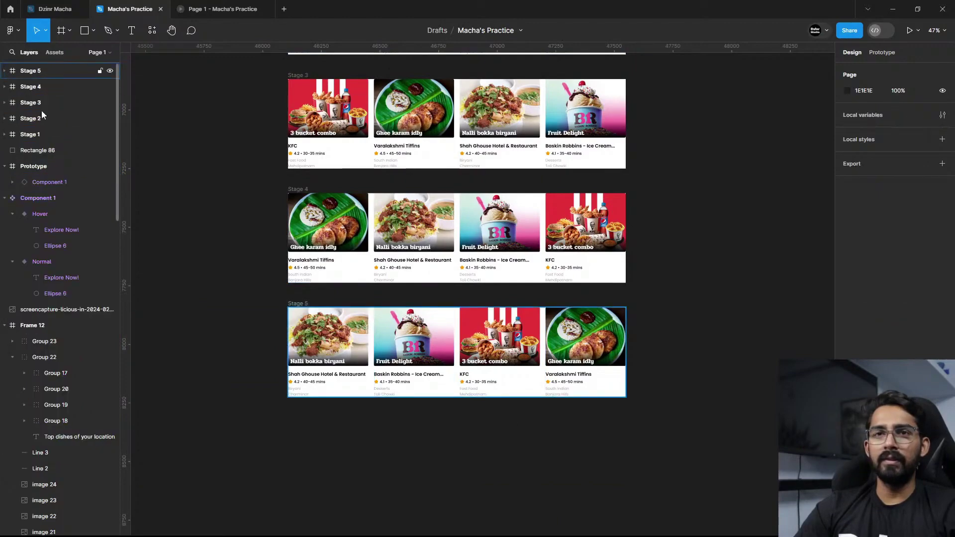
Step: Draw a 48 × 48 px circle at the left edge of the Stage 1 frame, vertically centred in it
scroll(472, 294, up, 7)
scroll(476, 293, up, 2)
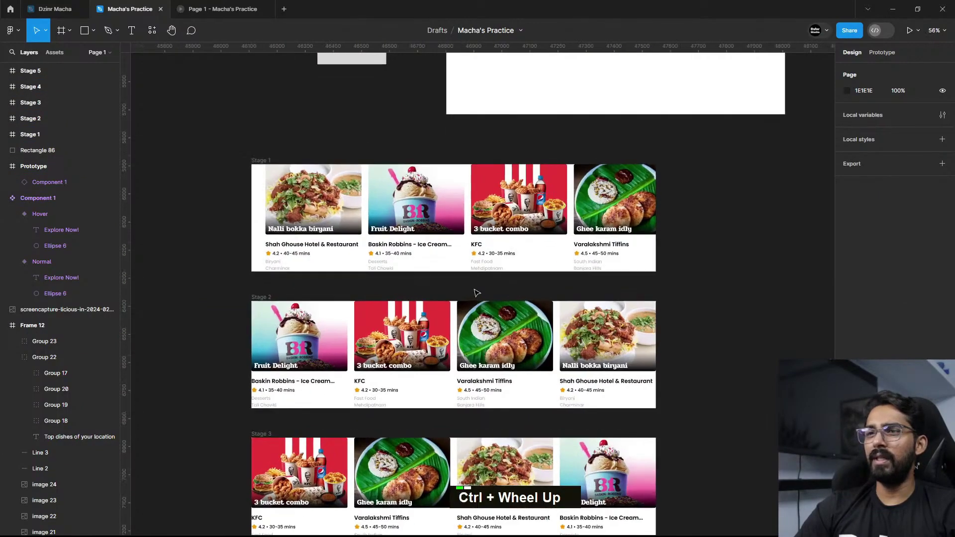
scroll(476, 293, up, 1)
scroll(460, 279, up, 2)
click(230, 163)
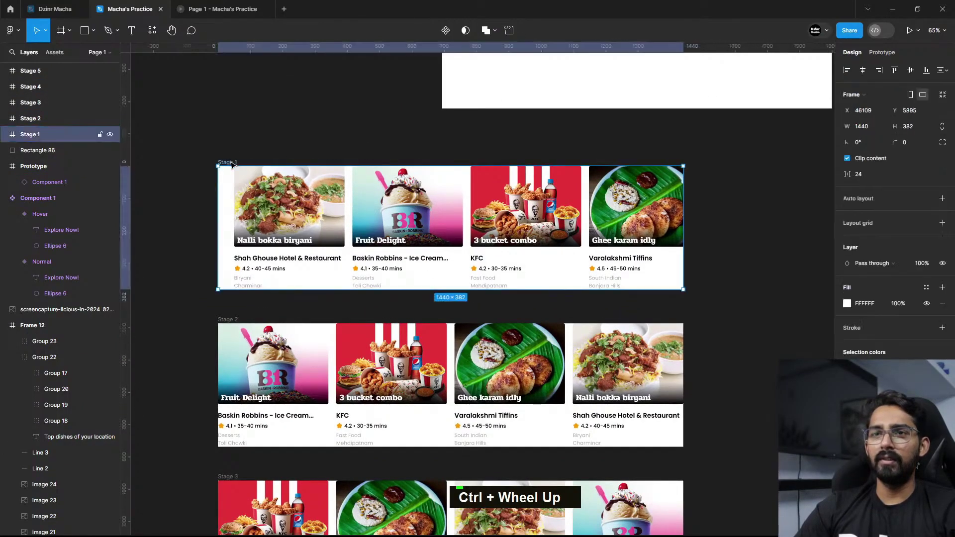
scroll(231, 165, up, 2)
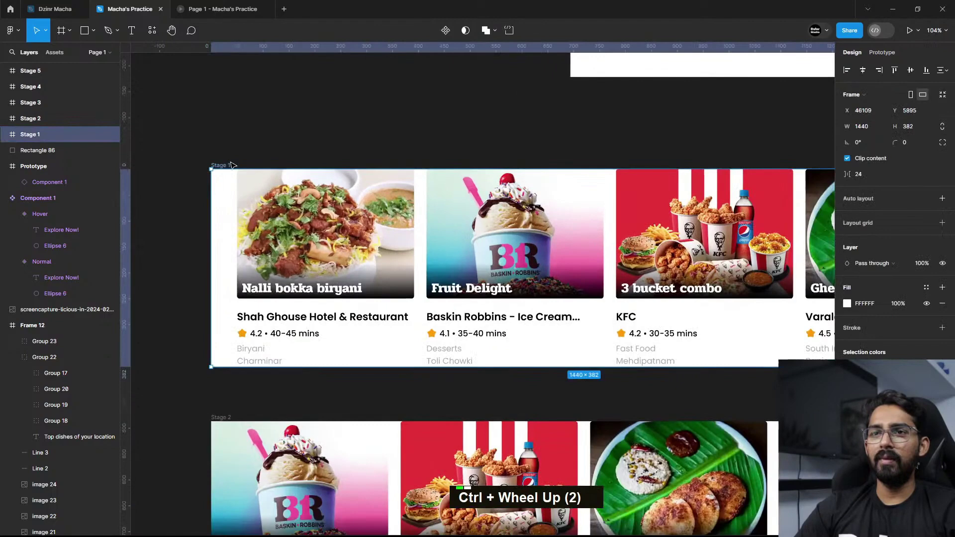
click(94, 36)
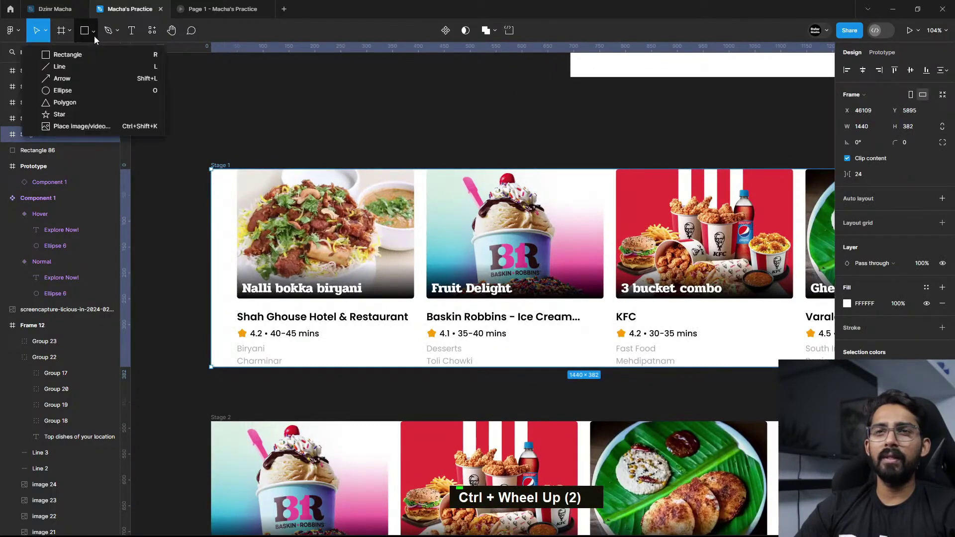
click(76, 91)
scroll(222, 199, up, 3)
mouse_move(218, 275)
mouse_down()
mouse_move(257, 315)
mouse_move(229, 174)
mouse_move(220, 317)
mouse_up()
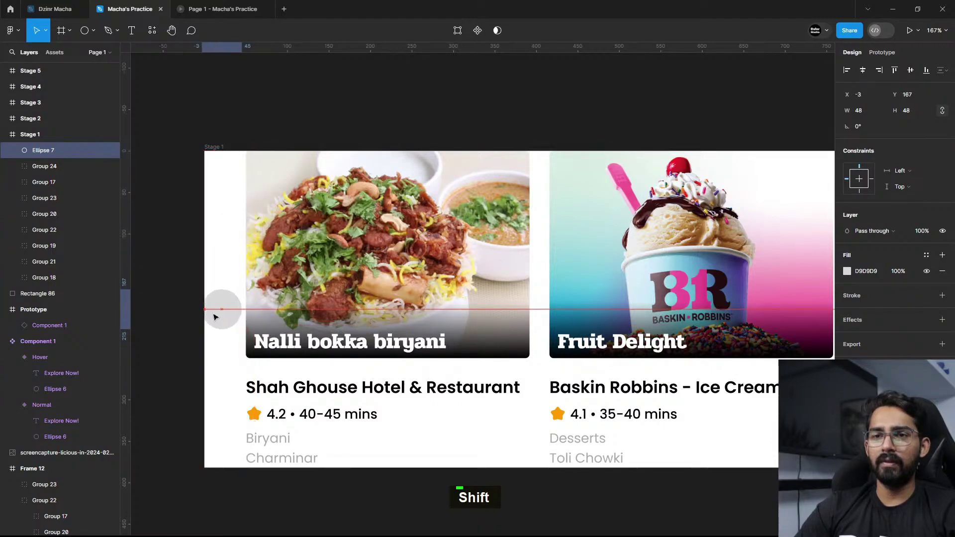
Step: Shift the circle right so it sits 10 px inside Stage 1's left edge
key(shift+Right)
key(shift+Right)
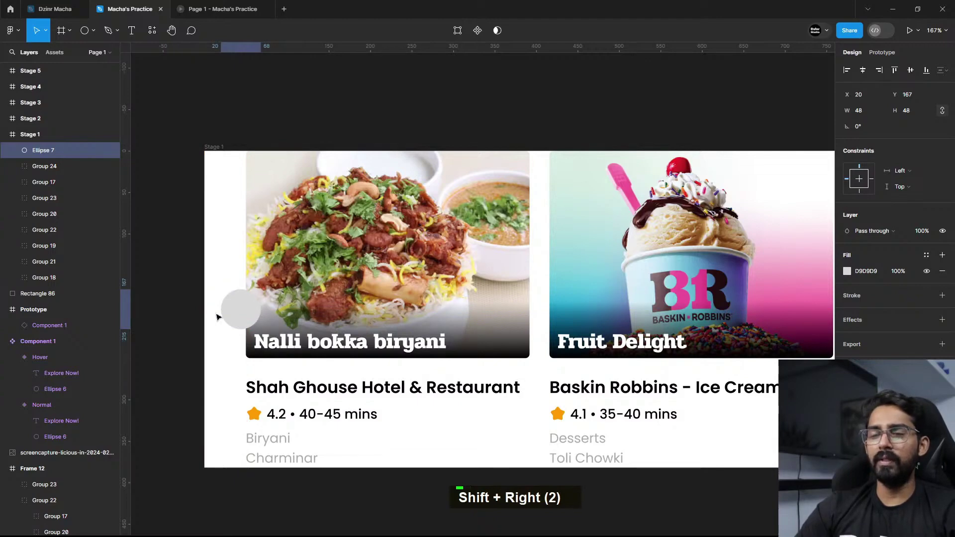
key(shift+Left)
Step: Set the circle's fill opacity to 60%
scroll(217, 317, up, 3)
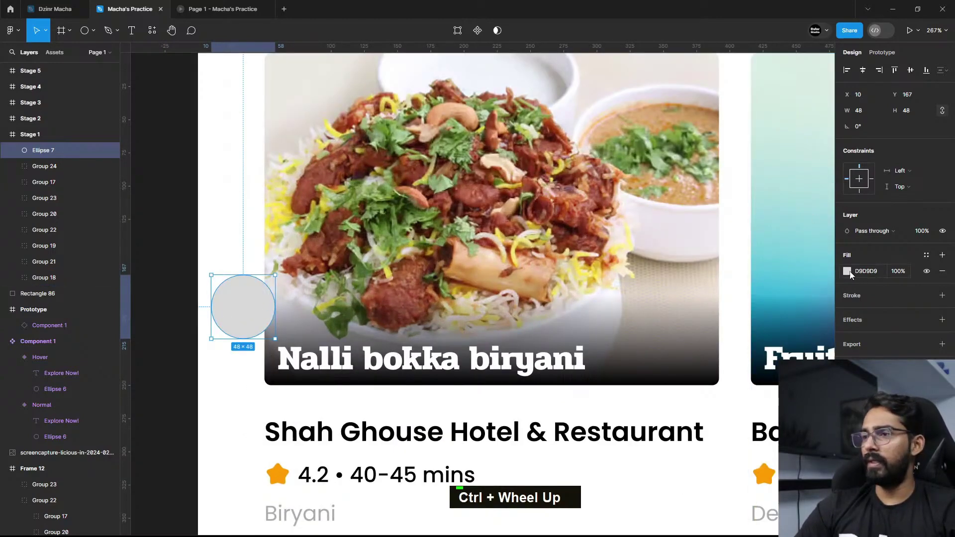
ctrl+scroll(426, 283, down, 6)
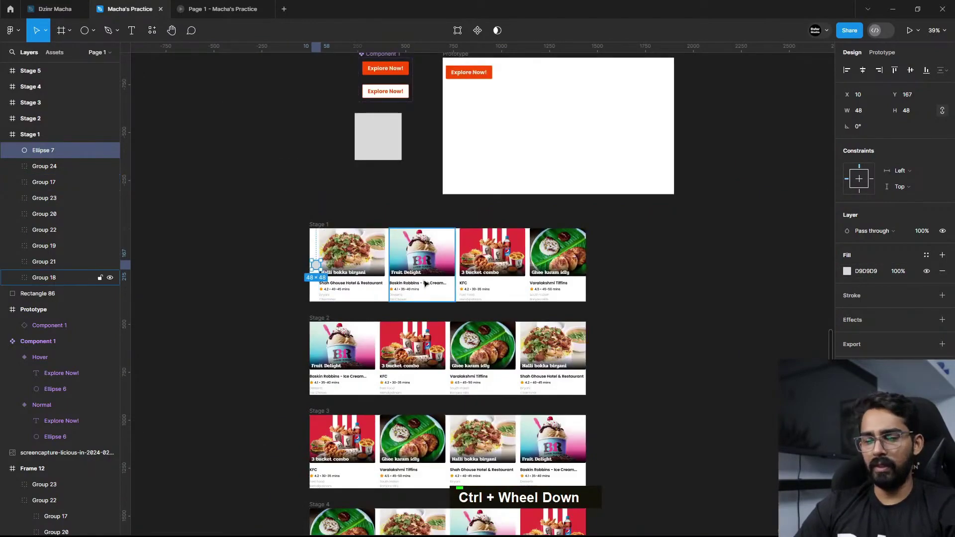
scroll(319, 266, up, 8)
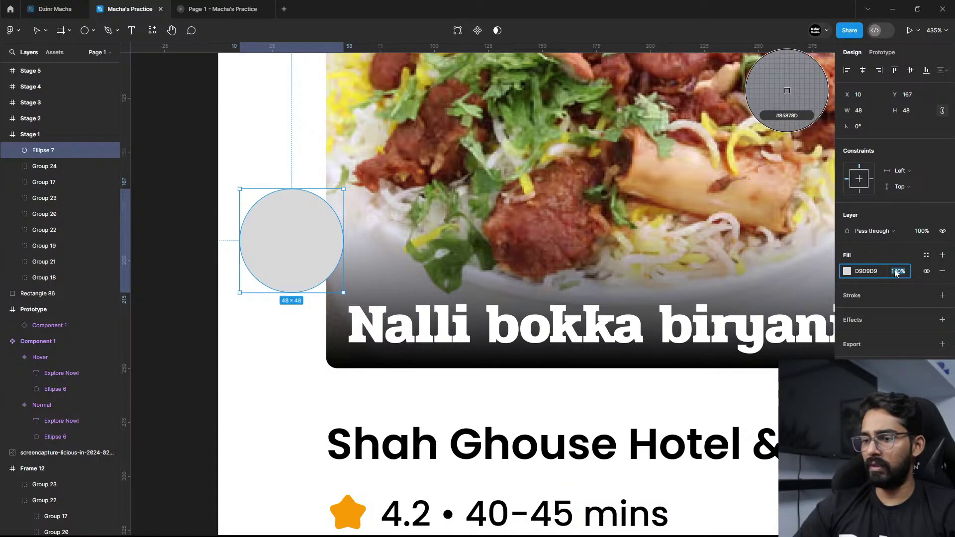
text(60)
key(Return)
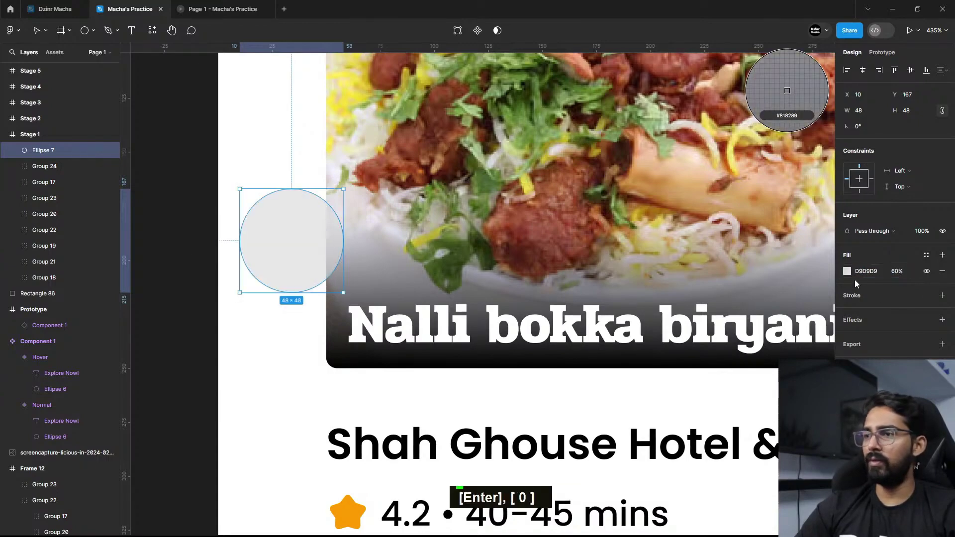
Step: Change the circle's fill to black (000000) at 30% opacity and deselect it
click(847, 271)
drag(737, 298, 692, 413)
click(899, 274)
text(30)
key(Return)
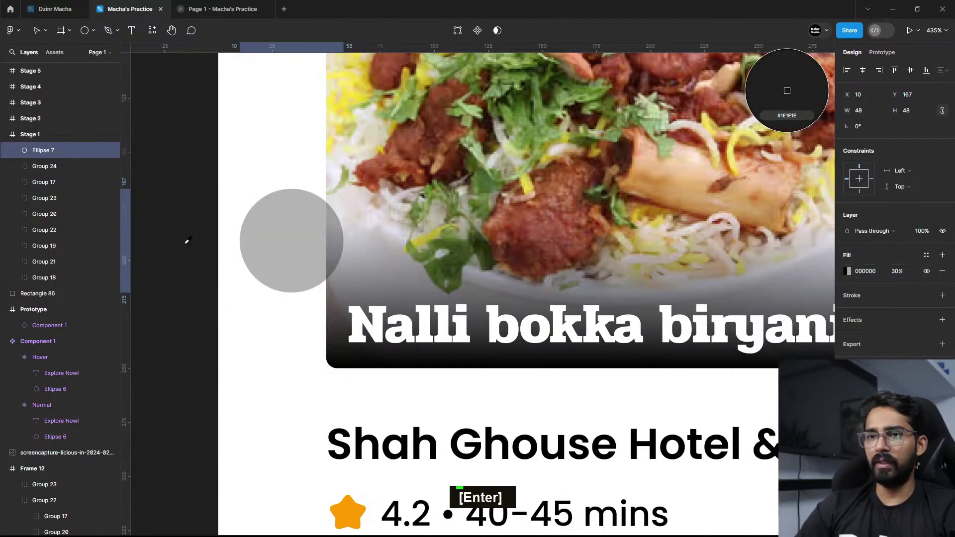
scroll(229, 269, down, 5)
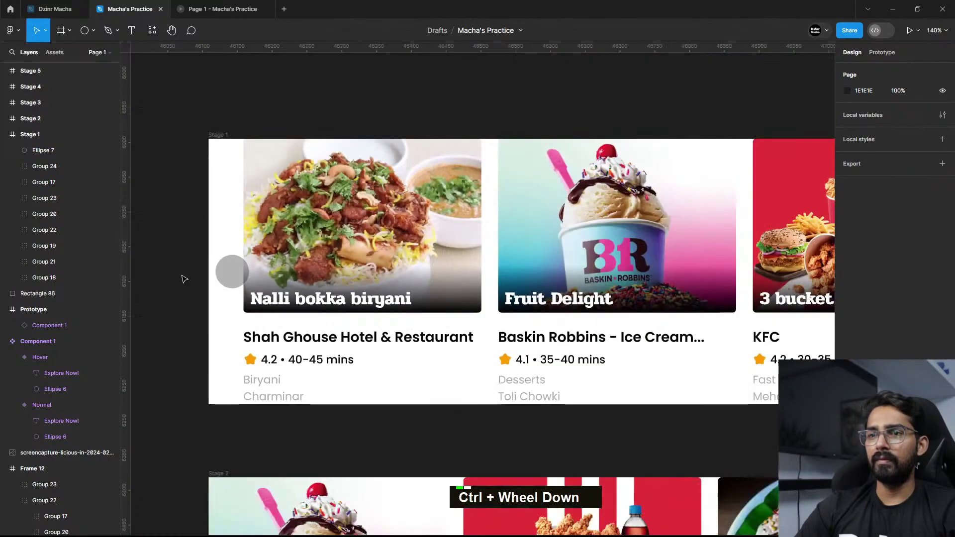
Step: Run the Material Symbols plugin, search for "arrow" and insert the outlined arrow_back_ios icon
scroll(259, 264, up, 3)
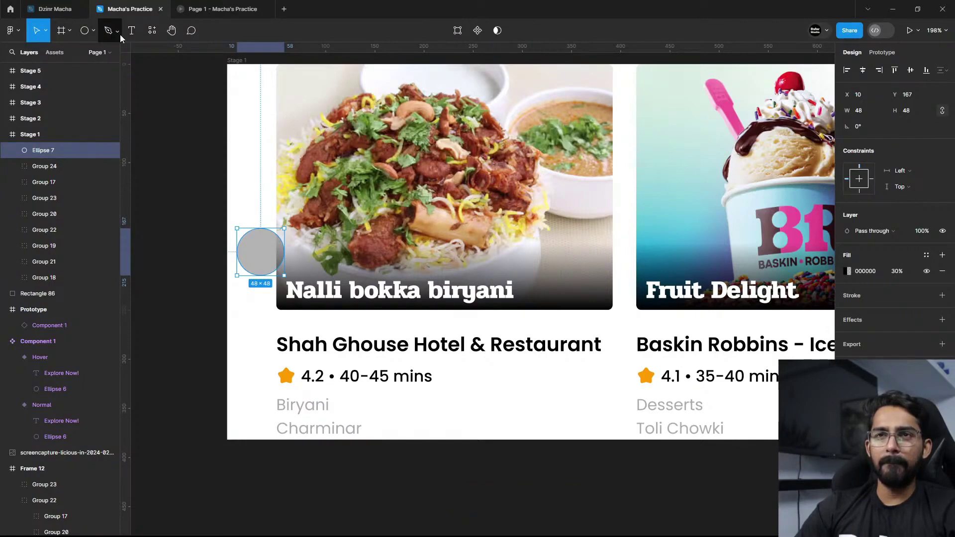
click(148, 32)
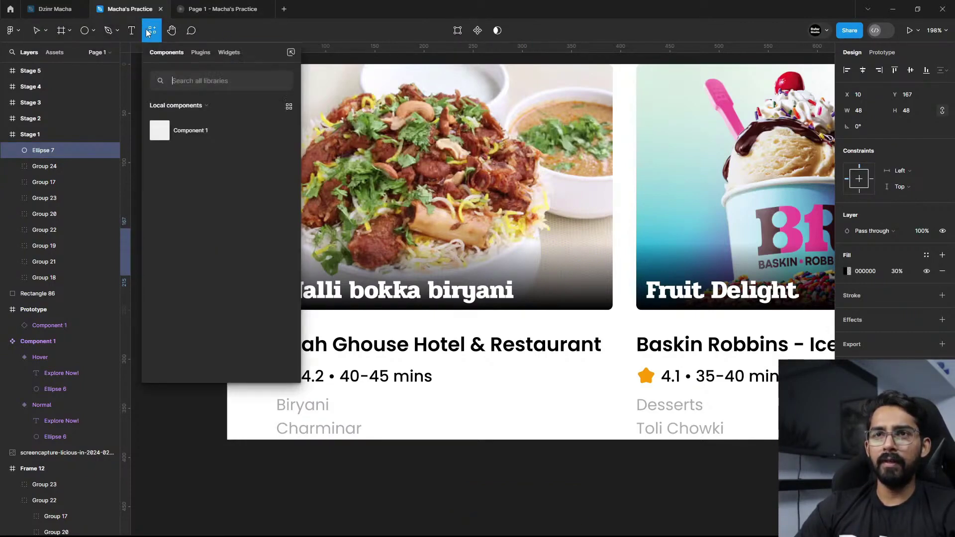
click(201, 52)
click(167, 52)
click(200, 52)
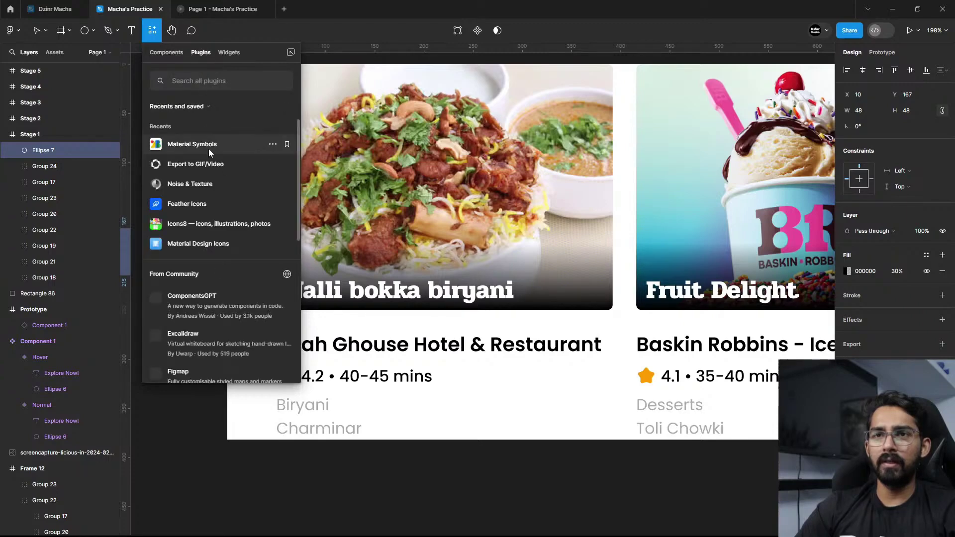
key(Escape)
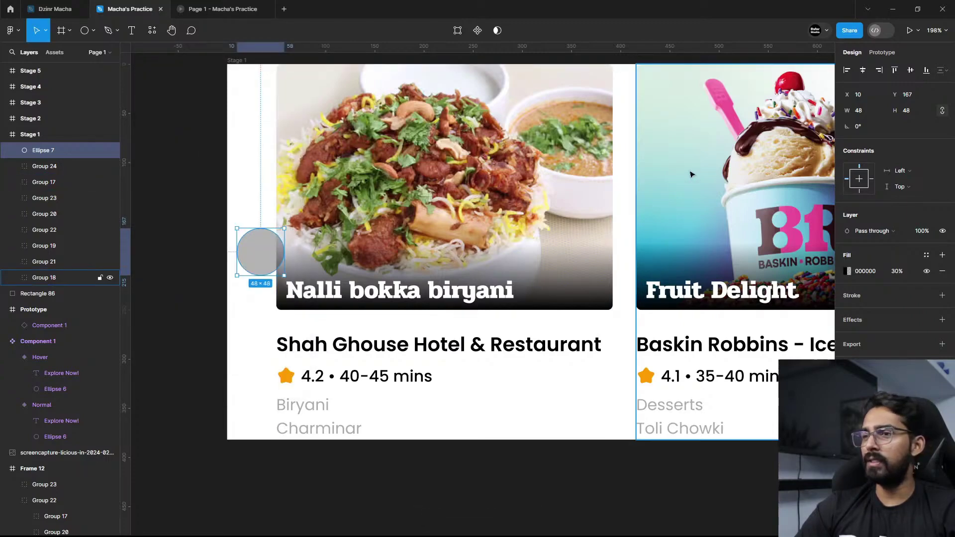
key(ctrl+alt+p)
click(781, 75)
text(arrow)
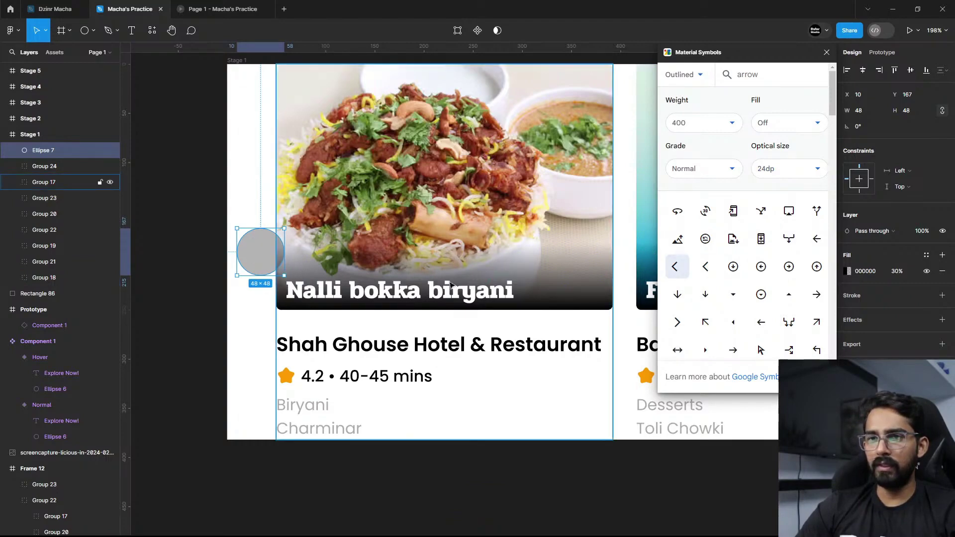
click(681, 275)
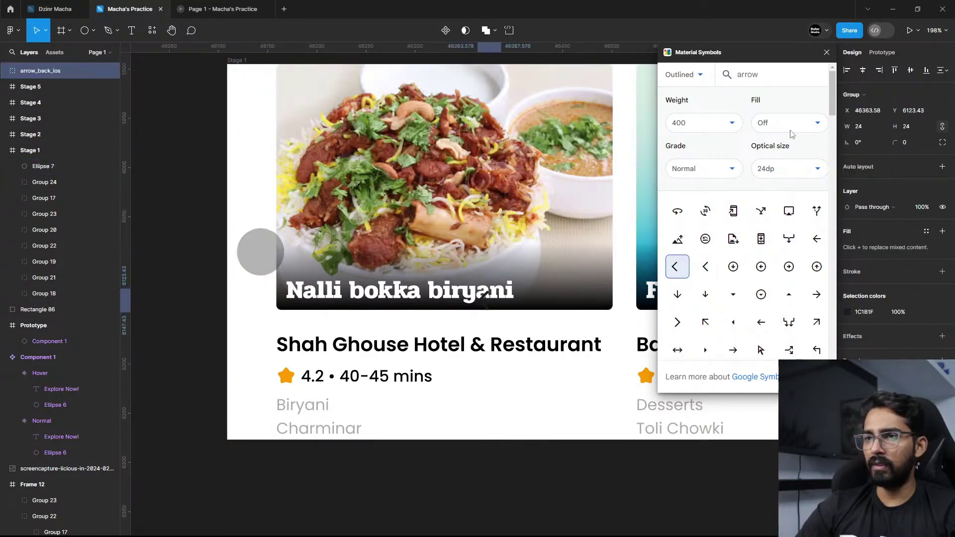
Step: Close the plugin and centre the arrow_back_ios icon within the translucent circle in Stage 1
click(828, 52)
drag(489, 299, 268, 249)
scroll(259, 249, up, 5)
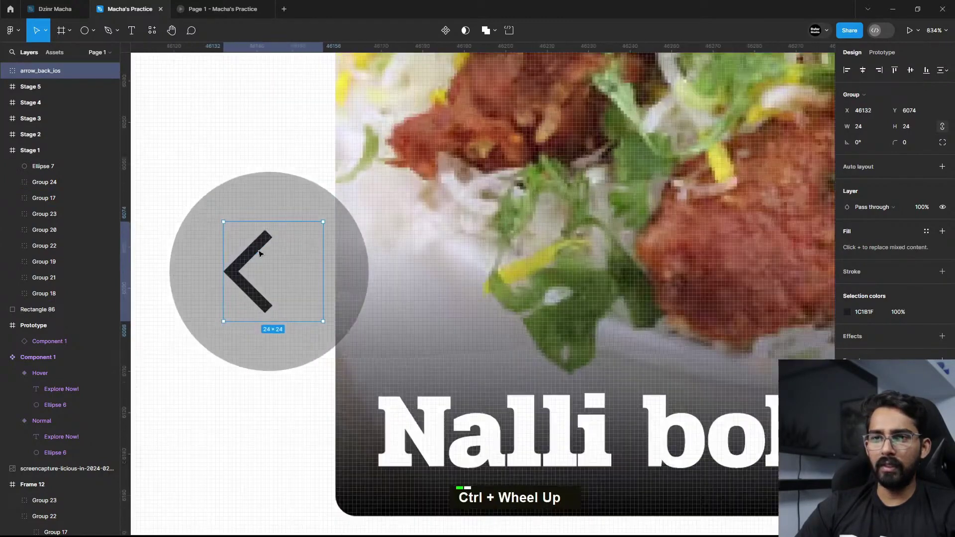
double_click(258, 250)
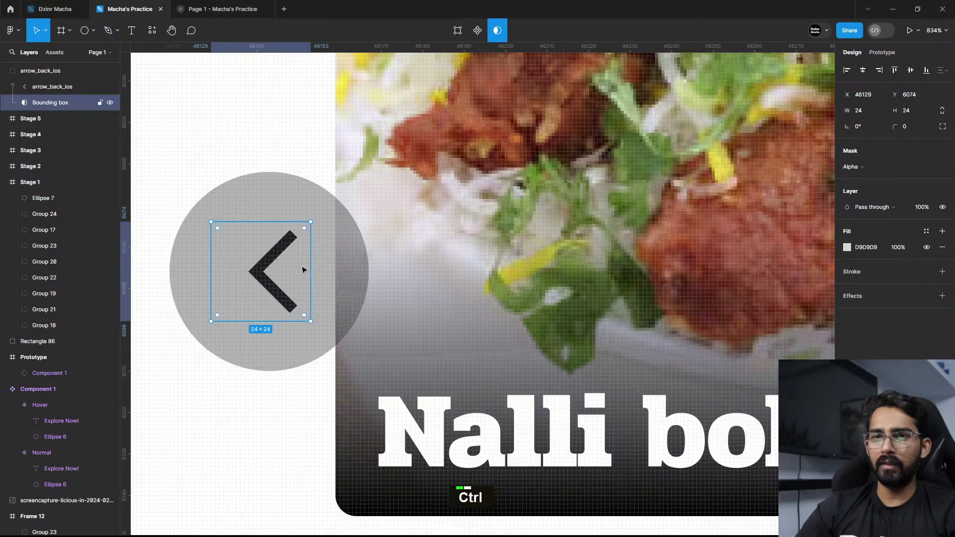
shift+click(224, 235)
mouse_move(272, 256)
mouse_down()
mouse_move(260, 264)
mouse_move(260, 255)
mouse_up()
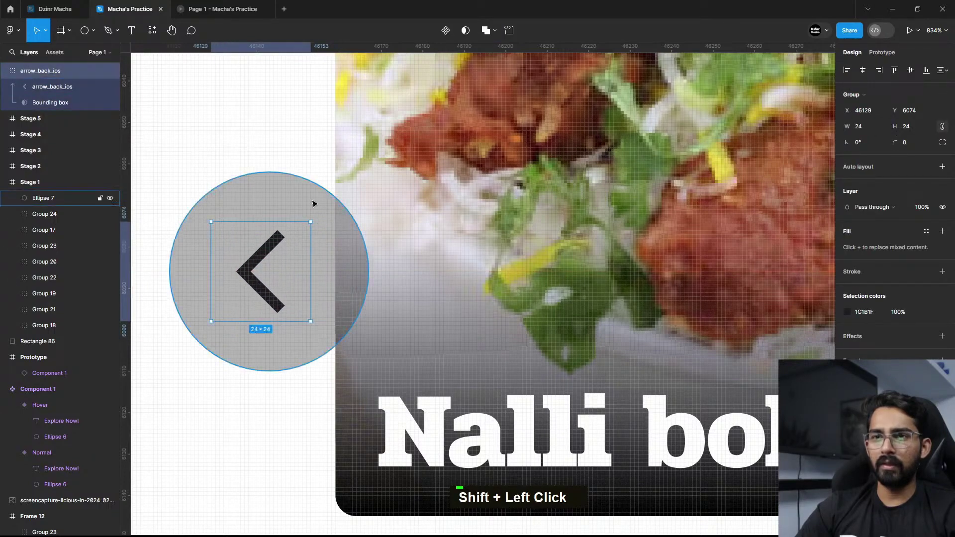
shift+click(55, 120)
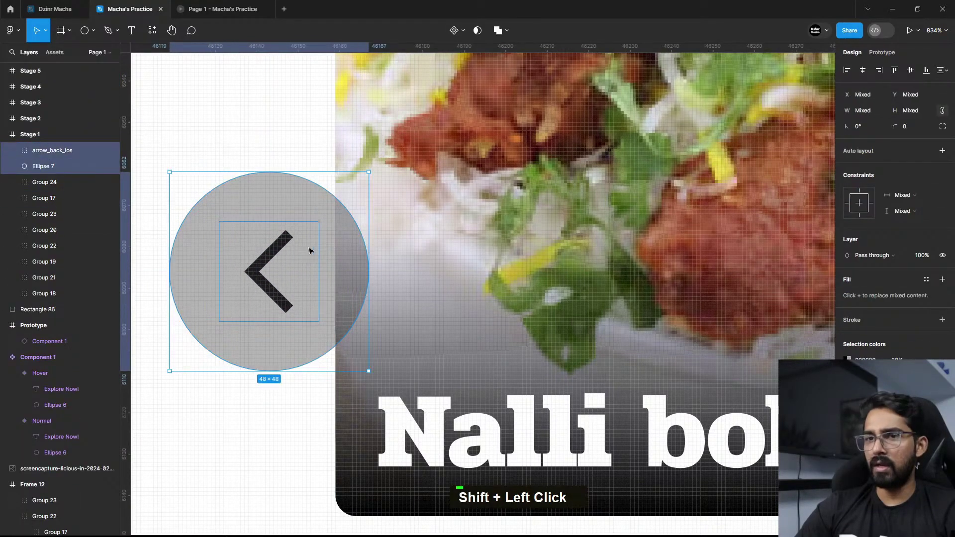
Step: Recolour the arrow icon white and deselect it
scroll(259, 264, down, 5)
click(245, 239)
scroll(245, 239, down, 3)
click(256, 265)
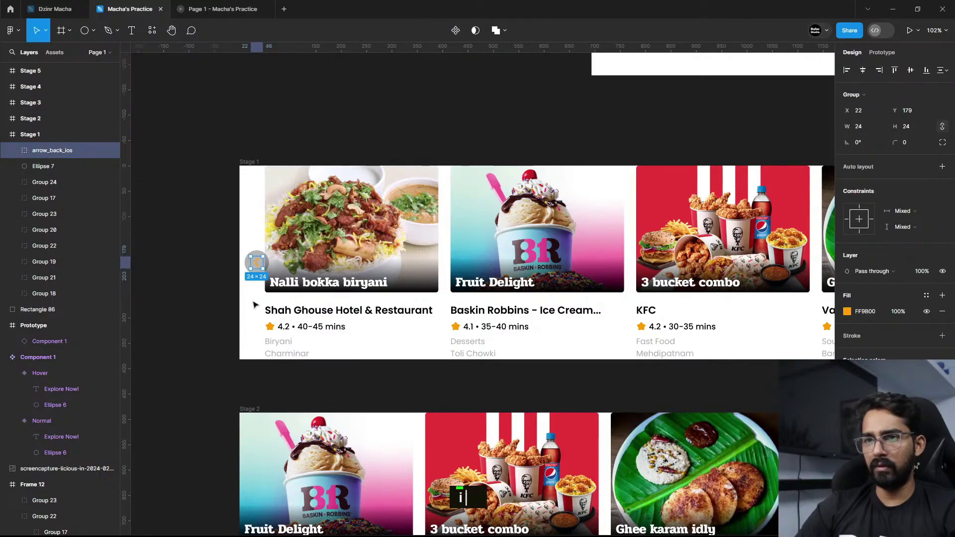
key(Escape)
scroll(257, 265, up, 3)
scroll(279, 284, down, 5)
Step: Group the arrow icon with its circle and place a copy rotated 180° near Stage 1's right edge
click(249, 274)
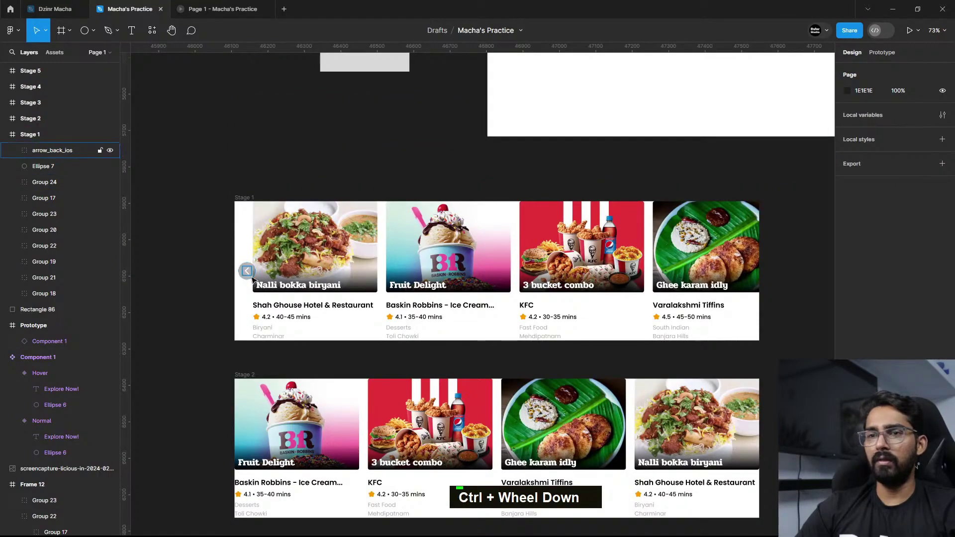
shift+click(55, 172)
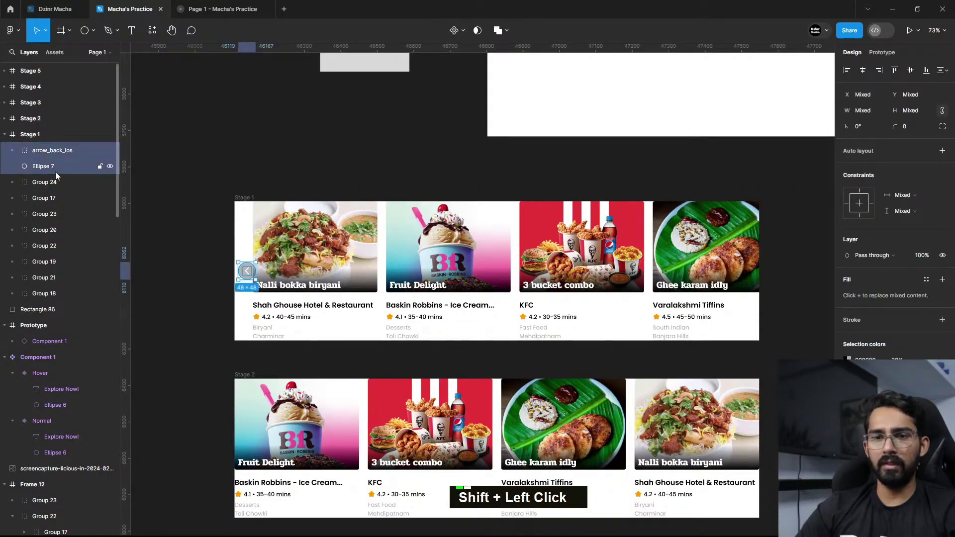
key(ctrl+g)
drag(253, 275, 760, 298)
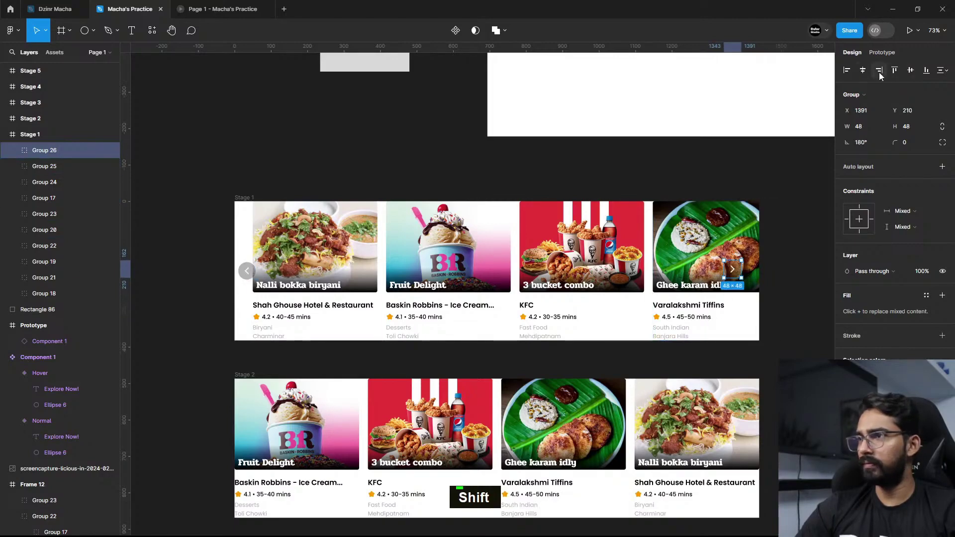
Step: Centre the forward arrow button vertically in Stage 1 and place it 10 px inside the frame's right edge
click(864, 72)
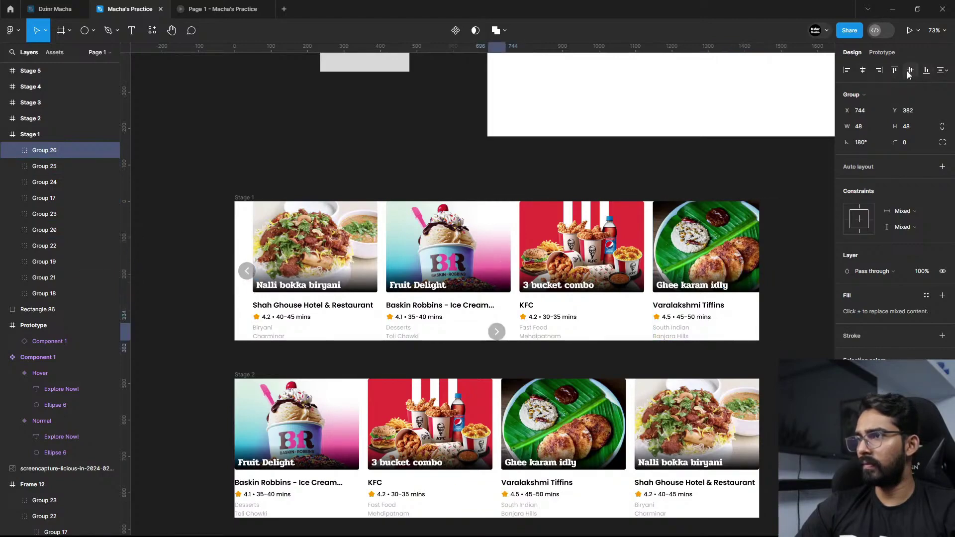
click(910, 71)
click(879, 70)
key(shift+Left)
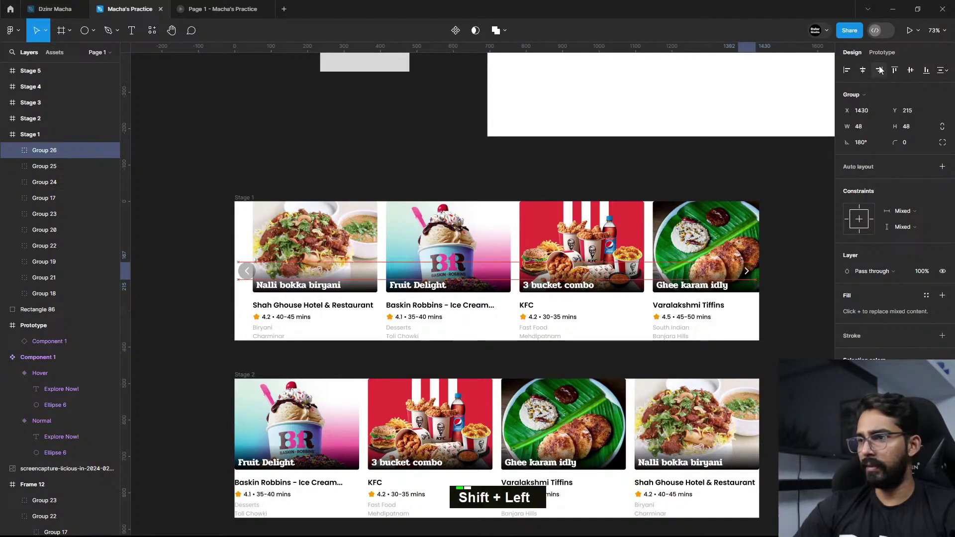
scroll(706, 363, up, 2)
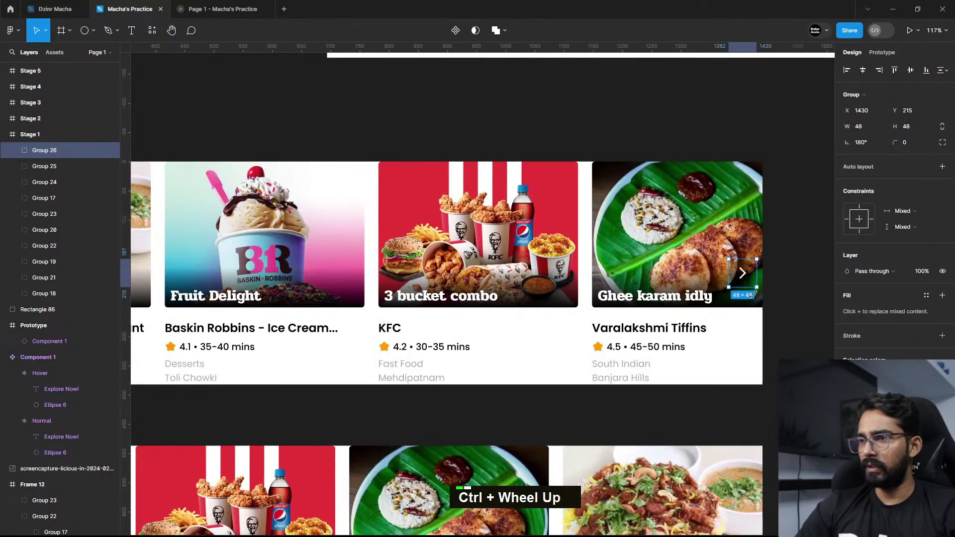
scroll(706, 363, down, 2)
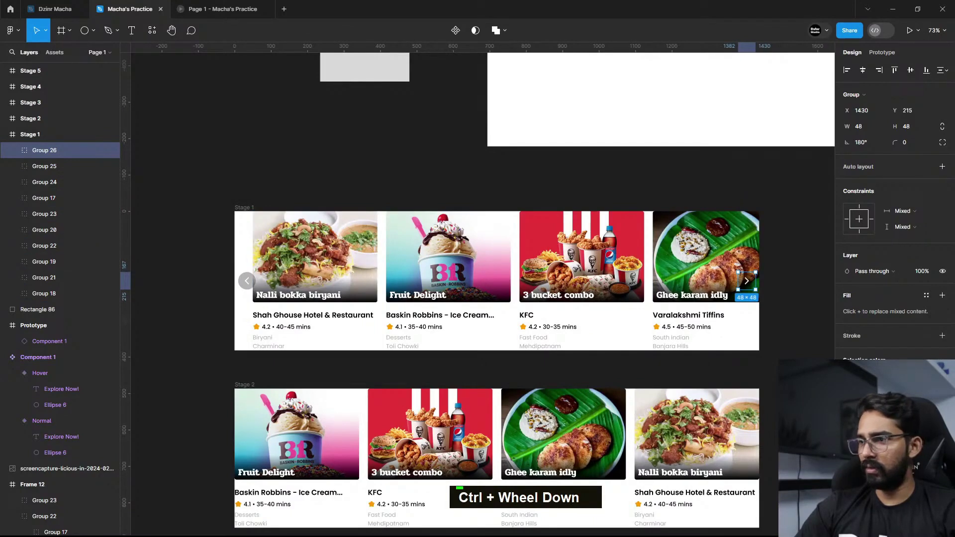
key(Return)
key(0)
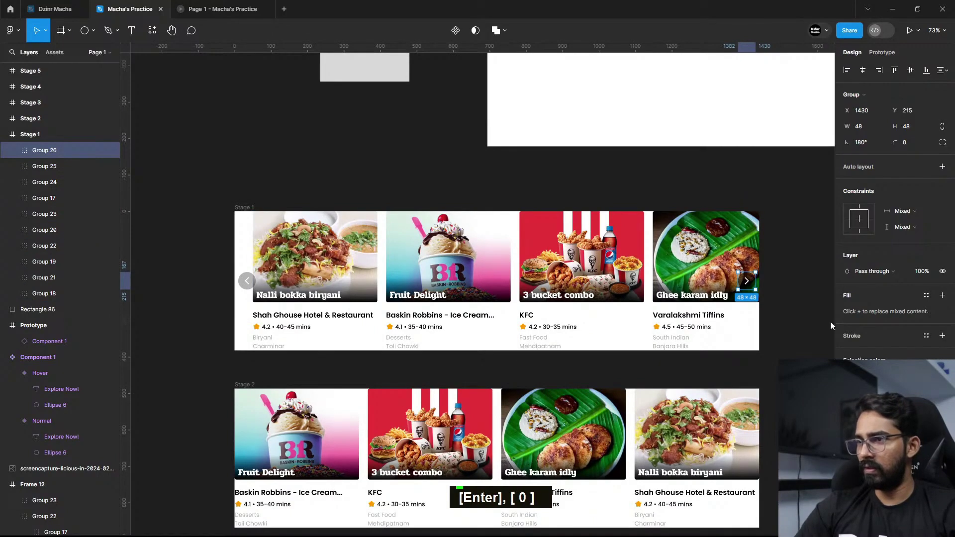
Step: Recolour the forward arrow button's circle in Stage 1 with the orange FC8019 sampled from the Swiggy logo
click(847, 377)
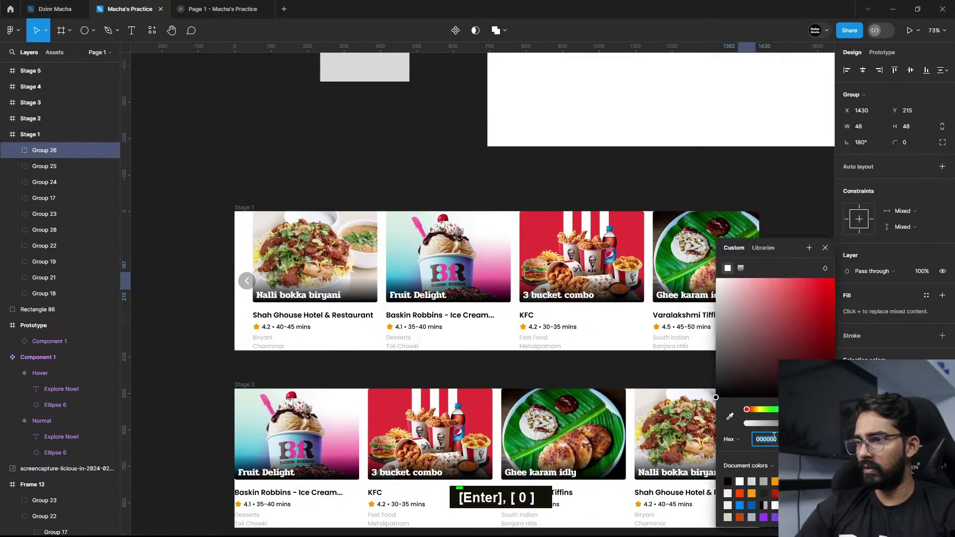
click(730, 416)
scroll(647, 349, down, 5)
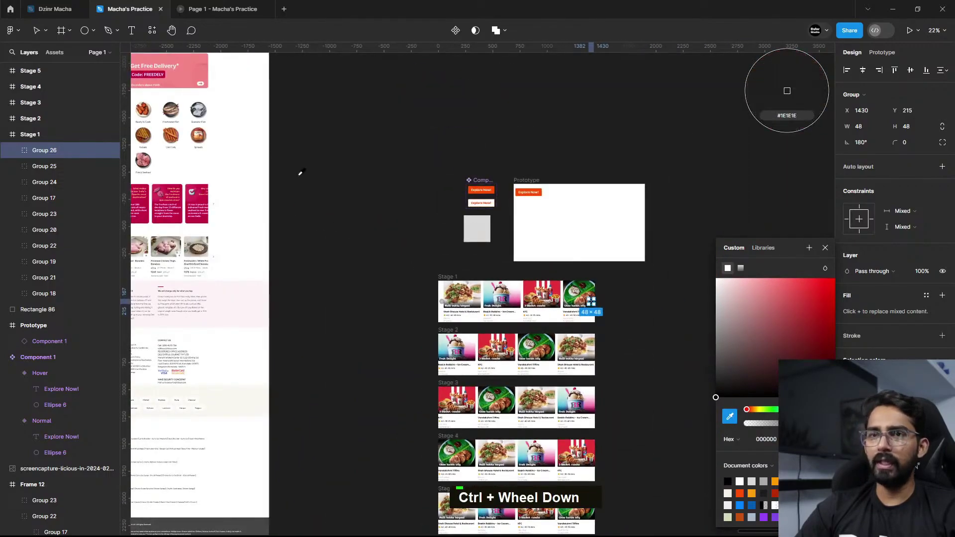
scroll(300, 173, left, 5)
scroll(195, 150, up, 8)
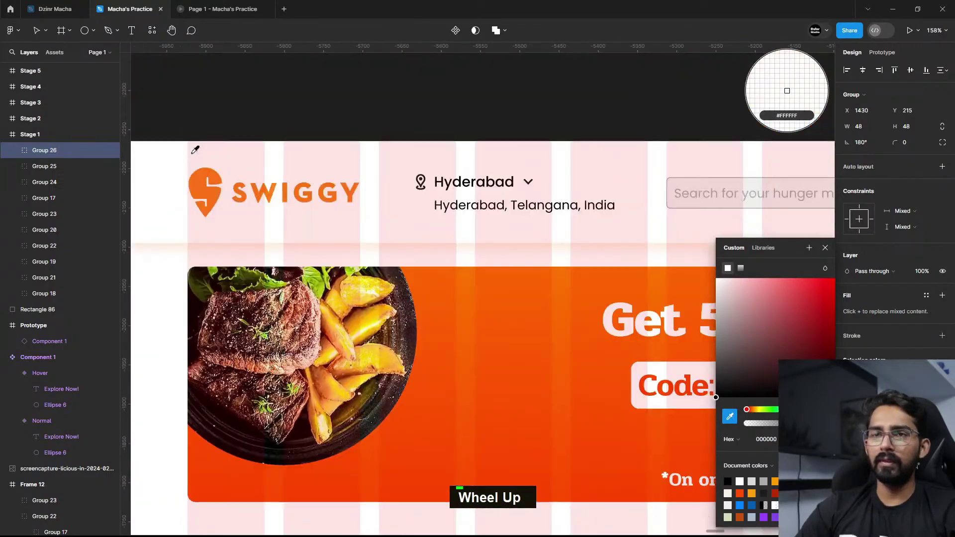
click(203, 172)
scroll(350, 282, down, 10)
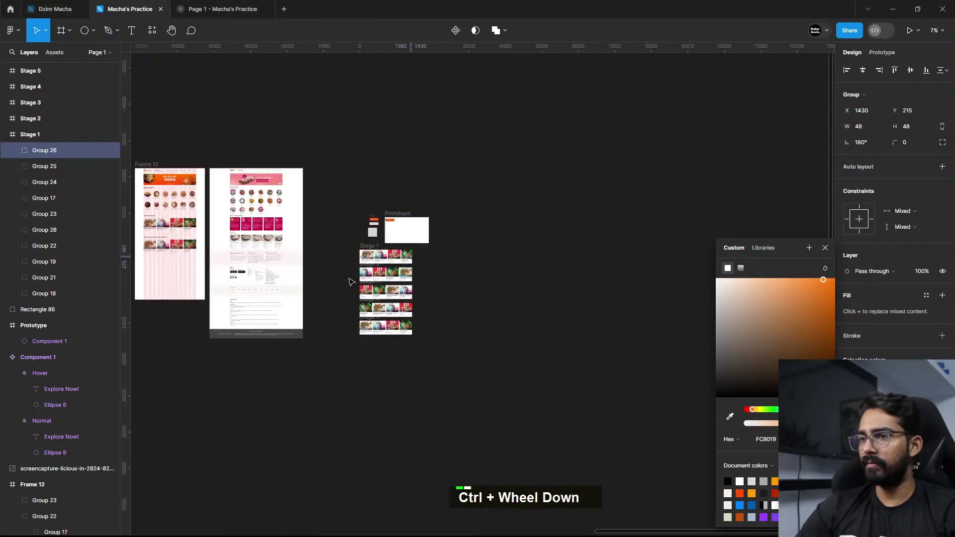
scroll(350, 282, up, 8)
scroll(593, 299, up, 5)
scroll(653, 305, left, 2)
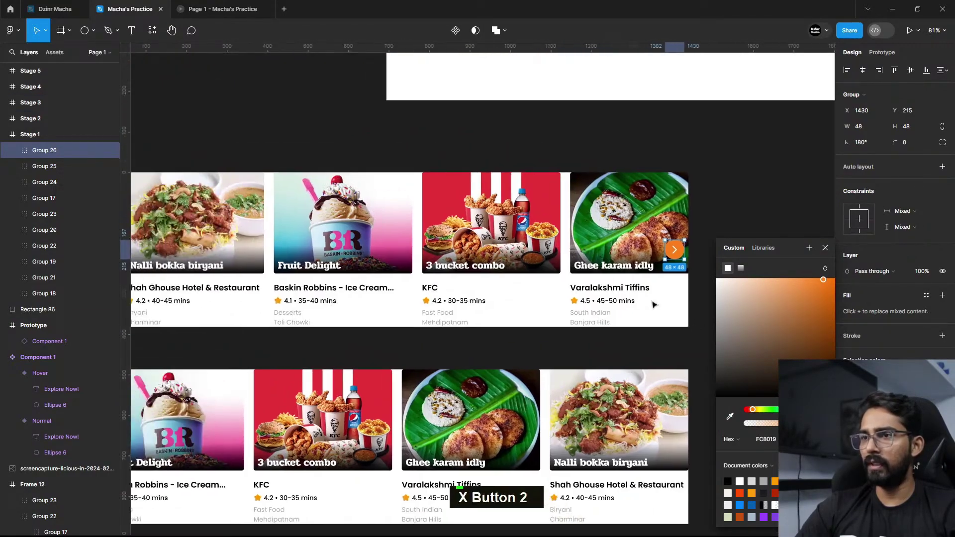
key(Escape)
click(740, 264)
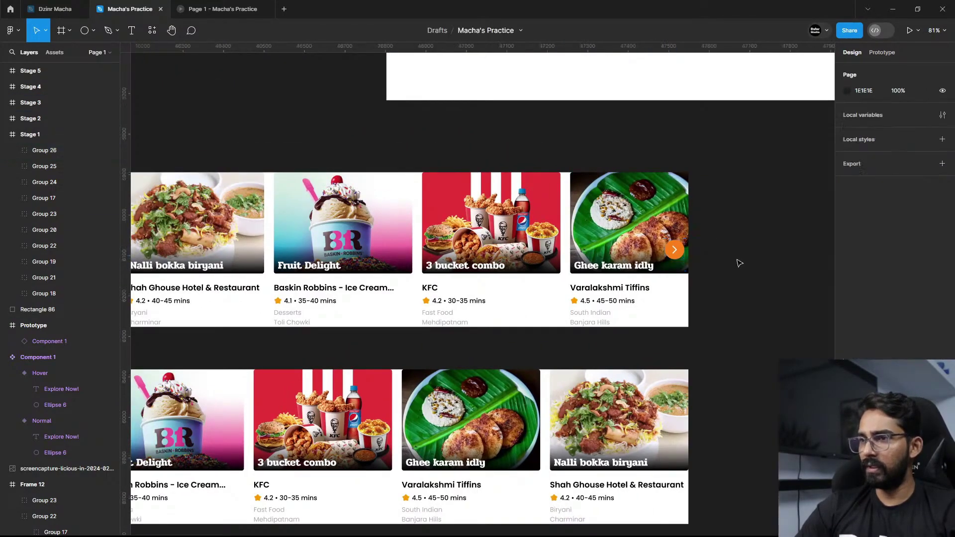
Step: Lower the opacity of the forward arrow button's orange circle and deselect the button
click(679, 255)
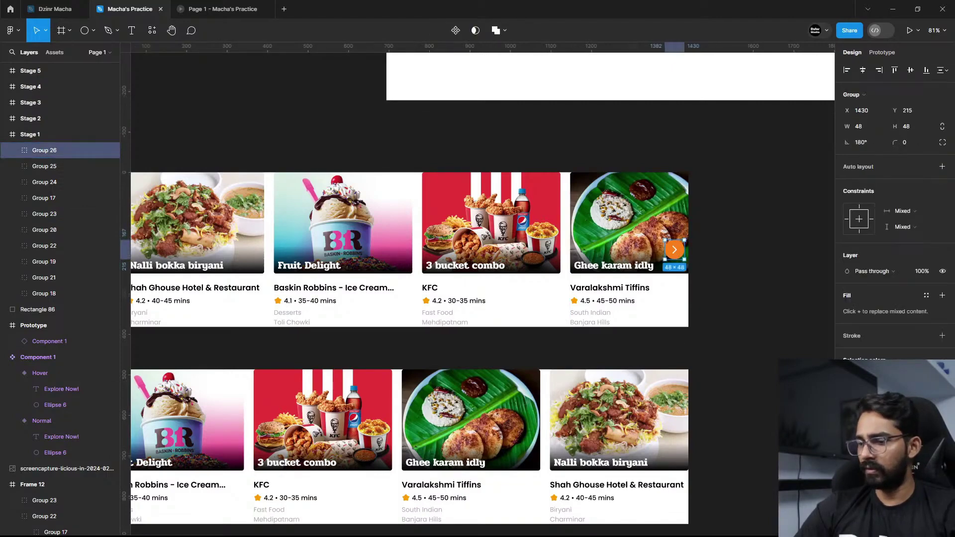
key(Return)
key(0)
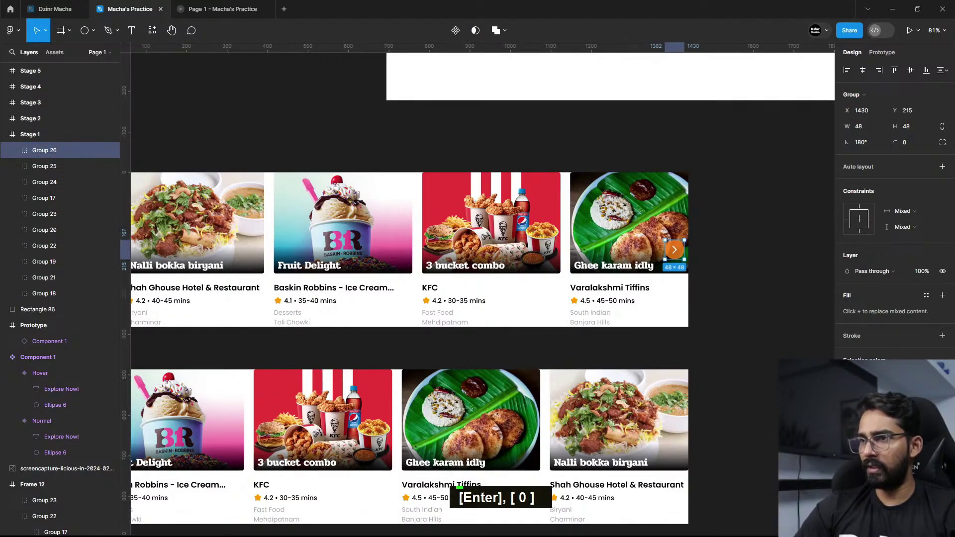
double_click(752, 282)
scroll(752, 259, left, 3)
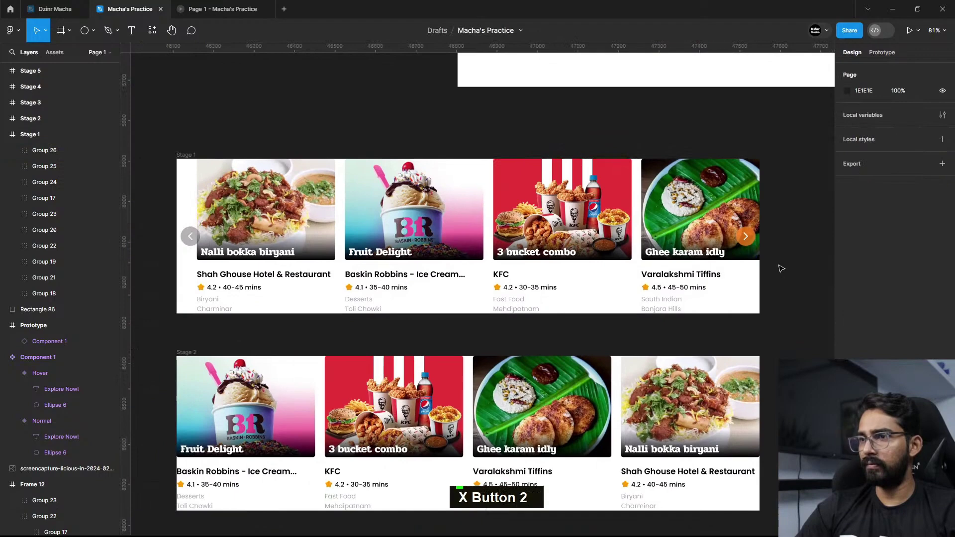
Step: Recolour the back arrow button's circle in Stage 1 with the Swiggy logo's orange FC8019 at 100% opacity
click(751, 238)
scroll(808, 288, up, 2)
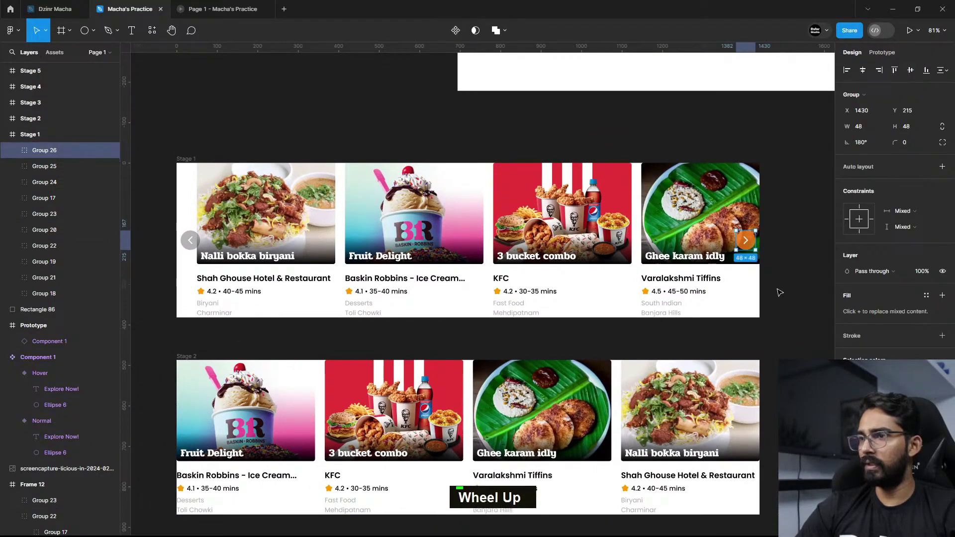
scroll(808, 287, down, 2)
click(265, 268)
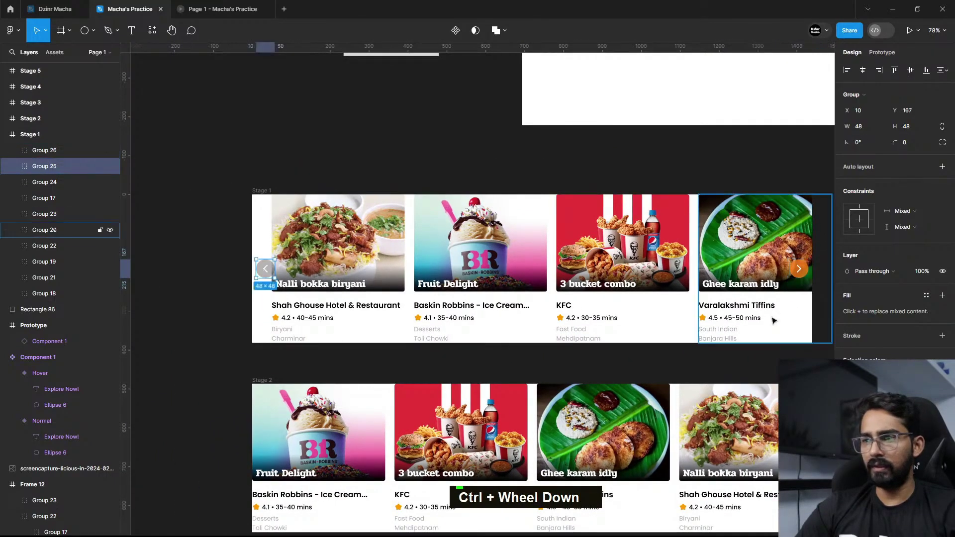
key(i)
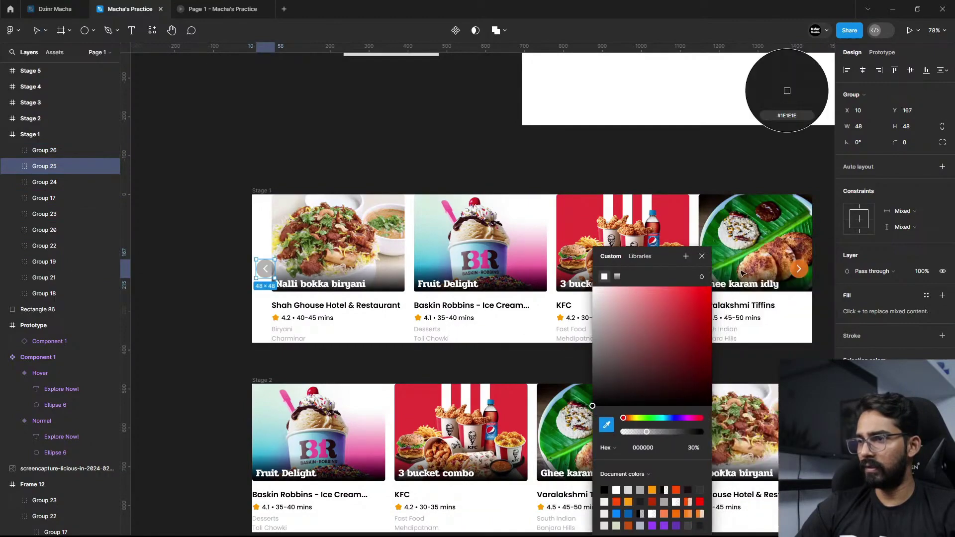
scroll(215, 226, down, 5)
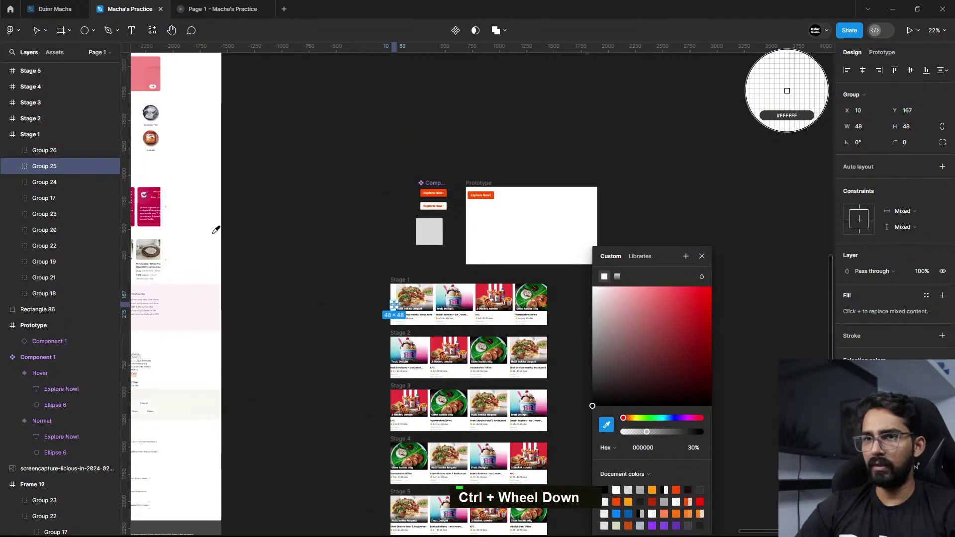
scroll(284, 263, up, 8)
click(301, 161)
scroll(214, 189, down, 5)
scroll(315, 311, up, 4)
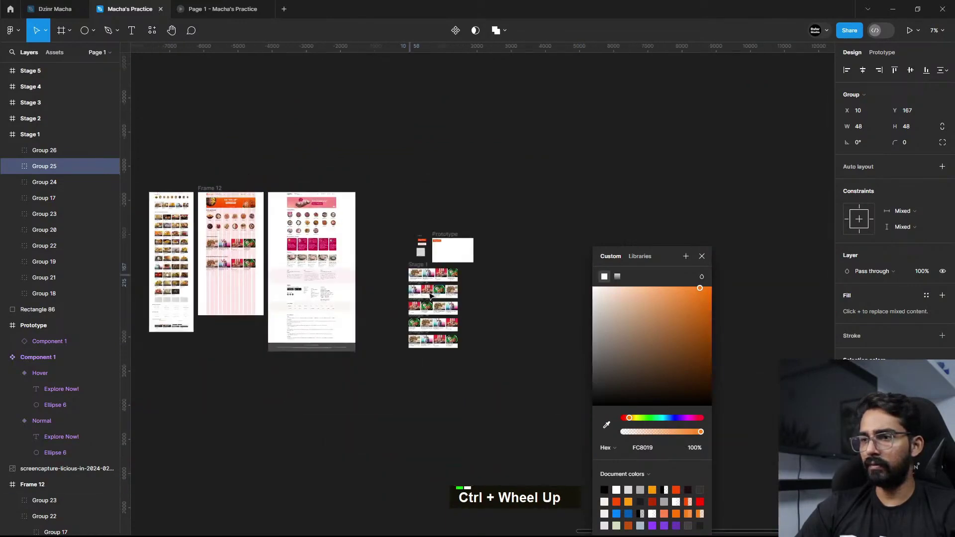
scroll(315, 311, up, 2)
key(Escape)
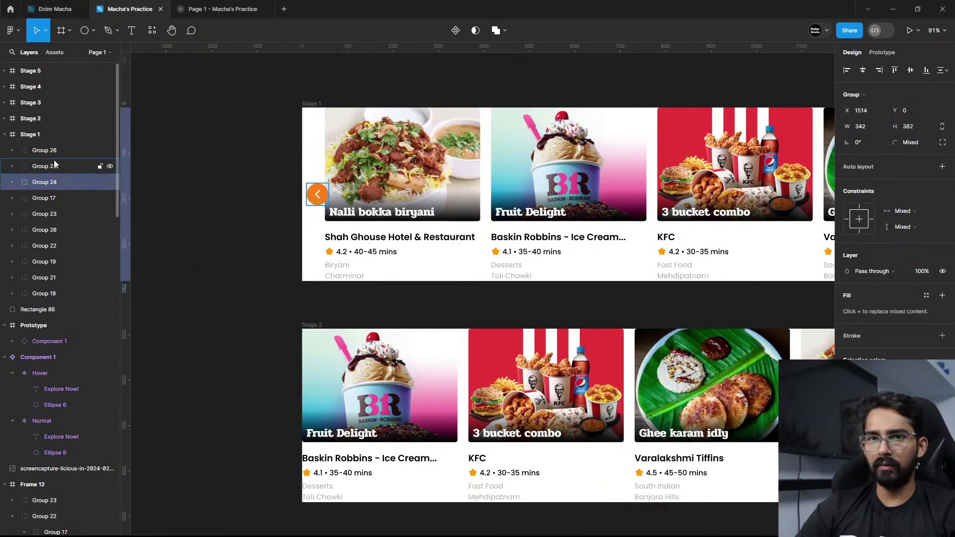
Step: Make the back arrow button's orange circle slightly translucent and deselect the button
key(Return)
key(0)
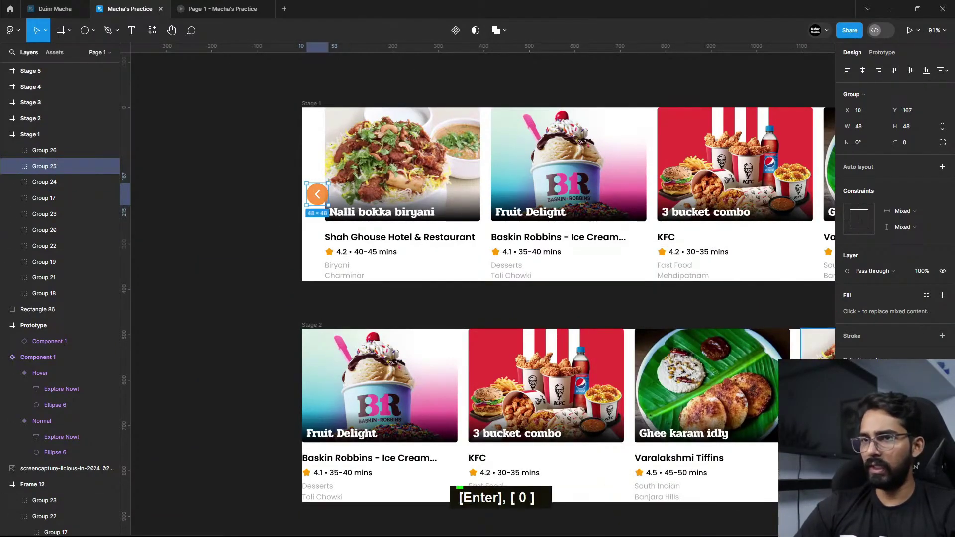
double_click(189, 241)
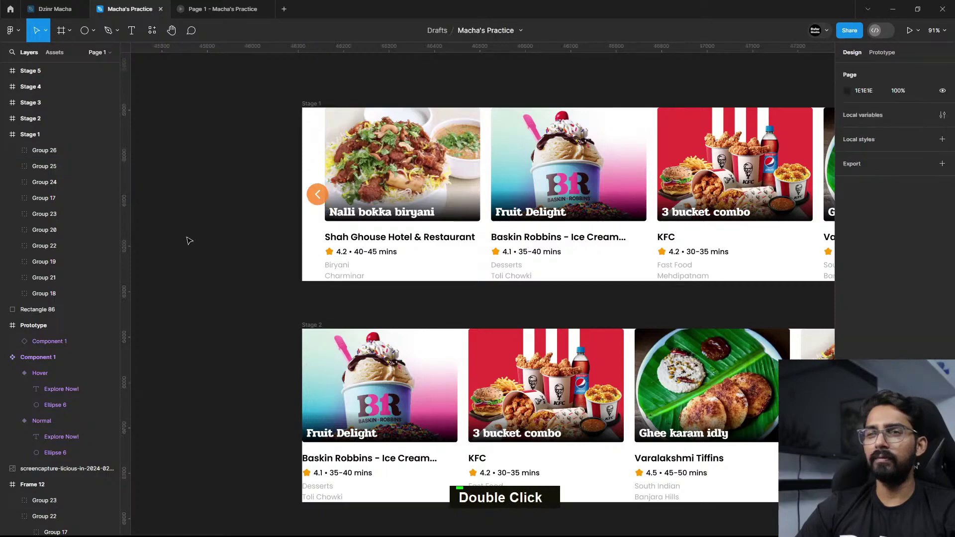
scroll(187, 242, down, 3)
scroll(179, 245, up, 2)
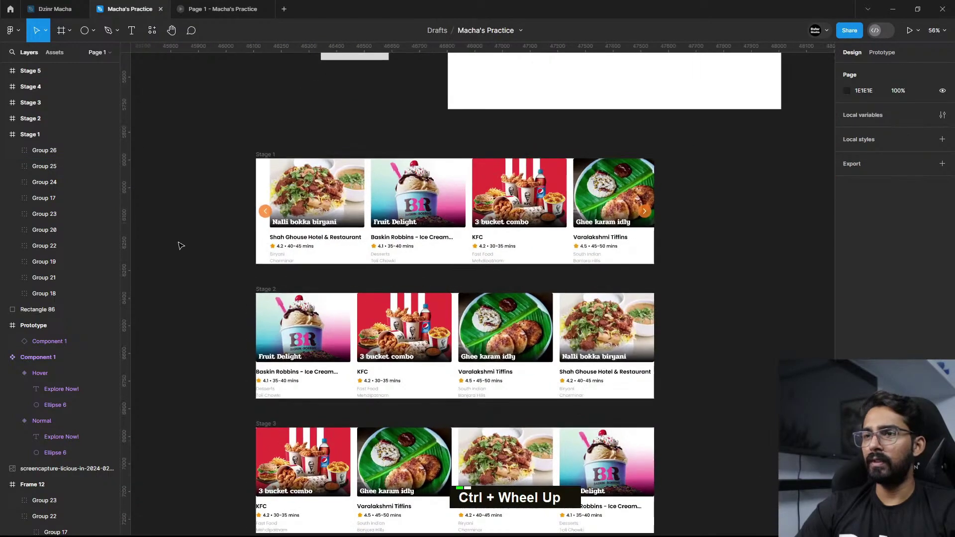
Step: Copy both arrow buttons from Stage 1 into the Stage 2 frame
click(266, 213)
shift+click(646, 213)
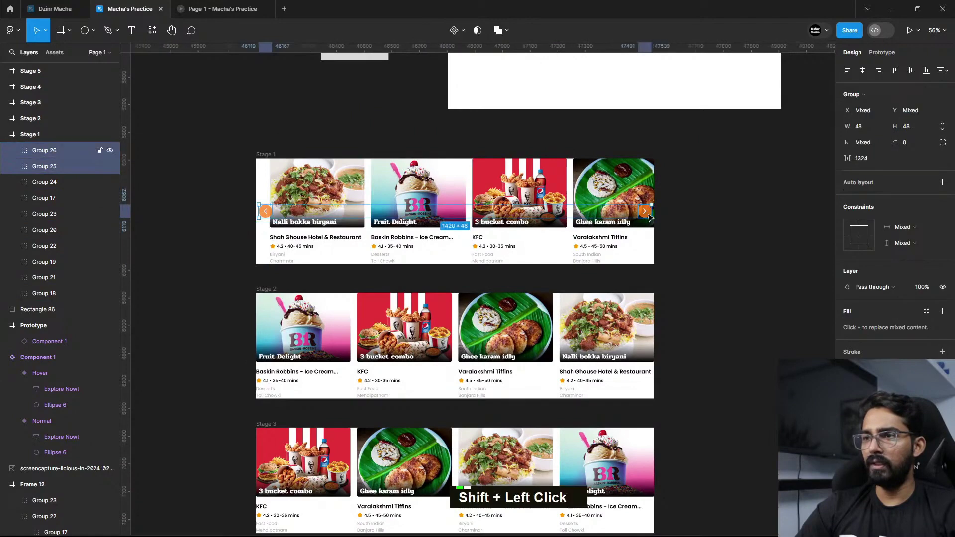
key(ctrl+c)
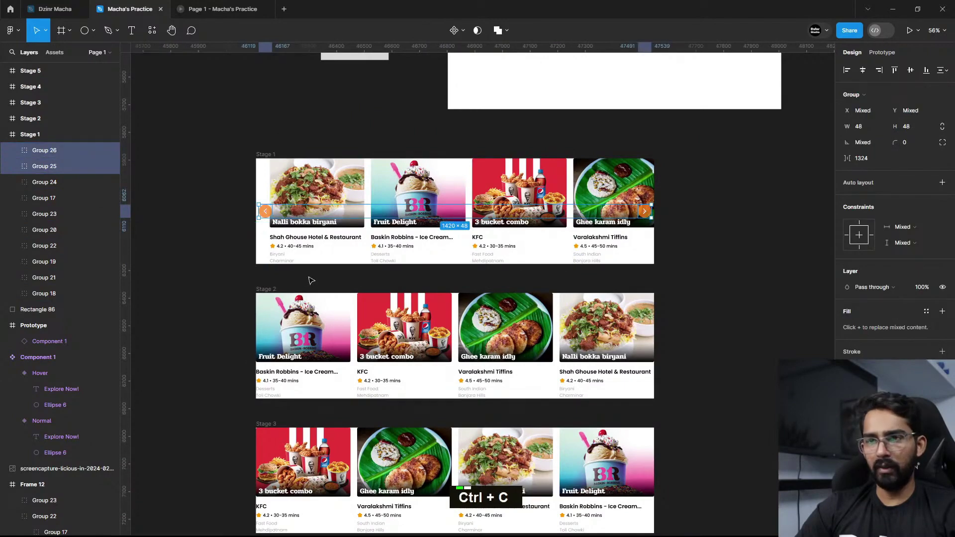
click(267, 290)
key(ctrl+v)
Step: Paste both arrow buttons into the Stage 3, Stage 4 and Stage 5 frames
scroll(269, 290, down, 2)
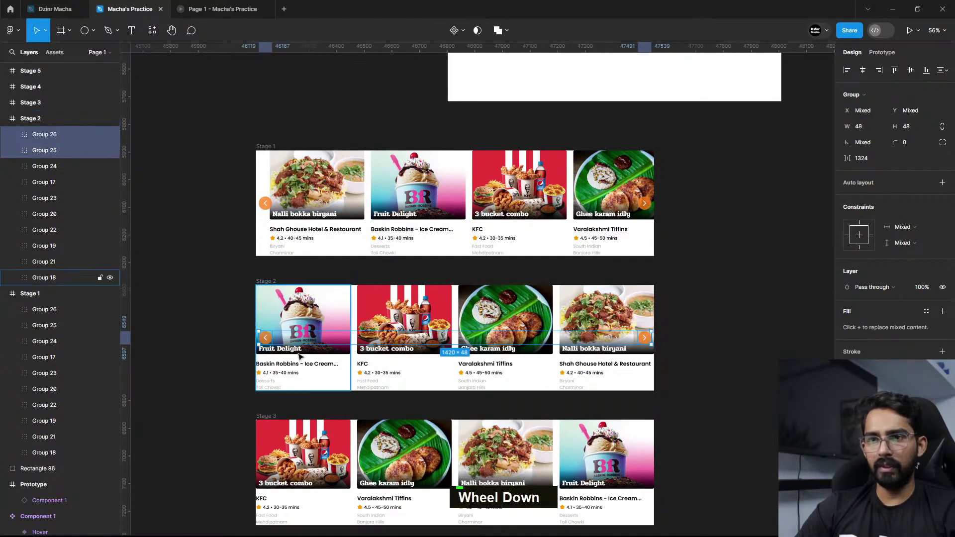
click(267, 410)
key(ctrl+v)
scroll(267, 416, down, 5)
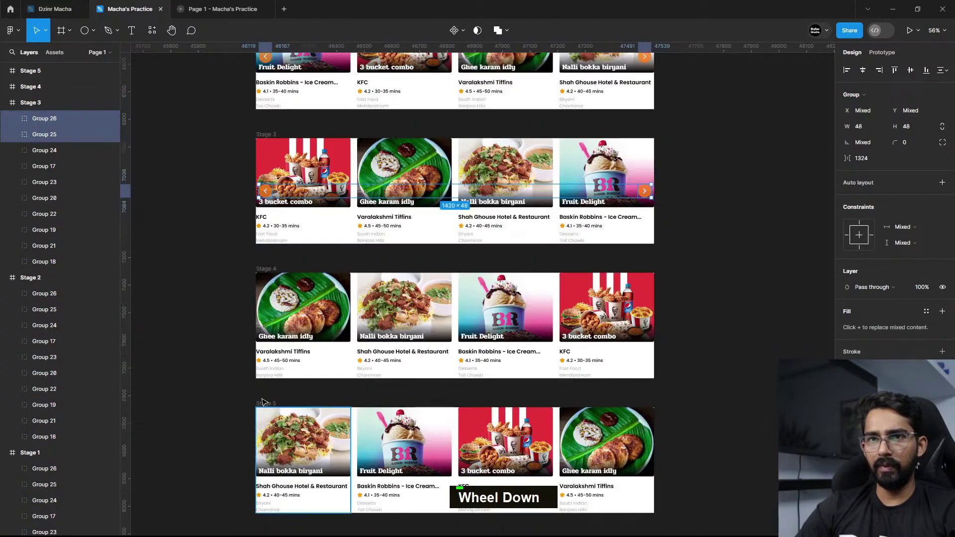
click(273, 269)
key(ctrl+v)
scroll(273, 270, down, 3)
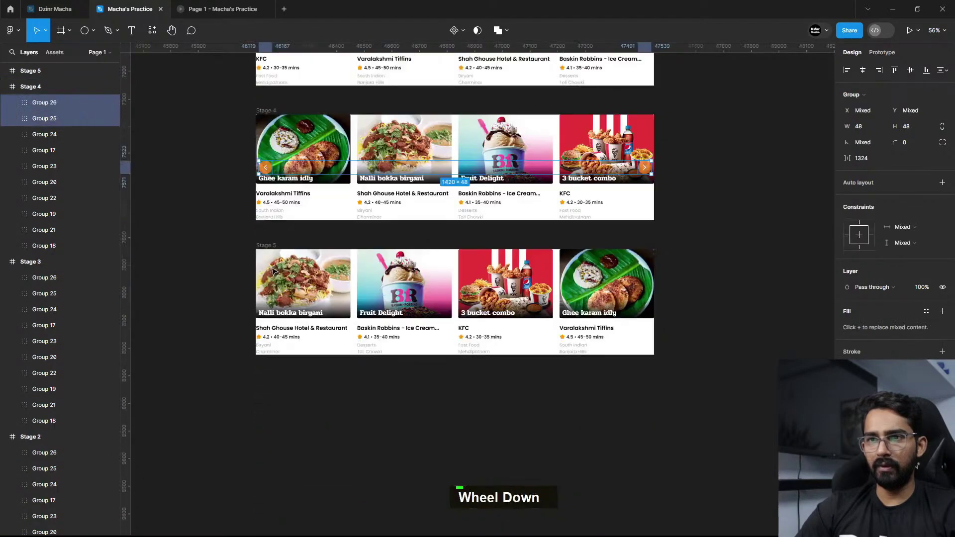
click(389, 437)
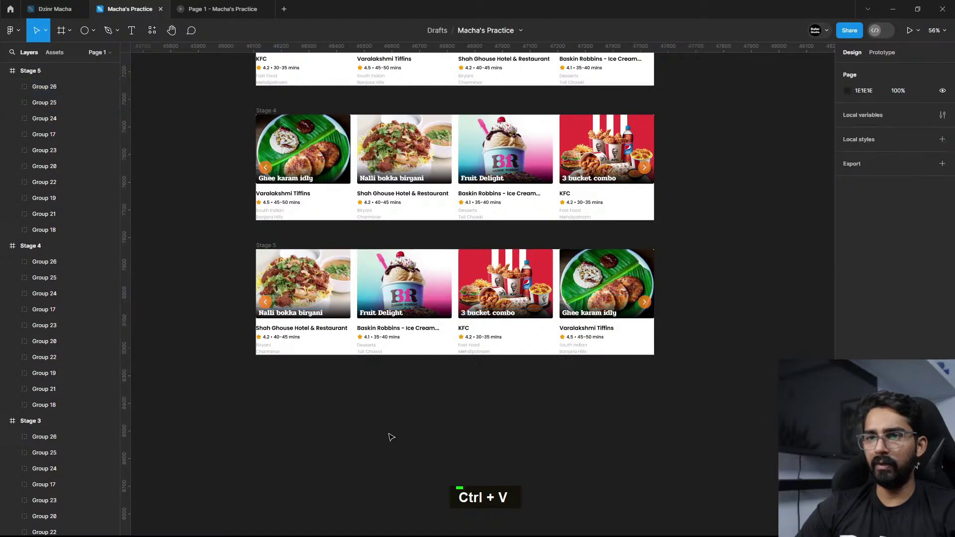
Step: Combine the frames Stage 1 to Stage 5 into one component set with five variants
ctrl+scroll(389, 437, down, 4)
scroll(389, 437, up, 1)
scroll(389, 437, up, 1)
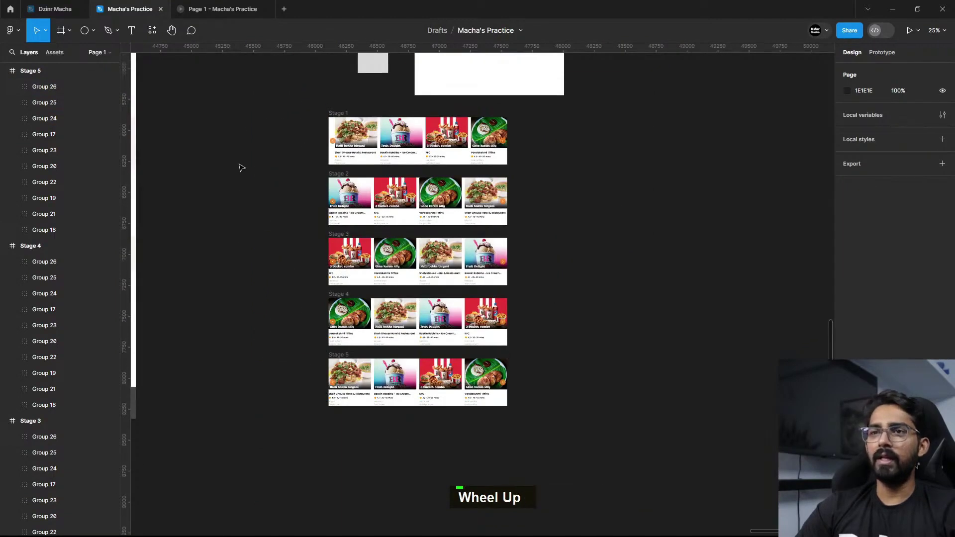
drag(300, 110, 591, 407)
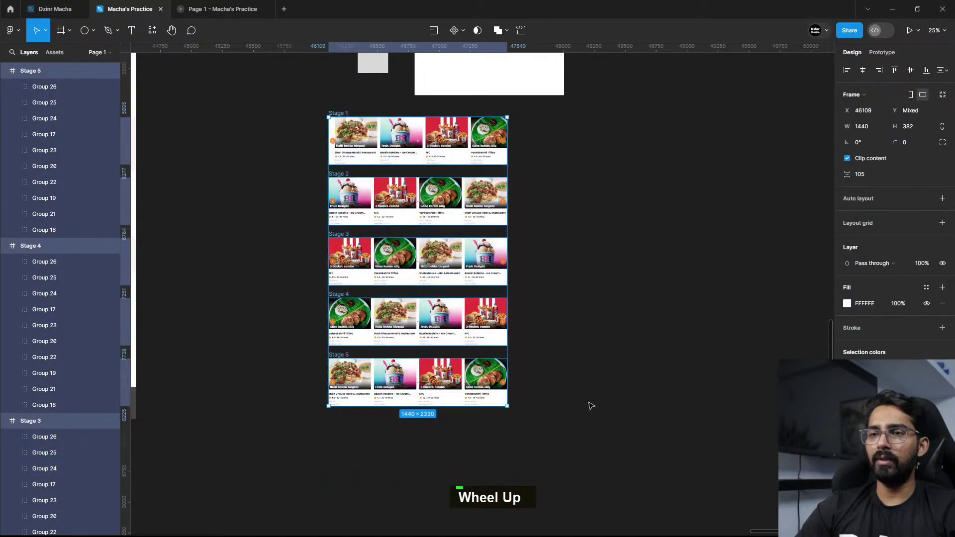
click(464, 31)
click(467, 79)
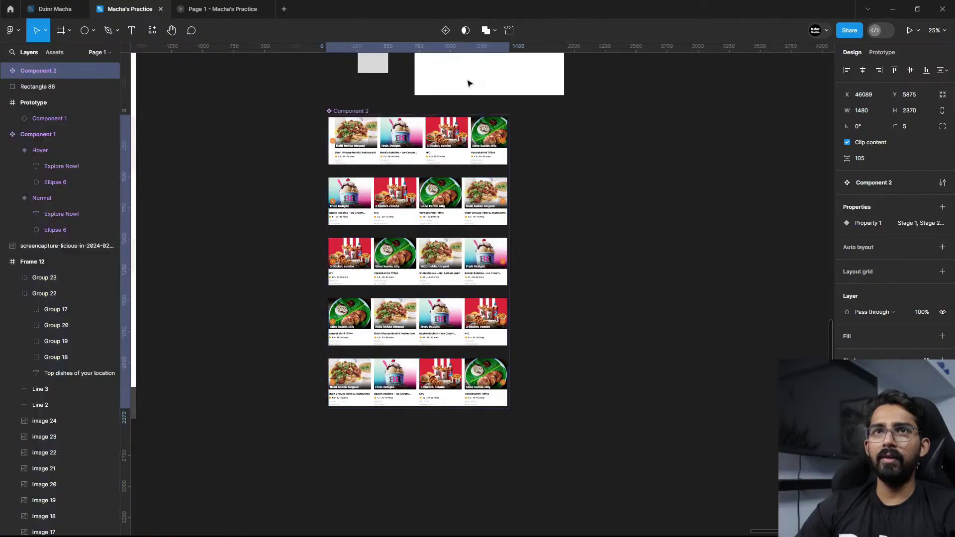
Step: Add a prototype connection from Stage 1's forward arrow button to the Stage 2 variant, changing on click with Smart animate
scroll(313, 169, up, 2)
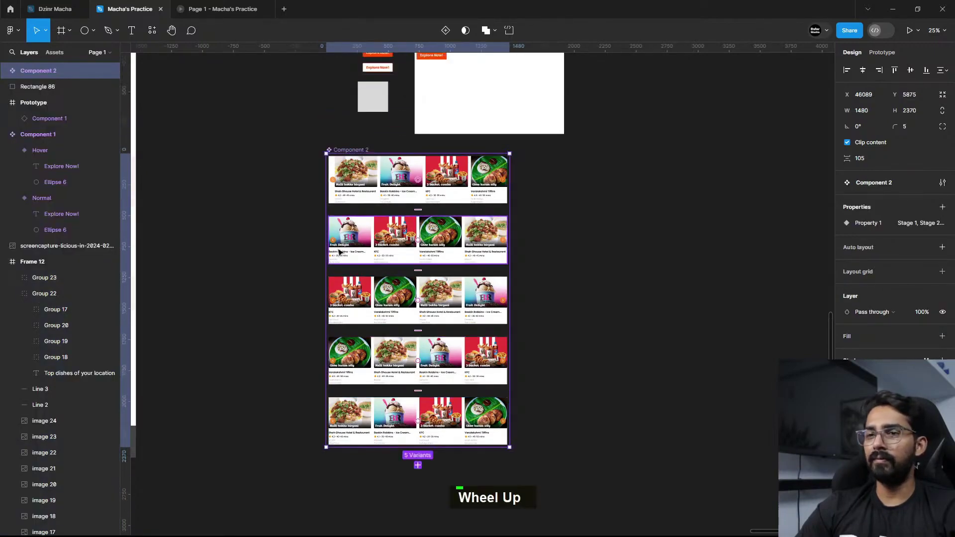
scroll(382, 182, up, 5)
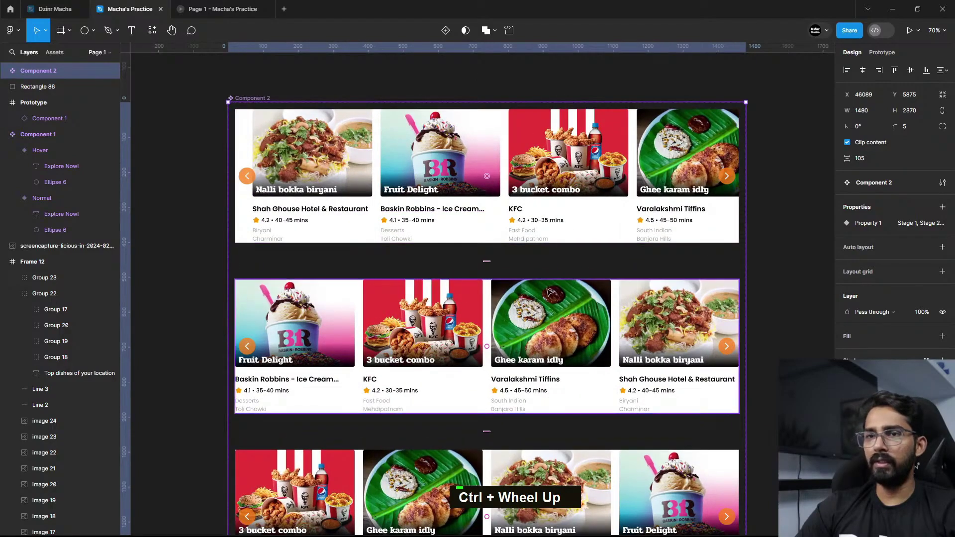
click(883, 52)
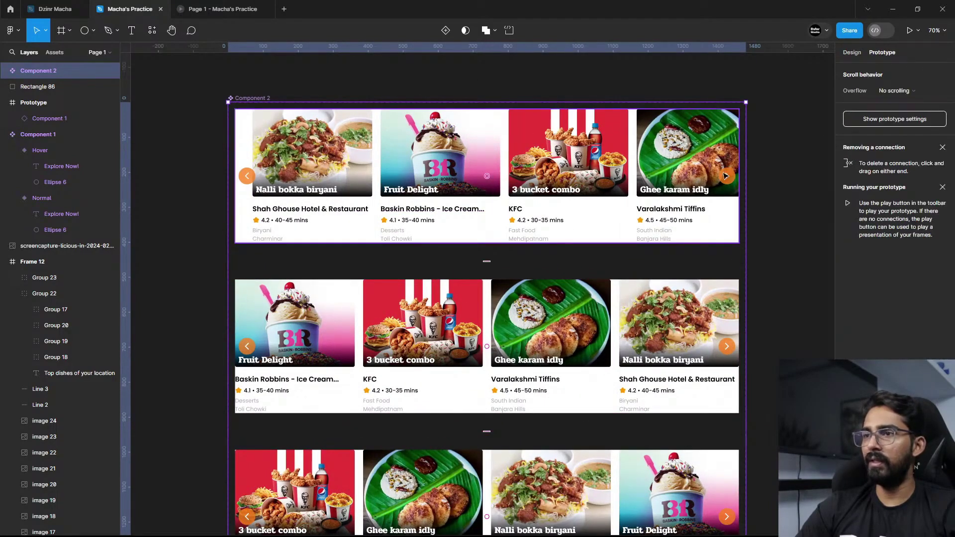
drag(759, 258, 667, 258)
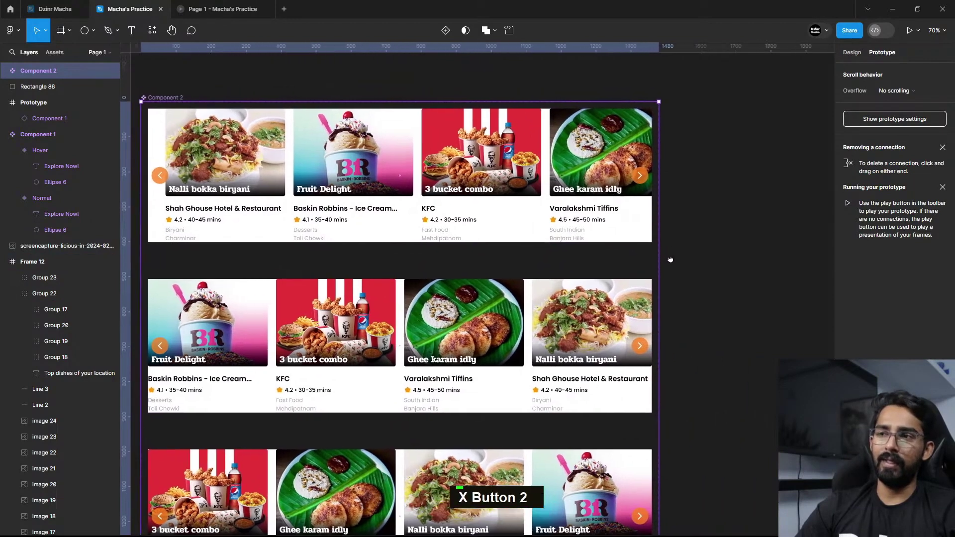
scroll(669, 261, up, 2)
double_click(636, 172)
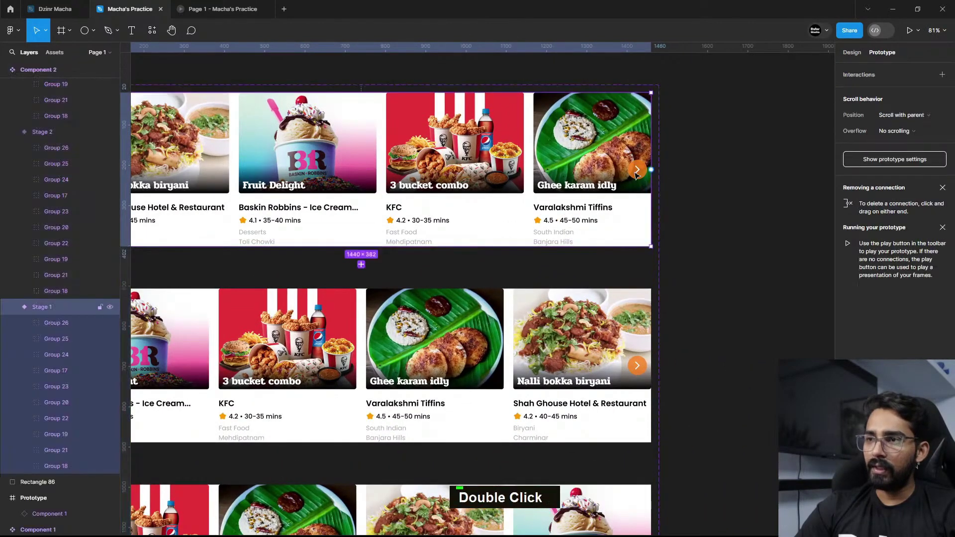
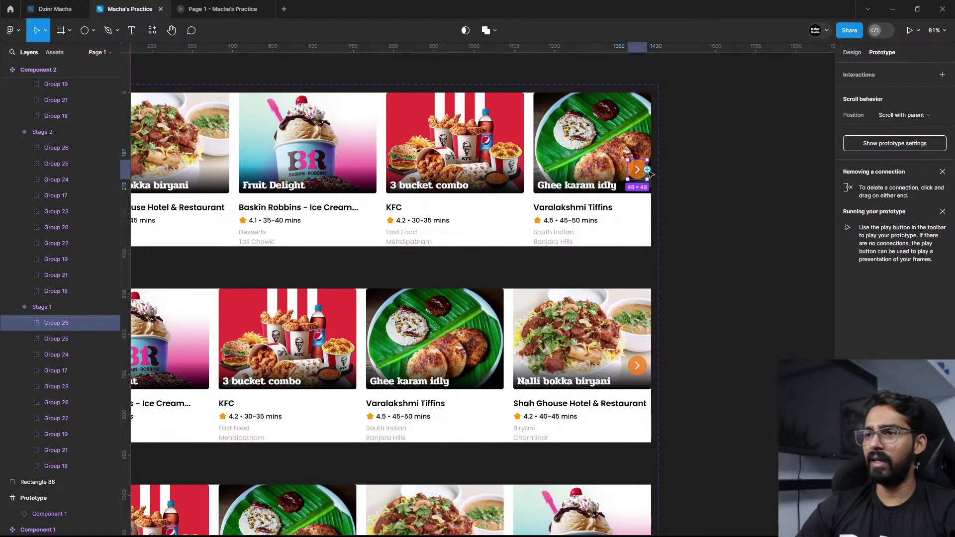
drag(647, 170, 492, 301)
scroll(366, 300, down, 1)
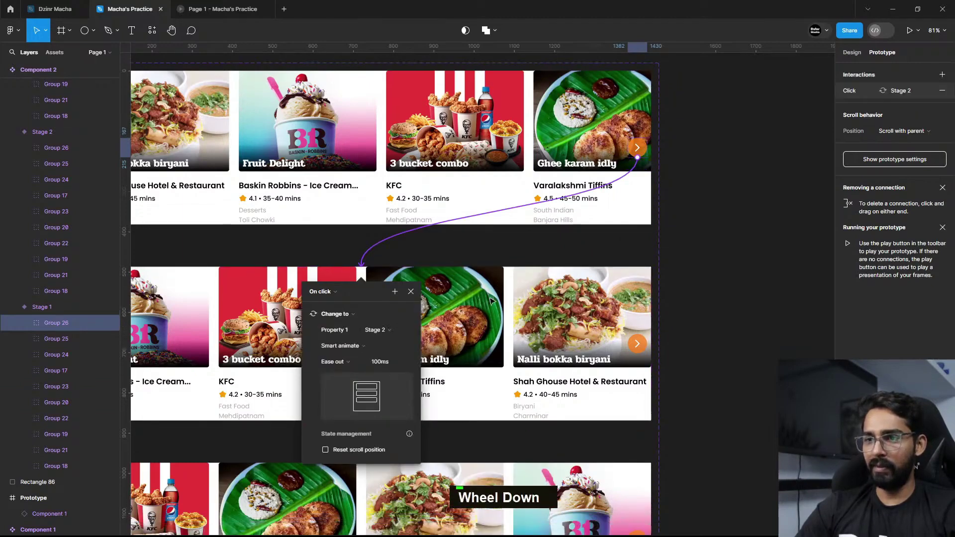
click(330, 294)
click(330, 294)
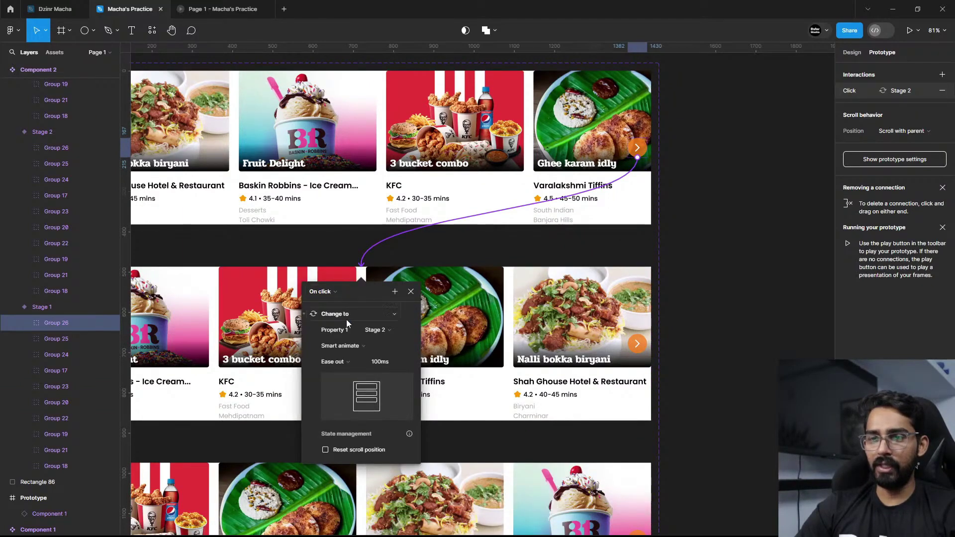
Step: Set the duration of the Stage 1 to Stage 2 Smart animate transition to 300 ms
click(386, 362)
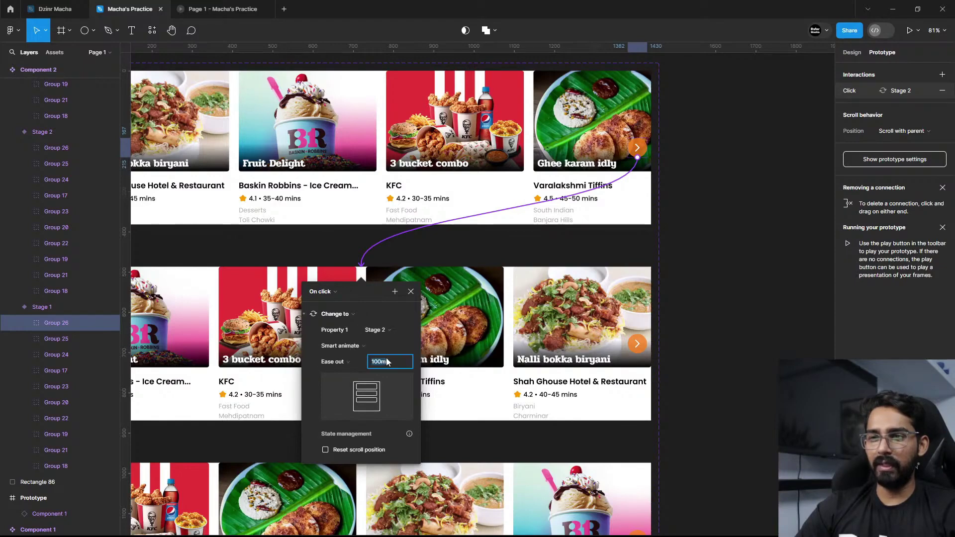
text(300)
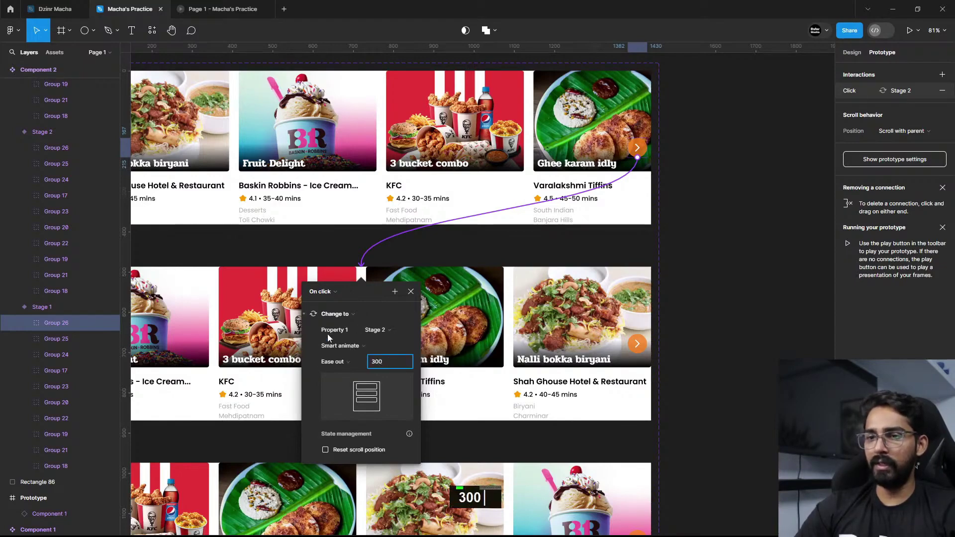
scroll(446, 391, down, 1)
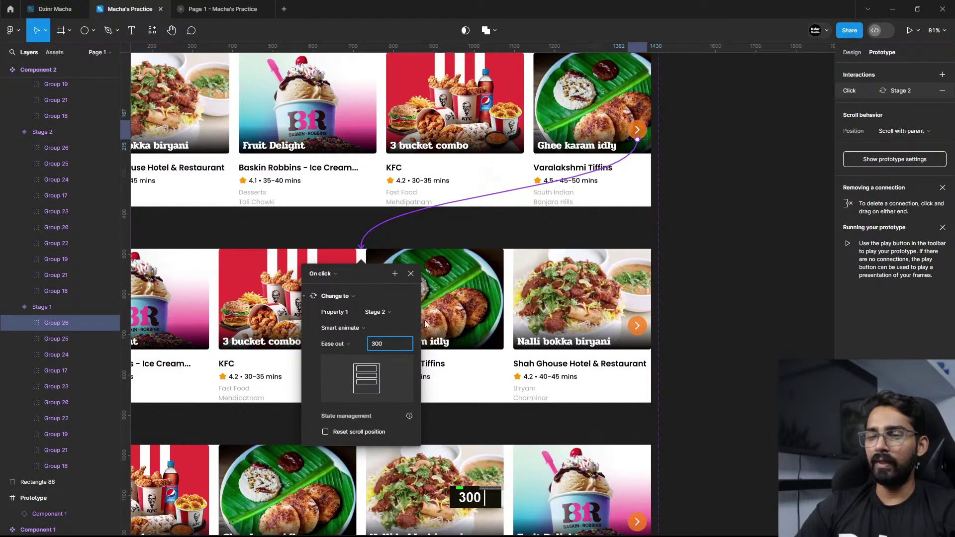
click(584, 231)
Step: Connect Stage 2's forward arrow button to the Stage 3 variant, changing on click with Smart animate, Ease out, 300 ms
scroll(614, 215, down, 5)
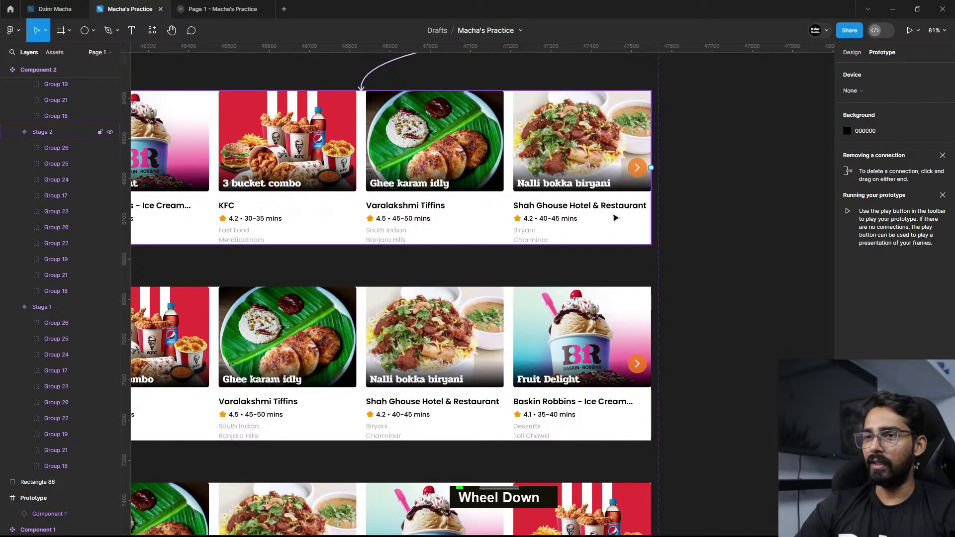
click(636, 179)
double_click(636, 175)
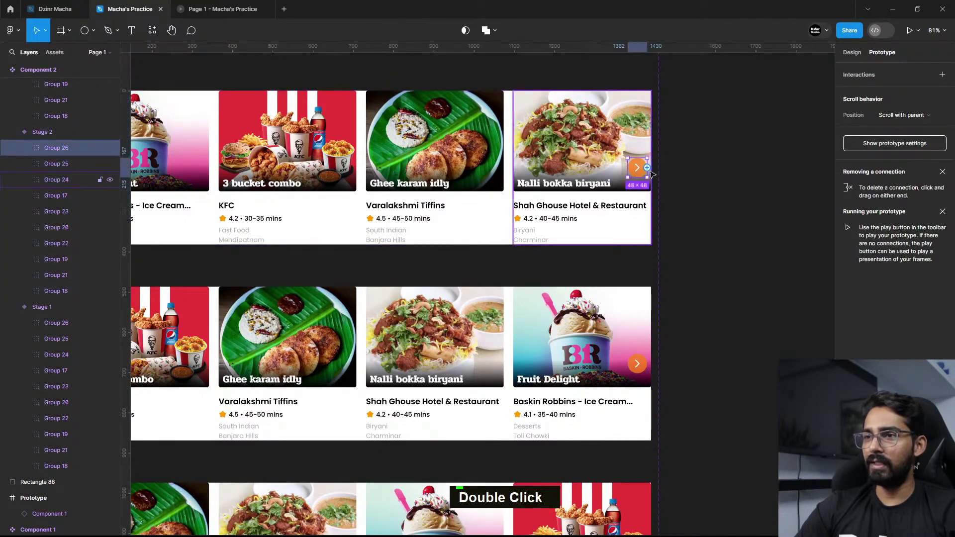
drag(647, 169, 398, 302)
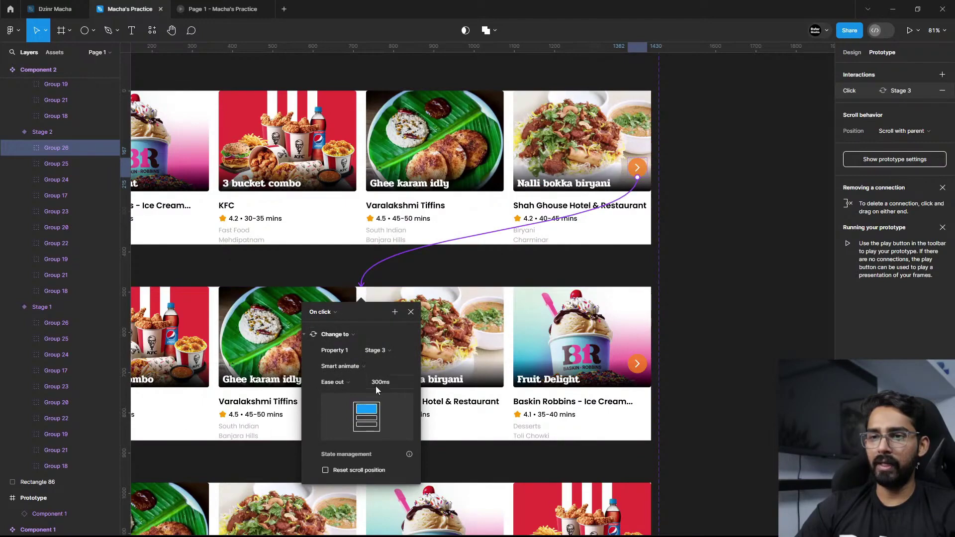
Step: Connect Stage 3's forward arrow button to the Stage 4 variant, changing on click with Smart animate, Ease out, 300 ms
scroll(483, 367, down, 5)
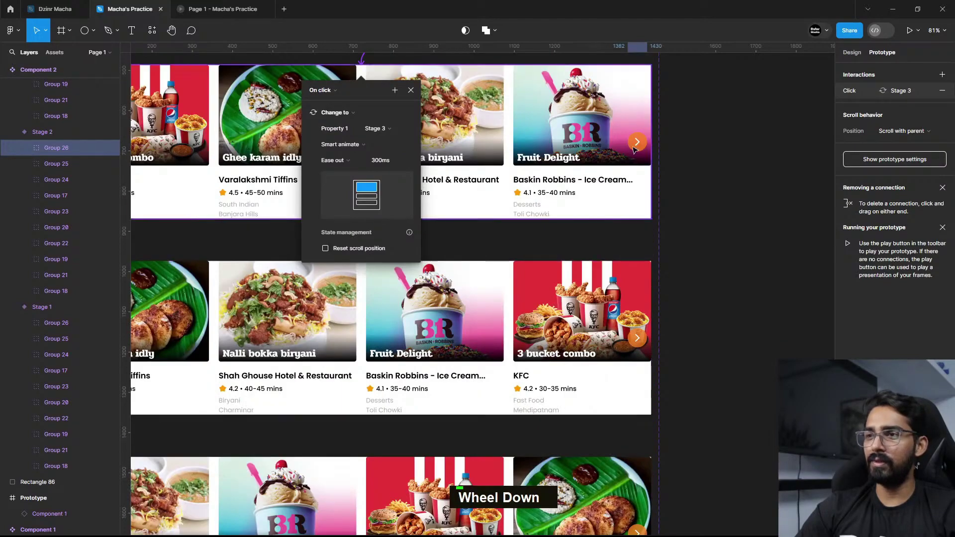
double_click(635, 148)
drag(647, 142, 362, 260)
Step: Connect Stage 4's forward arrow button to the Stage 5 variant, changing on click with Smart animate, Ease out, 300 ms
scroll(435, 292, down, 4)
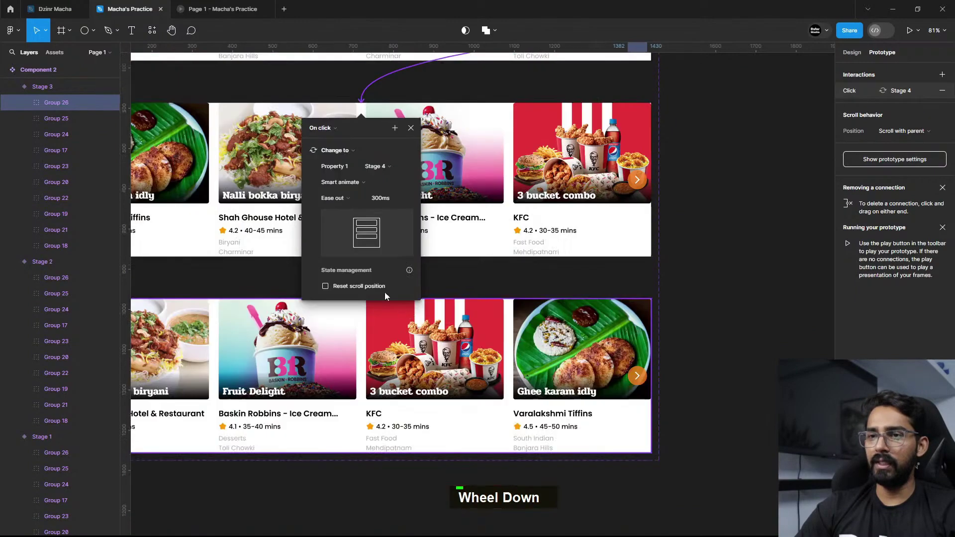
click(692, 179)
double_click(636, 183)
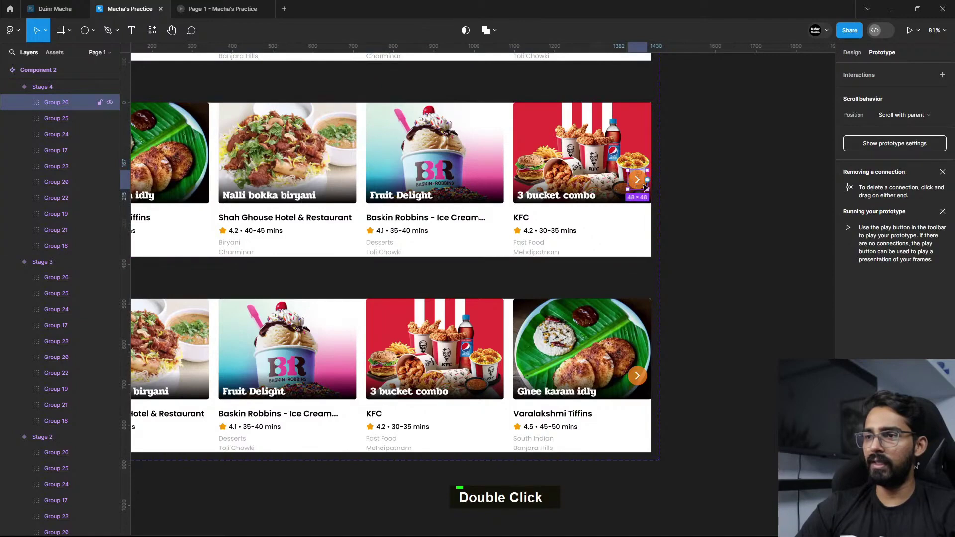
drag(647, 180, 404, 317)
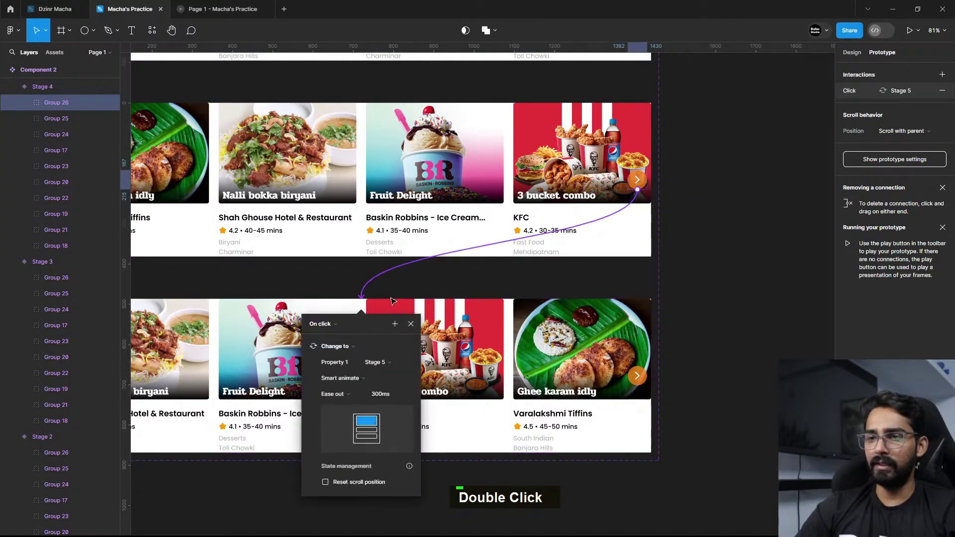
click(496, 288)
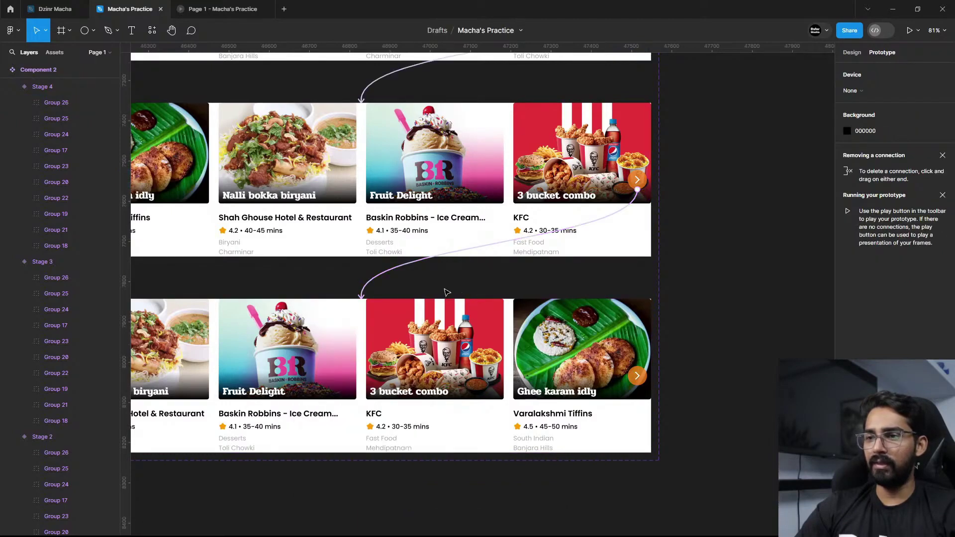
Step: Select the back arrow button in the Stage 5 variant for prototyping
drag(447, 292, 630, 315)
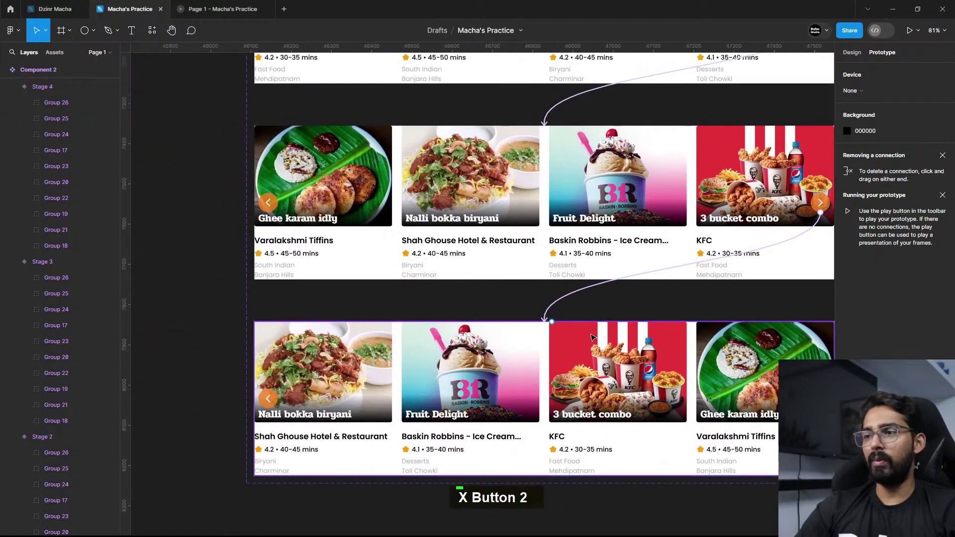
double_click(269, 399)
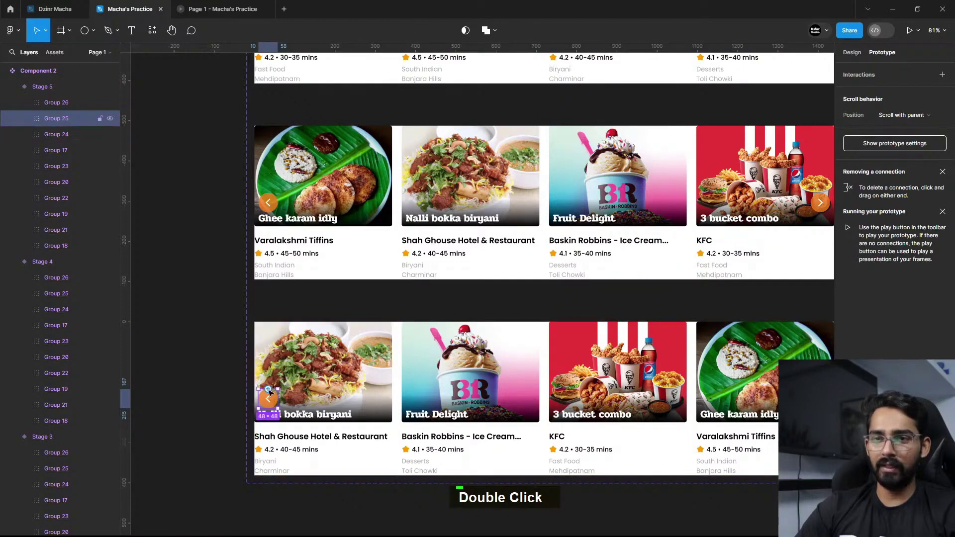
Step: Link the back arrow of Stage 5 to Stage 4 and that of Stage 4 to Stage 3, using on-click Change to interactions
drag(269, 389, 437, 284)
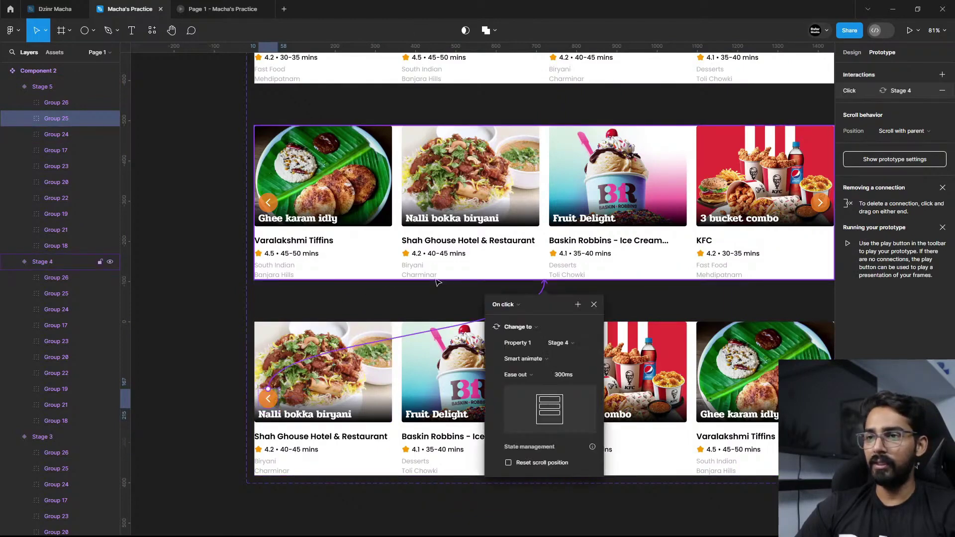
scroll(428, 373, up, 4)
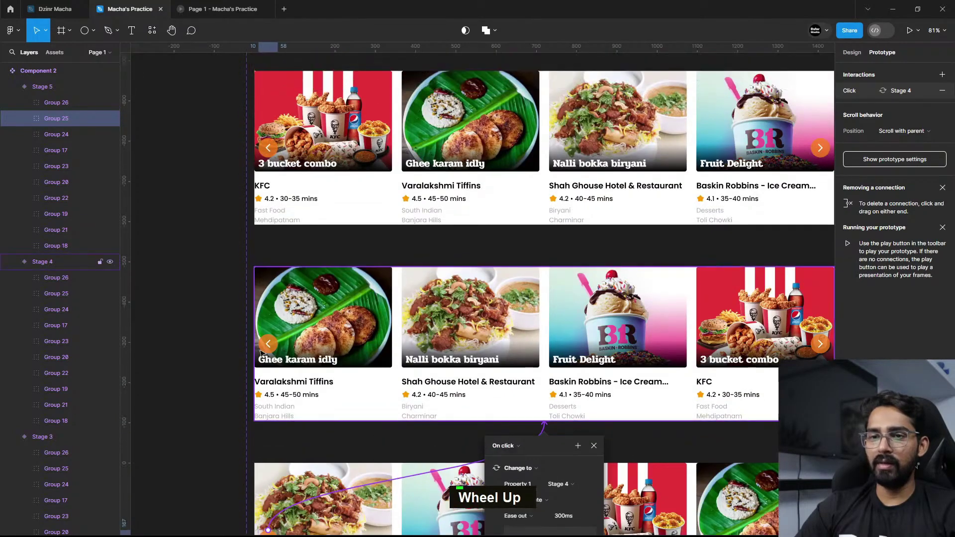
click(269, 345)
double_click(268, 346)
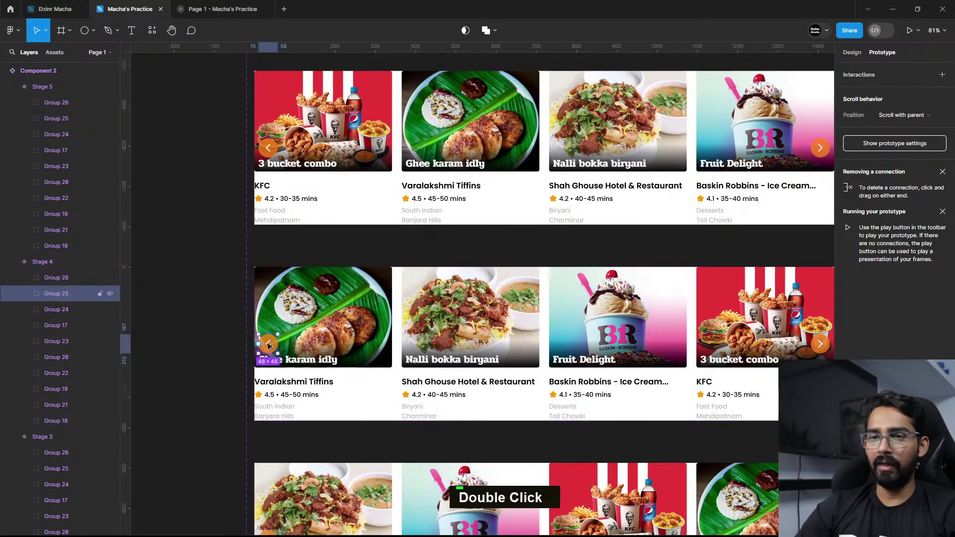
drag(260, 345, 557, 214)
Step: Link the back arrow of Stage 3 to Stage 2 and that of Stage 2 to Stage 1, using on-click Change to interactions
scroll(261, 423, up, 6)
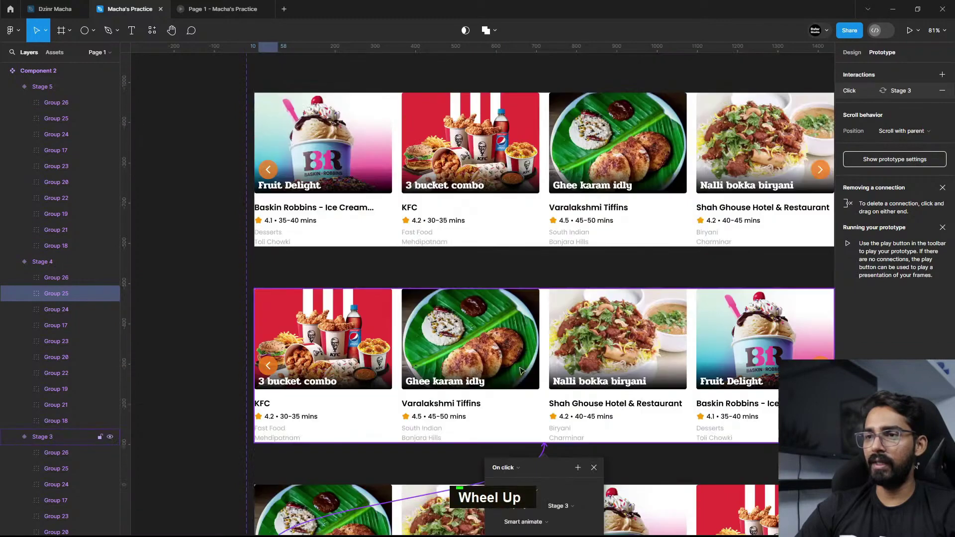
double_click(270, 367)
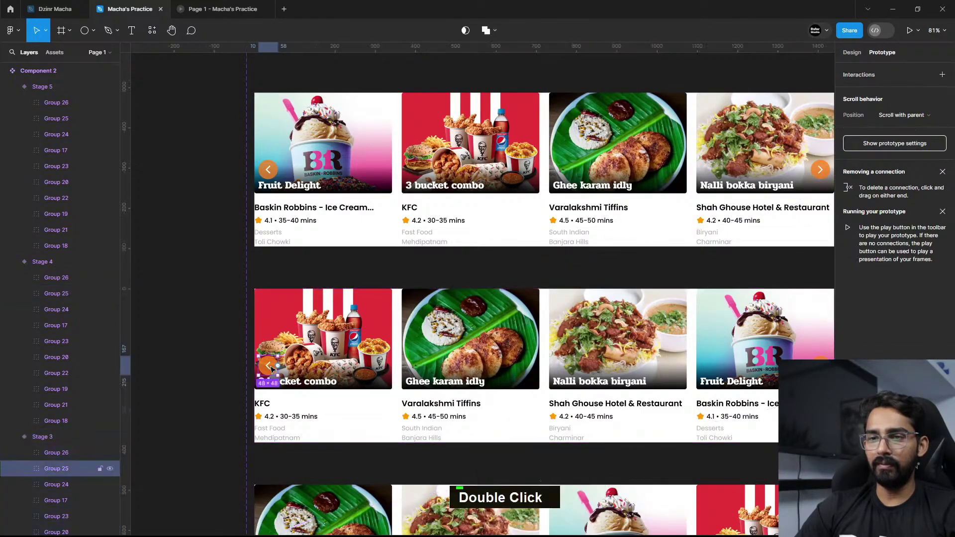
drag(278, 367, 598, 247)
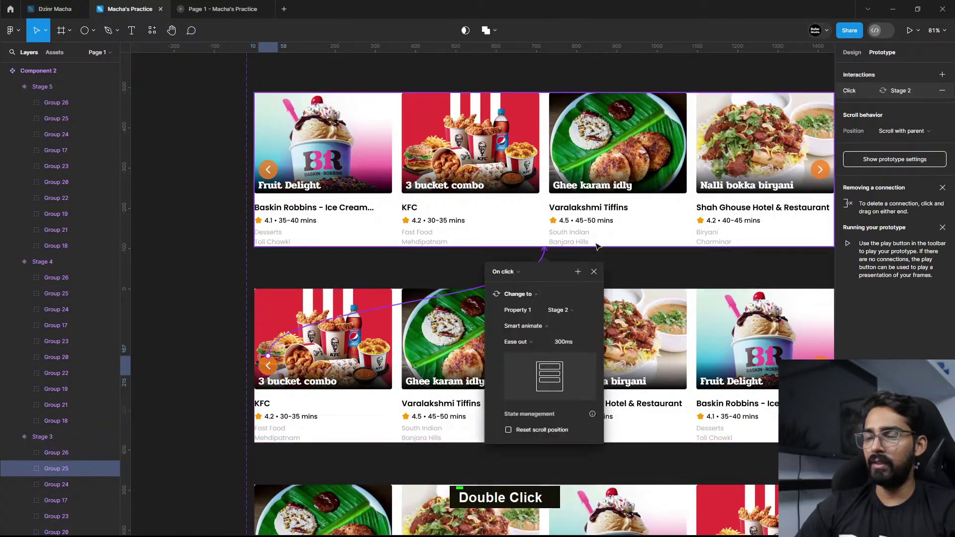
scroll(599, 247, up, 1)
scroll(269, 255, up, 2)
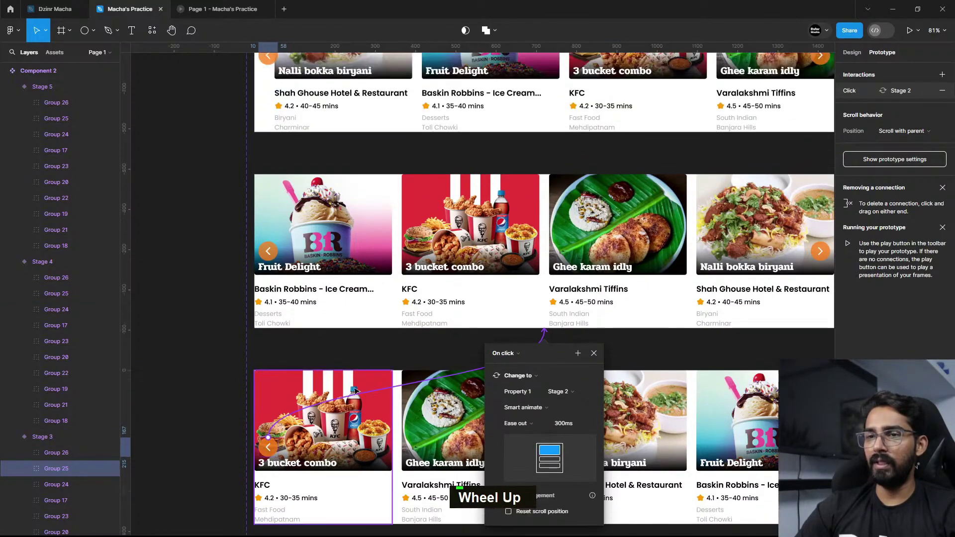
double_click(269, 255)
drag(279, 251, 552, 125)
scroll(525, 186, up, 5)
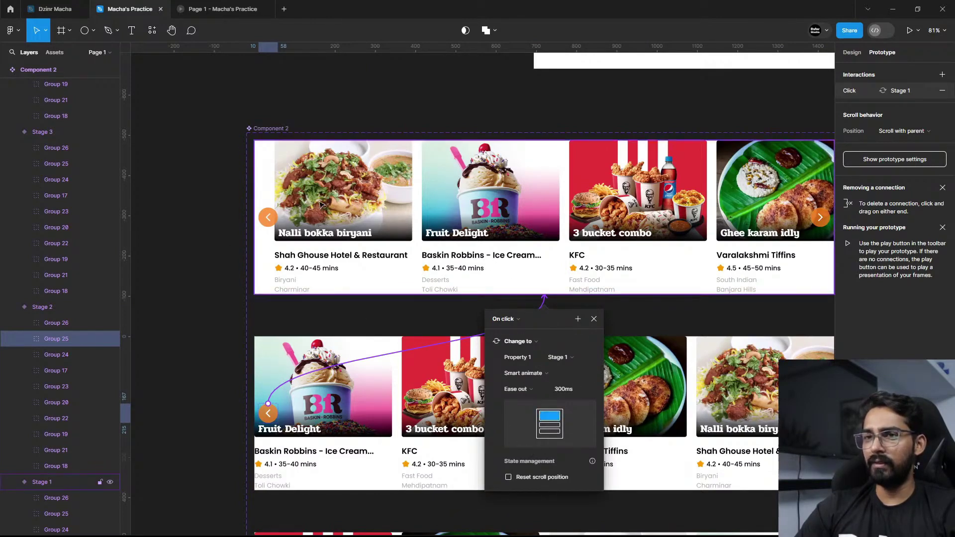
Step: Hide the back arrow in Stage 1 of Component 2 by setting its layer opacity to 0%
ctrl+scroll(293, 213, down, 5)
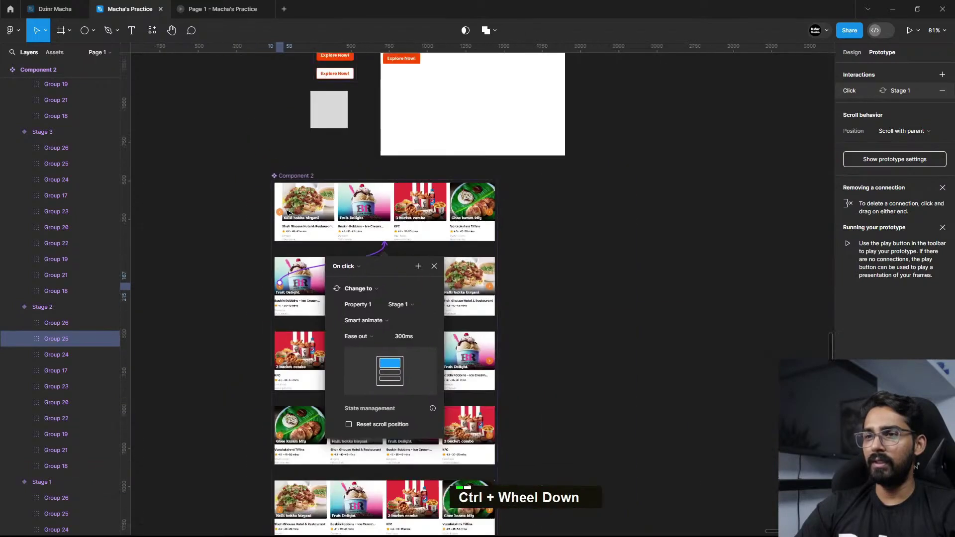
ctrl+scroll(289, 217, up, 5)
click(237, 224)
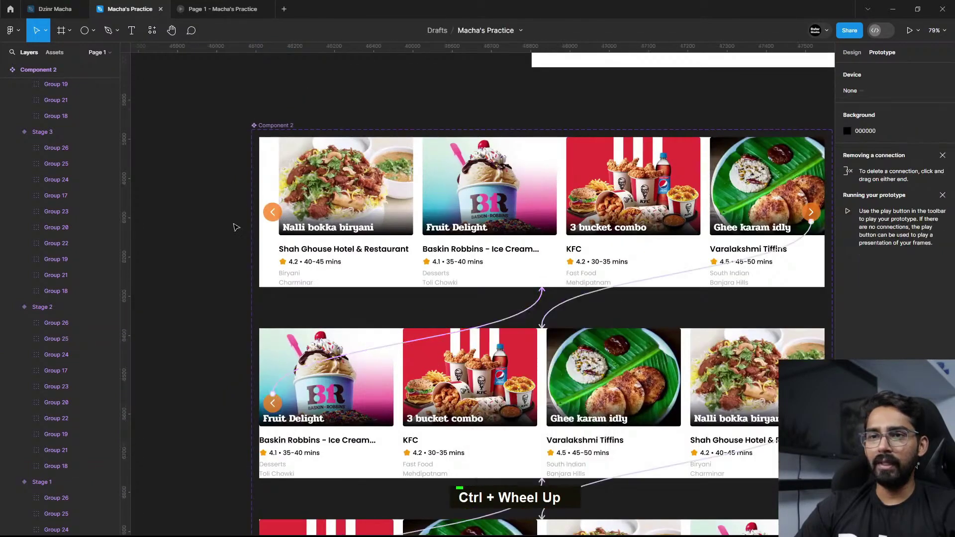
double_click(273, 213)
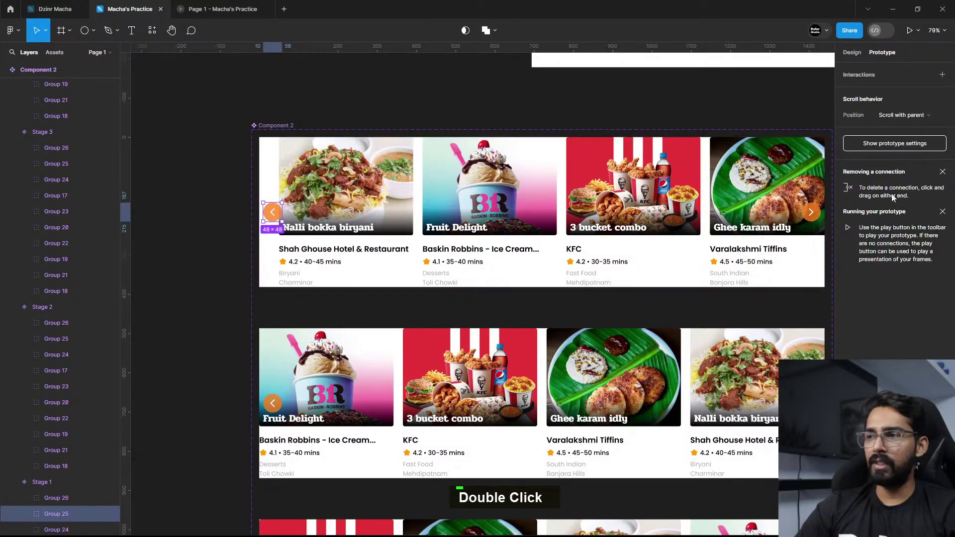
click(852, 53)
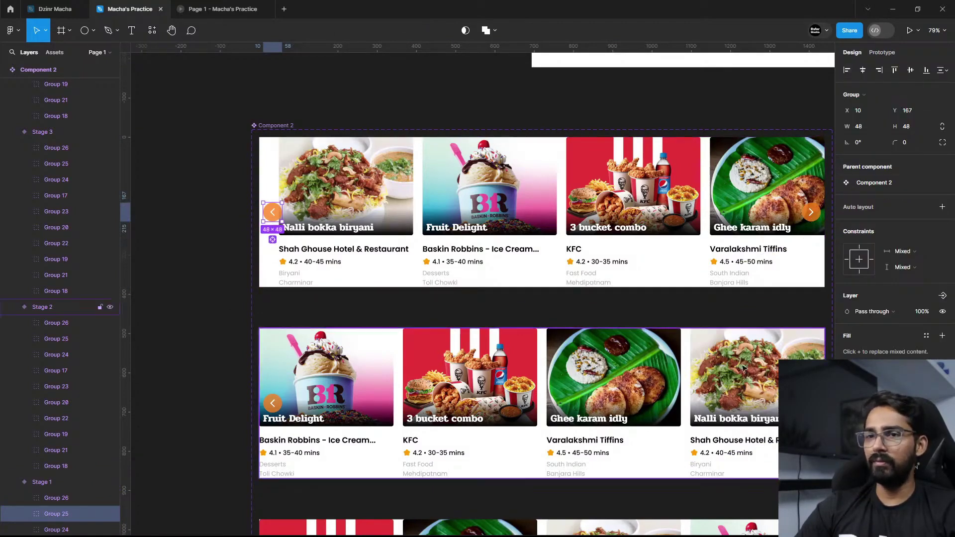
text(0)
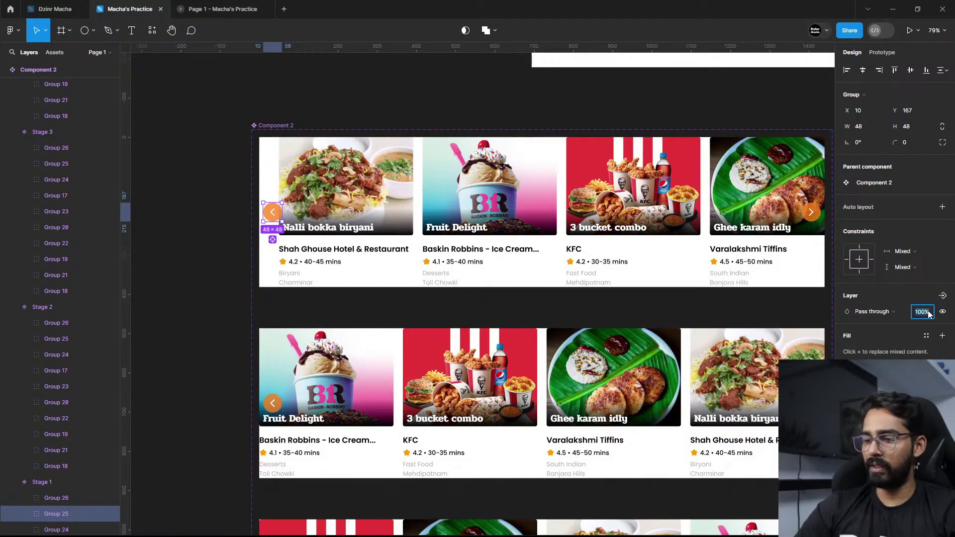
key(Return)
click(367, 313)
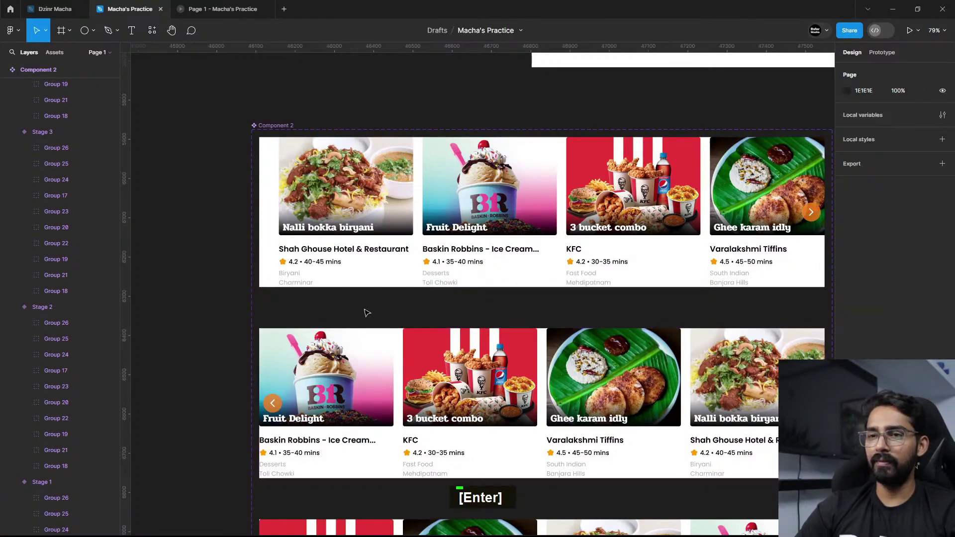
Step: Hide the forward arrow in Stage 5 of Component 2 by setting its layer opacity to 0%
scroll(362, 314, down, 10)
scroll(344, 358, right, 5)
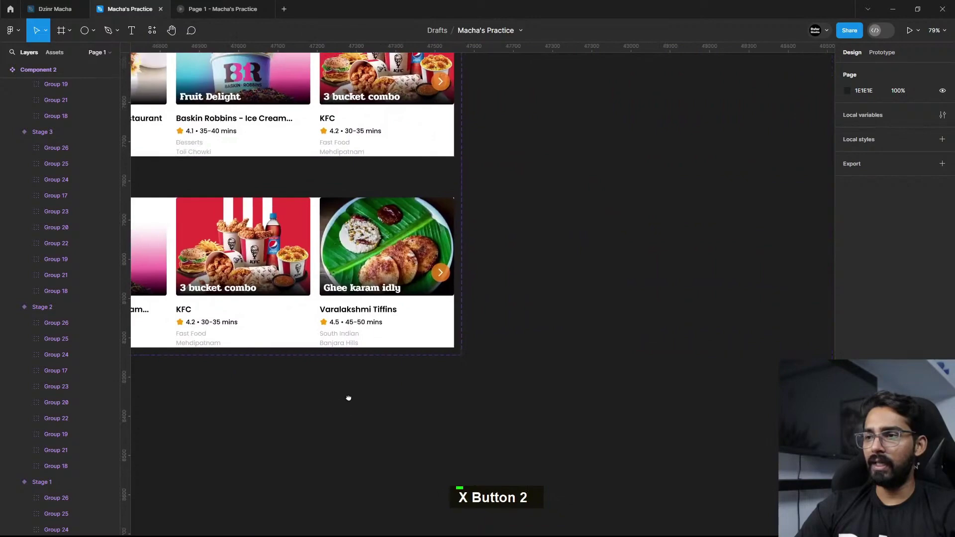
double_click(441, 276)
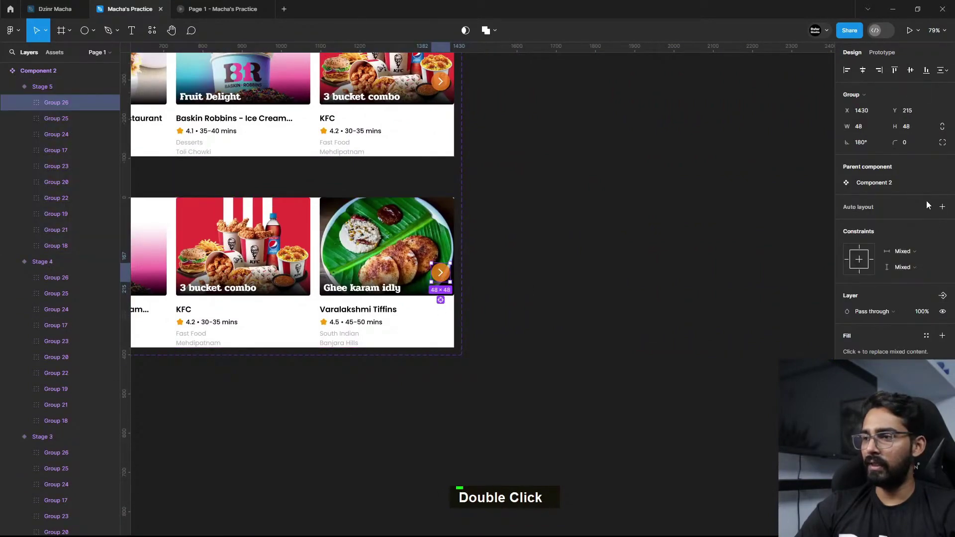
text(0)
key(Return)
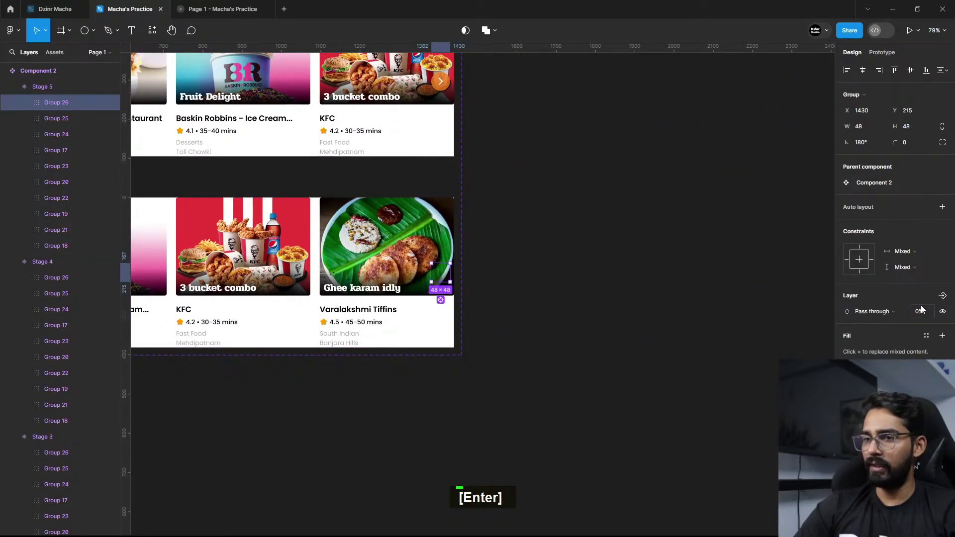
click(541, 283)
Step: Examine the "Top dishes of your location" section in the food delivery page, Frame 12
scroll(619, 269, up, 3)
ctrl+scroll(614, 267, down, 5)
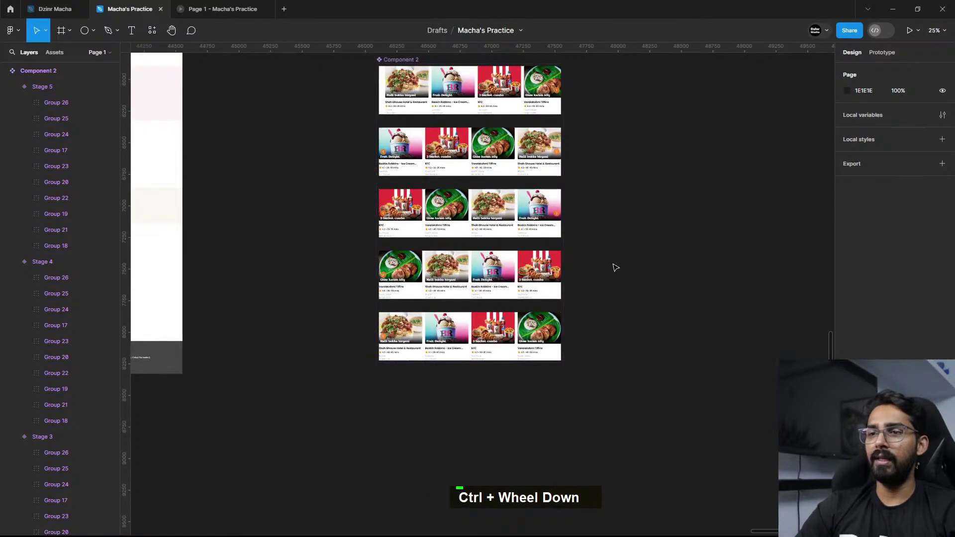
scroll(616, 268, up, 2)
scroll(616, 268, up, 1)
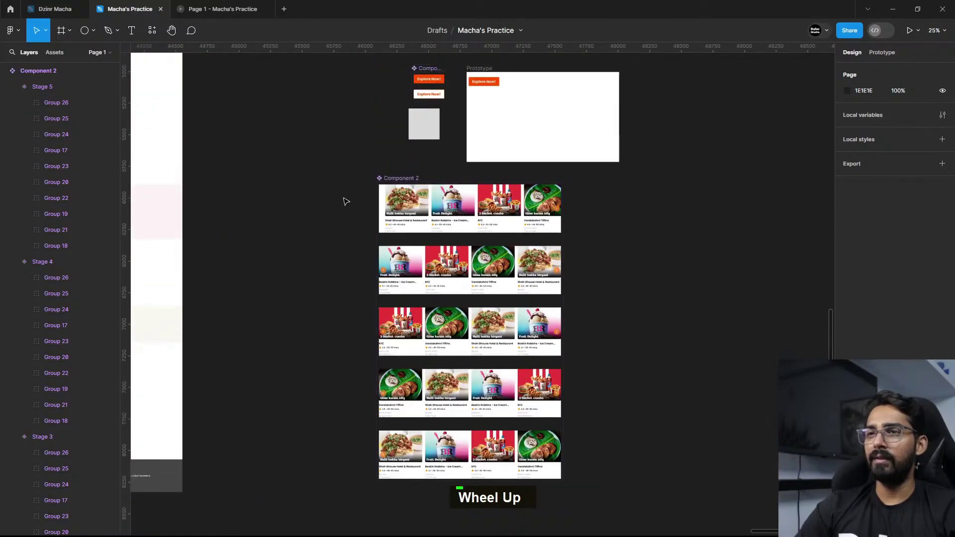
scroll(433, 284, left, 3)
ctrl+scroll(546, 226, up, 2)
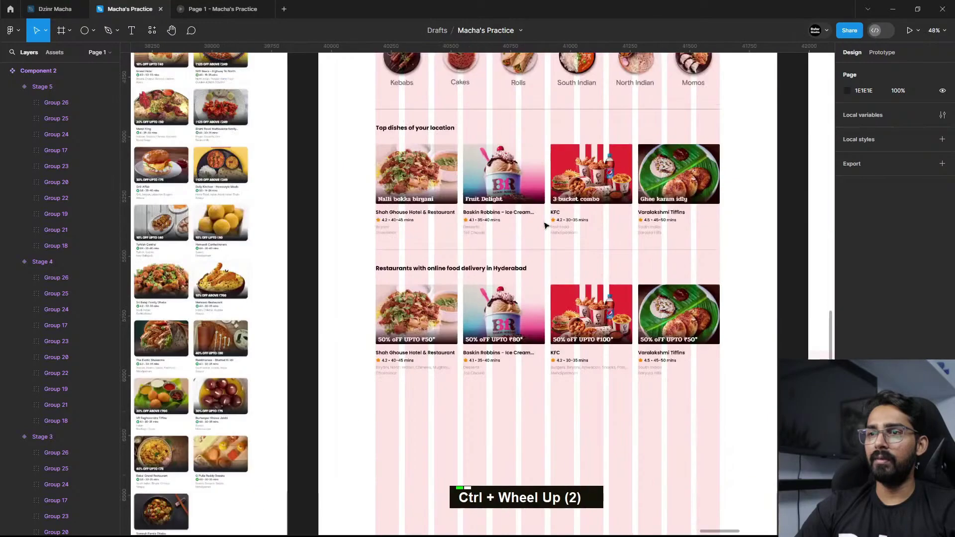
ctrl+scroll(546, 226, up, 1)
ctrl+scroll(355, 275, up, 4)
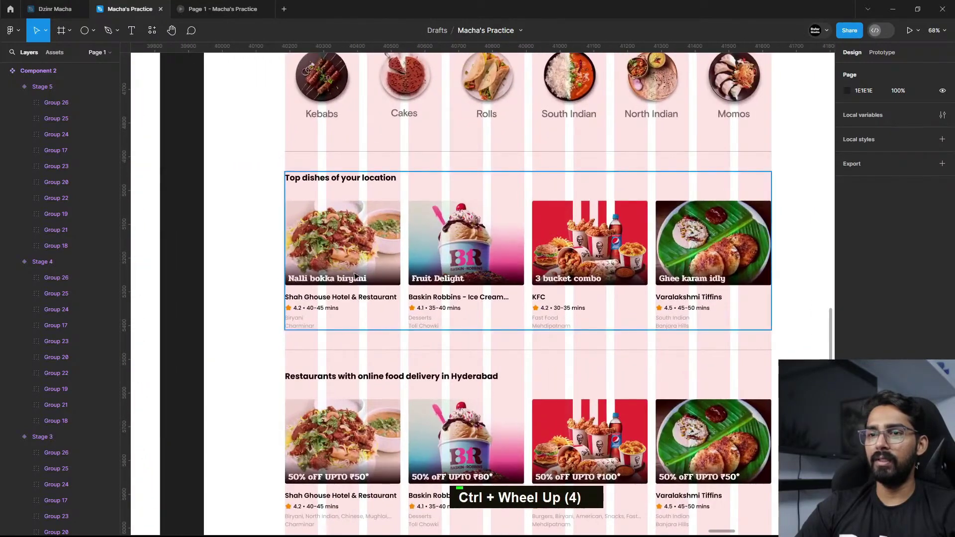
scroll(462, 280, right, 1)
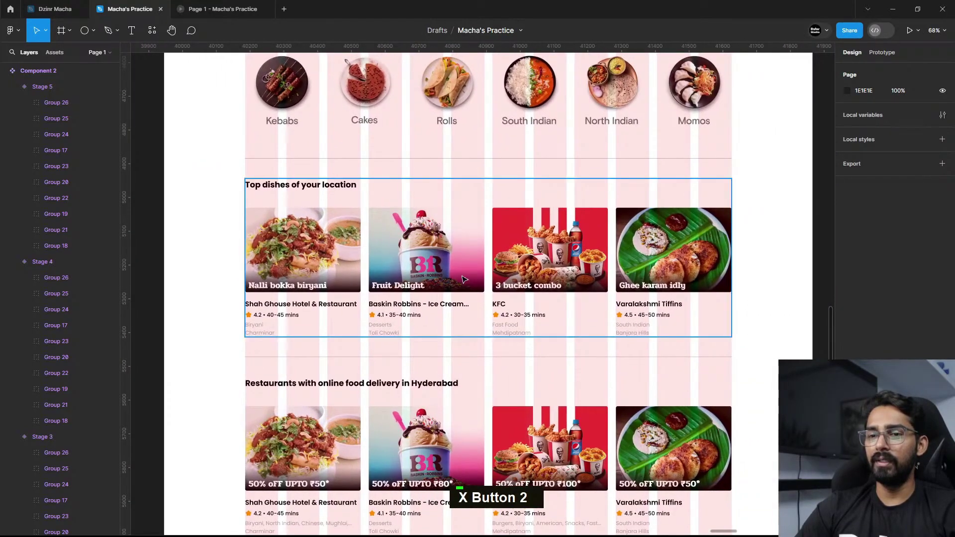
Step: Try to delete the four dish cards in the "Top dishes of your location" section
double_click(315, 264)
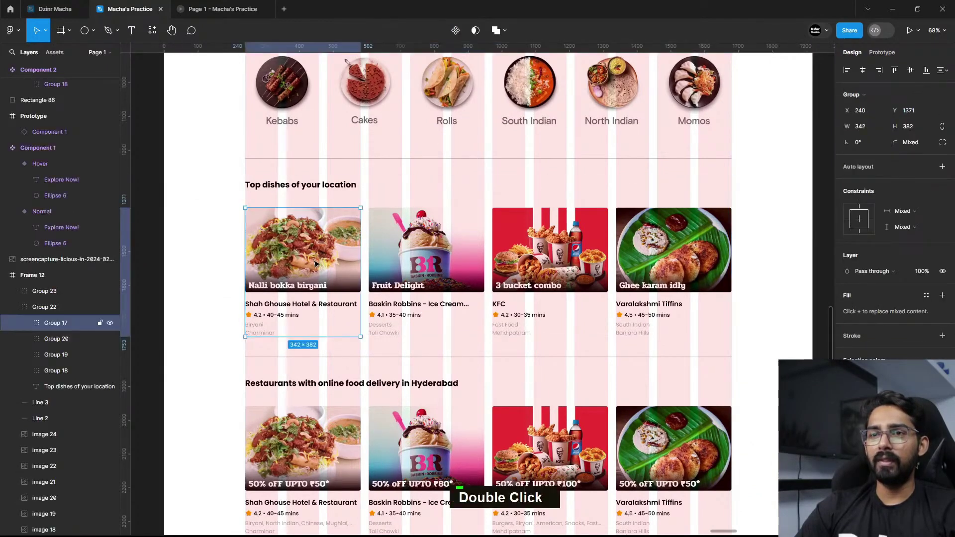
shift+click(427, 248)
shift+click(540, 252)
shift+click(657, 258)
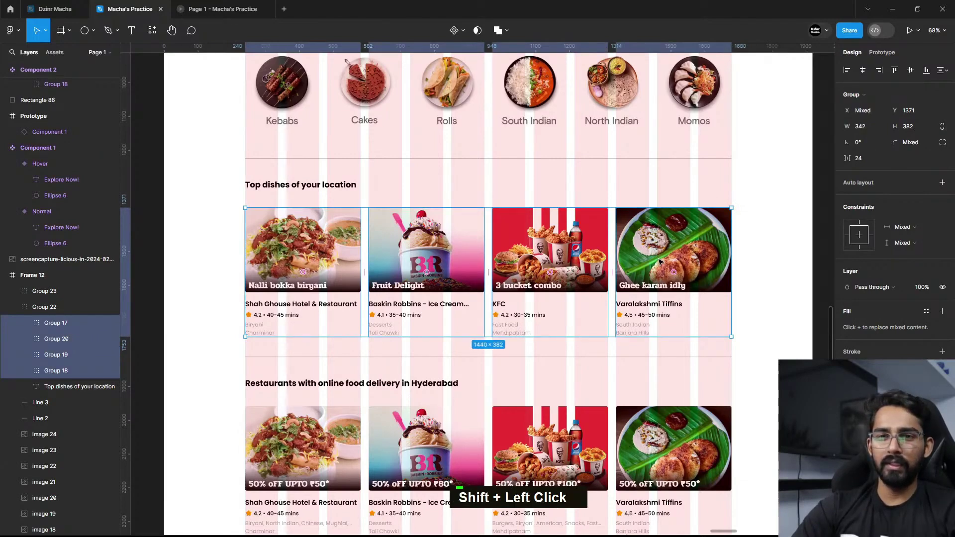
key(Delete)
key(ctrl+z)
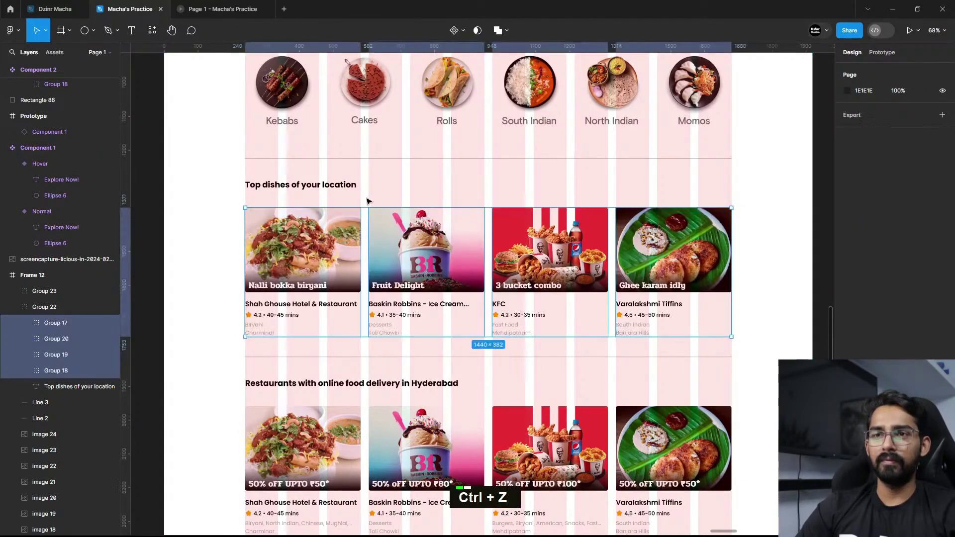
Step: Delete the four dish cards below the "Top dishes of your location" heading, keeping the heading itself
click(321, 188)
shift+click(328, 228)
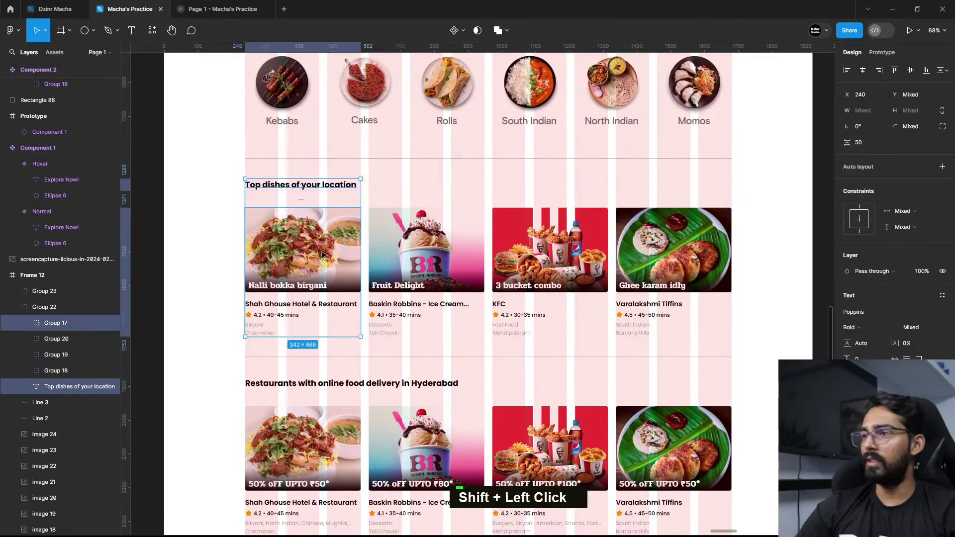
shift+click(301, 185)
shift+click(426, 254)
shift+click(550, 254)
shift+click(683, 272)
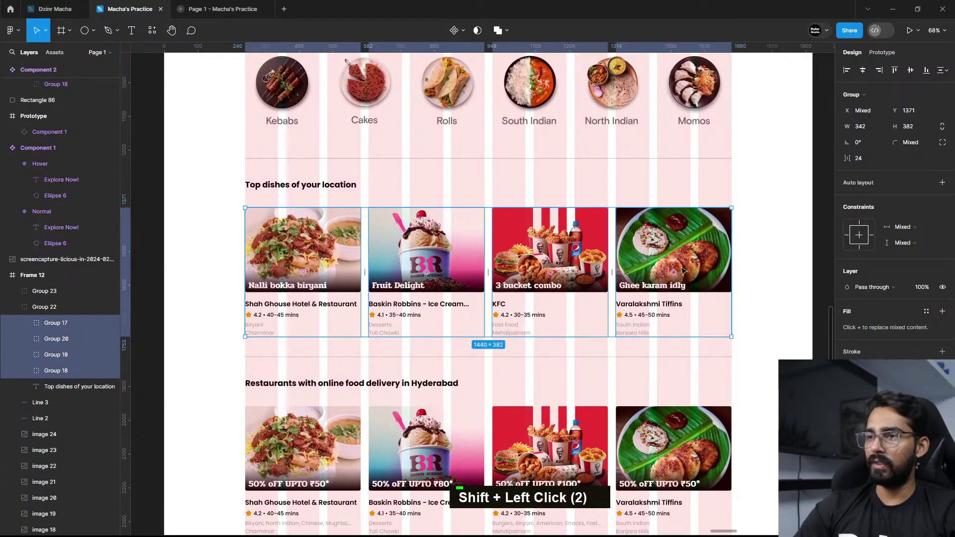
key(Delete)
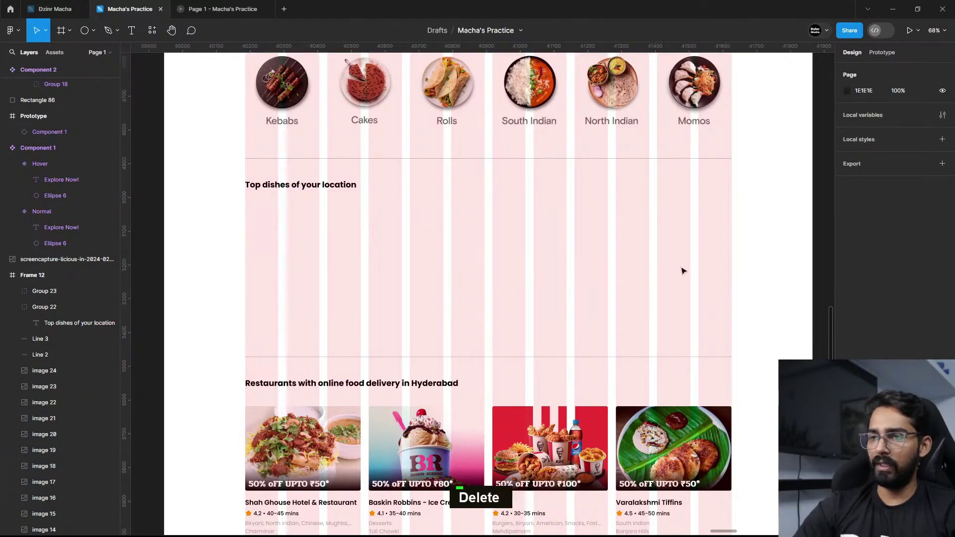
Step: Insert an instance of Component 2 below the "Top dishes of your location" heading, aligned with the heading's left edge
click(51, 54)
click(44, 185)
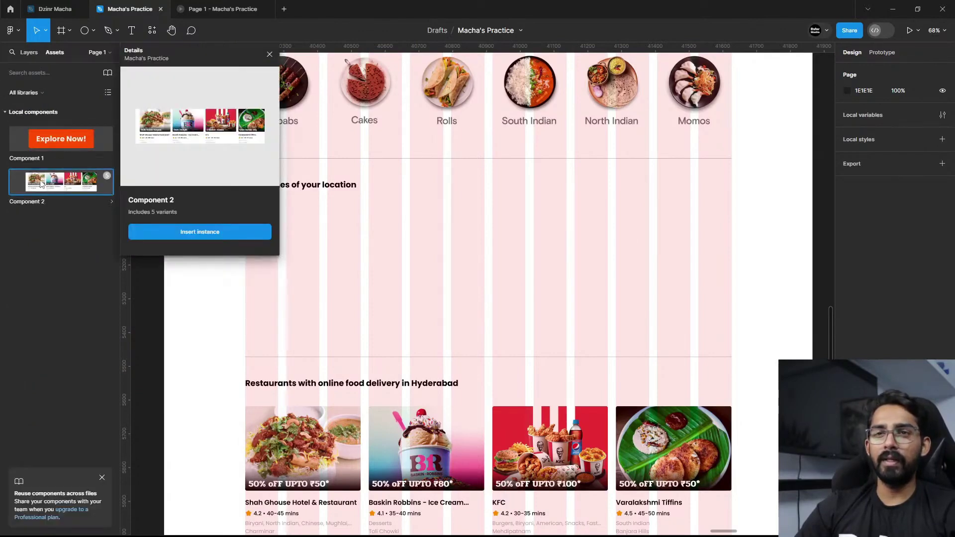
drag(42, 184, 377, 276)
drag(321, 262, 331, 252)
Step: Set the vertical spacing between the "Top dishes of your location" heading and the Component 2 instance to 50
shift+click(266, 184)
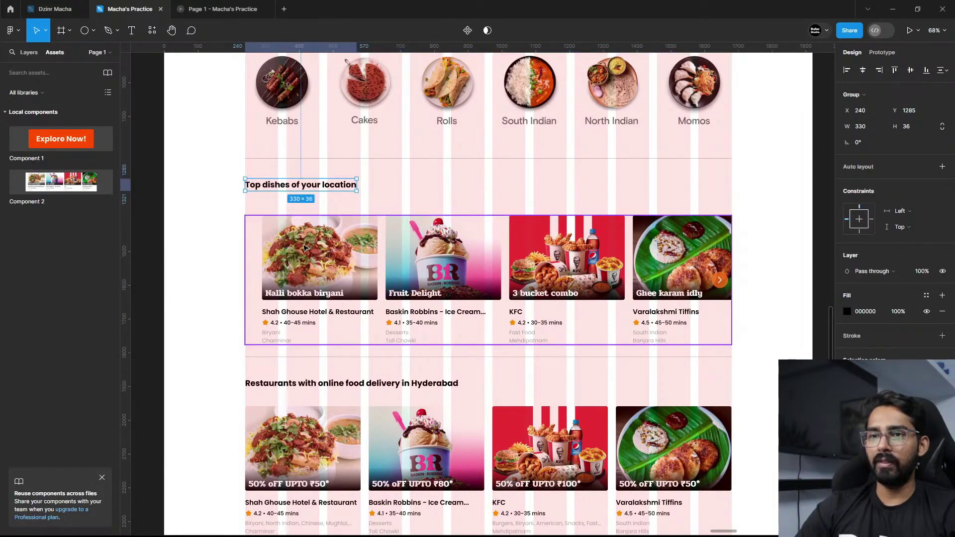
text(50)
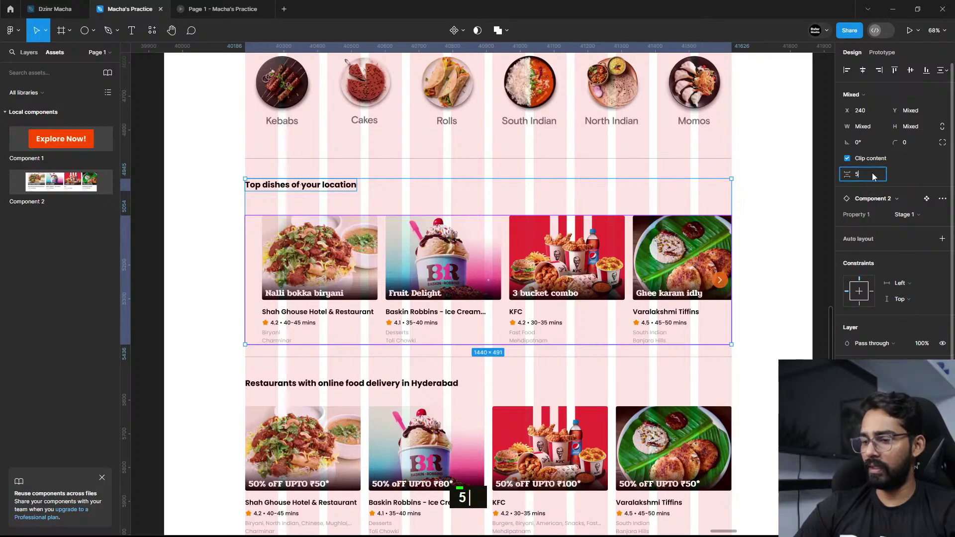
key(Return)
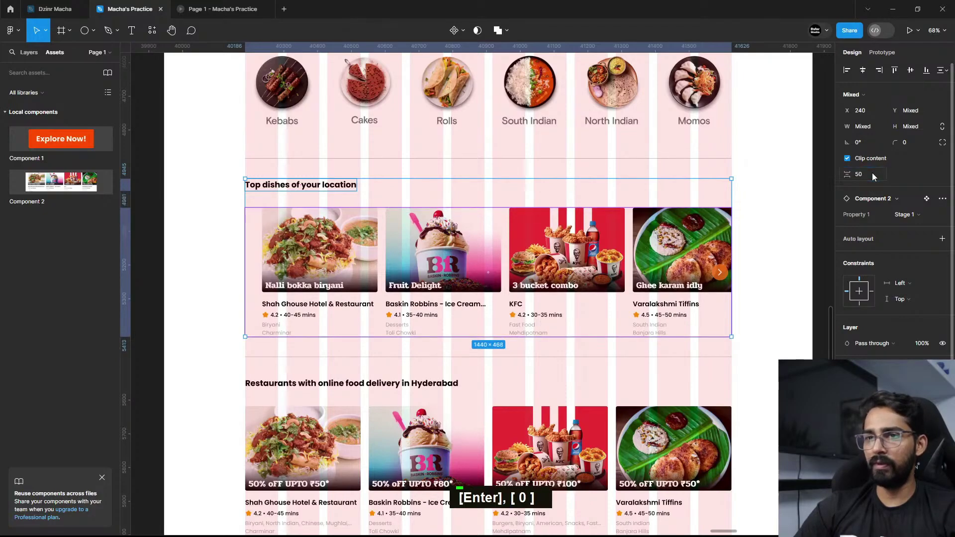
Step: Move the Component 2 instance into Group 22, directly beneath the "Top dishes of your location" text layer
click(34, 54)
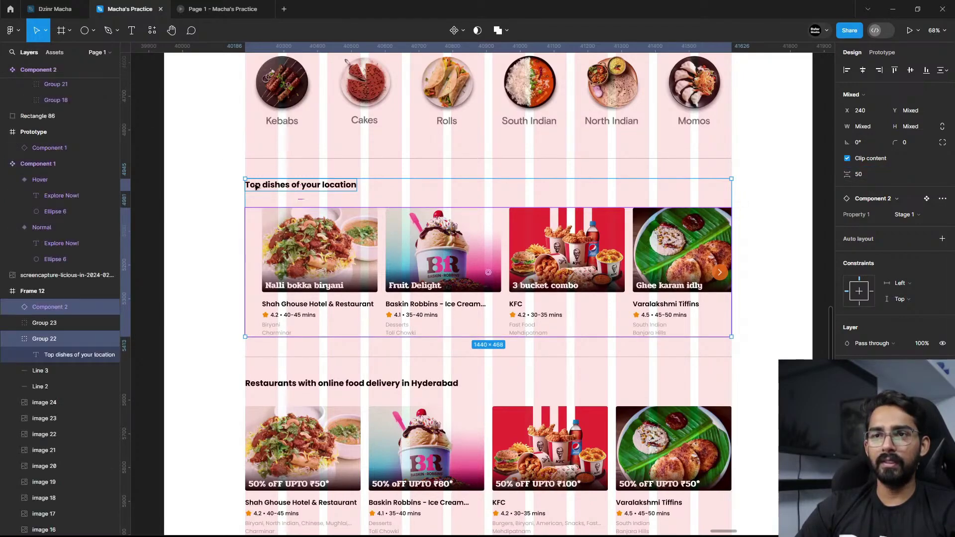
click(283, 193)
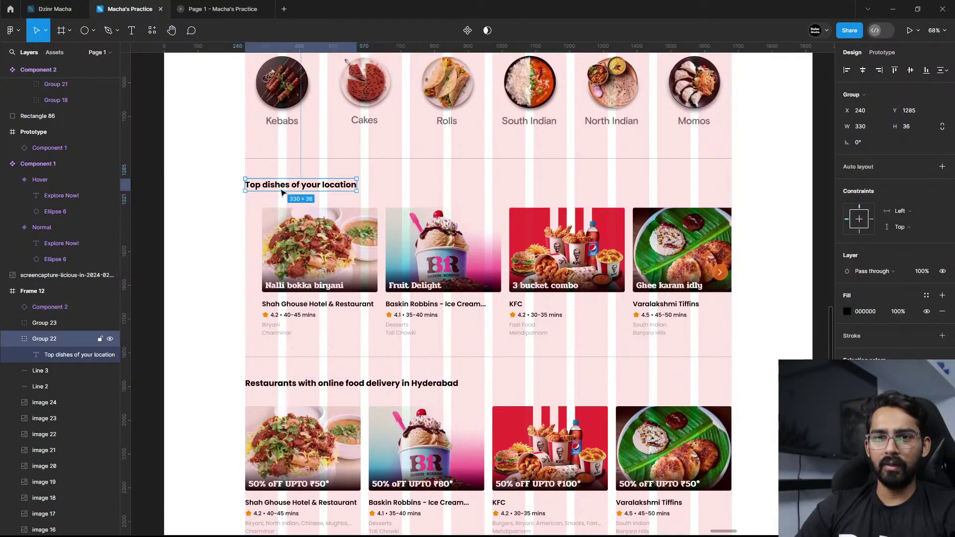
drag(57, 307, 61, 363)
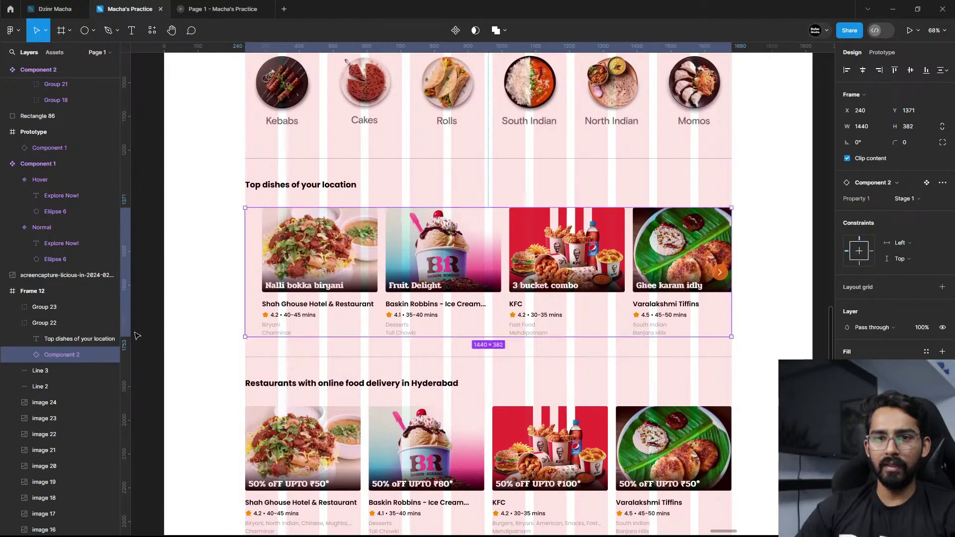
Step: Switch to the prototype preview and bring the "Top dishes of your location" carousel into view
click(174, 284)
scroll(177, 288, down, 5)
scroll(245, 305, up, 6)
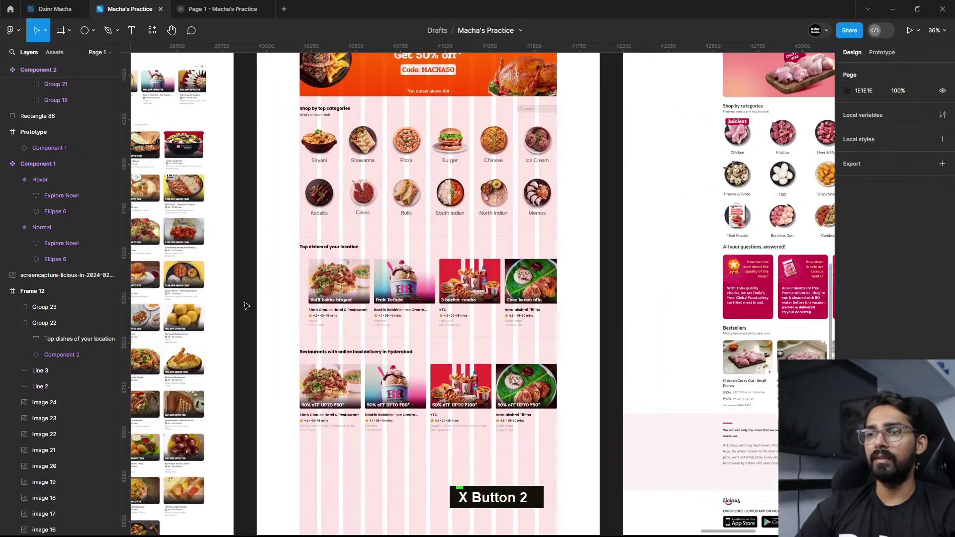
click(219, 9)
click(253, 130)
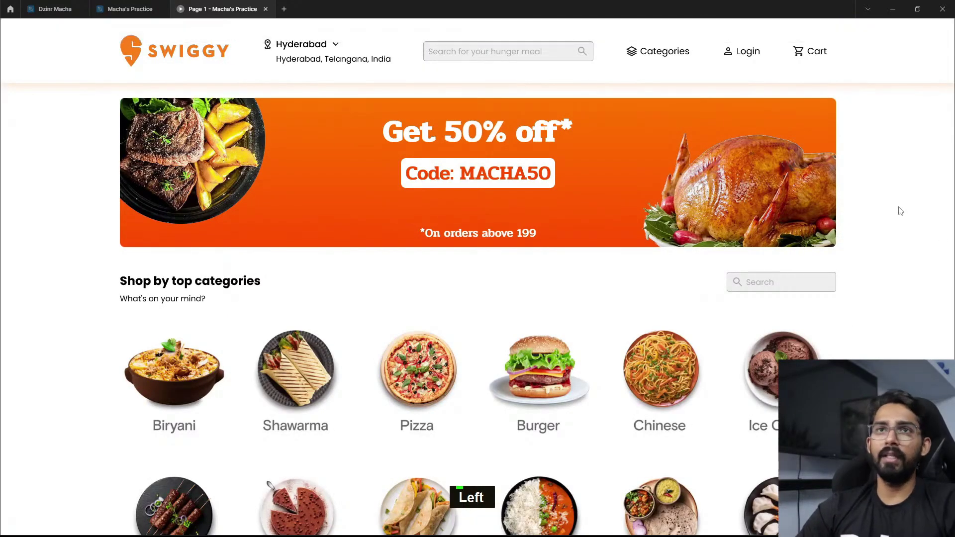
scroll(901, 218, down, 3)
scroll(901, 218, down, 7)
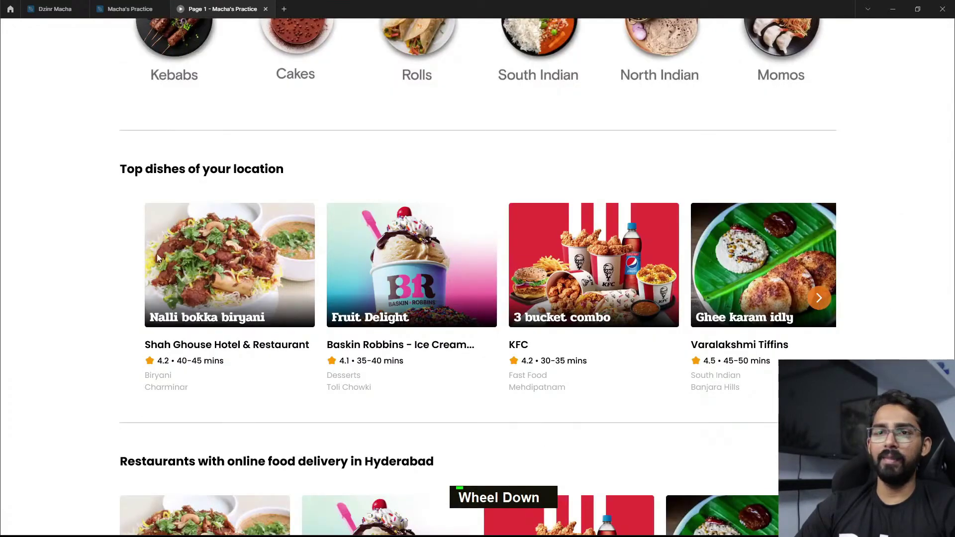
Step: Test the dish carousel's forward and back arrows, then advance it through every stage to the last one
click(819, 298)
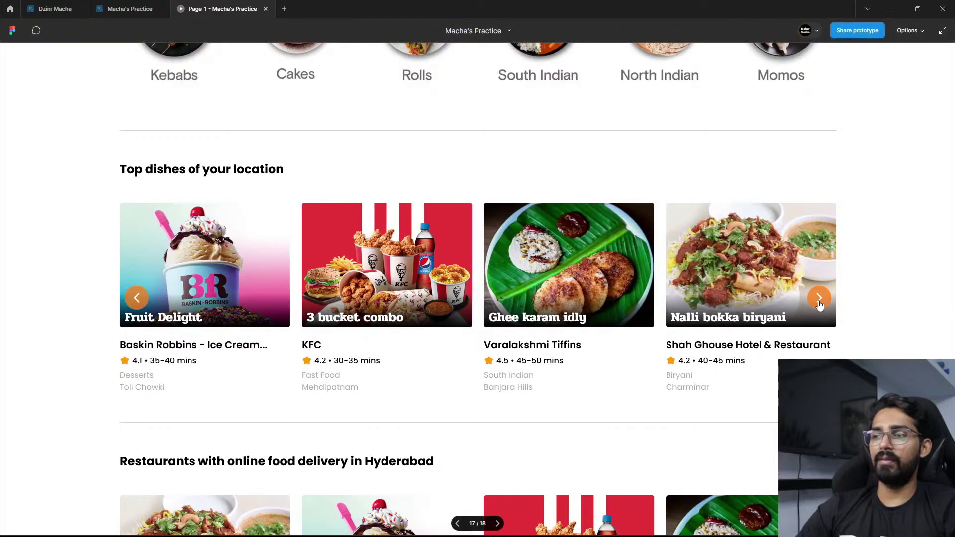
click(144, 302)
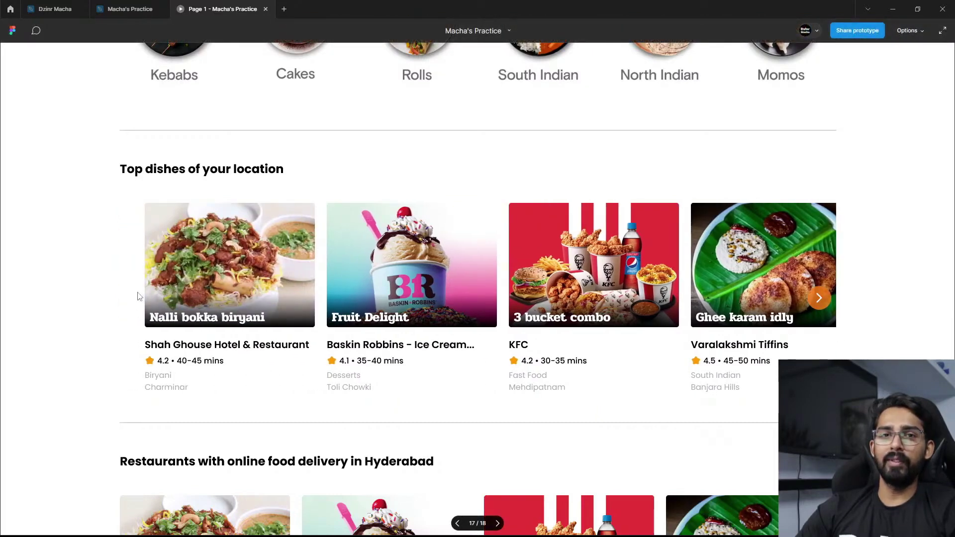
click(820, 305)
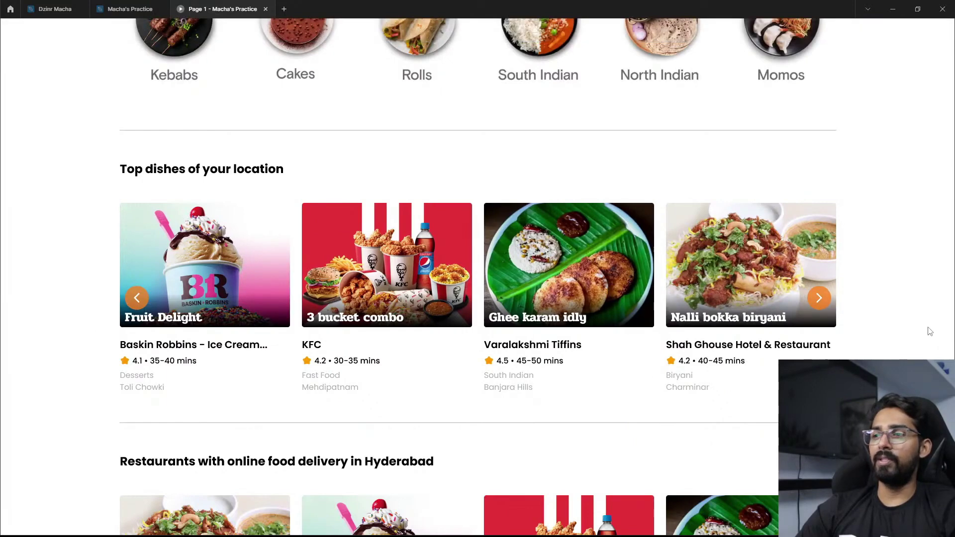
click(820, 301)
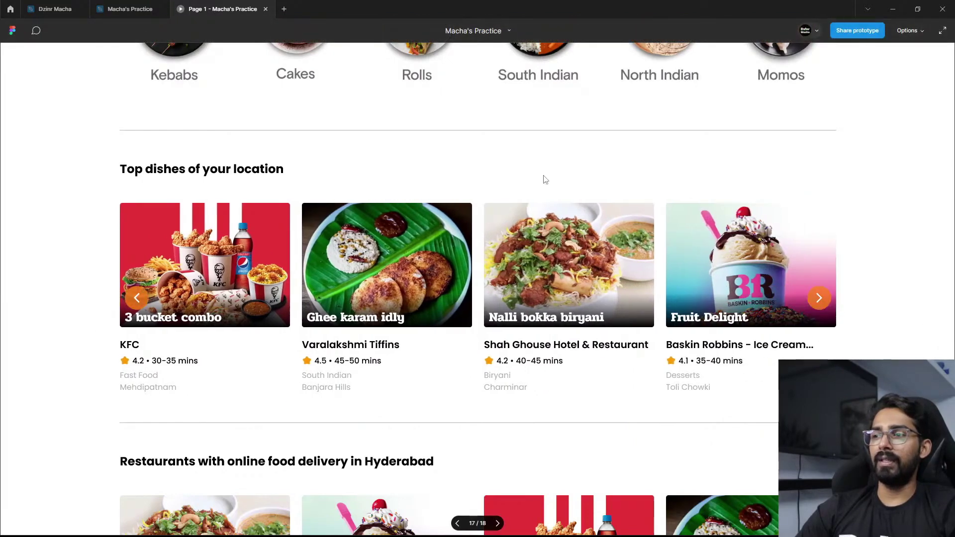
click(819, 299)
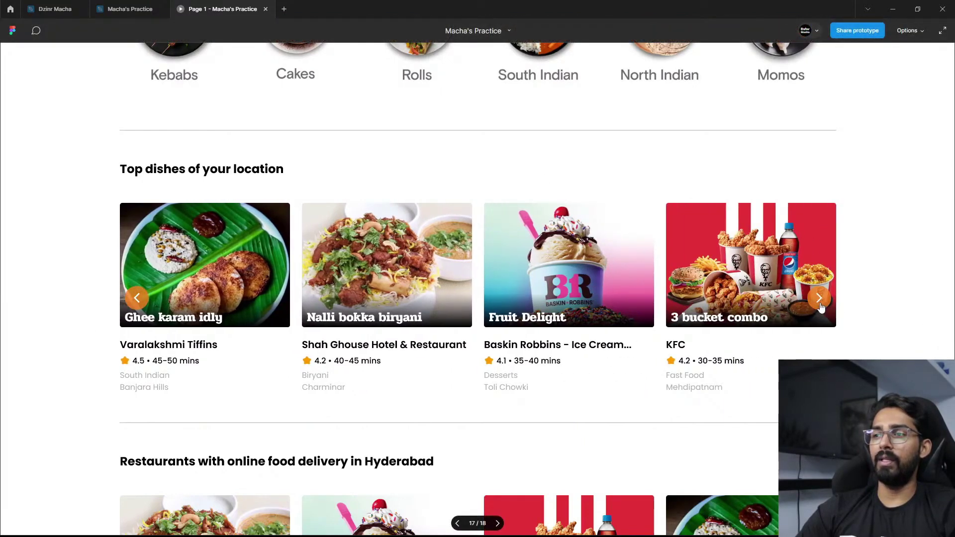
click(820, 300)
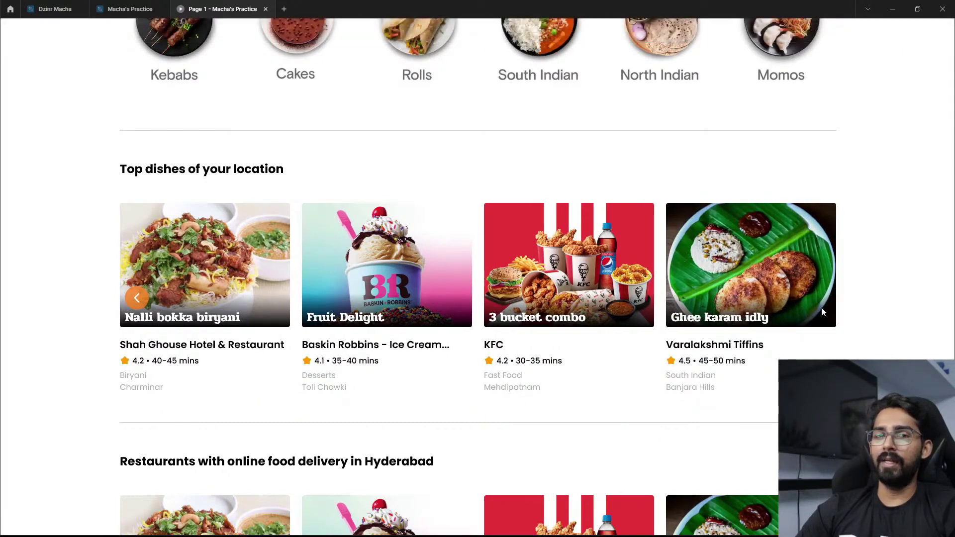
Step: Return the dish carousel to its first stage, replay two stages forward and back, and review the page section below
click(135, 297)
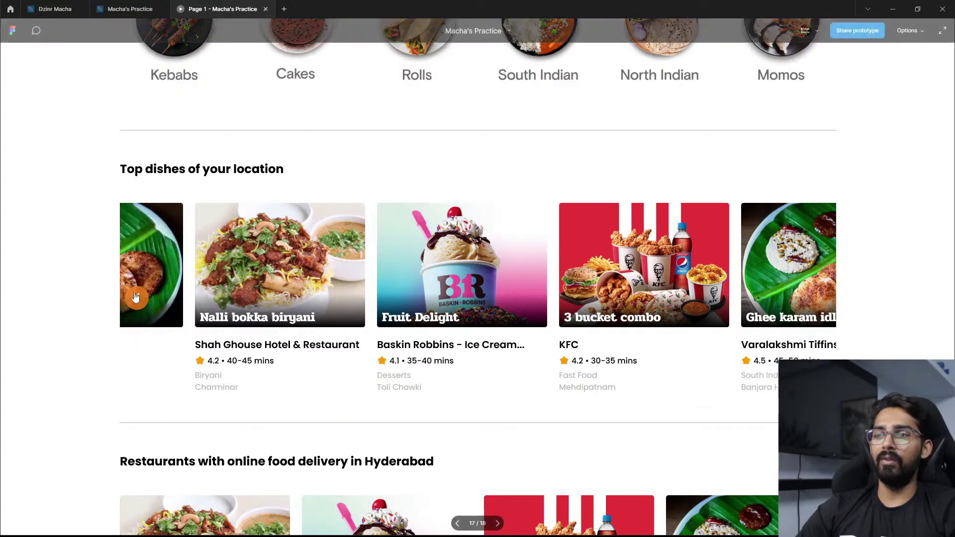
click(135, 297)
click(135, 298)
click(135, 297)
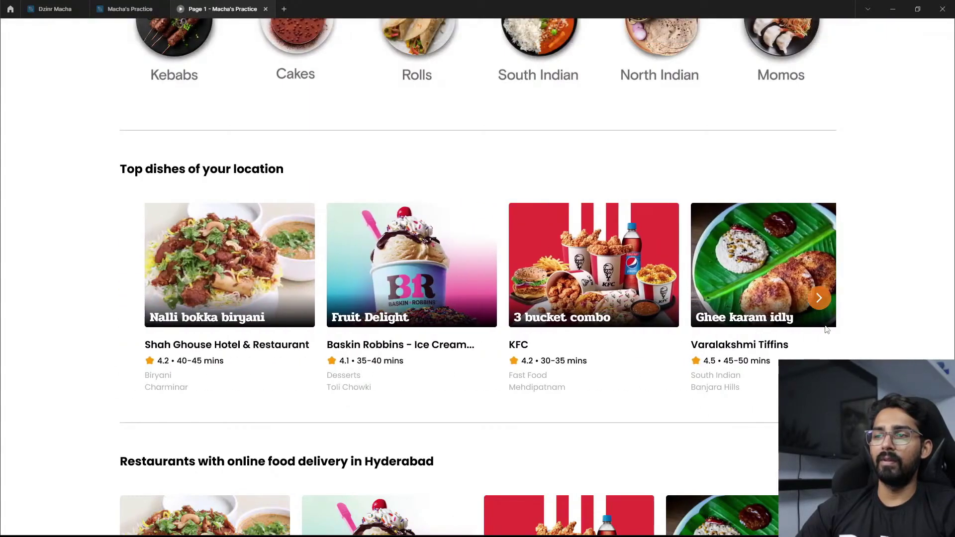
click(819, 298)
click(818, 298)
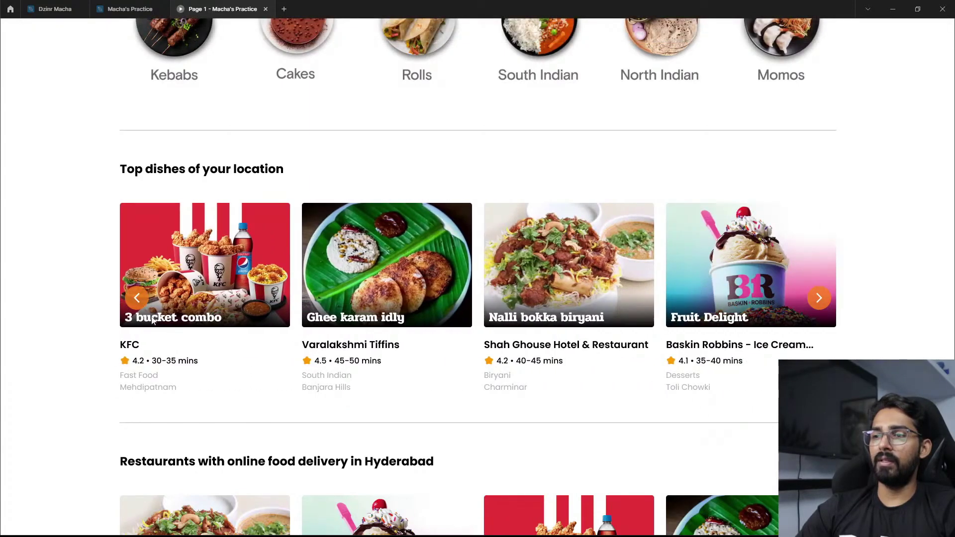
click(136, 299)
click(136, 299)
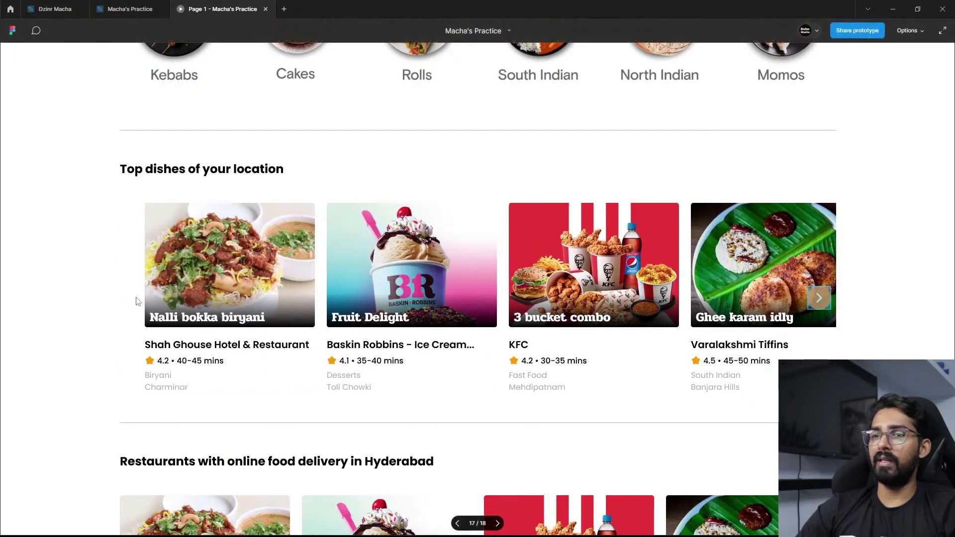
scroll(879, 284, down, 2)
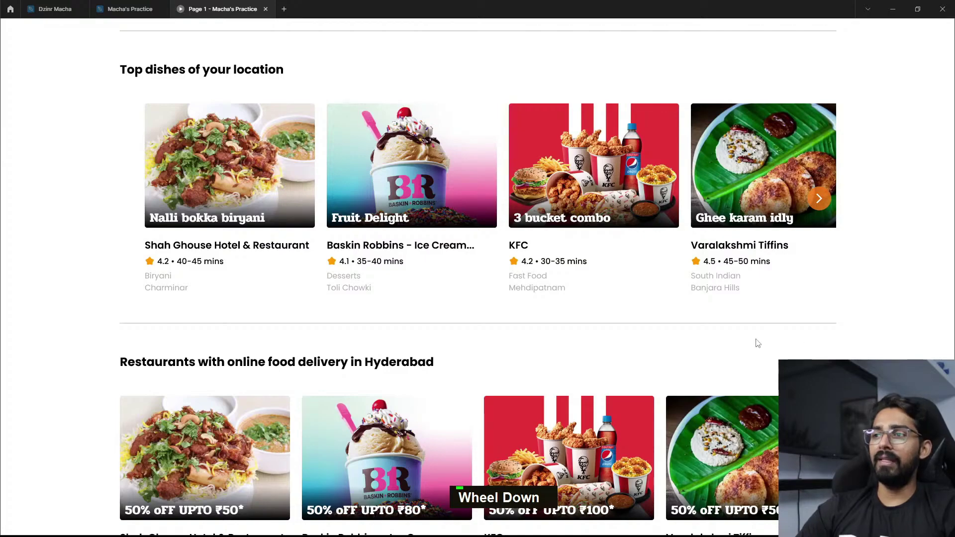
scroll(758, 343, down, 5)
scroll(452, 296, up, 5)
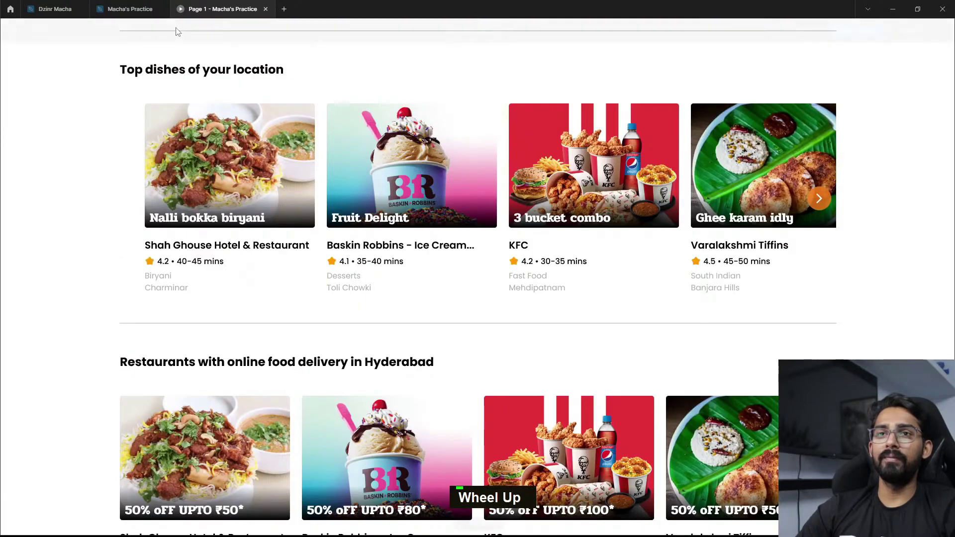
Step: Return to the design file and copy the Search group from Frame 12's top navigation to the empty canvas above Component 2
click(110, 4)
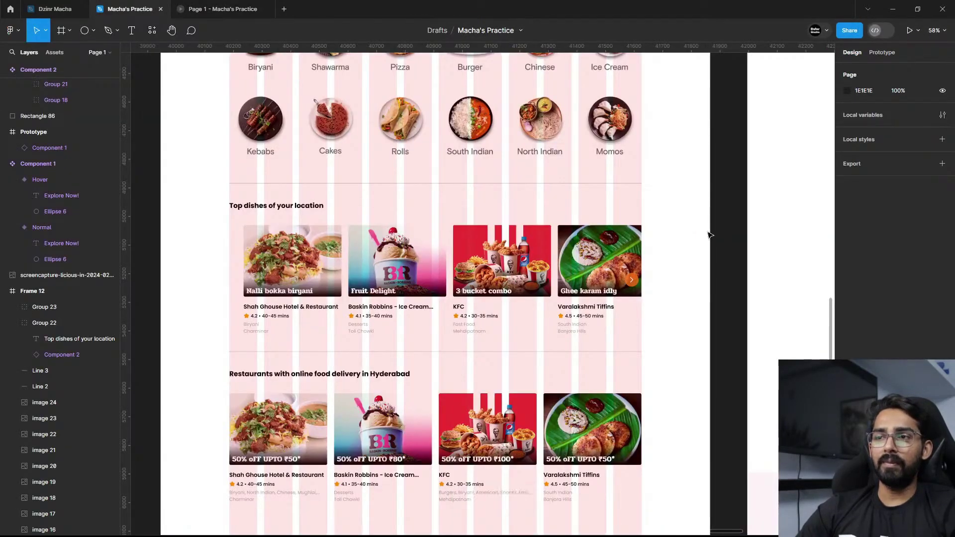
scroll(413, 436, down, 5)
double_click(438, 129)
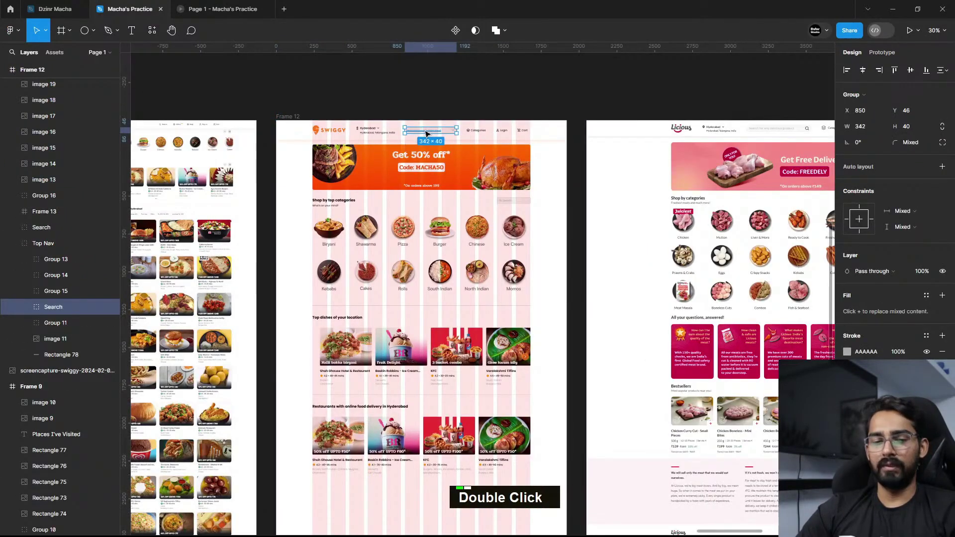
key(ctrl+c)
drag(569, 94, 226, 95)
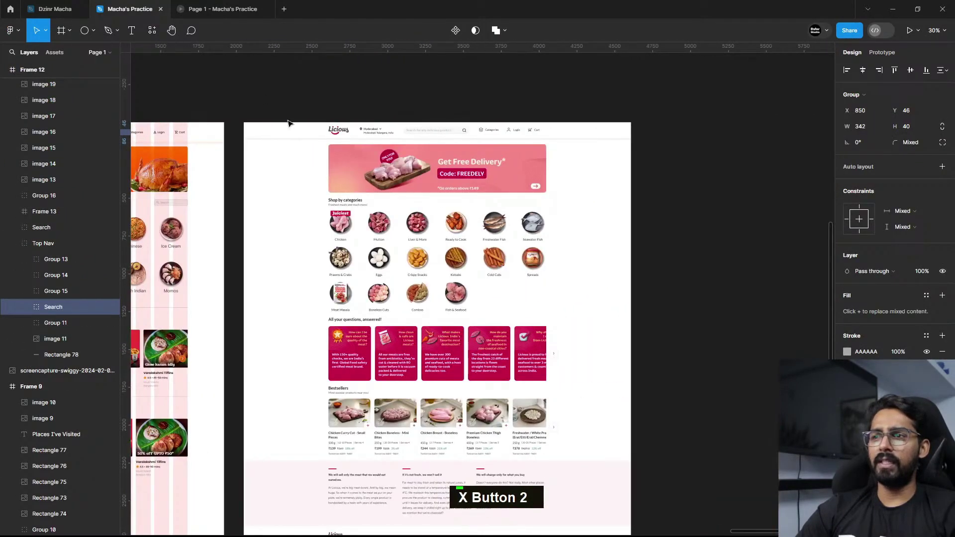
drag(675, 213, 349, 147)
drag(608, 272, 518, 241)
key(ctrl+v)
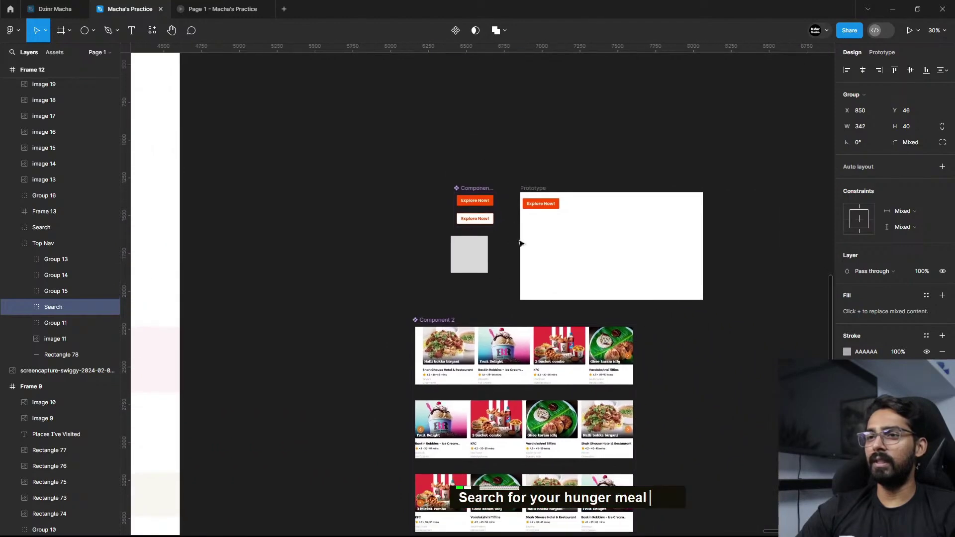
scroll(477, 290, up, 3)
scroll(476, 292, up, 6)
scroll(542, 315, down, 2)
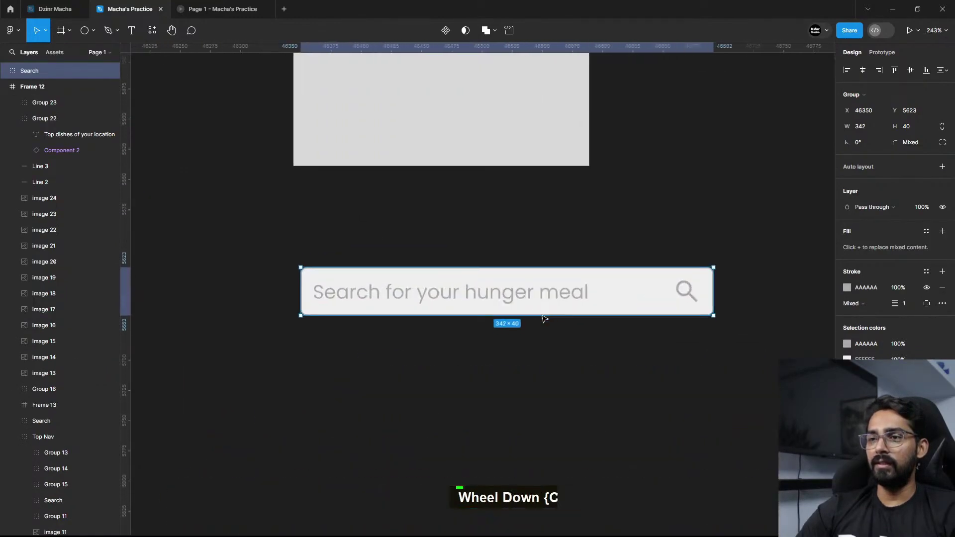
drag(573, 335, 524, 281)
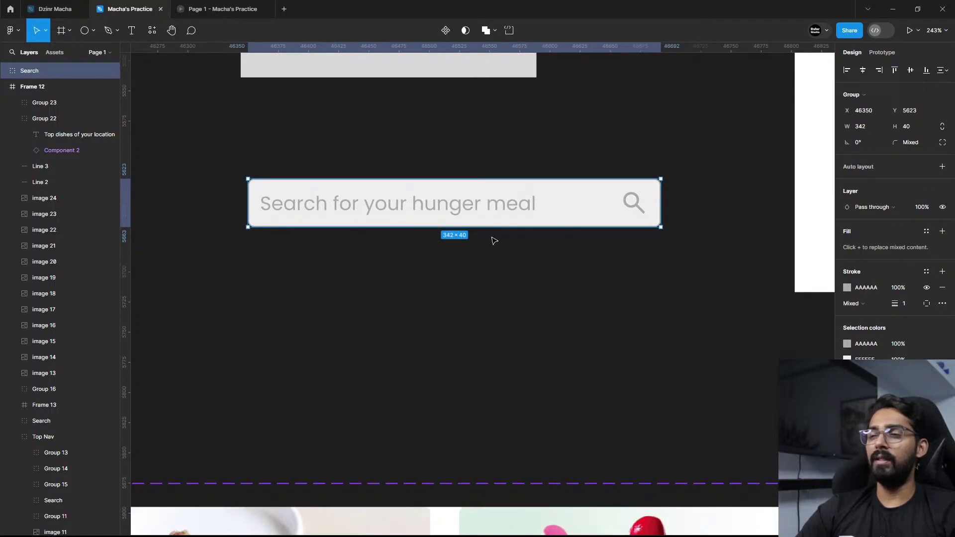
Step: Duplicate the pasted search bar directly below itself, left-aligned with a gap of 14
scroll(476, 209, down, 1)
drag(475, 196, 478, 260)
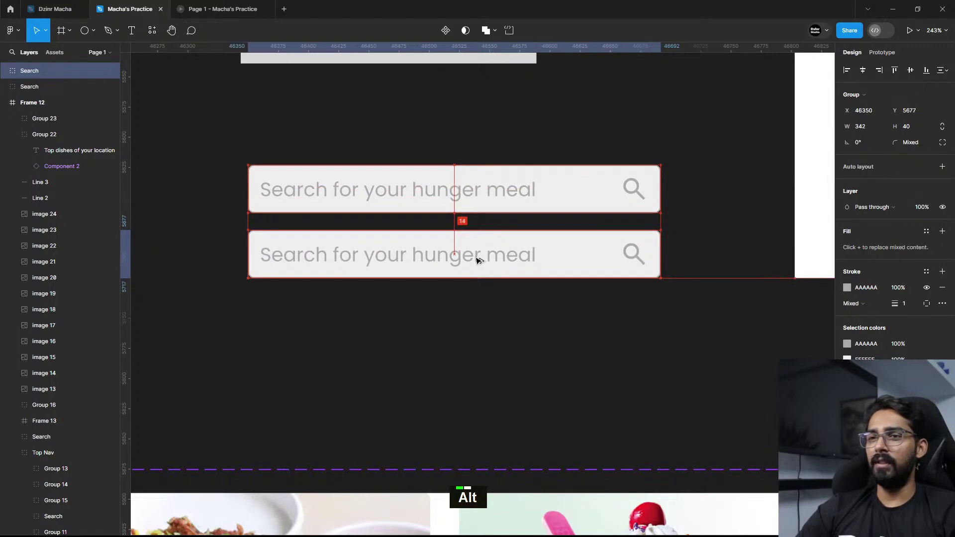
scroll(477, 259, up, 2)
key(ctrl+z)
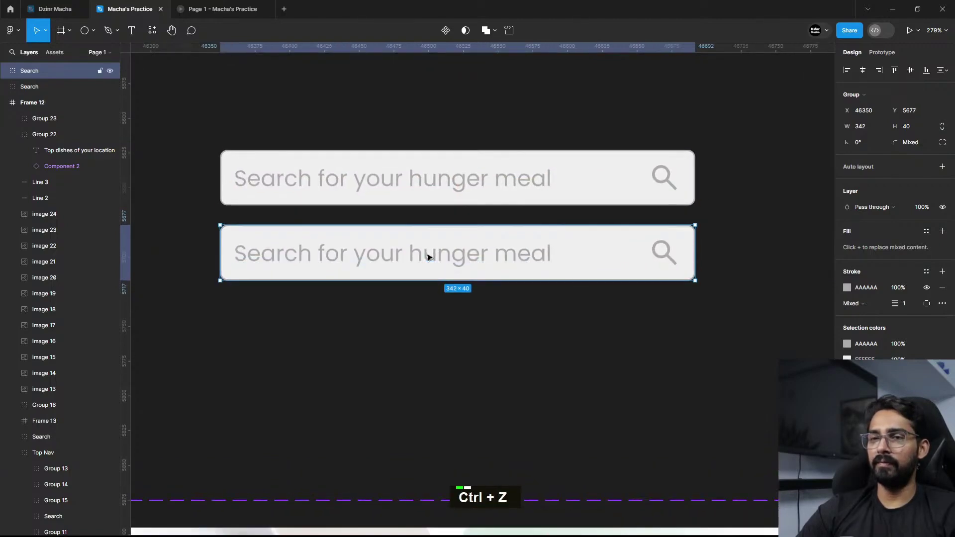
Step: Replace the placeholder text in the duplicated search bar with "Nalli Bokka Biryani"
double_click(428, 257)
text(Nalli)
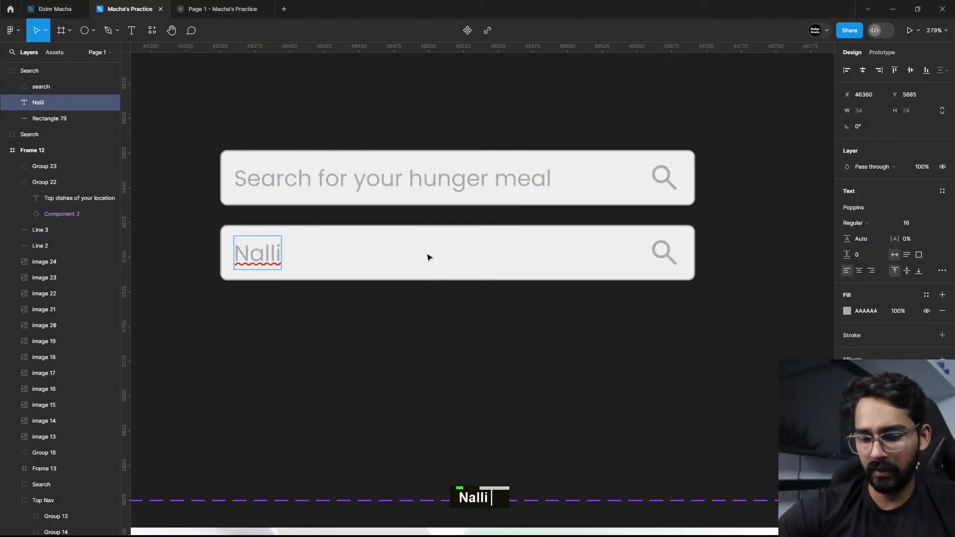
text( Bokka)
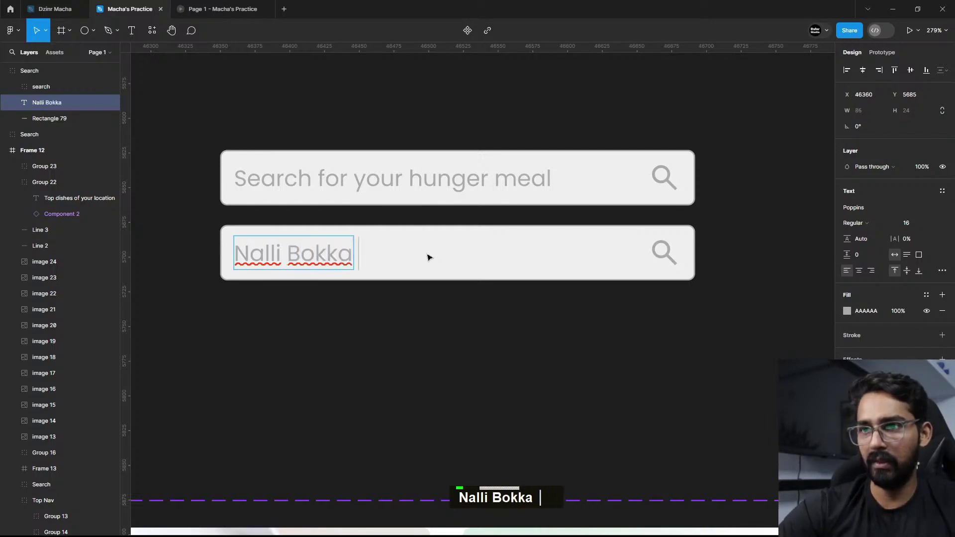
text( Biryani)
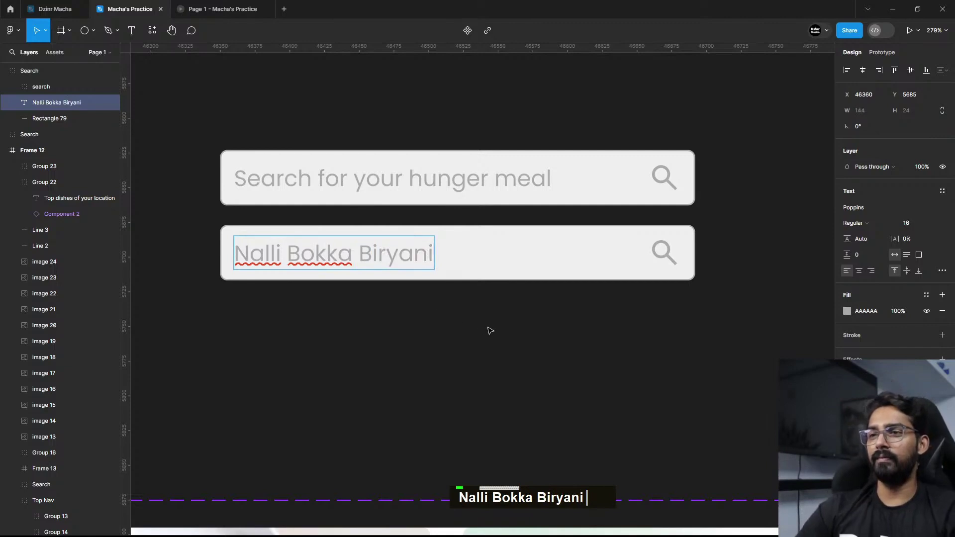
key(Escape)
scroll(488, 329, down, 1)
alt+click(488, 241)
drag(496, 291, 498, 322)
key(ctrl+z)
click(421, 257)
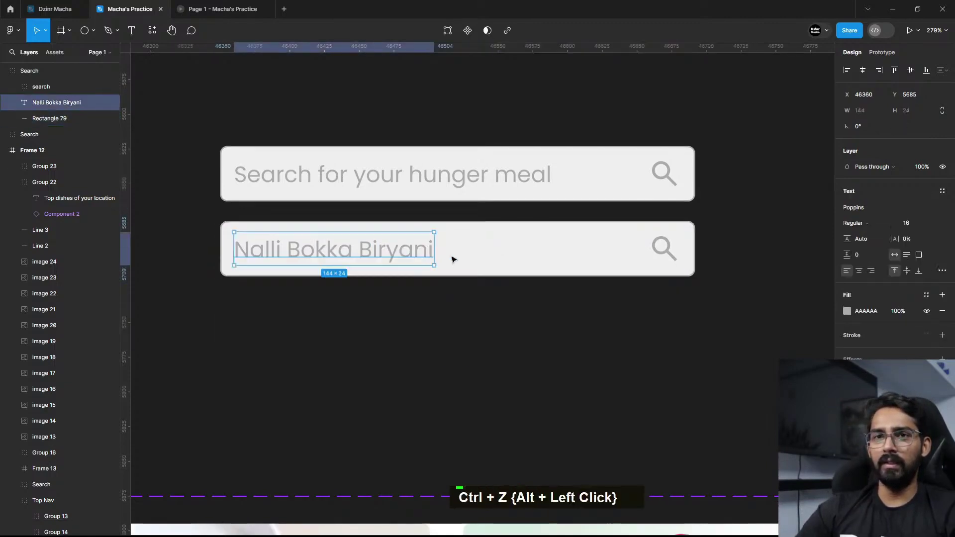
click(456, 271)
click(426, 336)
click(293, 237)
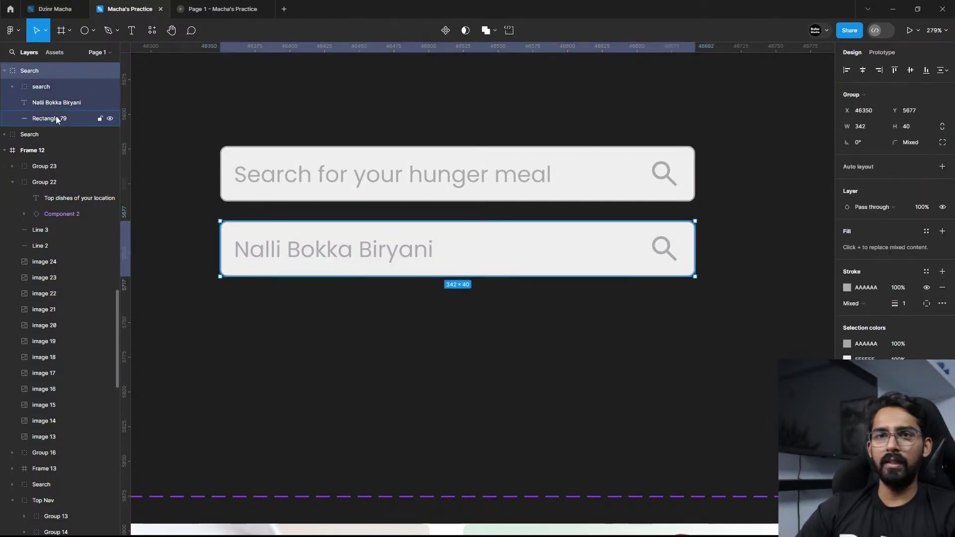
click(262, 166)
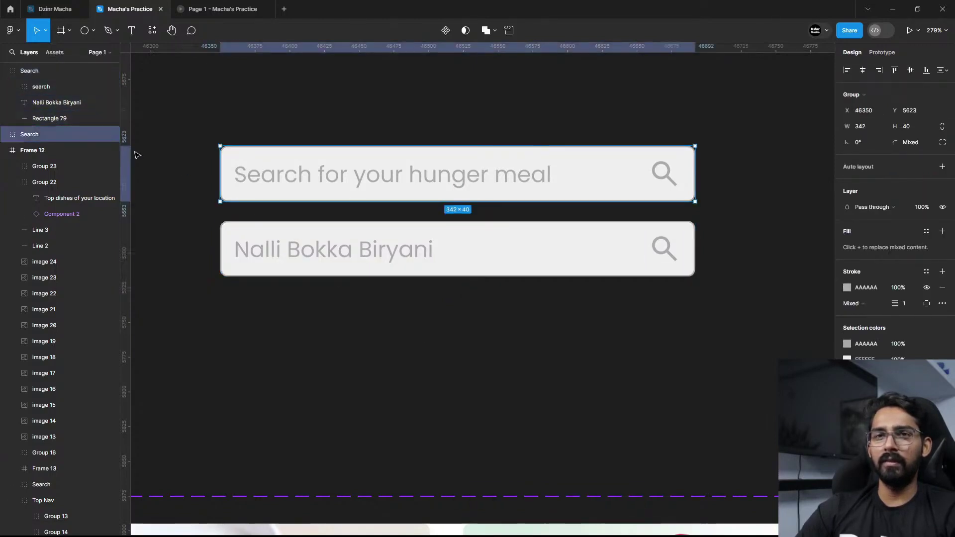
Step: Collapse the upper Search group in the layer list and duplicate the "Nalli Bokka Biryani" search bar about 14 below itself
click(5, 71)
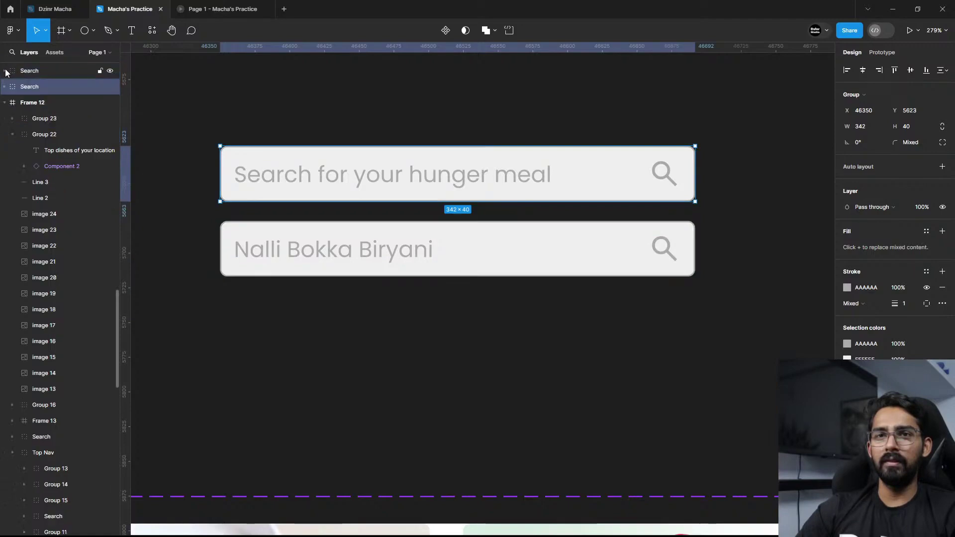
click(319, 256)
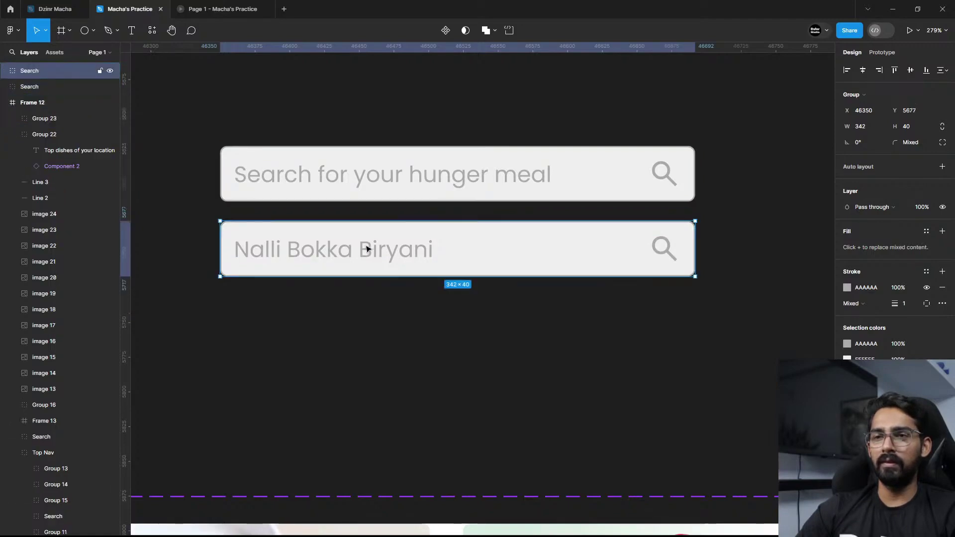
drag(368, 249, 364, 324)
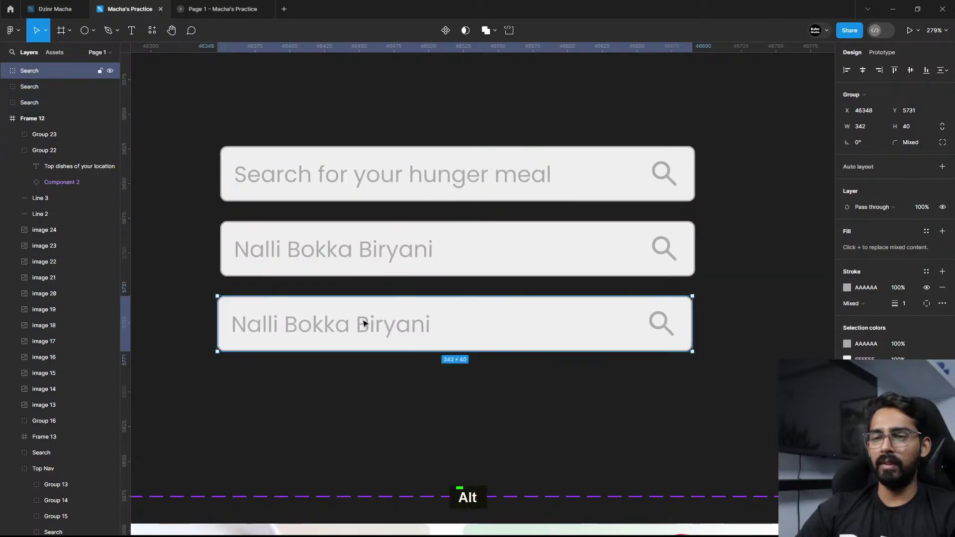
Step: Replace the dish name in the third search bar with "Kunafa"
double_click(364, 323)
double_click(363, 323)
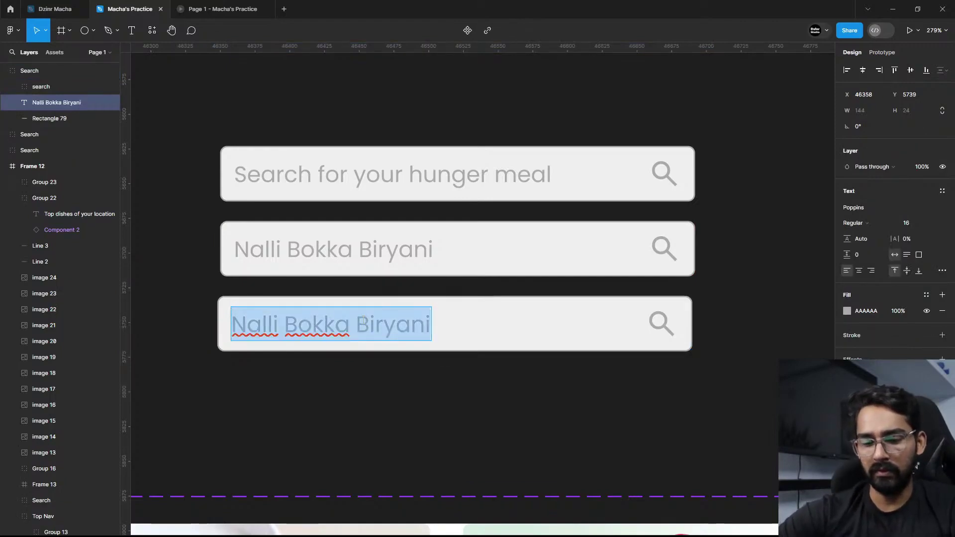
text(Kuna)
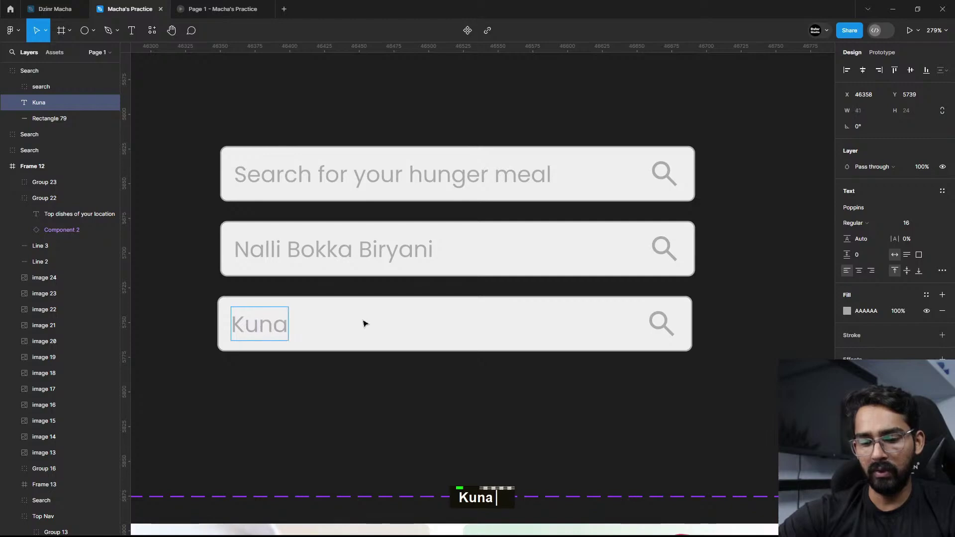
text(dfa)
key(Left)
key(Left)
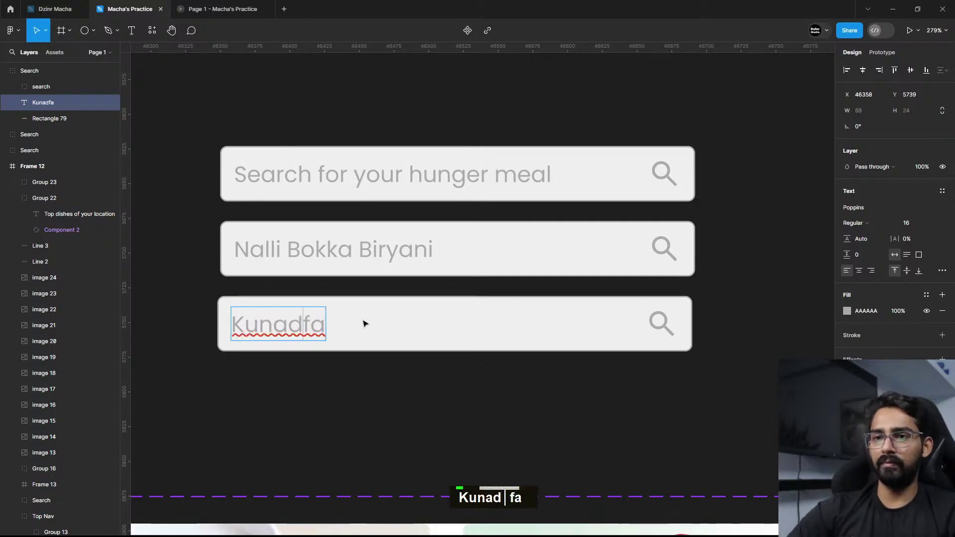
key(BackSpace)
double_click(392, 380)
Step: Select all three search bars and align their left edges
scroll(394, 381, down, 3)
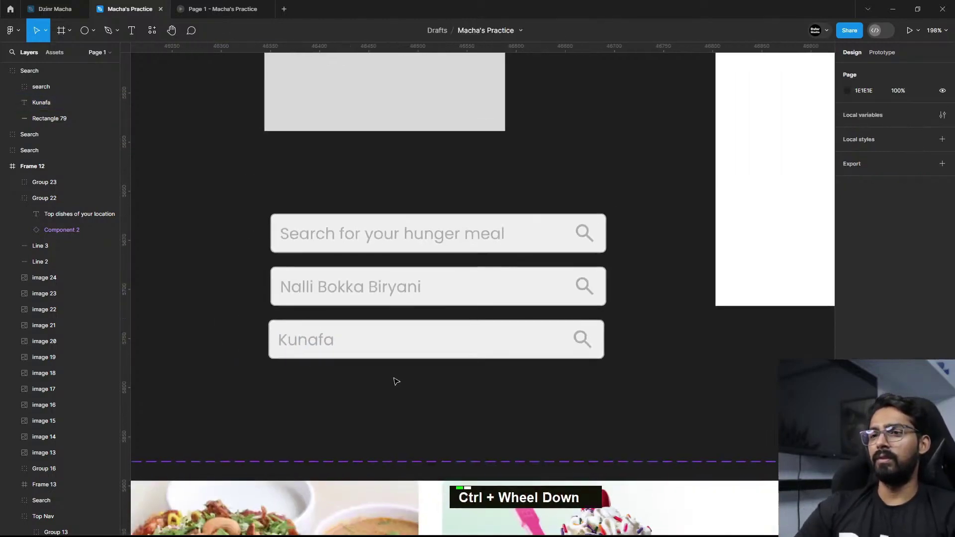
drag(229, 193, 393, 306)
drag(454, 419, 314, 239)
key(alt+a)
key(Escape)
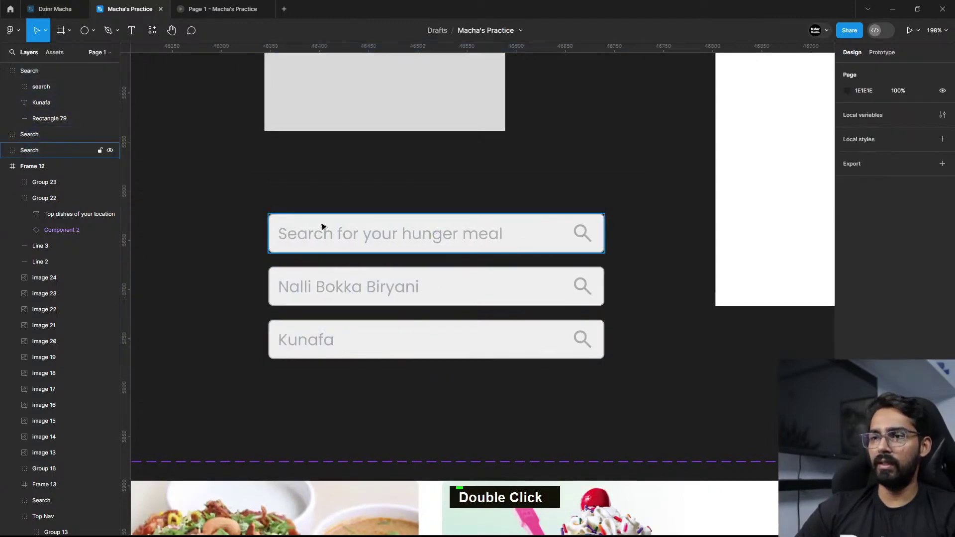
Step: Combine the three search bars into a single component set
click(453, 230)
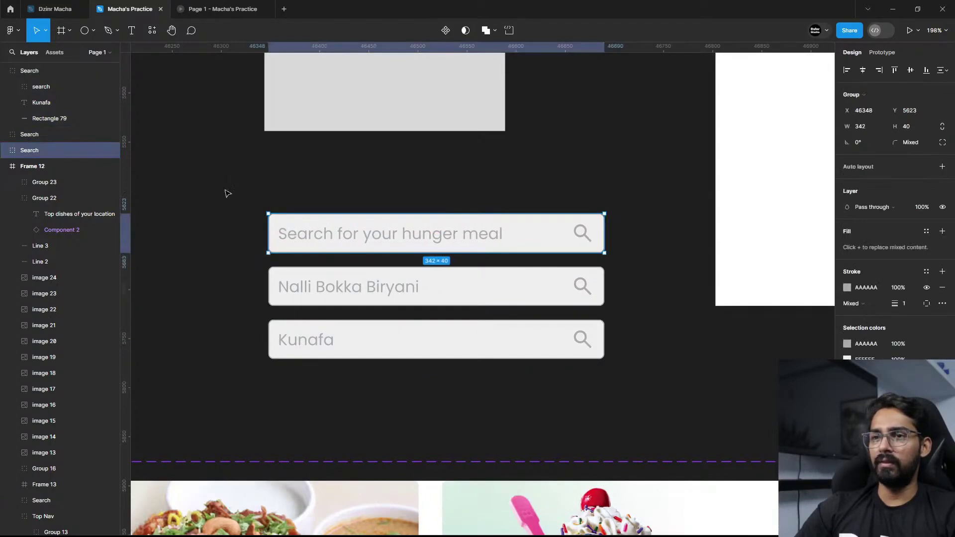
drag(220, 173, 686, 393)
click(465, 39)
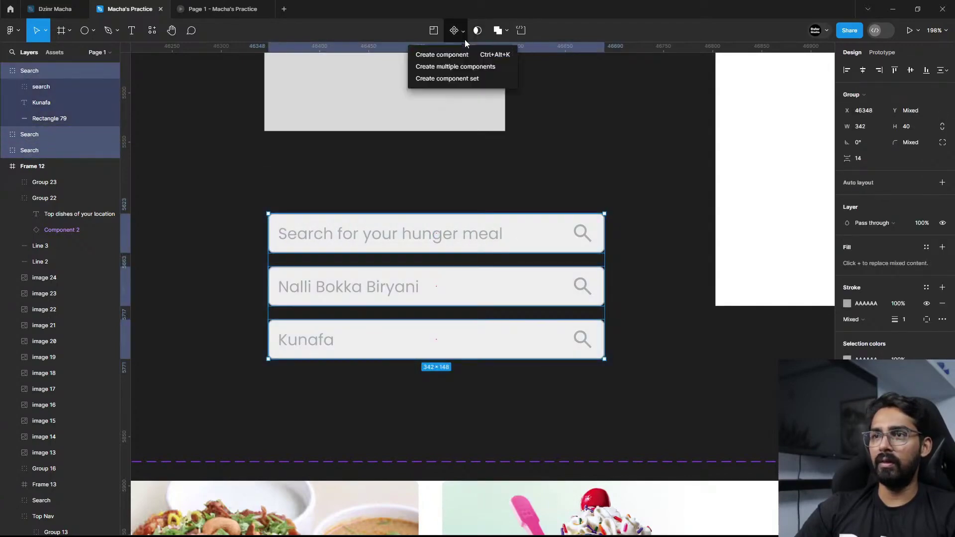
click(472, 80)
scroll(547, 239, up, 3)
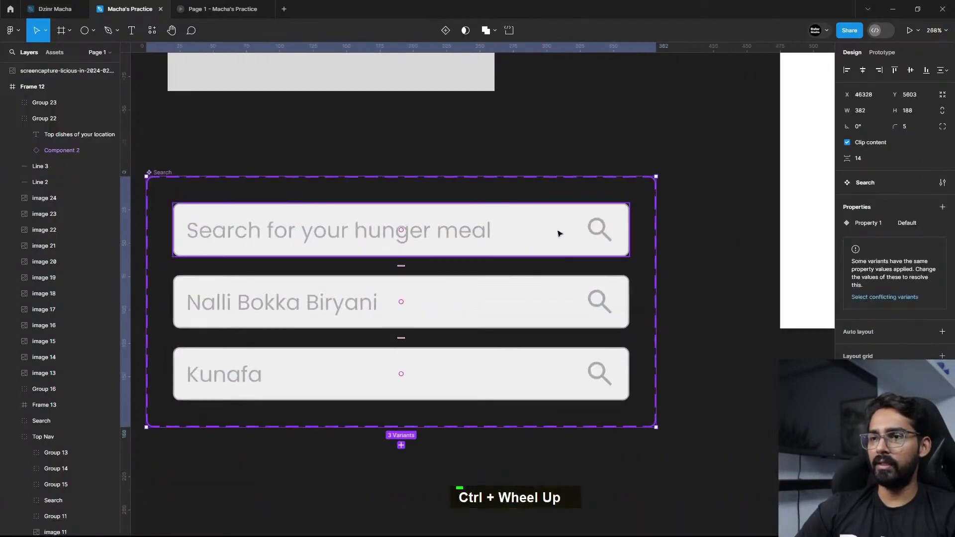
Step: Connect the "Search for your hunger meal" variant to "Nalli Bokka Biryani" with an 800 ms After delay trigger, keeping Smart animate, Ease out, 300 ms
click(559, 233)
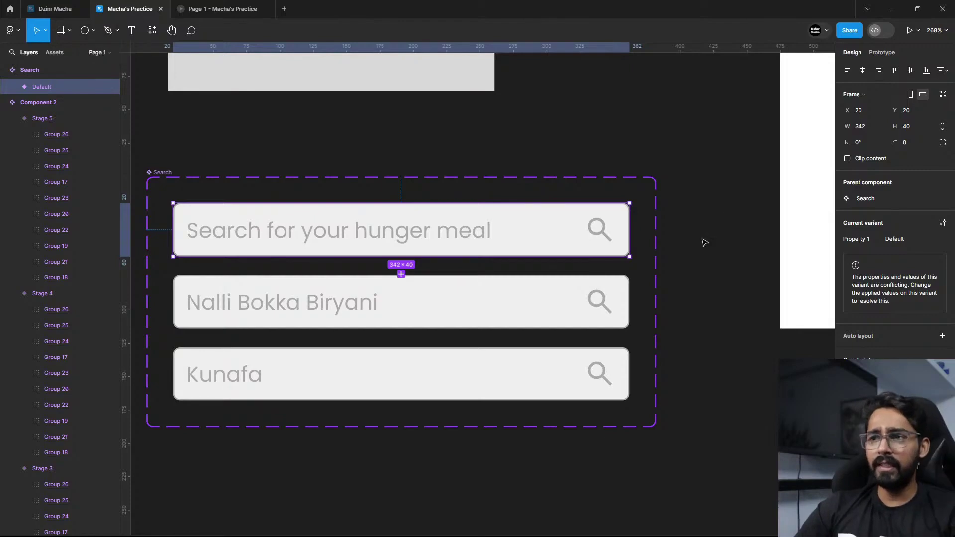
click(881, 52)
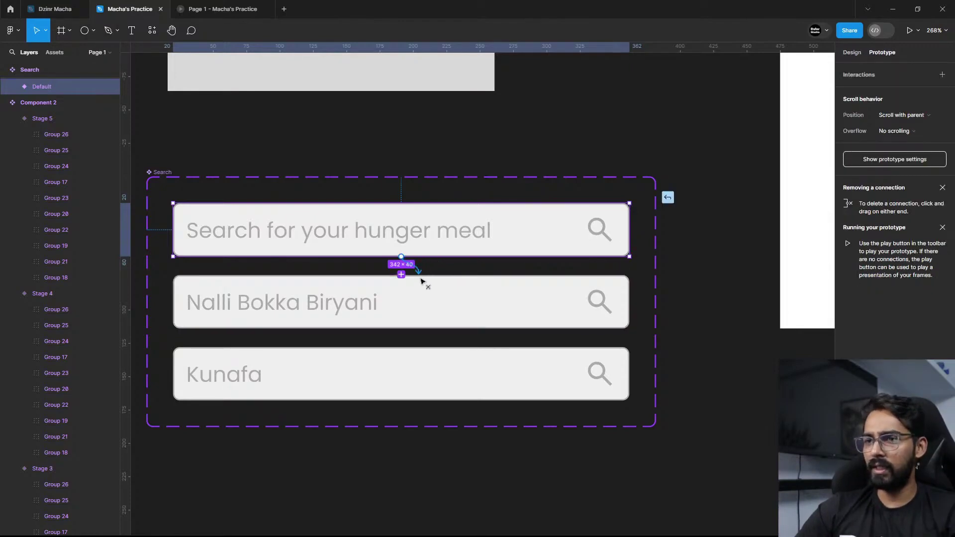
drag(425, 287, 426, 288)
click(363, 302)
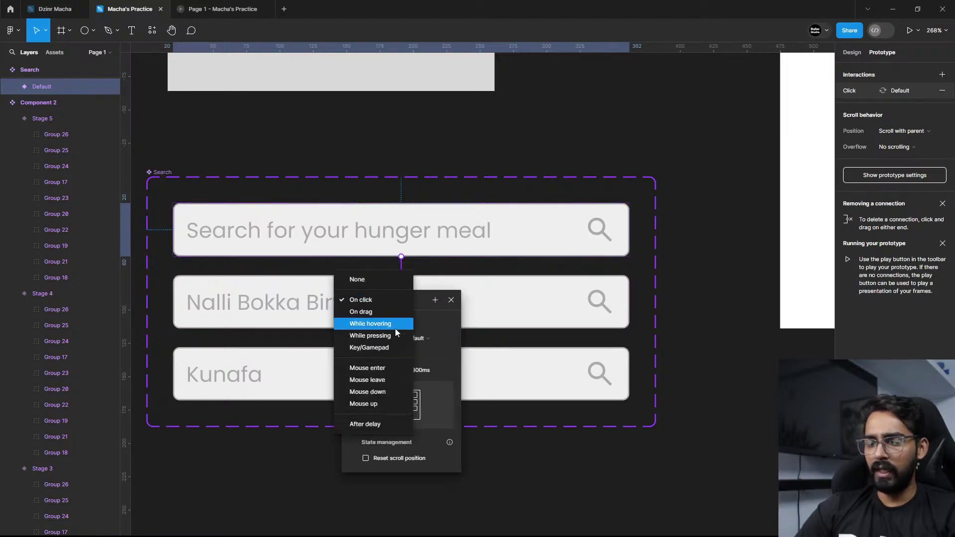
click(368, 426)
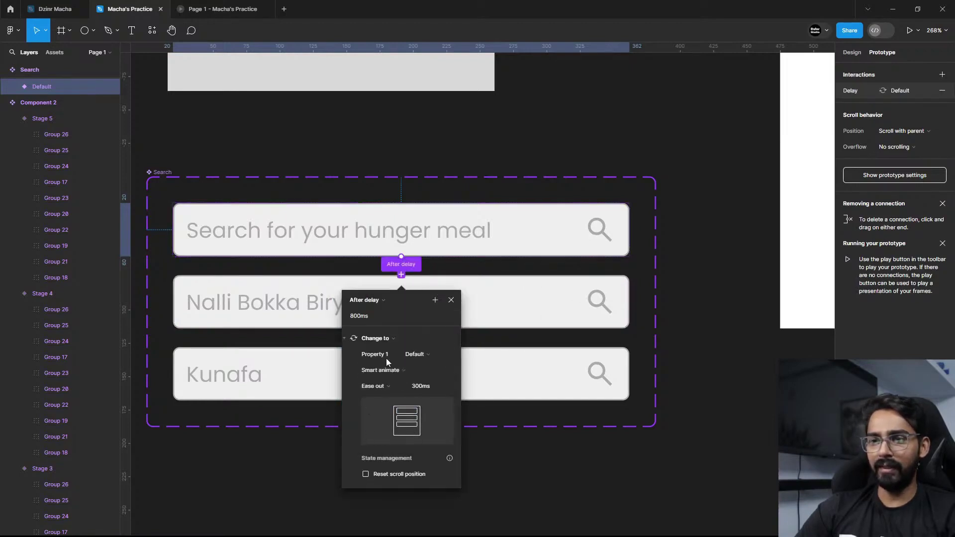
click(390, 387)
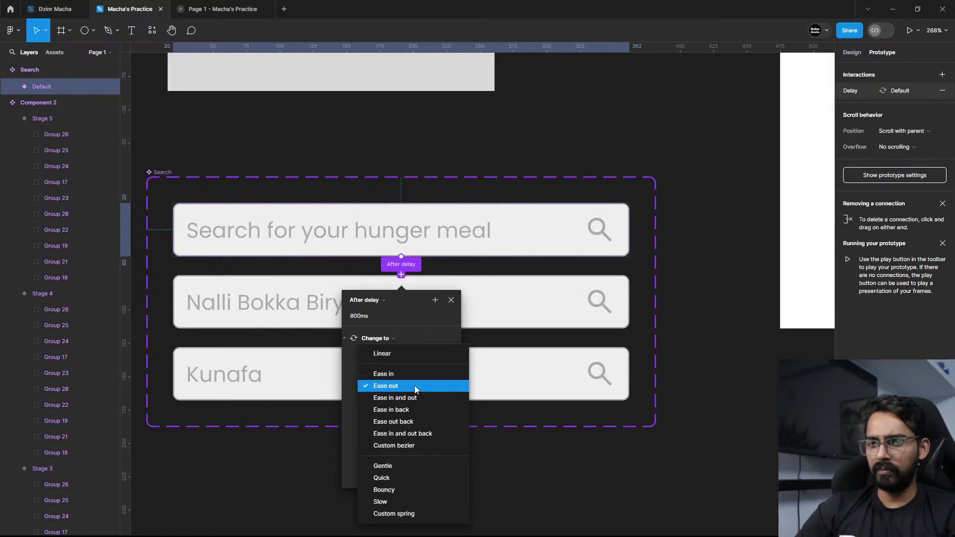
click(355, 362)
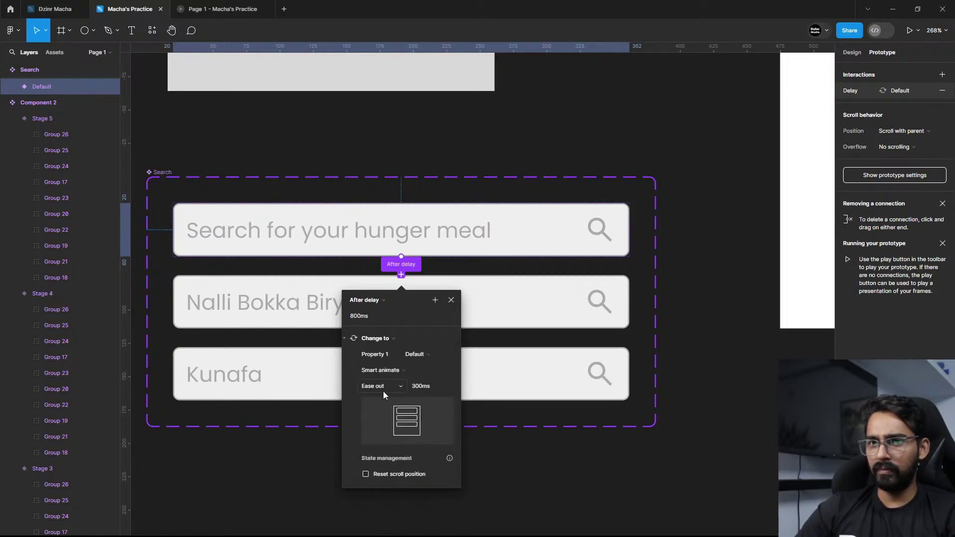
click(422, 355)
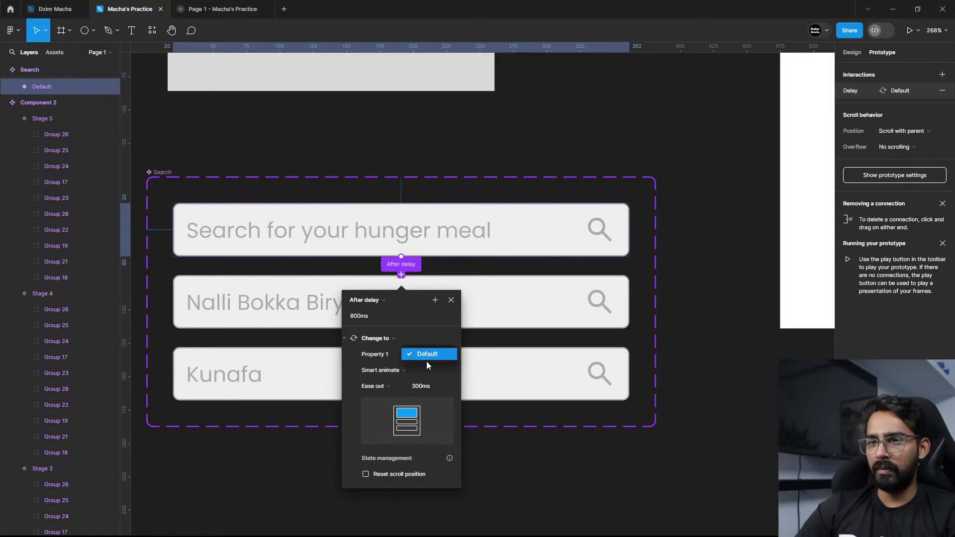
click(661, 310)
click(714, 139)
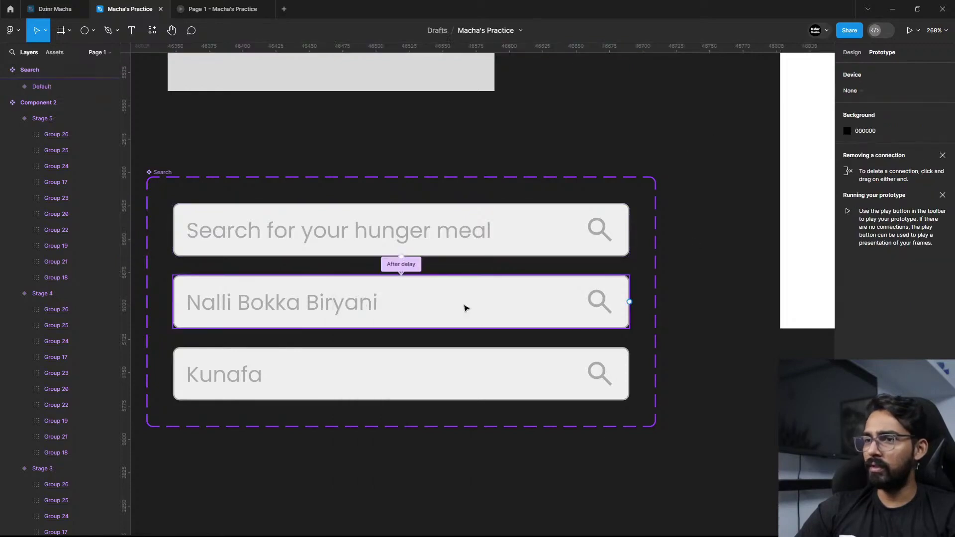
Step: Connect the "Nalli Bokka Biryani" variant to the "Kunafa" variant with an 800 ms After delay trigger
click(611, 286)
drag(631, 302, 567, 357)
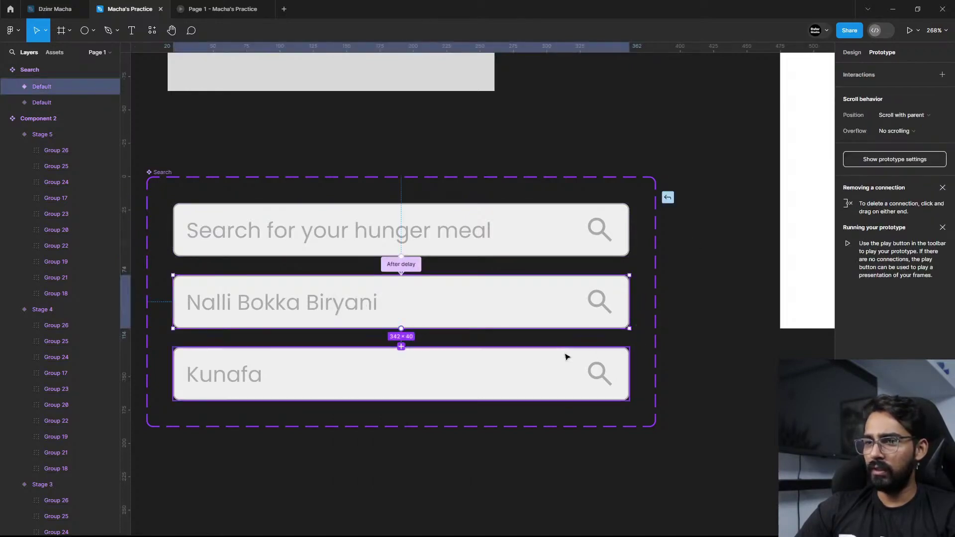
drag(443, 358, 443, 359)
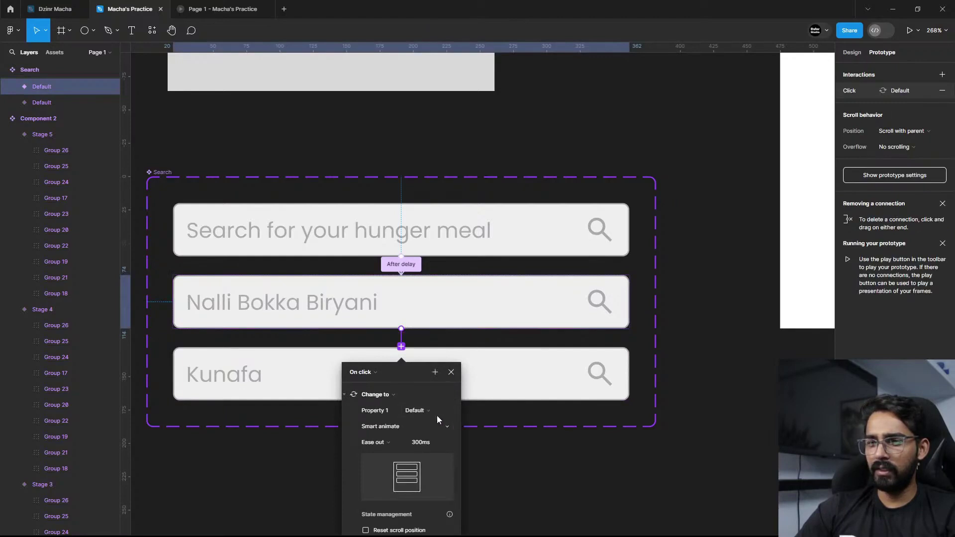
click(367, 373)
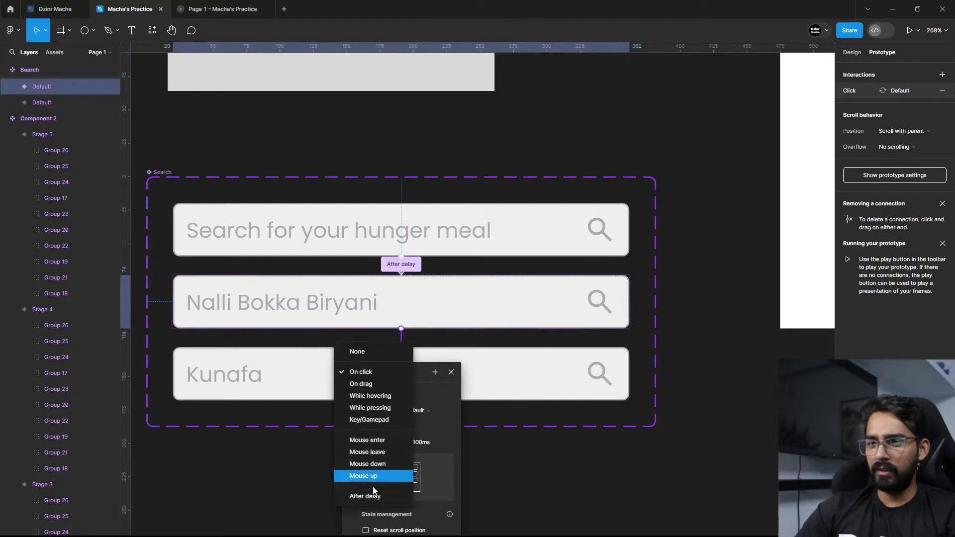
click(374, 489)
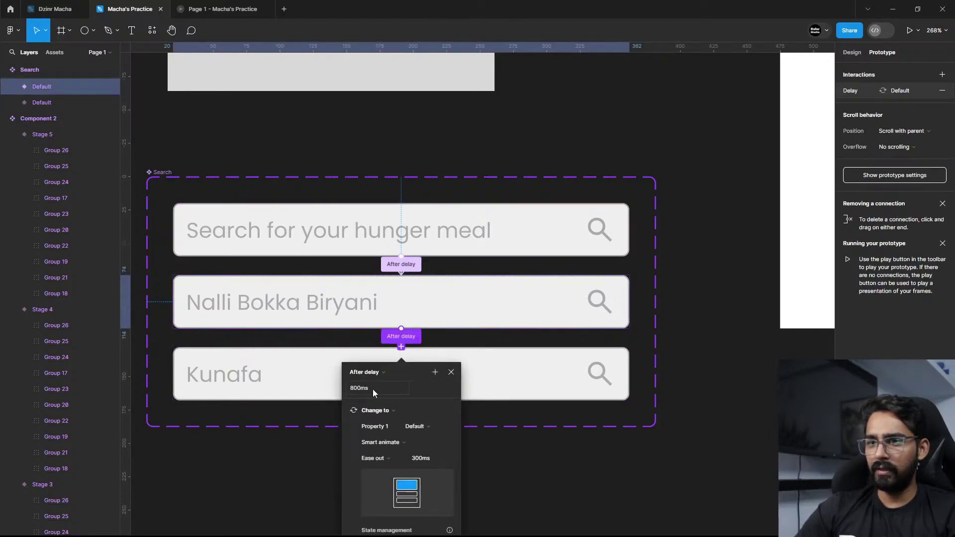
Step: Loop the "Kunafa" variant back to the "Search for your hunger meal" variant with an After delay trigger
click(546, 382)
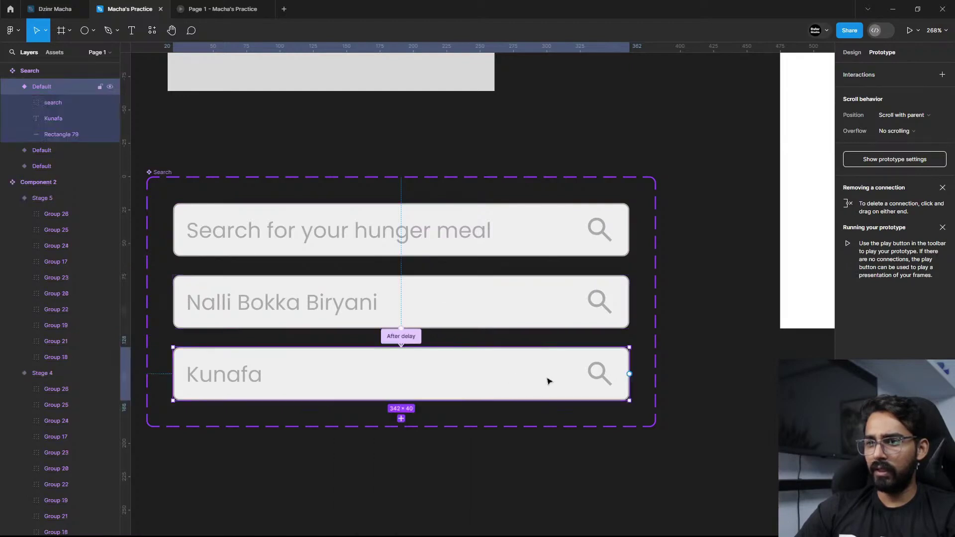
drag(630, 374, 628, 234)
click(365, 282)
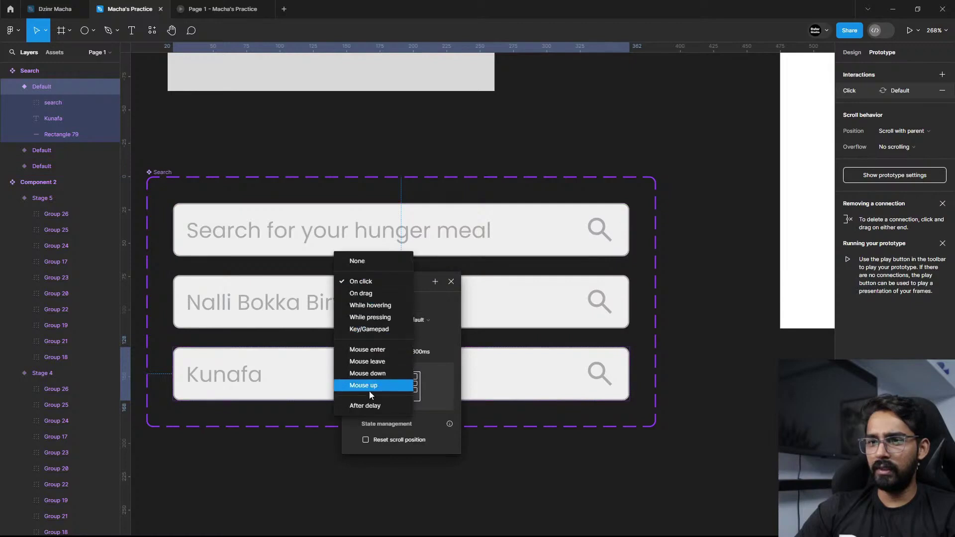
click(369, 391)
click(558, 475)
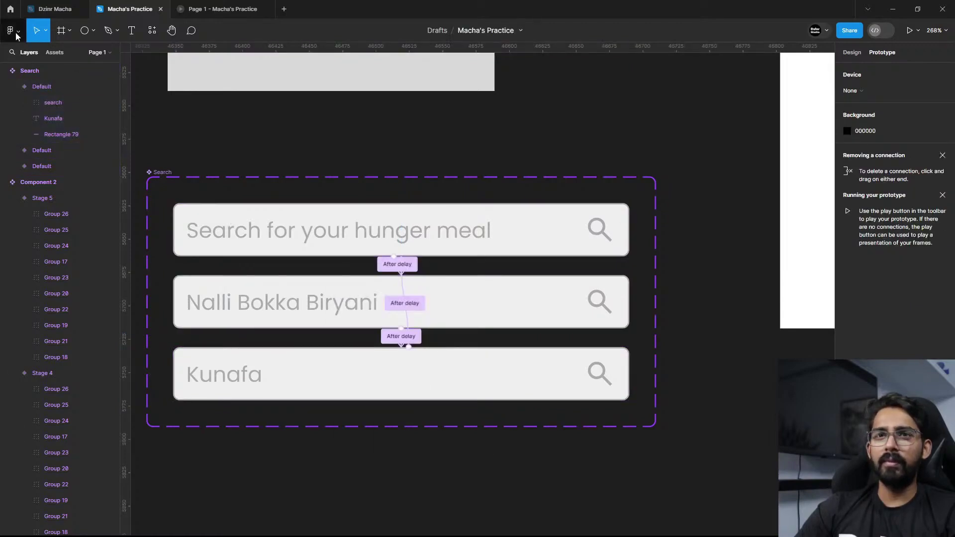
Step: Place an instance of the Search component in the white frame below the Explore Now! button
scroll(366, 164, down, 5)
drag(366, 164, 465, 225)
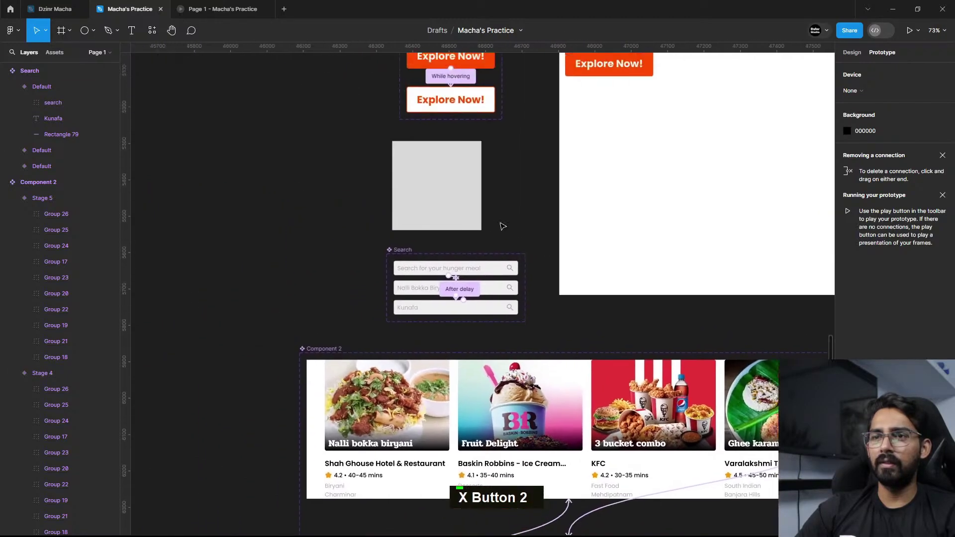
click(56, 53)
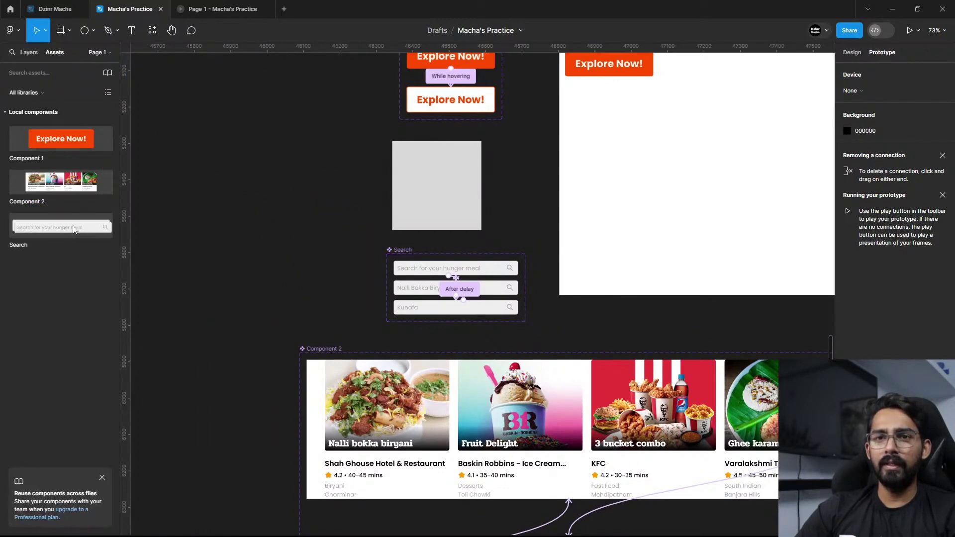
drag(54, 223, 613, 116)
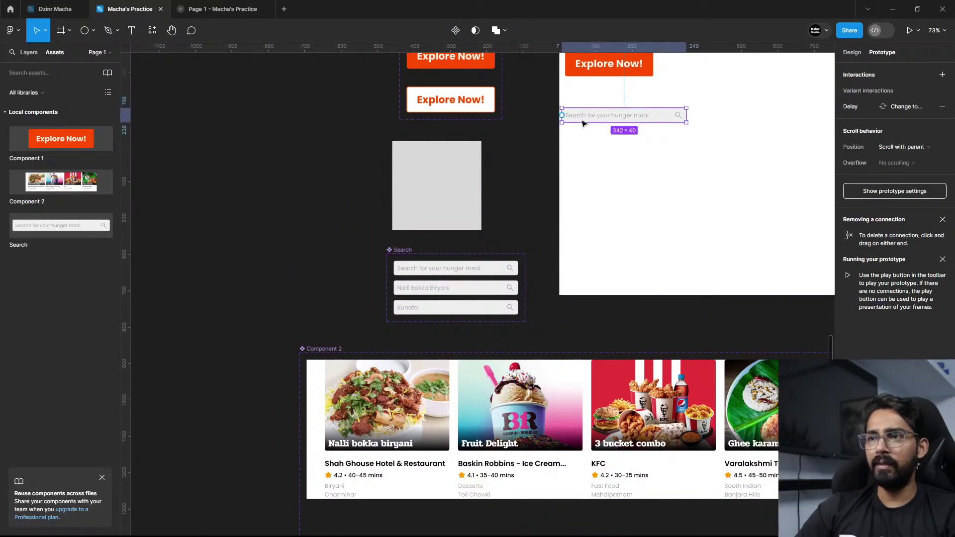
key(ctrl+z)
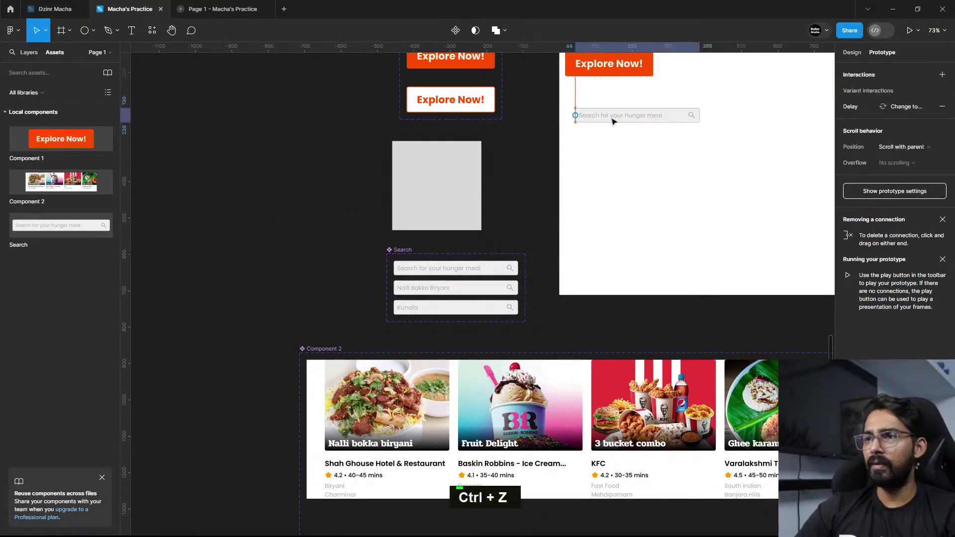
click(613, 121)
Step: Switch to the prototype preview and check the search bar animation on the Explore Now! screen
click(222, 9)
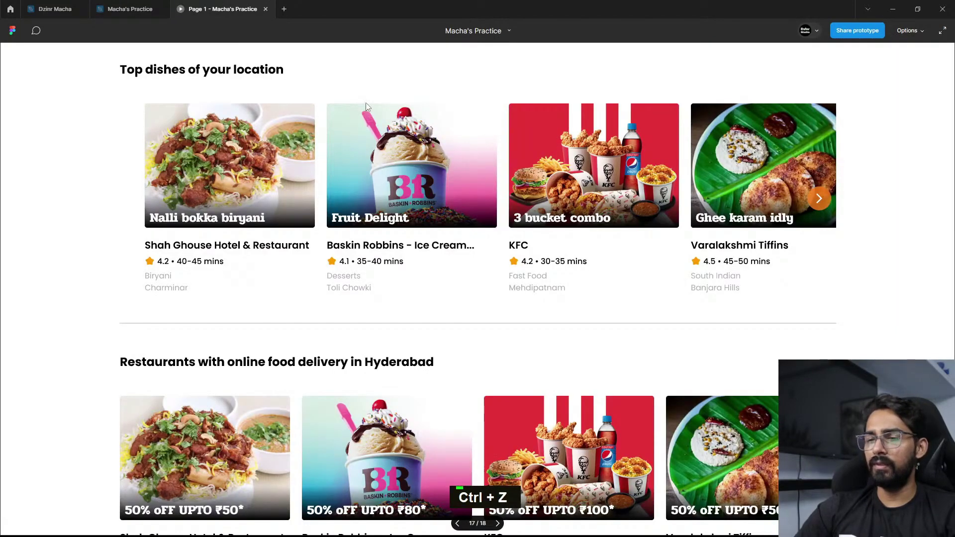
key(Right)
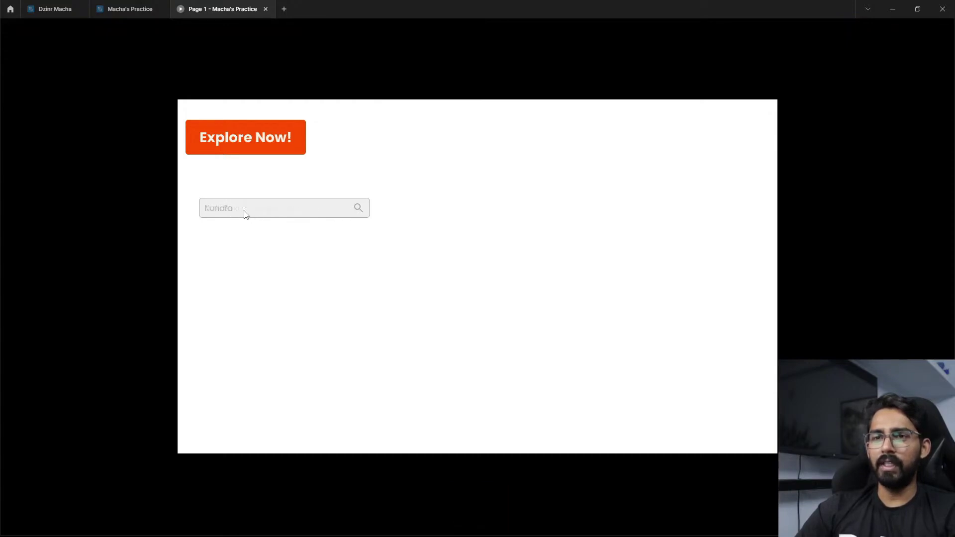
Step: Return to the design file and delete the Search instance from the white frame
mouse_move(143, 10)
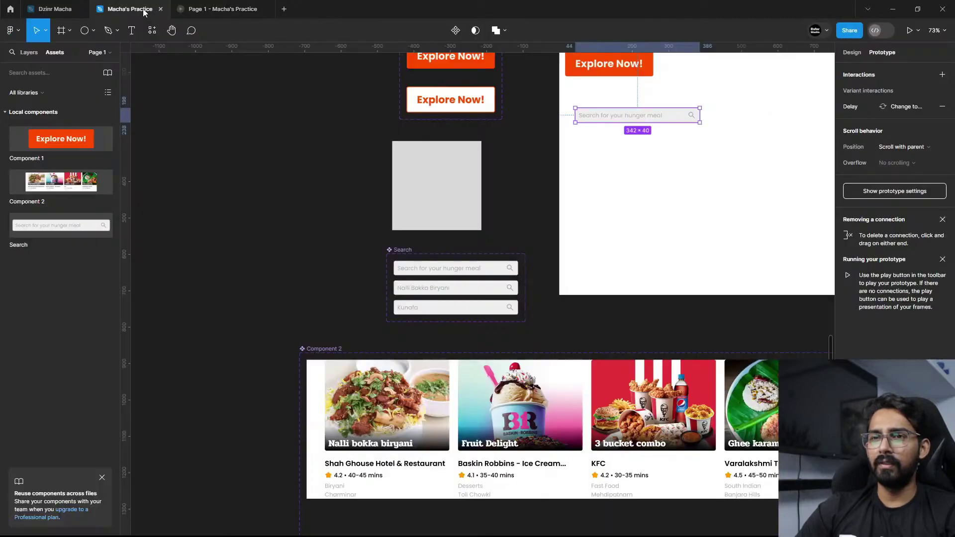
click(143, 10)
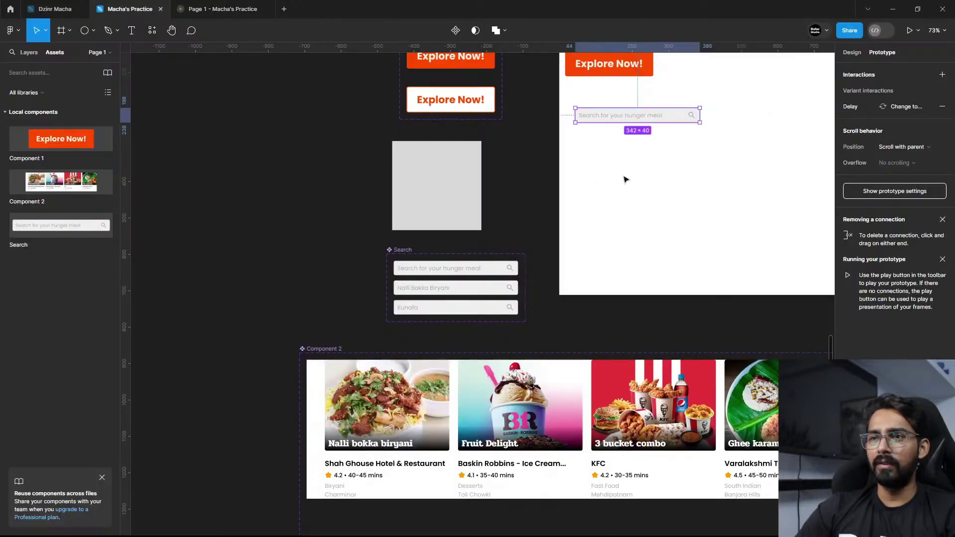
scroll(617, 147, up, 1)
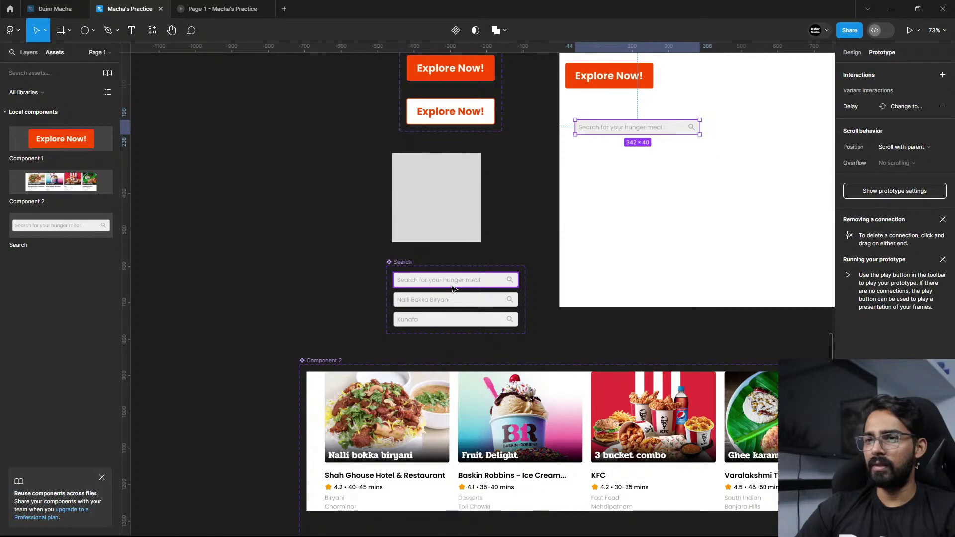
key(Delete)
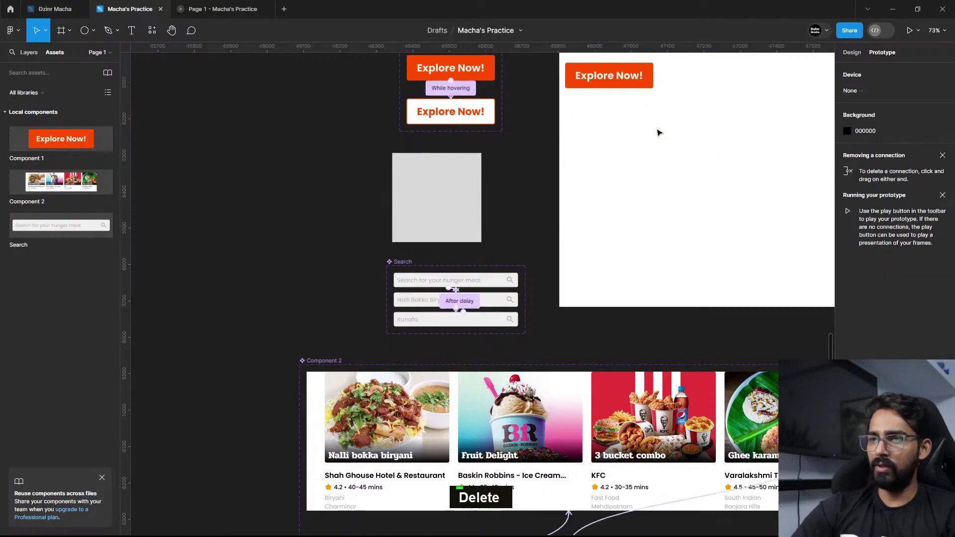
scroll(497, 276, up, 5)
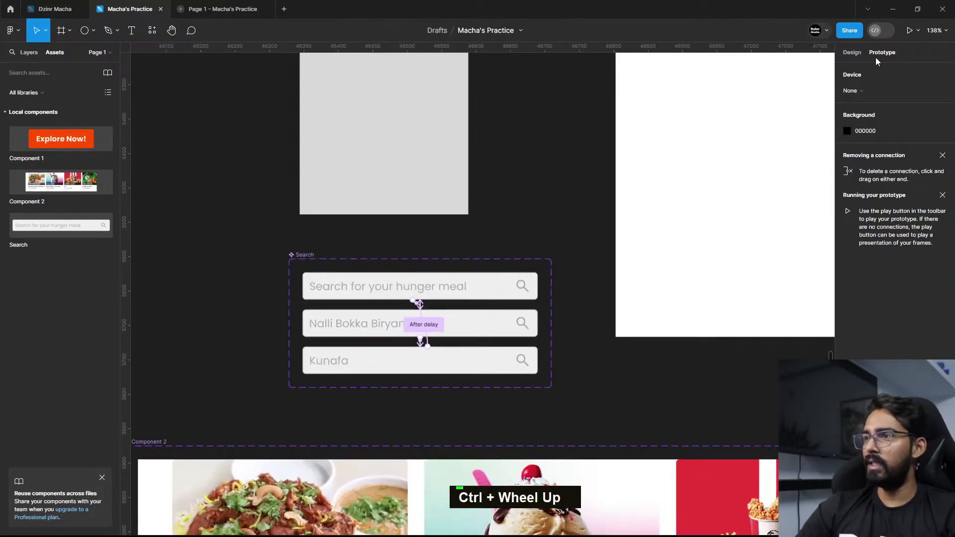
scroll(427, 344, up, 2)
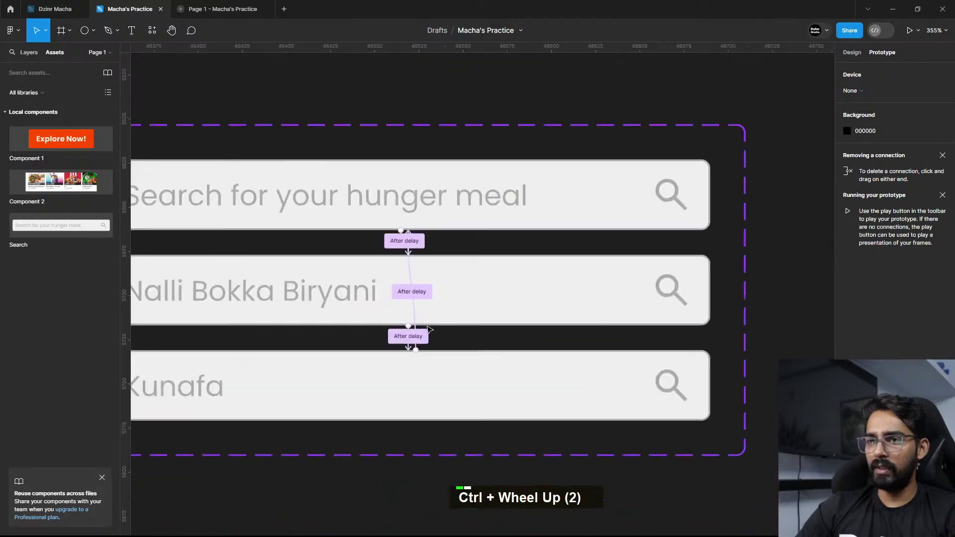
Step: Delete the After delay connections between the three Search variants
click(413, 271)
key(Delete)
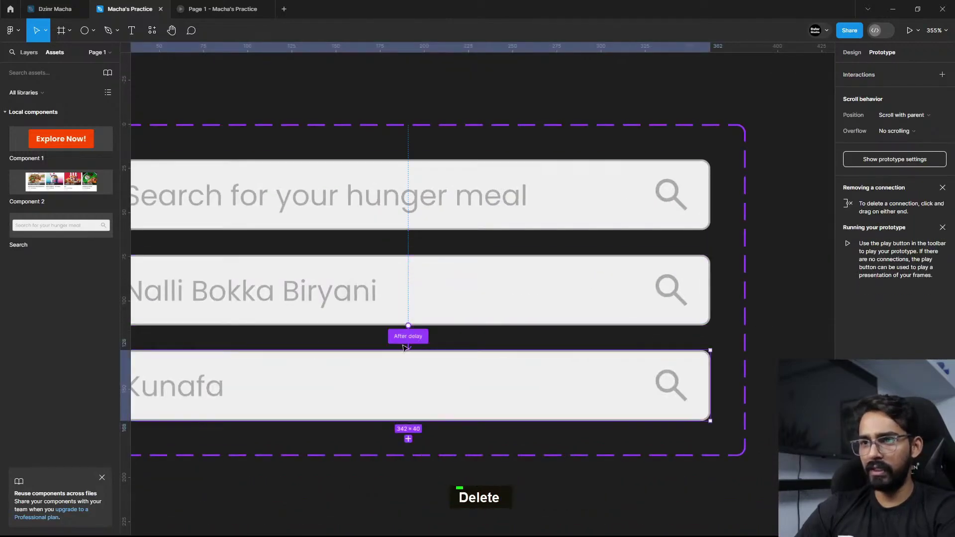
key(Delete)
click(409, 243)
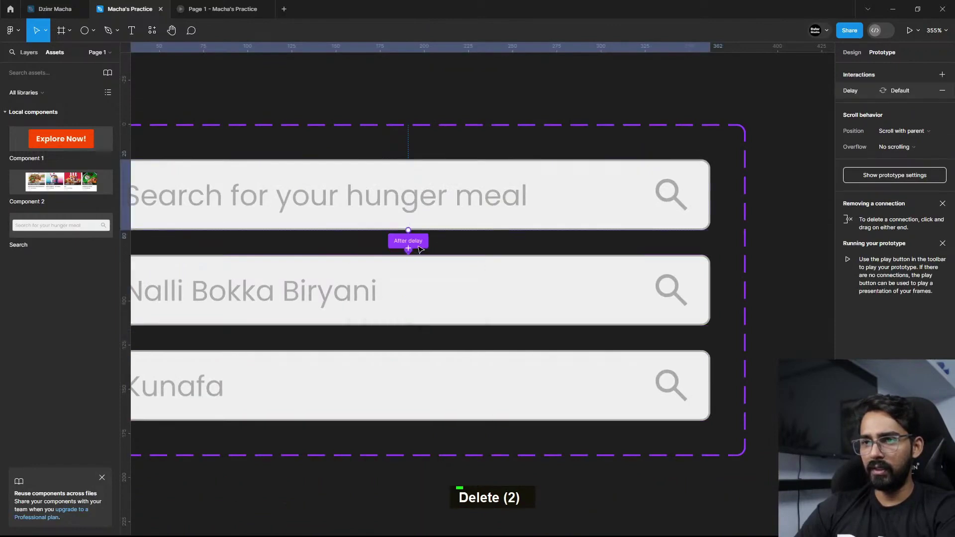
key(Delete)
Step: Delete the "Nalli Bokka Biryani" and "Kunafa" variants, and remove the Search component set itself
scroll(439, 249, down, 2)
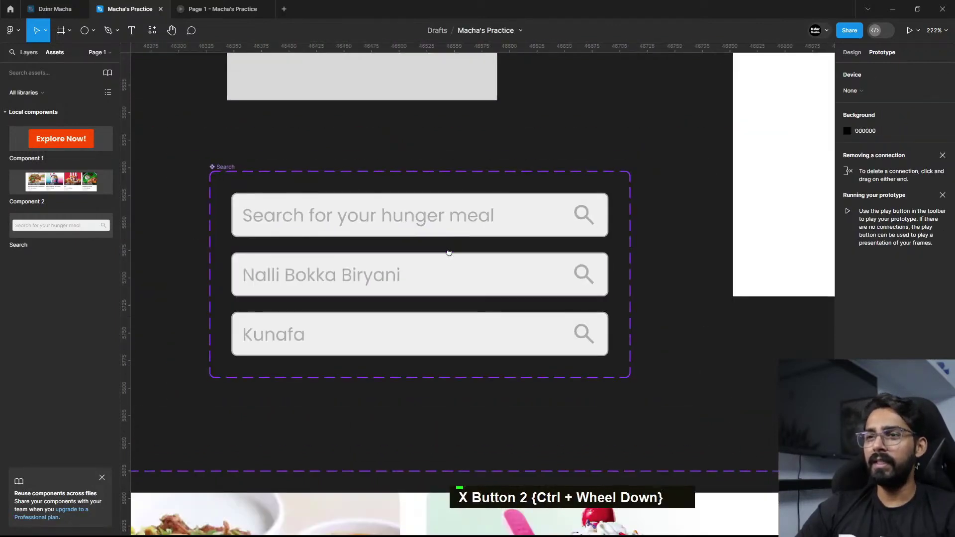
scroll(468, 251, up, 1)
scroll(477, 251, up, 1)
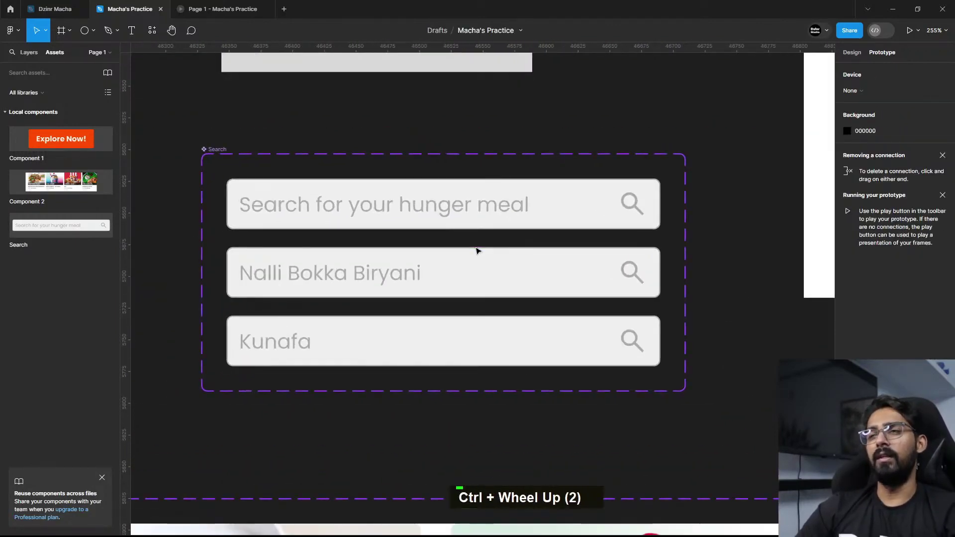
click(458, 274)
key(Delete)
click(437, 334)
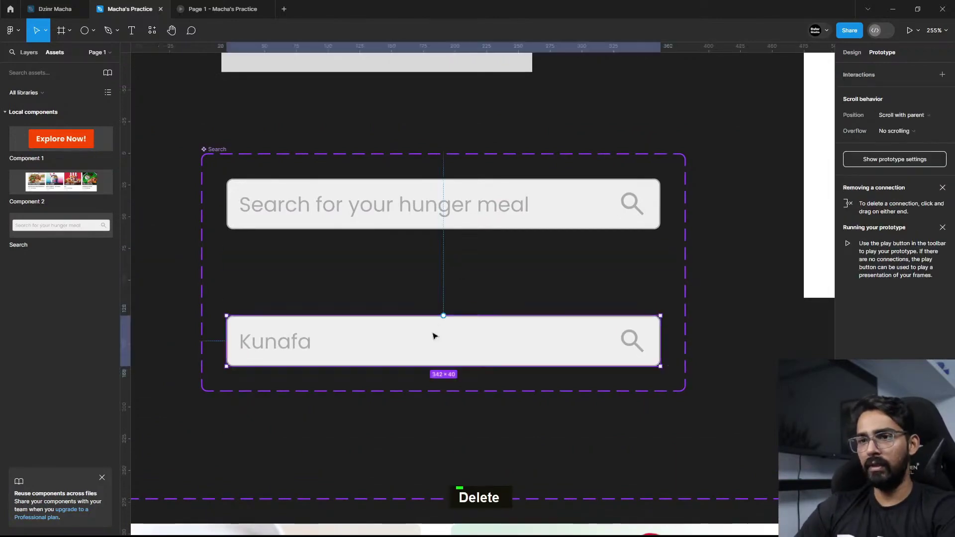
key(Delete)
click(217, 149)
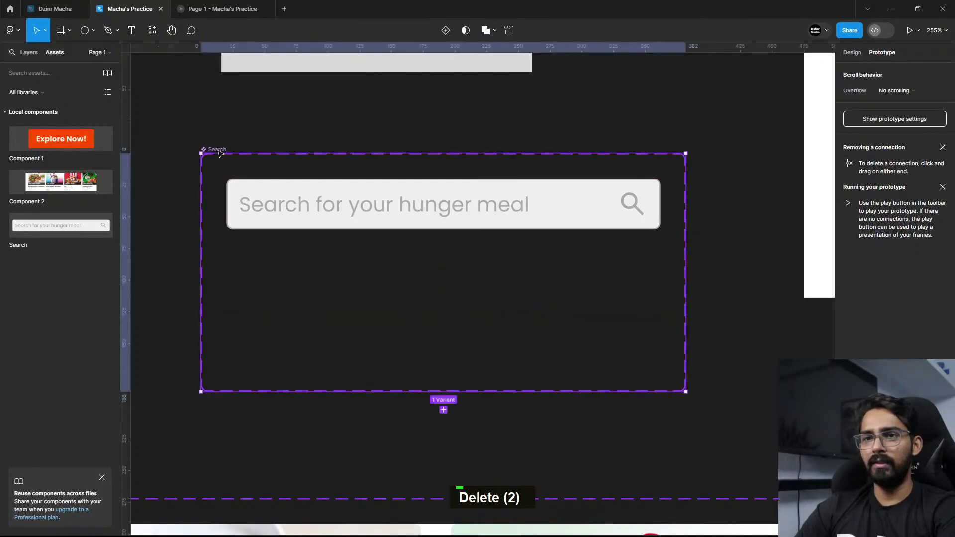
key(Delete)
Step: Paste the original Search bar group onto the canvas and place it just below the grey square
scroll(329, 201, down, 5)
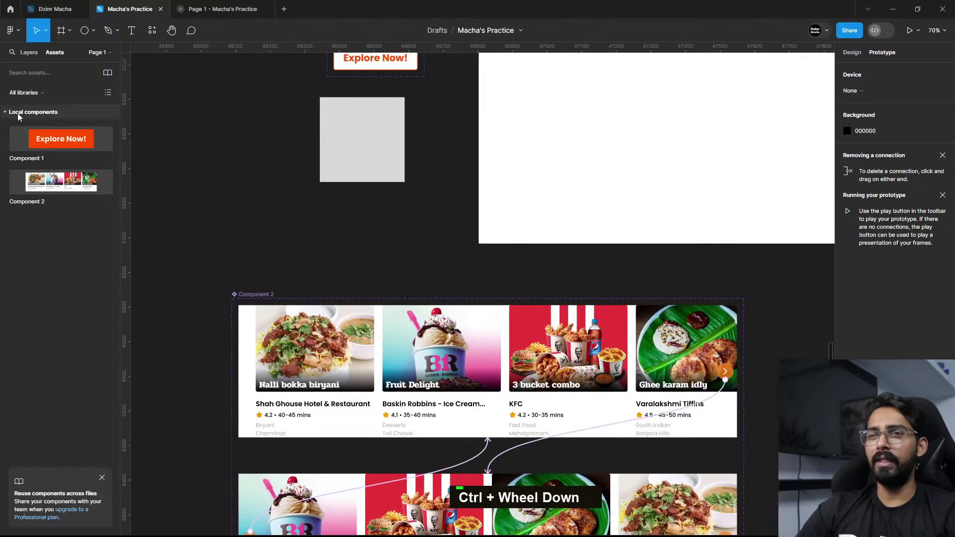
click(28, 52)
scroll(309, 205, down, 3)
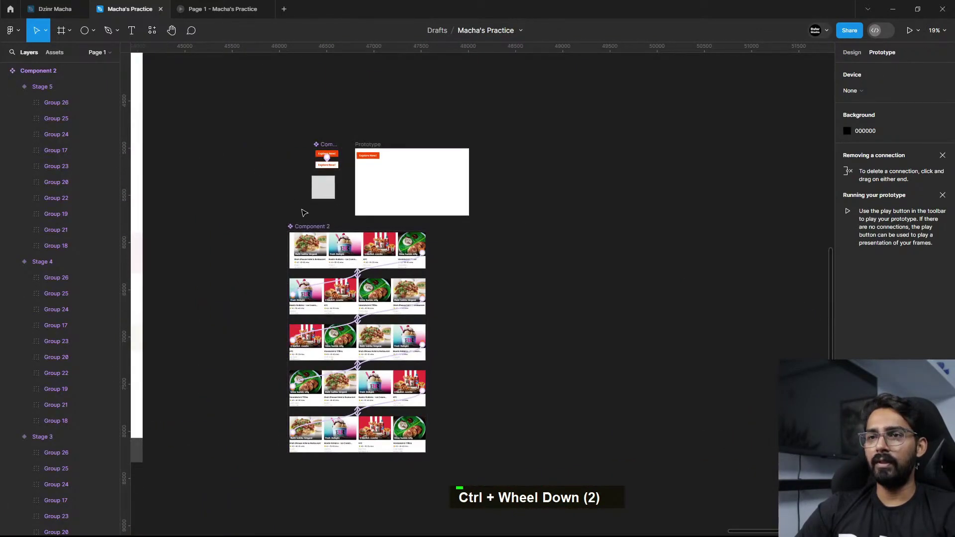
scroll(300, 205, up, 4)
key(ctrl+v)
scroll(438, 253, up, 1)
scroll(438, 253, up, 2)
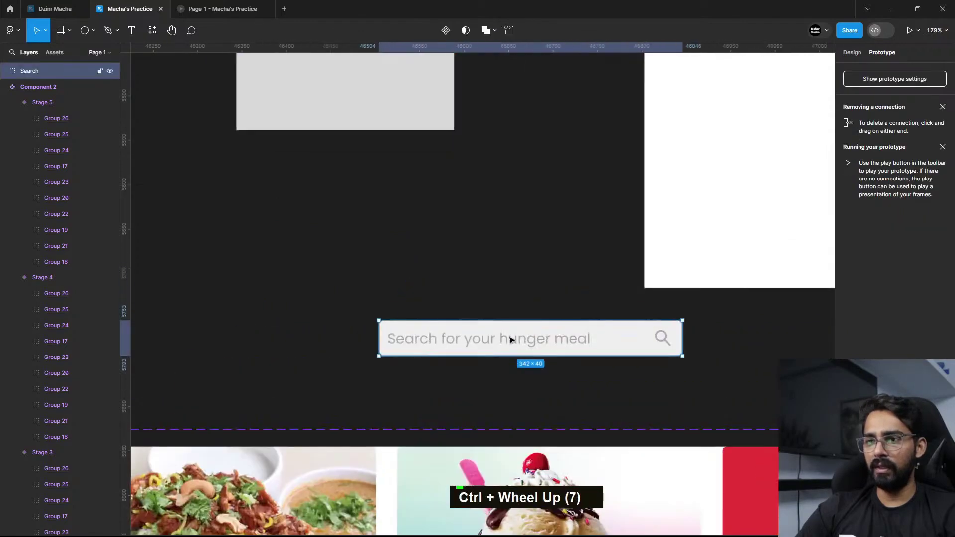
drag(508, 337, 348, 211)
scroll(344, 212, up, 2)
drag(354, 315, 445, 363)
scroll(433, 334, up, 1)
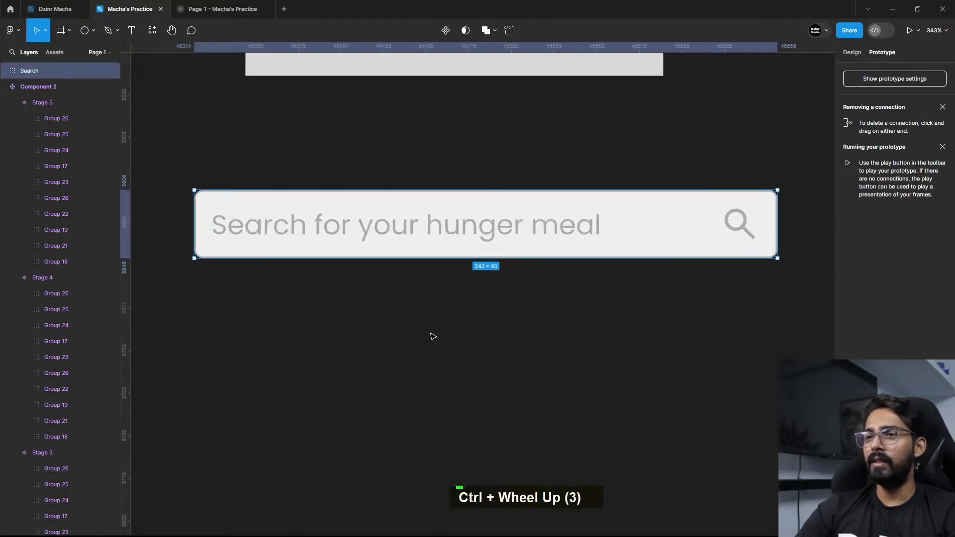
Step: Ungroup the pasted search bar and wrap its icon, text and rectangle in a frame
scroll(433, 337, down, 4)
double_click(462, 263)
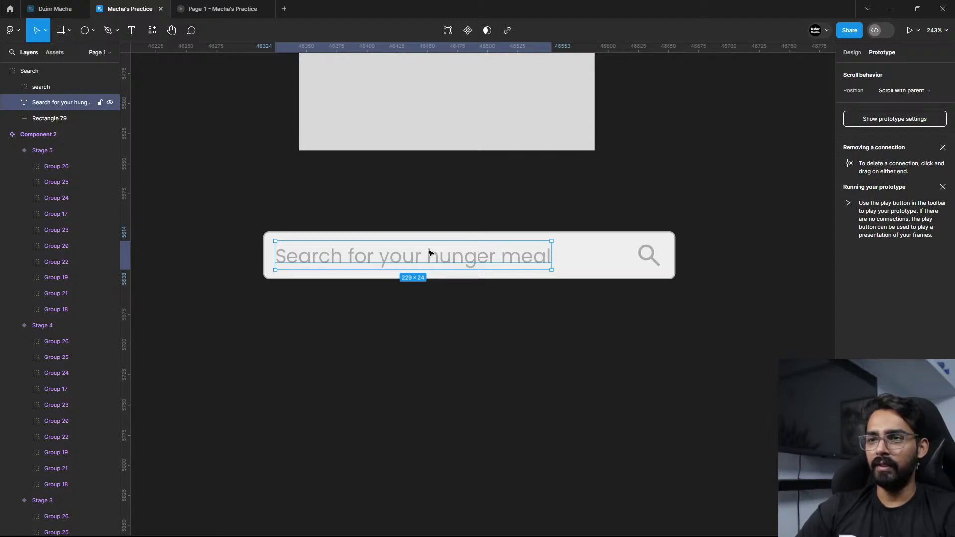
ctrl+scroll(424, 253, up, 3)
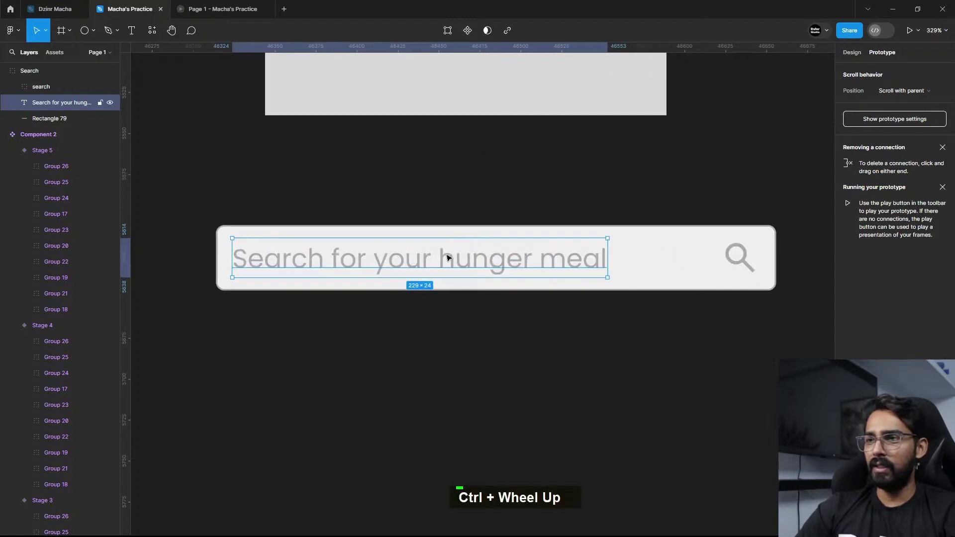
click(58, 71)
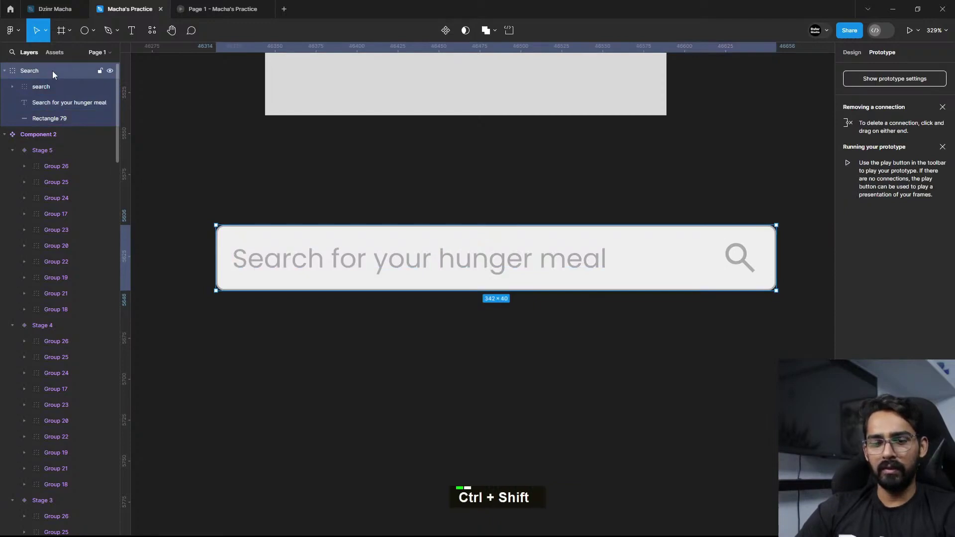
key(ctrl+shift+g)
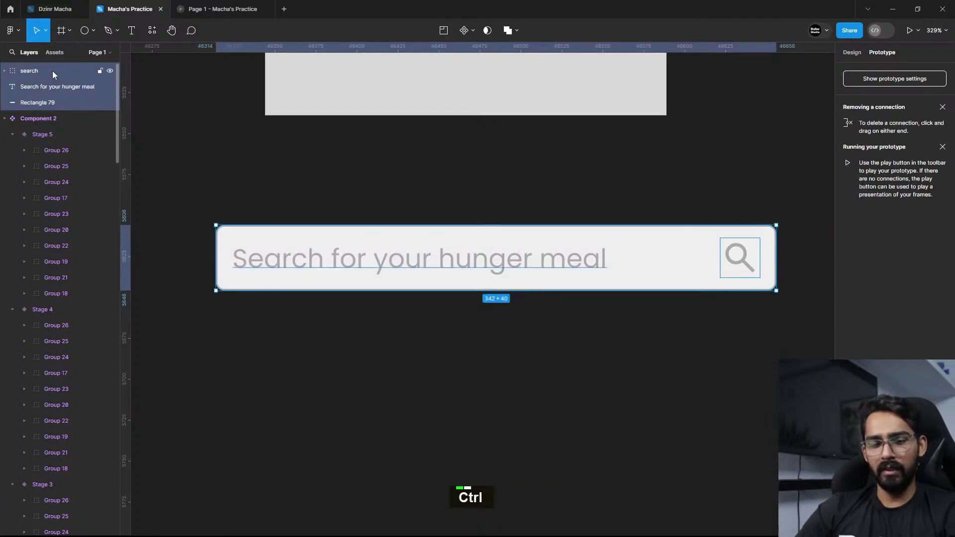
key(ctrl+alt+g)
Step: Rename the new search bar frame as Search
double_click(35, 73)
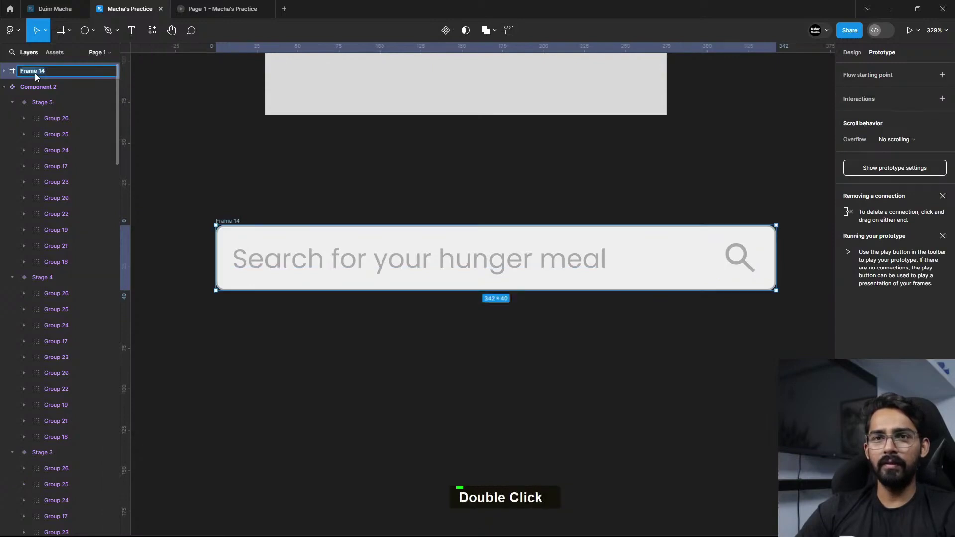
text(Searcg)
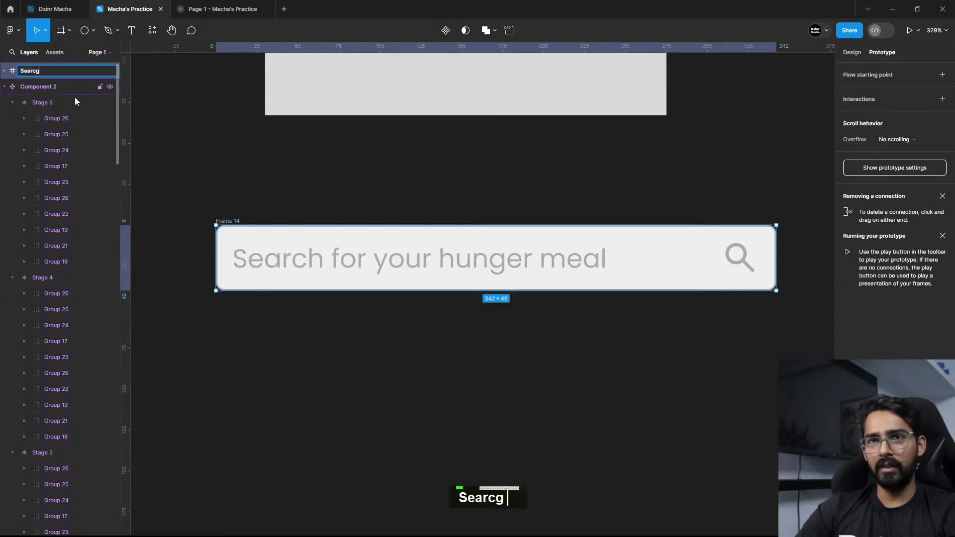
key(BackSpace)
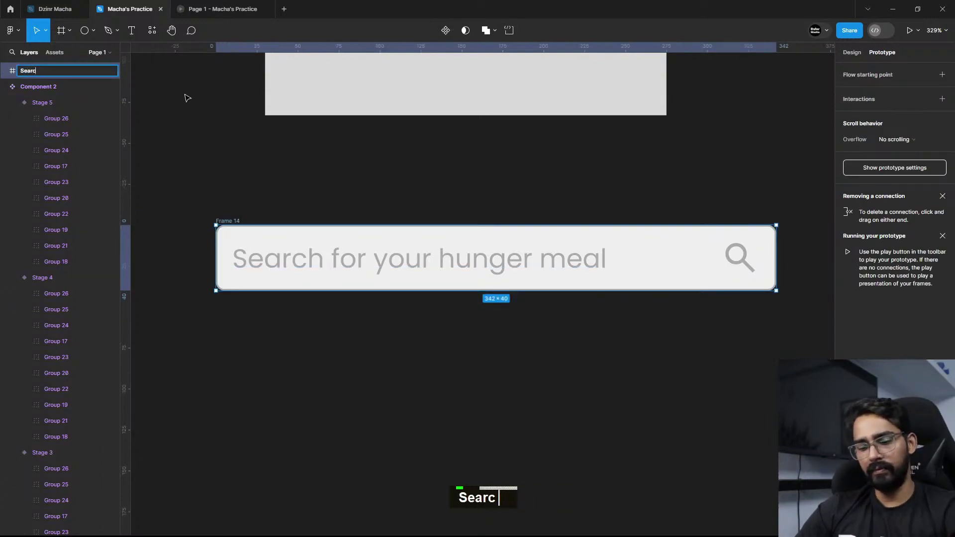
text(h)
click(222, 111)
click(346, 260)
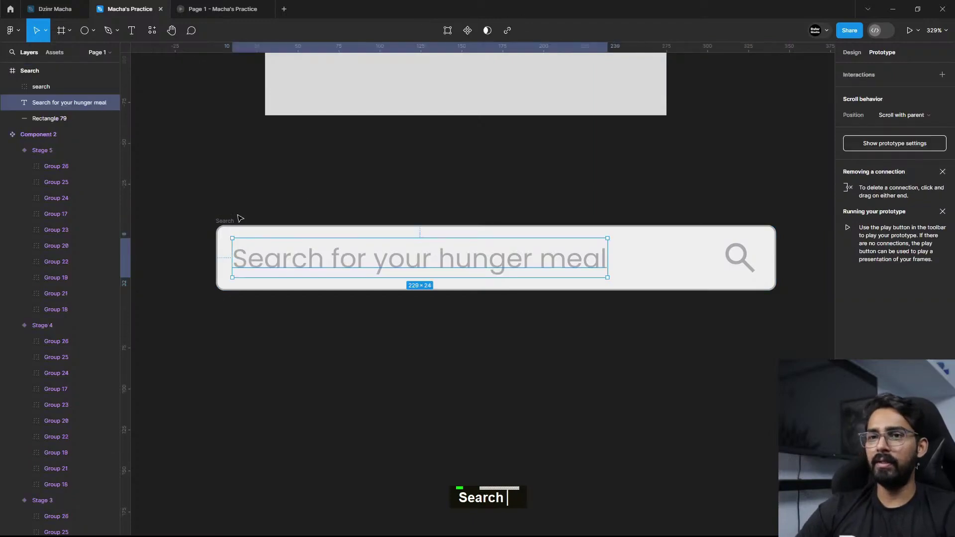
click(233, 214)
click(225, 221)
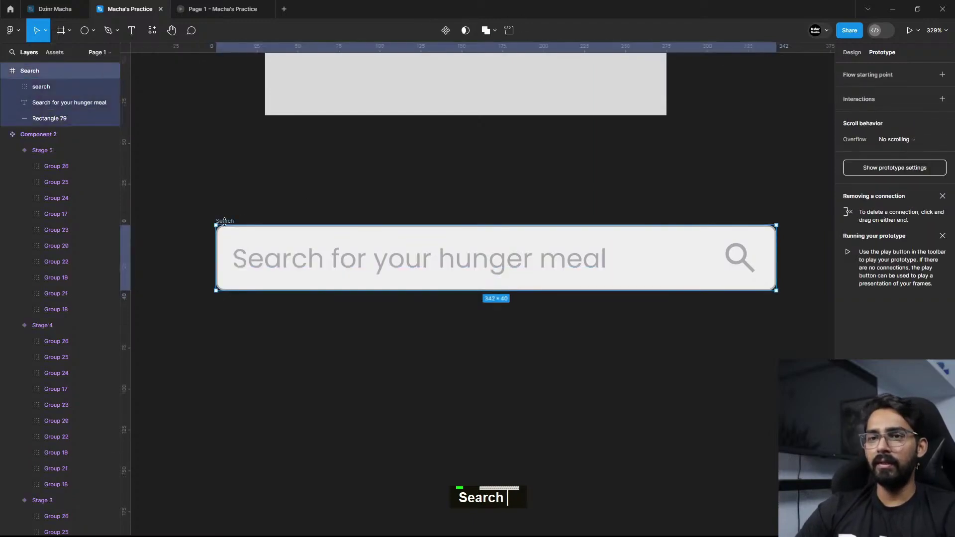
Step: Duplicate the "Search for your hunger meal" text below the search bar and left-align the copy with the original
click(407, 269)
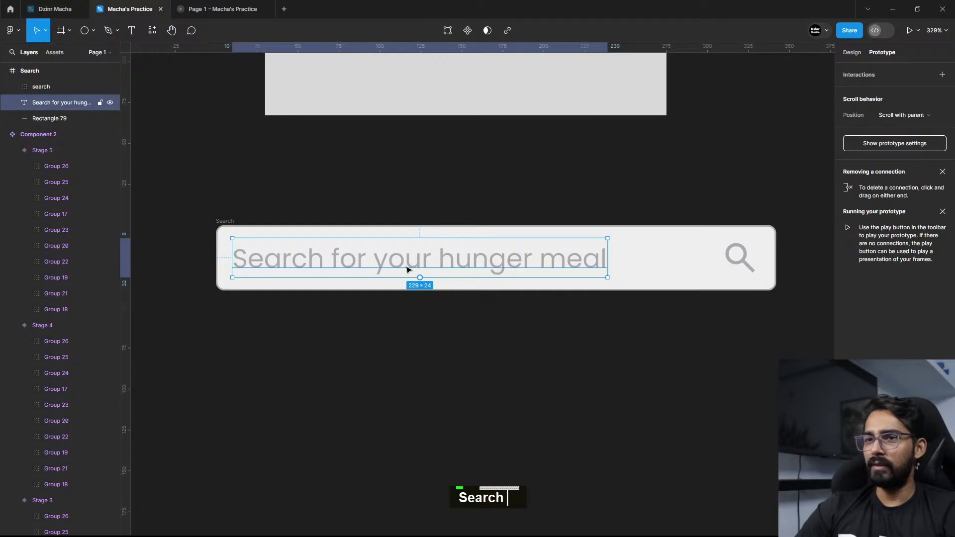
scroll(399, 269, down, 1)
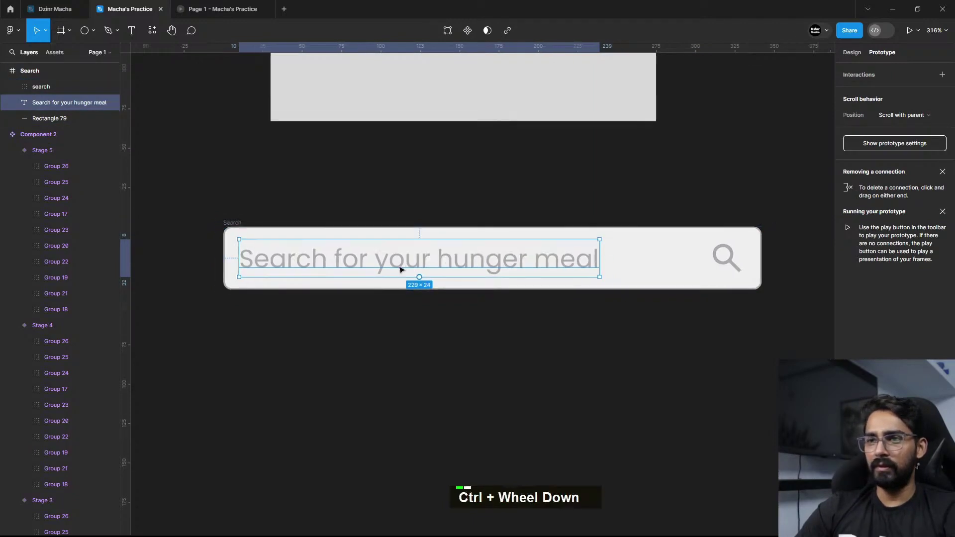
click(845, 55)
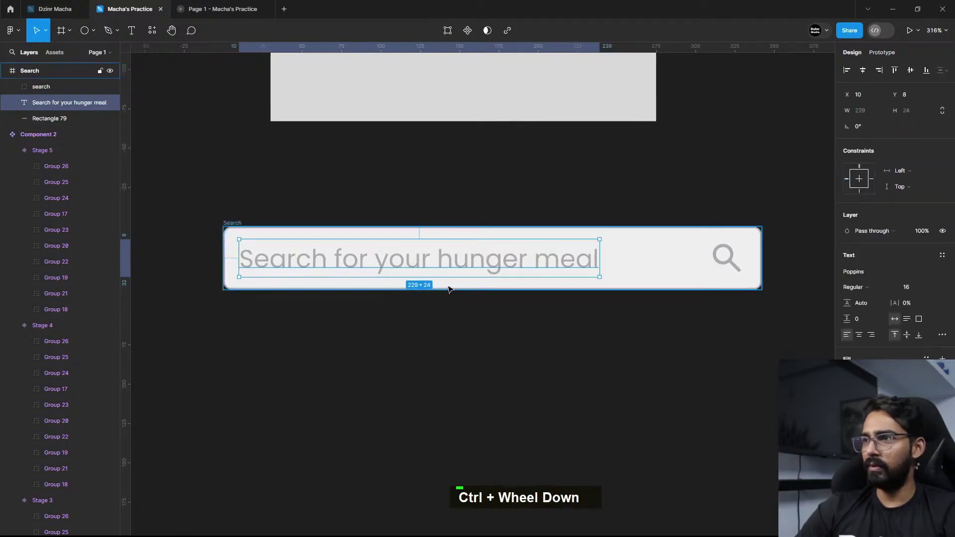
drag(447, 255, 454, 309)
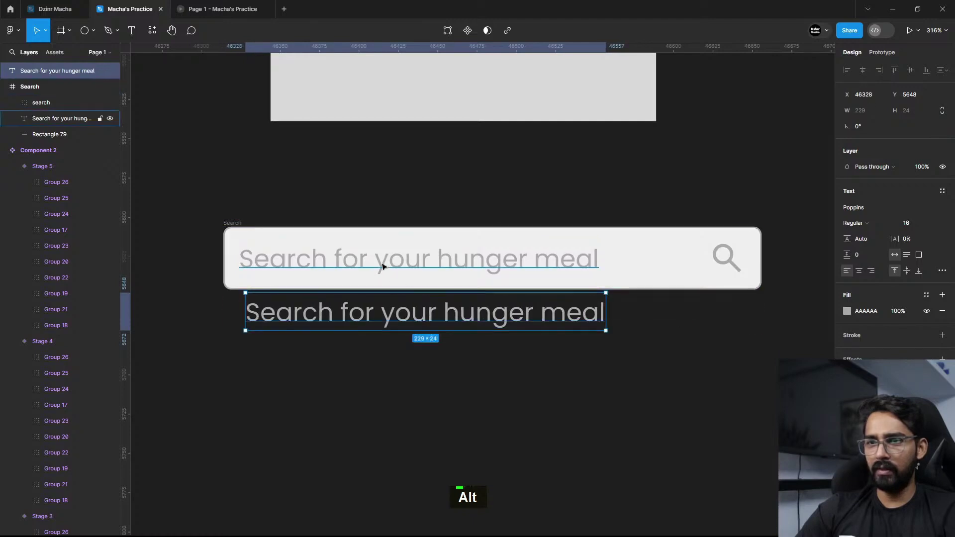
shift+click(421, 260)
click(845, 70)
scroll(347, 306, up, 3)
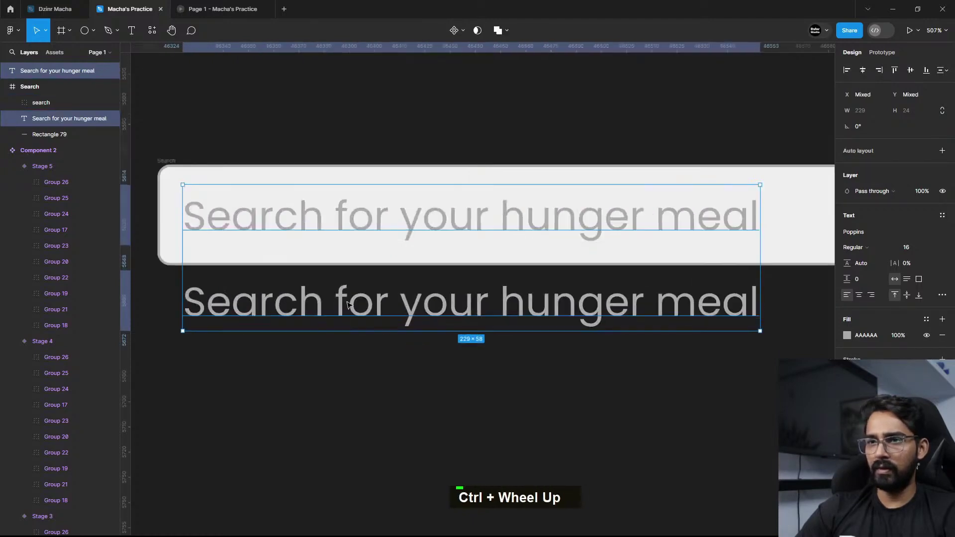
Step: Change the duplicated text below the search bar to "Nalli Bokka Biryani"
double_click(347, 302)
text(Nalli)
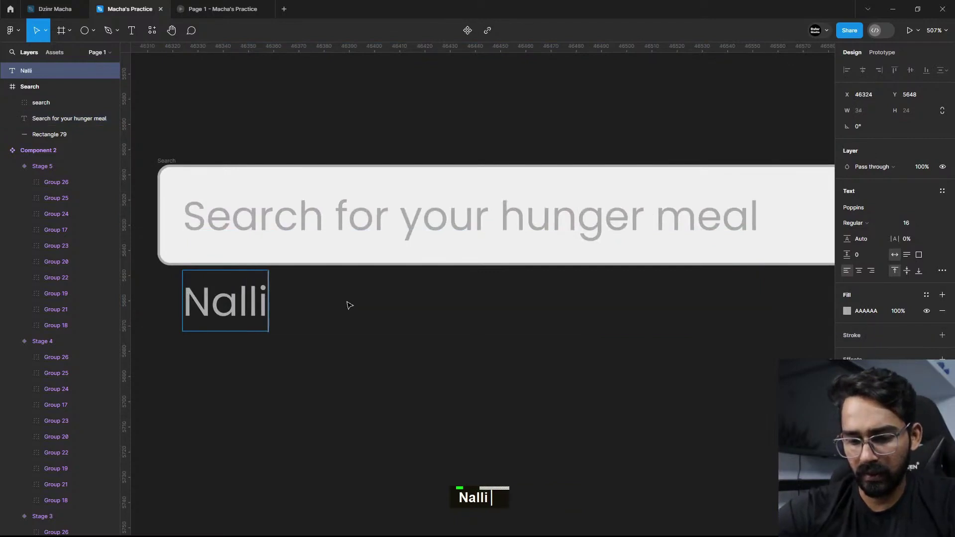
text( Bokka )
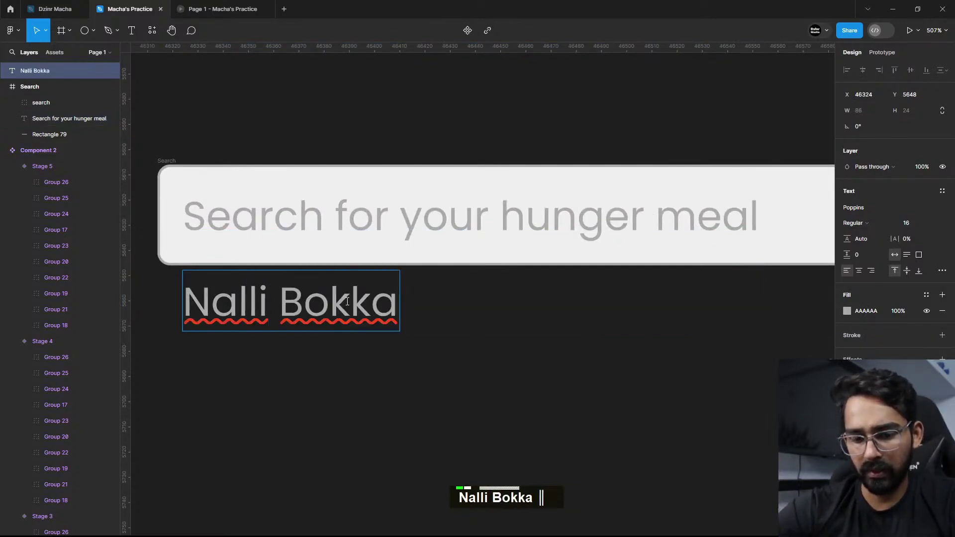
text(Biryani)
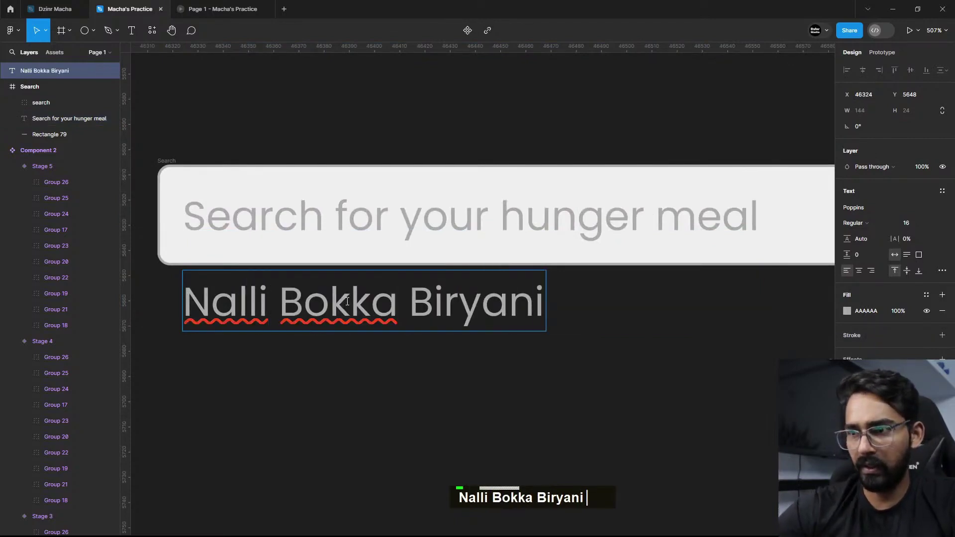
key(Escape)
Step: Duplicate the "Nalli Bokka Biryani" text directly below itself, and select all three text lines
scroll(363, 420, down, 4)
drag(423, 160, 434, 233)
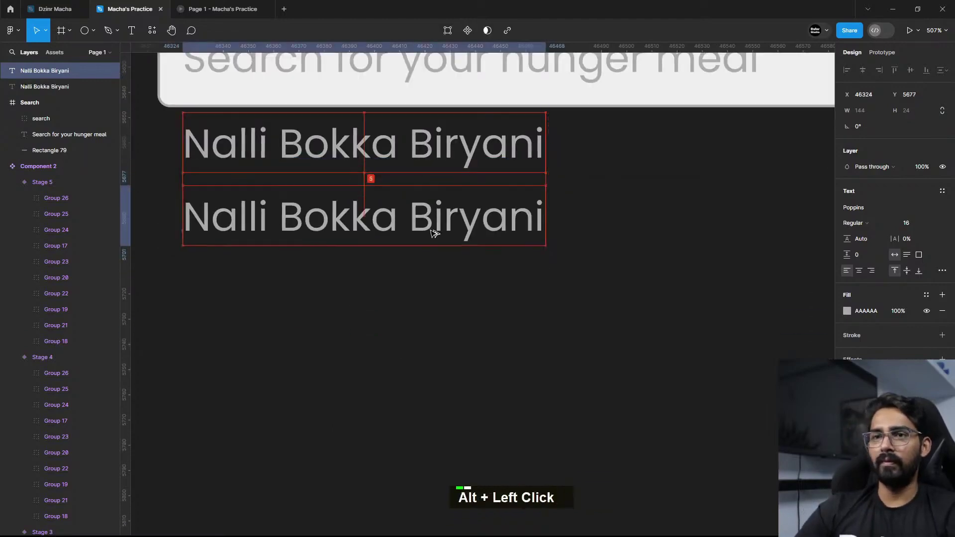
shift+click(426, 145)
shift+click(419, 77)
scroll(448, 328, down, 3)
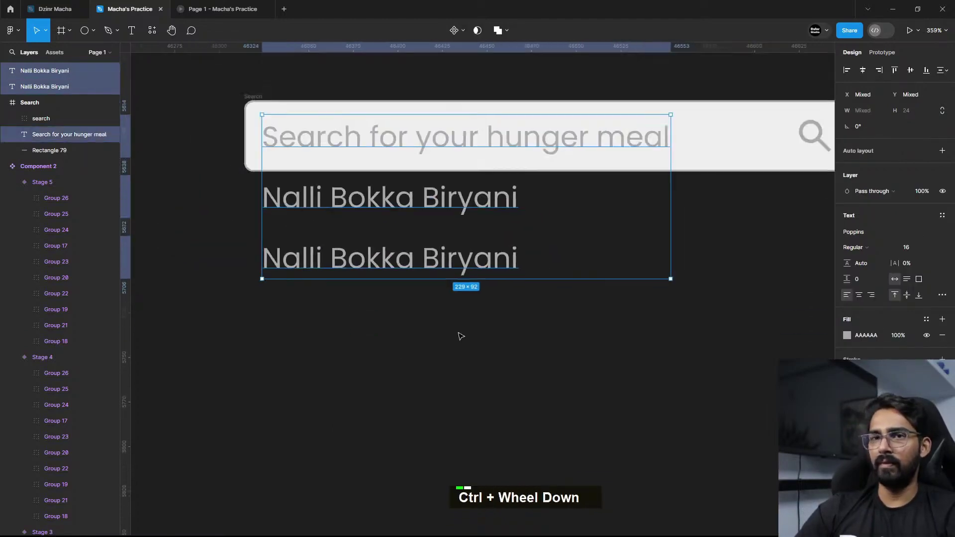
Step: Change the lower "Nalli Bokka Biryani" copy to "Fruit Delight"
scroll(339, 276, up, 2)
double_click(337, 279)
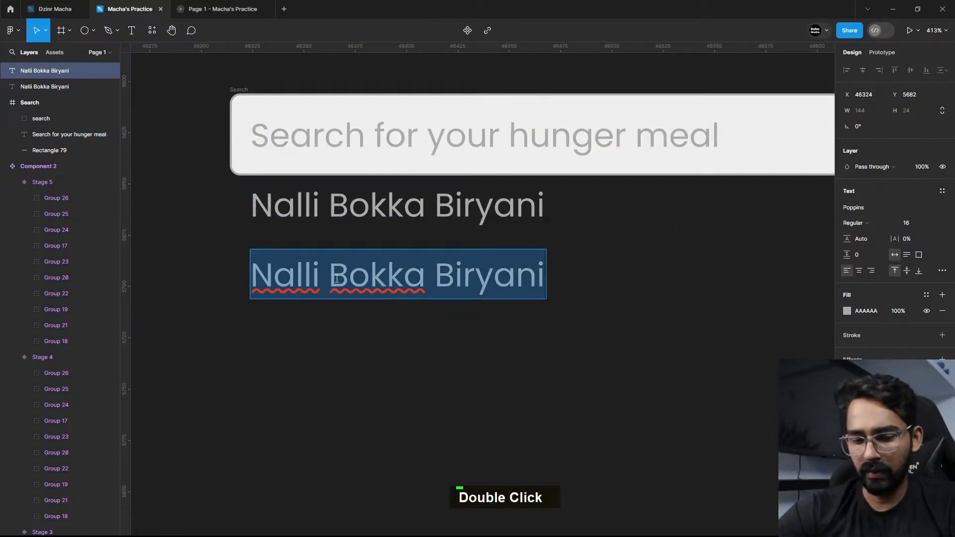
text(Cream Stone)
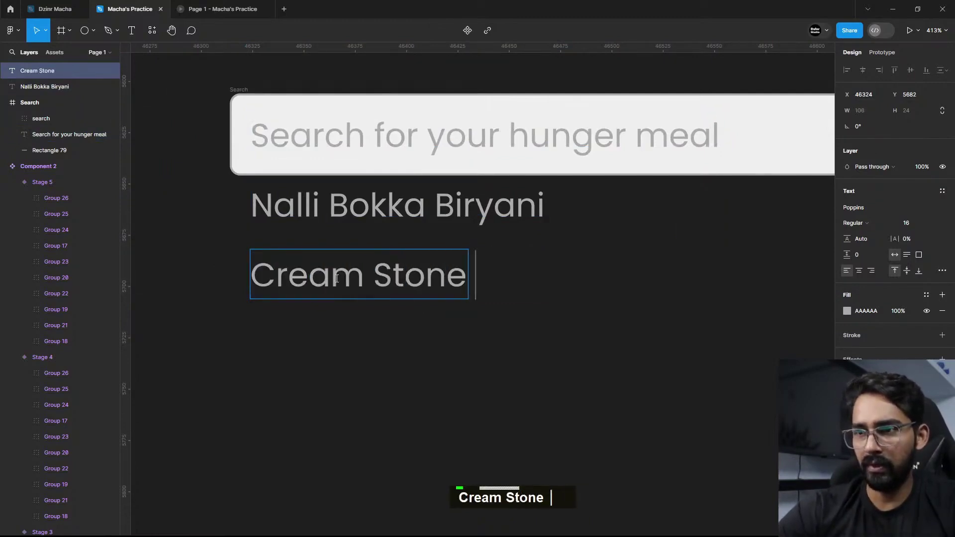
key(ctrl+a)
text(Fruit Dwe)
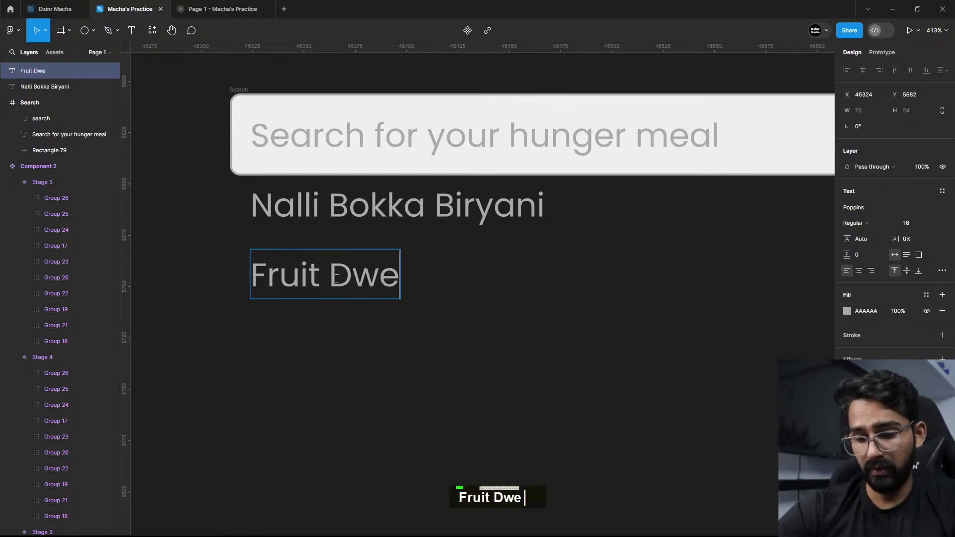
key(BackSpace)
key(BackSpace)
text(elight)
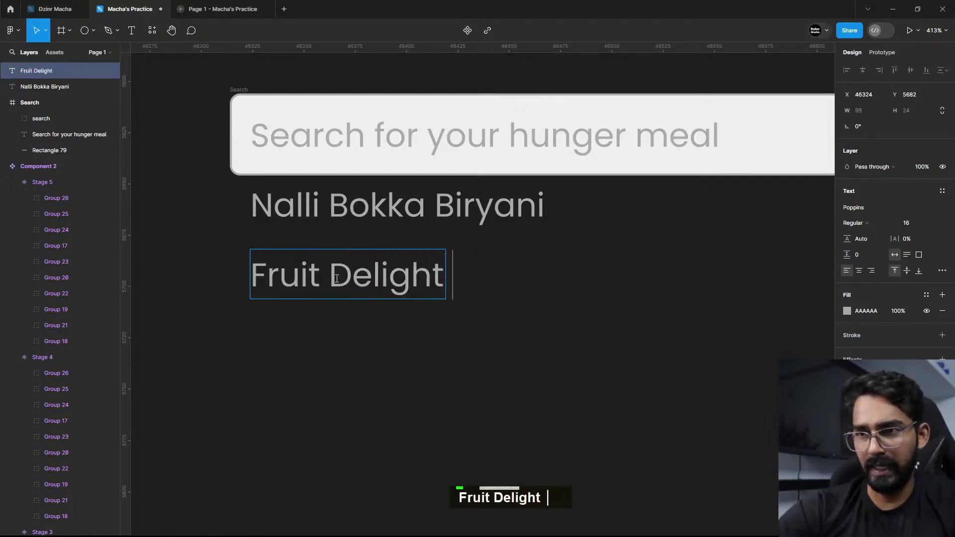
key(Escape)
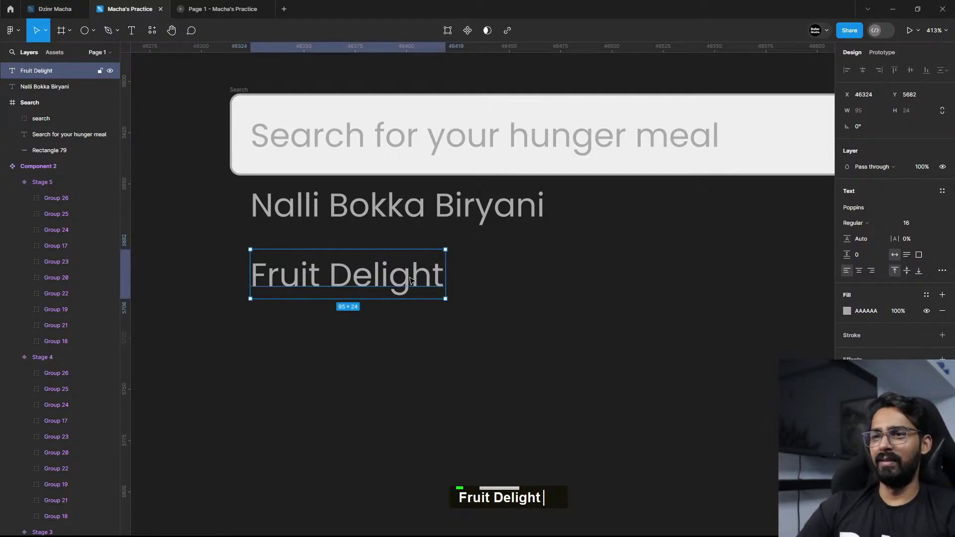
Step: Duplicate the "Fruit Delight" text directly below itself and change the copy to "Ghee Karam Idly"
drag(416, 279, 410, 348)
double_click(410, 348)
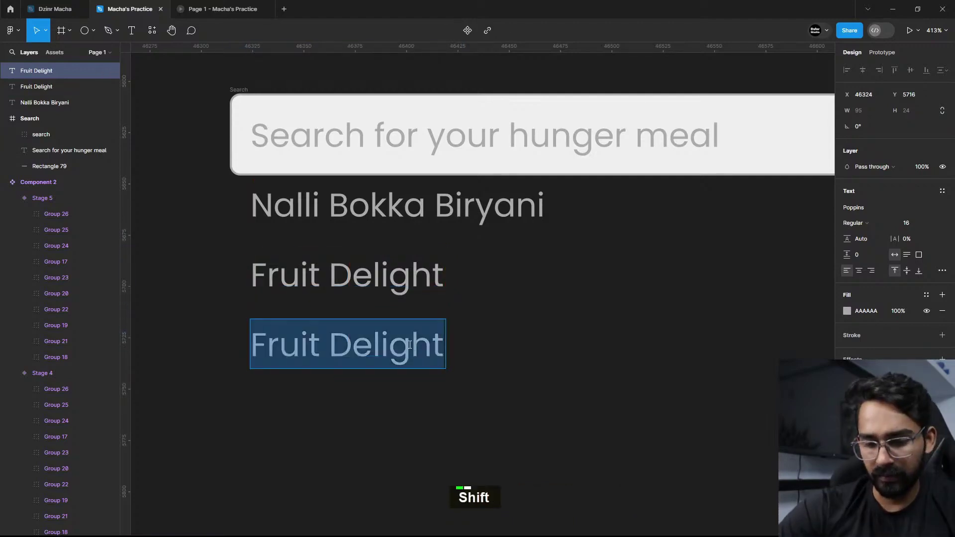
text(Ghee ka)
key(BackSpace)
key(BackSpace)
text(Karam I)
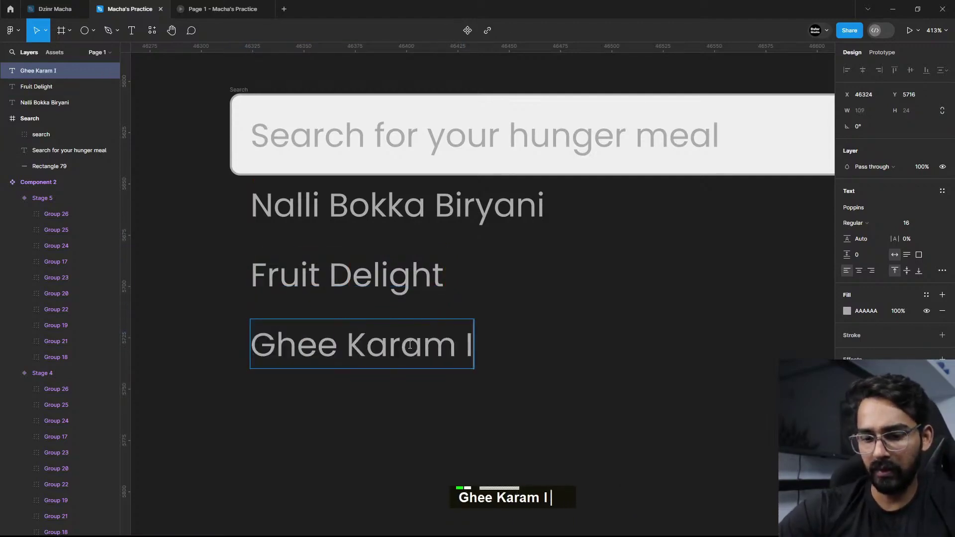
text(dly)
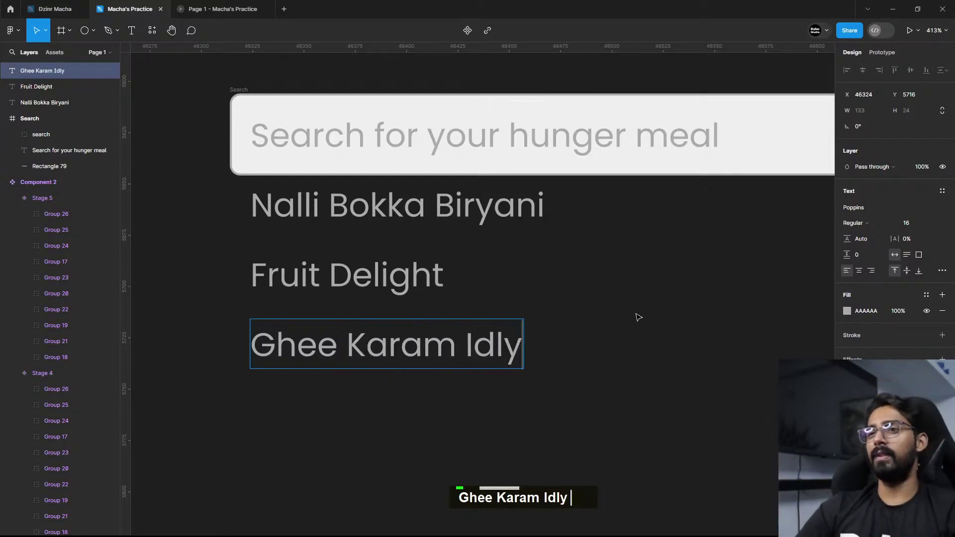
double_click(524, 305)
Step: Move the "Nalli Bokka Biryani", "Fruit Delight" and "Ghee Karam Idly" texts into the Search frame, directly beneath the "Search for your hunger meal" layer
ctrl+scroll(523, 305, down, 2)
scroll(479, 298, right, 2)
ctrl+scroll(480, 290, down, 2)
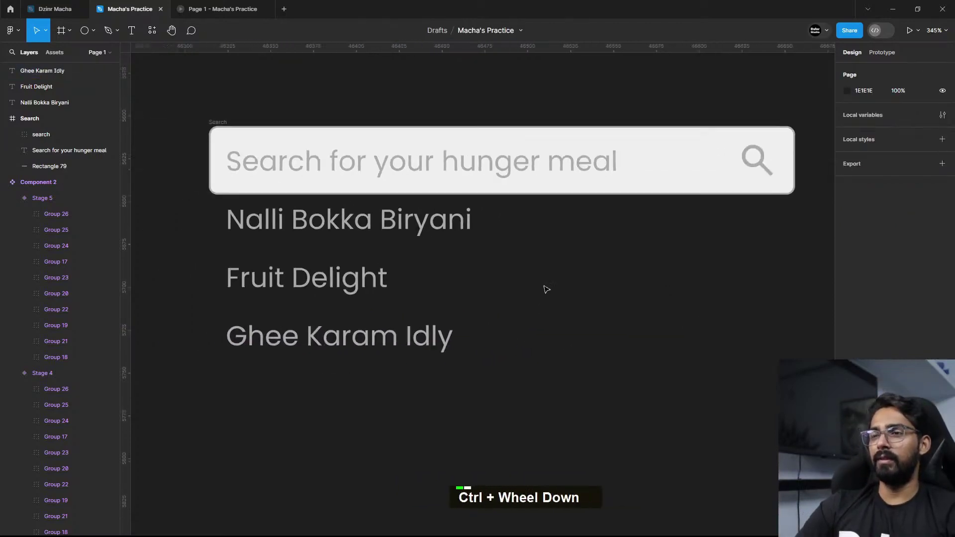
click(327, 173)
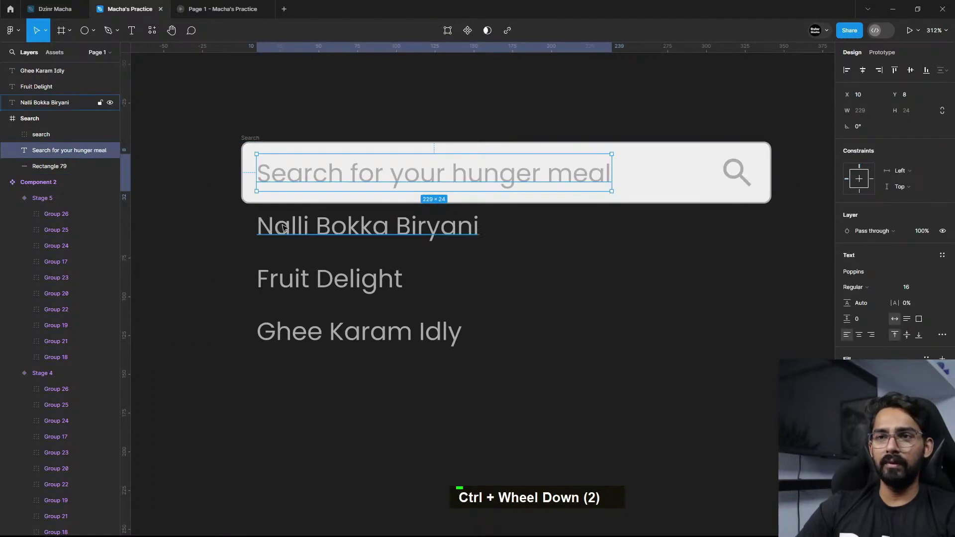
click(349, 226)
shift+click(308, 284)
shift+click(309, 333)
scroll(49, 103, up, 1)
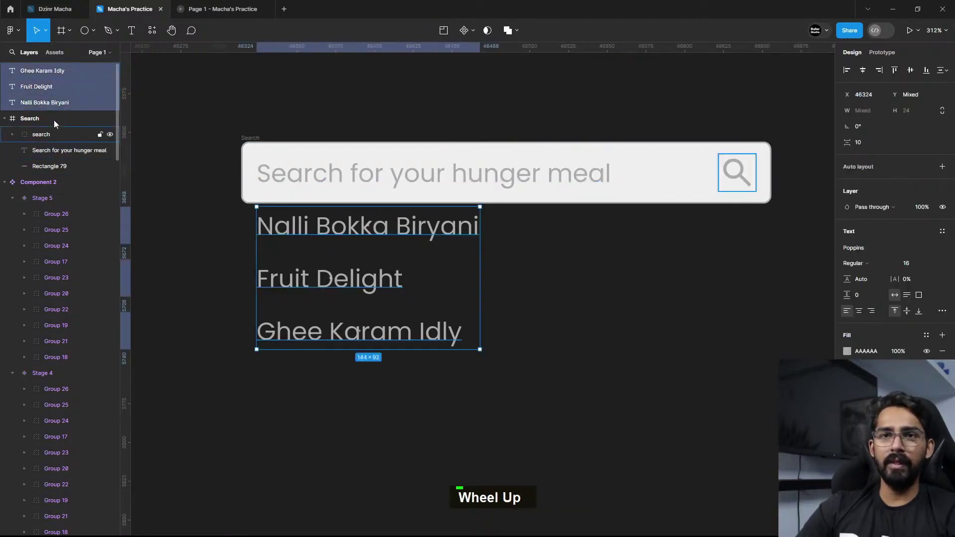
drag(62, 107, 64, 160)
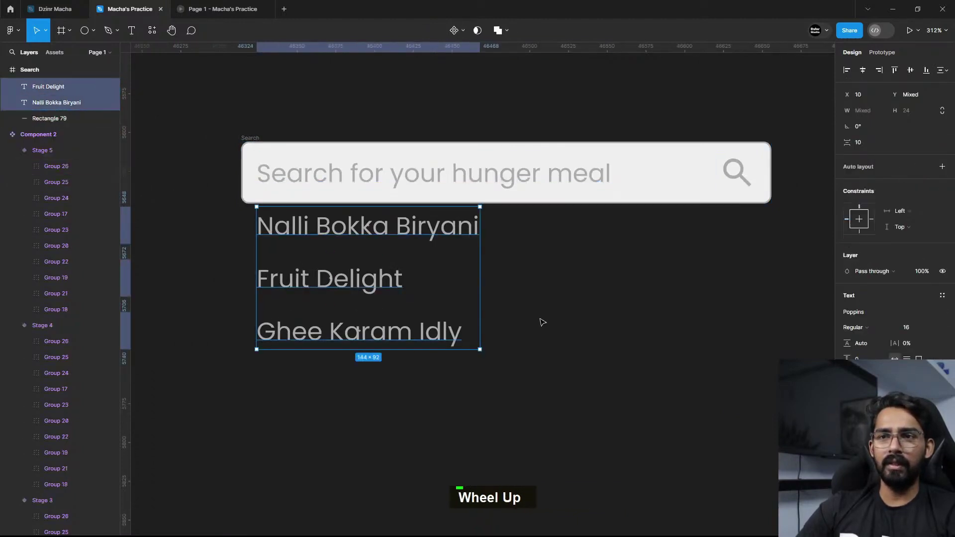
scroll(56, 142, up, 2)
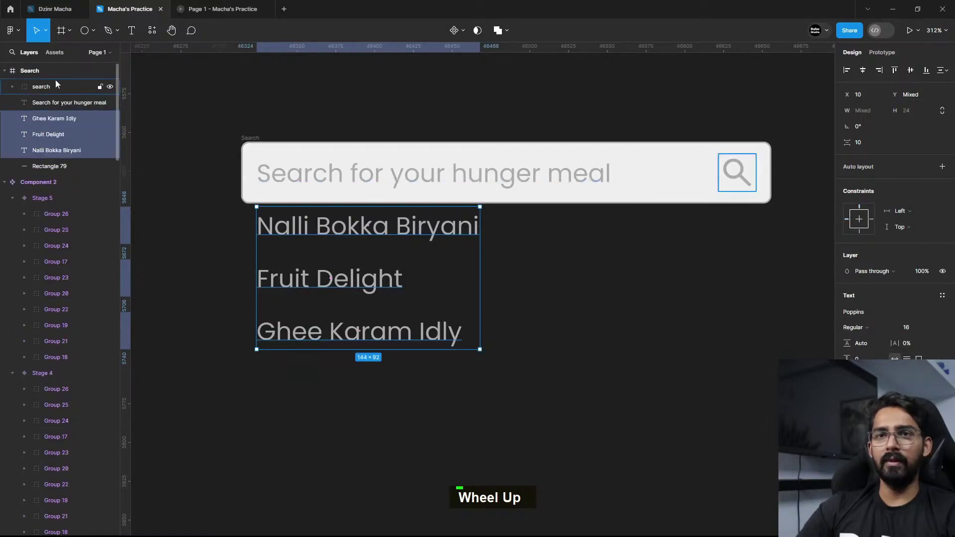
Step: Turn on Clip content for the Search frame
click(61, 103)
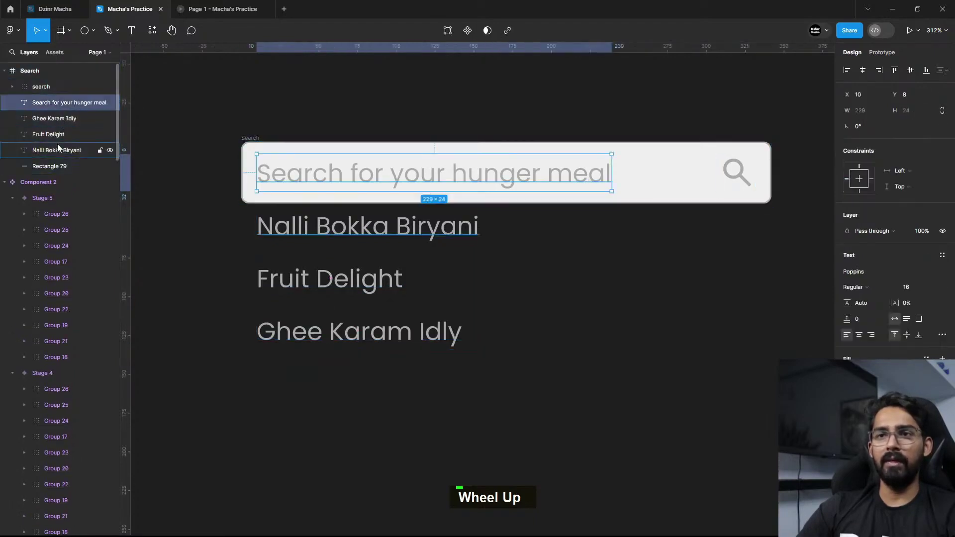
click(56, 76)
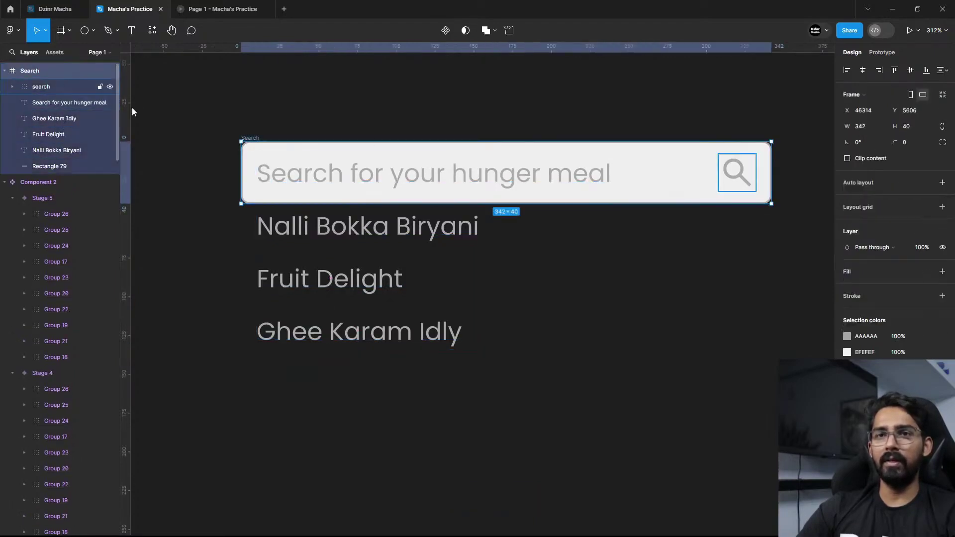
click(848, 159)
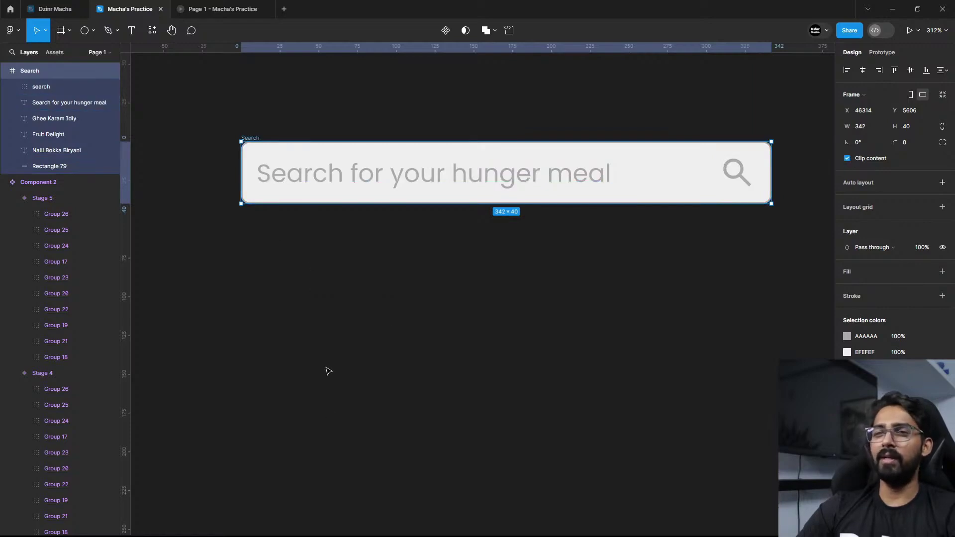
scroll(251, 249, down, 1)
scroll(250, 239, up, 3)
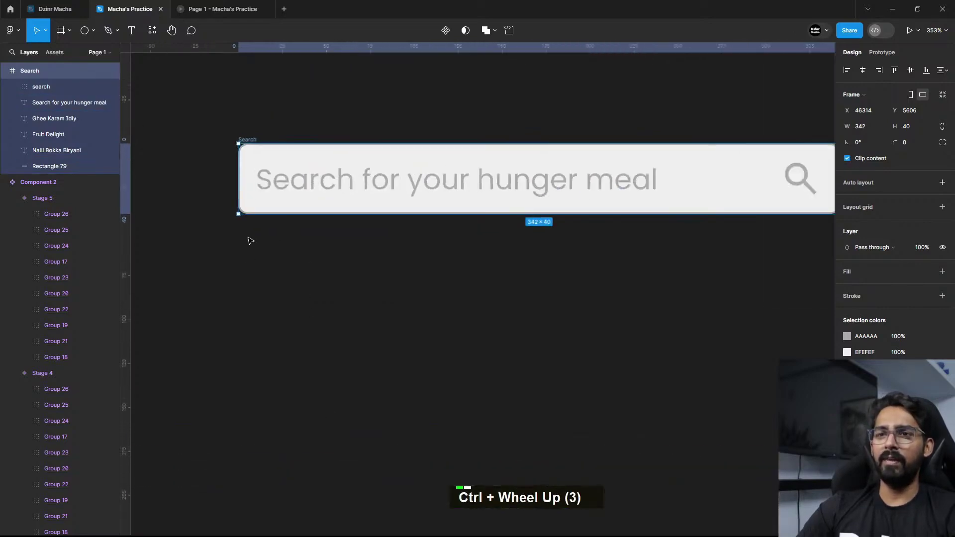
scroll(316, 211, down, 2)
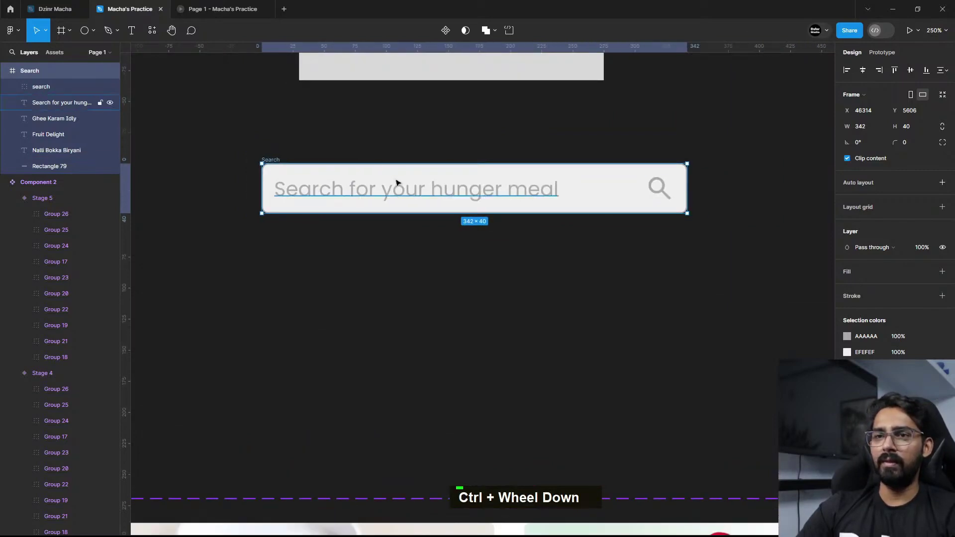
Step: Duplicate the Search frame three times, stacking the copies at even spacing below the original
click(595, 185)
key(ctrl+z)
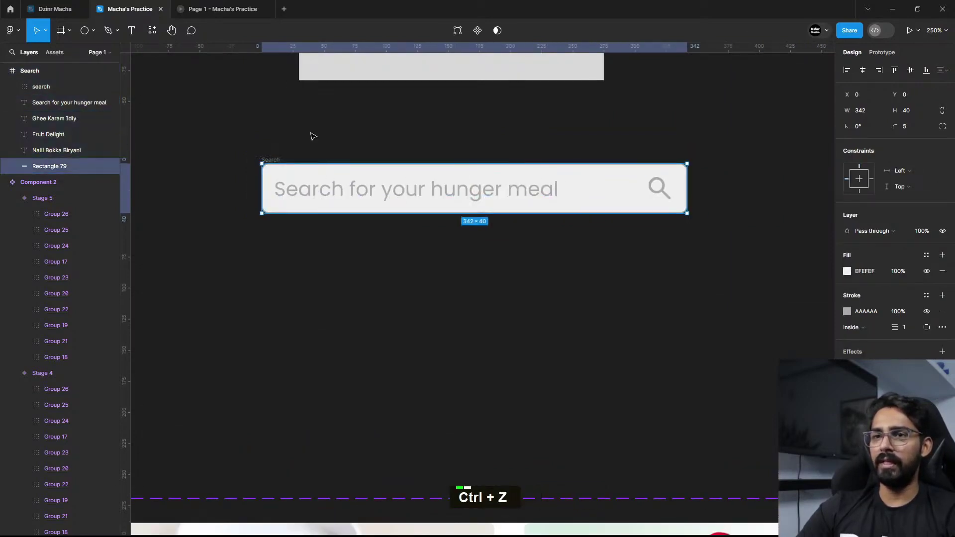
key(ctrl+z)
click(273, 160)
drag(396, 199, 395, 269)
key(ctrl+d)
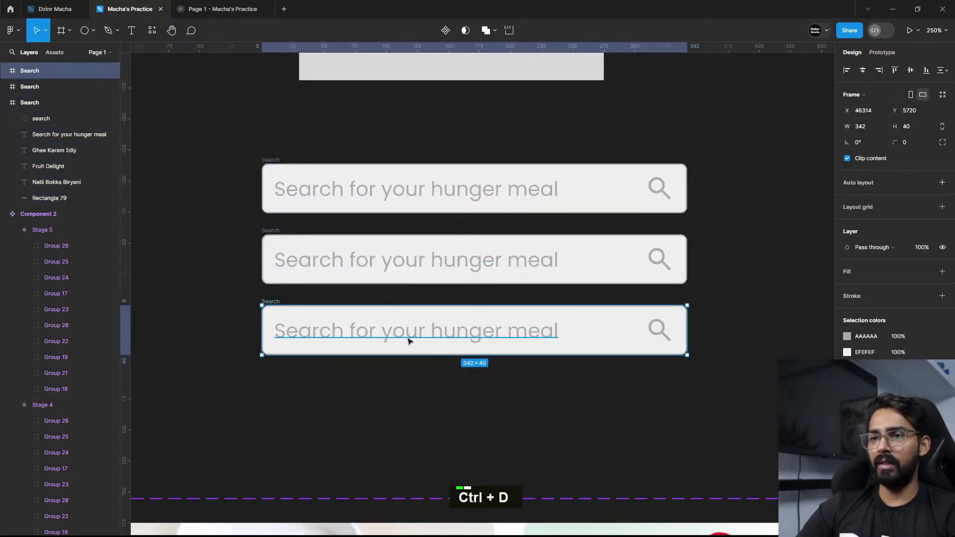
key(ctrl+d)
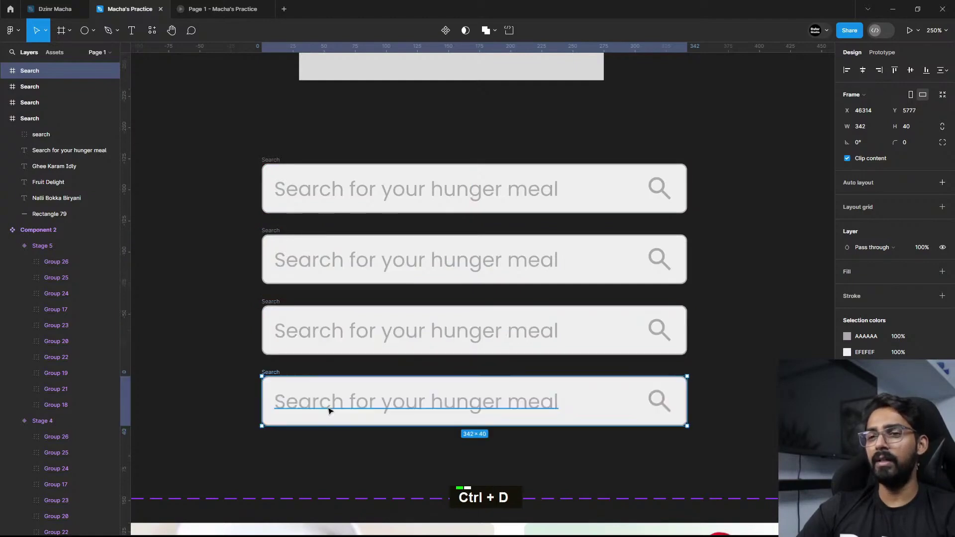
Step: Move all four texts in the second Search frame up together until "Nalli Bokka Biryani" sits vertically centered in the bar
click(377, 261)
shift+click(61, 184)
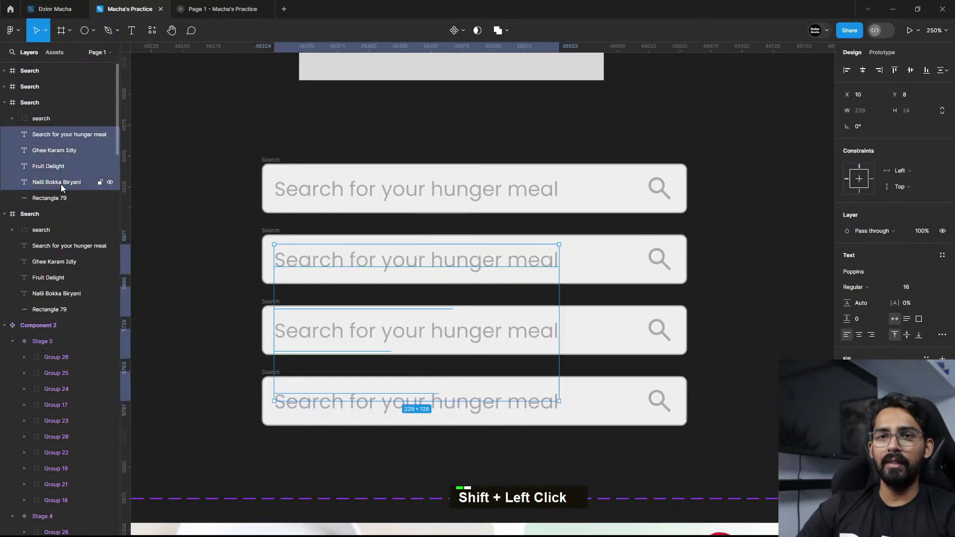
key(shift+Up)
key(shift+Up)
key(shift+Up)
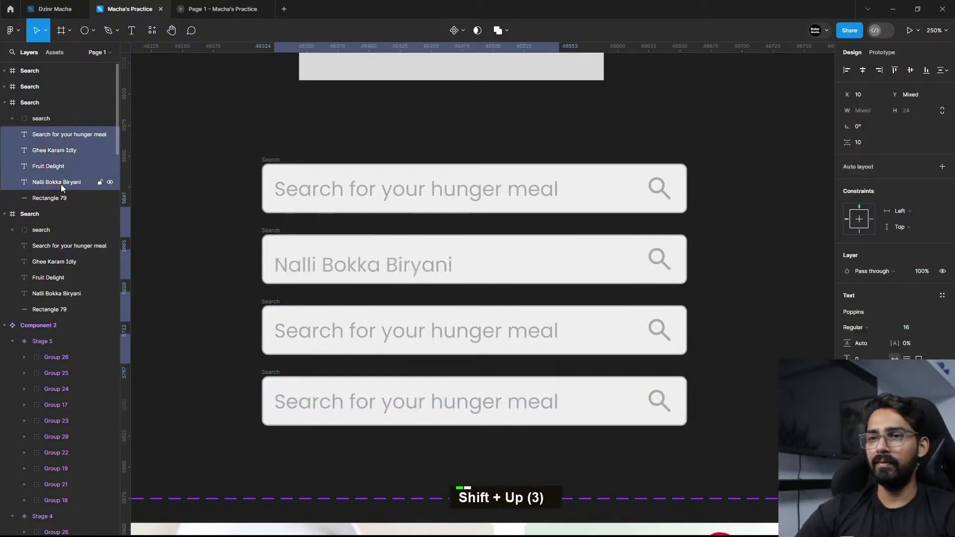
key(shift+Up)
key(shift+Down)
key(Up)
key(Up)
key(Up)
key(Up)
key(Up)
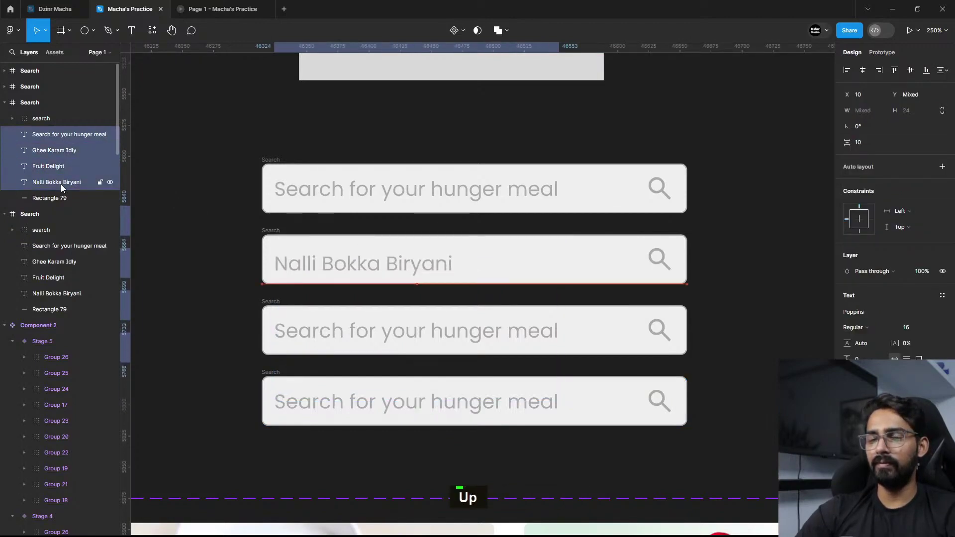
key(Down)
key(Up)
key(Down)
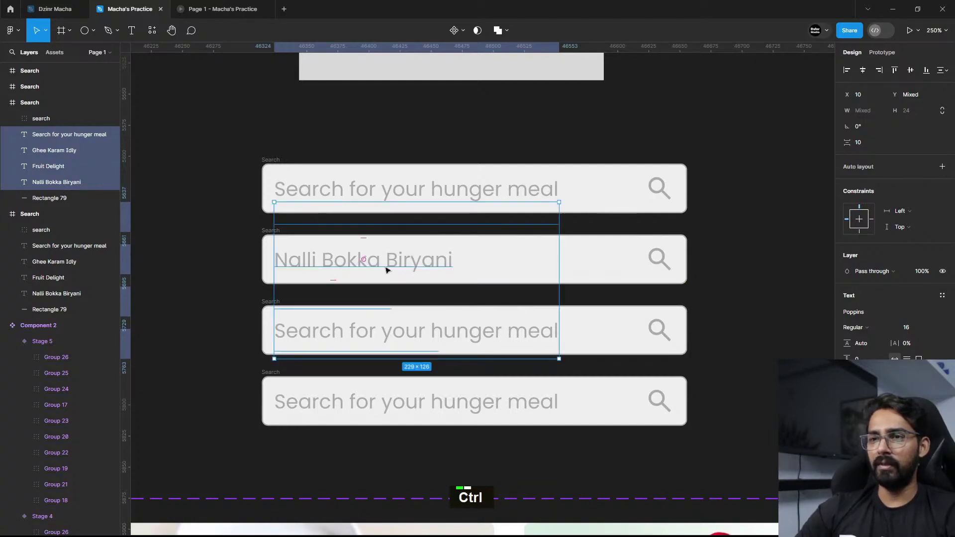
ctrl+scroll(408, 253, up, 1)
scroll(411, 261, down, 1)
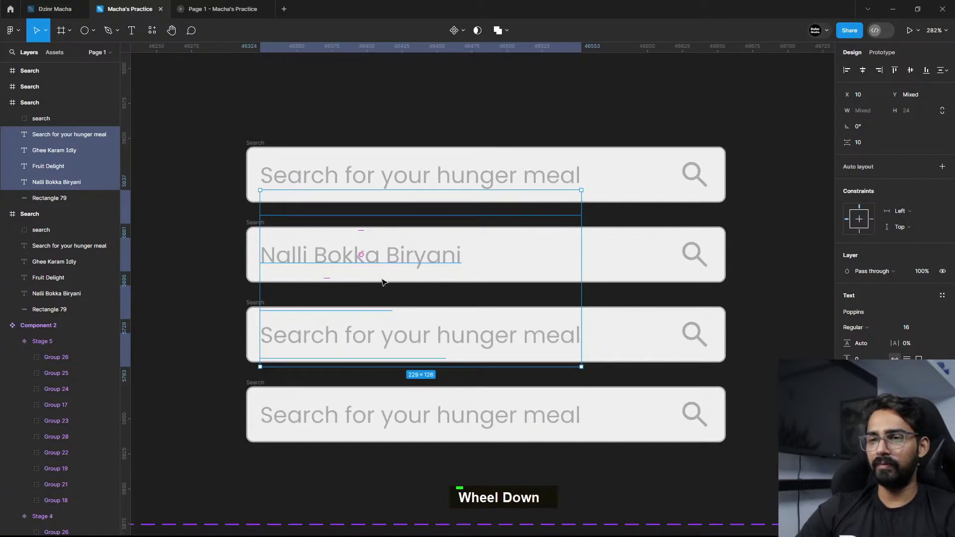
Step: Move all four texts in the third Search frame up together until "Fruit Delight" sits vertically centered in the bar
click(566, 322)
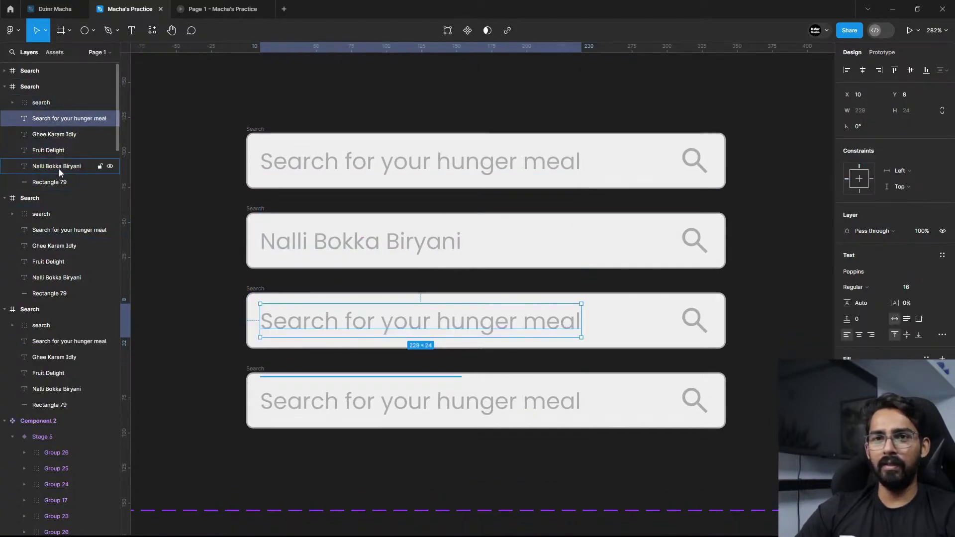
shift+click(59, 168)
key(shift+Up)
key(shift+Up)
key(shift+Up)
key(shift+Up)
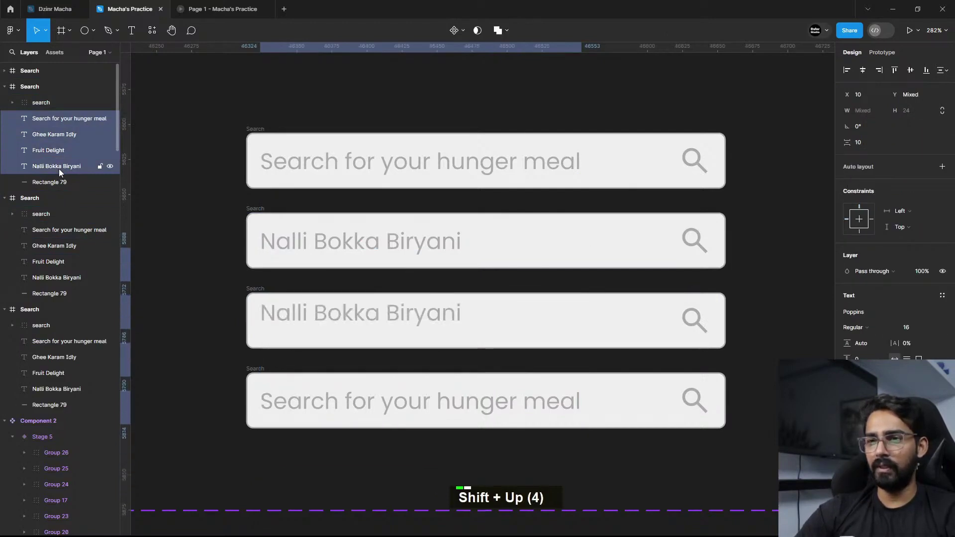
key(shift+Up)
key(shift+Up)
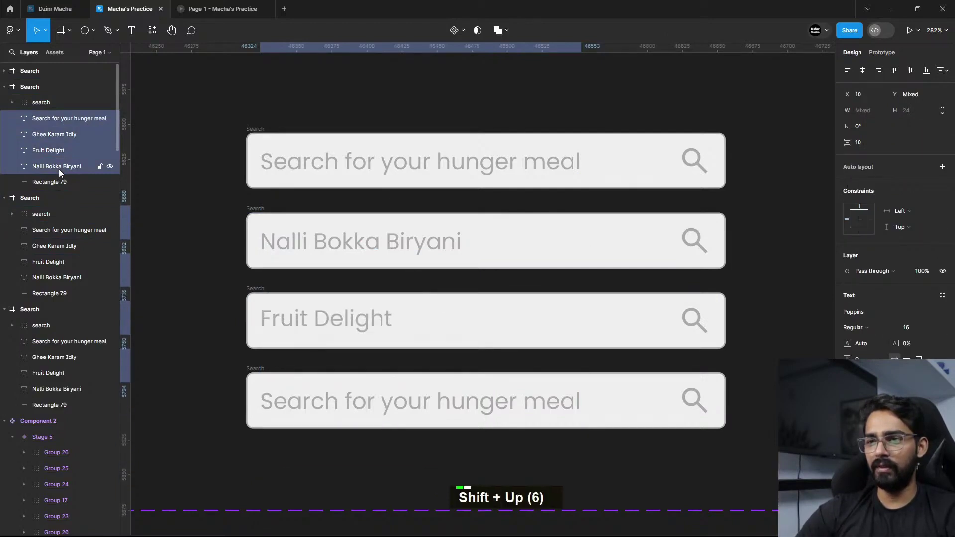
key(Down)
key(Down)
key(Down)
key(Up)
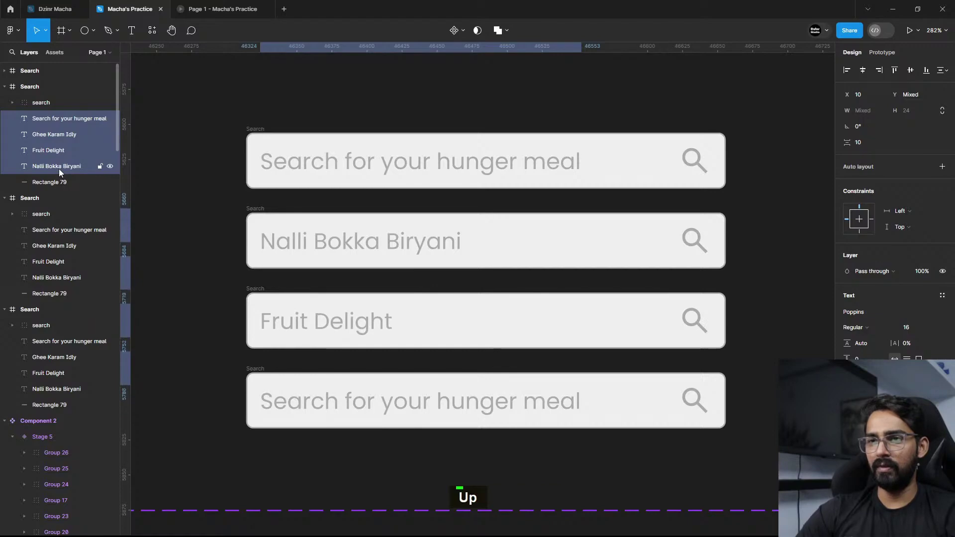
Step: Move all four texts in the fourth Search frame up together until "Ghee Karam Idly" sits vertically centered in the bar
click(376, 405)
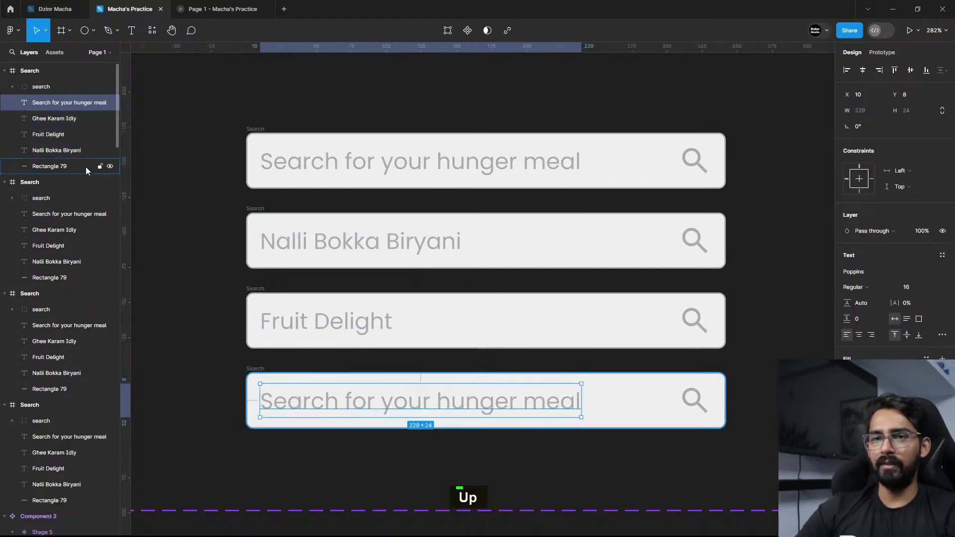
shift+click(73, 150)
key(shift+Up)
key(shift+Up)
key(shift+Up)
key(shift+Up)
key(shift+Up)
key(shift+Up)
key(shift+Up)
key(shift+Up)
key(shift+Up)
key(shift+Up)
key(shift+Up)
key(shift+Up)
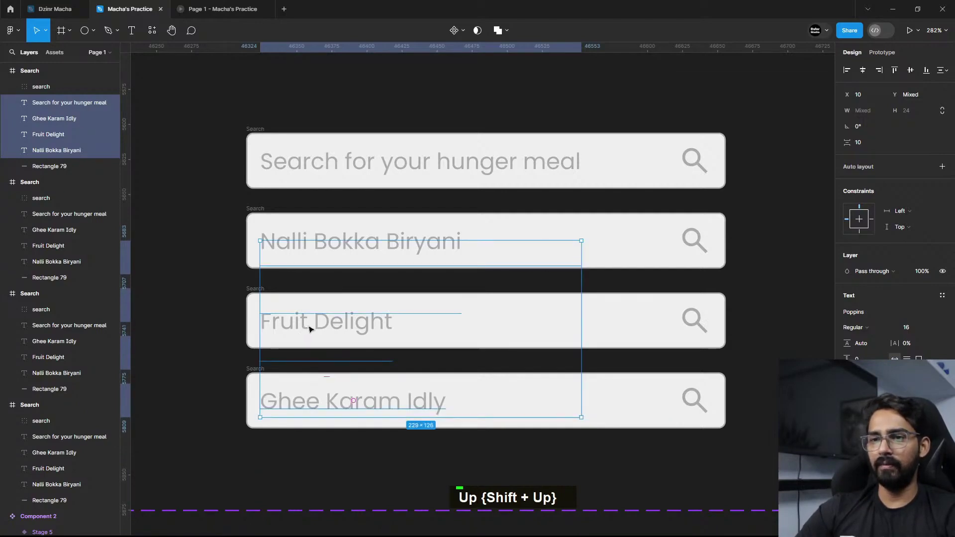
Step: Try to fine-tune the vertical position of the third Search frame's four texts in single-pixel nudges
click(65, 263)
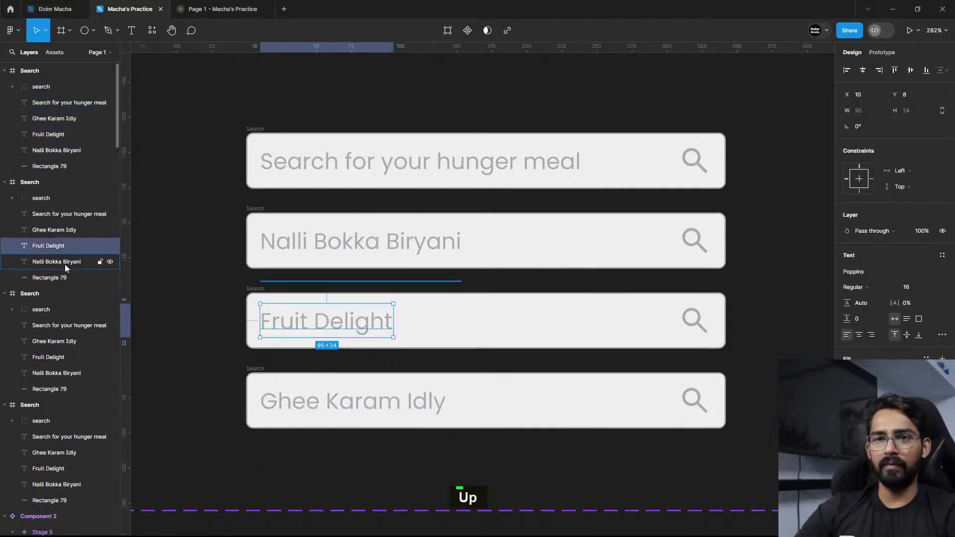
shift+click(65, 219)
key(Down)
key(Down)
key(Up)
key(Down)
key(Up)
key(Up)
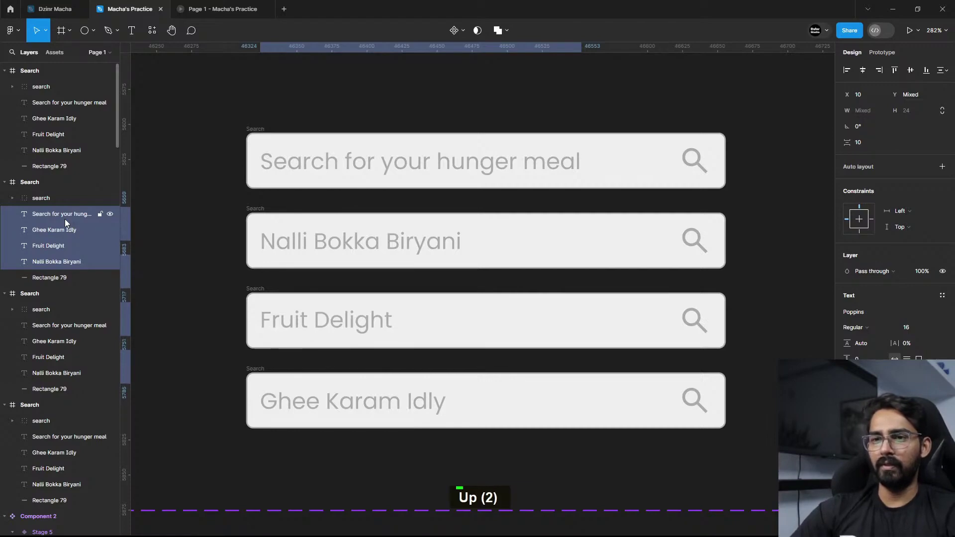
click(156, 305)
Step: Align "Fruit Delight", "Ghee Karam Idly" and "Nalli Bokka Biryani" to the vertical centers of their respective Search frames
click(293, 319)
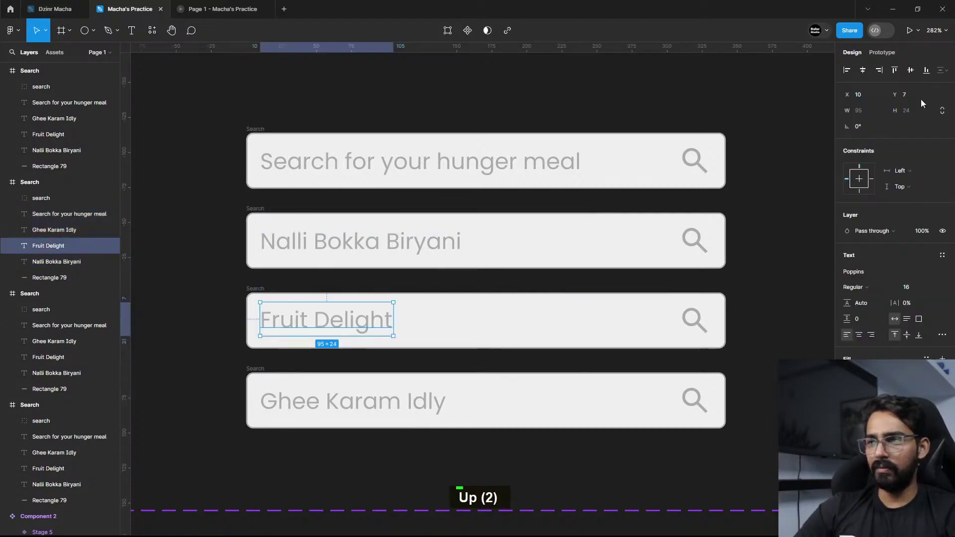
click(911, 71)
click(394, 394)
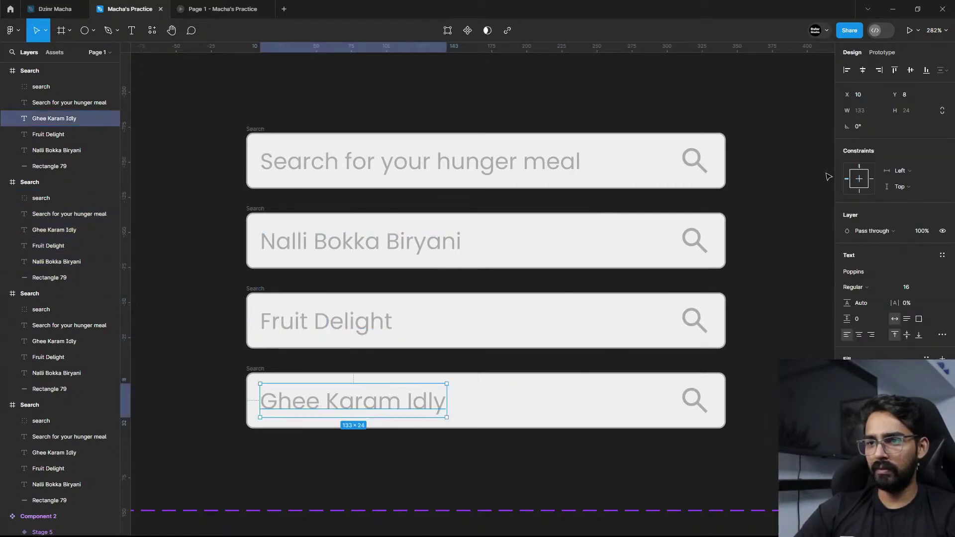
click(910, 71)
click(400, 251)
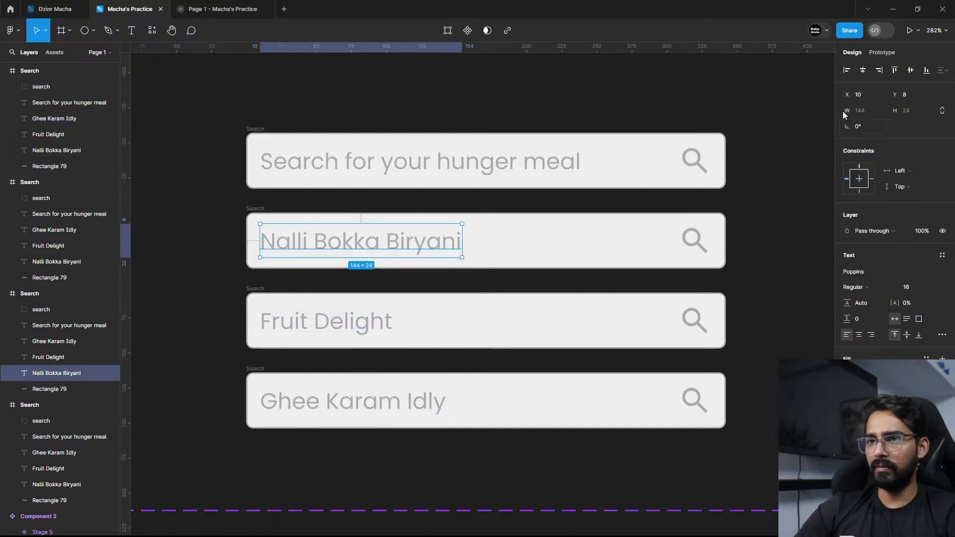
click(911, 71)
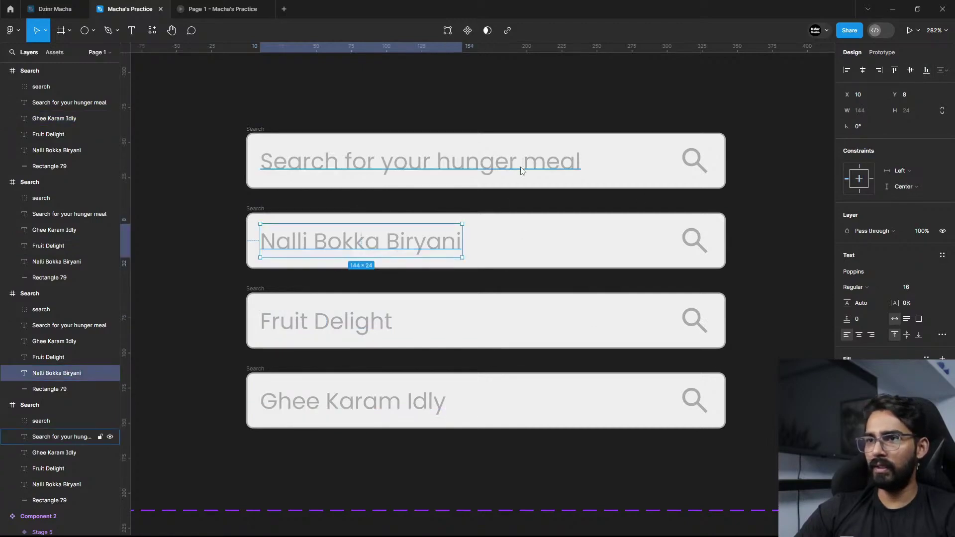
click(523, 169)
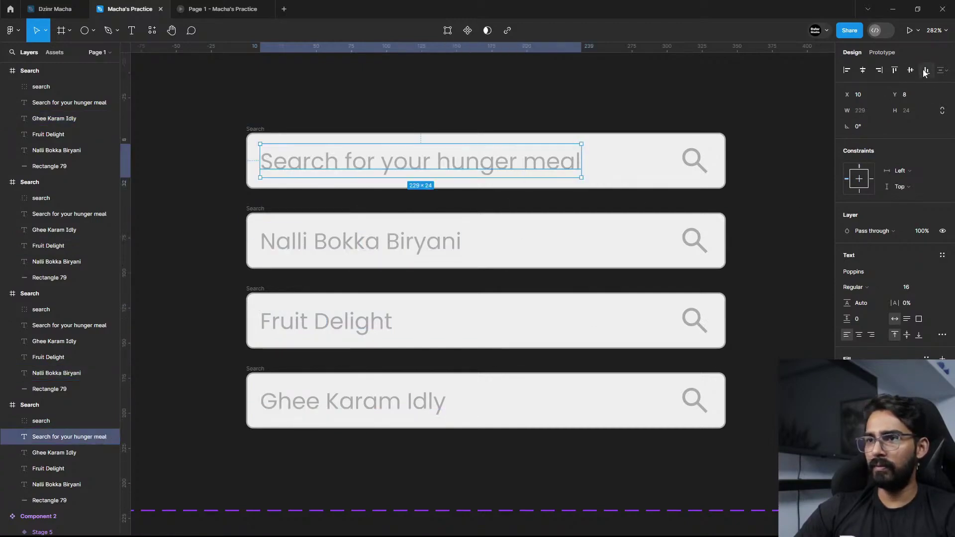
click(678, 107)
scroll(443, 198, down, 5)
scroll(421, 235, up, 2)
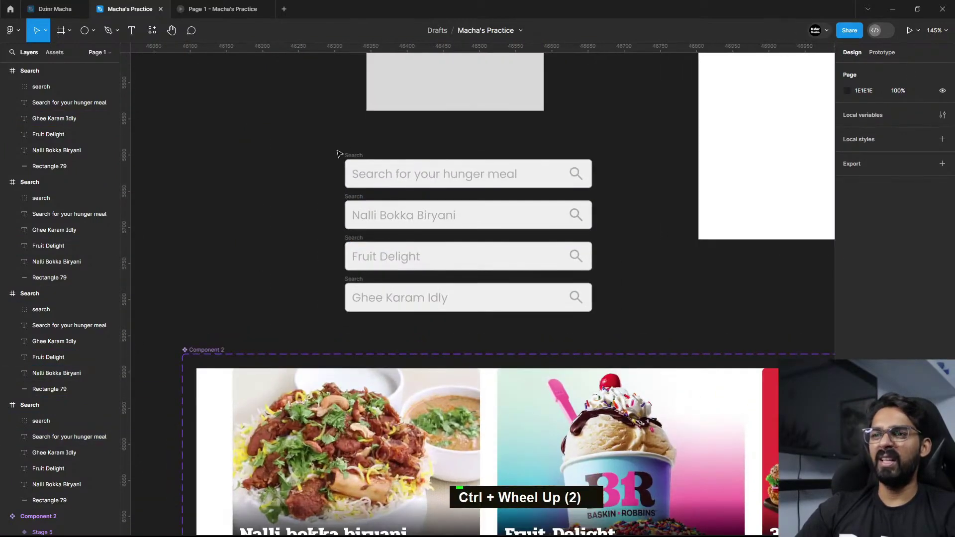
Step: Combine the four stacked Search frames into one component set
drag(337, 149, 631, 321)
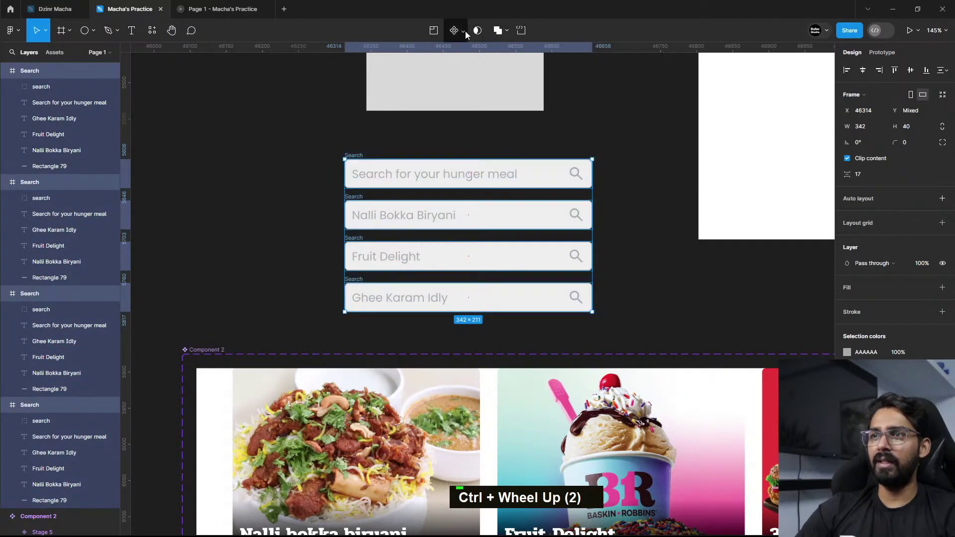
click(465, 31)
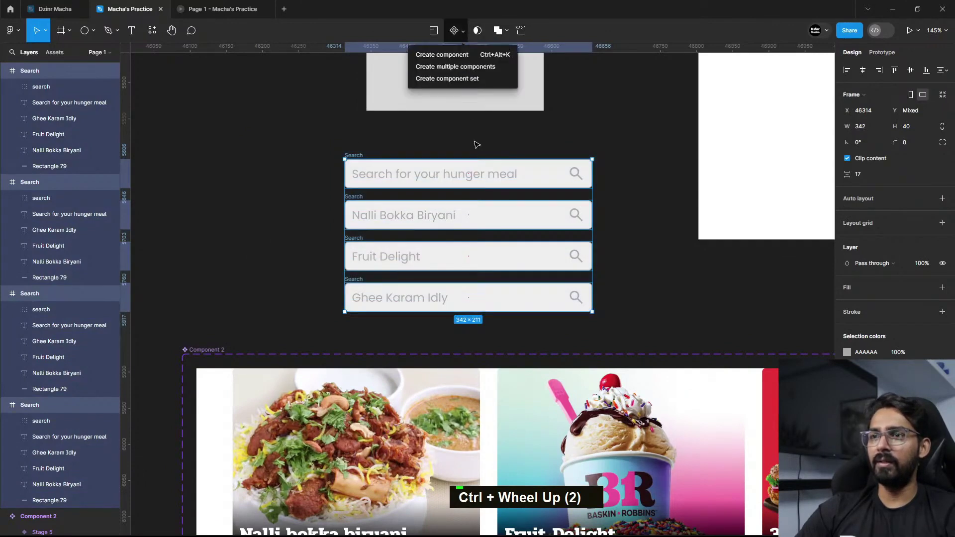
click(453, 78)
Step: Link the "Search for your hunger meal" variant to "Nalli Bokka Biryani" with an After delay trigger of 1500 ms
scroll(543, 228, up, 2)
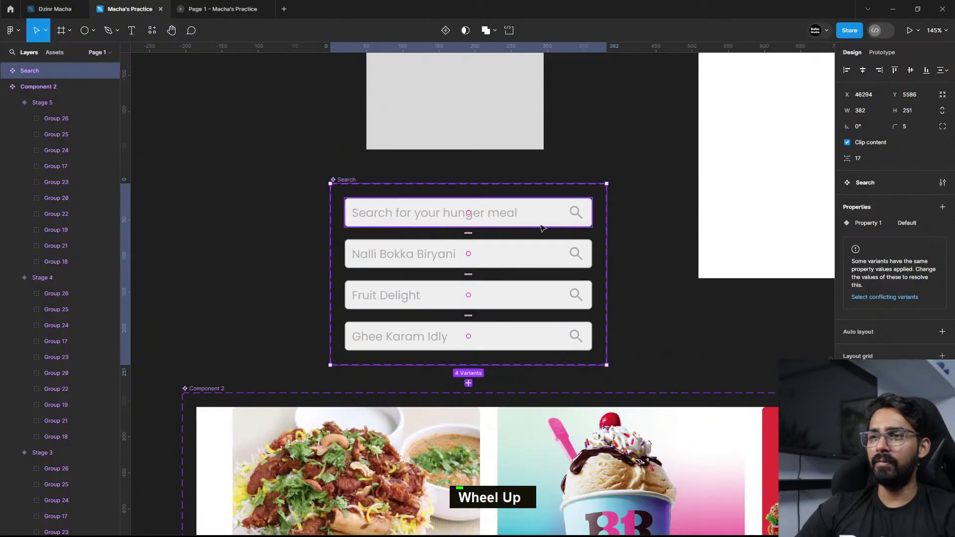
drag(638, 259, 597, 356)
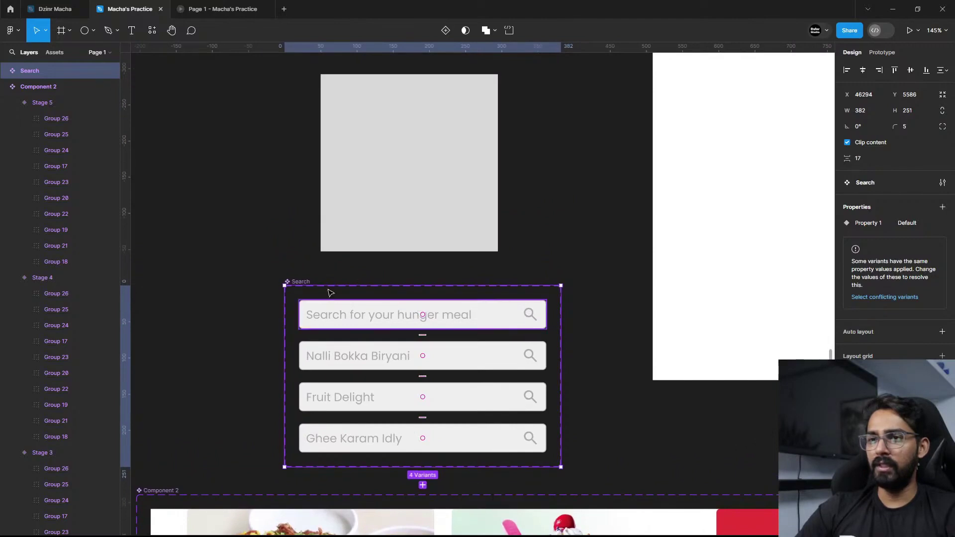
click(521, 311)
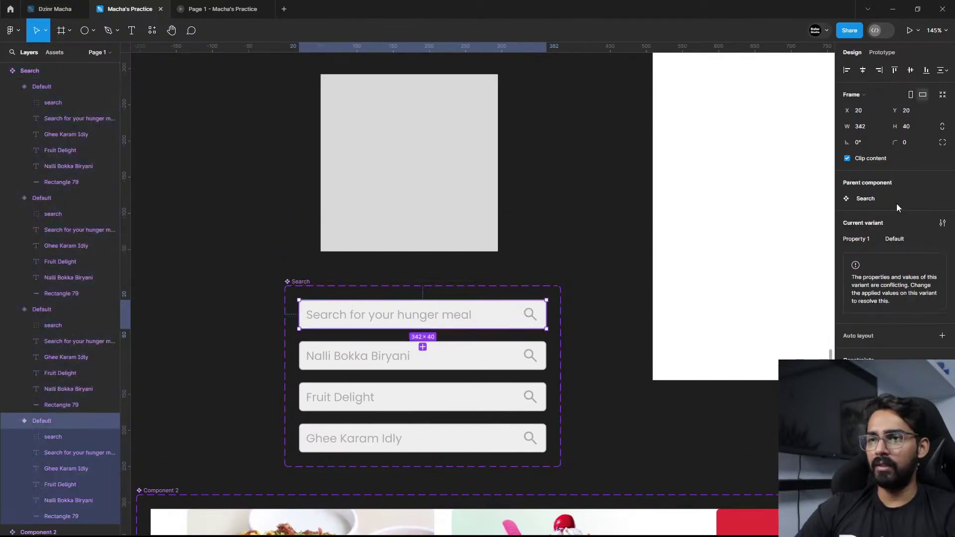
click(882, 53)
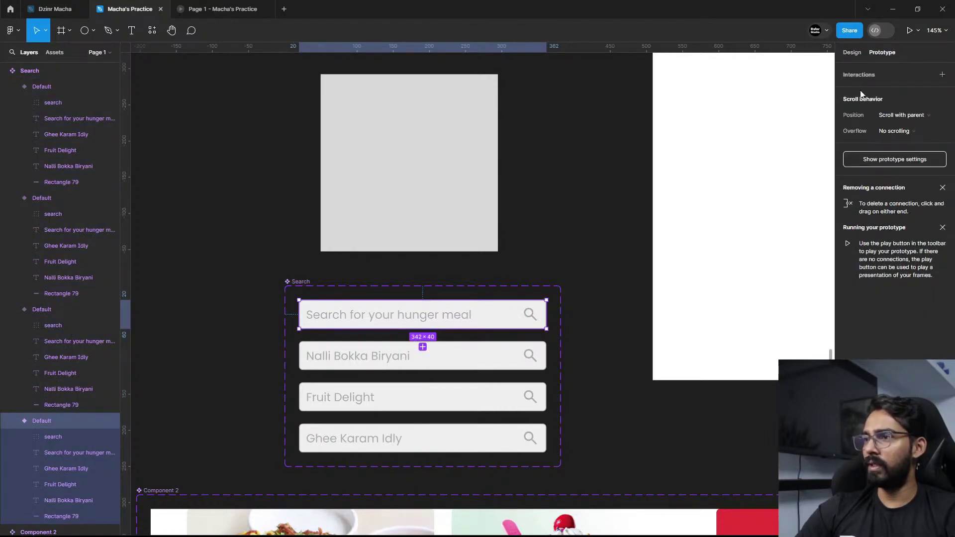
scroll(484, 312, down, 2)
ctrl+scroll(455, 255, up, 5)
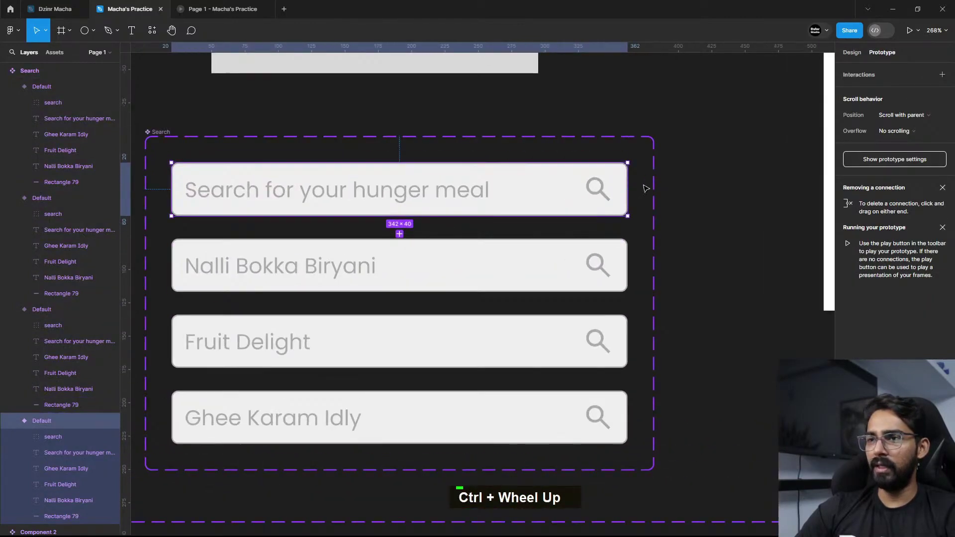
drag(628, 189, 436, 261)
click(360, 263)
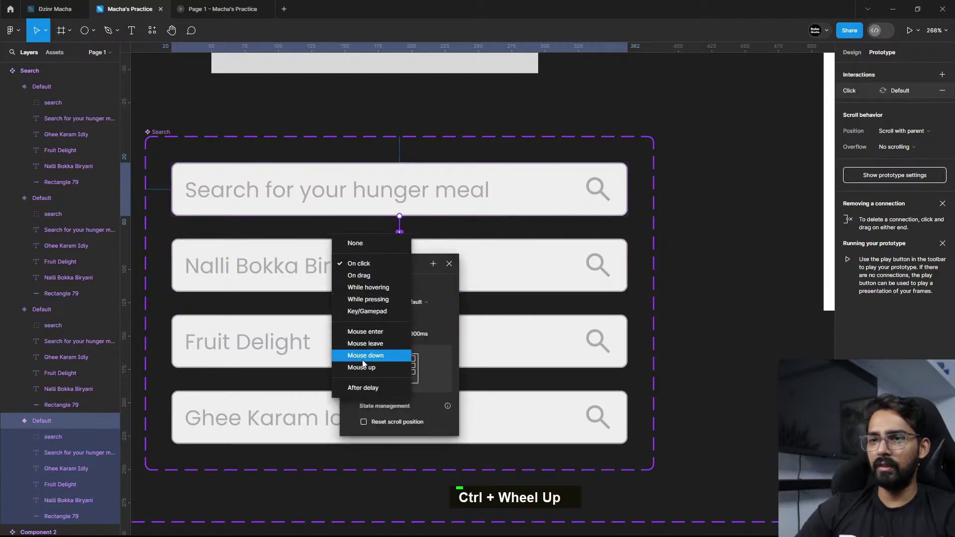
click(365, 388)
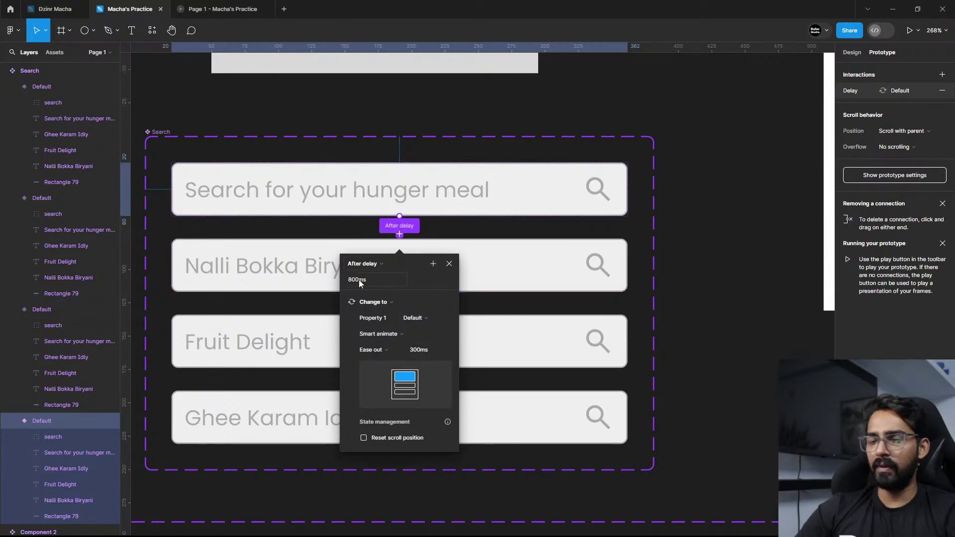
text(1)
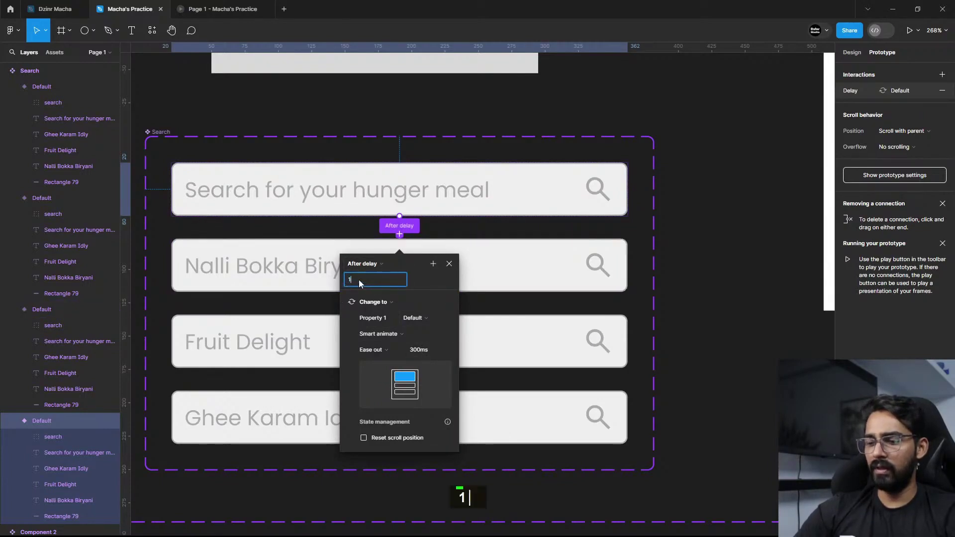
text(500)
key(Return)
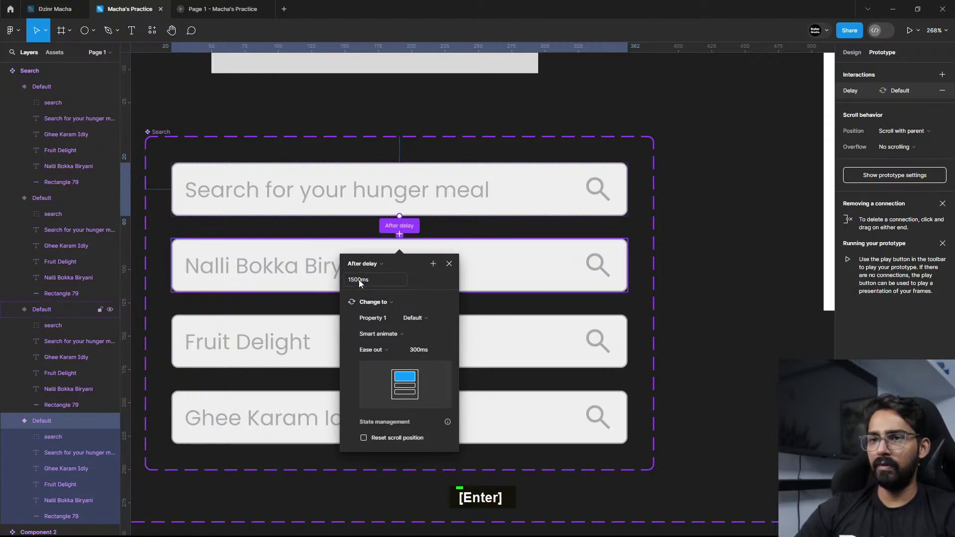
Step: Link the "Nalli Bokka Biryani" variant to "Fruit Delight" with an After delay trigger of 1500 ms
click(622, 259)
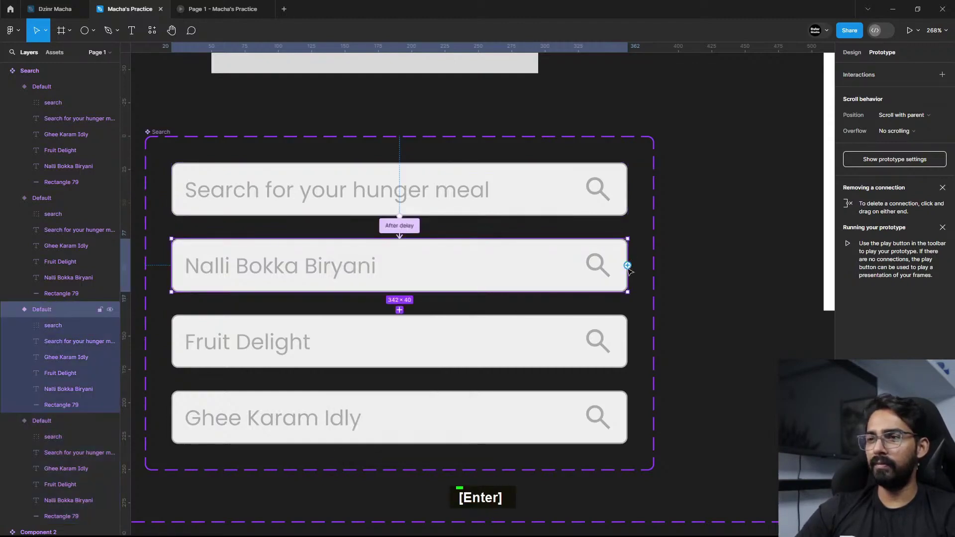
drag(628, 266, 354, 350)
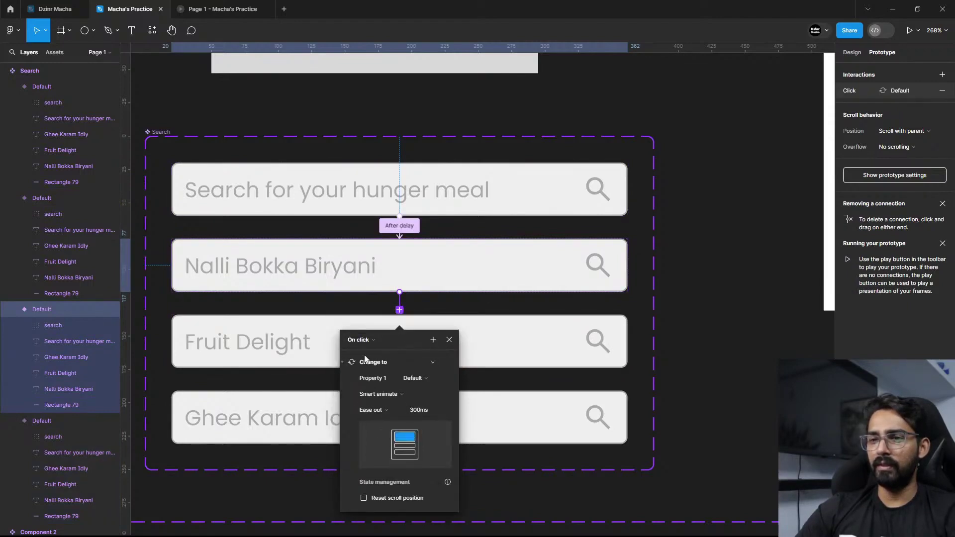
click(361, 341)
click(363, 464)
click(372, 357)
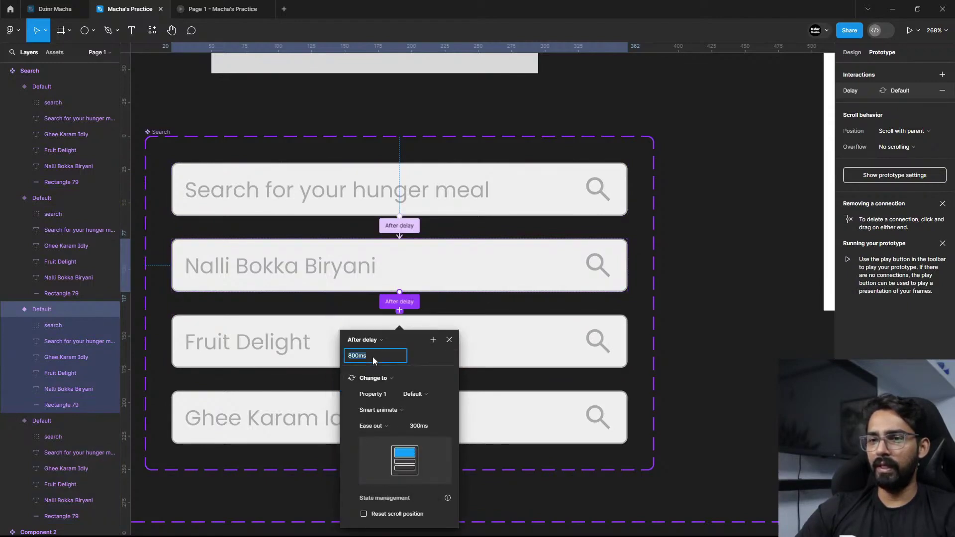
text(1500)
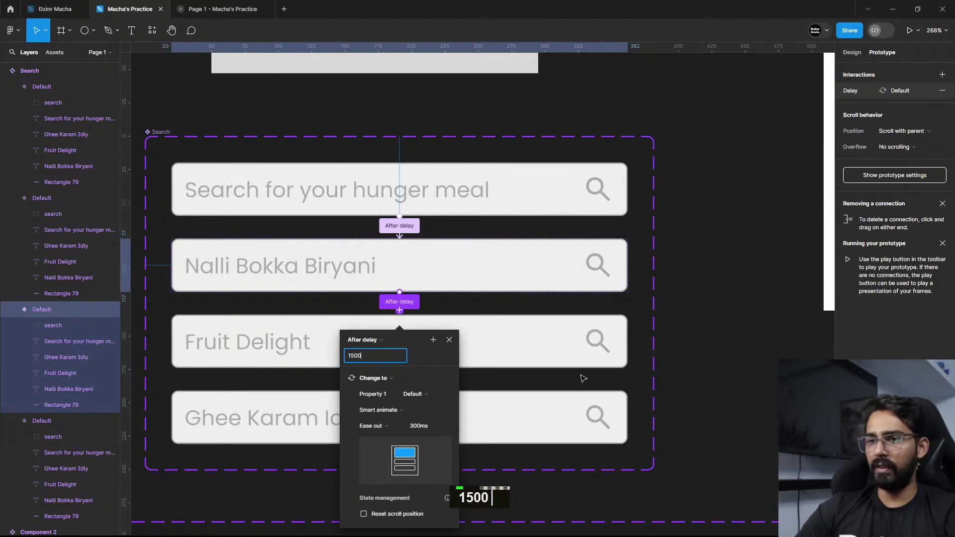
Step: Link the "Fruit Delight" variant to "Ghee Karam Idly" with an After delay trigger of 1500 ms
click(523, 339)
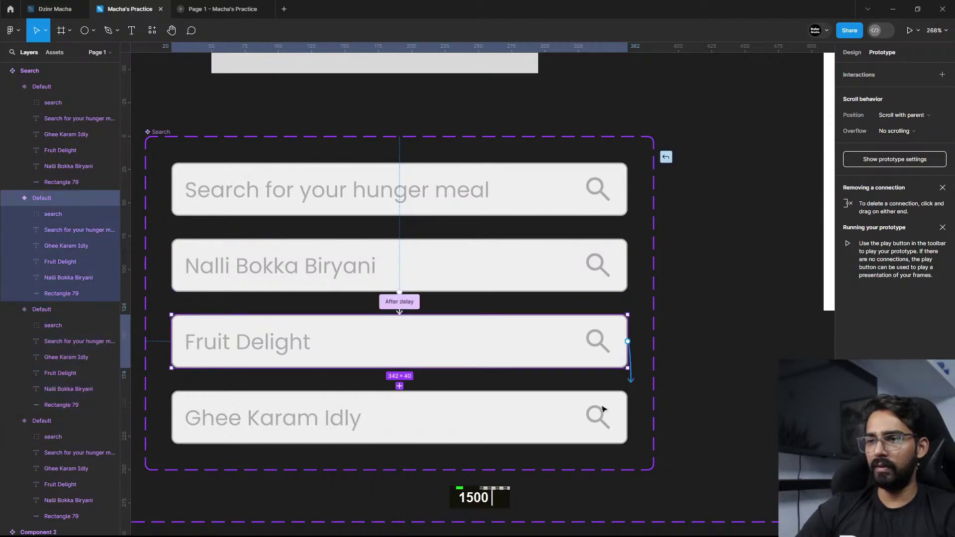
drag(604, 409, 603, 410)
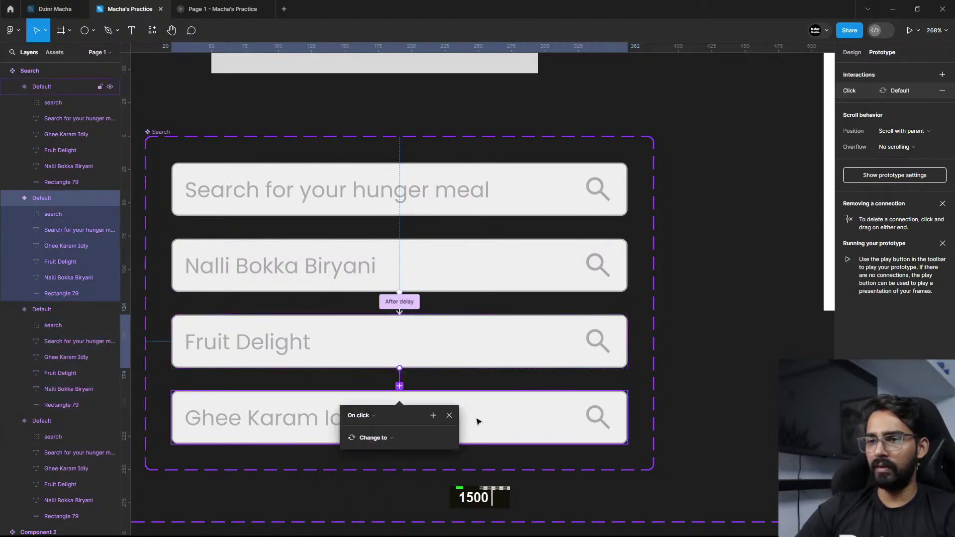
click(368, 416)
click(368, 520)
click(379, 435)
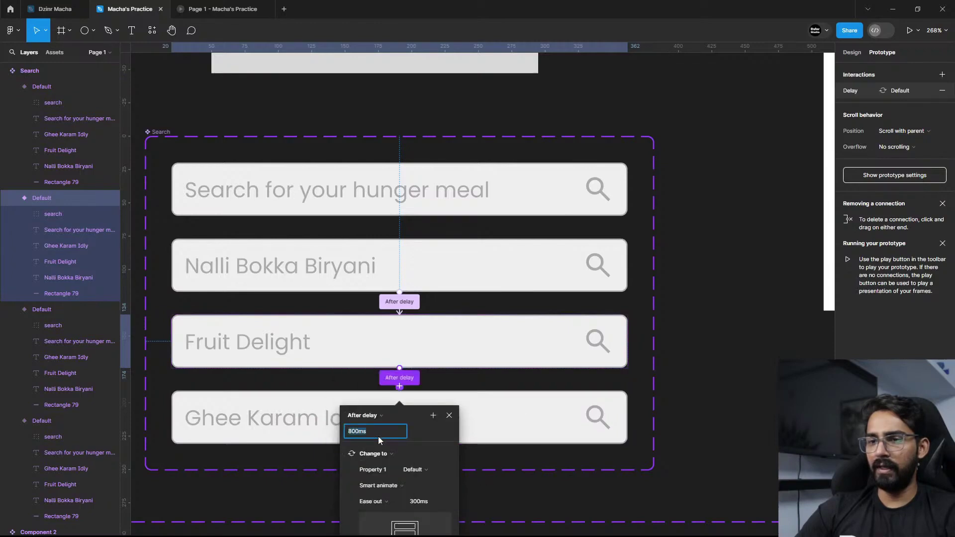
text(1500)
key(Return)
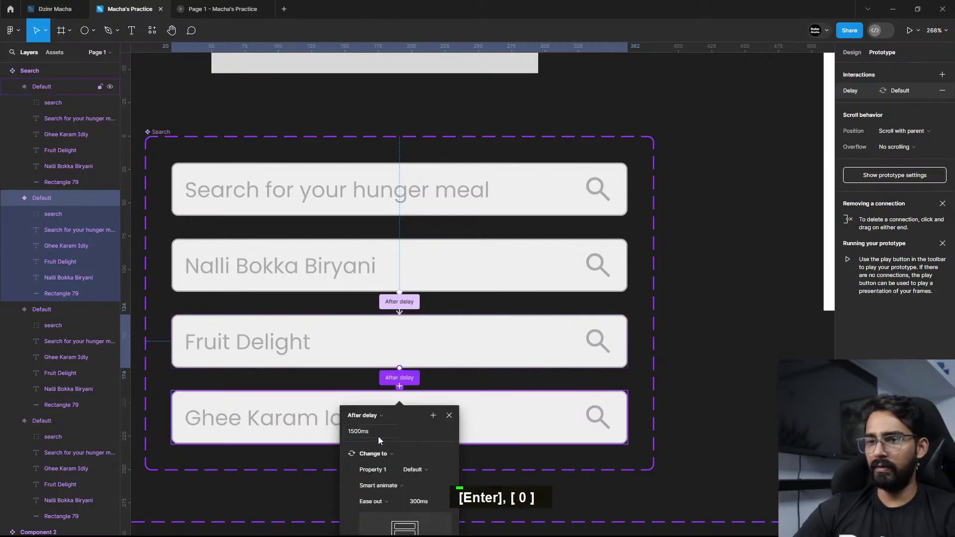
Step: Link the "Ghee Karam Idly" variant back to "Search for your hunger meal" with an After delay trigger of 1500 ms
click(623, 413)
drag(628, 418, 610, 187)
click(372, 242)
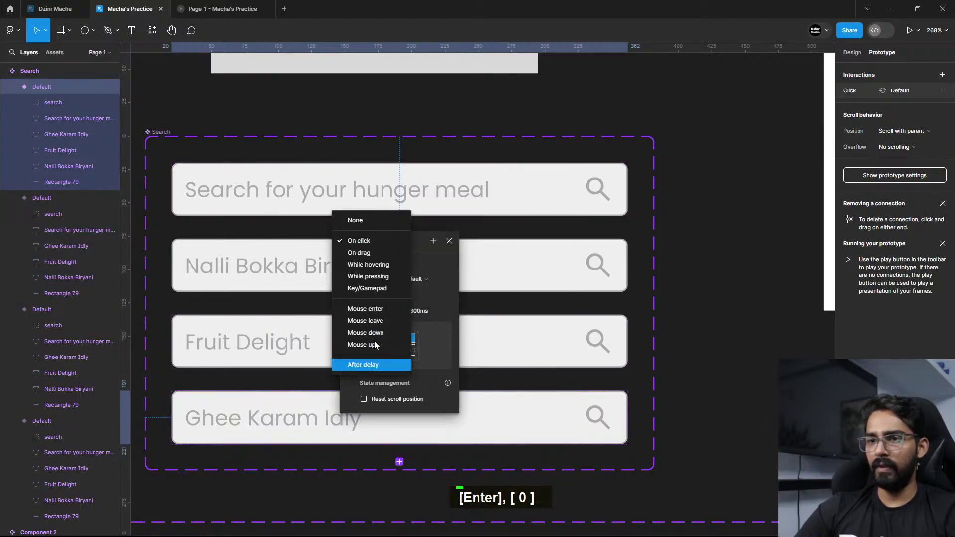
click(377, 363)
text(1500)
key(Return)
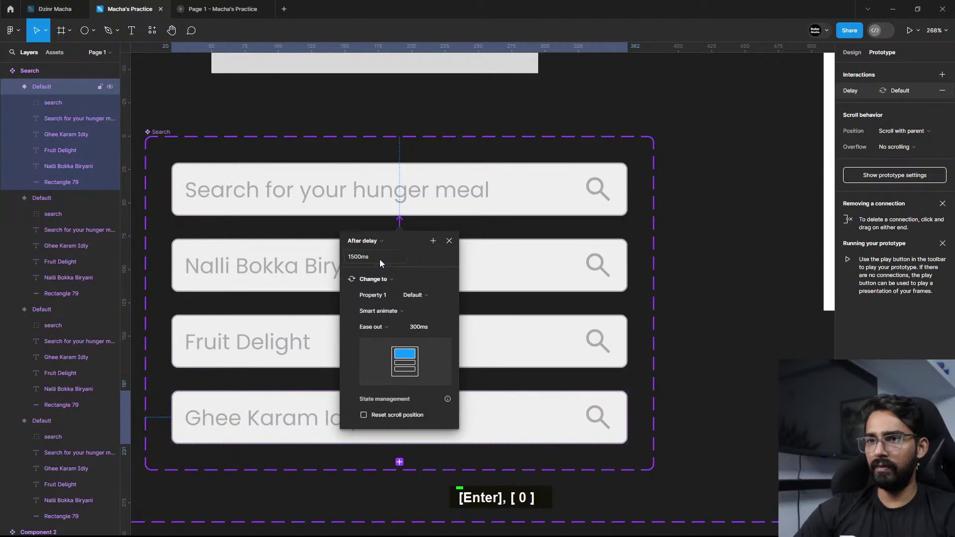
click(690, 293)
Step: Place an instance of the Search component in the white frame and replay the prototype preview from the start
scroll(638, 277, down, 5)
scroll(526, 319, right, 3)
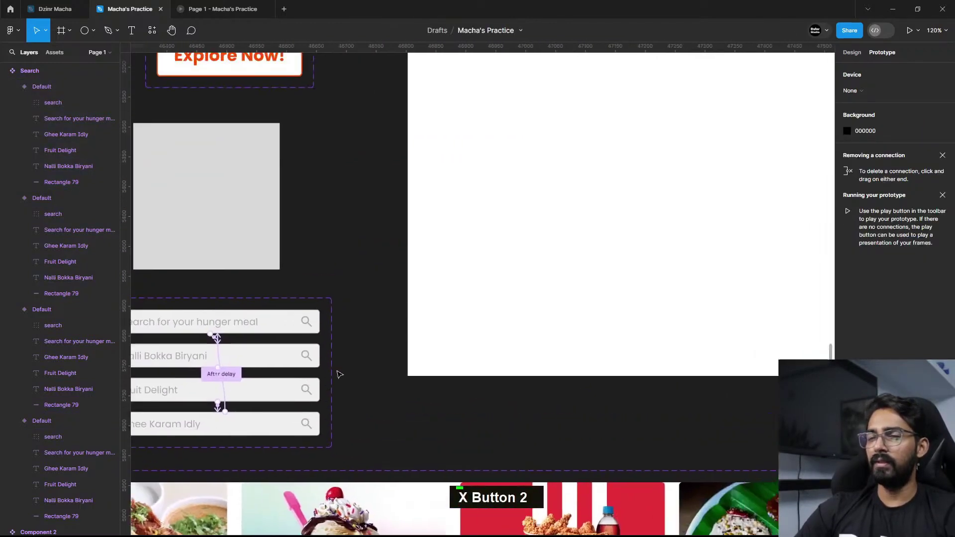
click(56, 53)
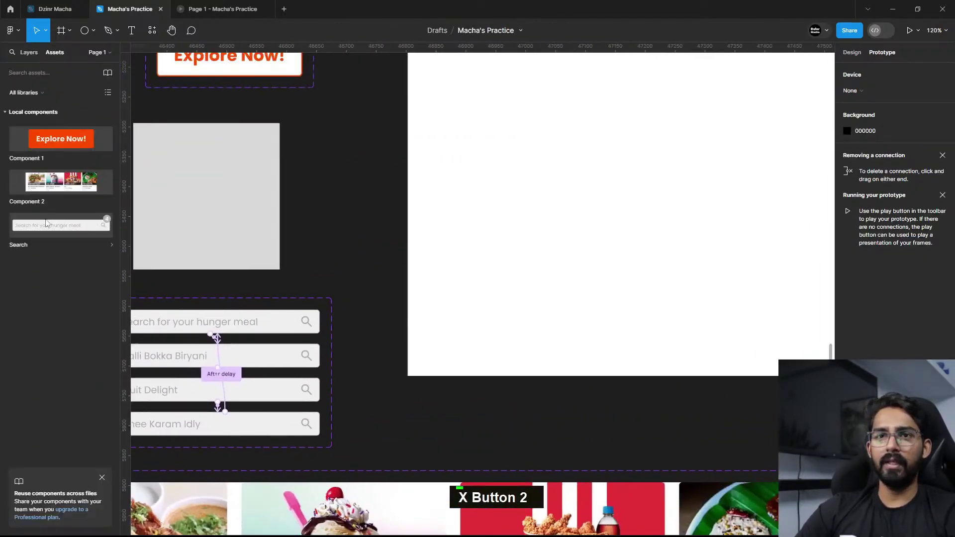
drag(46, 224, 526, 154)
click(222, 9)
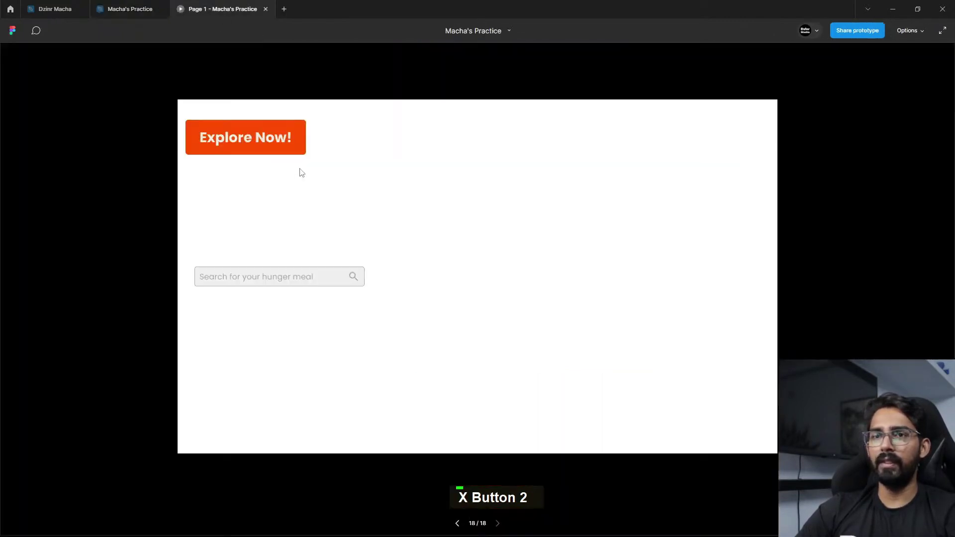
key(r)
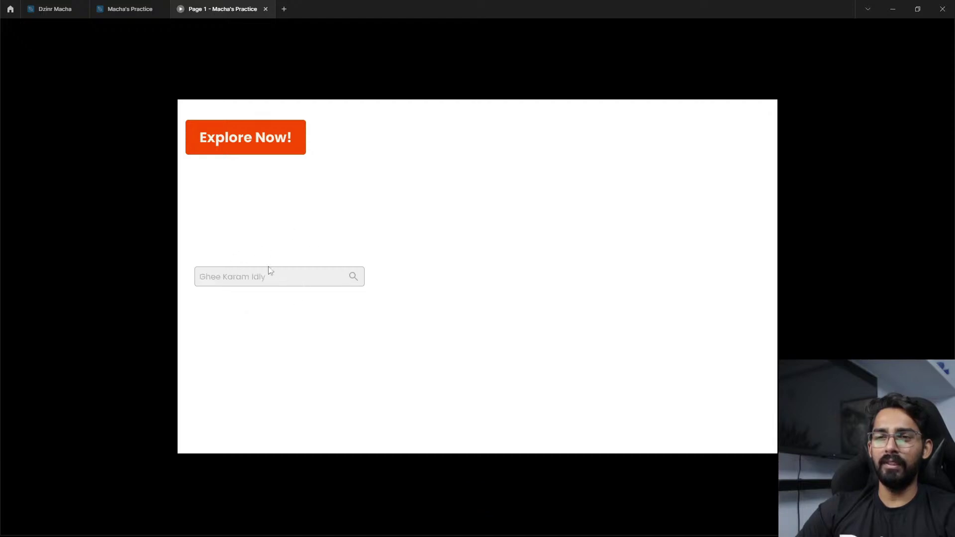
Step: Try Instant as the animation of the "Ghee Karam Idly" variant's transition to the first variant and watch it in the prototype preview
click(115, 8)
scroll(347, 340, up, 3)
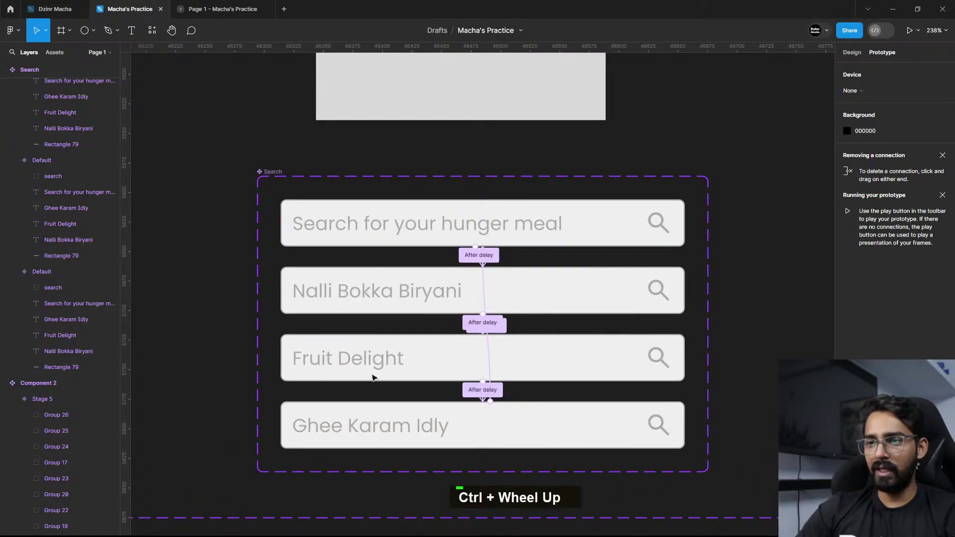
click(537, 420)
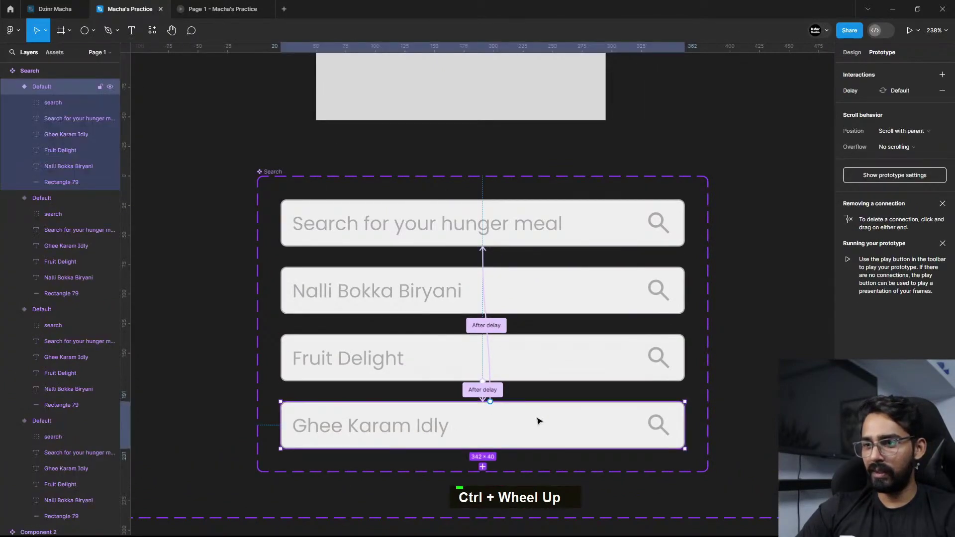
click(867, 90)
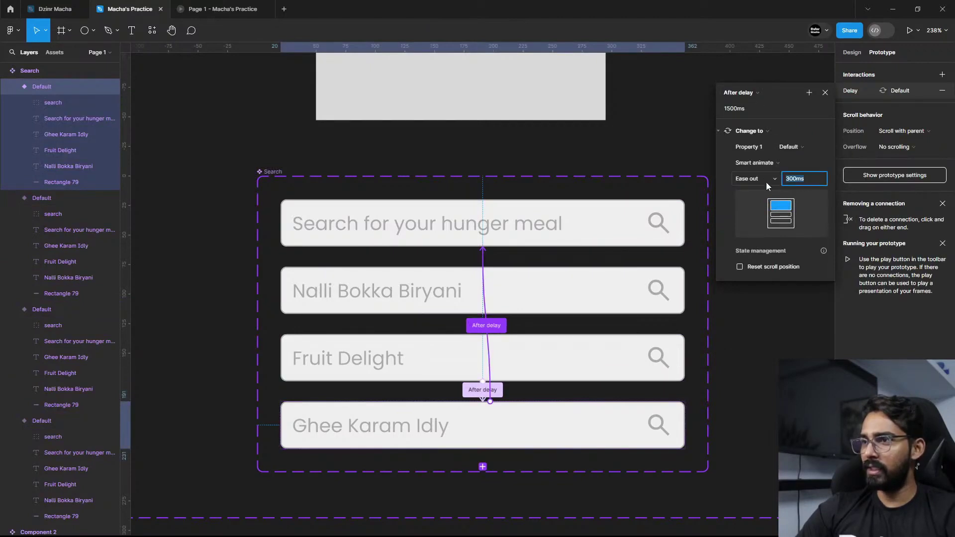
click(761, 164)
click(774, 139)
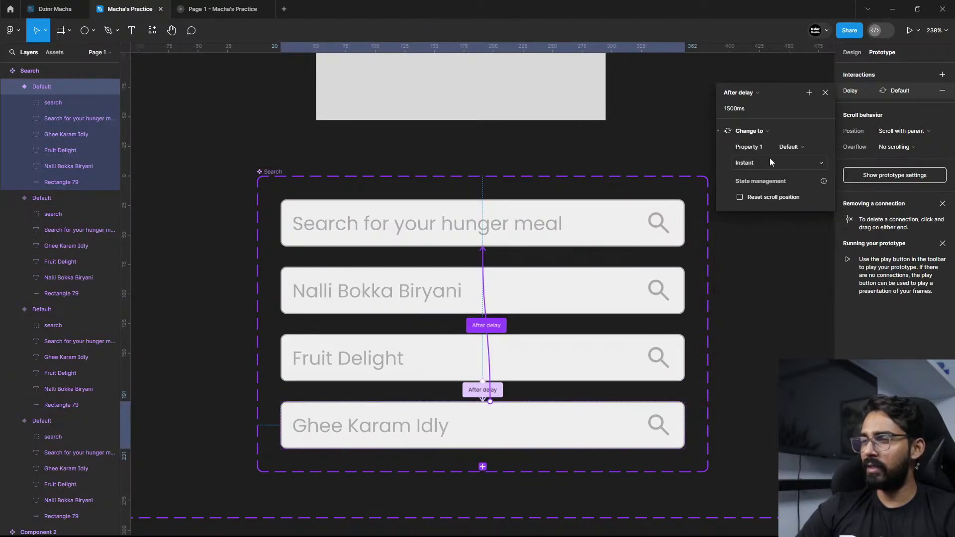
click(712, 254)
click(214, 9)
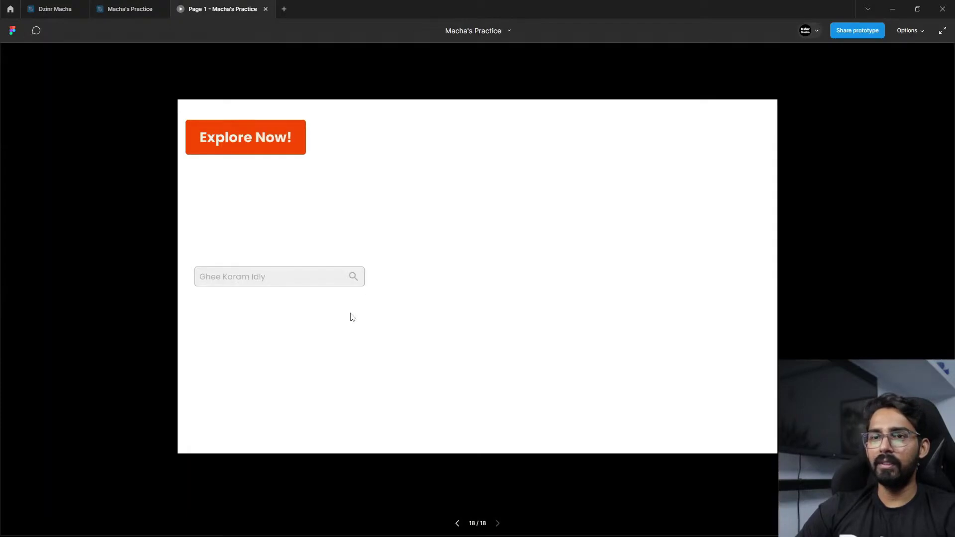
Step: Set the "Ghee Karam Idly" variant's return transition to Dissolve and check the cycling search bar in the prototype preview
click(135, 8)
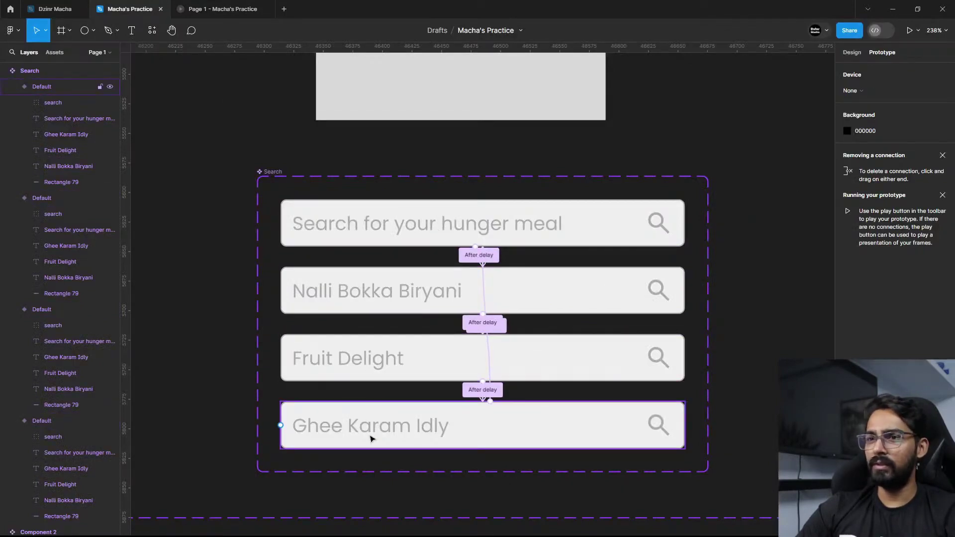
click(384, 417)
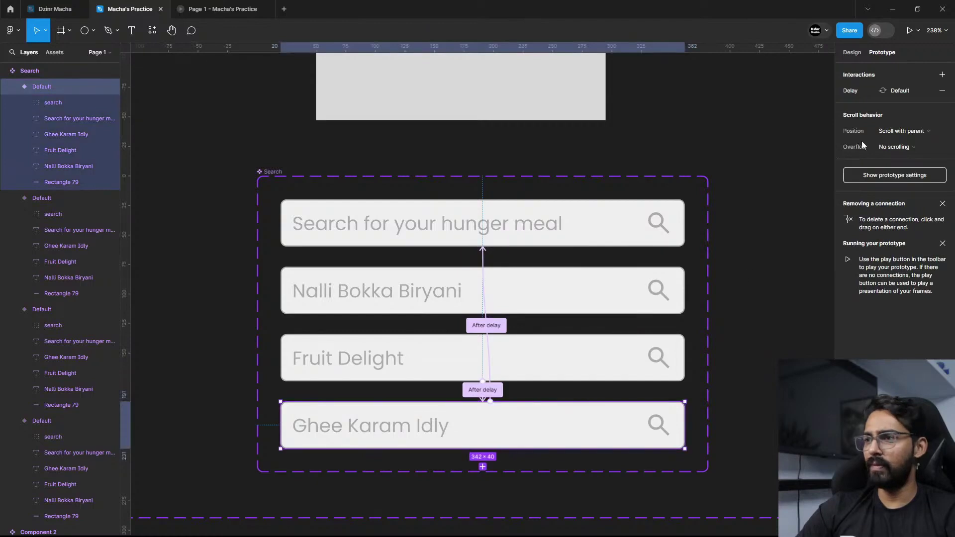
click(896, 90)
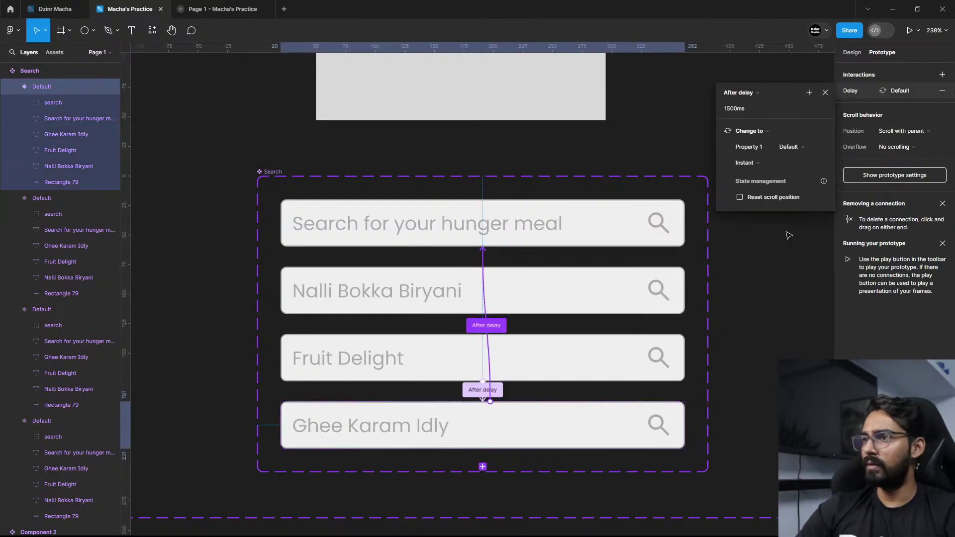
click(759, 163)
click(775, 183)
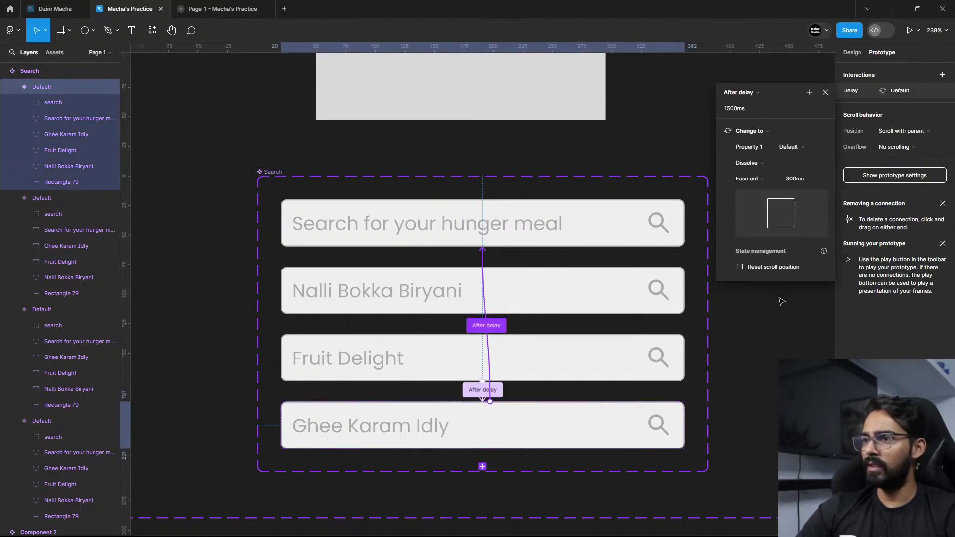
click(795, 334)
click(223, 9)
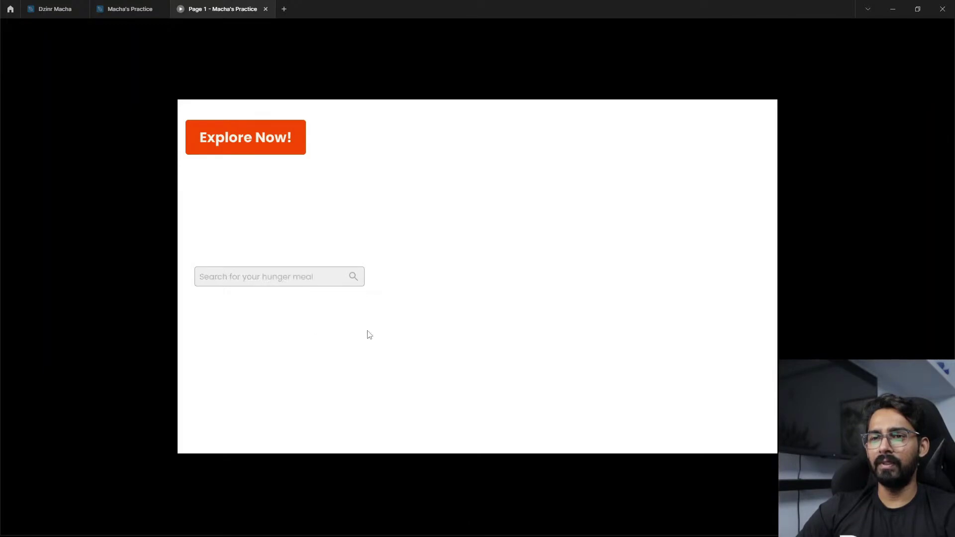
Step: Return to the Macha's Practice design file and copy the Search component instance from the Prototype frame, keeping the original there
click(132, 8)
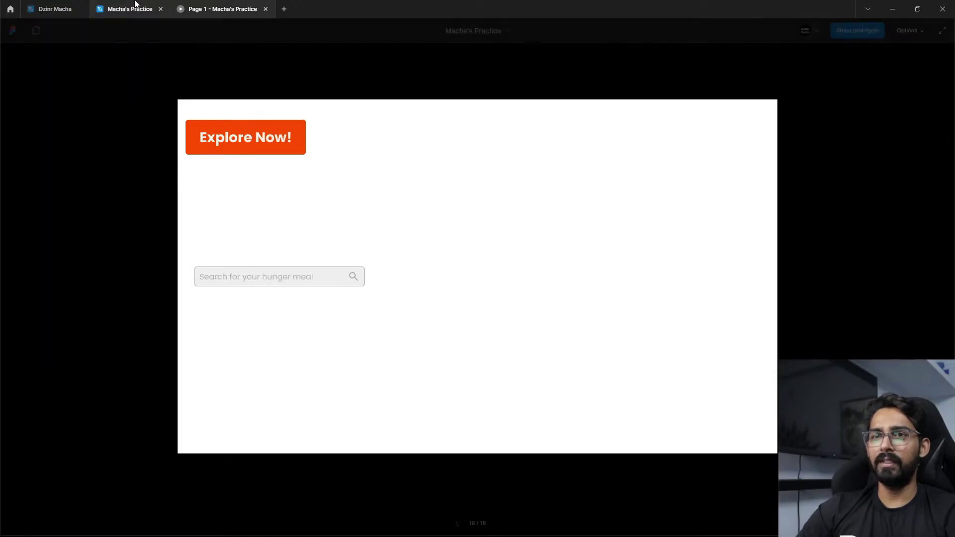
ctrl+scroll(742, 241, down, 10)
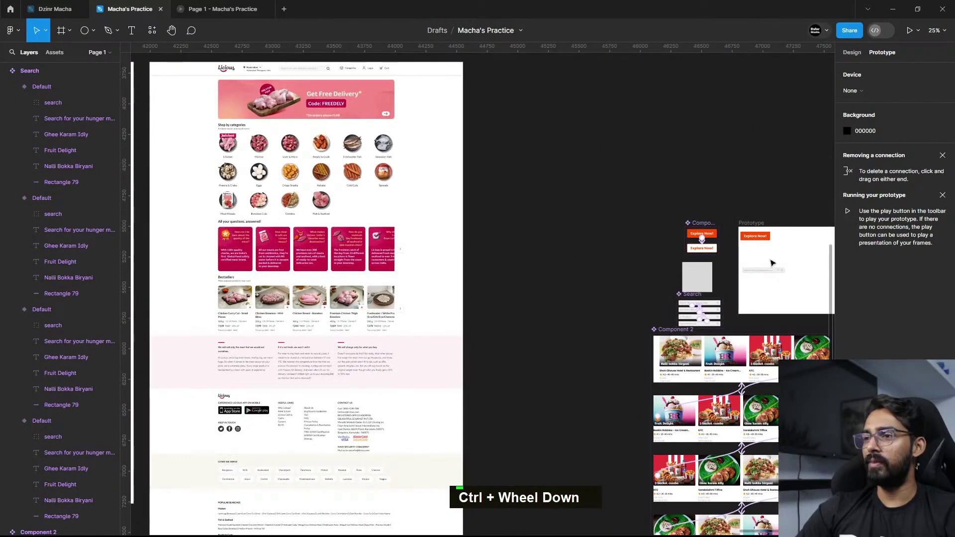
click(765, 270)
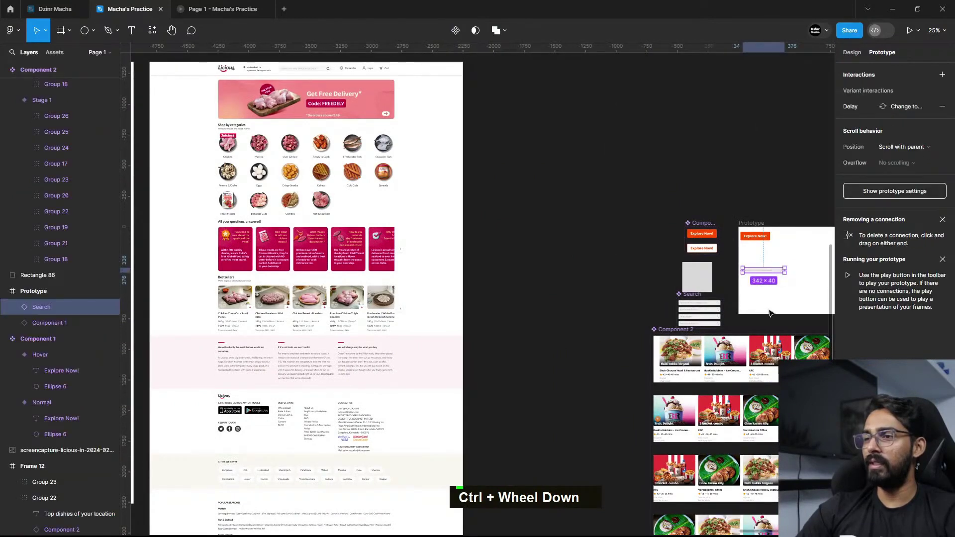
key(ctrl+c)
click(704, 255)
key(ctrl)
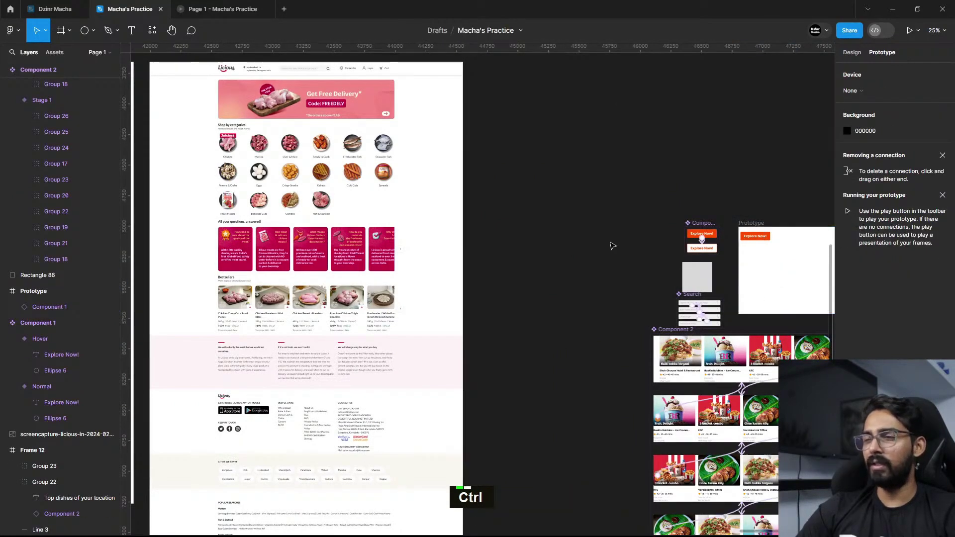
key(ctrl+v)
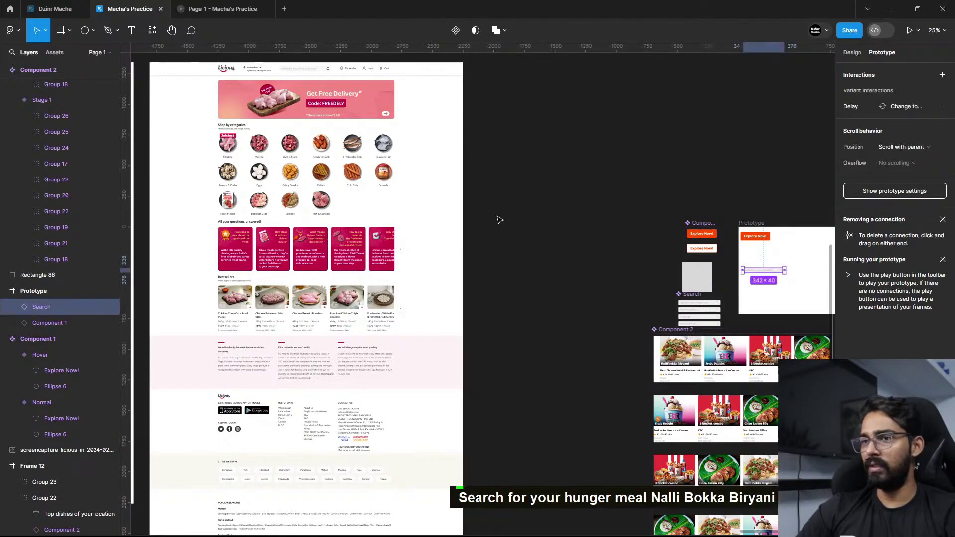
Step: Paste the copied Search instance into the Top Nav group of the Swiggy page in Frame 12
scroll(498, 219, left, 2)
ctrl+scroll(569, 120, up, 6)
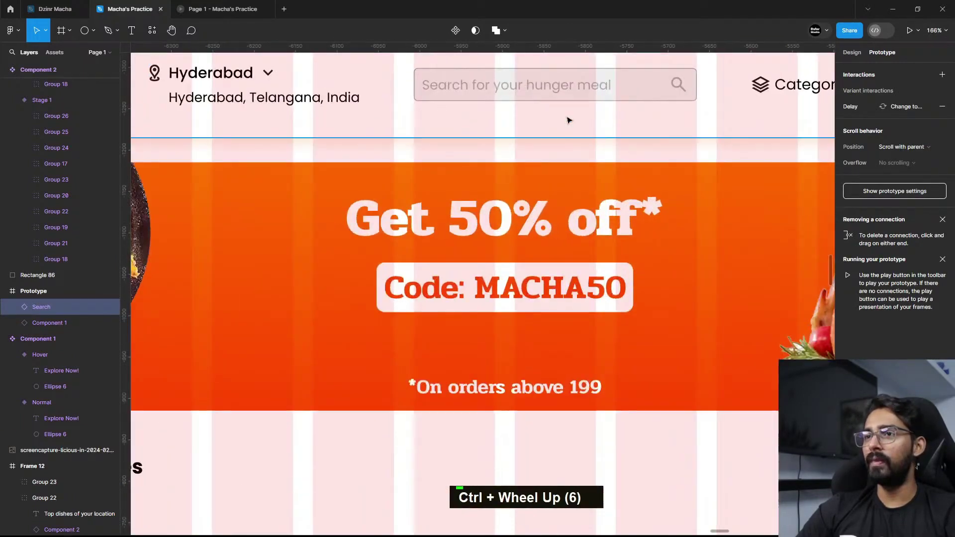
scroll(516, 109, up, 3)
scroll(442, 170, down, 5)
click(404, 142)
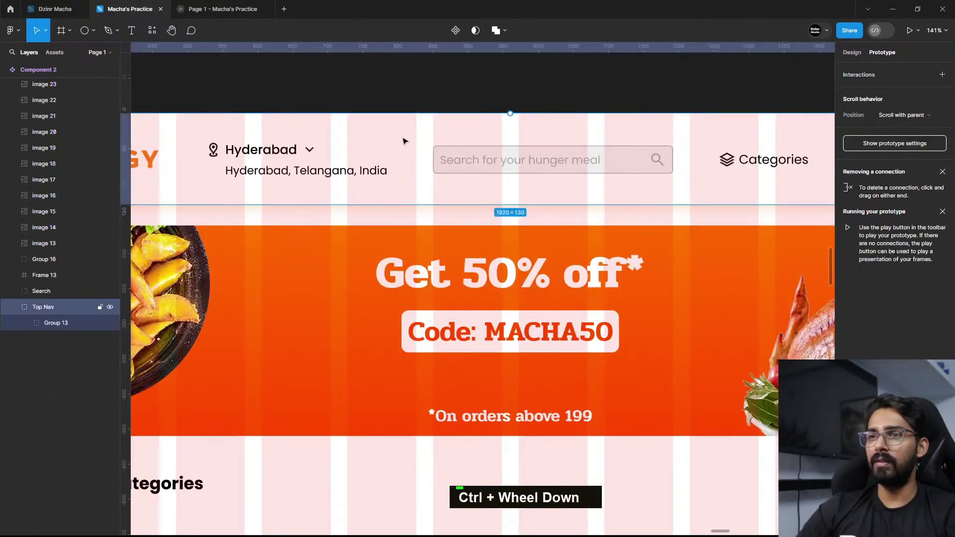
key(ctrl+v)
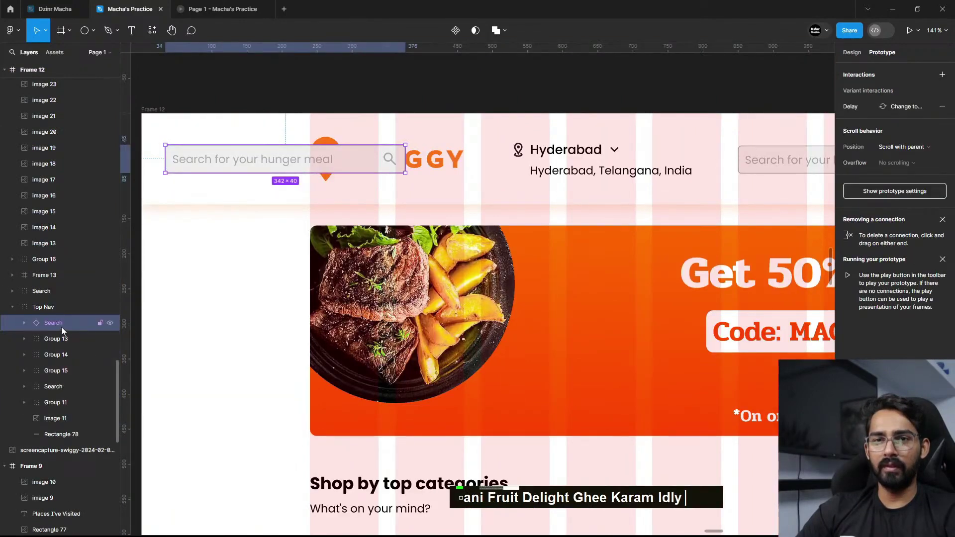
Step: Align the pasted Search instance over the existing header search bar and delete the old Search group from Top Nav
ctrl+scroll(463, 179, up, 2)
ctrl+scroll(463, 179, down, 5)
drag(405, 169, 586, 148)
ctrl+scroll(592, 184, up, 5)
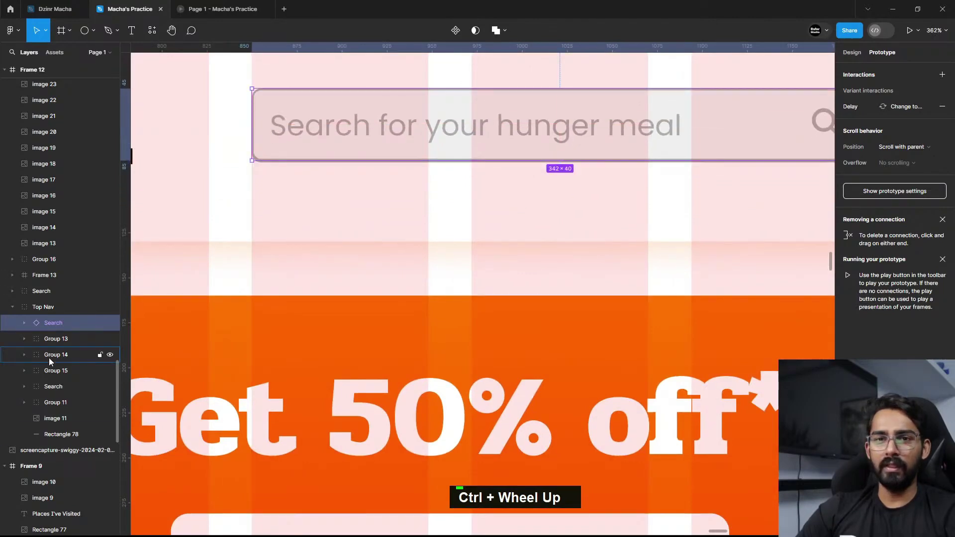
click(58, 384)
key(Delete)
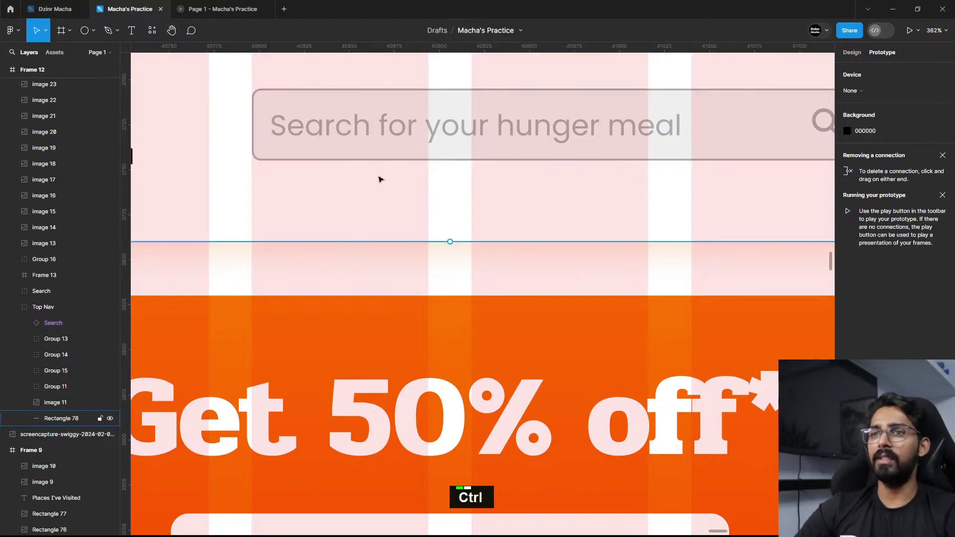
Step: Show the Swiggy page in the prototype preview and watch the header search bar cycle through its texts
key(ctrl+Tab)
key(Left)
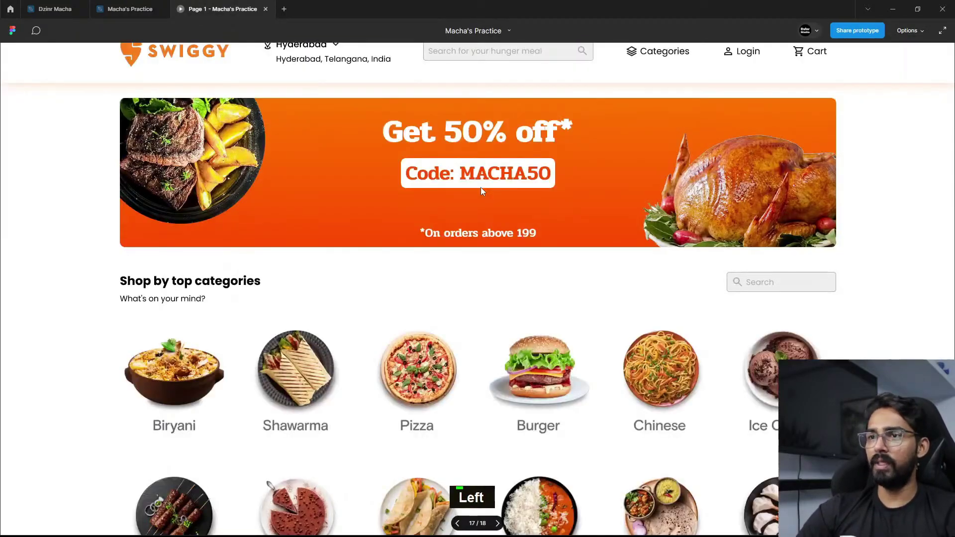
scroll(448, 188, up, 2)
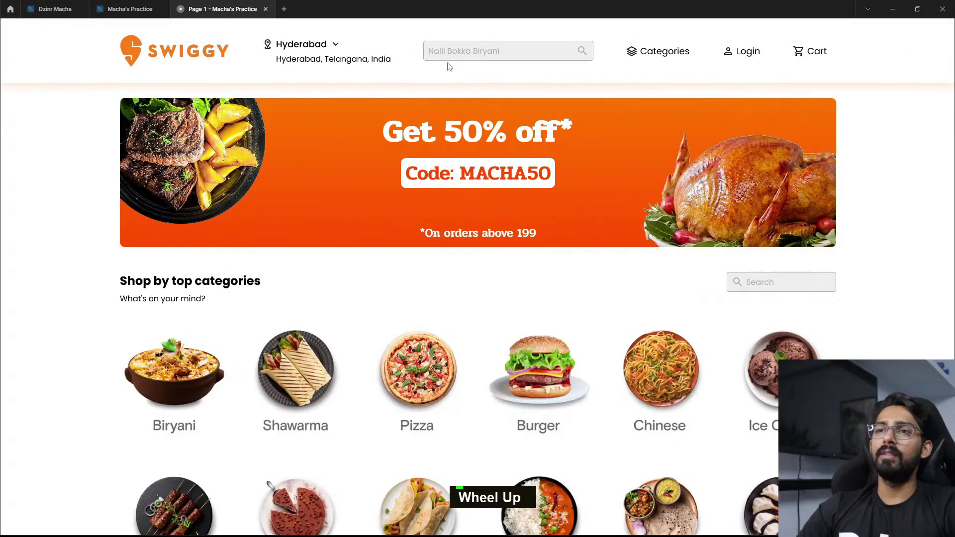
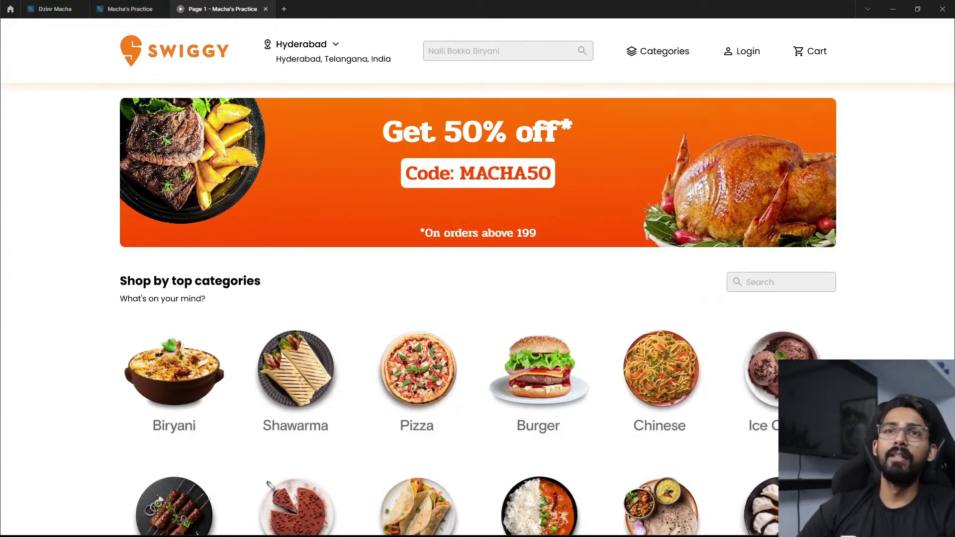
Step: Back in the design file, select the Categories, Login and Cart groups in the Swiggy page header for copying
key(ctrl+shift+Tab)
click(853, 52)
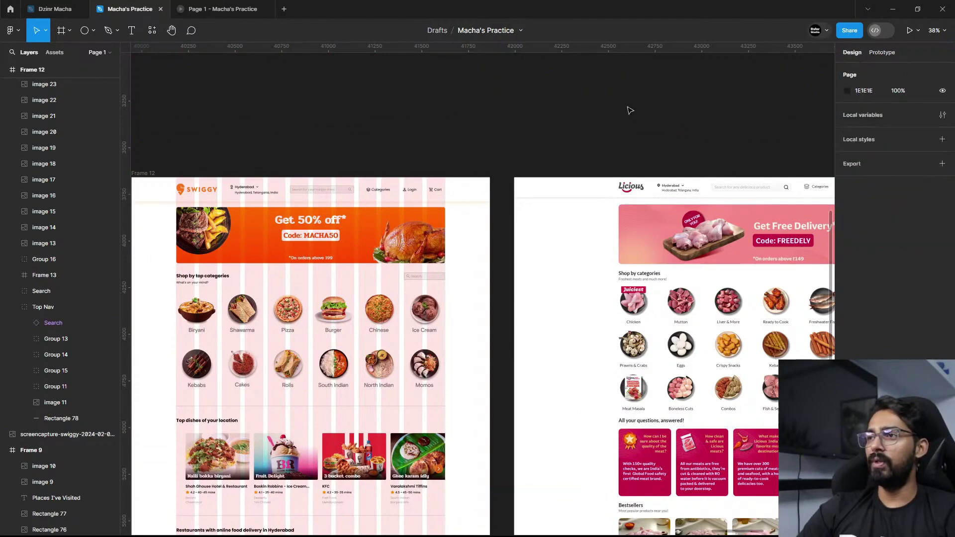
scroll(475, 114, down, 2)
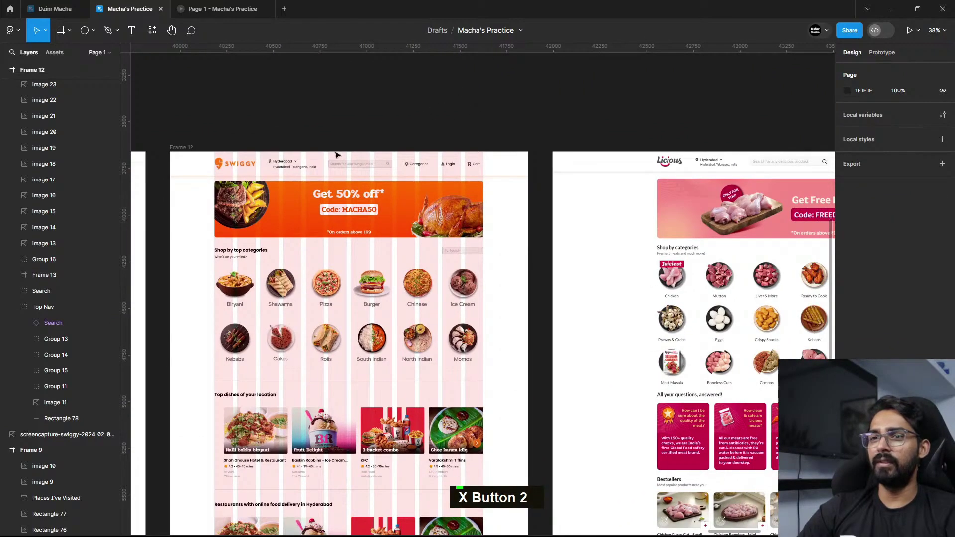
ctrl+scroll(333, 155, up, 6)
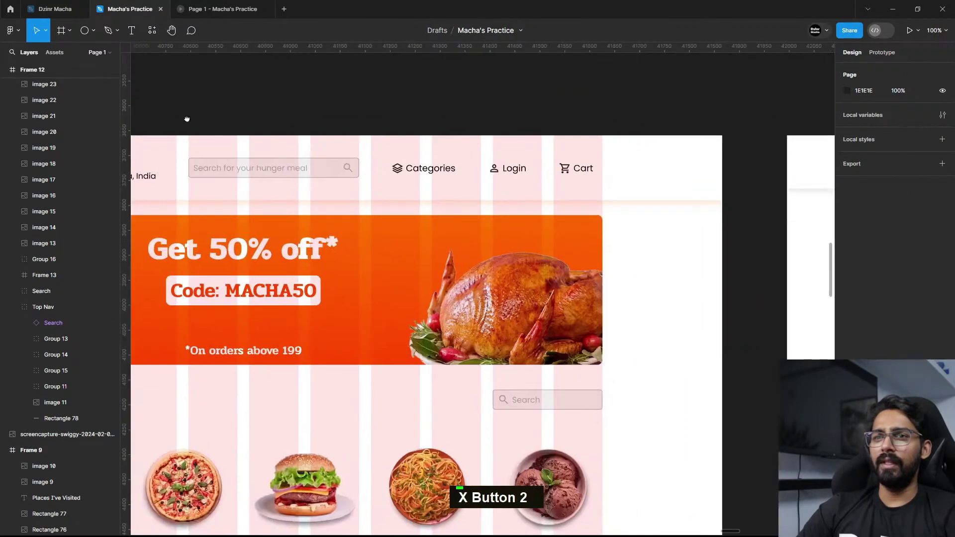
ctrl+scroll(437, 165, up, 3)
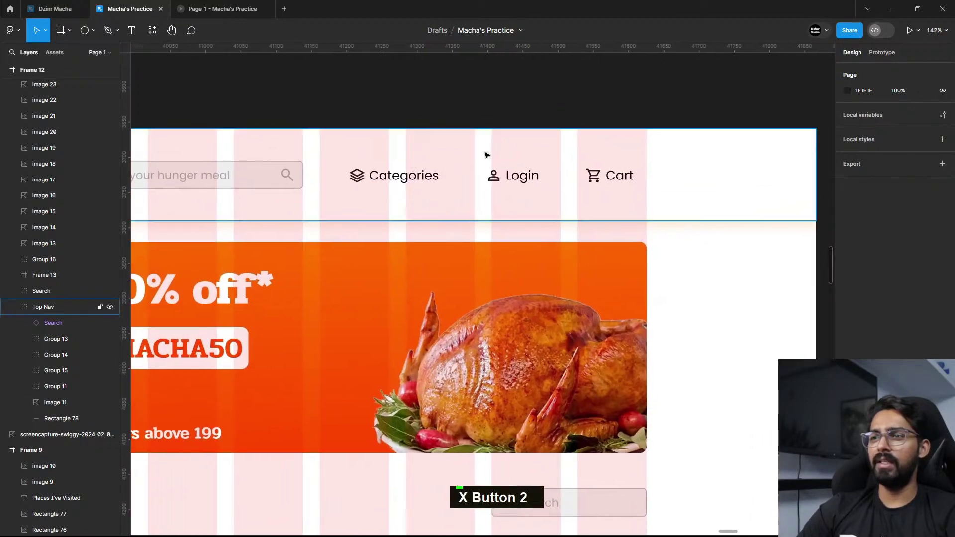
double_click(401, 180)
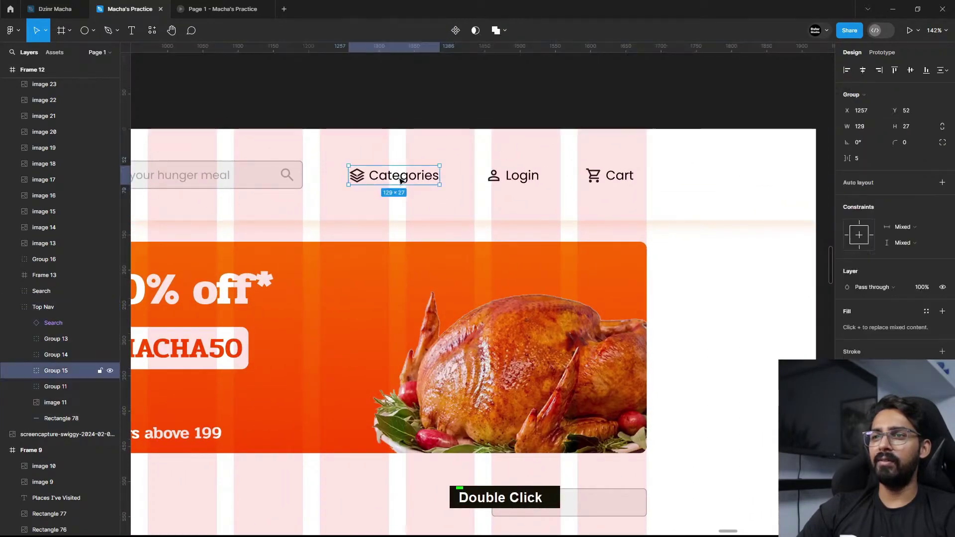
shift+click(495, 179)
shift+click(604, 173)
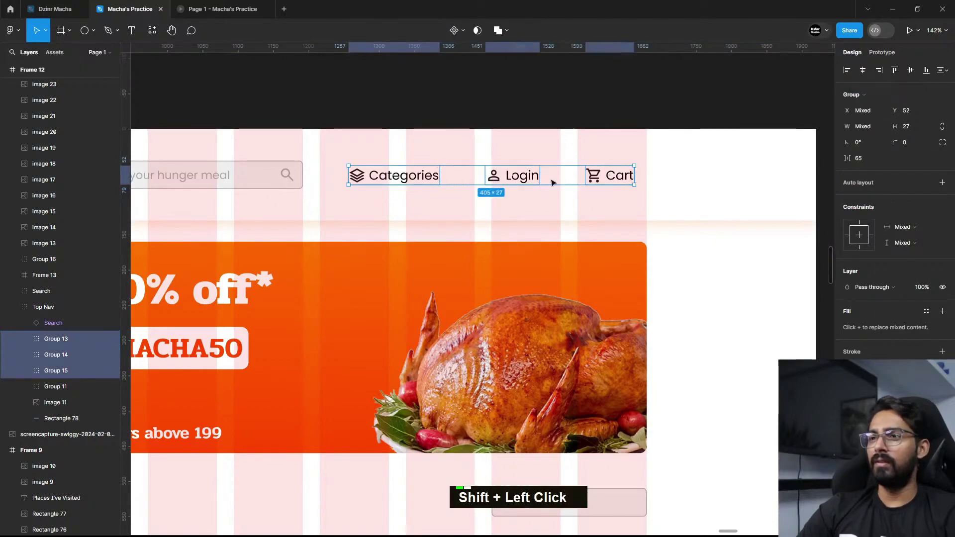
Step: Paste the Categories, Login and Cart groups into the Prototype frame and place them beside the Explore Now! button at Y 111
ctrl+scroll(249, 134, down, 10)
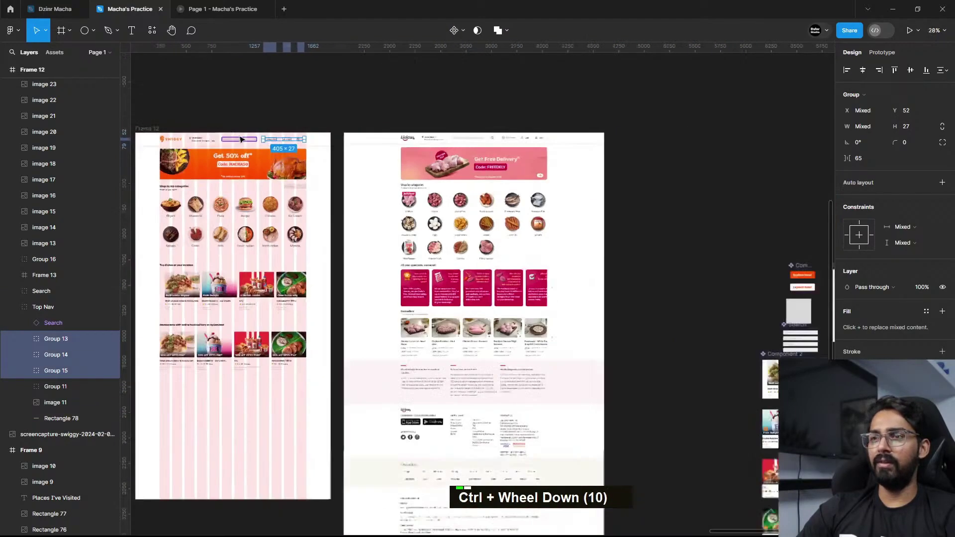
scroll(662, 283, right, 5)
ctrl+scroll(495, 217, up, 6)
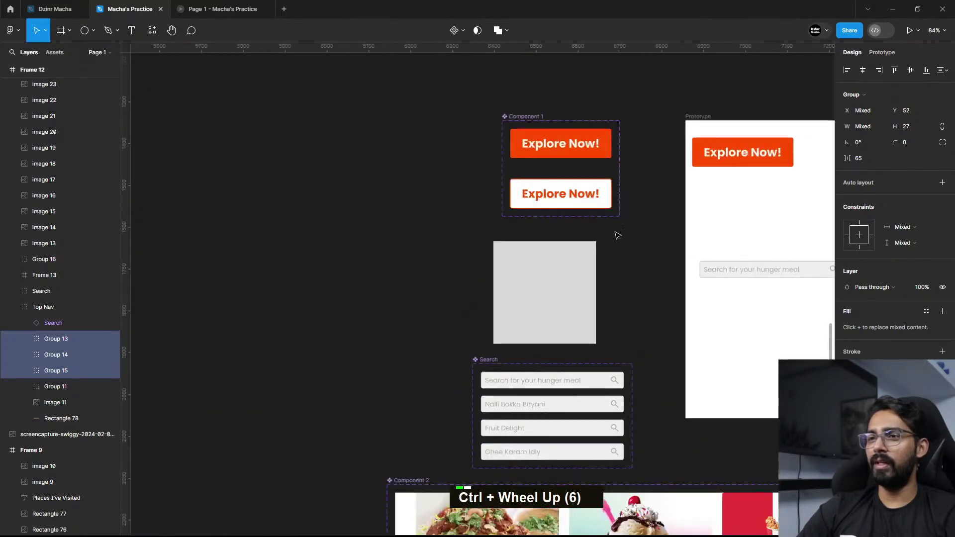
scroll(547, 247, up, 1)
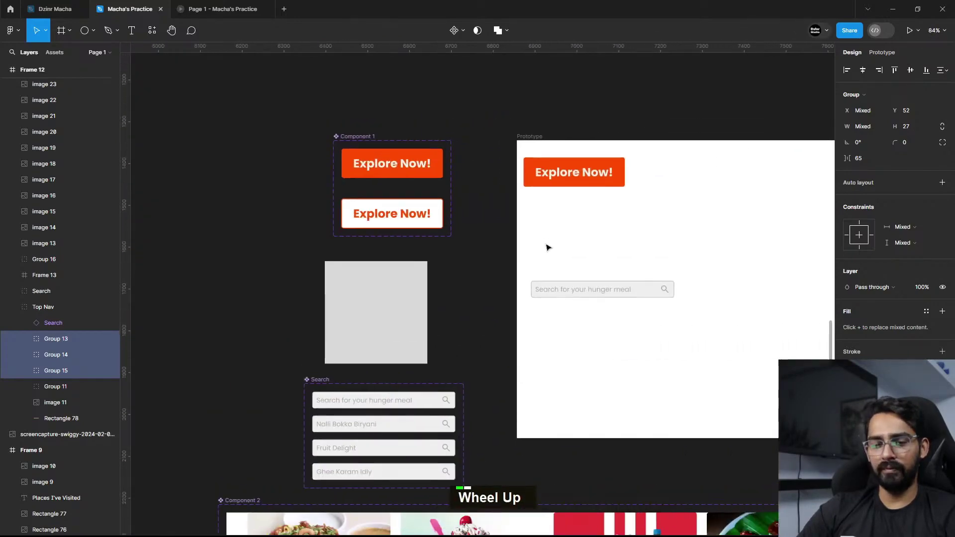
key(ctrl+v)
drag(494, 284, 667, 239)
ctrl+scroll(659, 219, down, 2)
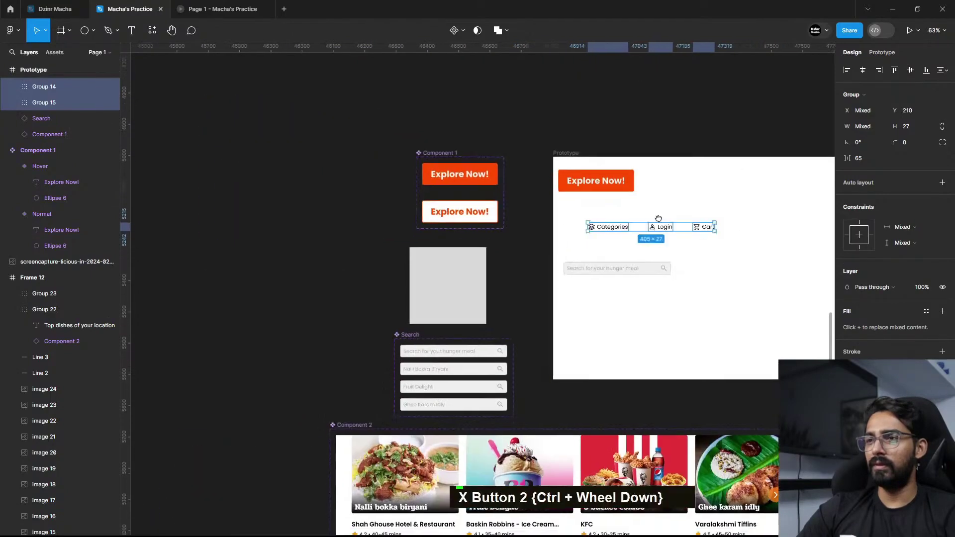
scroll(658, 219, right, 4)
ctrl+scroll(522, 195, up, 6)
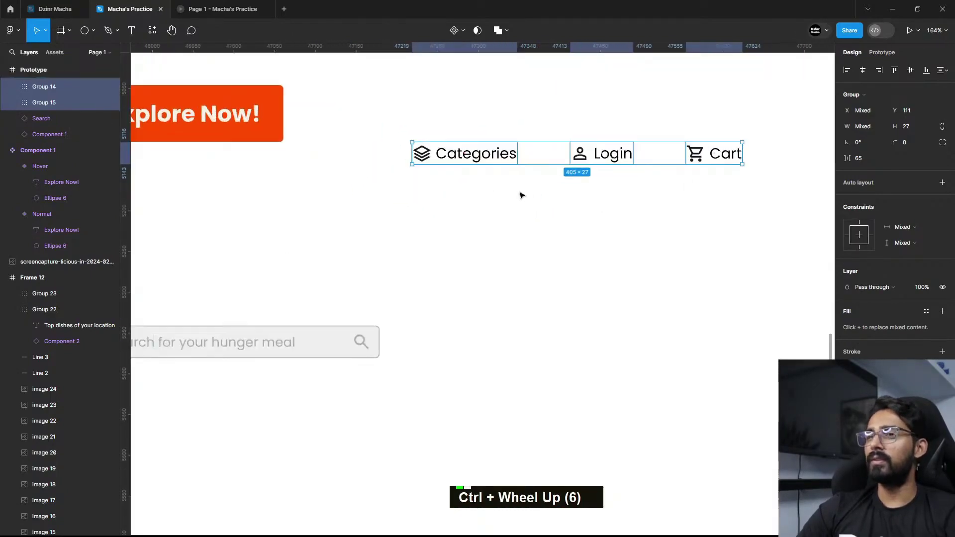
scroll(521, 195, right, 3)
scroll(488, 226, up, 1)
Step: Duplicate the Categories, Login and Cart groups as a second row directly below the first, at Y 163
click(434, 187)
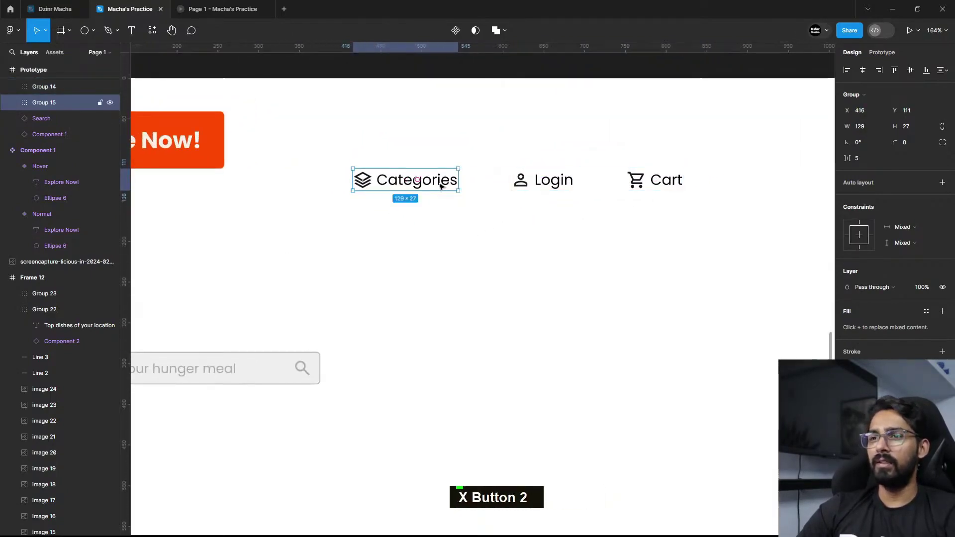
shift+click(547, 189)
shift+click(641, 188)
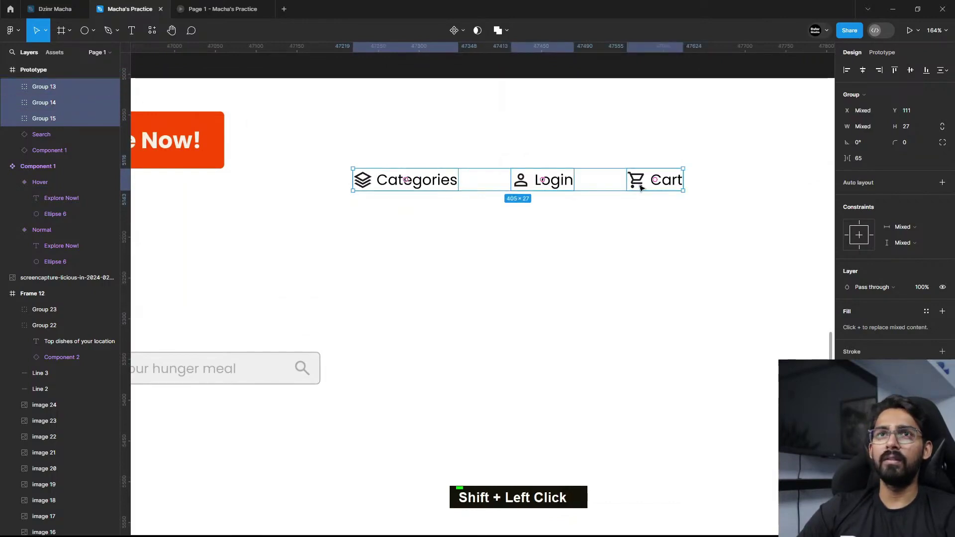
alt+drag(438, 186, 439, 227)
ctrl+scroll(422, 186, up, 1)
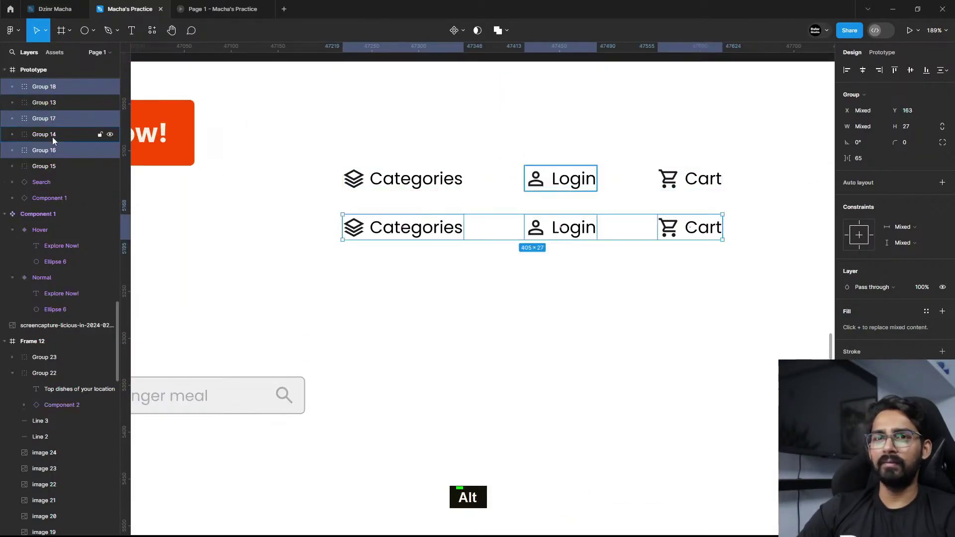
click(492, 288)
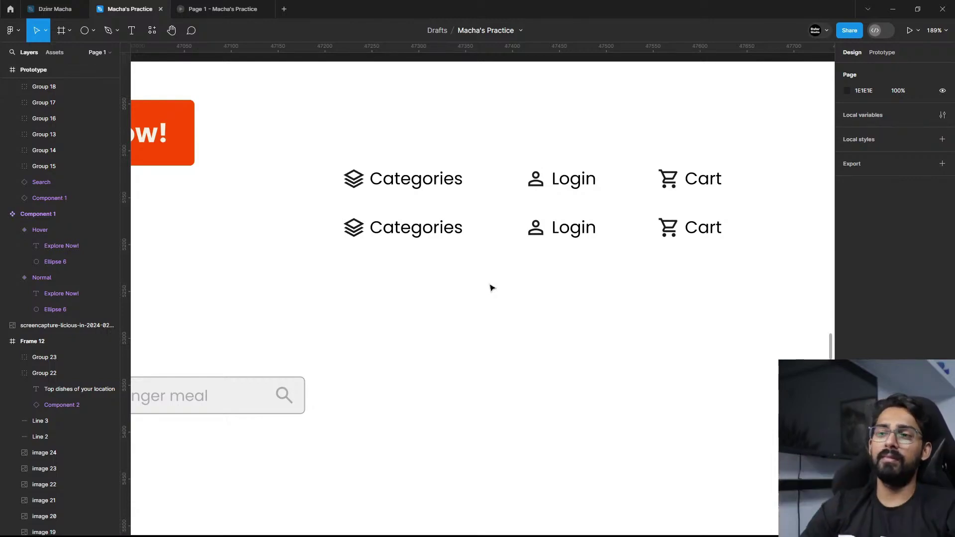
scroll(518, 231, up, 1)
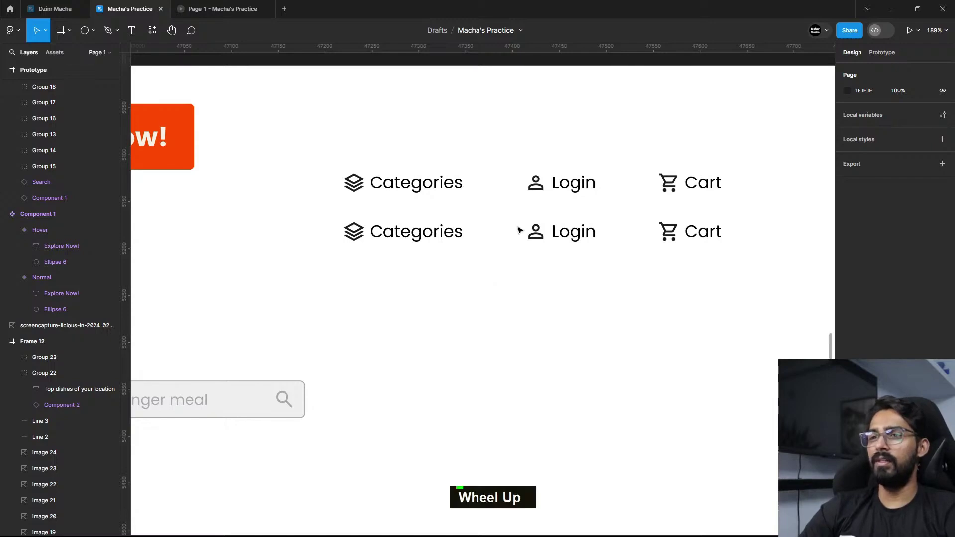
ctrl+scroll(498, 249, up, 3)
click(402, 244)
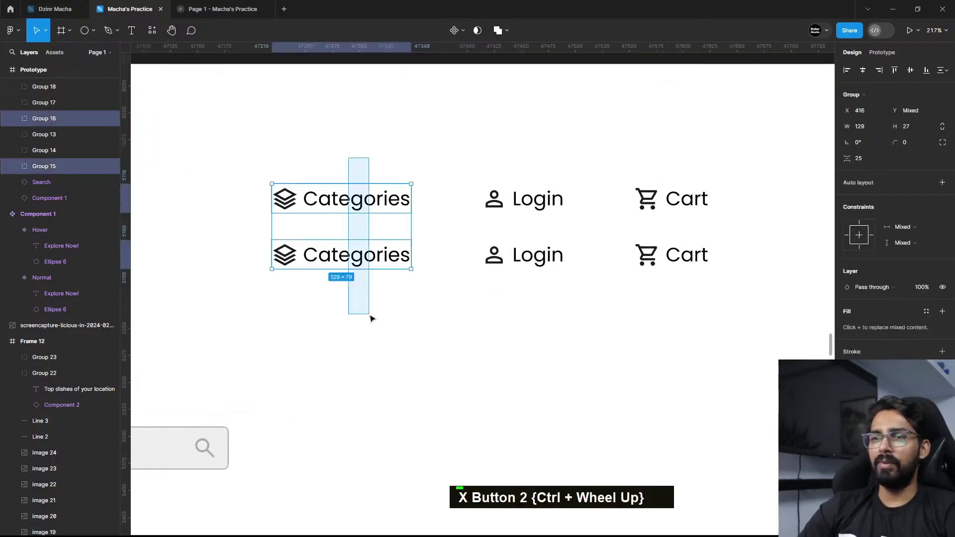
click(409, 291)
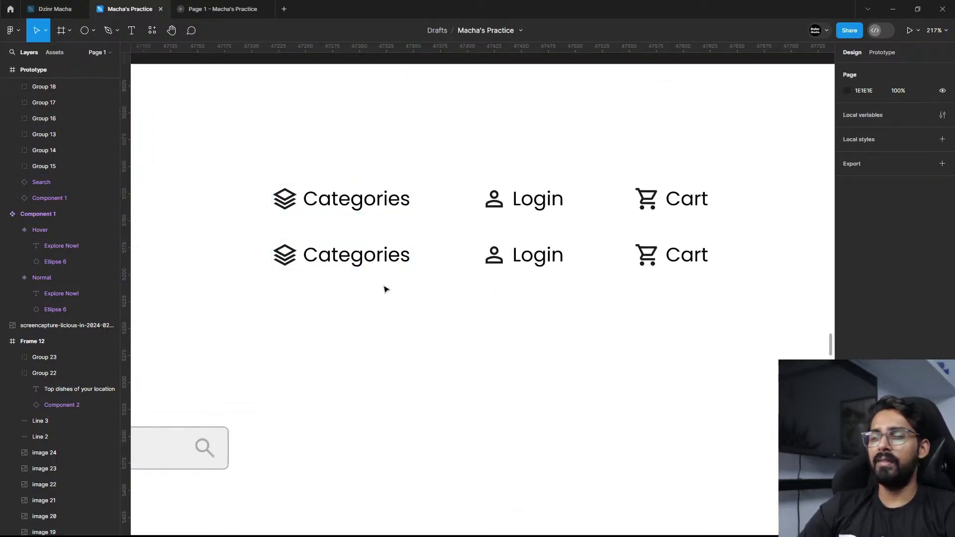
Step: Rename the layer of the upper Categories icon-and-text group as "Categories"
click(398, 213)
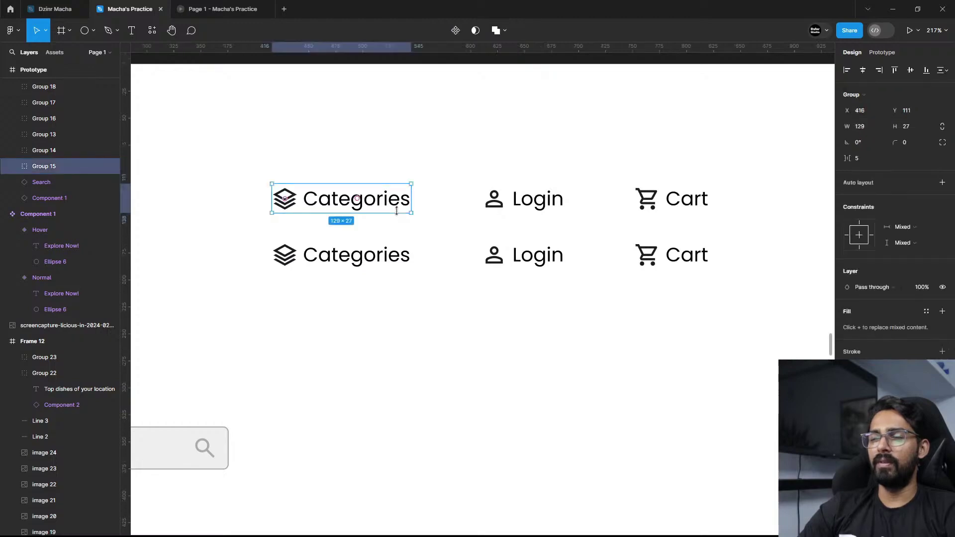
double_click(366, 201)
double_click(366, 200)
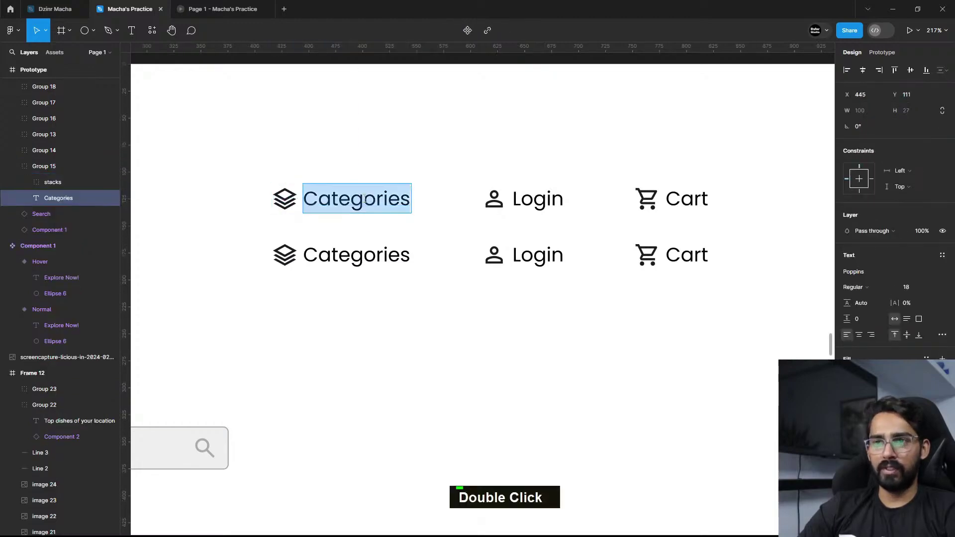
key(Escape)
key(Escape)
click(59, 166)
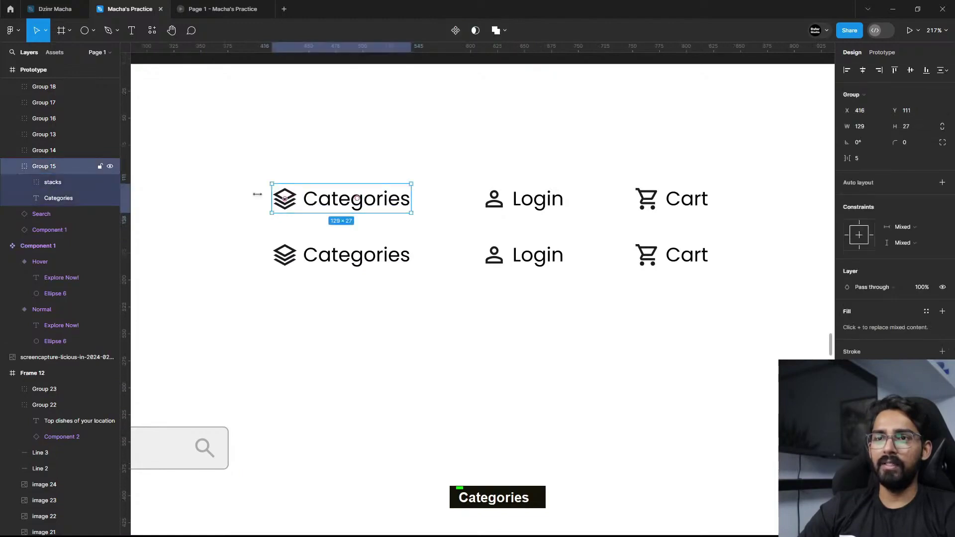
double_click(59, 166)
text(Categories)
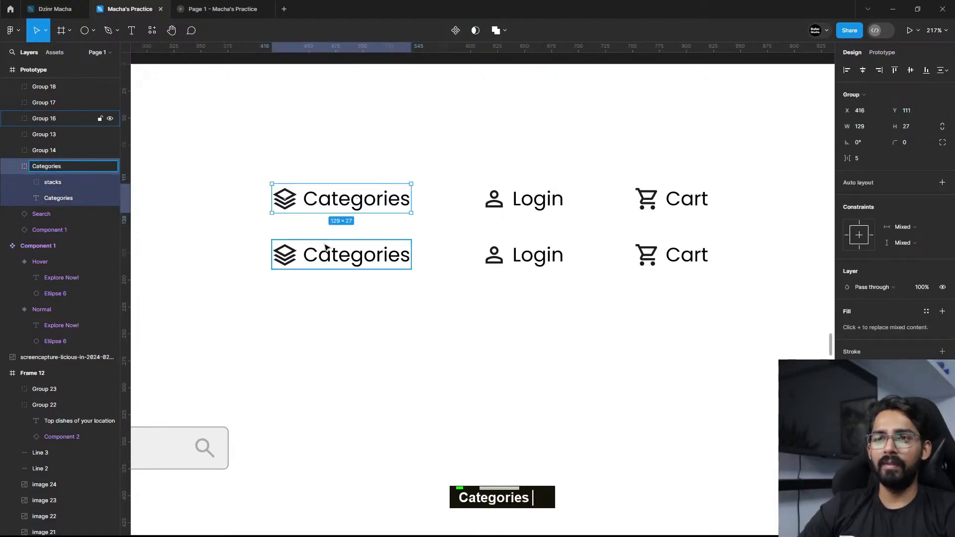
Step: Rename the upper Categories group's layer as "Categories S" and the lower one as "Categories H"
text( S)
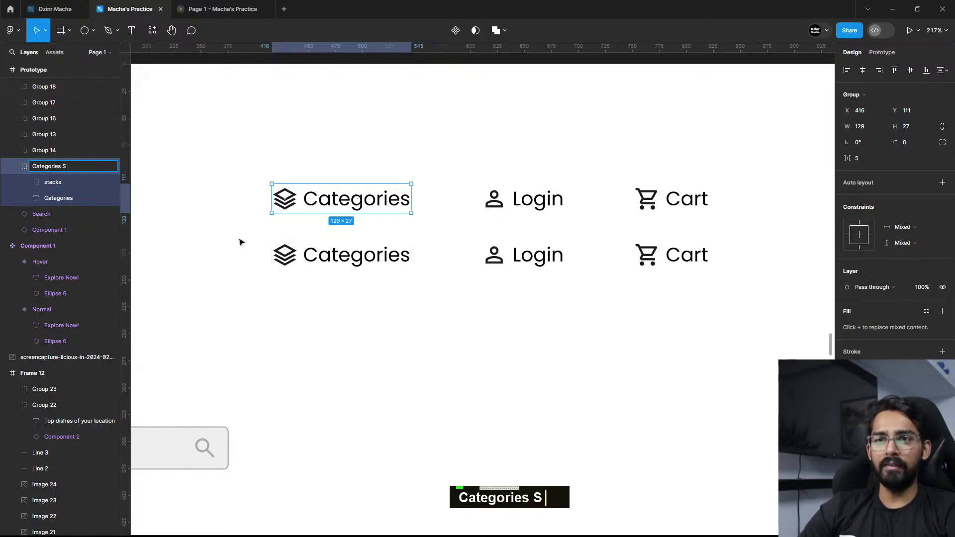
click(331, 261)
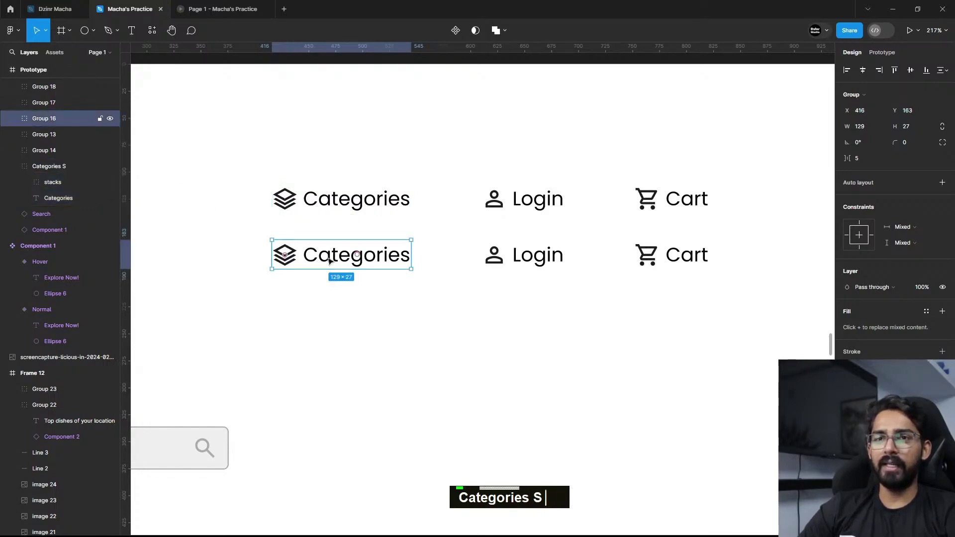
double_click(55, 118)
text(Categories H)
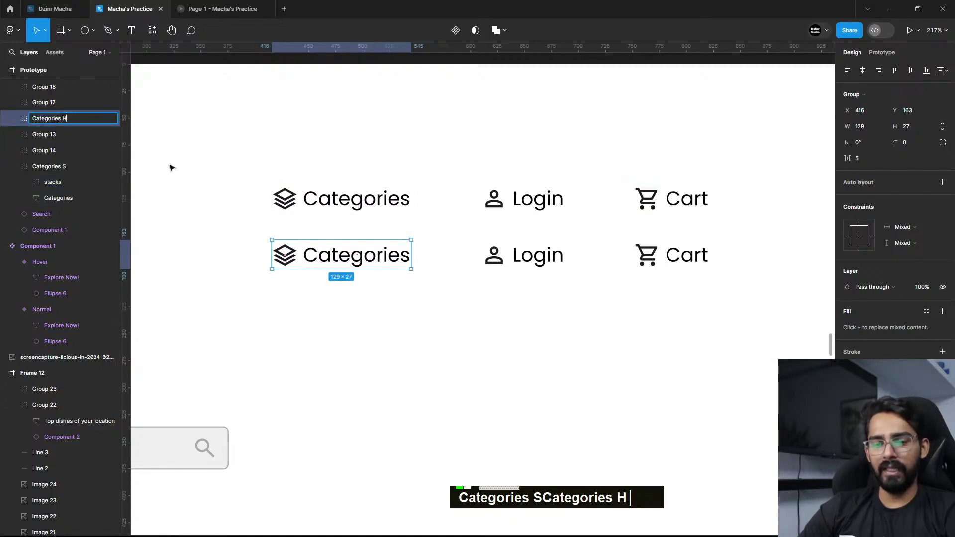
click(263, 309)
Step: Rename the layer of the upper Login icon-and-text group as "Login S"
click(534, 198)
double_click(545, 202)
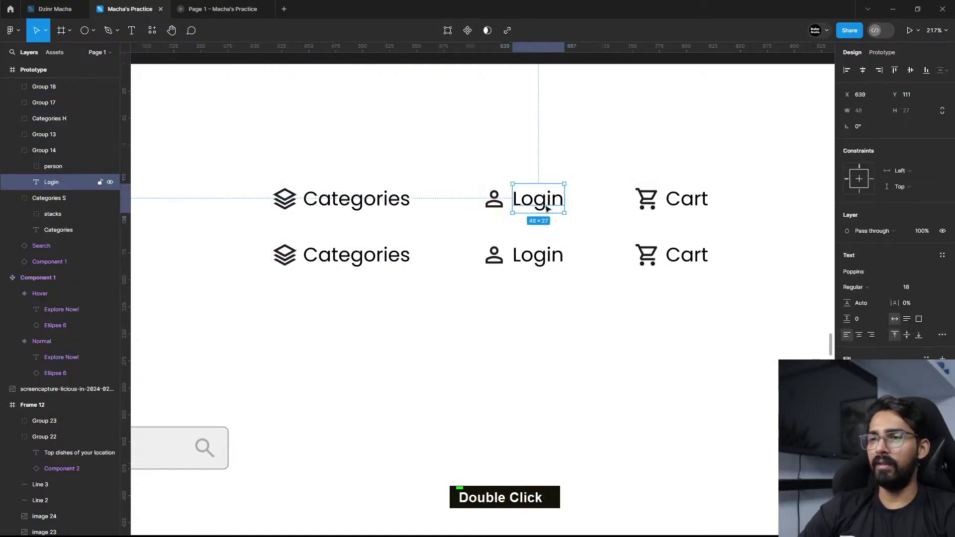
double_click(546, 205)
double_click(546, 205)
key(ctrl+c)
key(Escape)
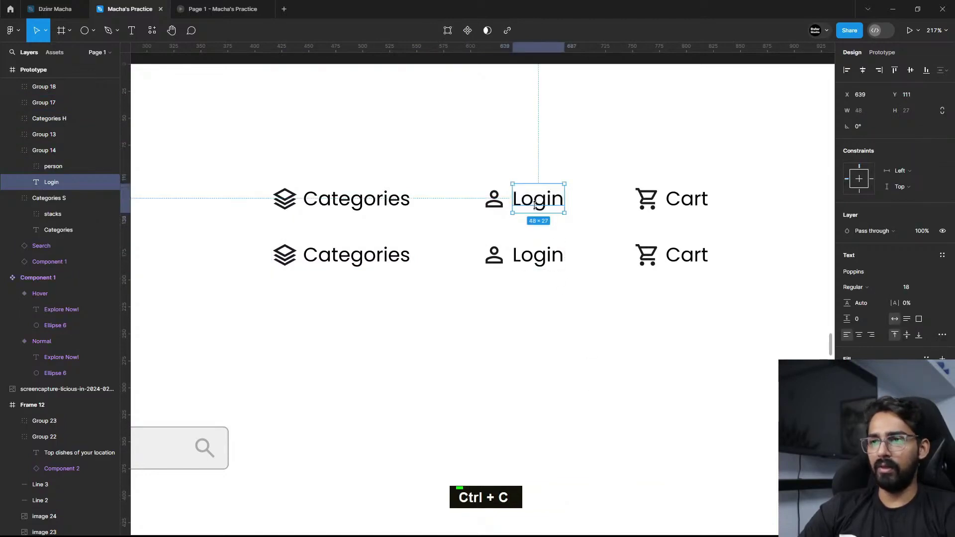
click(508, 207)
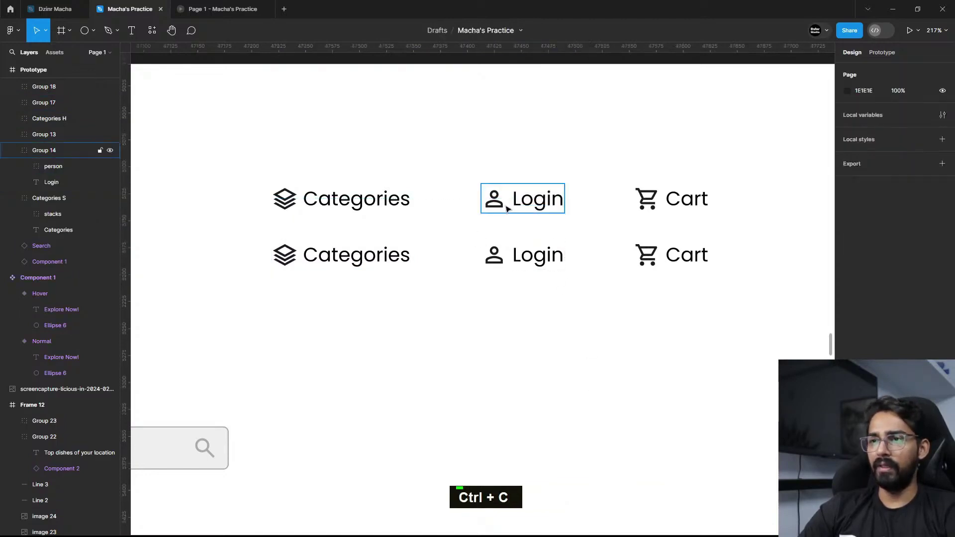
double_click(58, 150)
text(Login S)
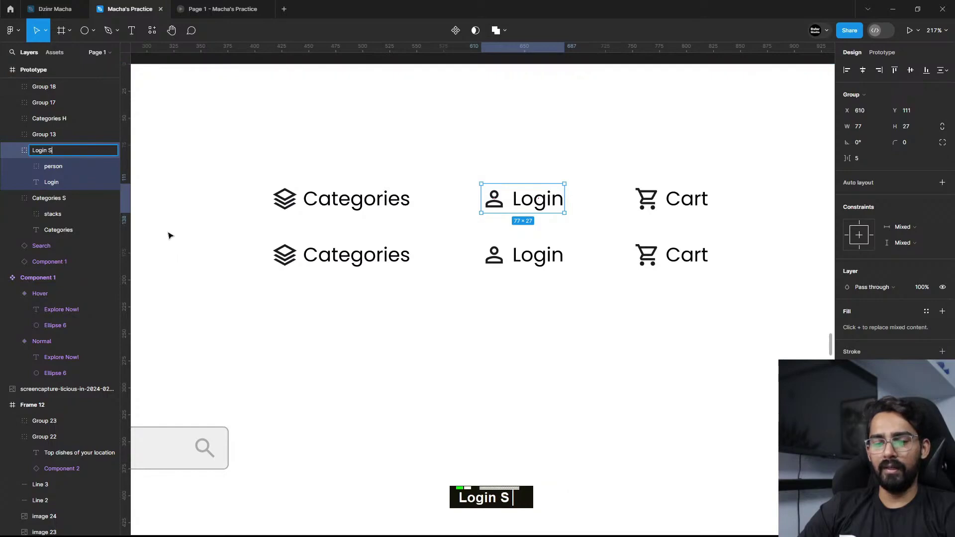
click(457, 394)
Step: Rename the layer of the lower Login icon-and-text group as "Login H"
click(513, 261)
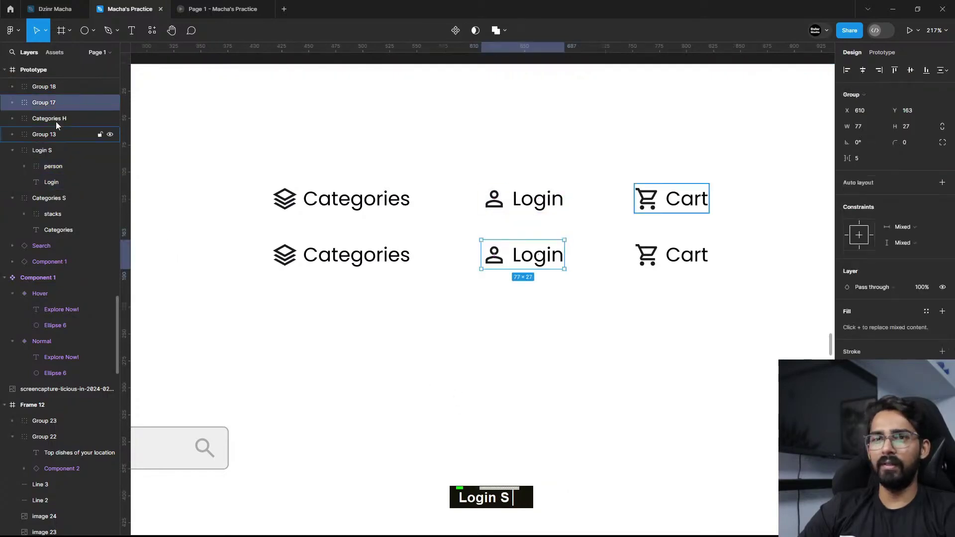
double_click(51, 105)
text(Login HG)
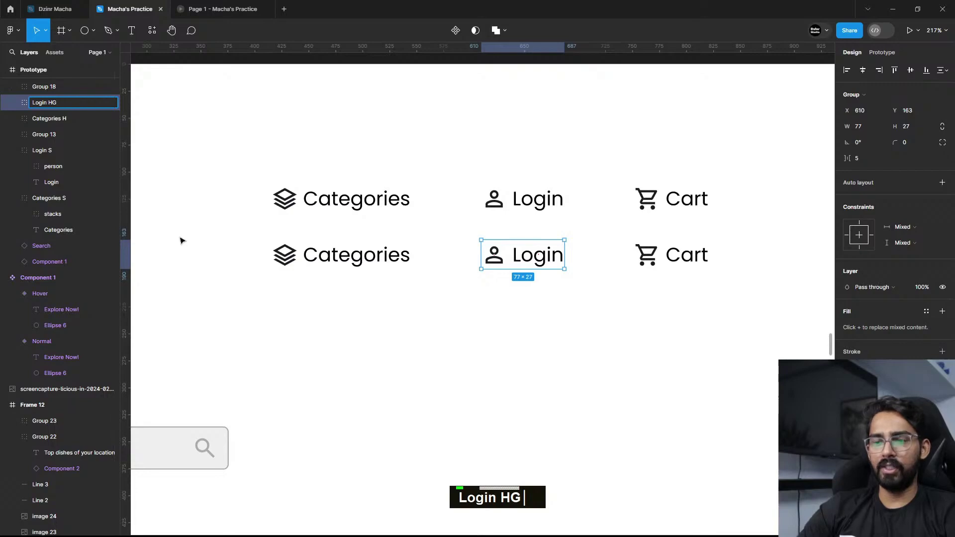
key(BackSpace)
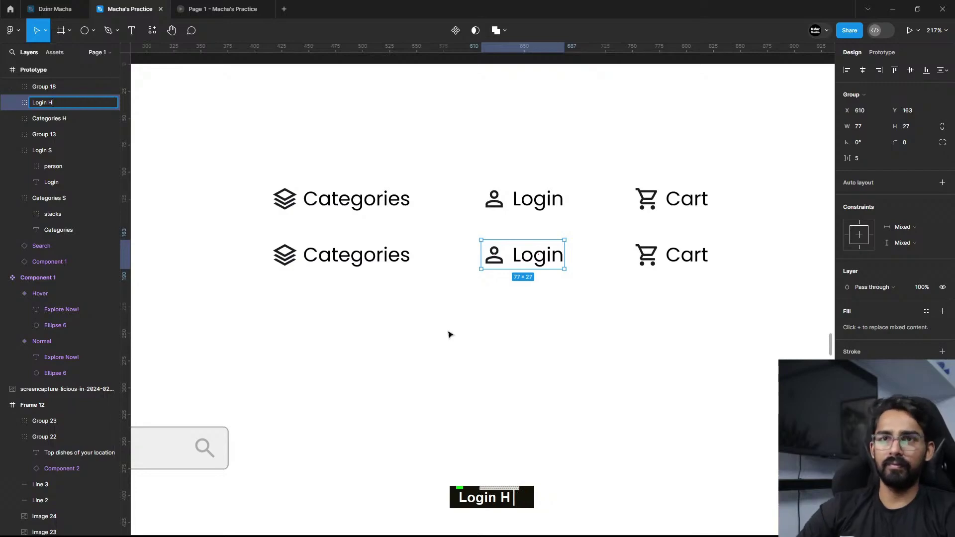
Step: Rename the layer of the lower Cart icon-and-text group as "Cart H"
double_click(677, 259)
double_click(677, 259)
click(680, 257)
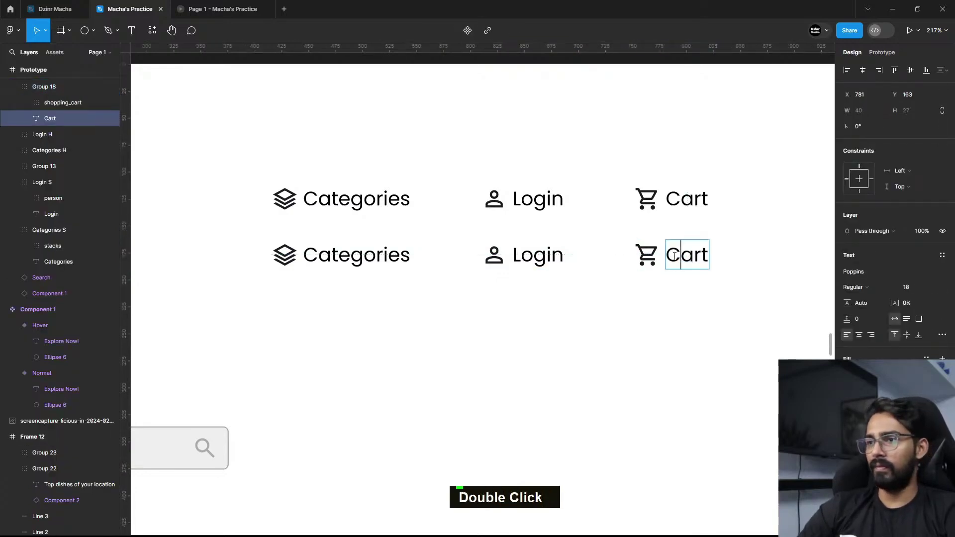
key(ctrl+a)
key(ctrl+c)
key(Escape)
key(Escape)
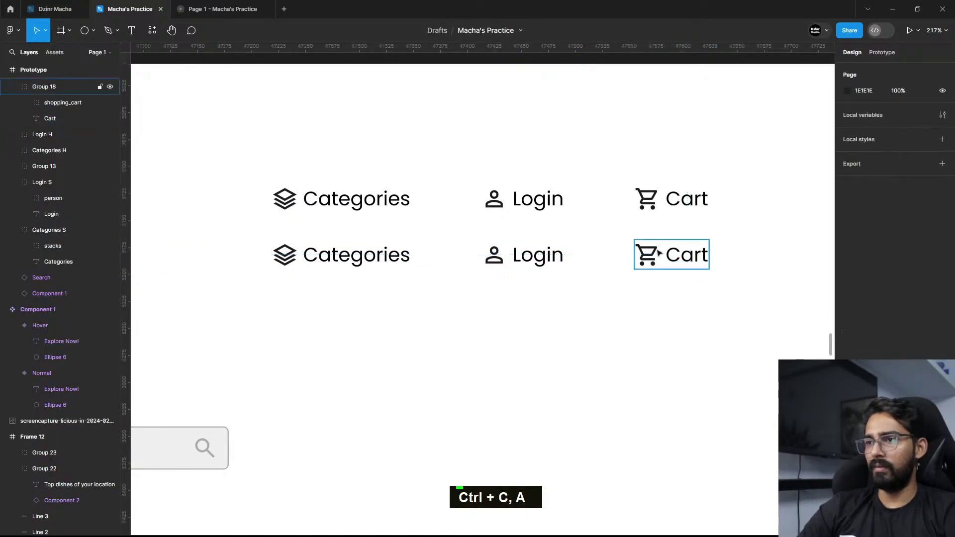
click(661, 253)
double_click(72, 85)
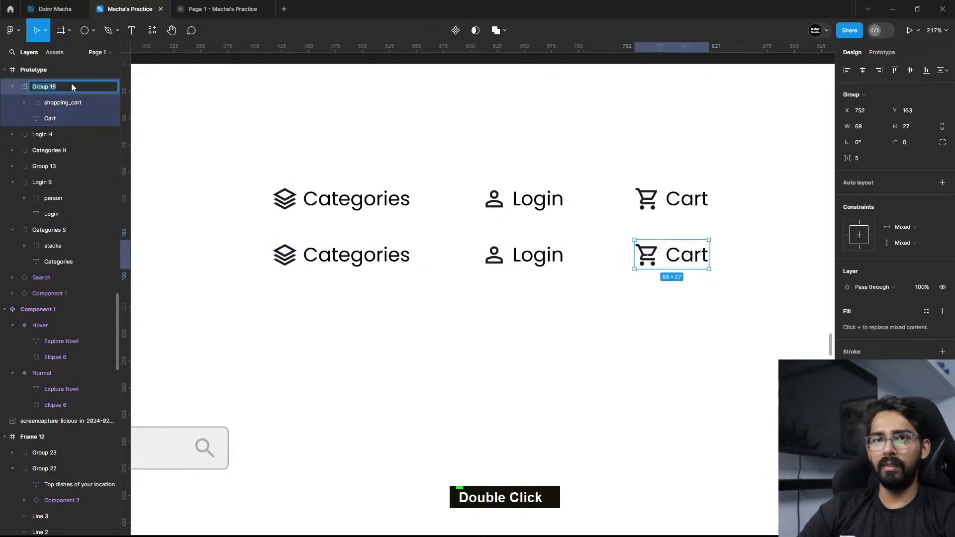
text(Cart H)
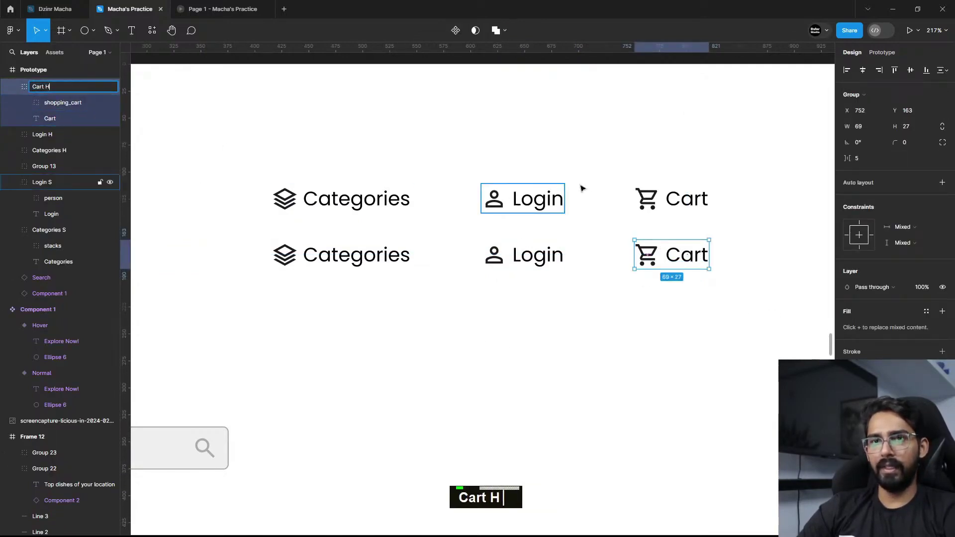
Step: Rename the layer of the upper Cart icon-and-text group as "Cart S"
click(112, 166)
double_click(55, 169)
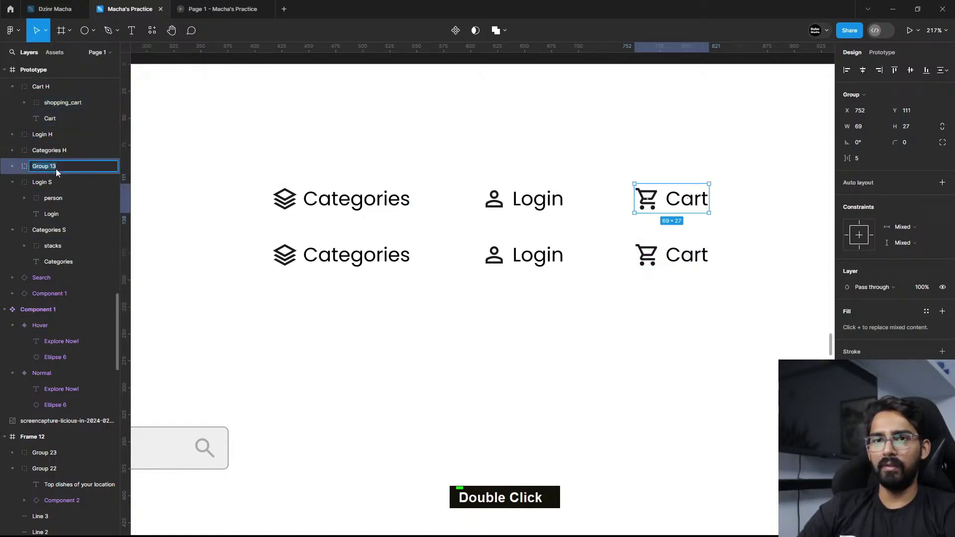
text(Cart )
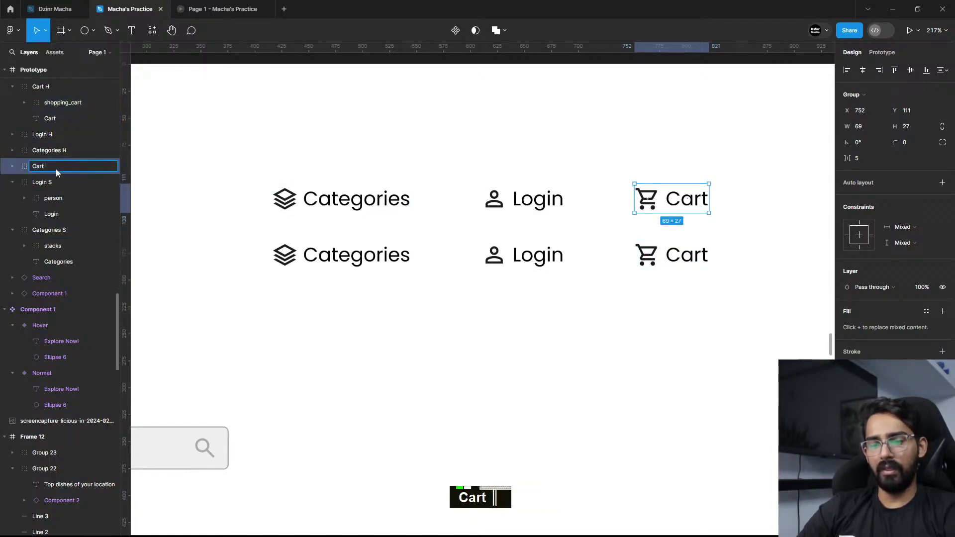
text(S)
double_click(639, 339)
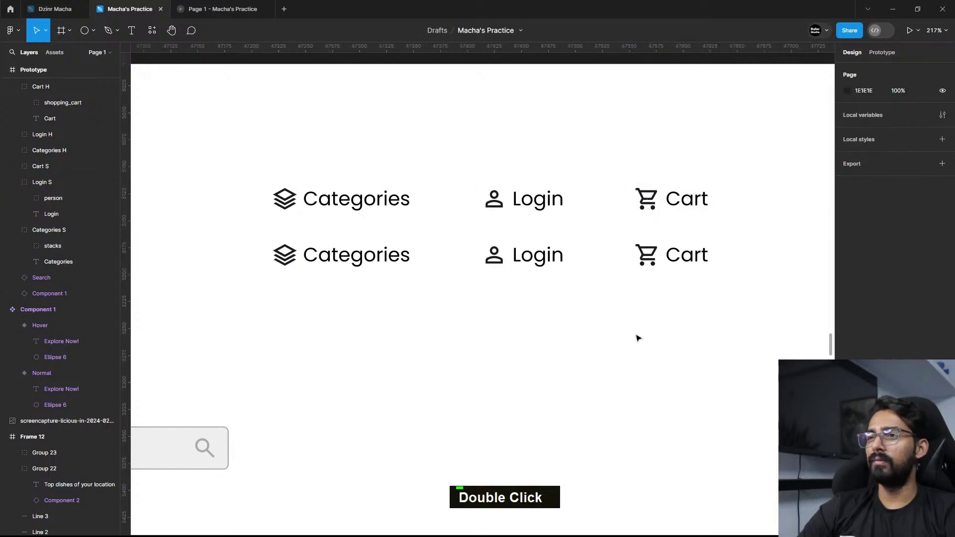
Step: Recolour the icons and text of the lower Categories, Login and Cart groups to hex FF9B00
click(390, 247)
shift+click(549, 265)
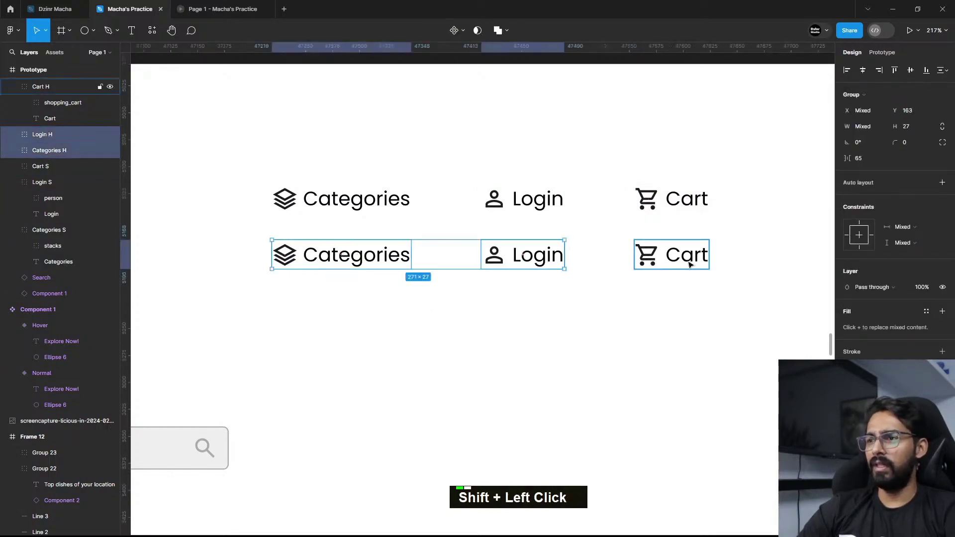
shift+click(693, 262)
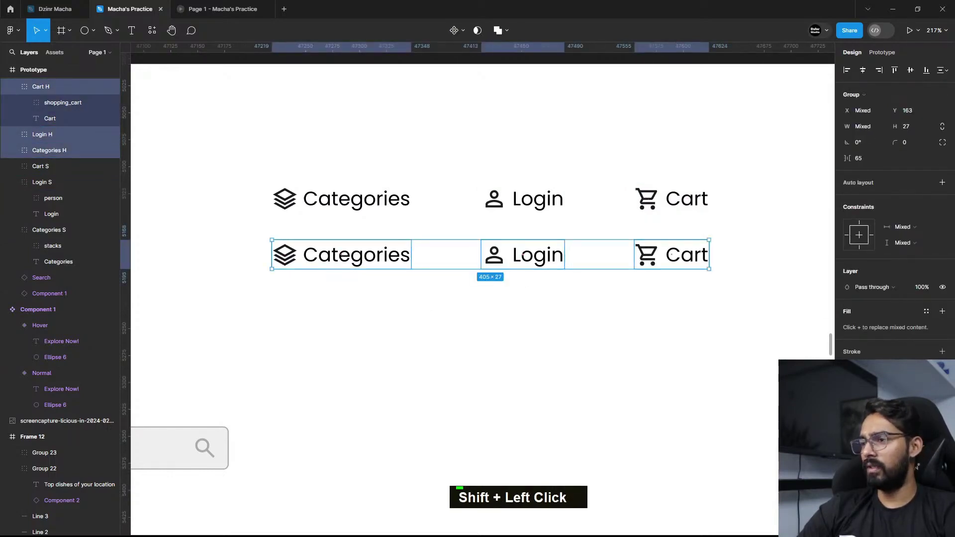
ctrl+scroll(681, 364, down, 5)
scroll(582, 350, down, 5)
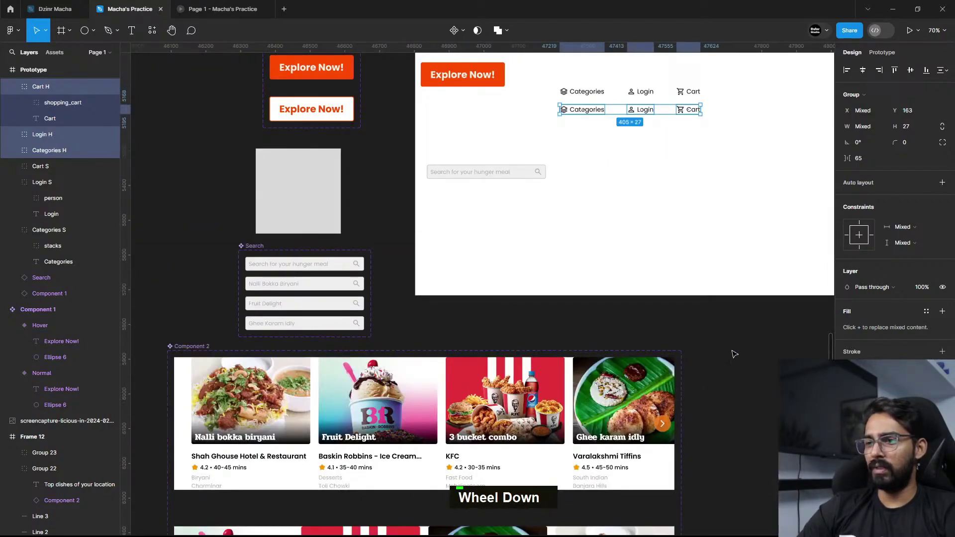
click(866, 327)
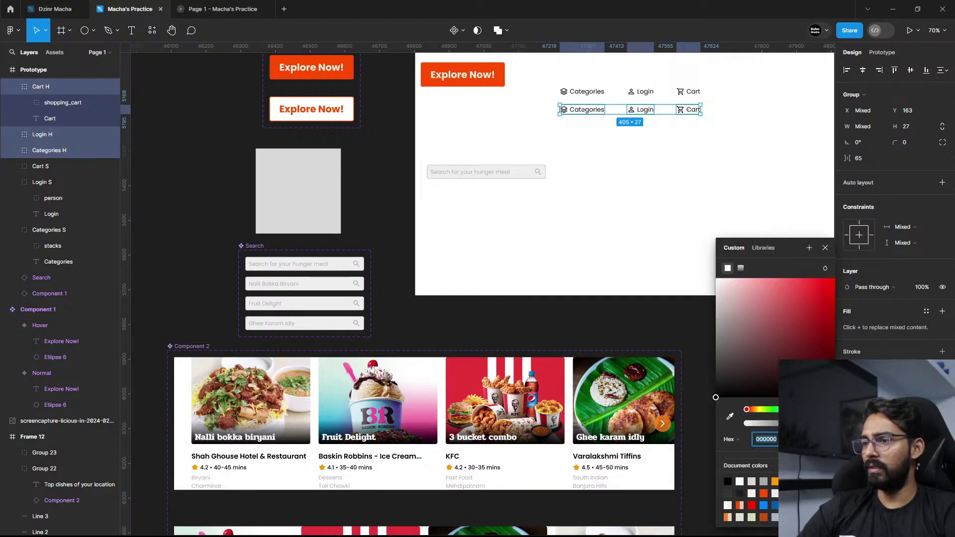
key(ctrl+v)
key(Return)
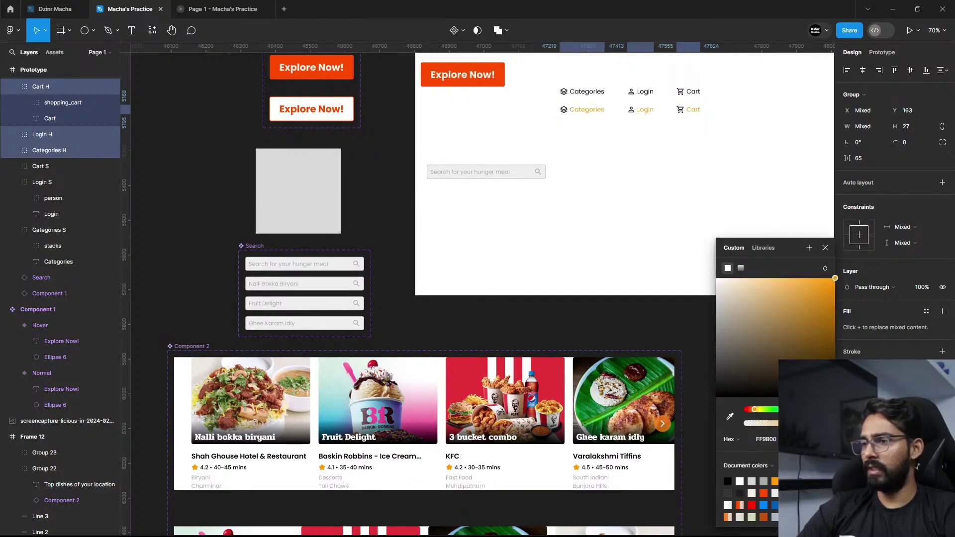
key(Escape)
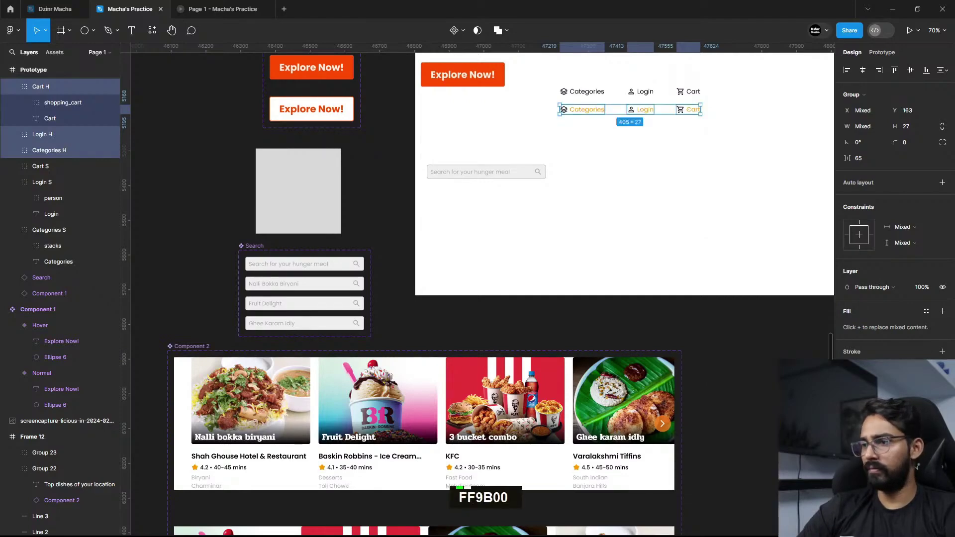
click(703, 207)
Step: Combine the black and orange Categories groups into one component set with two variants
scroll(670, 271, up, 5)
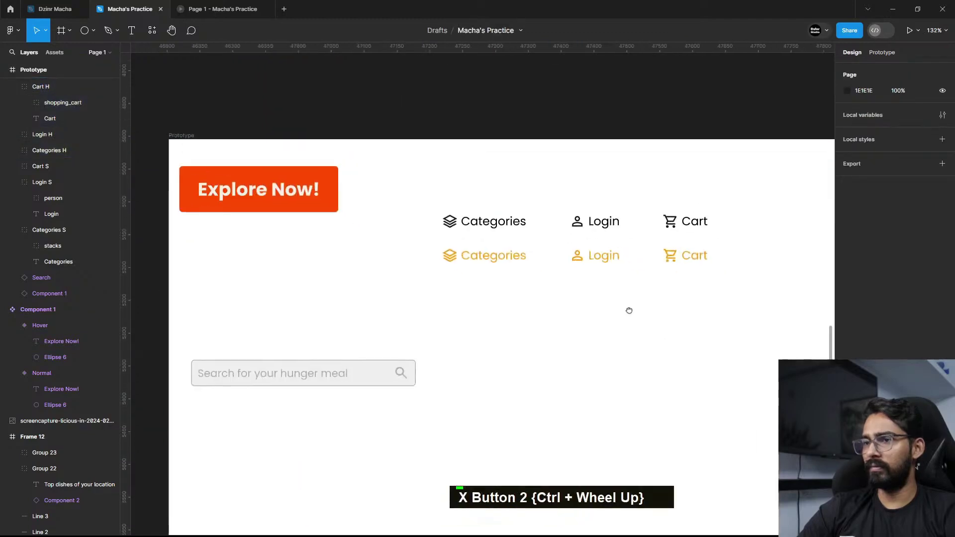
scroll(454, 286, up, 4)
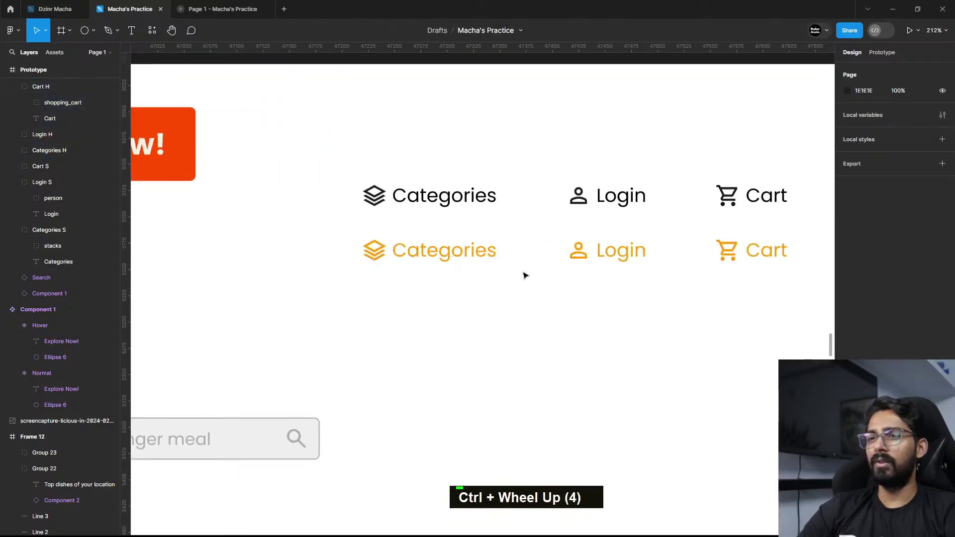
scroll(427, 270, down, 4)
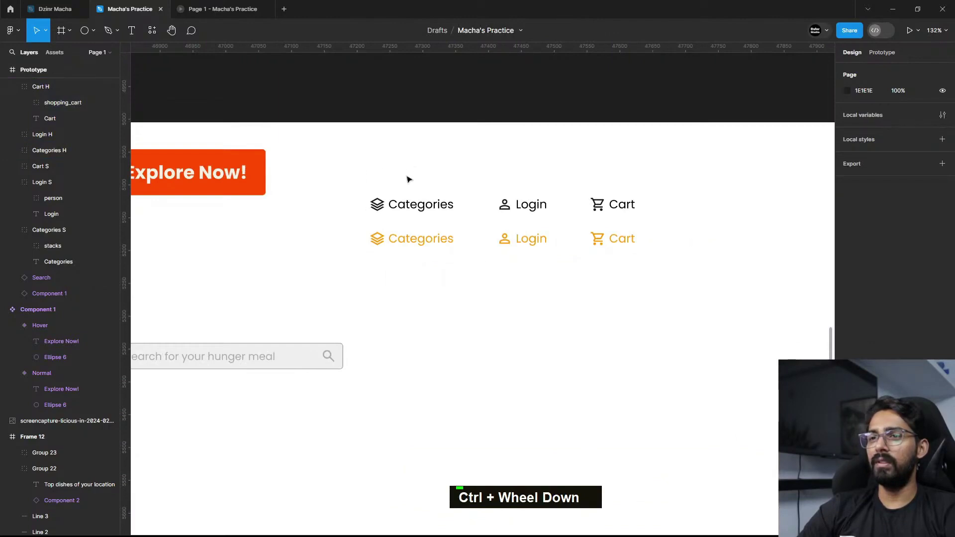
scroll(472, 219, up, 5)
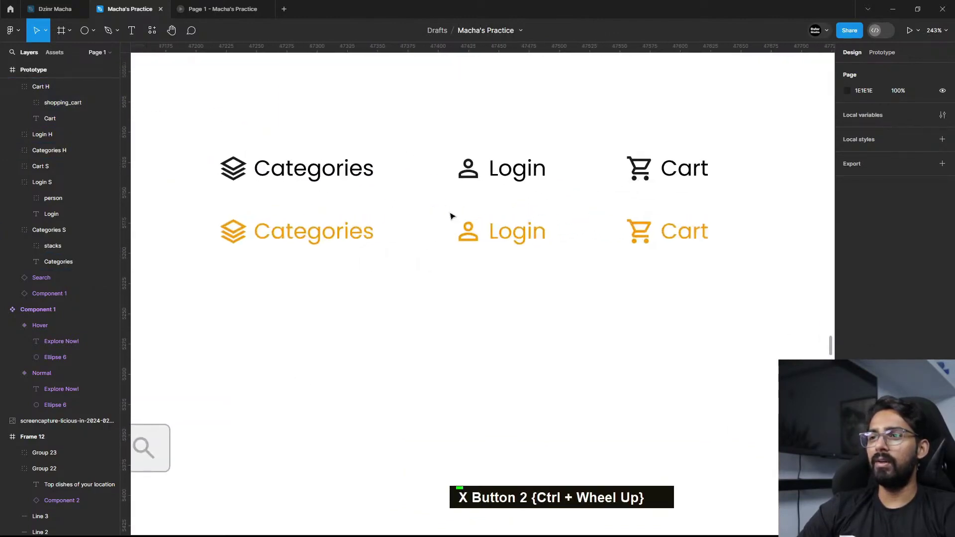
scroll(397, 242, down, 2)
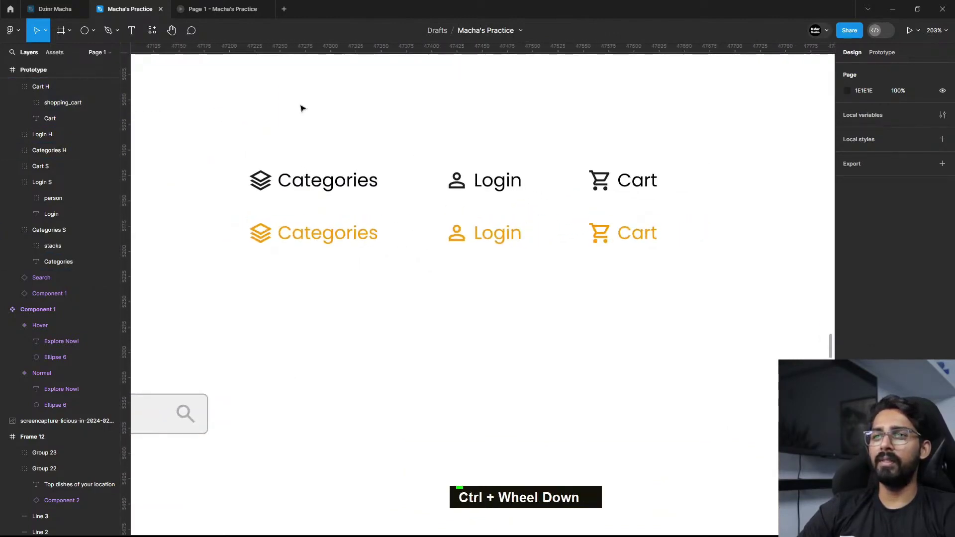
drag(233, 132, 399, 281)
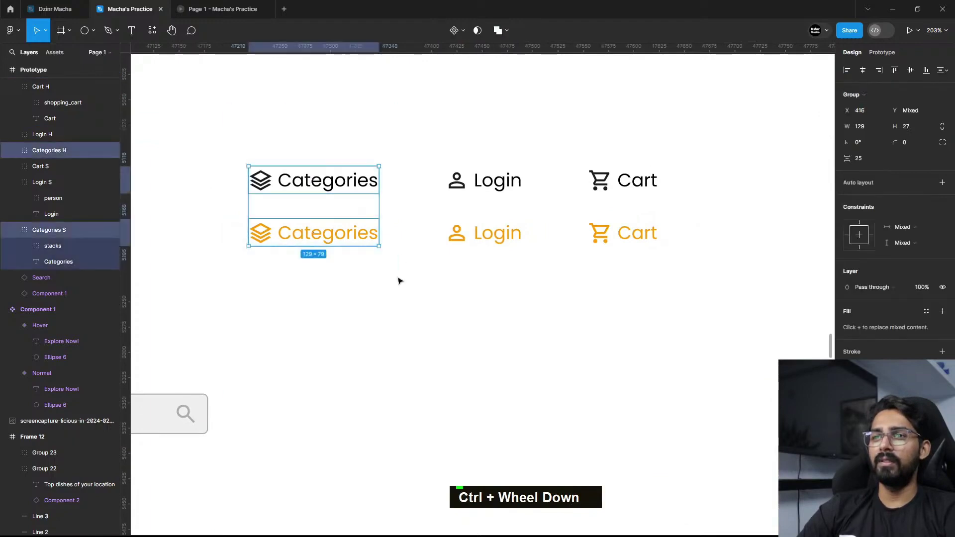
click(467, 34)
click(480, 80)
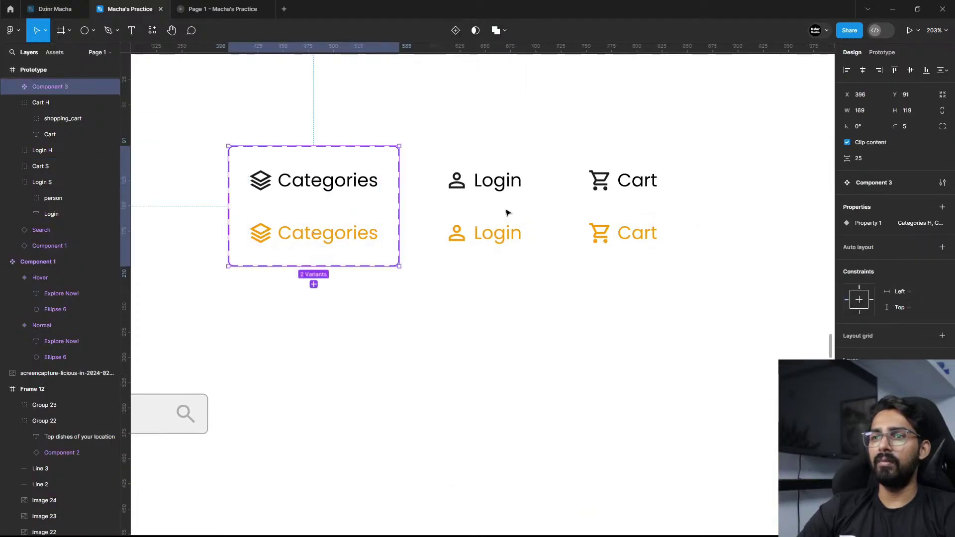
Step: Combine the two Login groups into one component set and the two Cart groups into another
drag(507, 213, 463, 61)
click(474, 79)
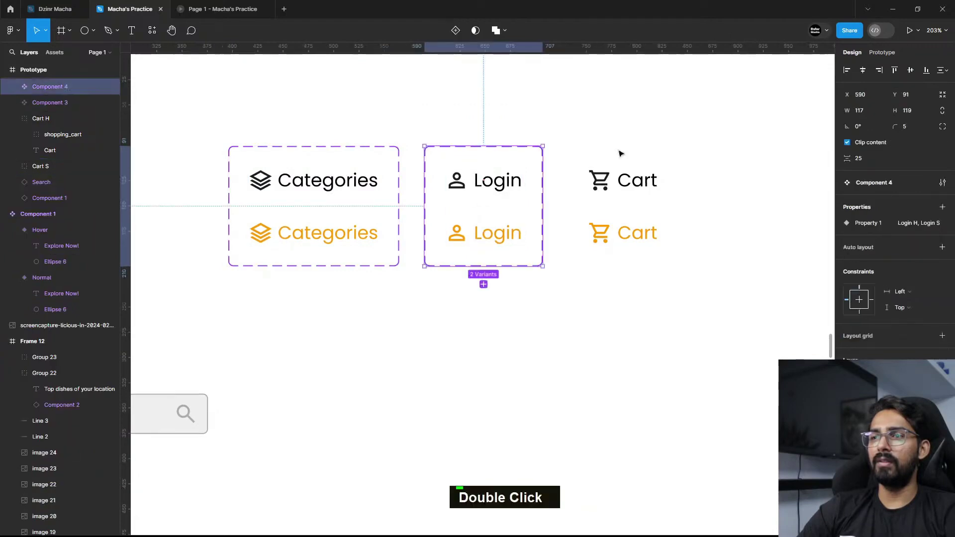
drag(619, 151, 614, 282)
click(463, 30)
click(474, 78)
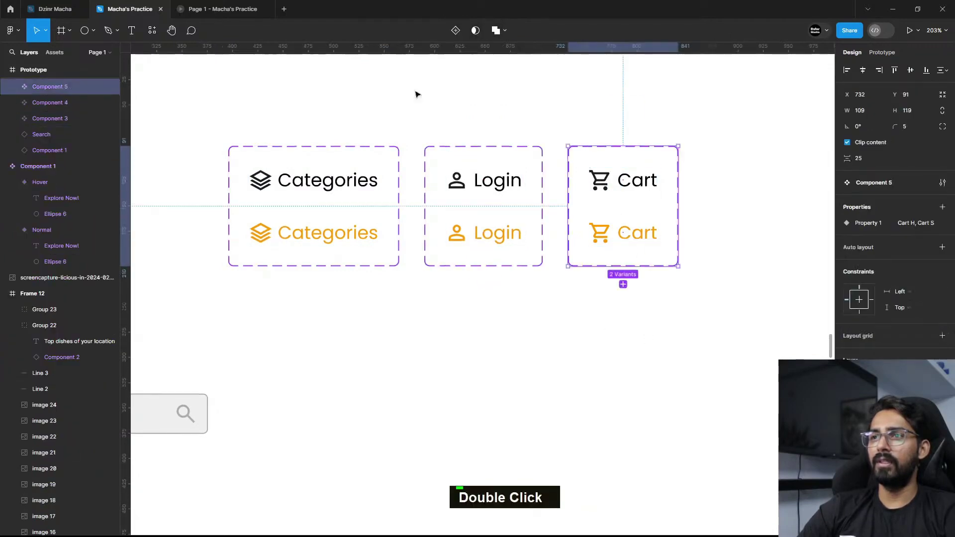
key(Escape)
Step: Link the black Categories variant to the orange one with a While hovering, Change to interaction that uses Smart animate
double_click(338, 183)
scroll(339, 183, up, 3)
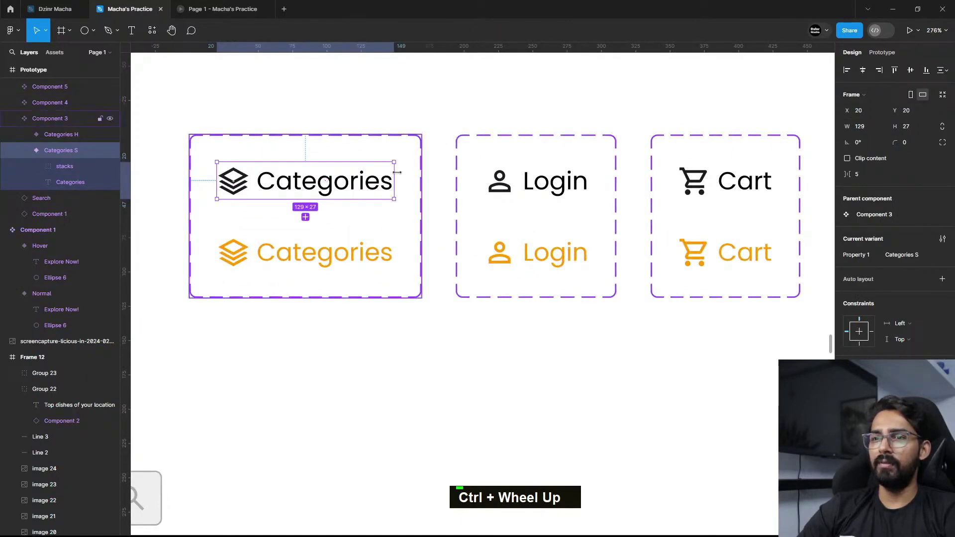
scroll(319, 189, up, 1)
click(883, 53)
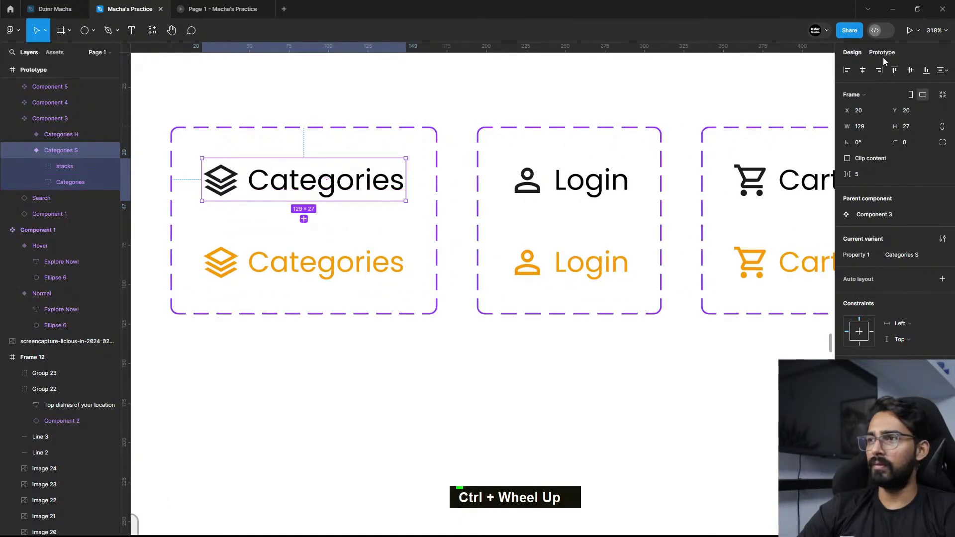
drag(426, 199, 346, 262)
click(276, 277)
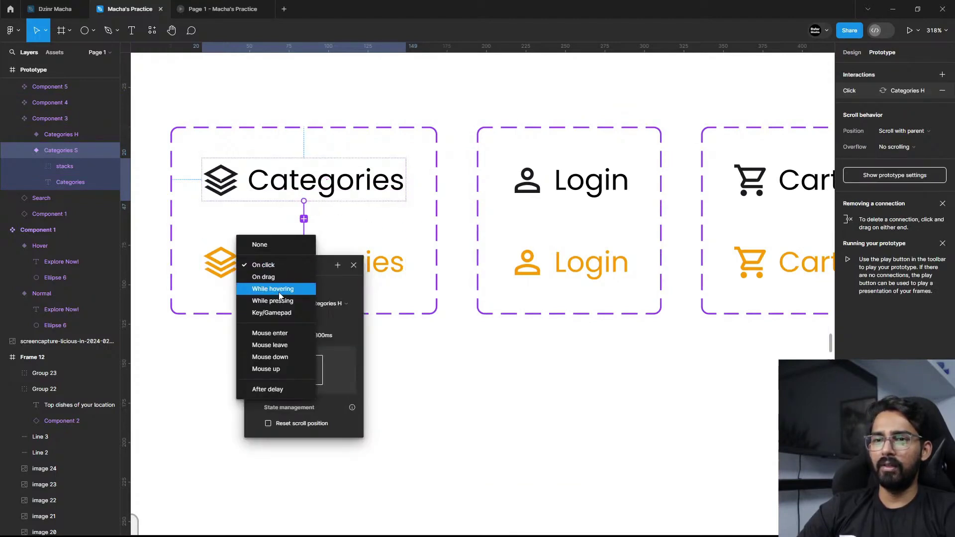
click(294, 291)
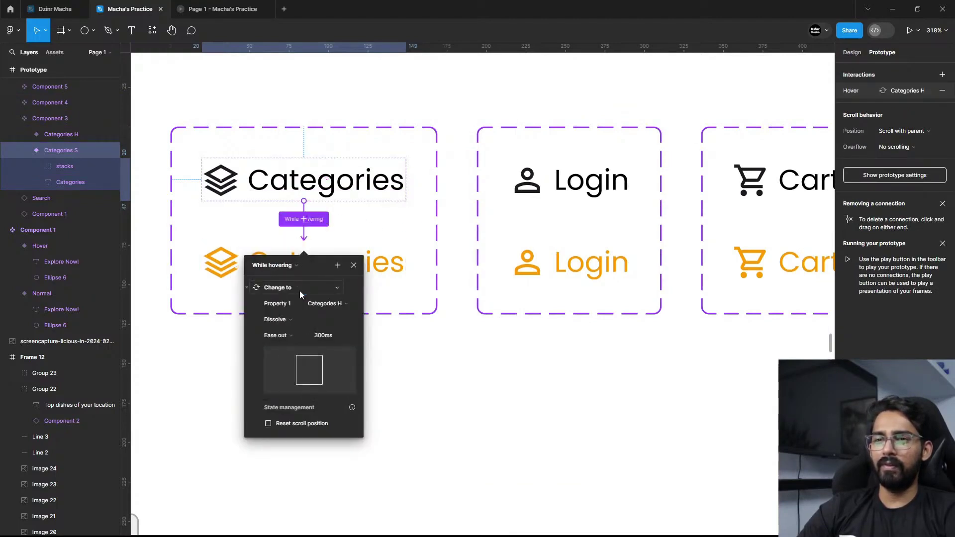
click(299, 322)
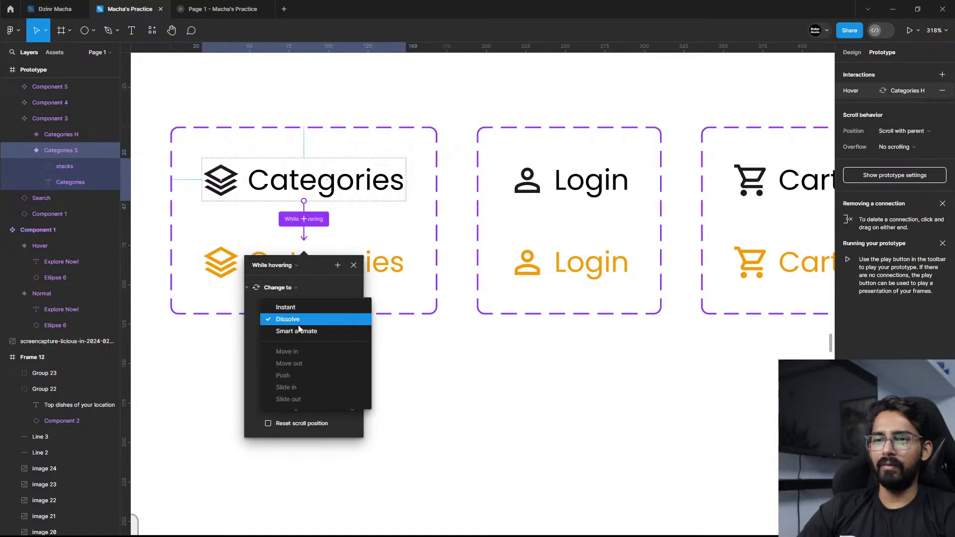
click(299, 331)
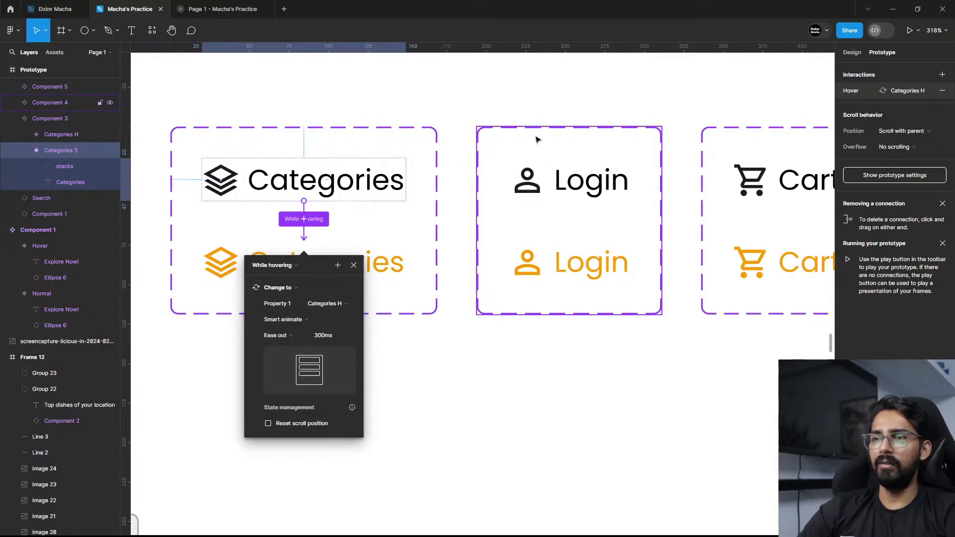
Step: Link the black Login variant to the orange one with a Change to interaction triggered While hovering
double_click(576, 183)
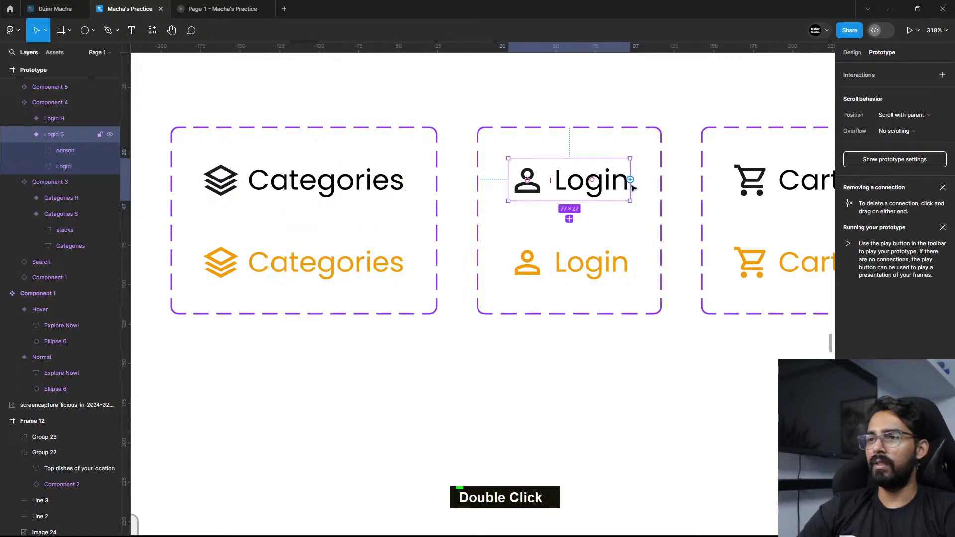
drag(630, 179, 550, 273)
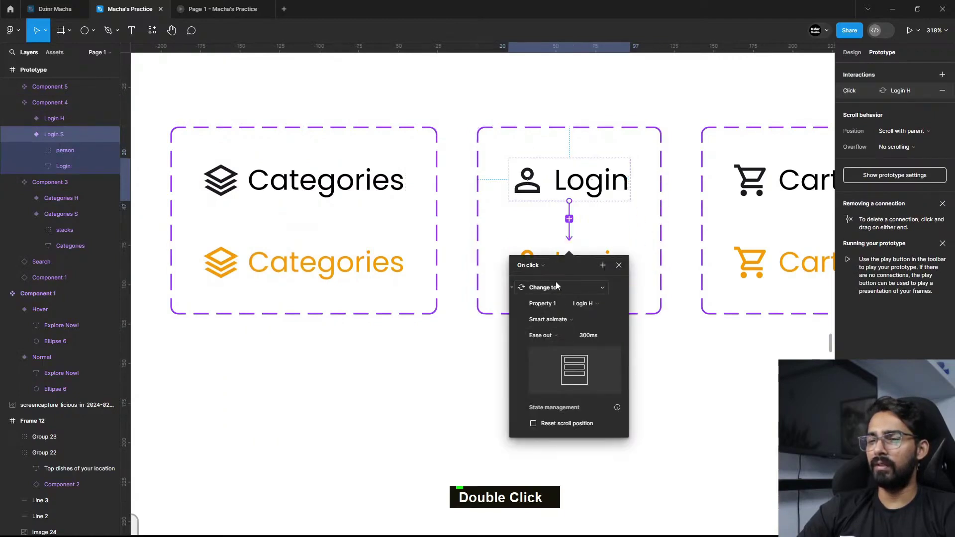
click(546, 264)
click(544, 291)
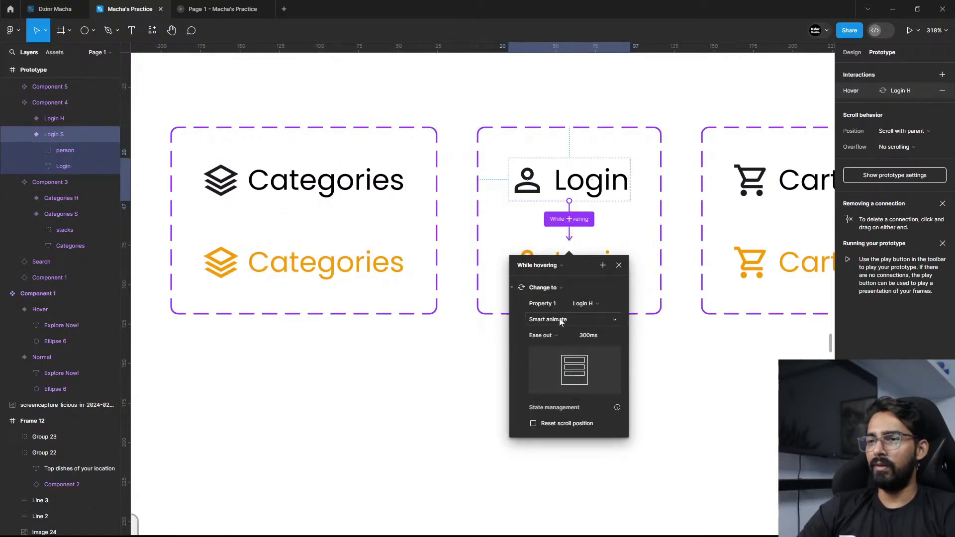
click(730, 365)
Step: Link the black Cart variant to the orange one with a Change to interaction triggered While hovering
drag(730, 365, 501, 375)
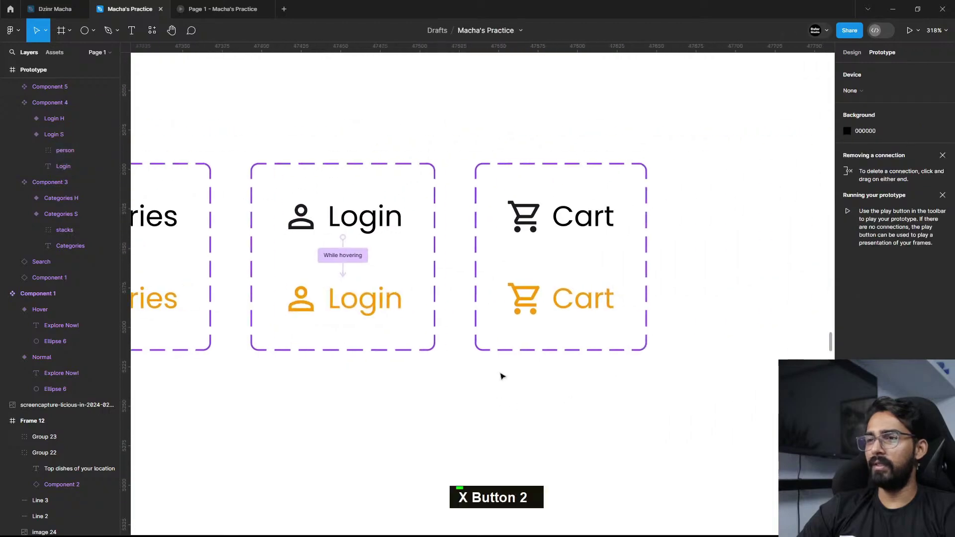
double_click(573, 229)
drag(615, 216, 599, 301)
click(543, 308)
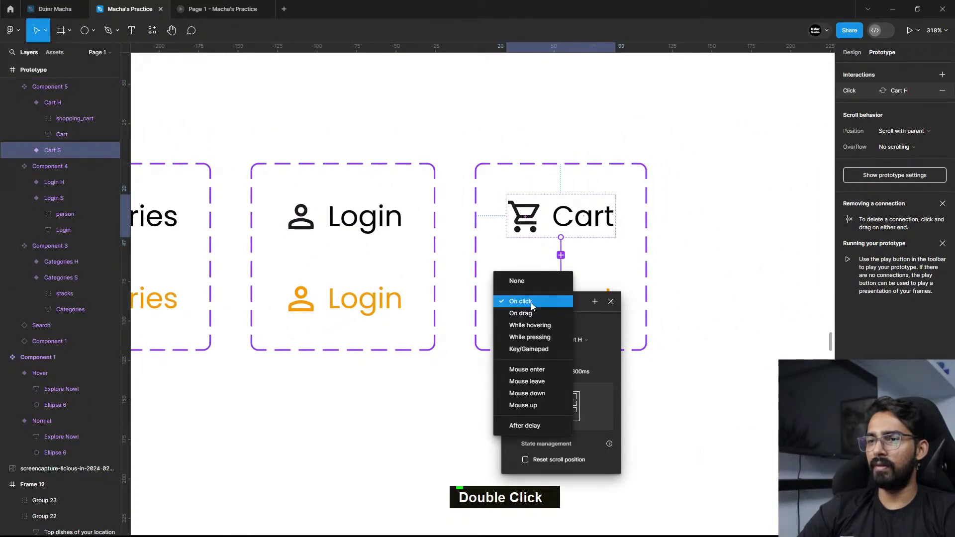
click(543, 326)
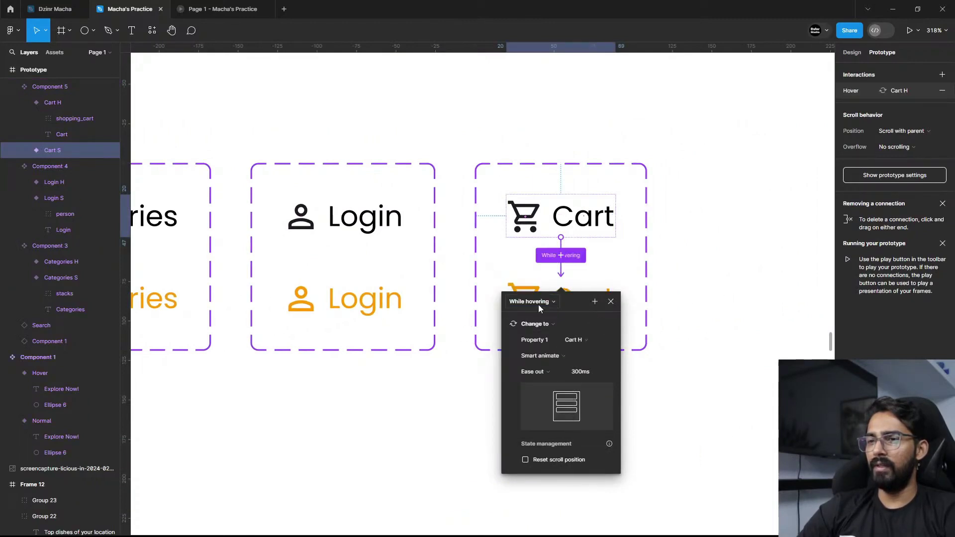
Step: Place an instance of the Categories component (Component 3) exactly over the existing Categories item in the Swiggy page header
click(676, 411)
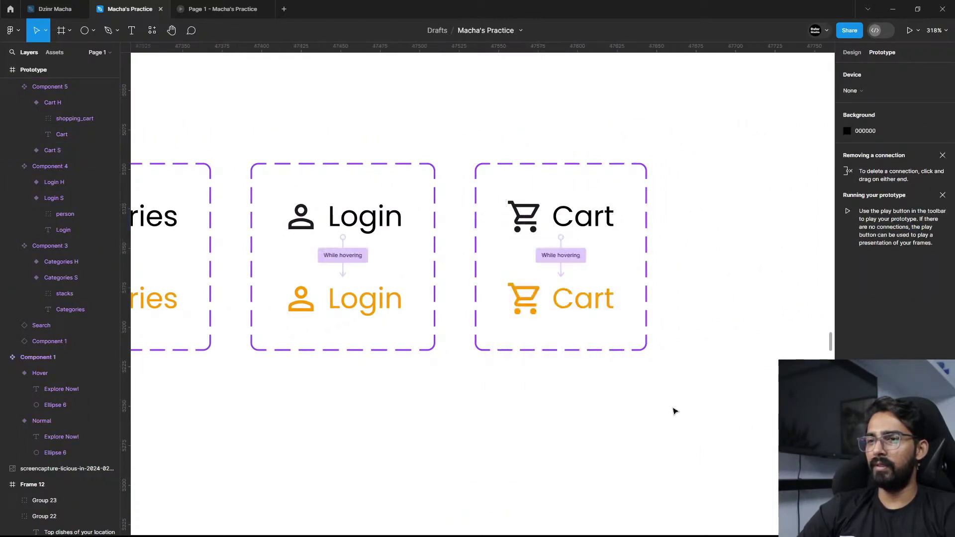
scroll(674, 410, down, 5)
drag(408, 307, 342, 192)
scroll(295, 237, up, 2)
scroll(295, 237, up, 5)
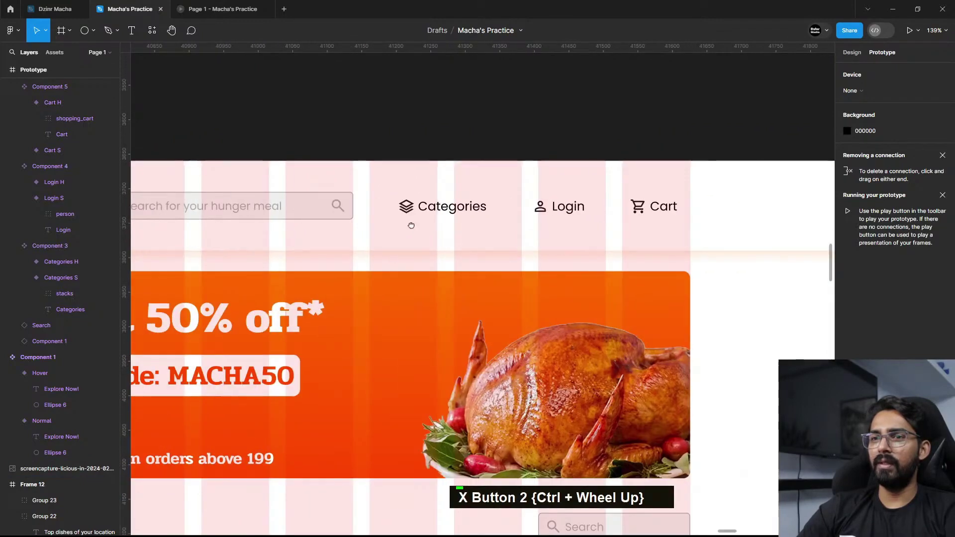
scroll(511, 240, up, 2)
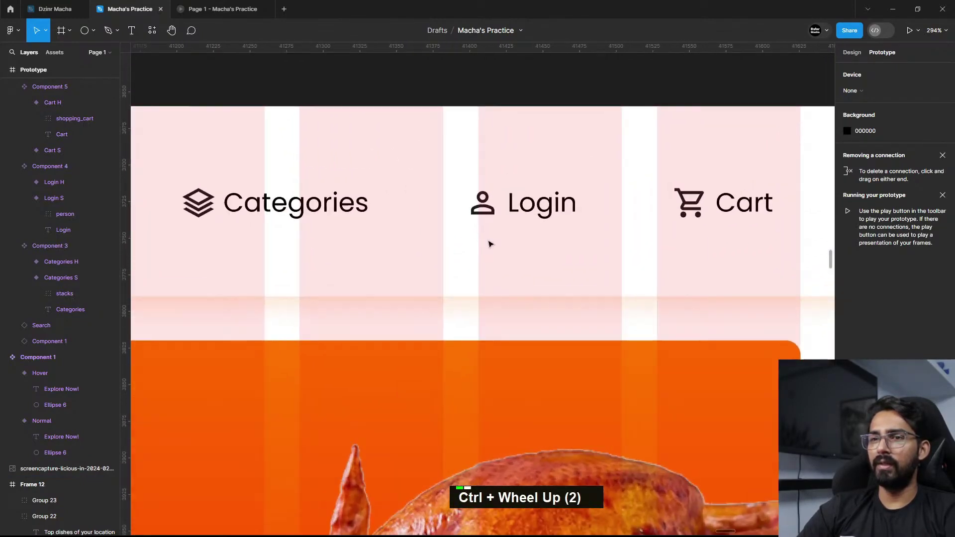
click(54, 52)
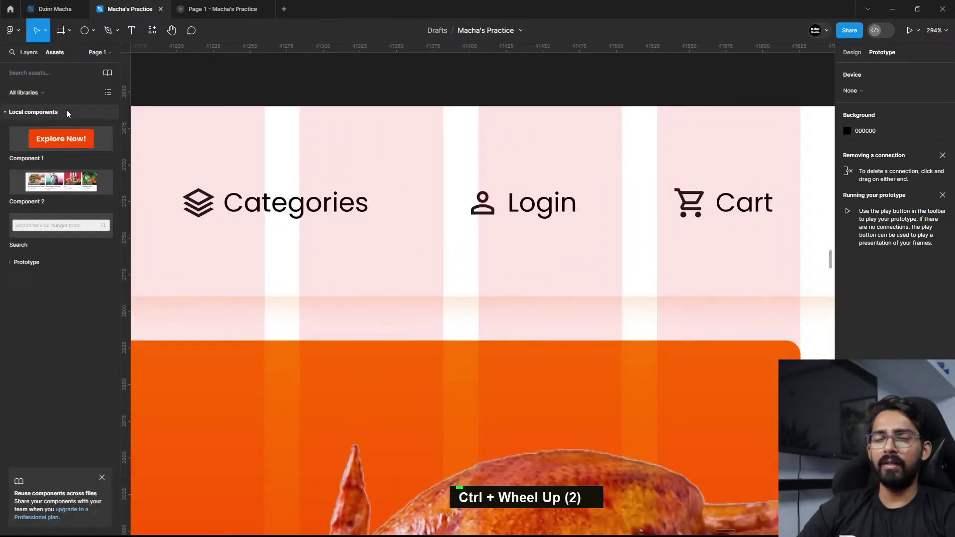
click(9, 262)
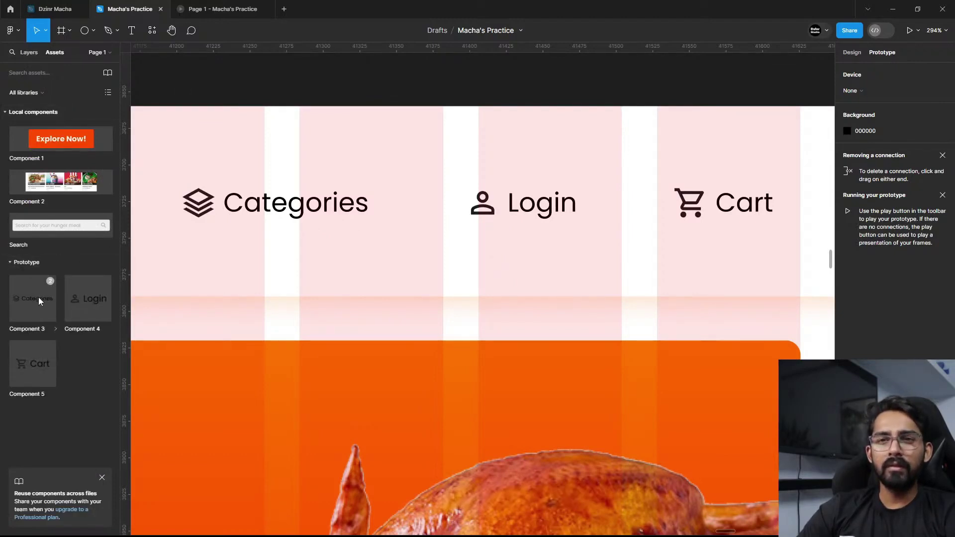
click(34, 266)
click(33, 266)
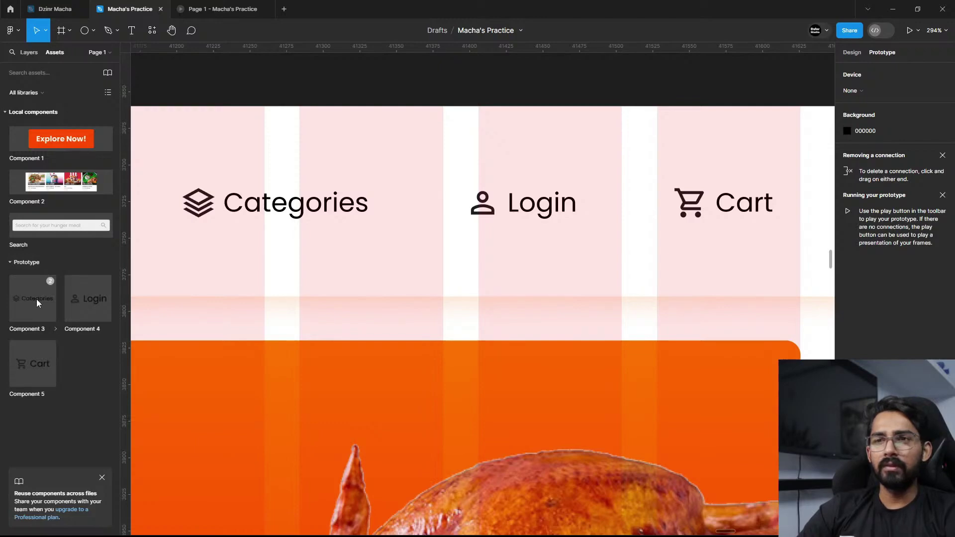
drag(37, 299, 315, 188)
scroll(251, 266, up, 2)
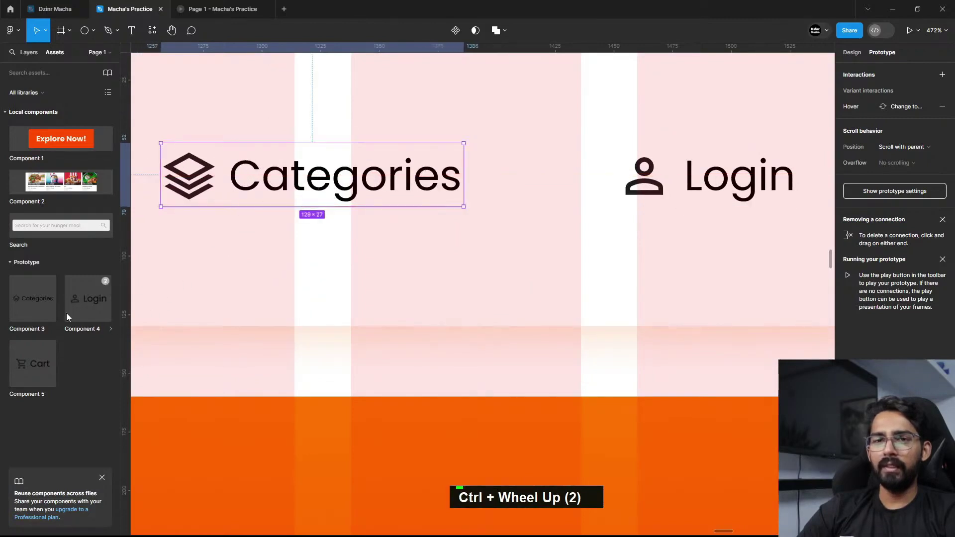
Step: Place instances of the Login (Component 4) and Cart (Component 5) components over the matching items in the page header
click(91, 297)
drag(90, 298, 674, 191)
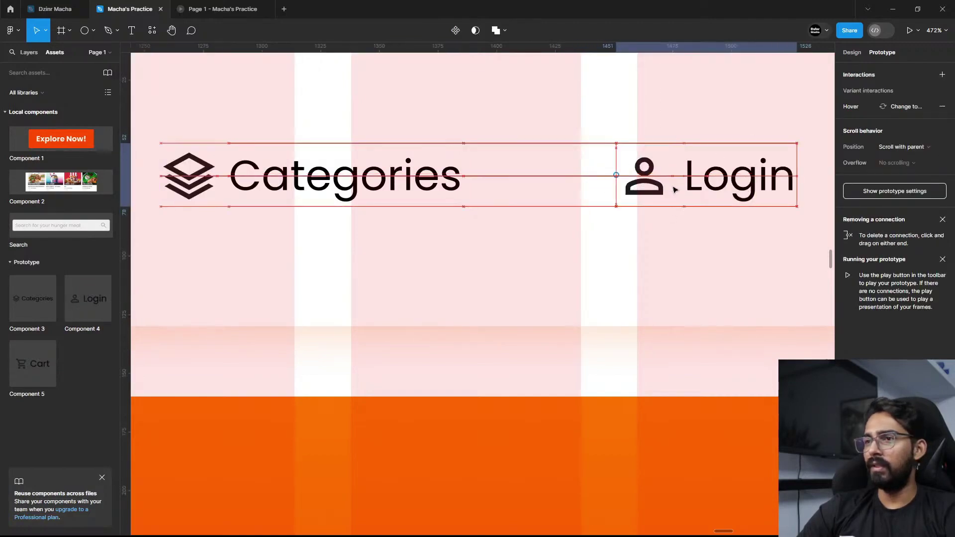
scroll(266, 247, right, 10)
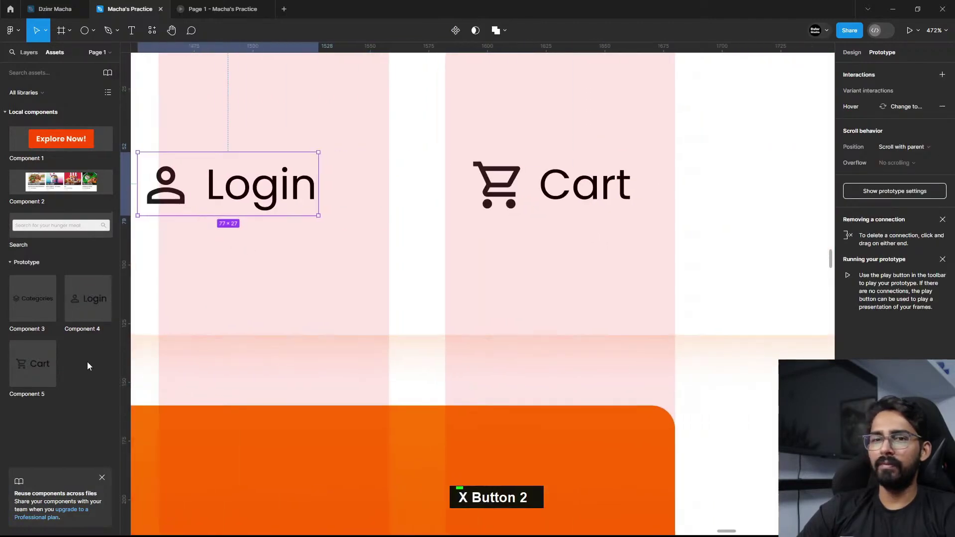
shift+click(495, 205)
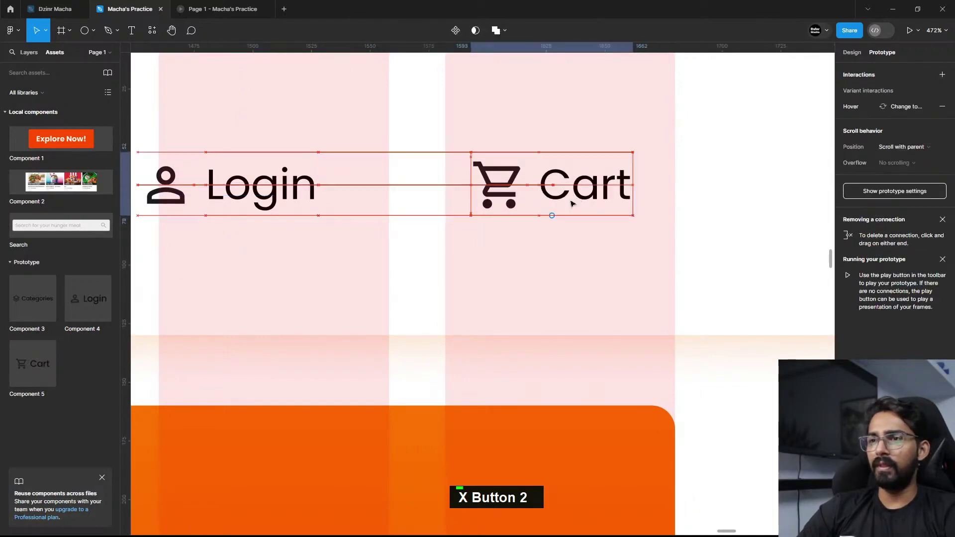
scroll(572, 204, down, 5)
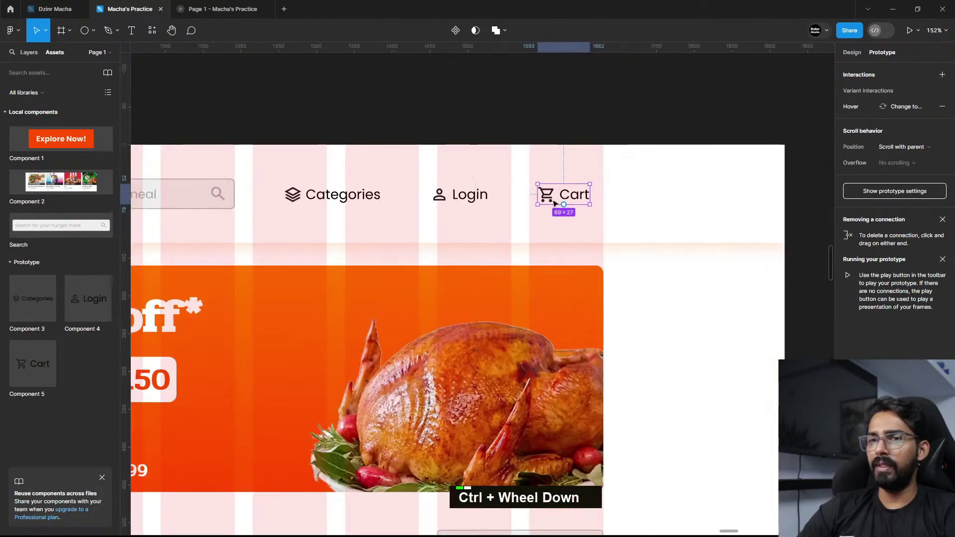
Step: Delete the old static navigation groups Group 13, Group 14 and Group 15 from the Top Nav group
click(29, 53)
click(389, 174)
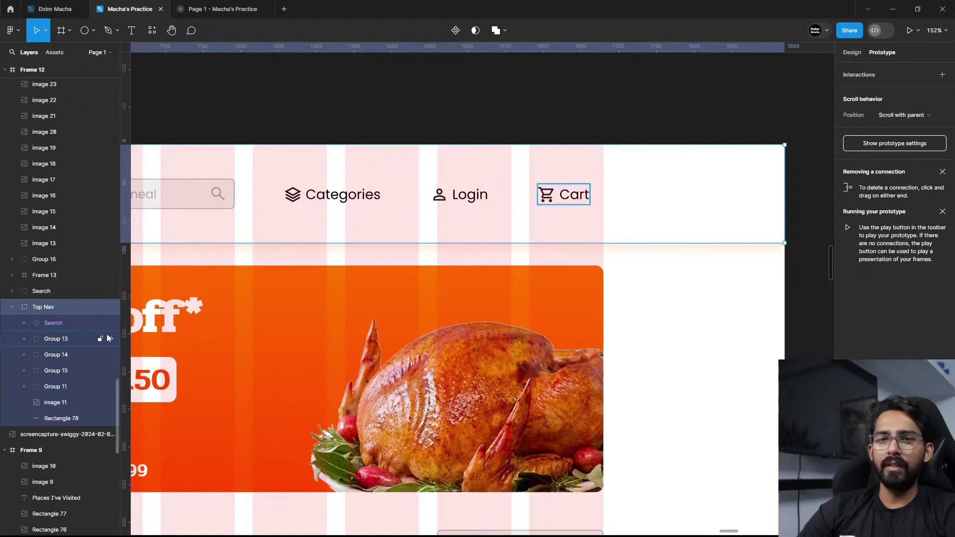
click(72, 387)
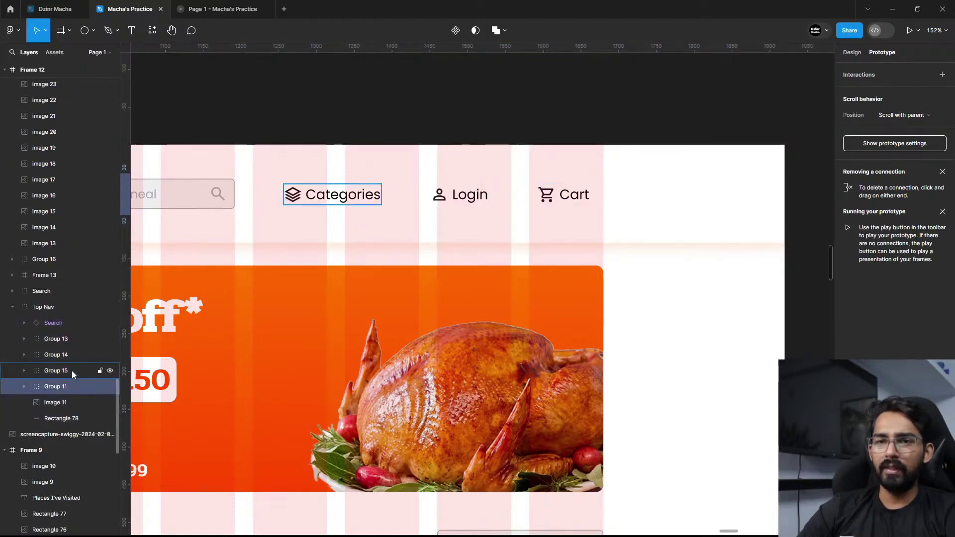
click(75, 354)
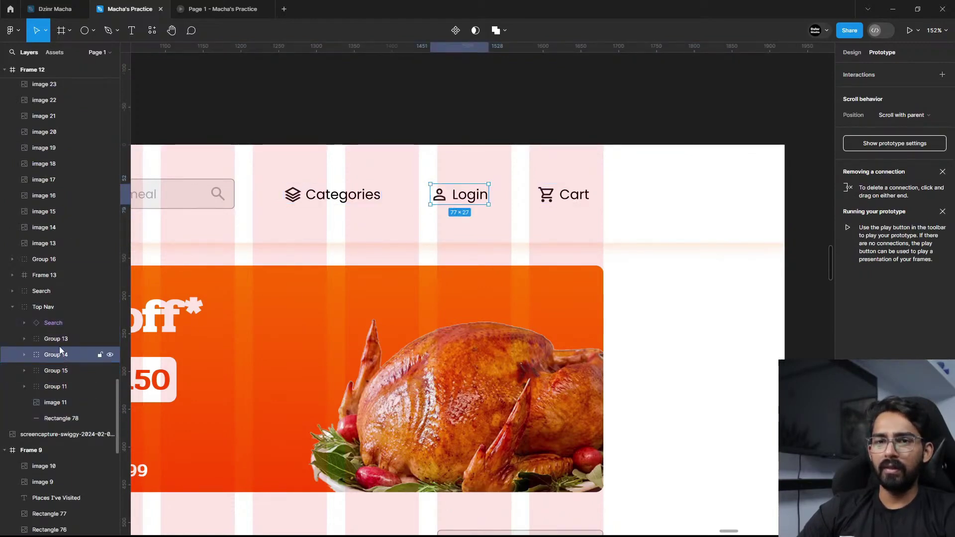
shift+click(58, 343)
shift+click(70, 370)
key(Delete)
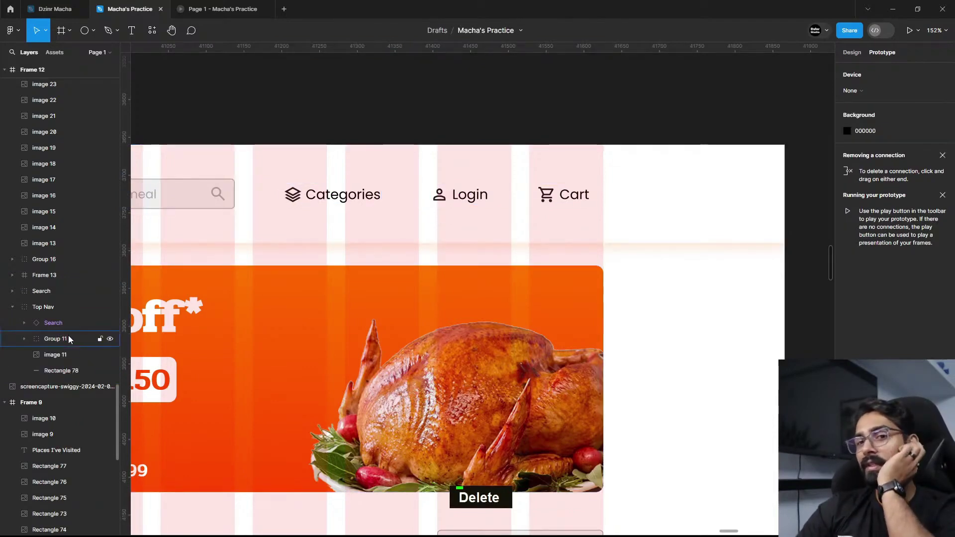
Step: Move the Categories, Login and Cart component instances together into the Top Nav group
click(344, 196)
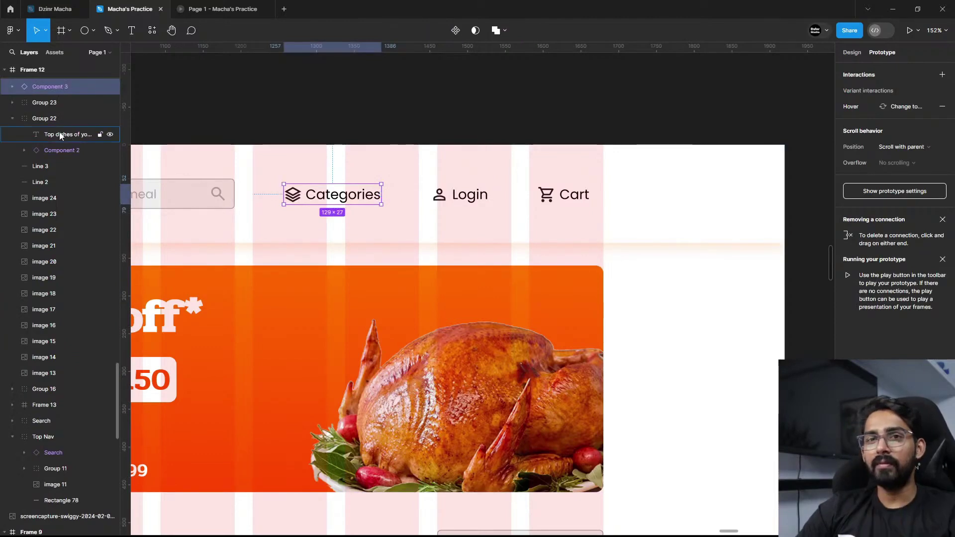
shift+click(459, 201)
shift+click(556, 200)
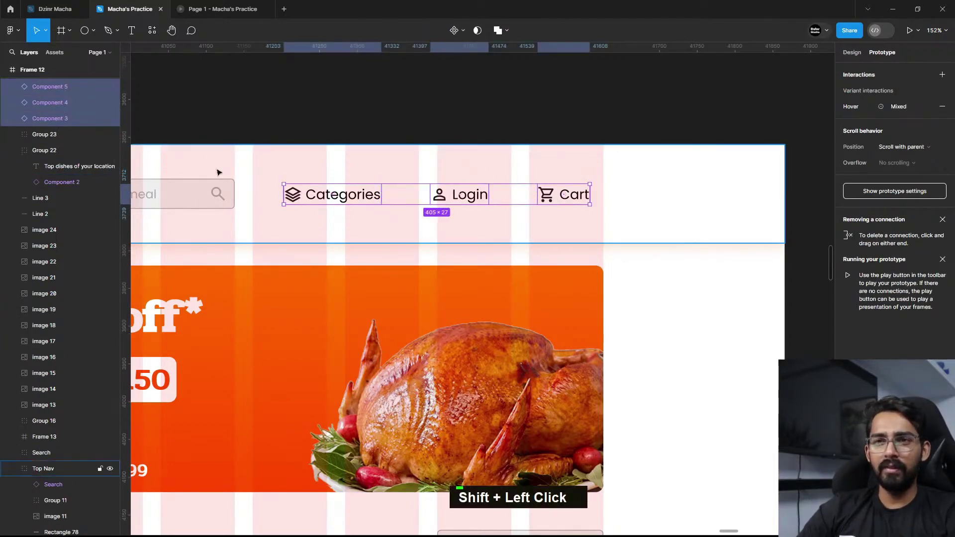
drag(67, 123, 48, 477)
click(376, 117)
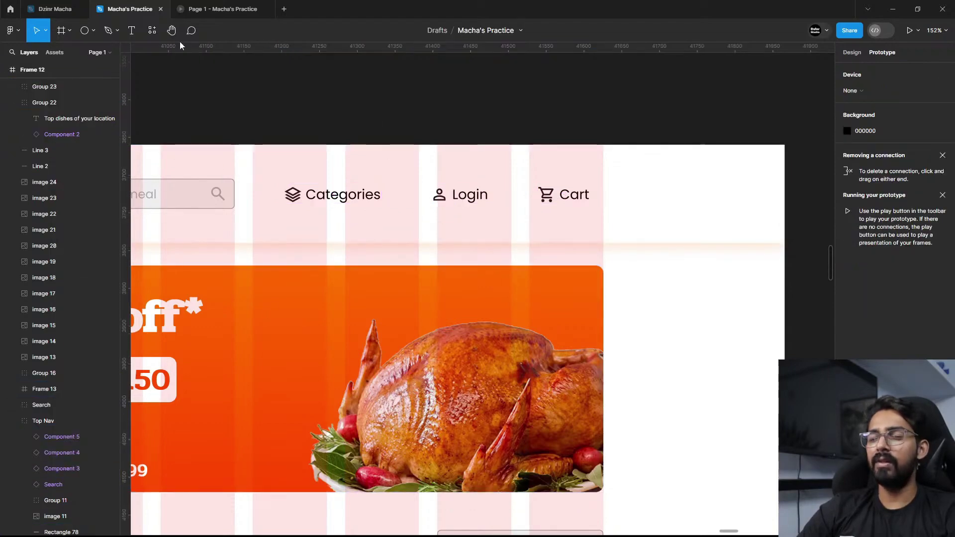
Step: Review the page in the prototype preview, checking the header navigation, the search field and the top dishes section
click(194, 9)
scroll(444, 258, up, 1)
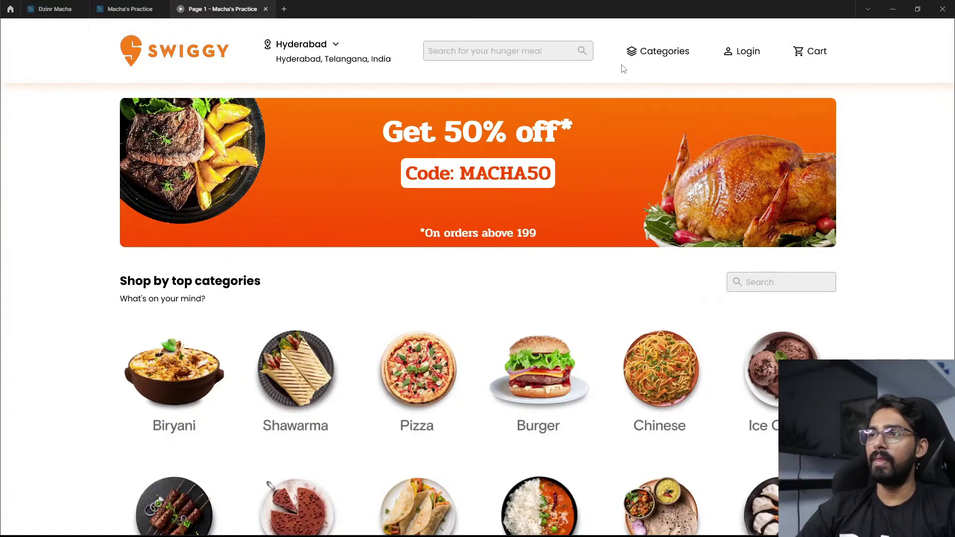
scroll(622, 84, down, 5)
scroll(510, 195, up, 5)
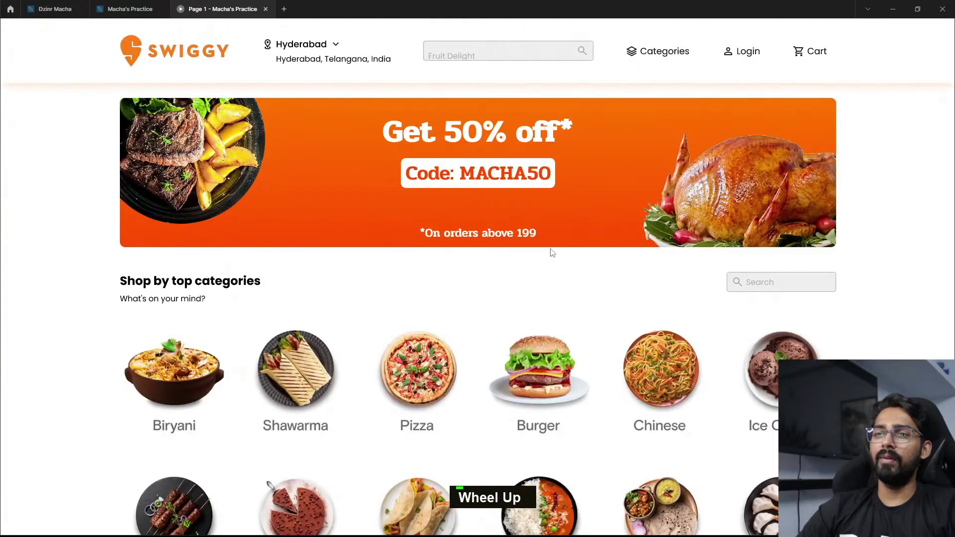
scroll(552, 299, down, 8)
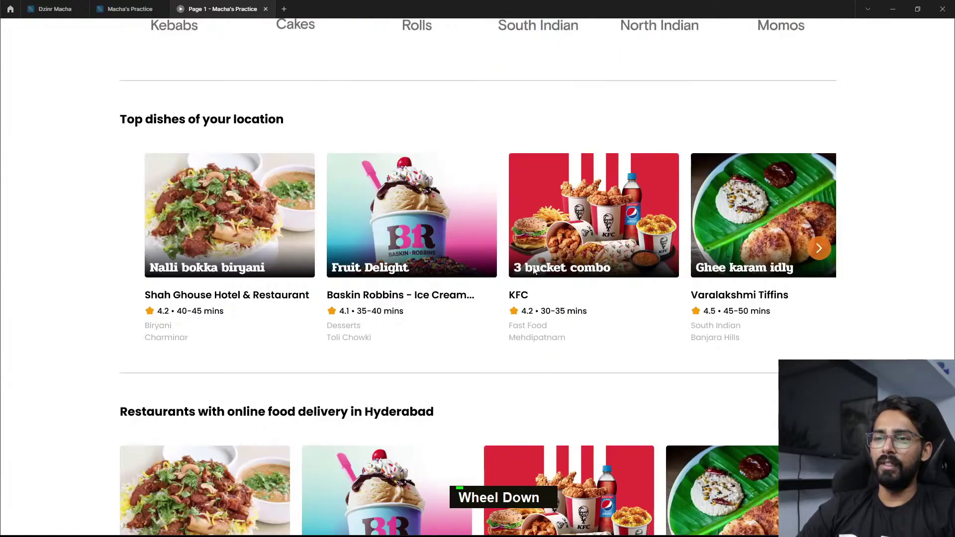
scroll(534, 270, up, 8)
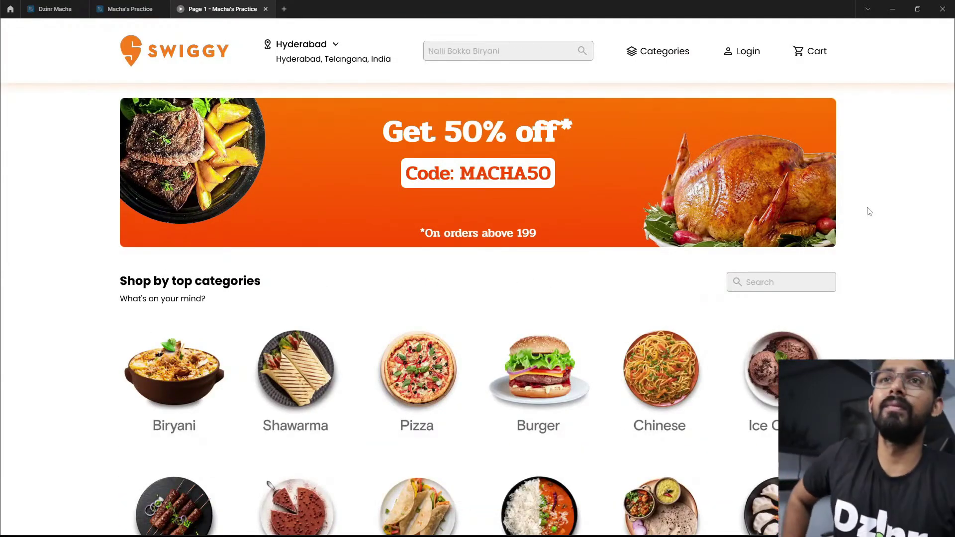
scroll(413, 230, down, 7)
scroll(697, 429, down, 4)
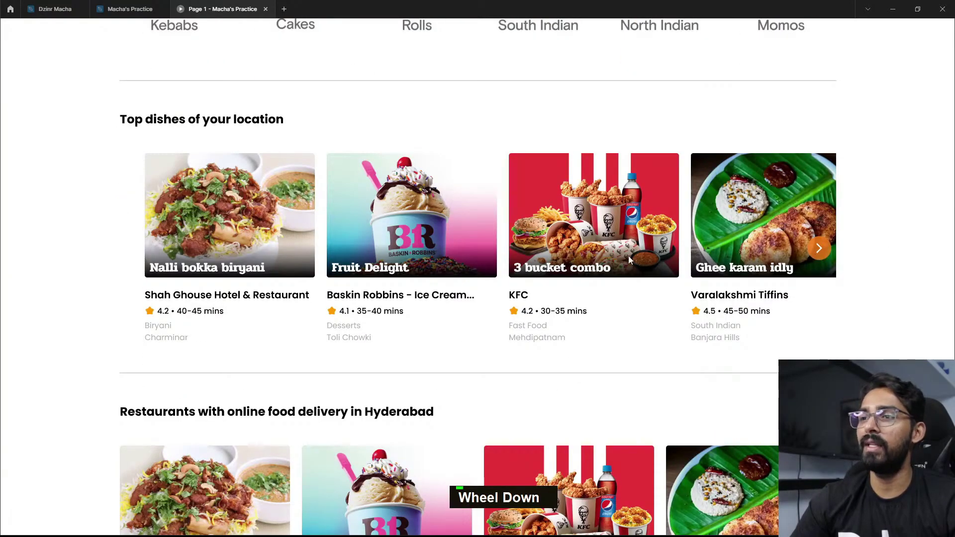
scroll(630, 258, up, 10)
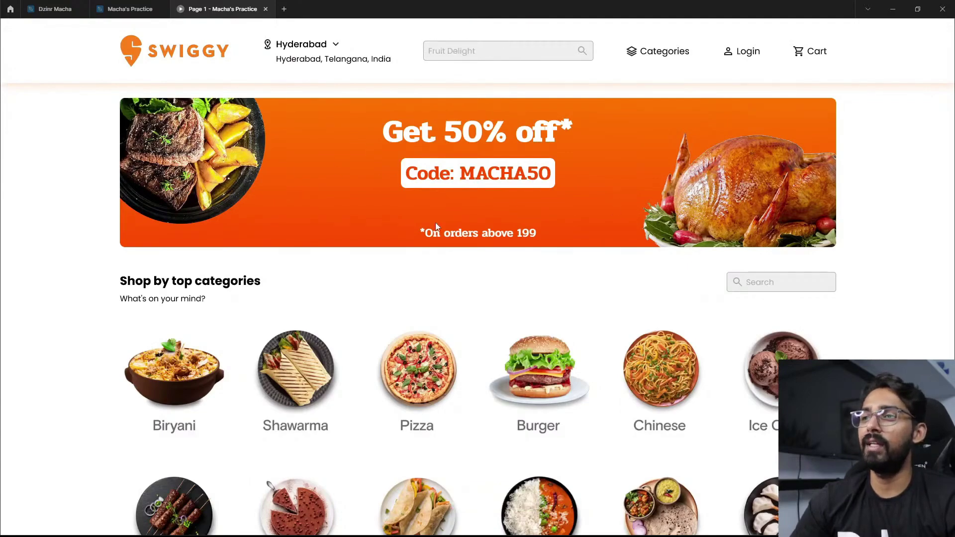
key(Escape)
Step: Return to the Macha's Practice design file and paste a copy of Frame 12's Get 50% off banner on empty canvas beside Component 2
click(130, 9)
ctrl+scroll(407, 176, down, 5)
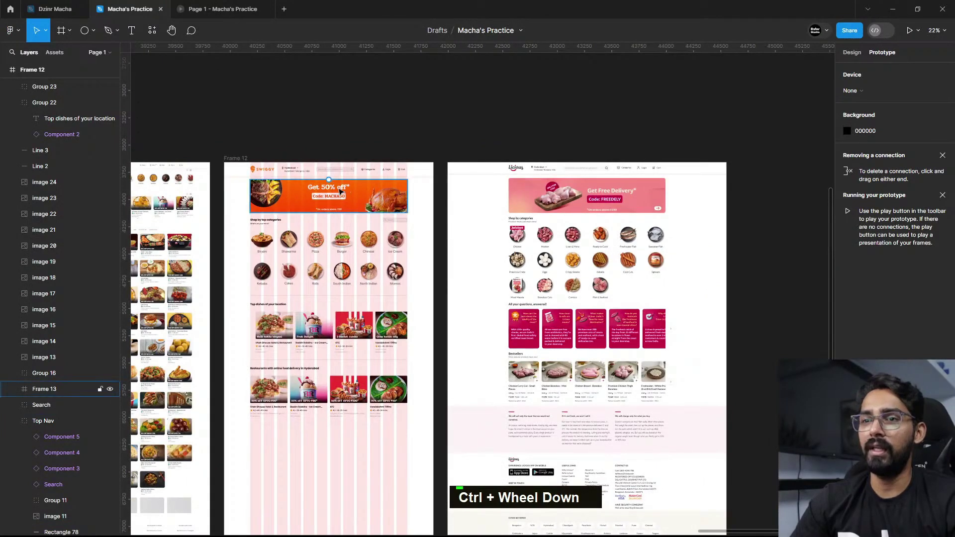
click(849, 53)
click(366, 197)
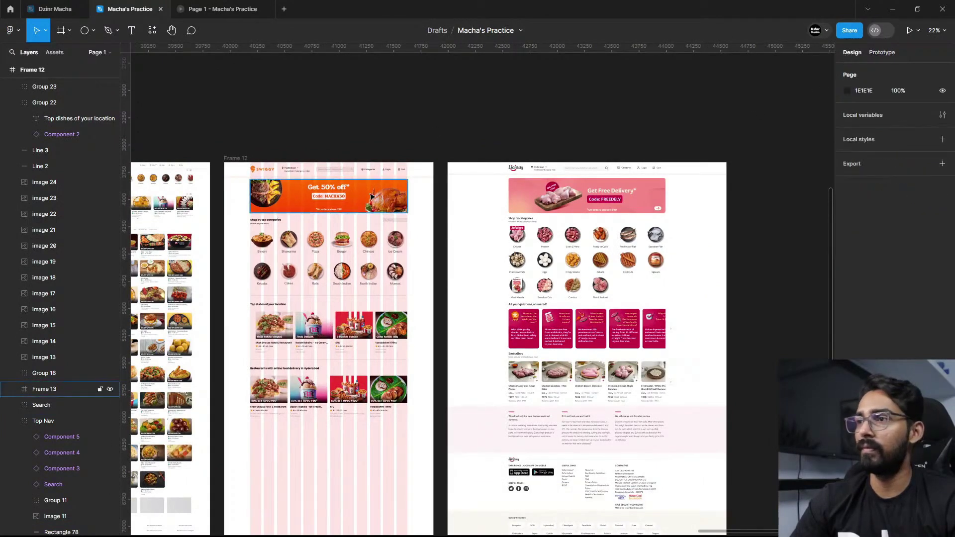
ctrl+scroll(561, 235, down, 8)
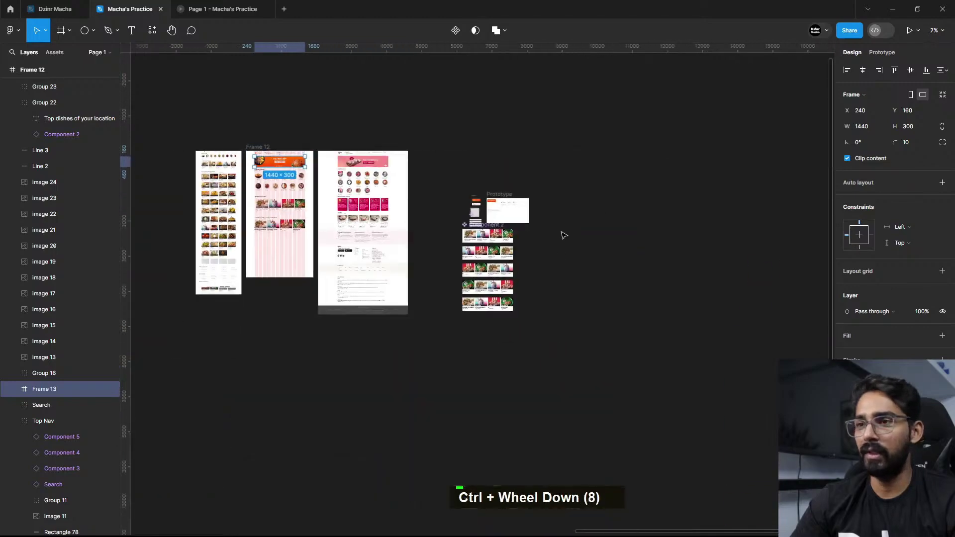
ctrl+scroll(494, 259, up, 4)
scroll(511, 184, up, 1)
scroll(498, 199, up, 3)
scroll(620, 234, down, 5)
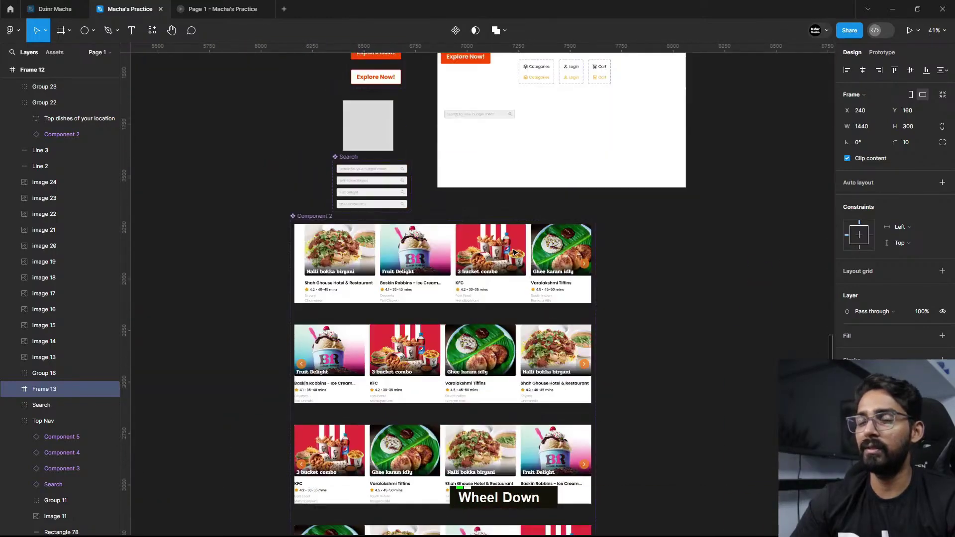
scroll(391, 337, up, 3)
scroll(390, 337, right, 5)
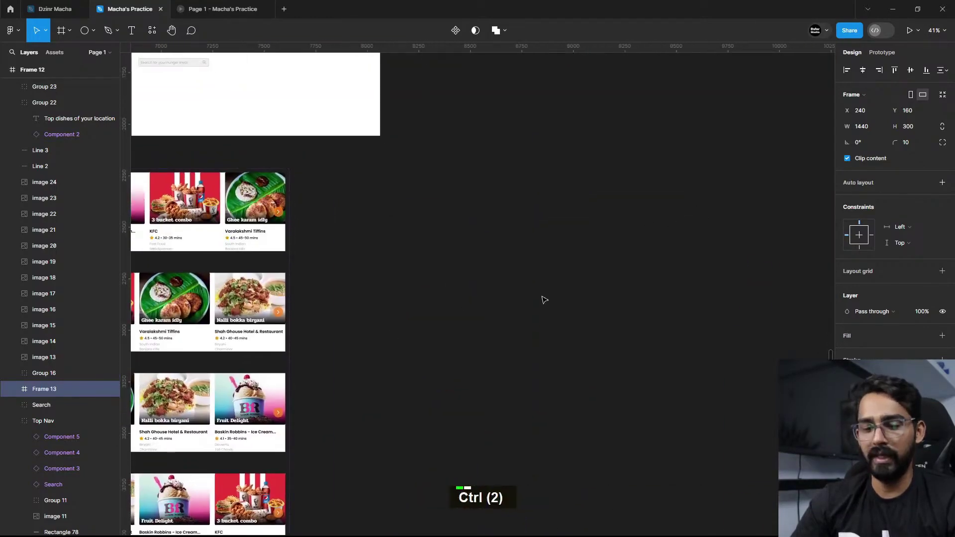
key(ctrl+v)
drag(457, 299, 447, 213)
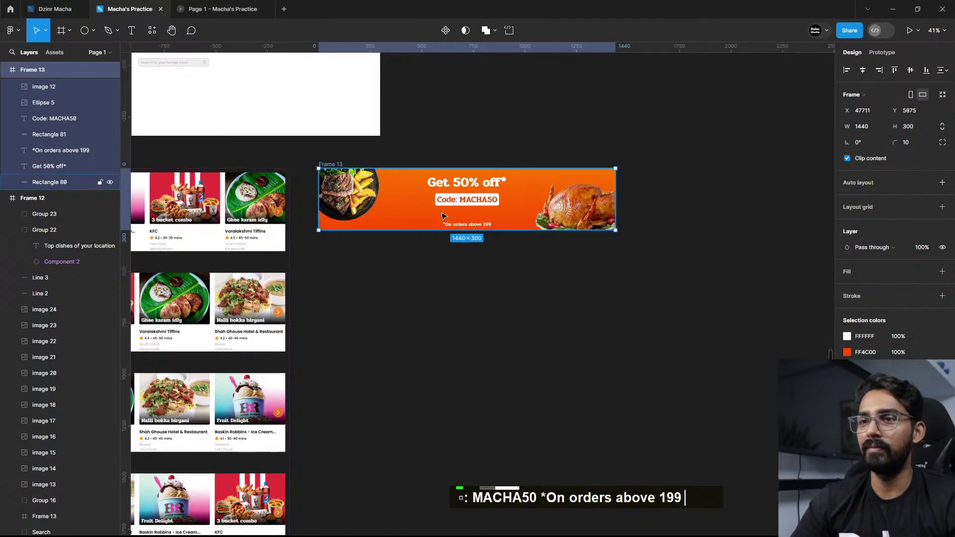
Step: Duplicate the pasted Get 50% off banner straight below the original, at Y 6272
ctrl+scroll(437, 219, up, 3)
scroll(532, 300, up, 1)
click(603, 273)
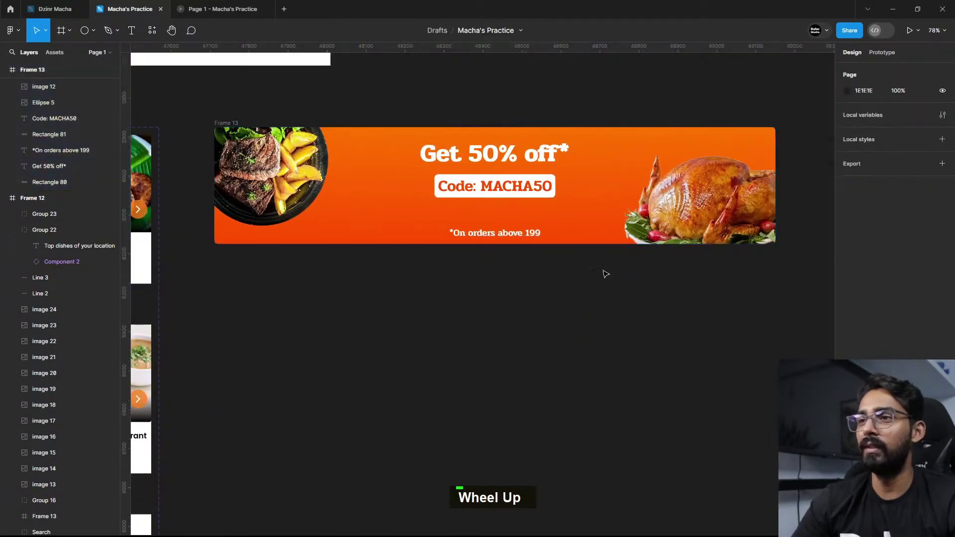
click(616, 187)
drag(616, 187, 621, 324)
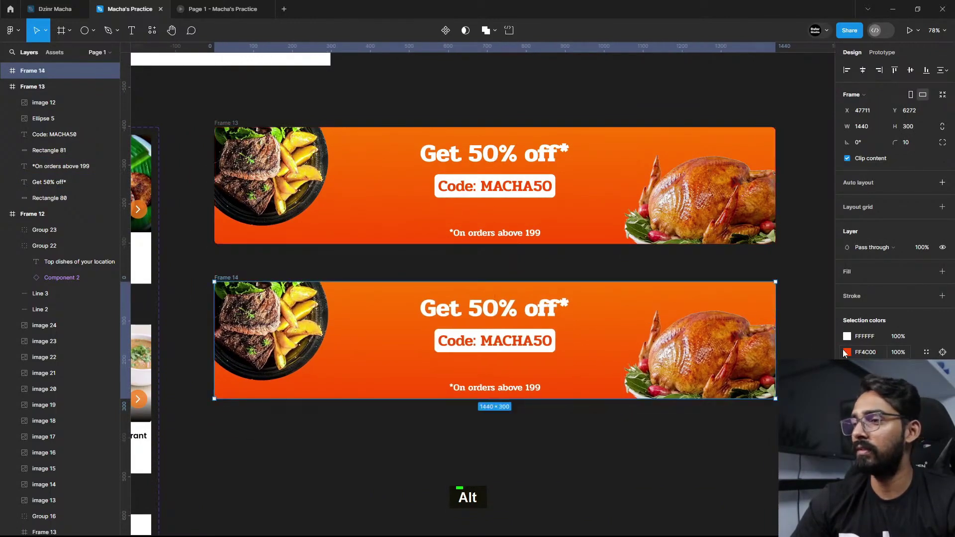
Step: In the lower banner copy, recolour the orange code text to 000000 and set the background gradient's starting stop to 000000
click(844, 354)
drag(773, 360, 694, 438)
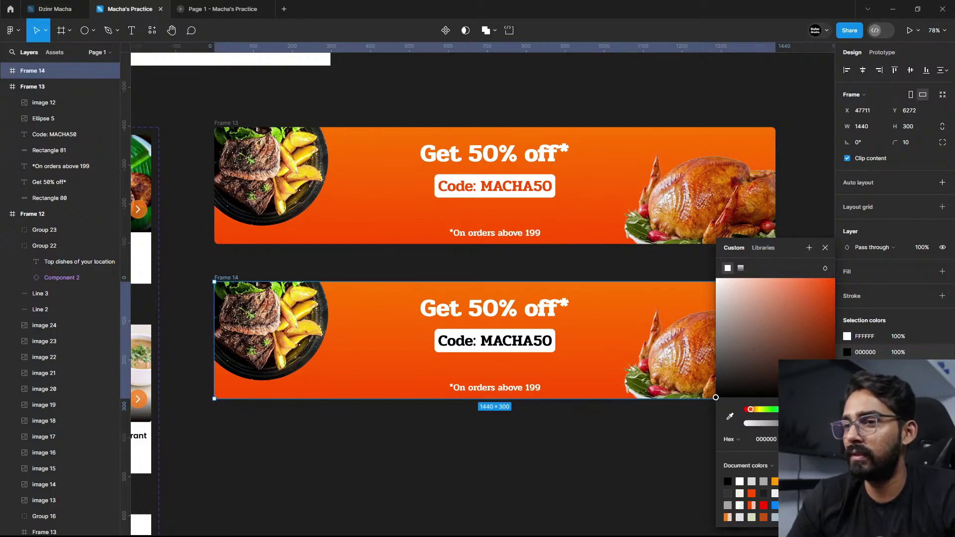
click(741, 267)
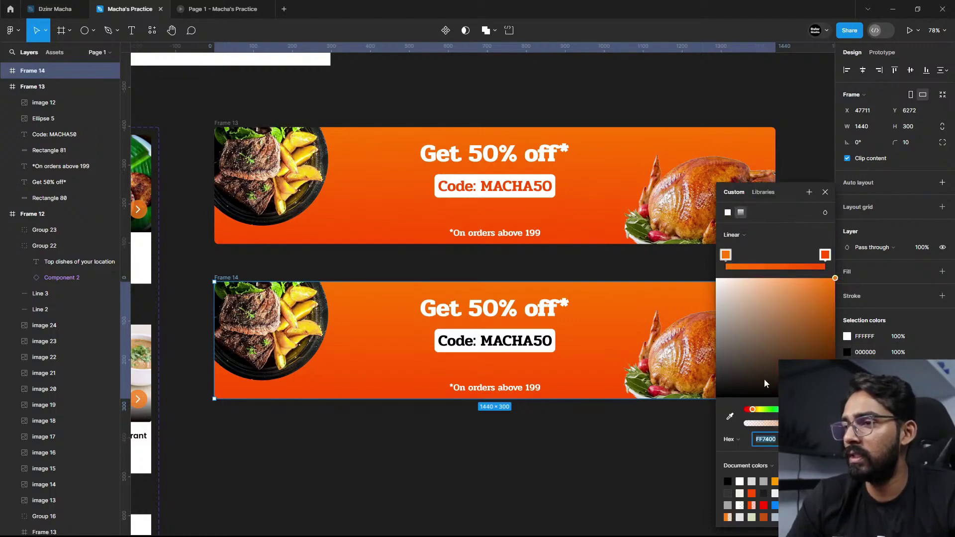
text(000000)
key(Return)
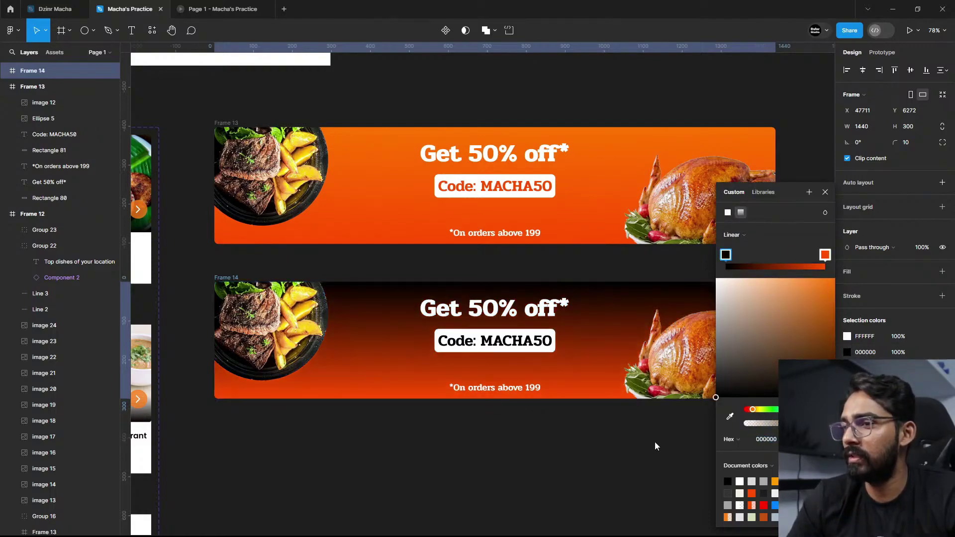
Step: Try sampling a colour from the roast turkey for the end stop of the lower banner's background gradient
click(824, 254)
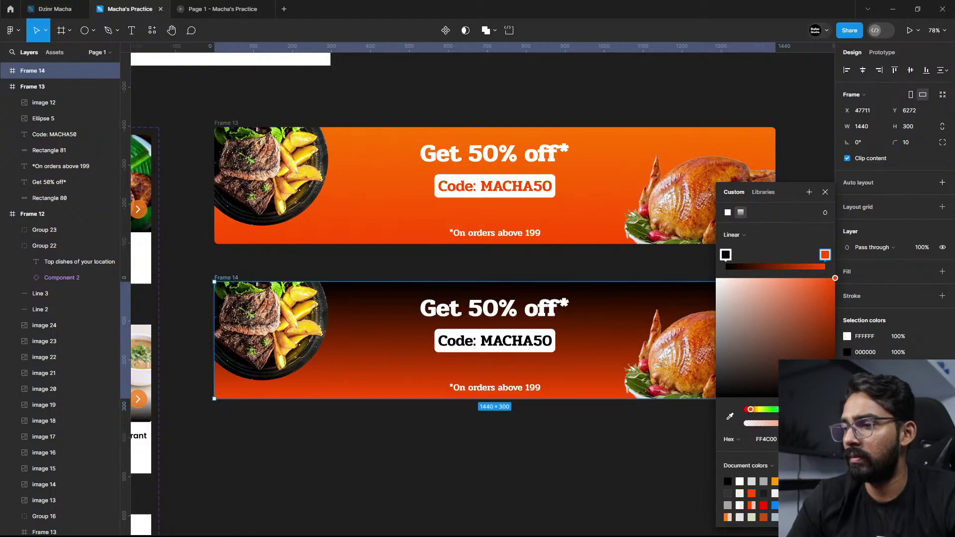
click(730, 417)
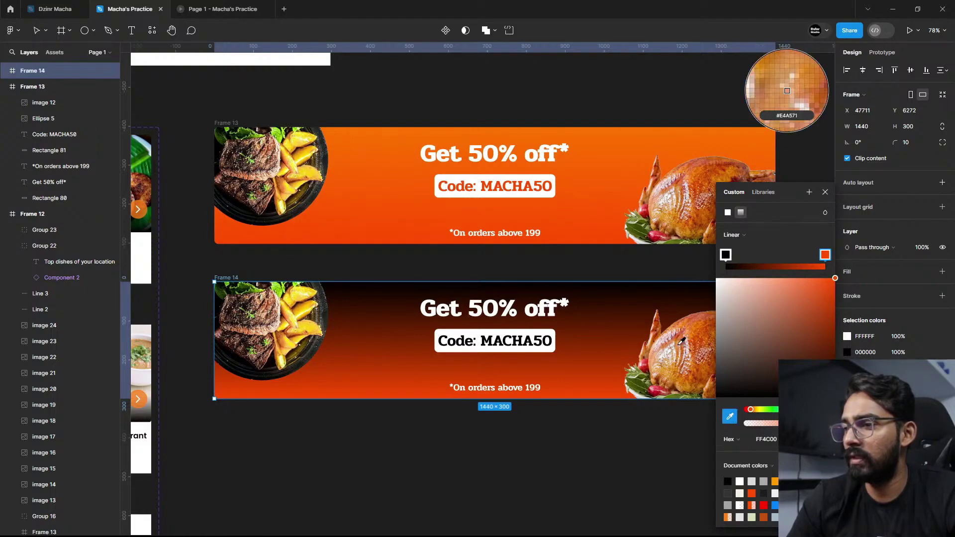
click(684, 341)
key(ctrl+z)
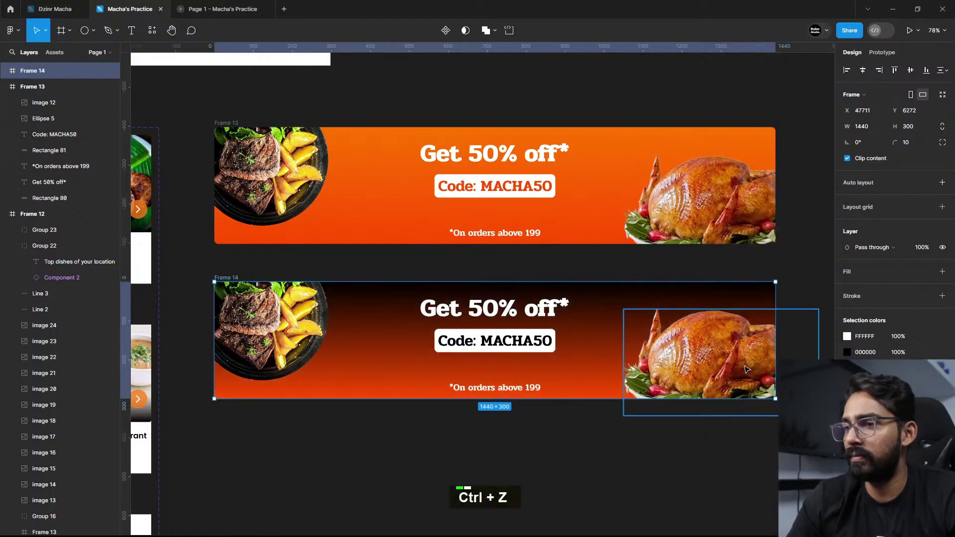
Step: Set the starting stop of the lower banner's background gradient to the yellow FFBA03 sampled from the potato wedges
click(713, 295)
click(847, 271)
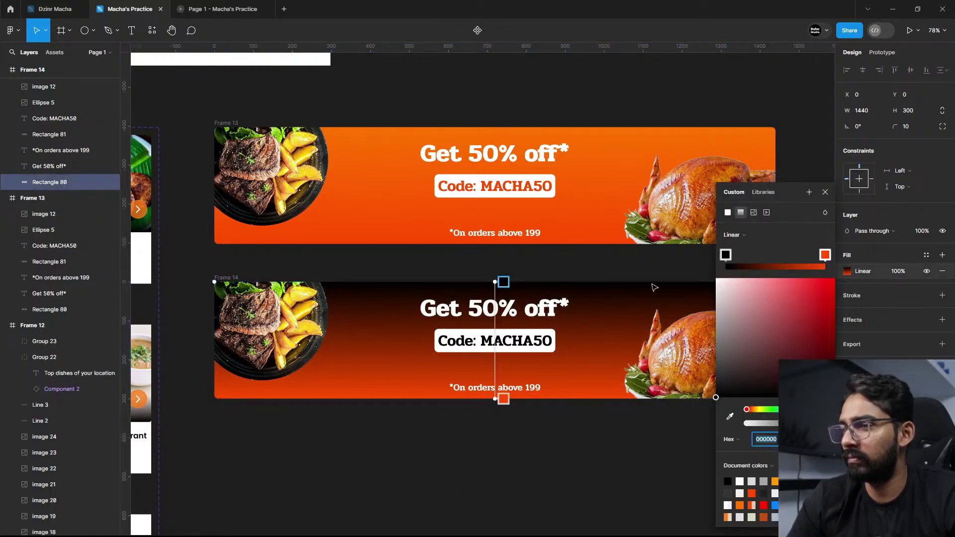
mouse_move(497, 282)
mouse_down()
mouse_move(386, 283)
mouse_move(496, 282)
mouse_up()
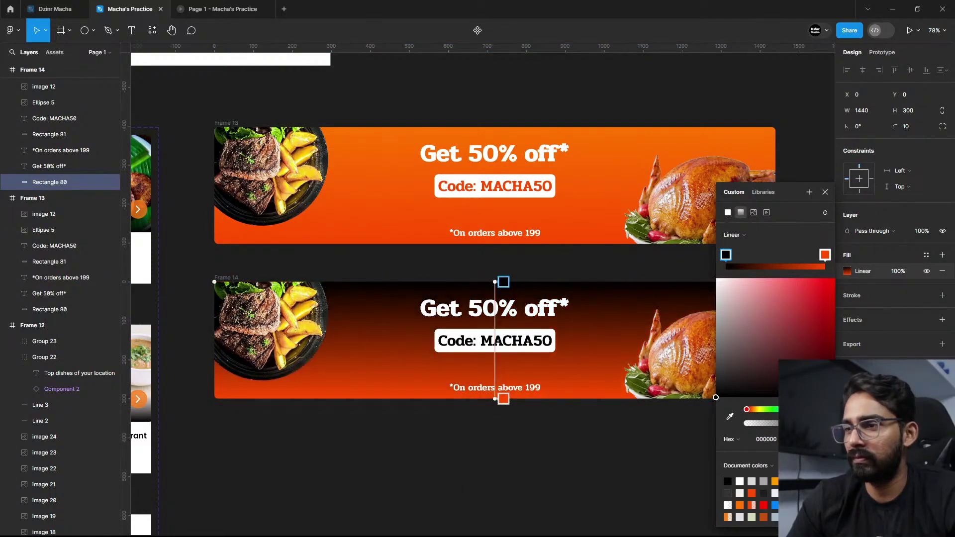
click(732, 416)
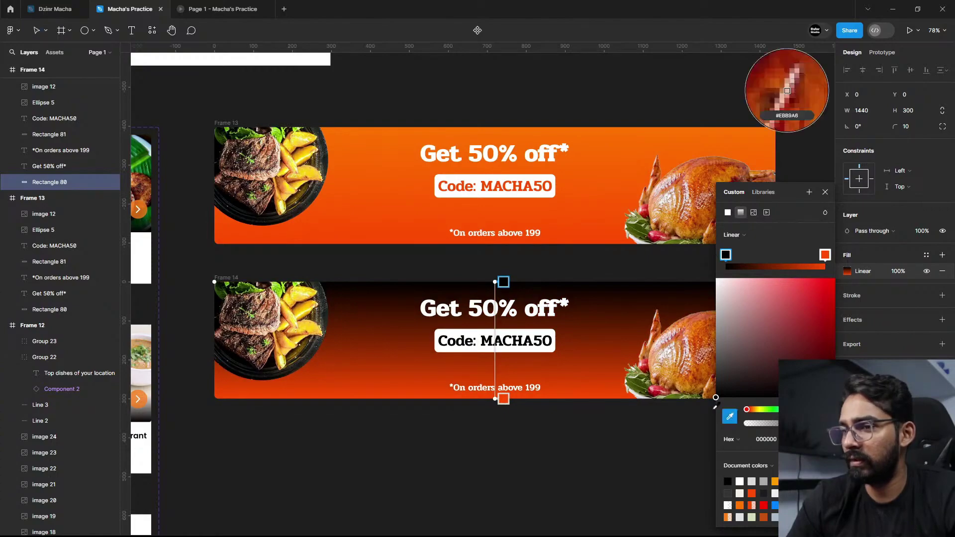
ctrl+scroll(310, 305, up, 10)
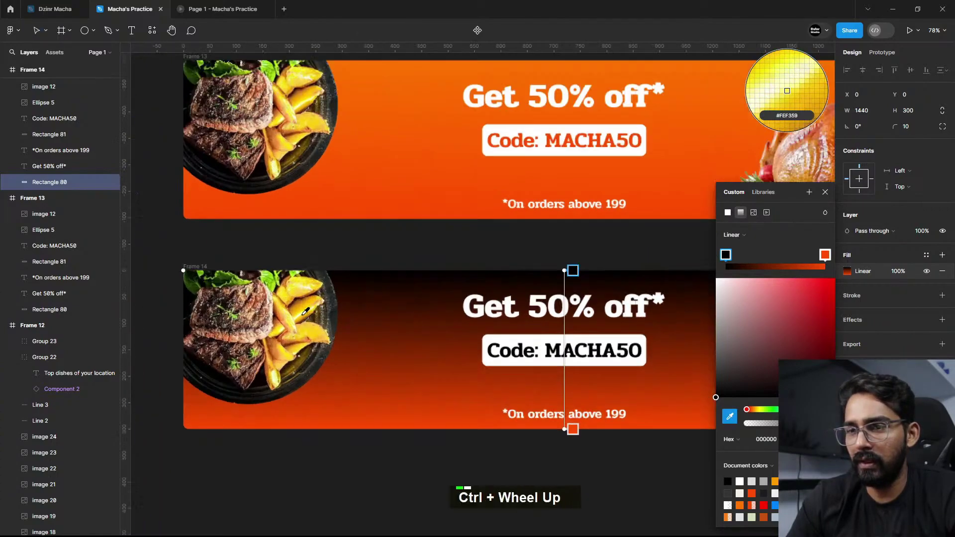
click(308, 279)
ctrl+scroll(308, 277, down, 10)
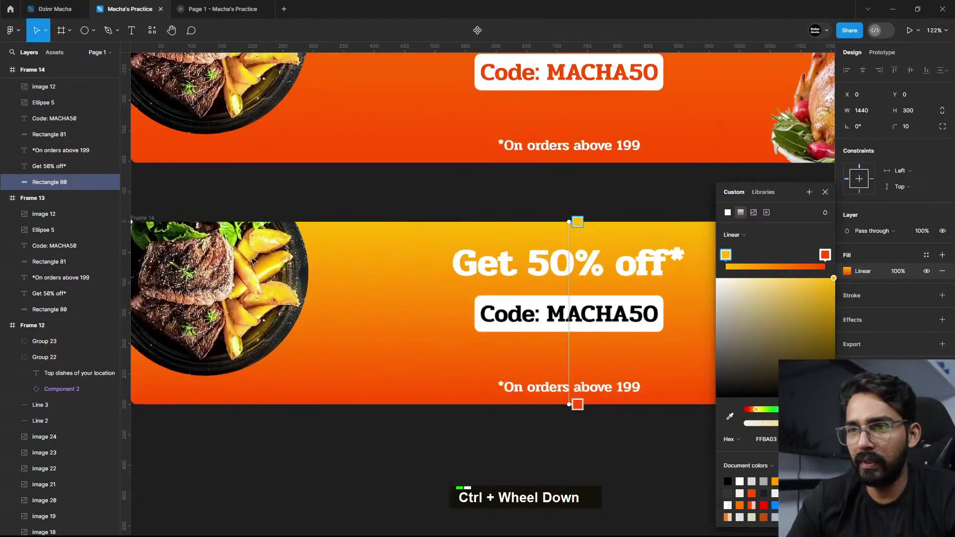
ctrl+scroll(306, 277, up, 3)
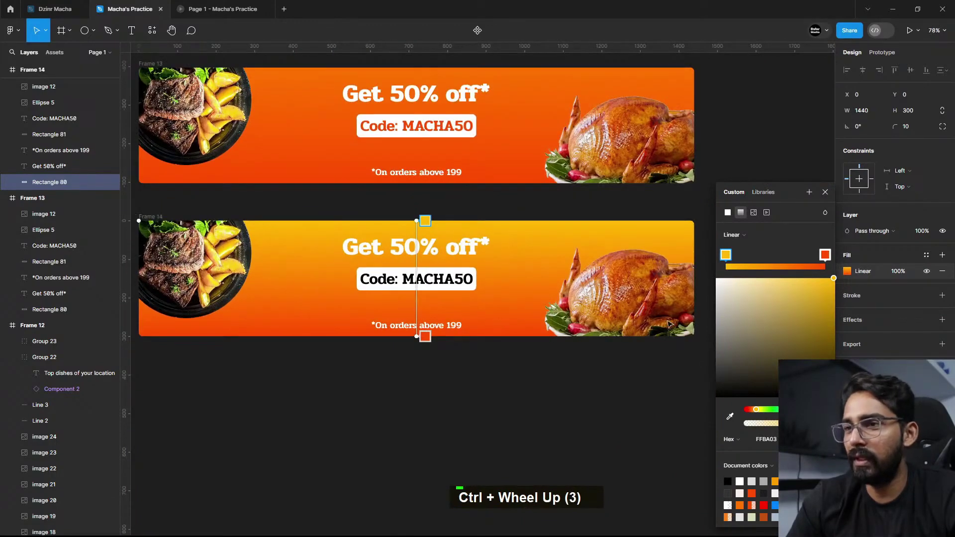
Step: Try the dark green 344205 sampled from the turkey's garnish leaves as the gradient's end stop, and undo it
click(824, 257)
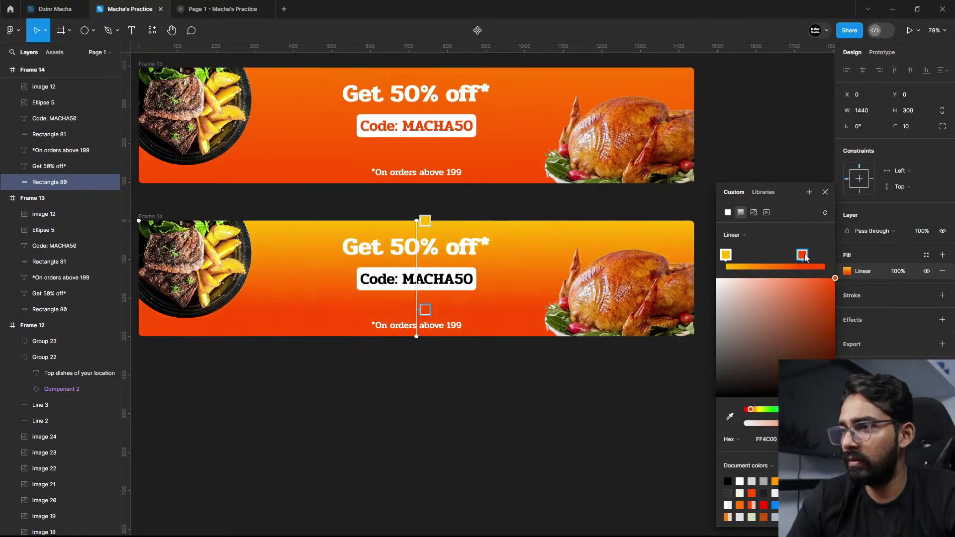
click(730, 417)
ctrl+scroll(574, 324, up, 4)
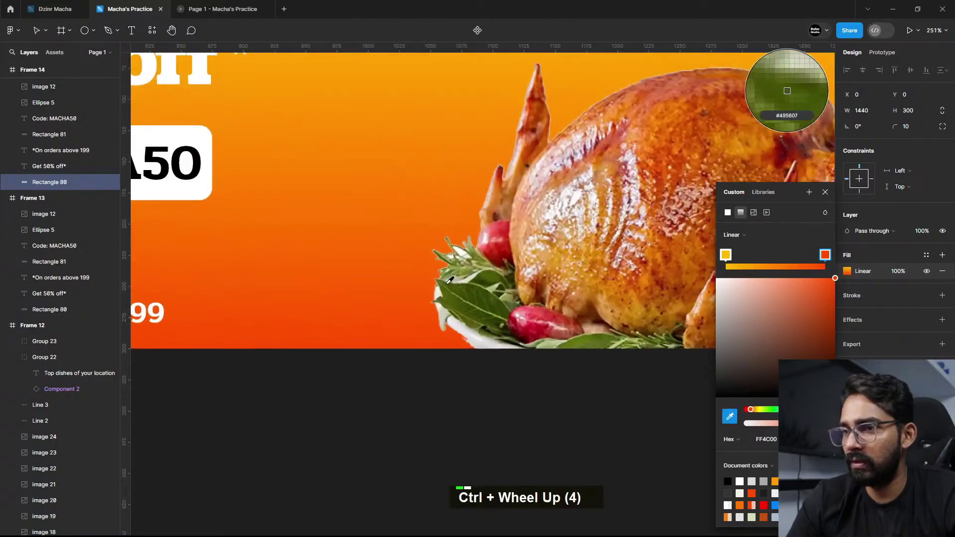
click(498, 309)
ctrl+scroll(498, 310, down, 5)
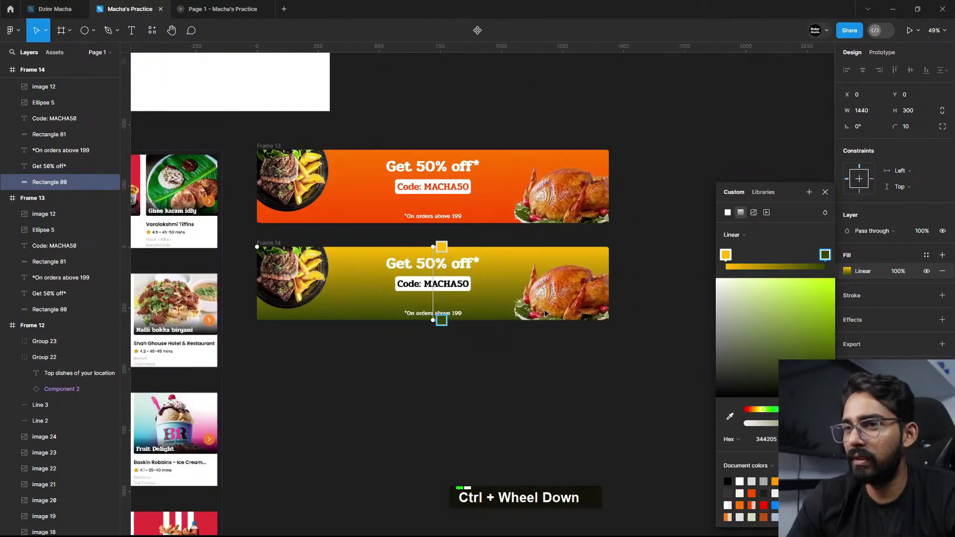
key(ctrl+z)
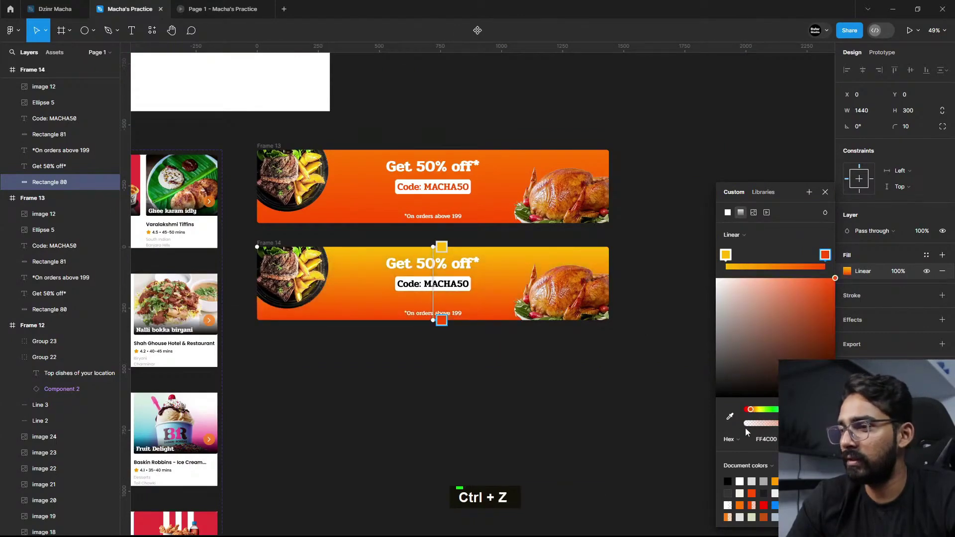
Step: Set the gradient's end stop to the red CF2B10 sampled from the turkey's wing
click(731, 418)
ctrl+scroll(587, 300, up, 5)
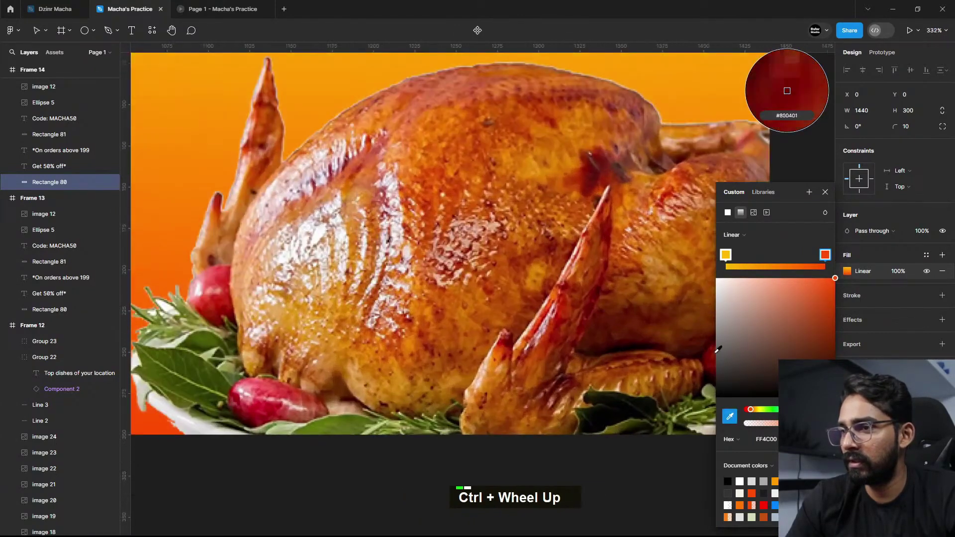
click(562, 310)
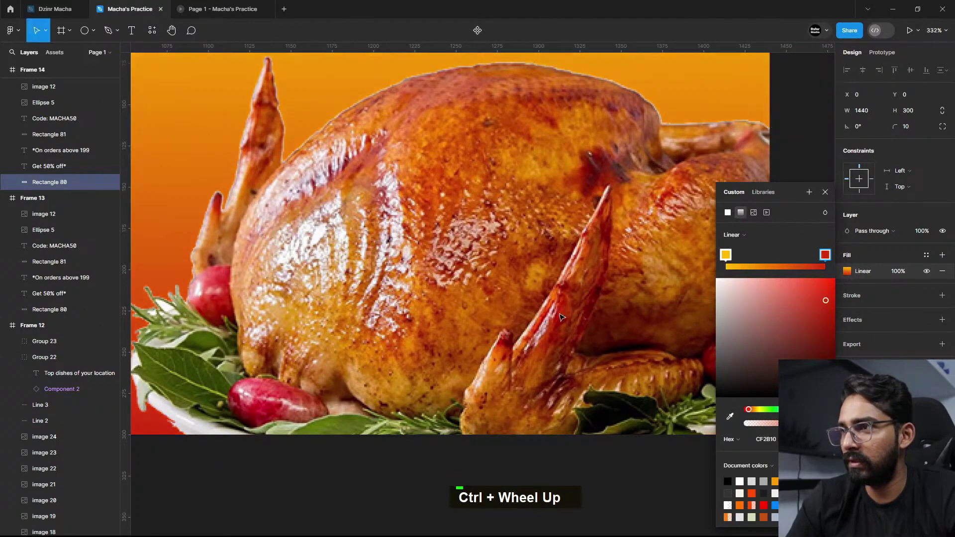
scroll(498, 289, down, 10)
ctrl+scroll(491, 348, up, 5)
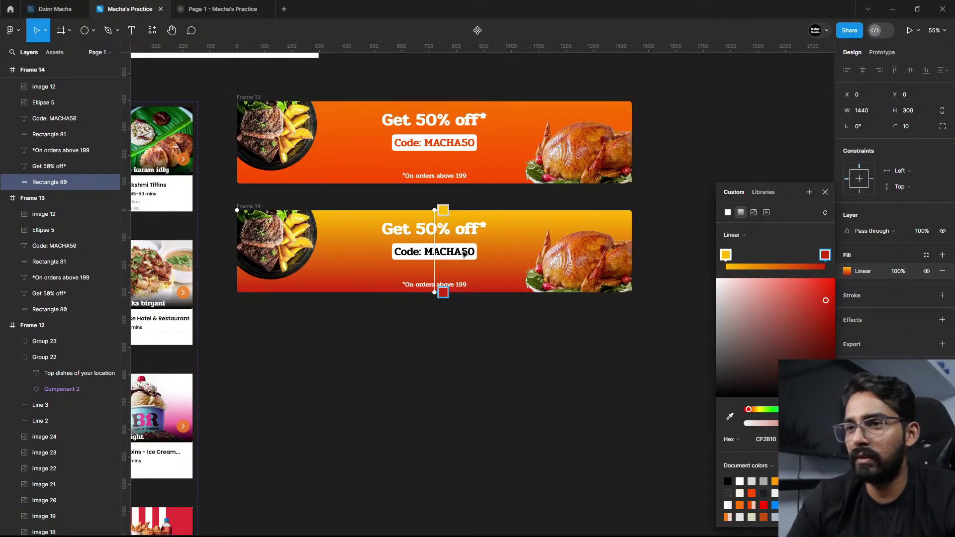
Step: Undo the sampled gradient colours so the lower banner's background runs from black to red
key(ctrl+z)
key(ctrl+z)
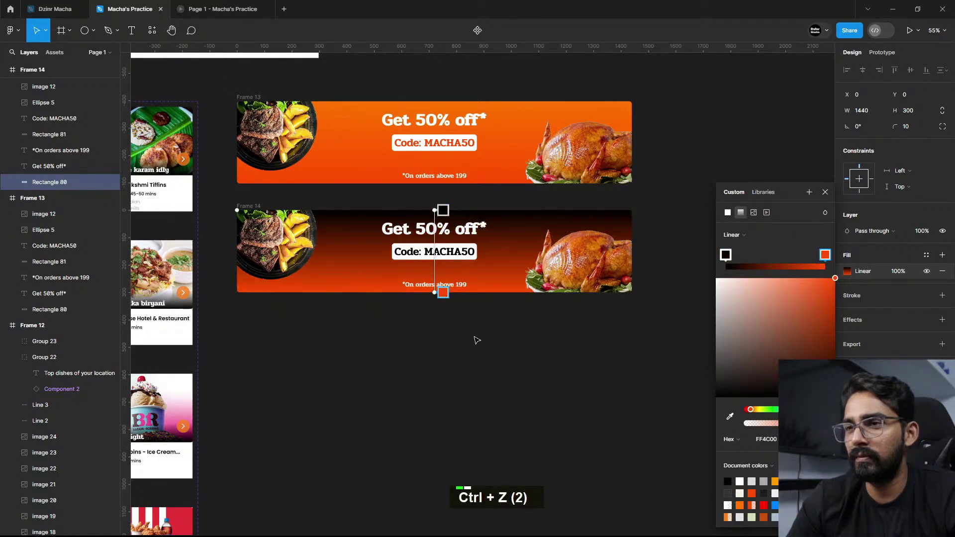
key(ctrl+z)
double_click(441, 354)
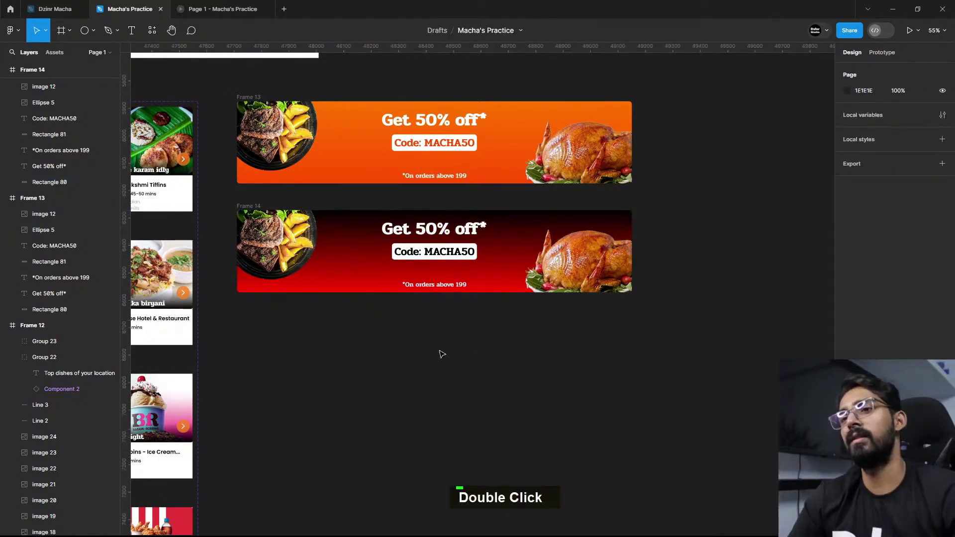
Step: Change the starting stop of the lower banner's background gradient to the dark red 470000
scroll(442, 354, up, 1)
scroll(495, 333, up, 2)
scroll(534, 359, up, 1)
scroll(534, 359, up, 2)
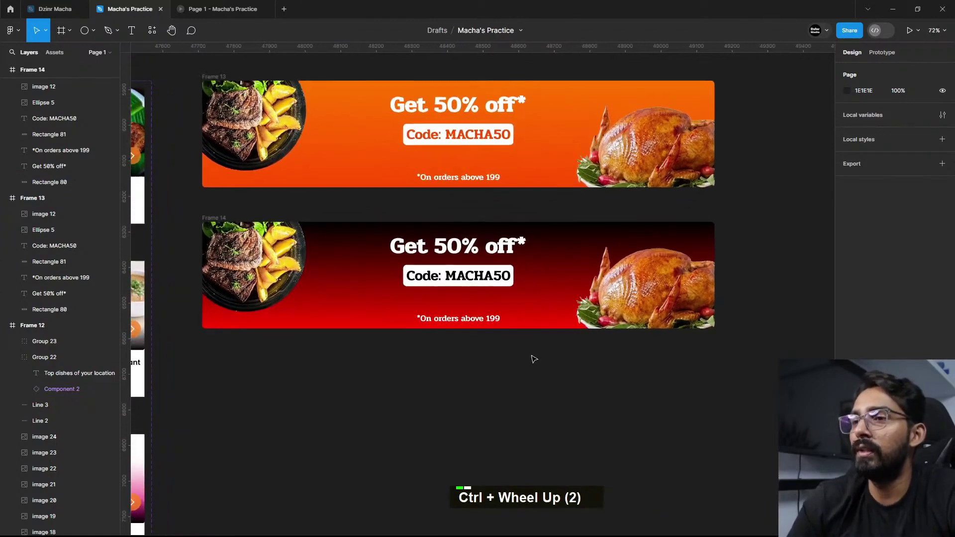
click(546, 281)
click(847, 352)
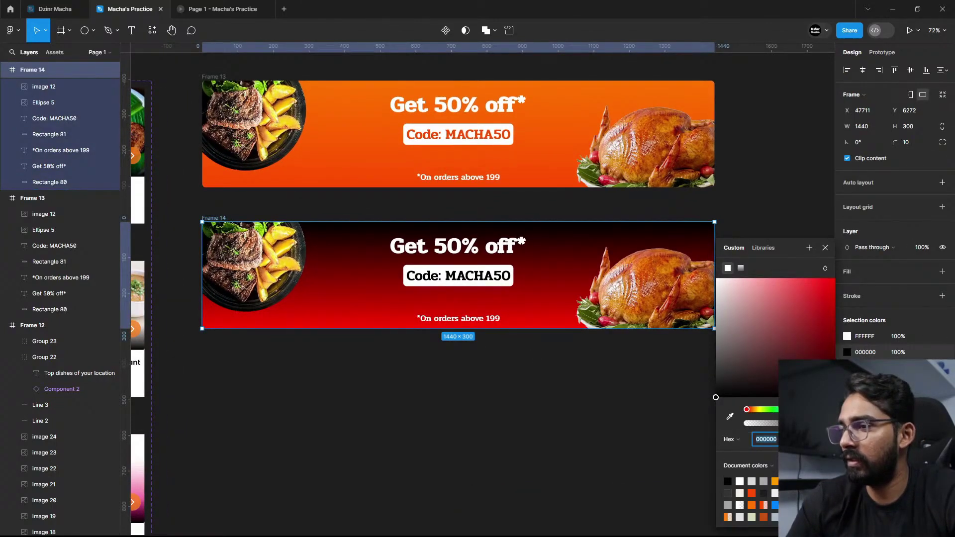
click(741, 268)
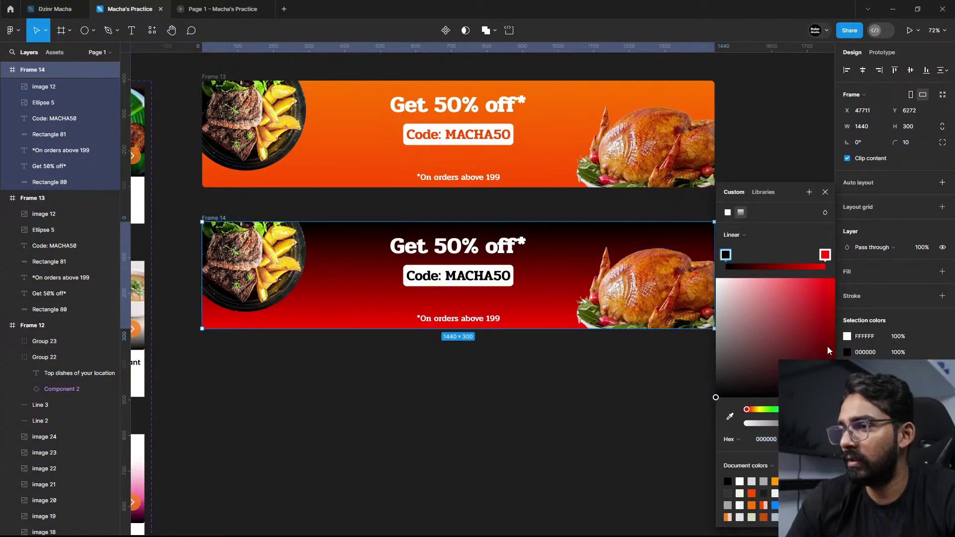
drag(828, 349, 835, 369)
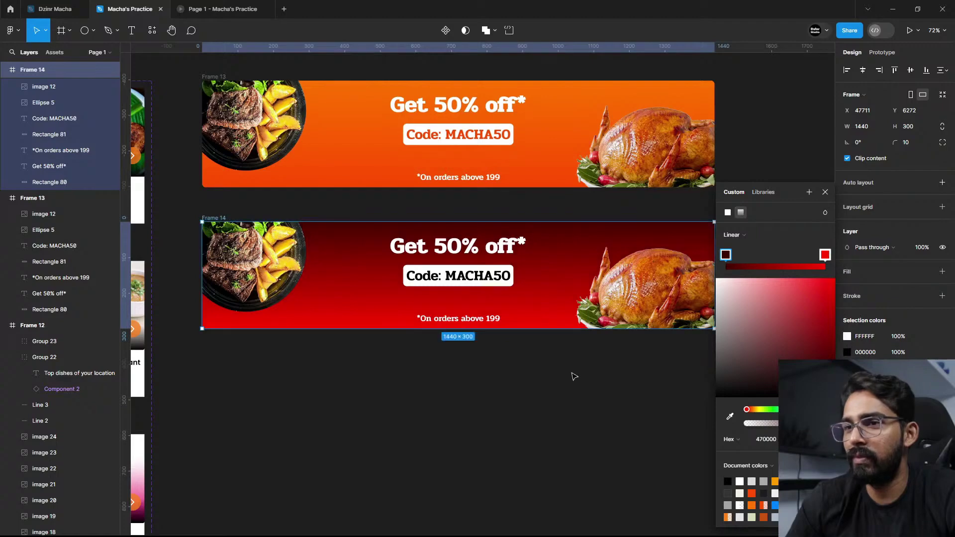
double_click(571, 375)
Step: Delete the steak plate and roast turkey images from the lower banner
scroll(575, 377, down, 1)
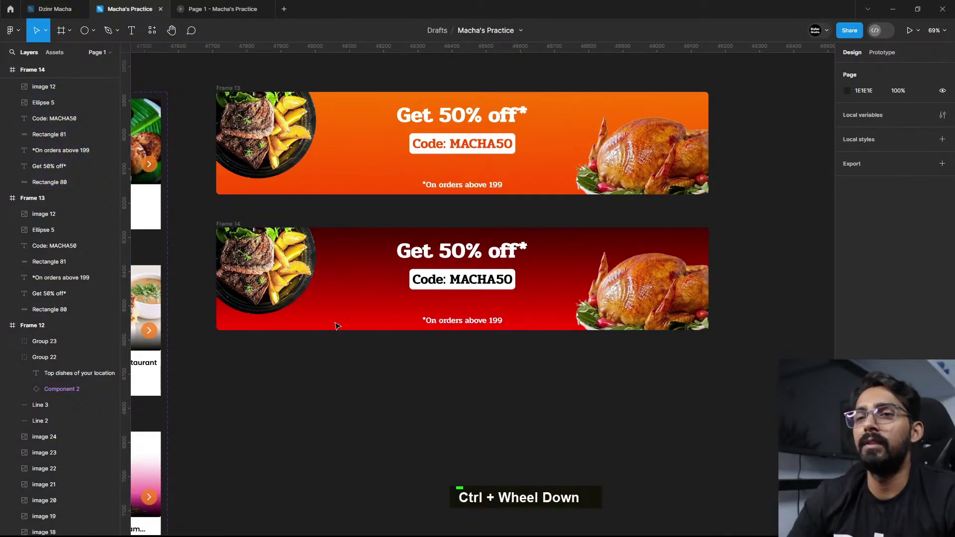
click(303, 279)
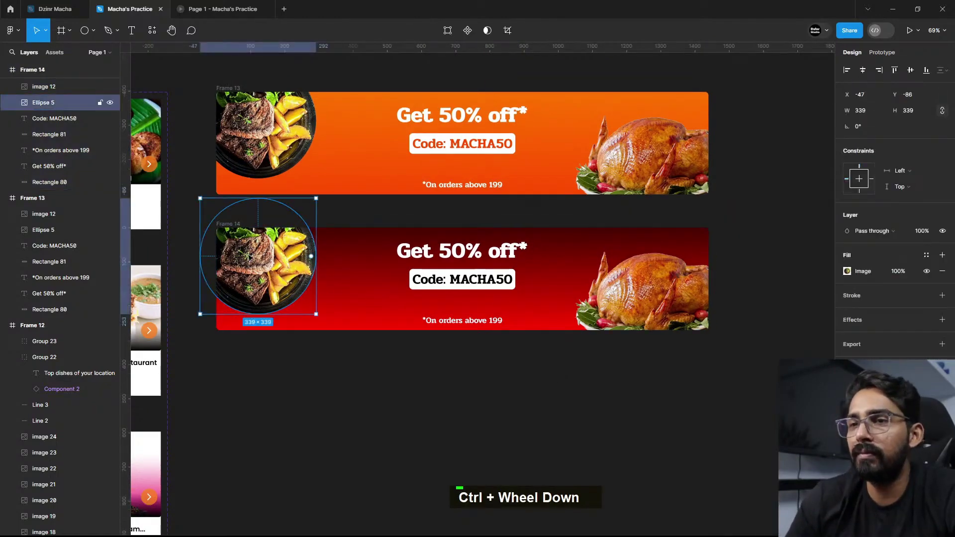
key(Delete)
click(642, 302)
key(Delete)
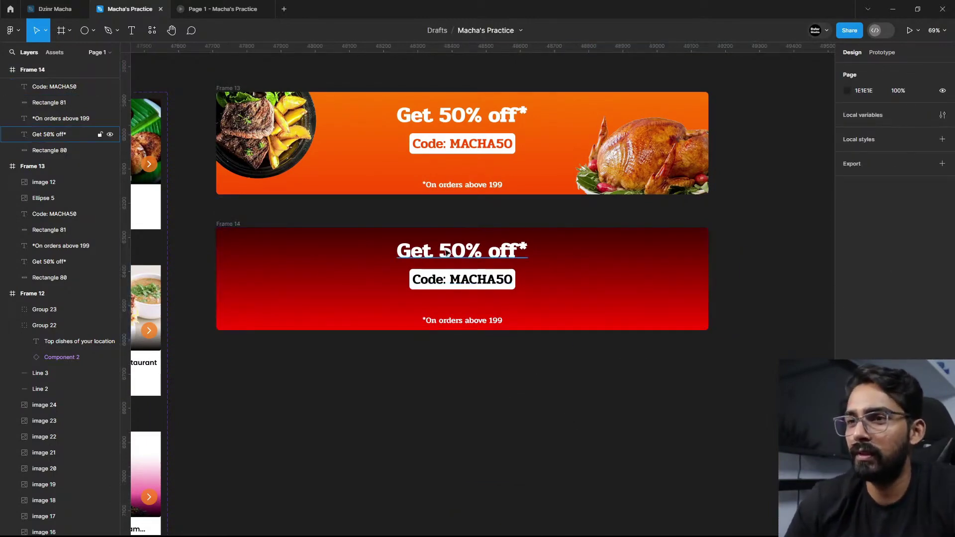
Step: Change the code text in the lower banner to read Code: HOT50
click(463, 251)
click(456, 282)
double_click(456, 283)
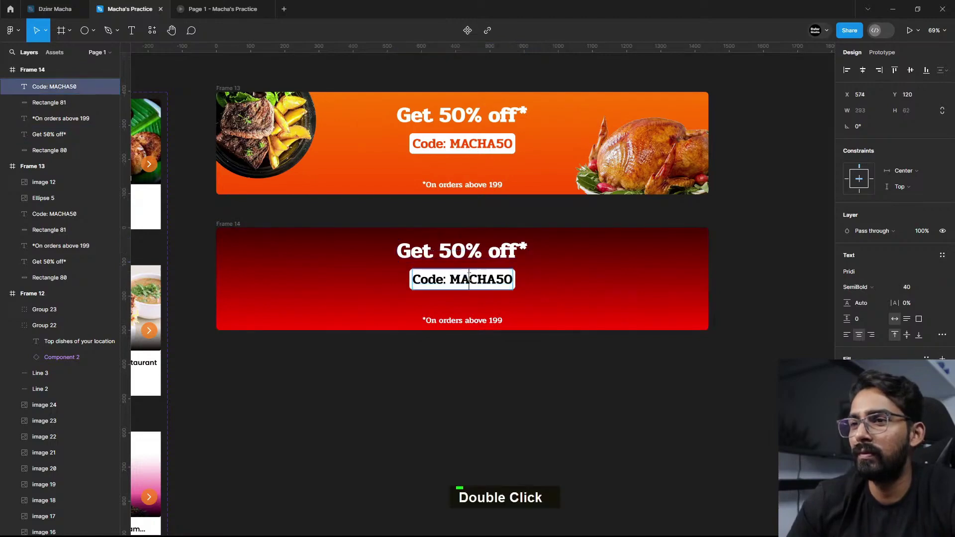
click(489, 282)
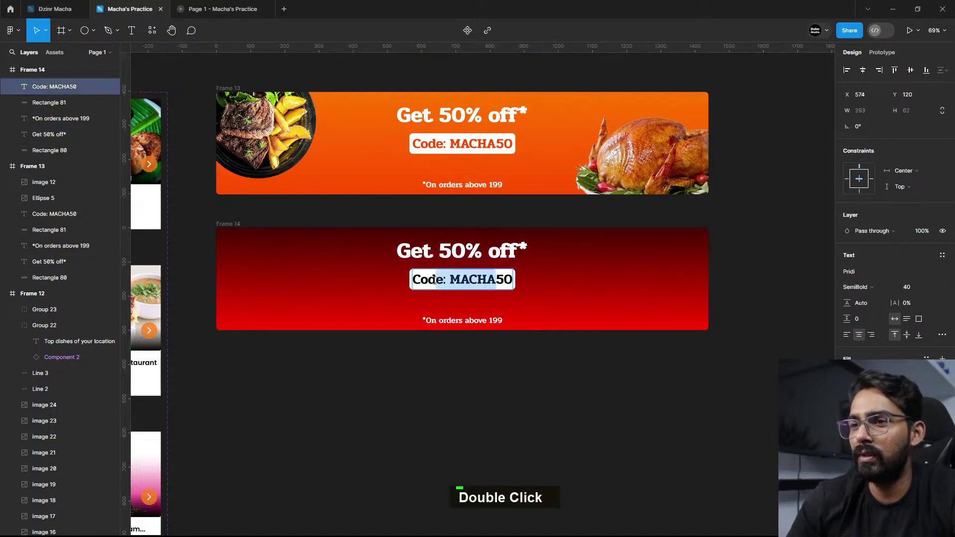
text(HOT)
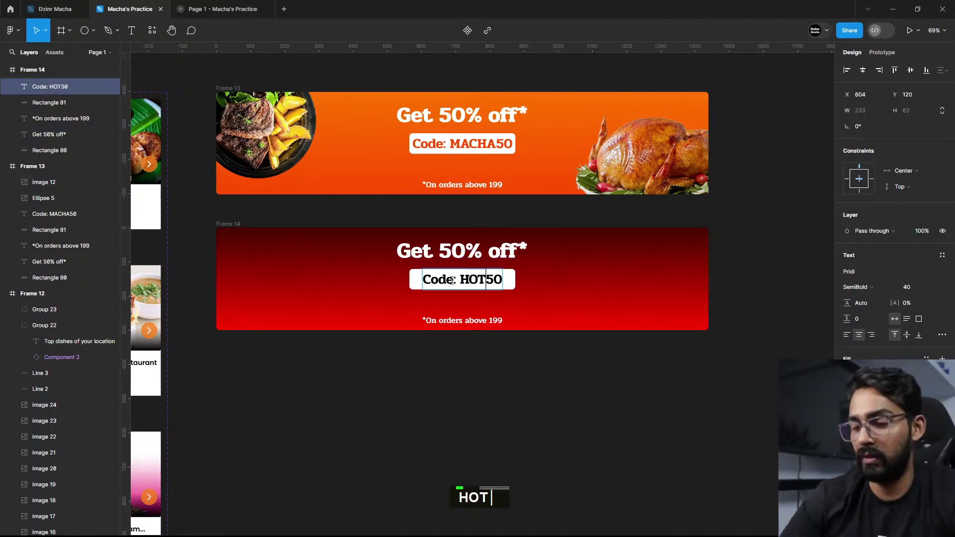
key(Escape)
key(Escape)
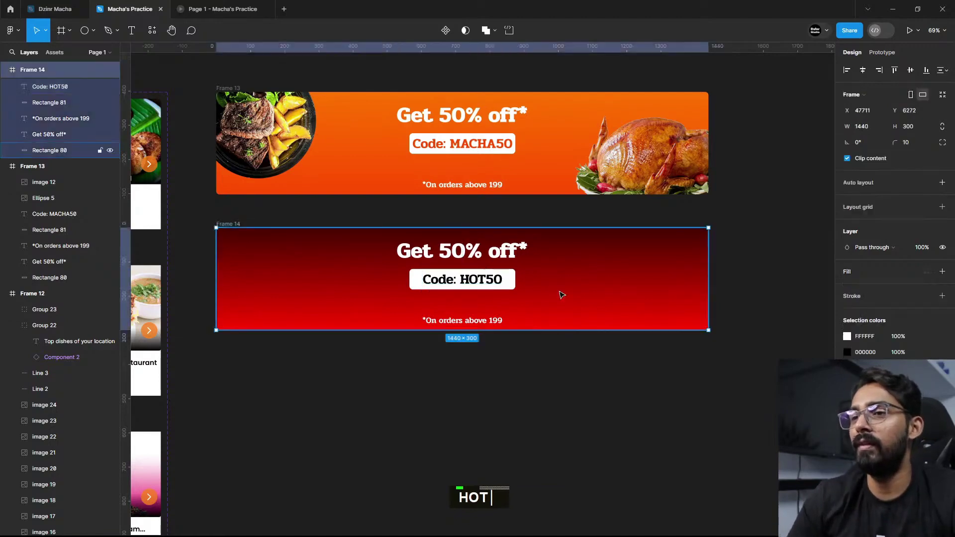
Step: Change the lower banner's condition text to *On orders above 299
double_click(481, 321)
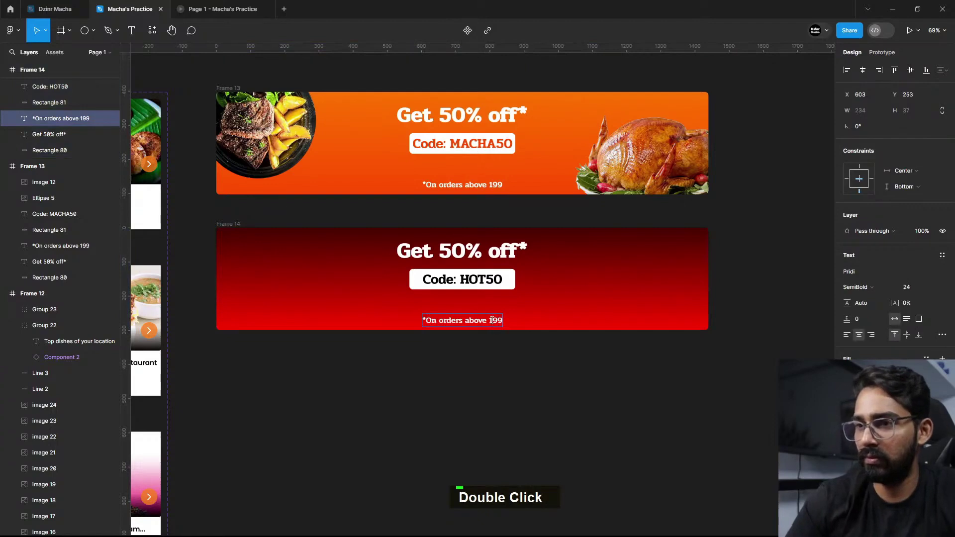
key(BackSpace)
text(2)
double_click(587, 388)
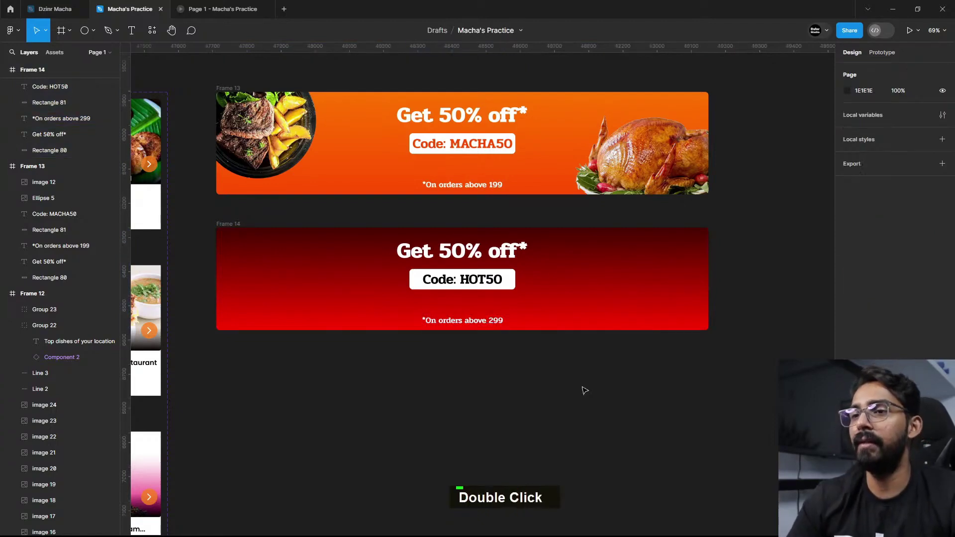
Step: Narrow the white box behind the HOT50 code to a width of 250, keeping it centred
double_click(514, 283)
ctrl+scroll(514, 282, up, 5)
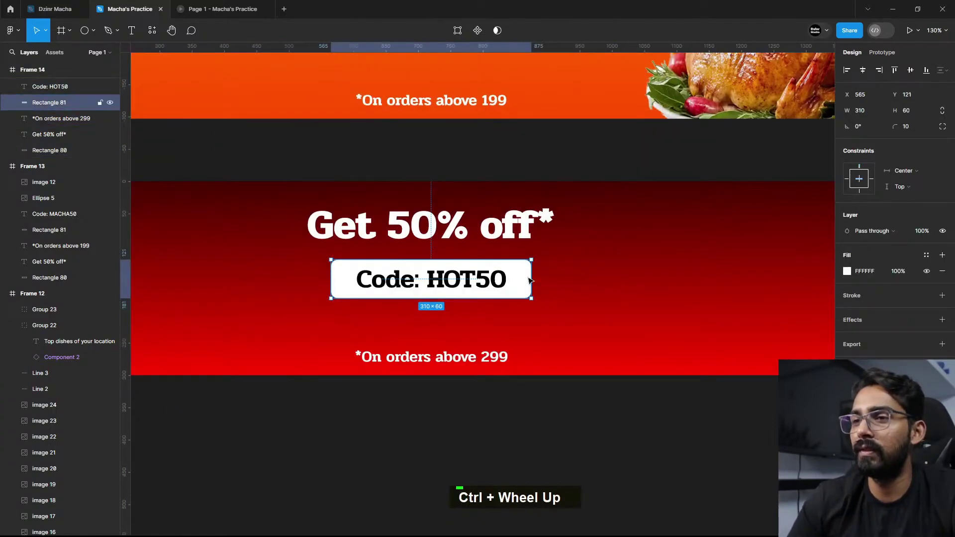
alt+click(518, 278)
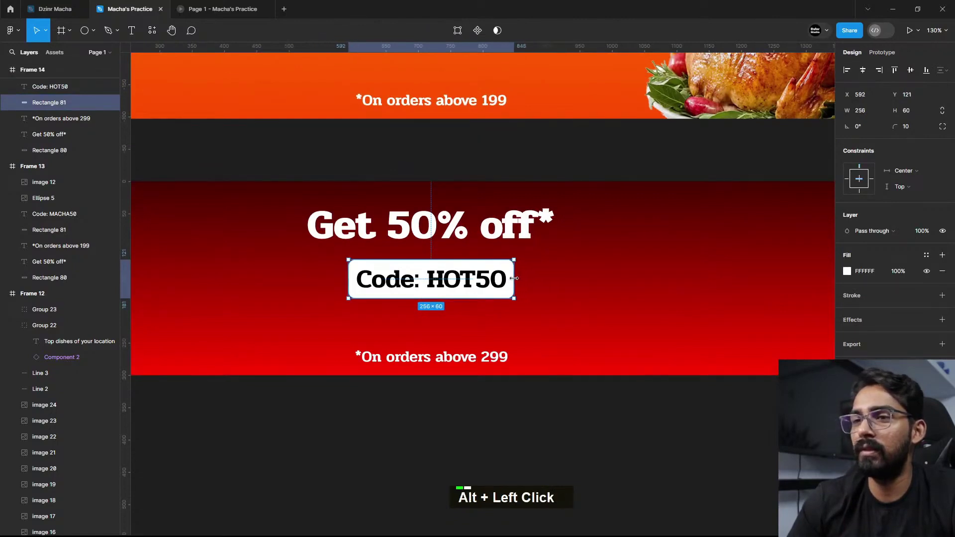
drag(515, 278, 513, 279)
Step: Move the lower banner's heading, HOT50 code text and white code box down together by 60
shift+click(466, 282)
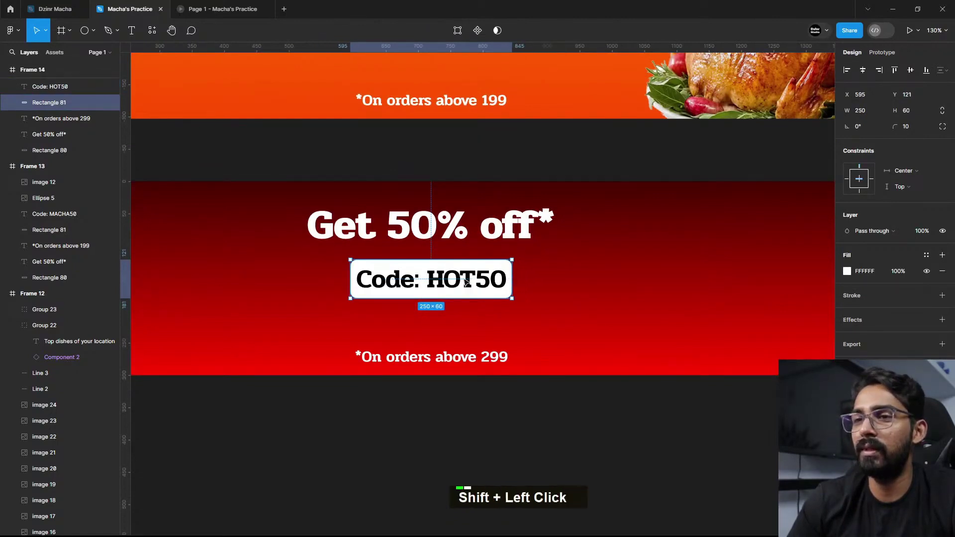
shift+click(491, 241)
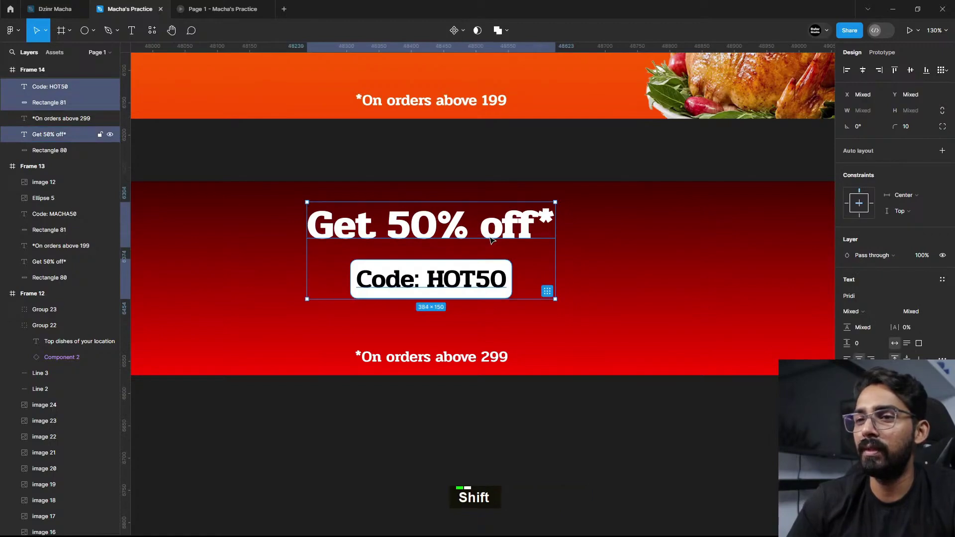
key(shift+Down)
key(shift+Down)
key(shift+Down)
key(shift+Down)
key(shift+Down)
key(shift+Down)
key(shift+Down)
key(shift+Down)
key(shift+Up)
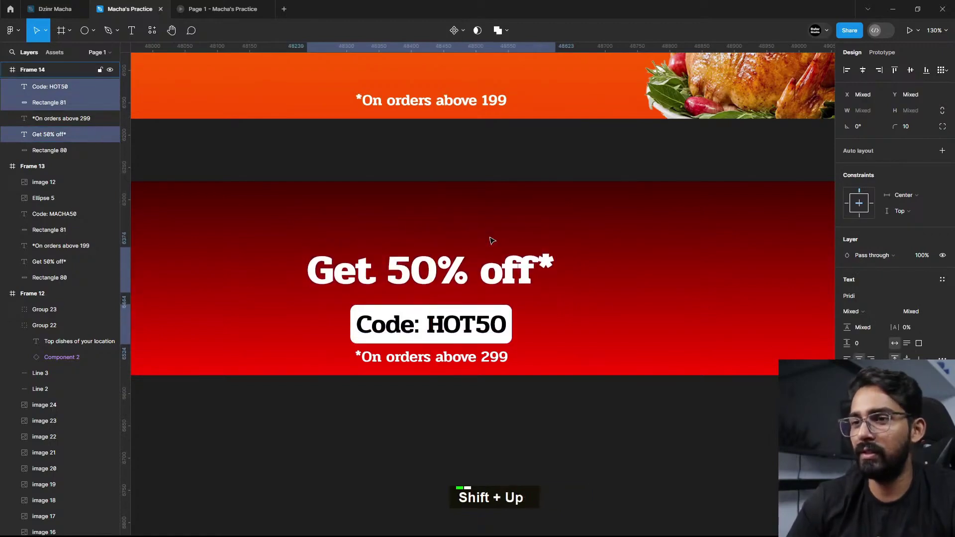
key(shift+Up)
click(563, 443)
scroll(565, 440, down, 2)
drag(582, 379, 584, 262)
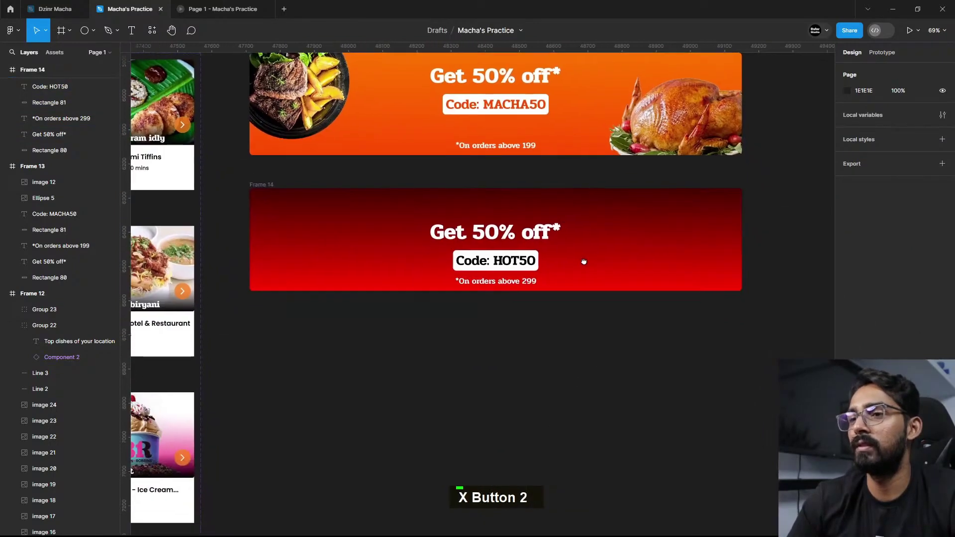
scroll(584, 262, up, 3)
click(463, 236)
click(867, 272)
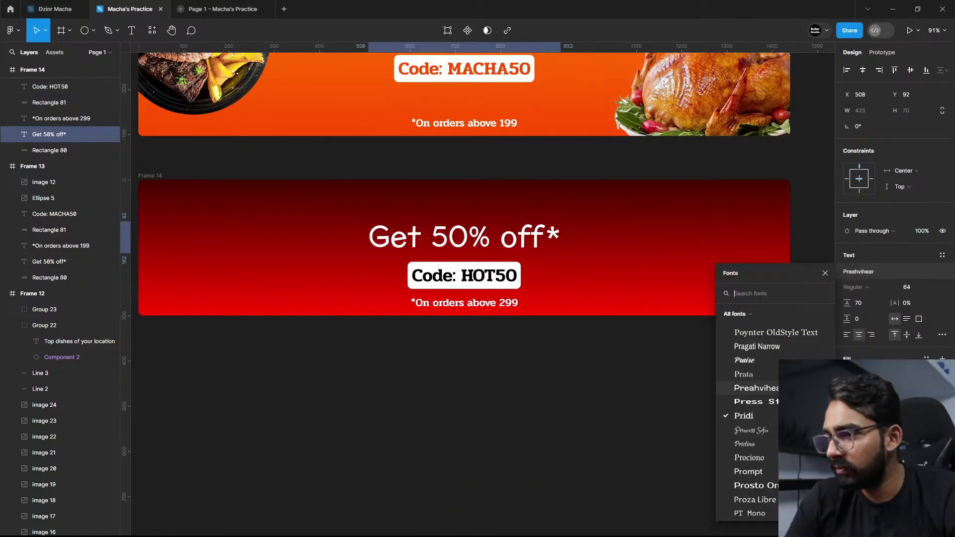
scroll(749, 423, down, 10)
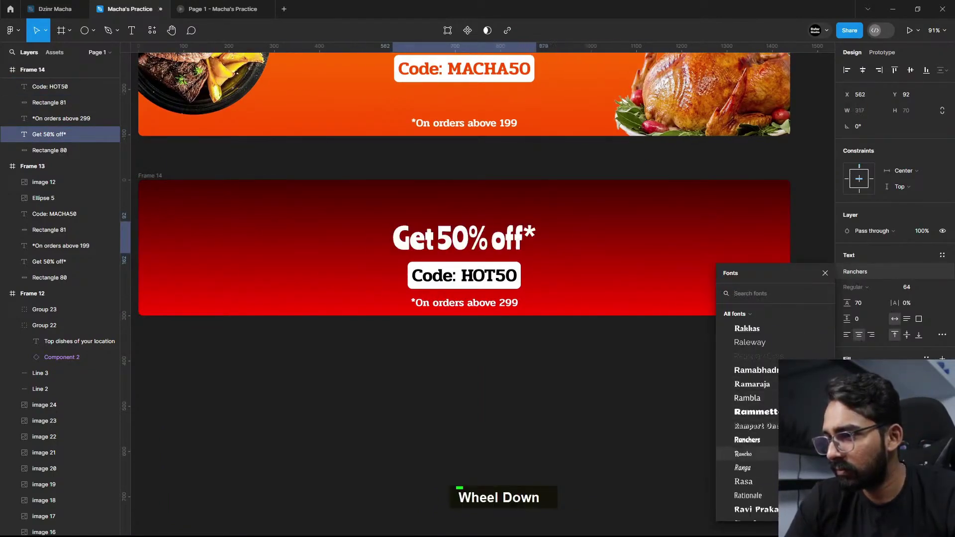
key(Escape)
key(Escape)
scroll(640, 312, down, 5)
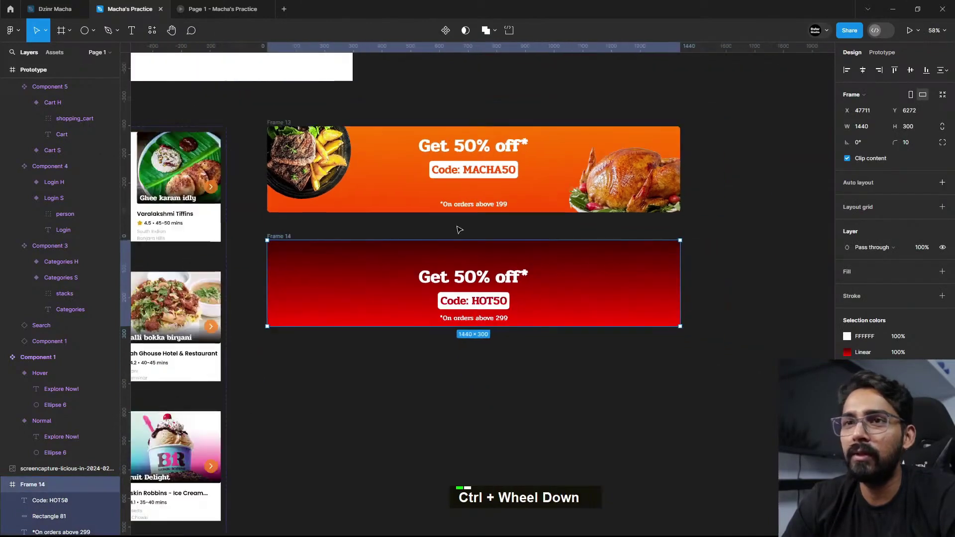
Step: Switch to Chrome and search Google for fire texture in a new tab
key(alt+Tab)
key(alt+Tab)
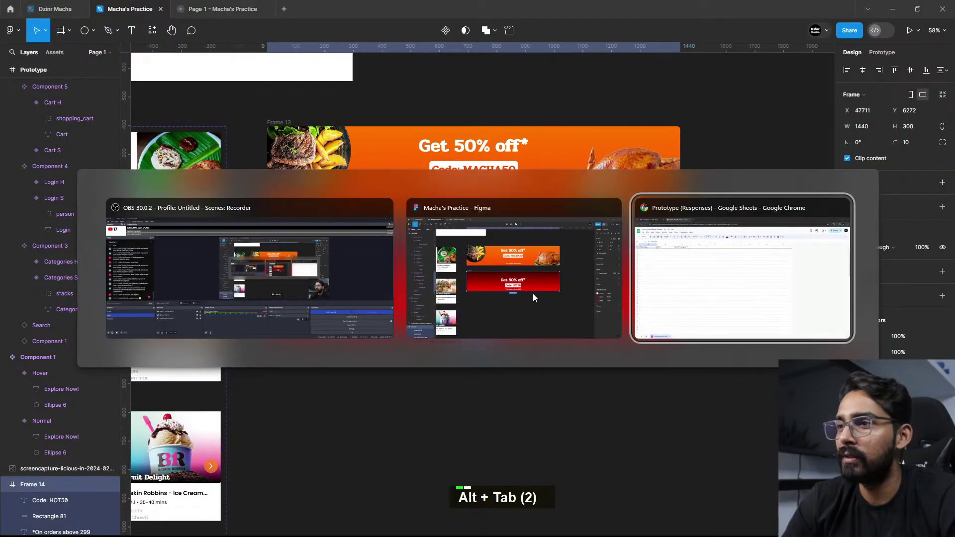
click(75, 10)
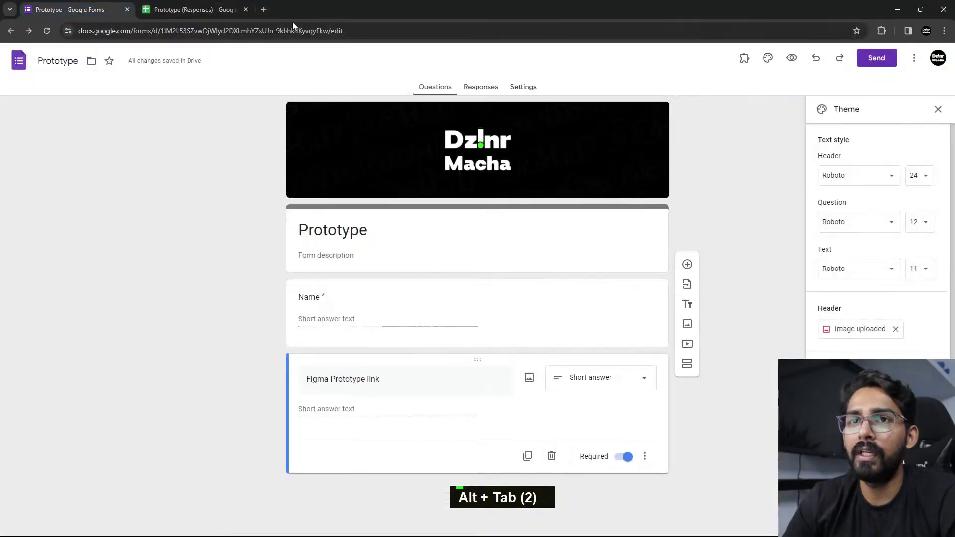
click(264, 11)
text(fi)
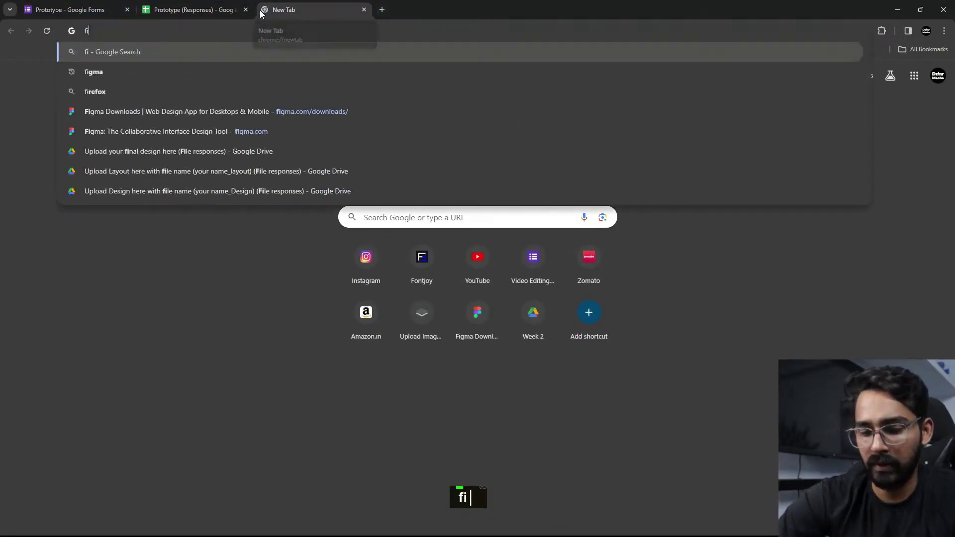
text(re texture)
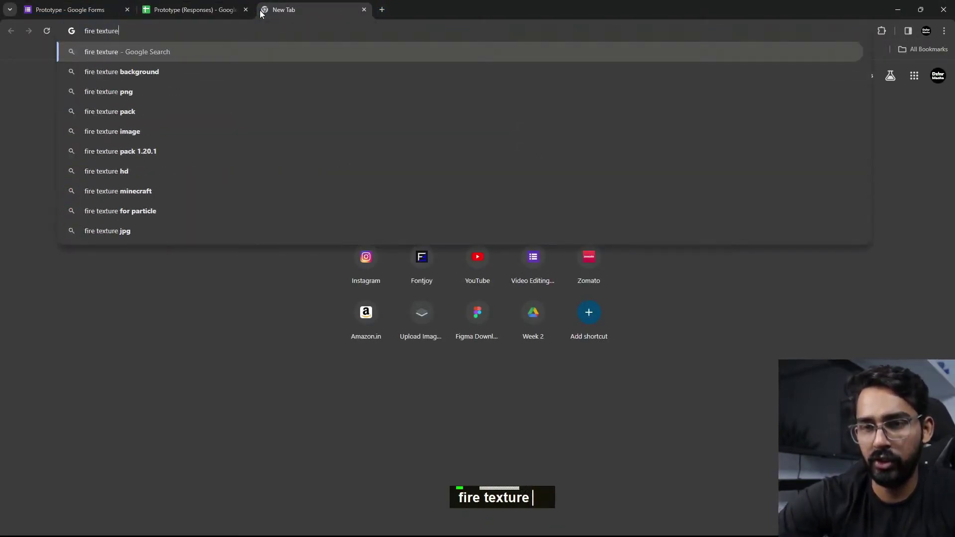
key(Return)
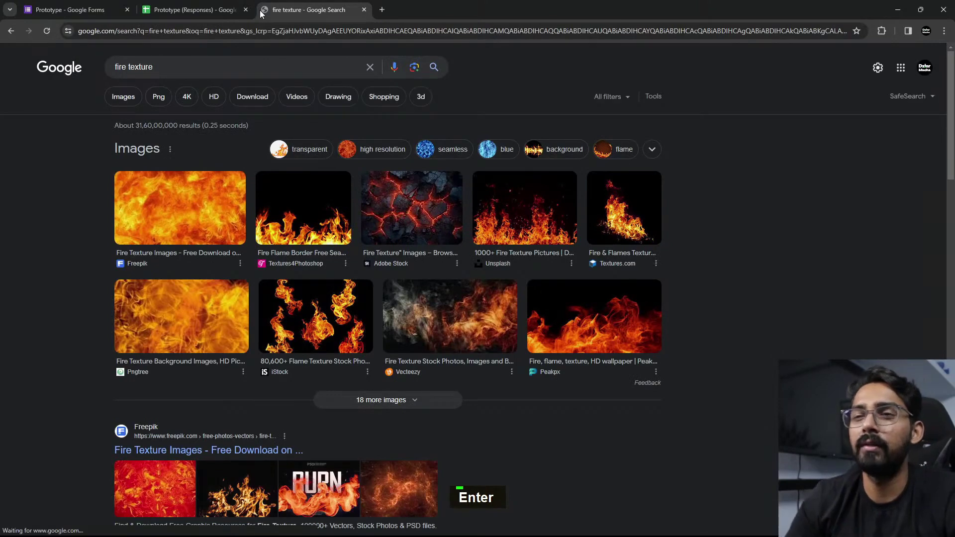
Step: Narrow the fire texture search to PNG and browse the image results for a suitable flame picture
click(316, 227)
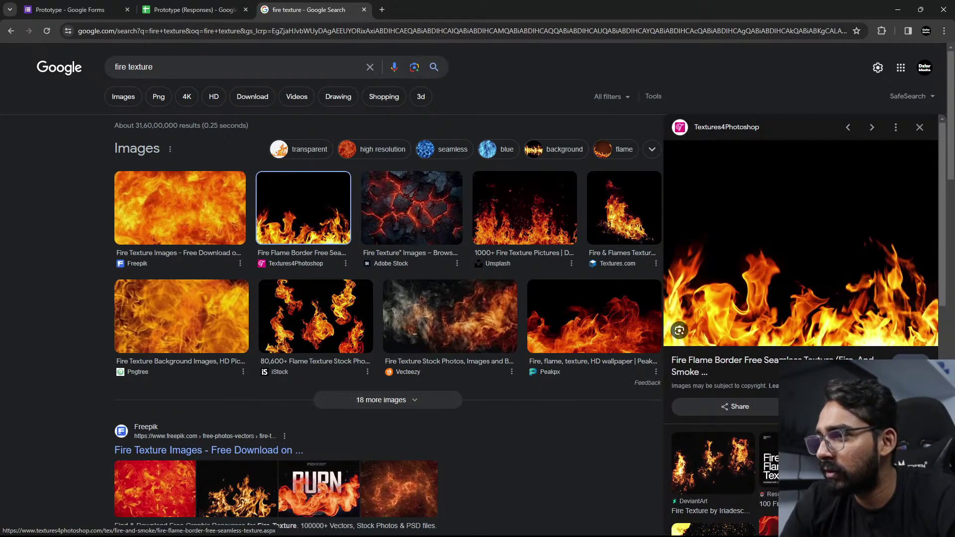
click(159, 97)
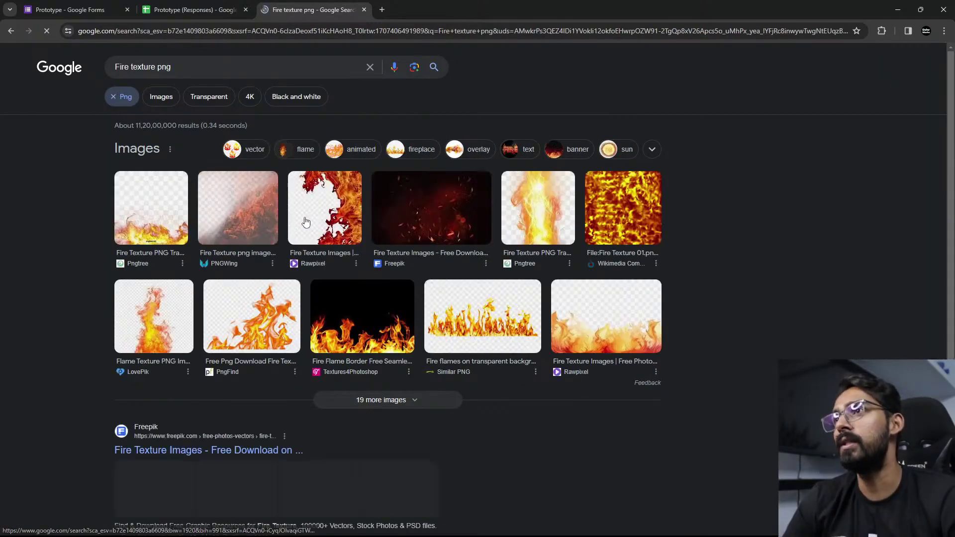
click(160, 97)
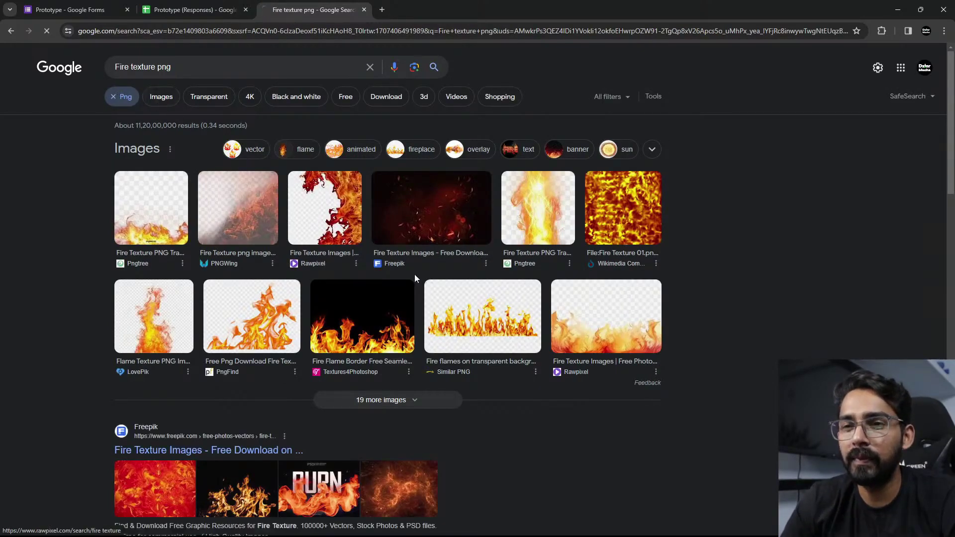
scroll(497, 296, down, 12)
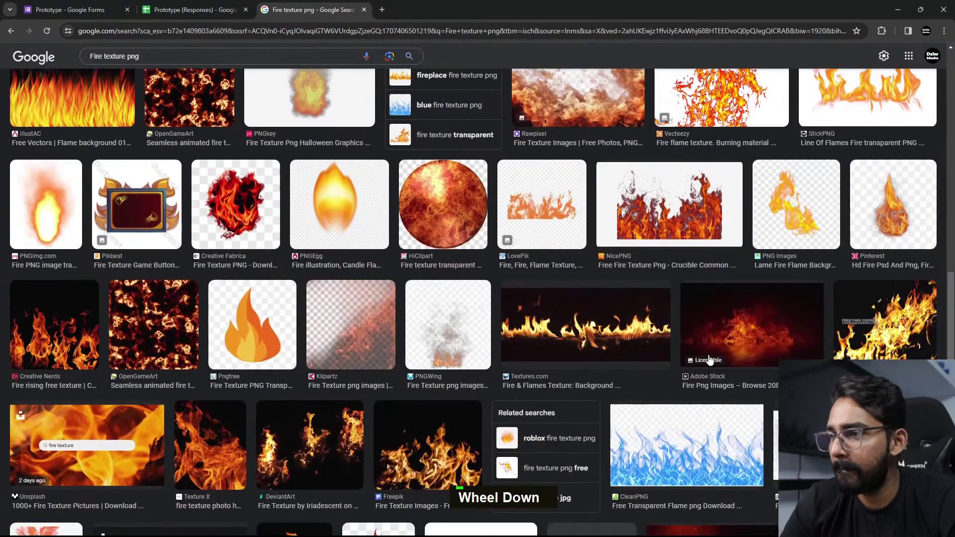
scroll(287, 447, up, 10)
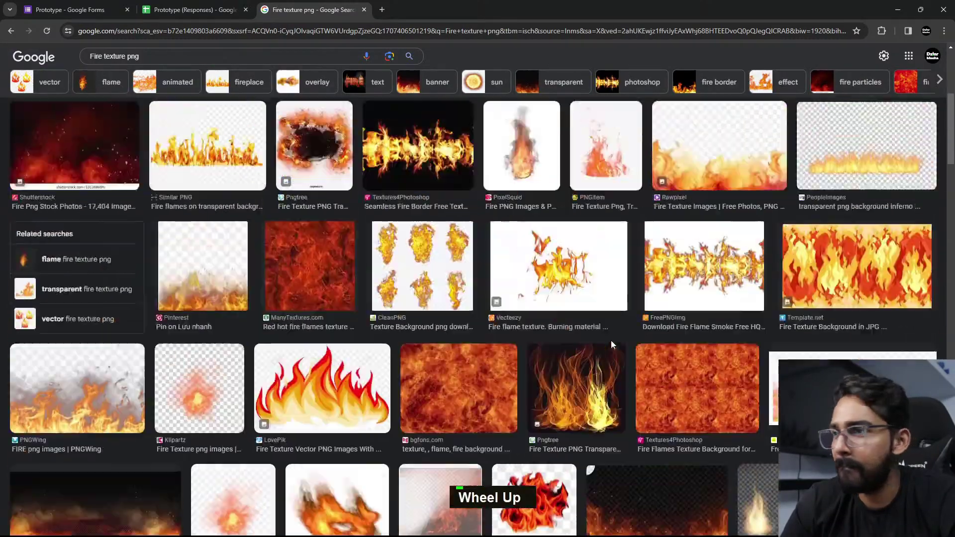
Step: Open the Textures4Photoshop Fire Flame Border result and copy its image
click(75, 352)
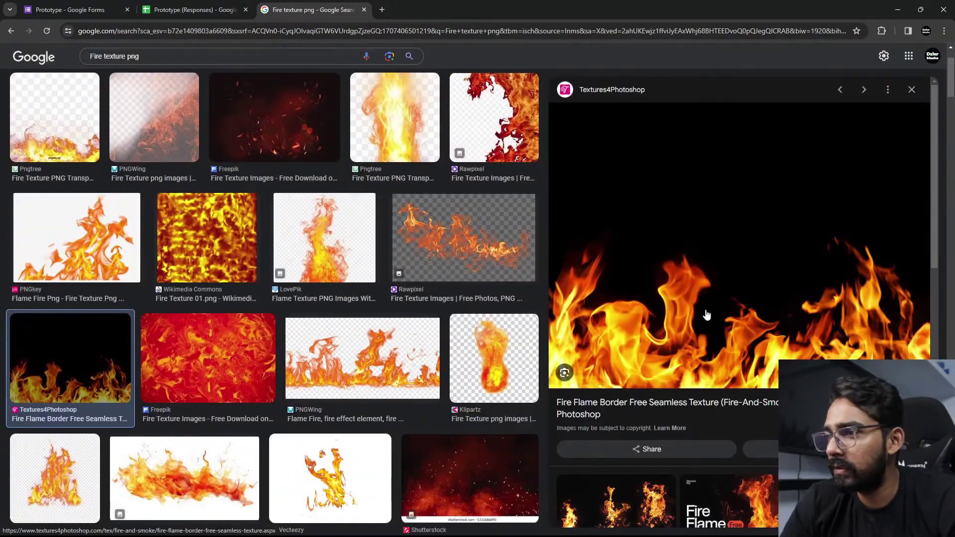
right_click(698, 301)
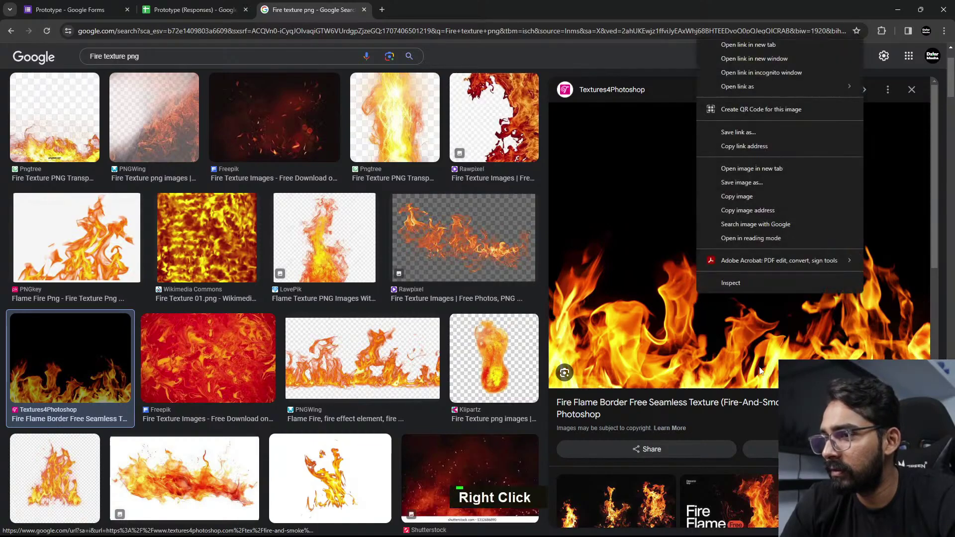
click(738, 197)
Step: Switch to Figma and replace the lower banner's background fill with the copied flame image
key(alt+Tab)
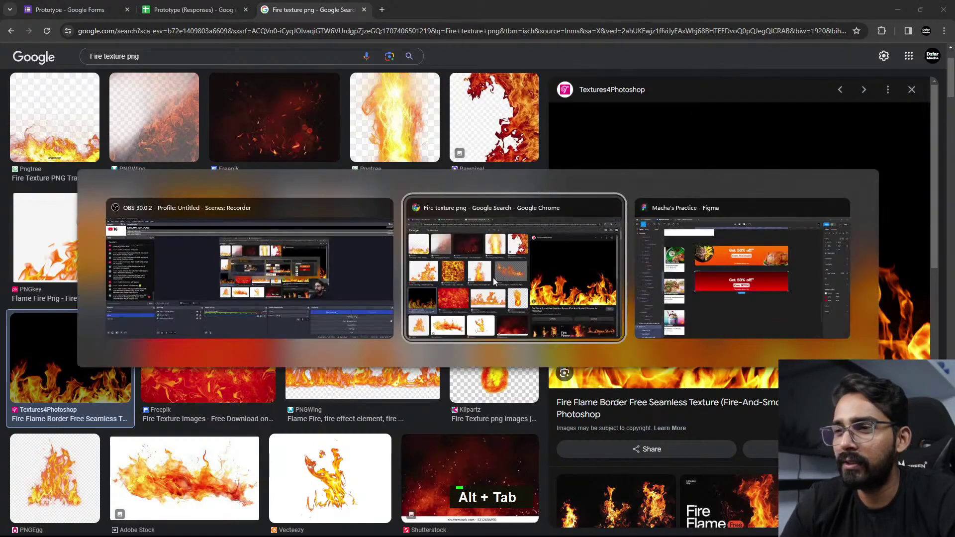
key(alt+Tab)
click(595, 296)
key(ctrl+v)
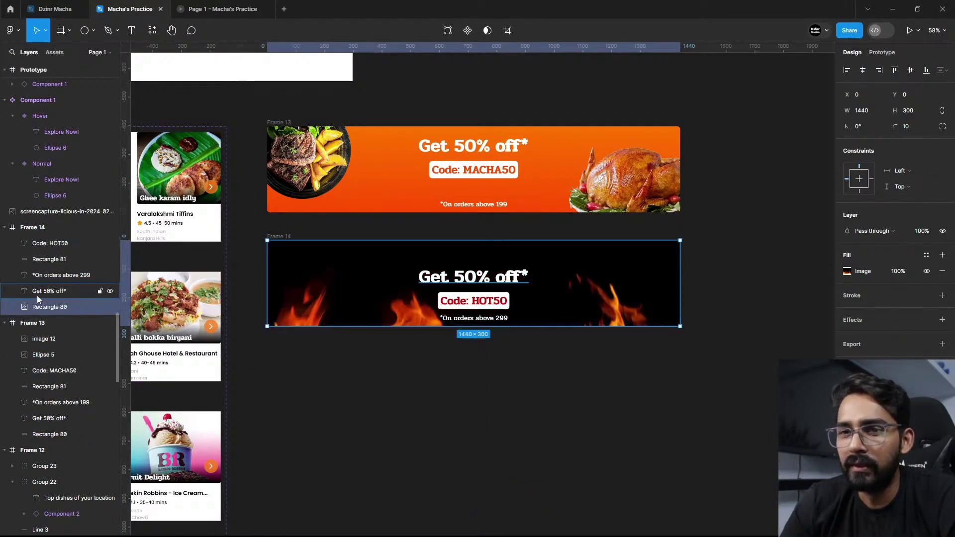
Step: Set the banner's flame image fill to Crop and shift the image up so taller flames fill the banner
click(846, 273)
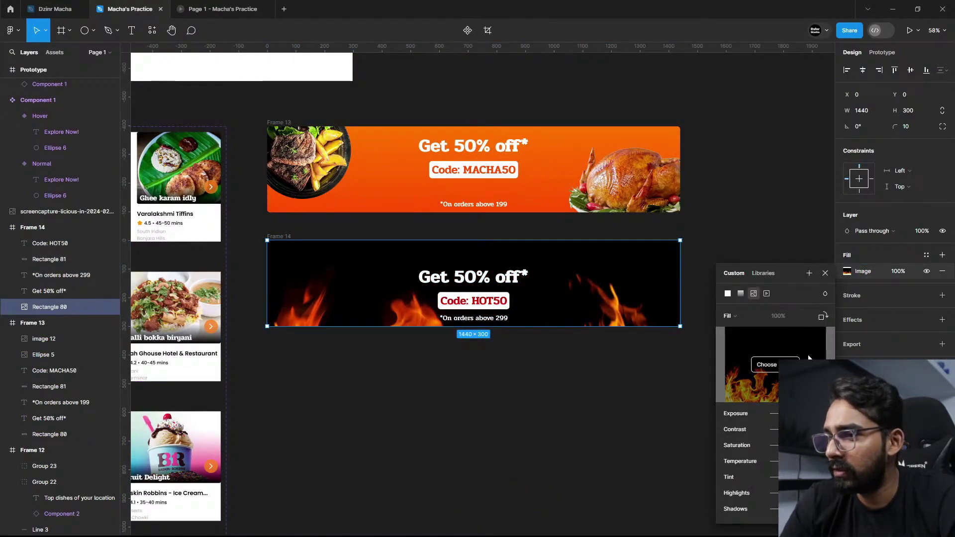
click(741, 316)
click(753, 339)
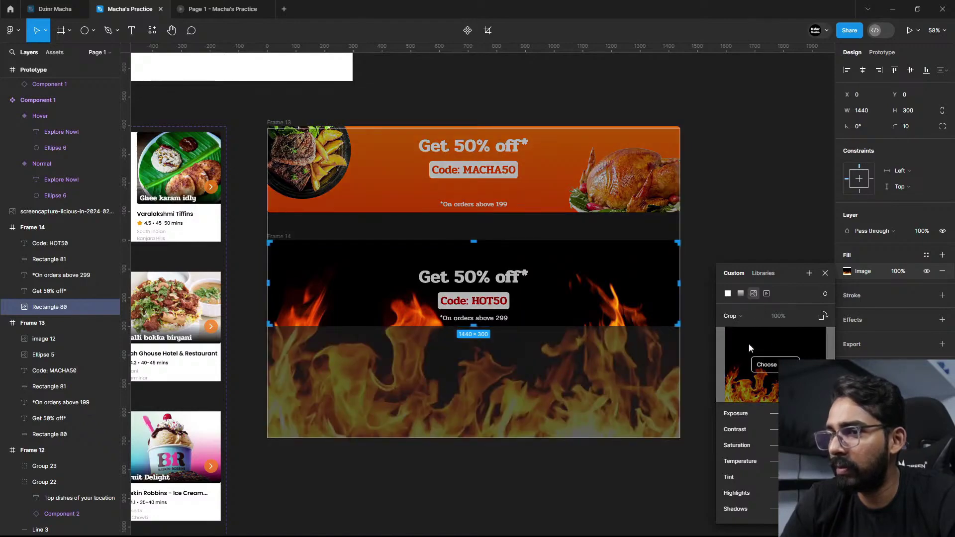
key(shift+Down)
key(shift+Up)
double_click(747, 238)
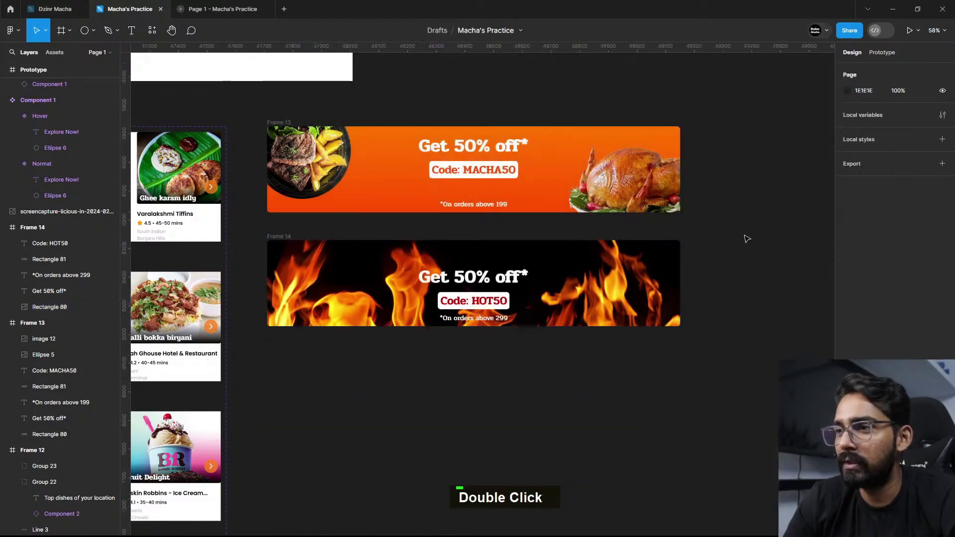
Step: Undo the crop and the flame image fill on the lower banner's background
scroll(599, 366, up, 1)
scroll(476, 359, up, 3)
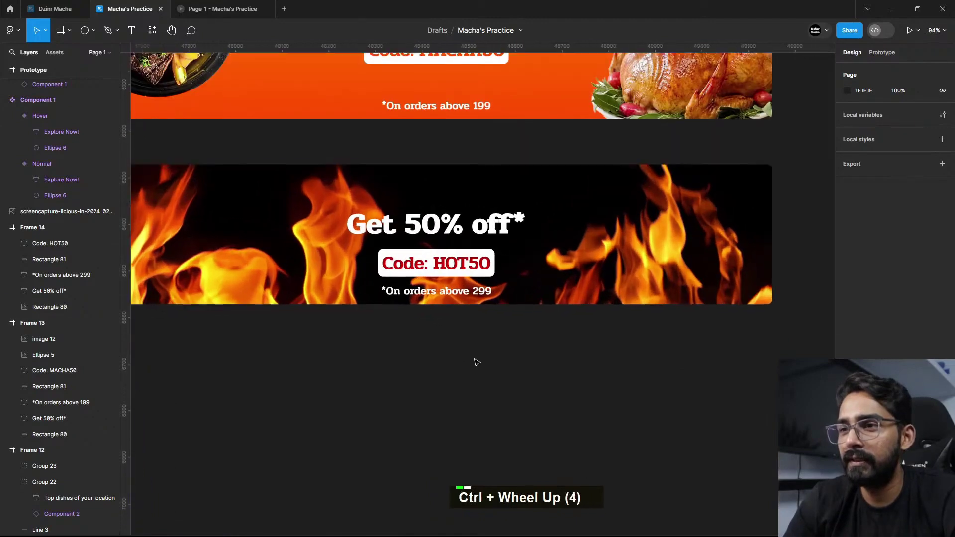
ctrl+click(520, 279)
key(ctrl+z)
key(ctrl+z)
key(ctrl+z)
key(ctrl+z)
key(ctrl+z)
key(ctrl+z)
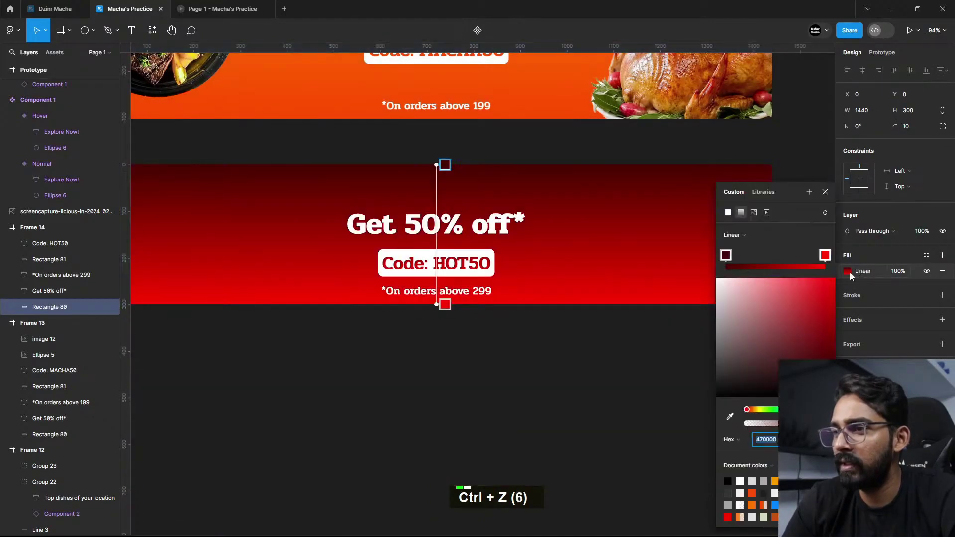
Step: Add a second fill above the red gradient on the banner's background and make it an image fill
click(942, 256)
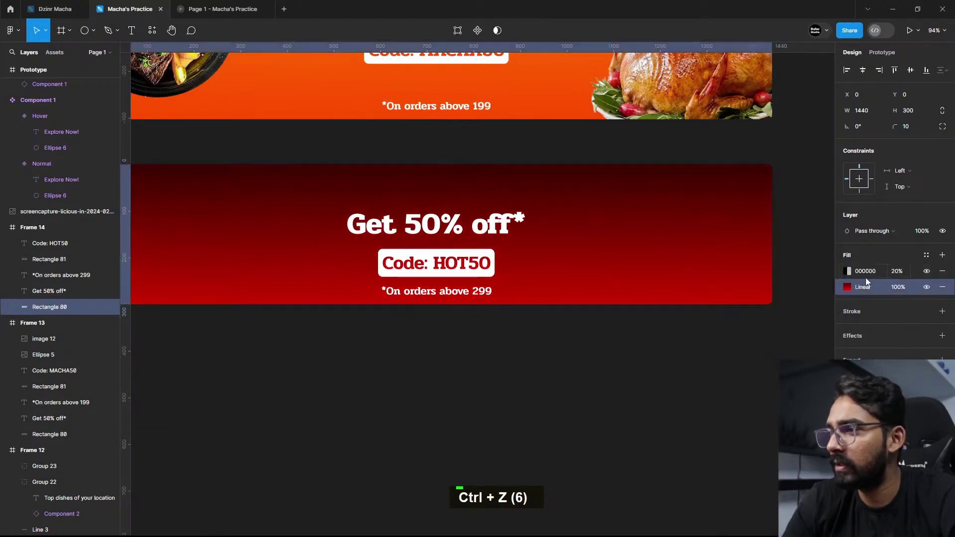
click(848, 271)
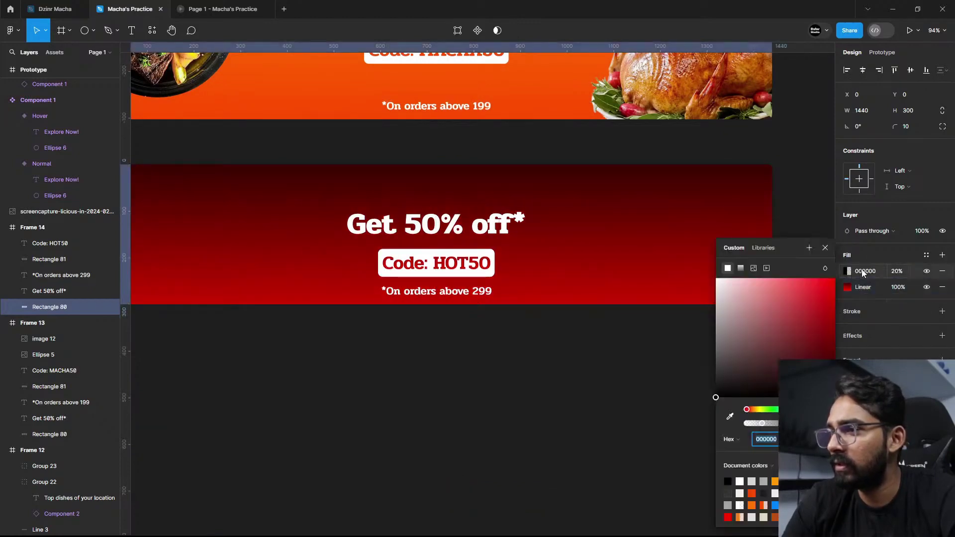
click(753, 268)
key(ctrl+v)
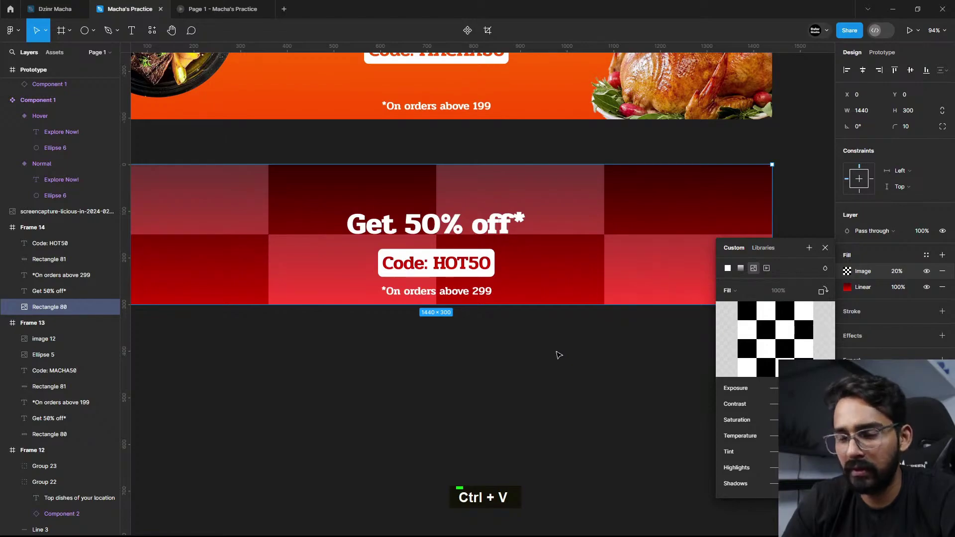
Step: Copy the flame image again from Chrome and paste it in Figma into the fill above the red gradient
key(alt+Tab)
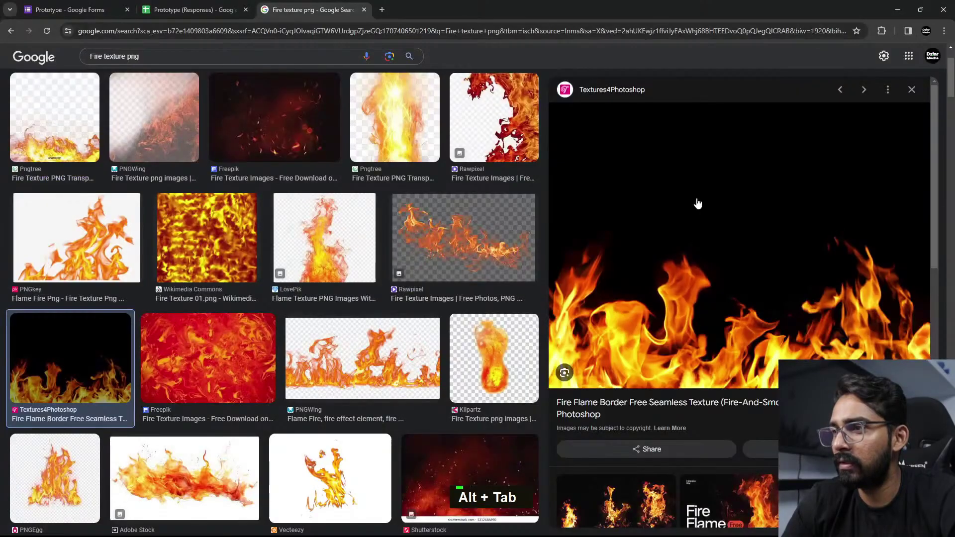
right_click(697, 200)
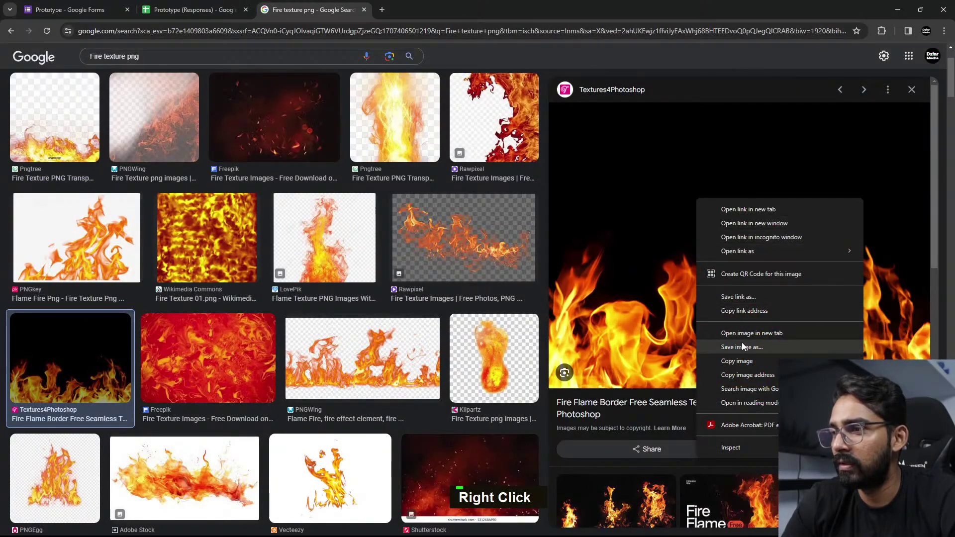
click(736, 360)
key(alt+Tab)
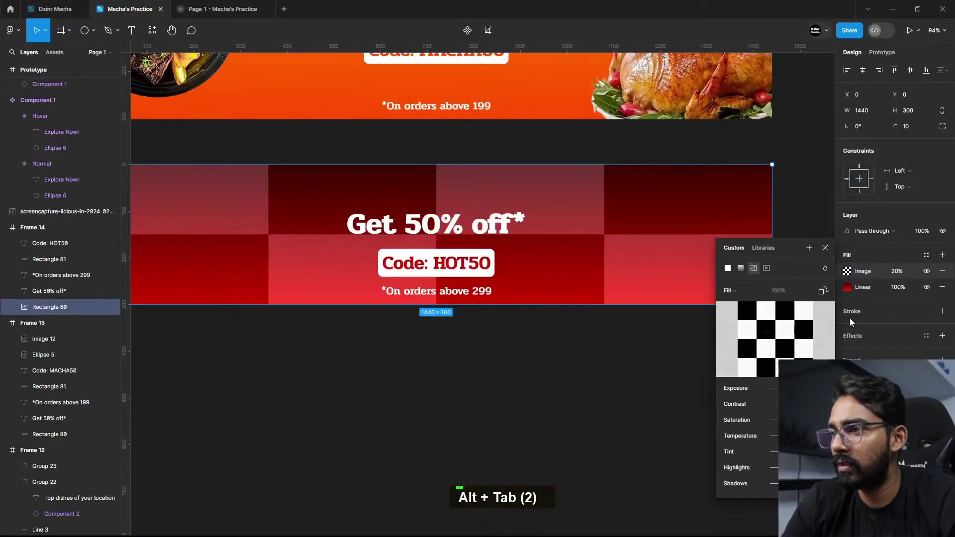
click(850, 323)
ctrl+click(864, 271)
key(ctrl+v)
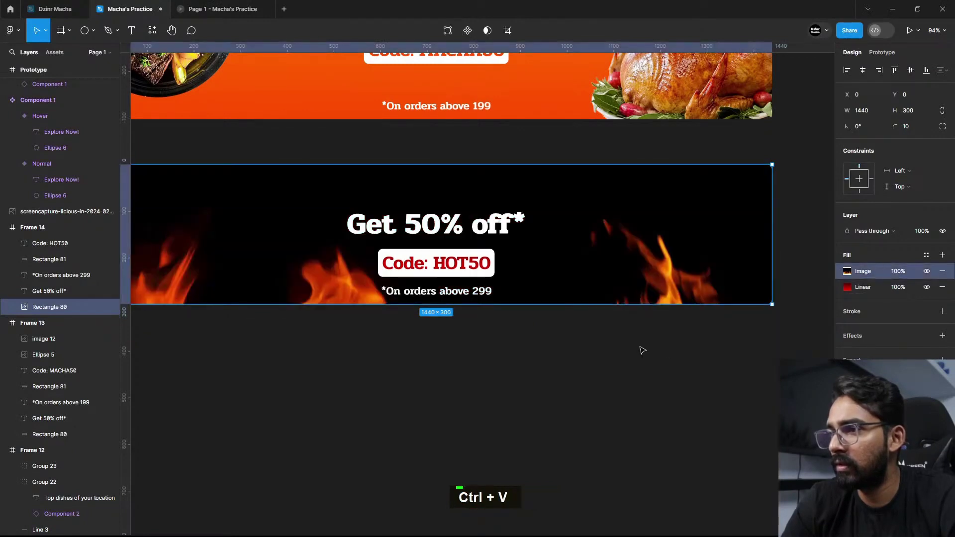
Step: Set the new flame image fill to Crop and shift the image up so taller flames fill the lower banner
click(848, 271)
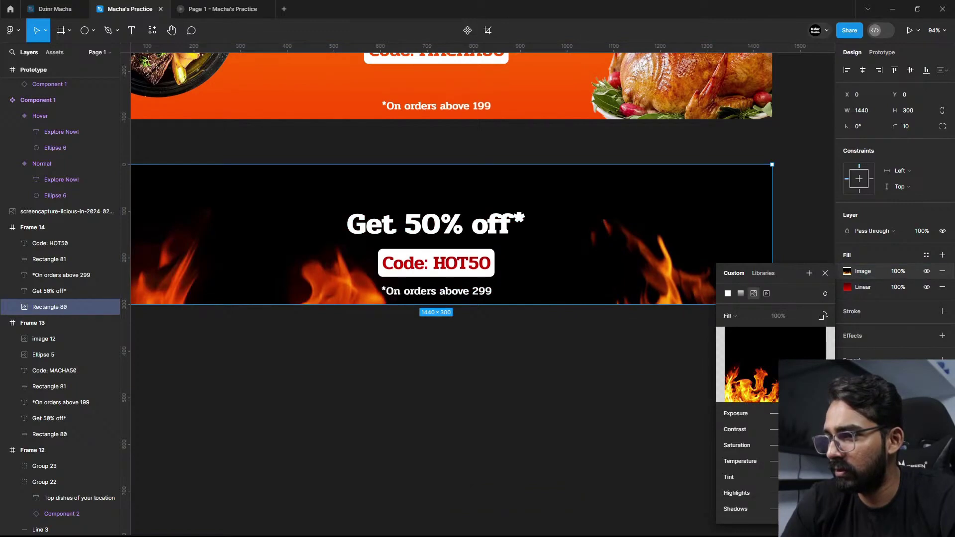
mouse_move(769, 340)
click(730, 316)
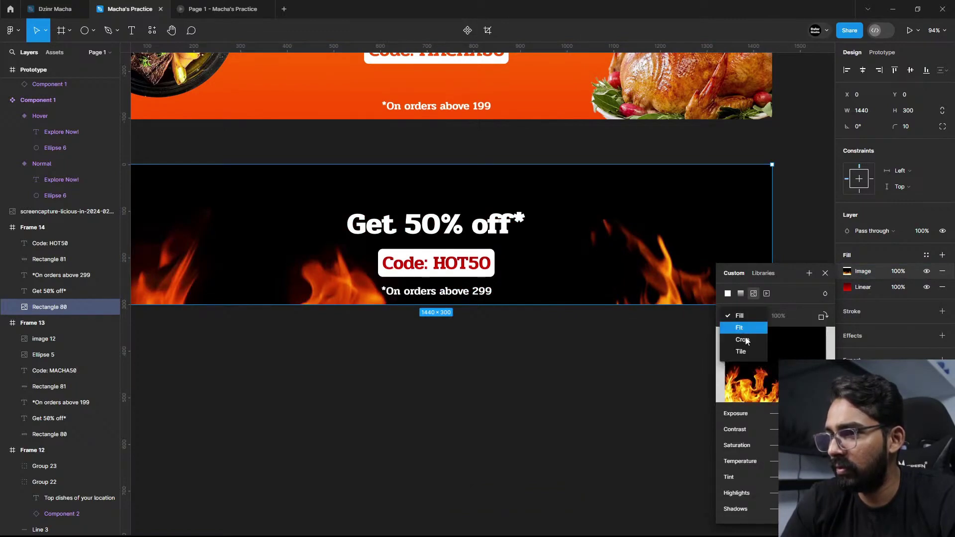
click(745, 339)
key(shift+Up)
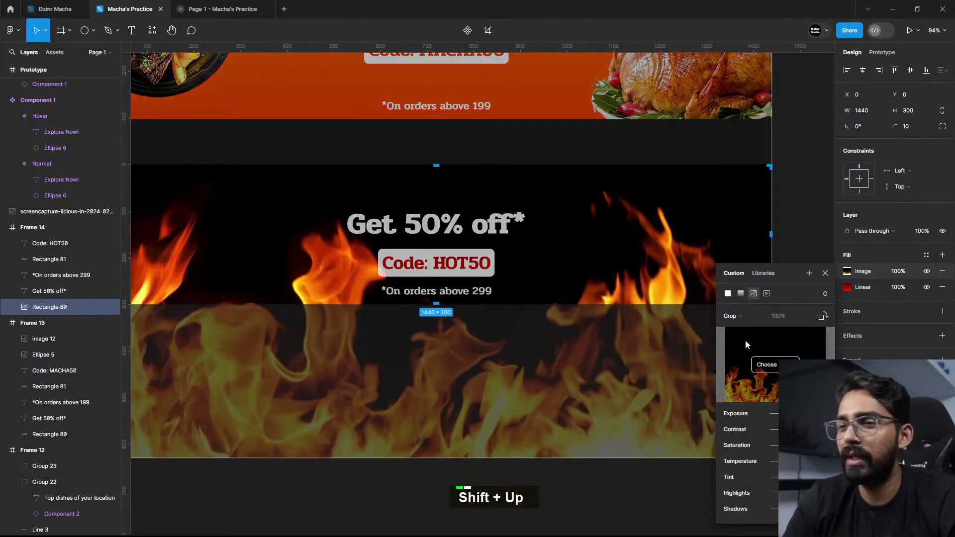
key(shift+Up)
key(shift+Down)
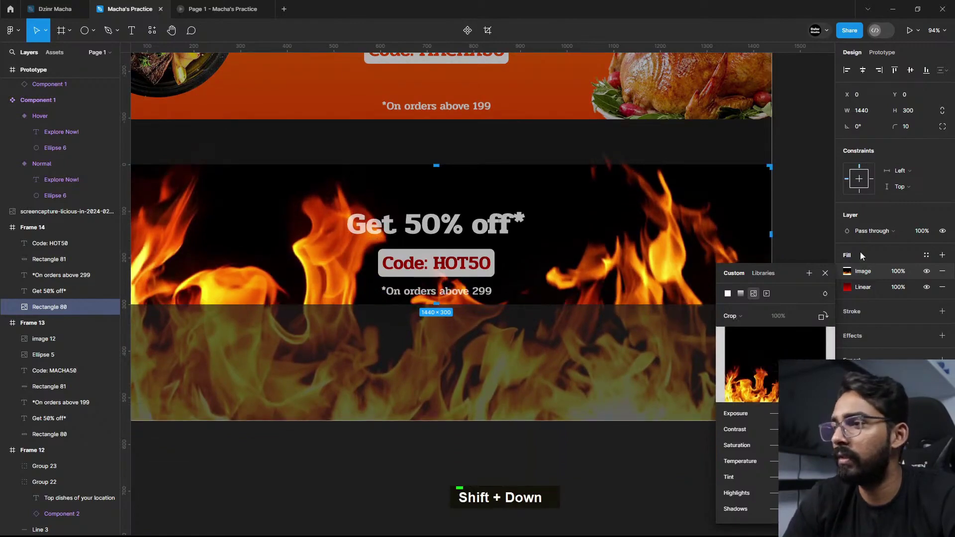
Step: Try the Multiply blend mode on the lower banner's background, and undo back to the uncropped flame fill
click(863, 232)
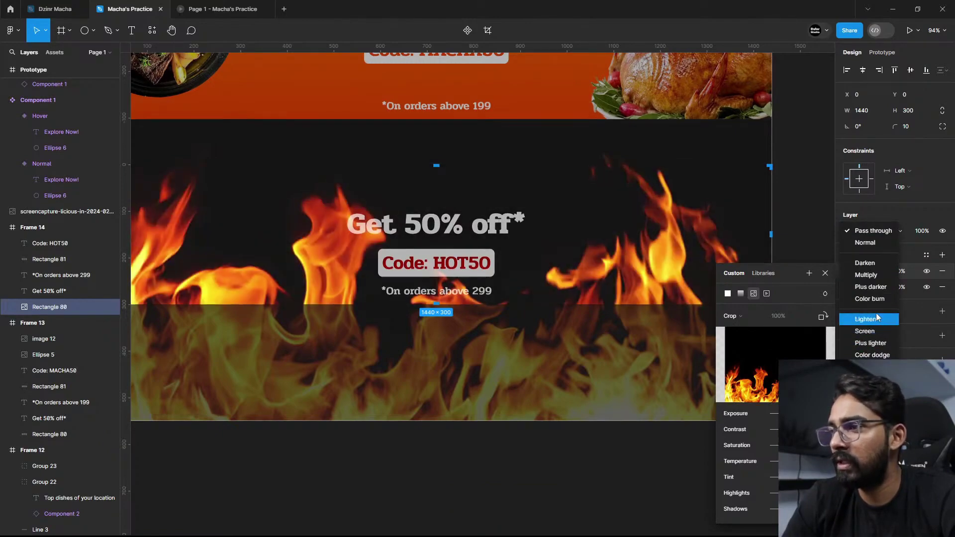
click(883, 275)
key(ctrl+z)
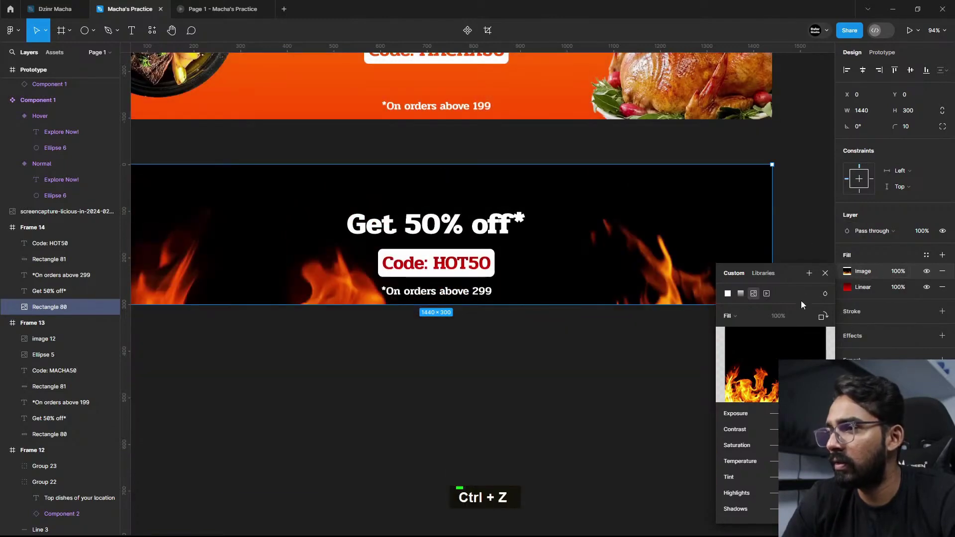
Step: Crop the lower banner's flame image fill and move the image up within the banner until tall flames flank the text
click(729, 316)
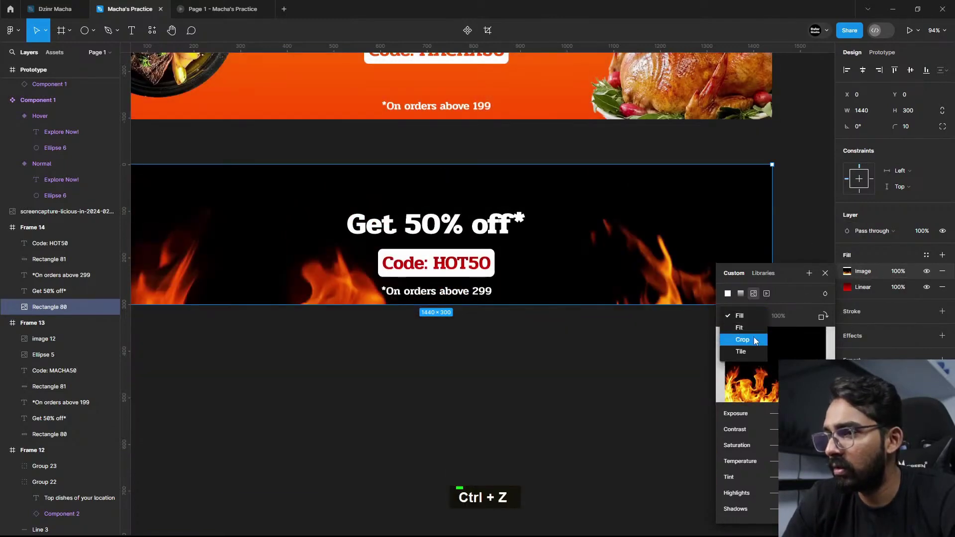
click(743, 340)
key(shift+Up)
key(shift+Up)
key(shift+Up)
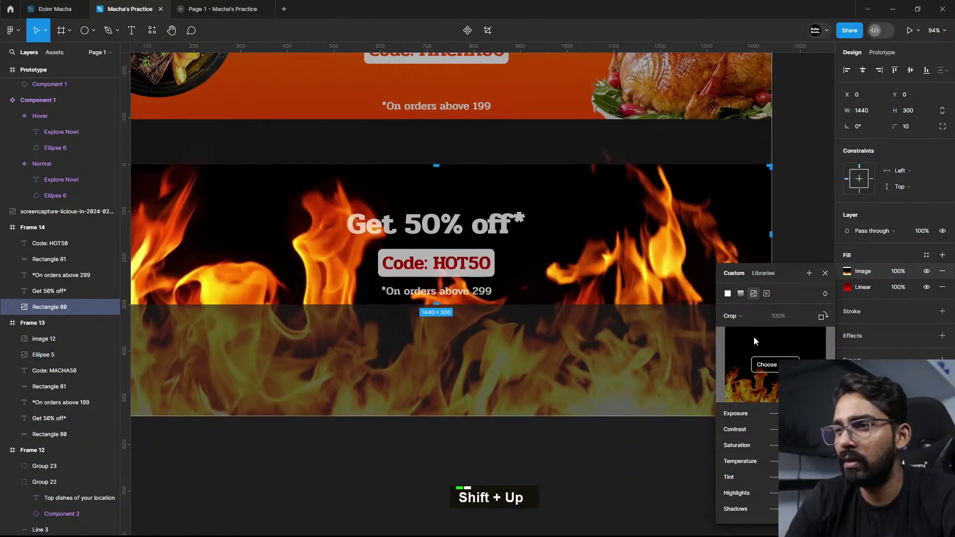
key(shift+Down)
double_click(795, 232)
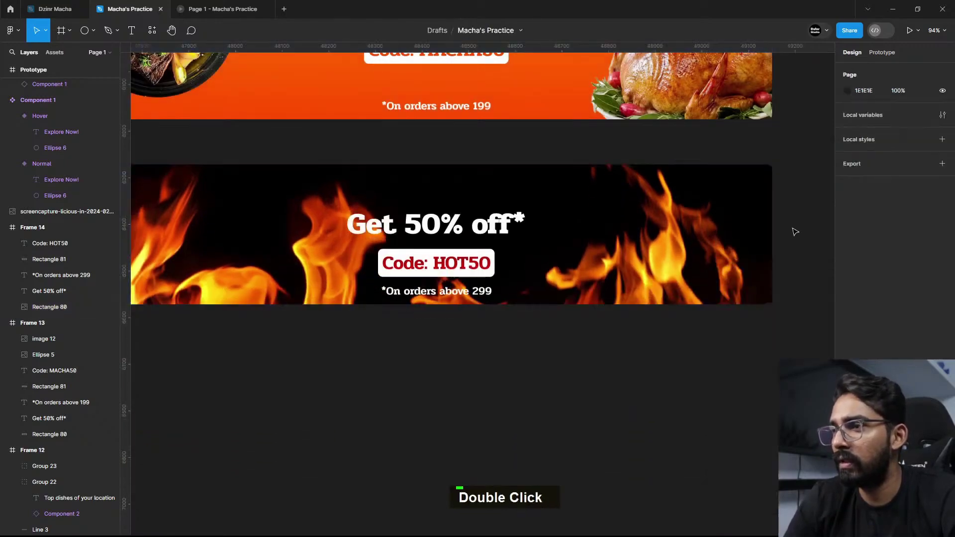
Step: Try 60%, 80% and 30% opacity for the flame image fill on the lower banner's background
click(35, 227)
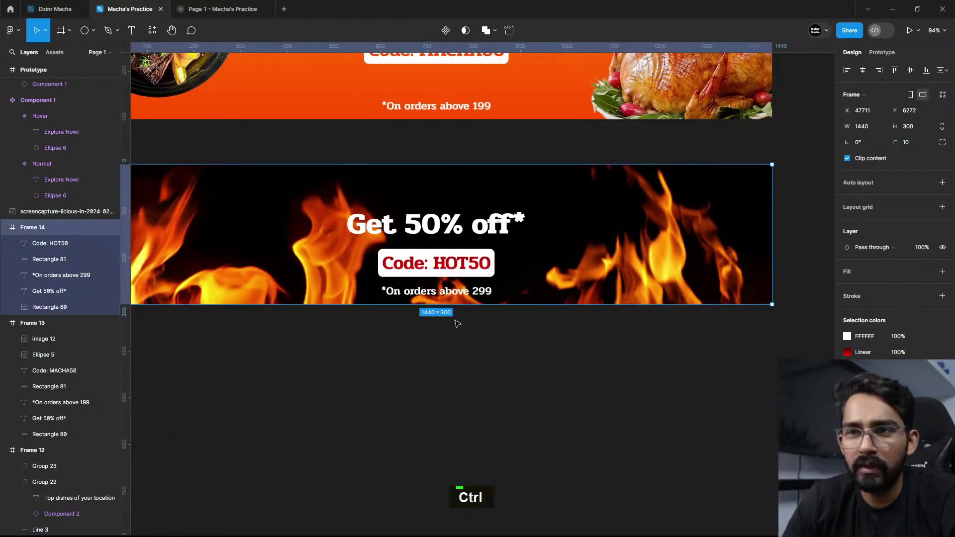
scroll(457, 324, up, 2)
click(486, 245)
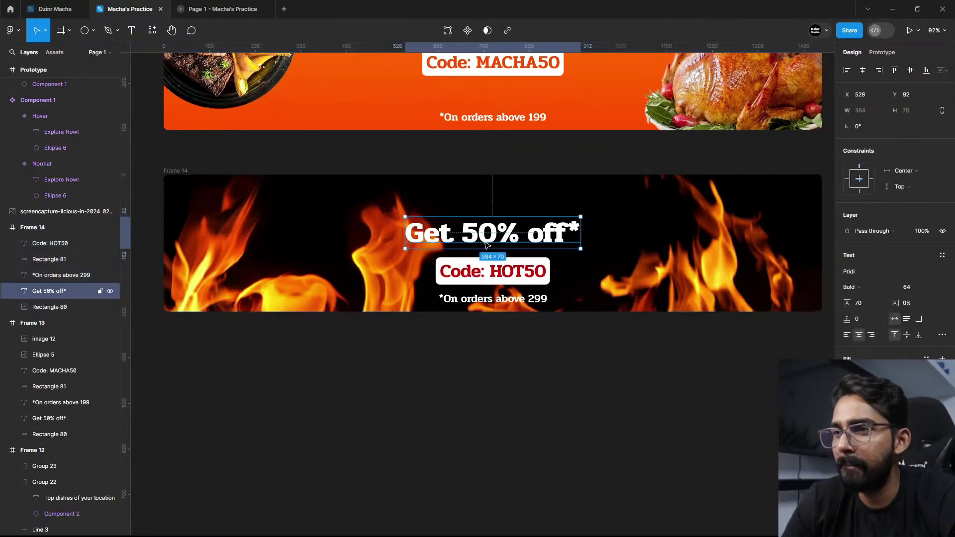
click(622, 249)
click(899, 271)
text(60)
key(Return)
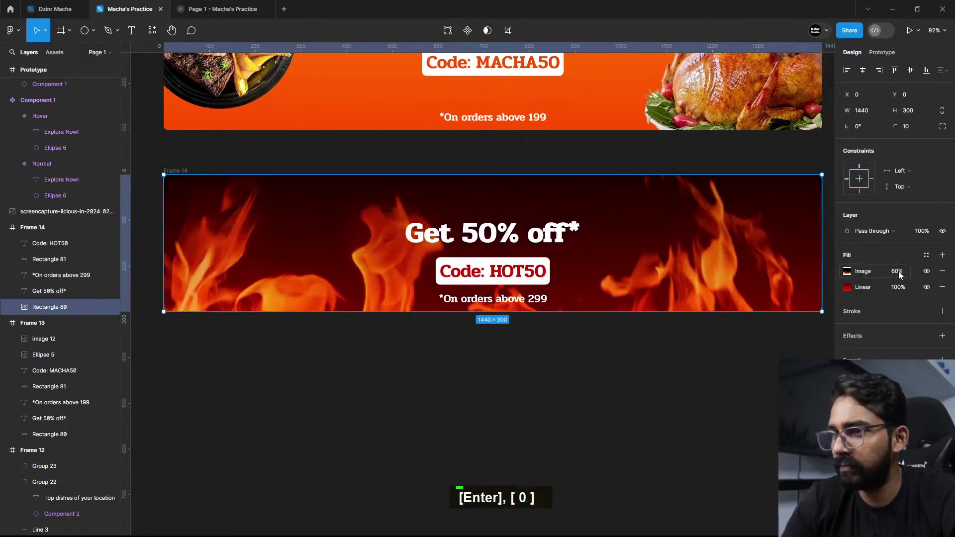
text(80)
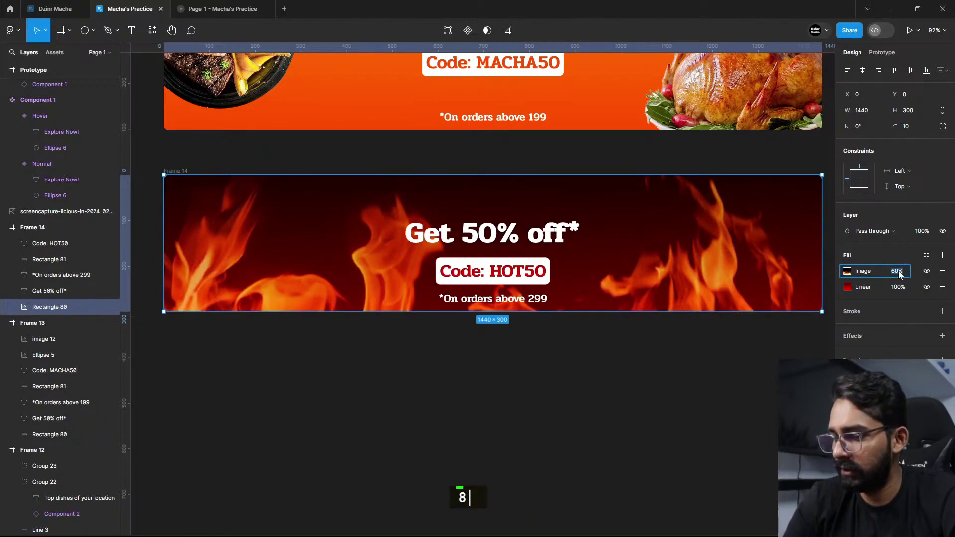
key(Return)
text(30)
key(Return)
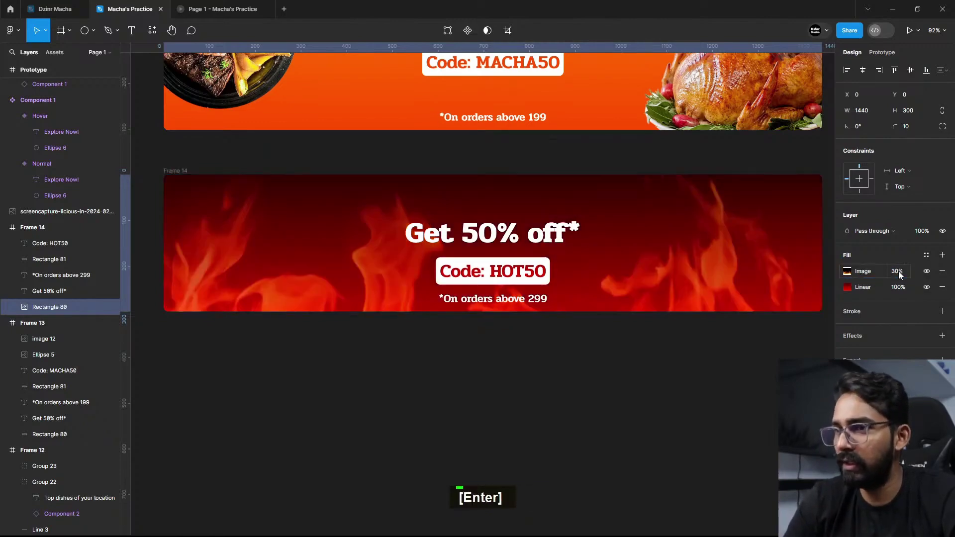
Step: Set the flame image fill's opacity to 50% and view the lower banner beside the orange one
scroll(465, 331, down, 3)
scroll(506, 326, up, 2)
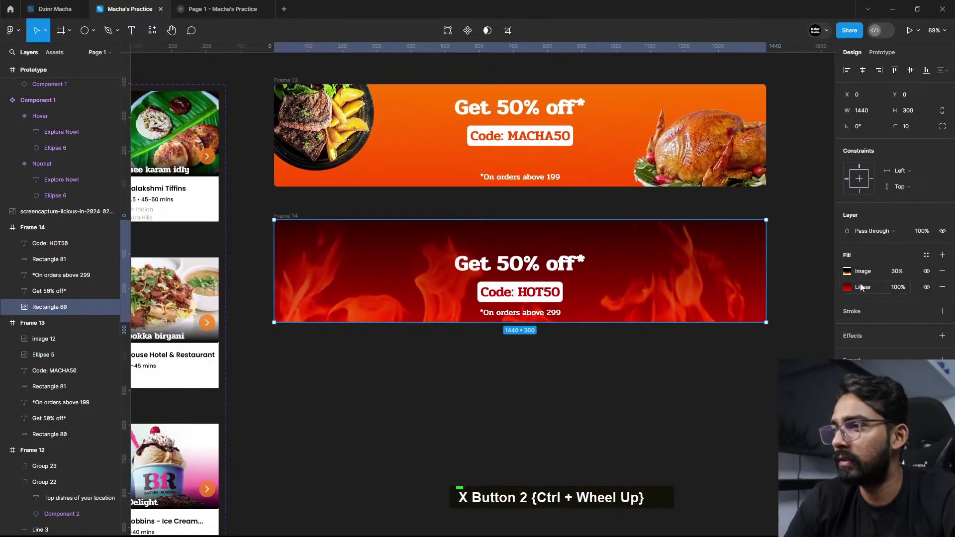
click(896, 271)
text(50)
double_click(580, 405)
scroll(572, 326, up, 2)
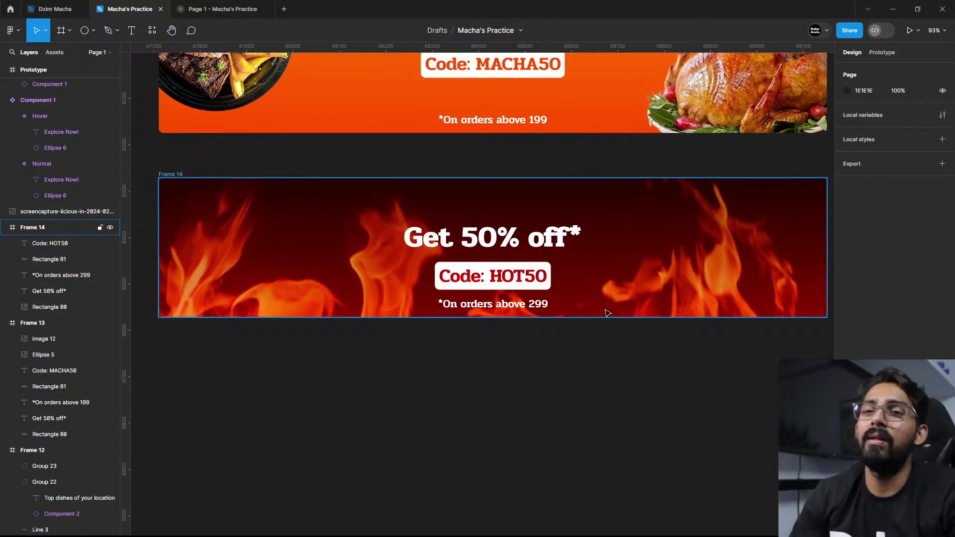
ctrl+scroll(571, 357, down, 3)
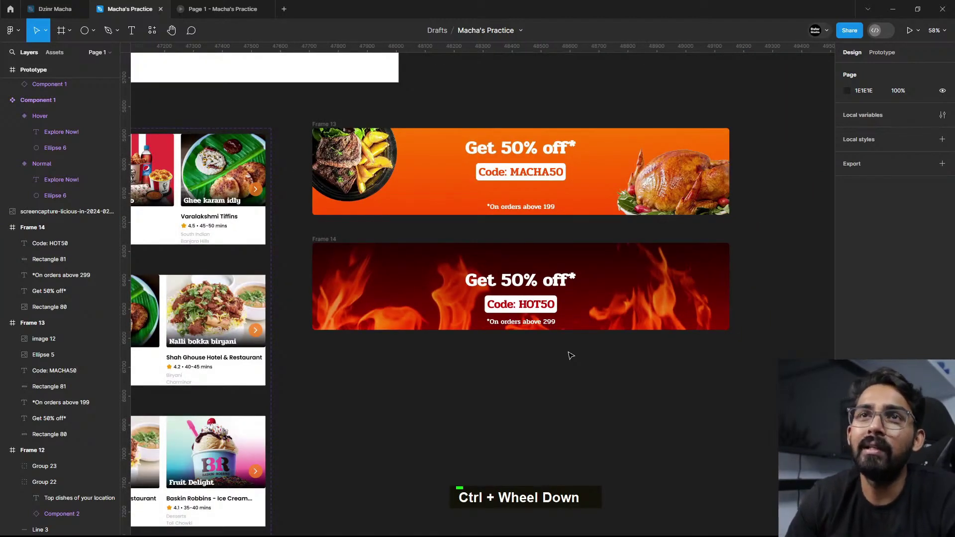
Step: Shift the cropped flame image much further up so dense flames cover the whole lower banner
click(602, 303)
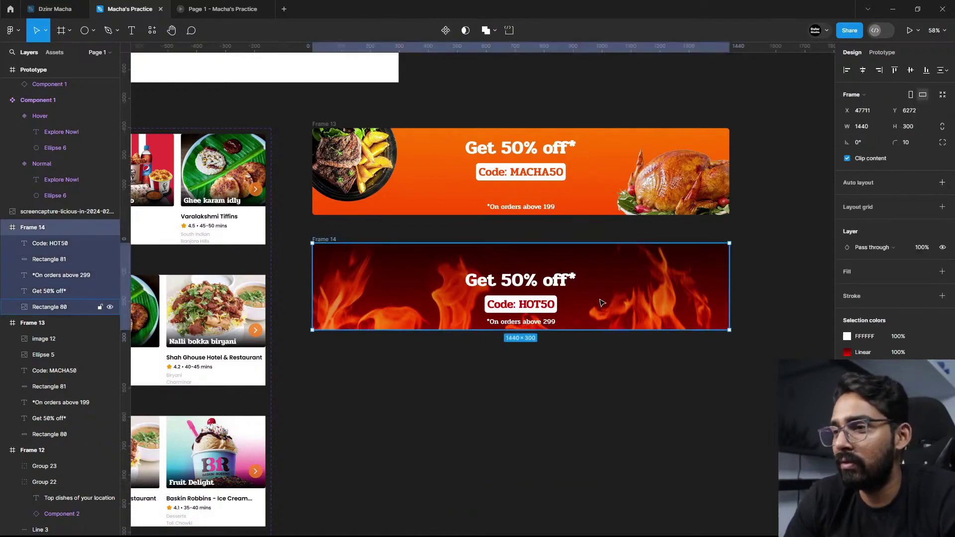
click(58, 304)
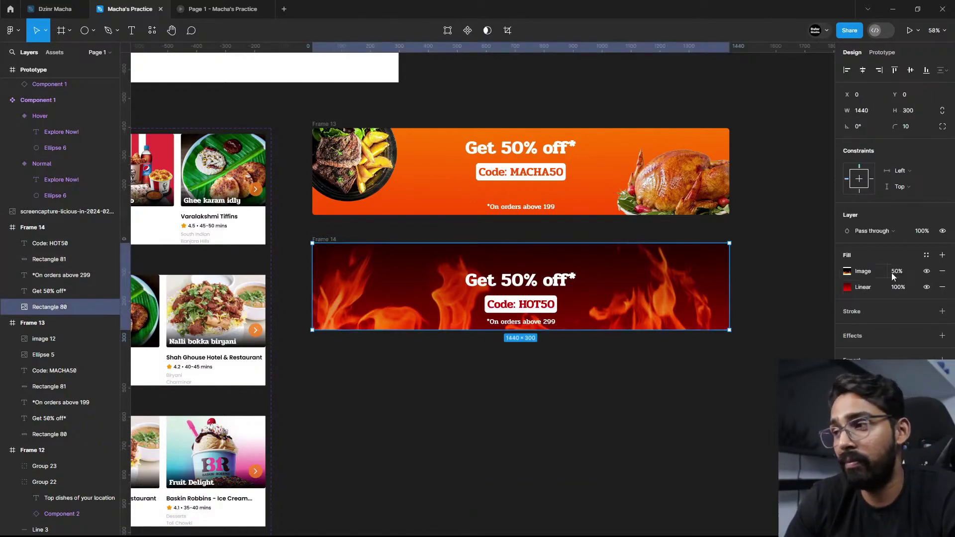
click(848, 272)
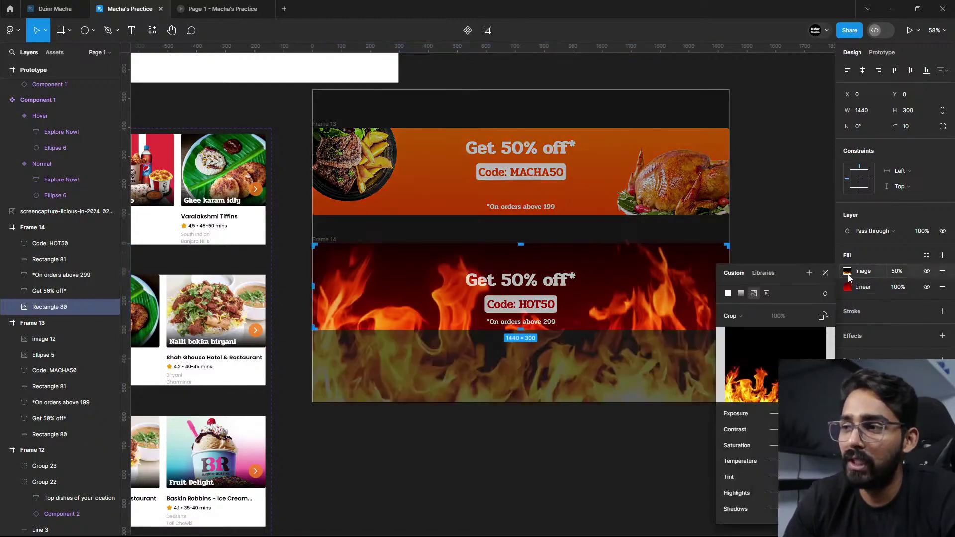
key(shift+Up)
key(shift+Up)
key(shift+Up)
key(shift+Up)
key(shift+Up)
key(shift+Up)
key(shift+Up)
key(shift+Up)
key(shift+Up)
key(shift+Up)
key(shift+Up)
key(shift+Up)
key(shift+Up)
key(shift+Up)
key(shift+Up)
key(shift+Up)
key(shift+Up)
key(shift+Up)
key(shift+Up)
key(shift+Up)
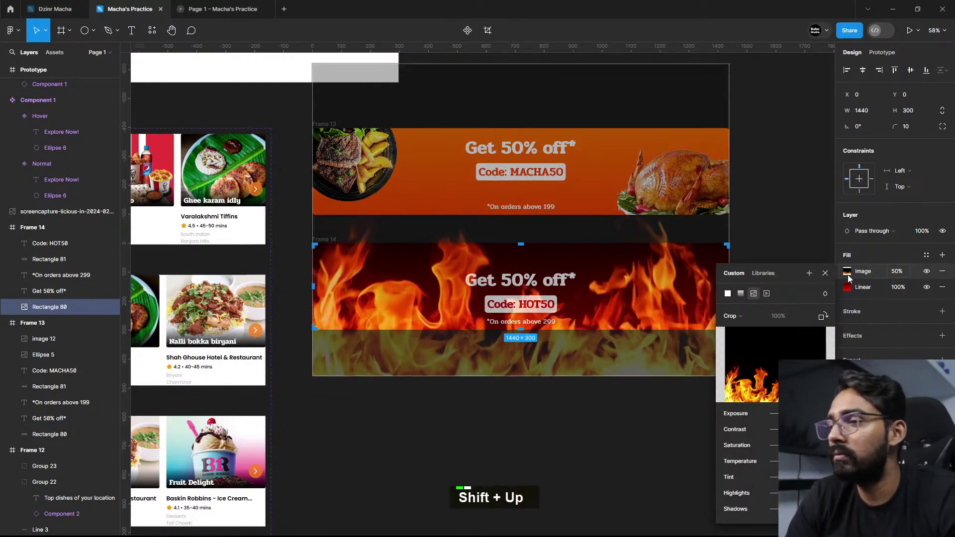
key(shift+Up)
double_click(578, 365)
ctrl+scroll(577, 364, up, 5)
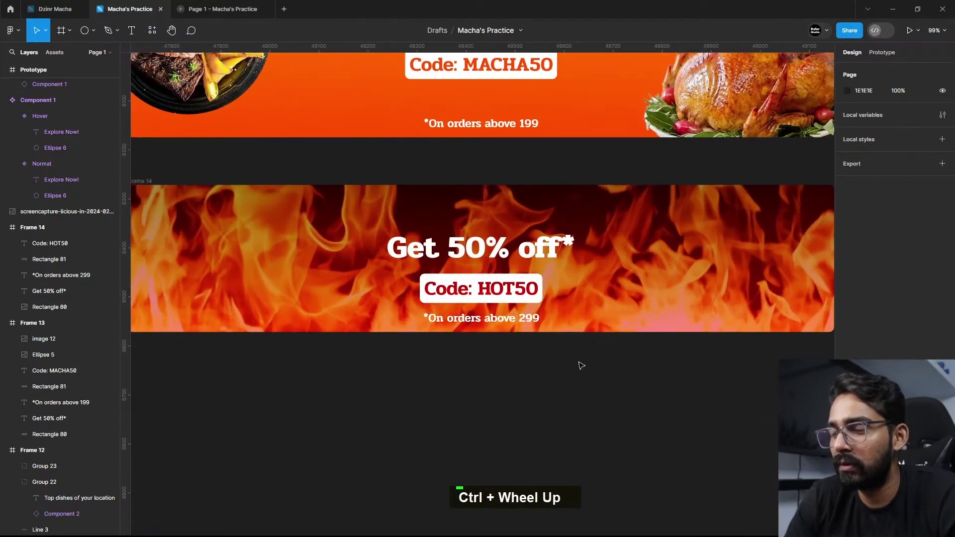
Step: Restore the flame image fill to 100% opacity with the red gradient hidden, and shift the cropped image back down
click(59, 307)
ctrl+scroll(522, 385, down, 5)
double_click(584, 324)
key(shift+Down)
key(shift+Down)
key(shift+Down)
key(shift+Down)
key(shift+Down)
key(shift+Down)
key(shift+Down)
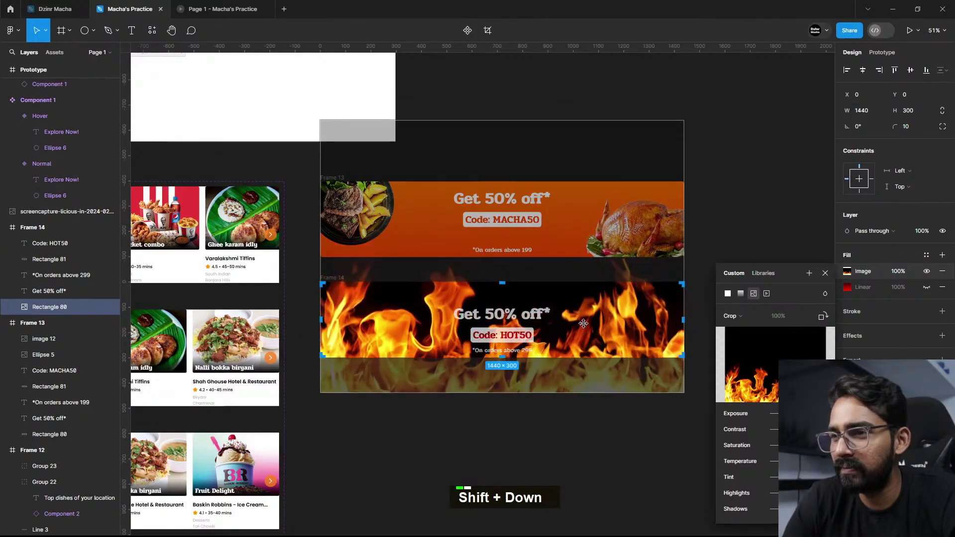
key(shift+Up)
key(shift+Up)
key(Escape)
ctrl+scroll(559, 457, up, 6)
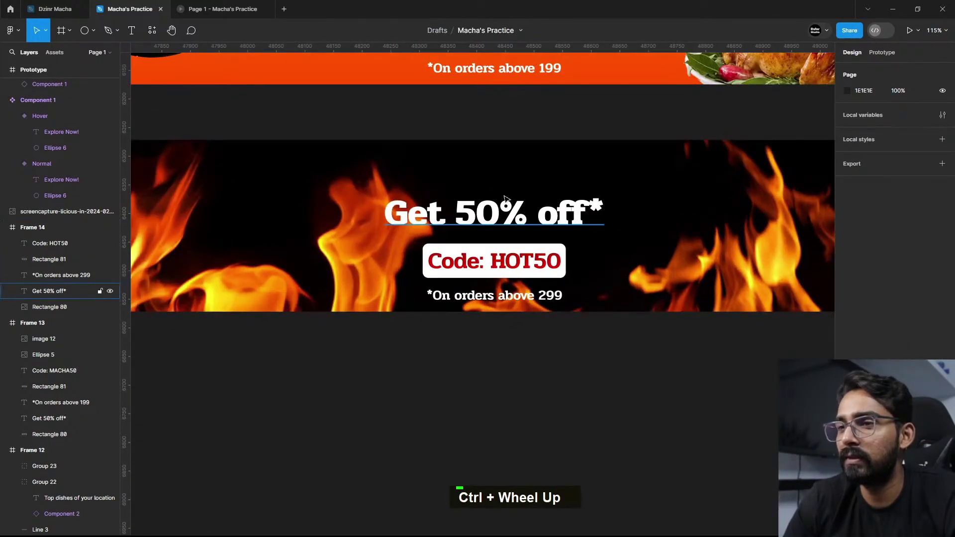
Step: Move the lower banner's heading, code label with its white box, and order note up together by about 60 px
click(500, 209)
shift+click(545, 244)
shift+click(50, 288)
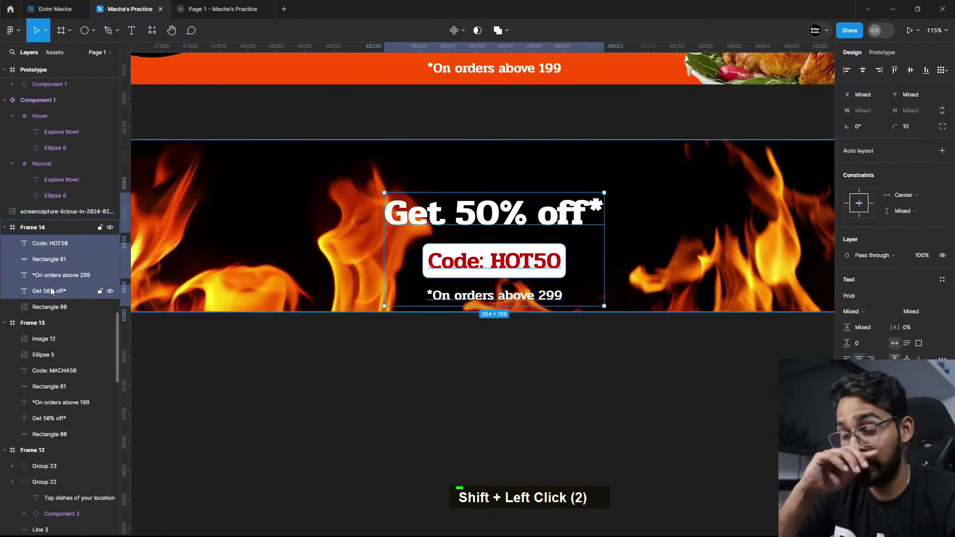
key(shift+Up)
key(shift+Up)
key(shift+Up)
key(shift+Up)
key(shift+Up)
key(shift+Up)
key(shift+Up)
key(shift+Down)
key(shift+Up)
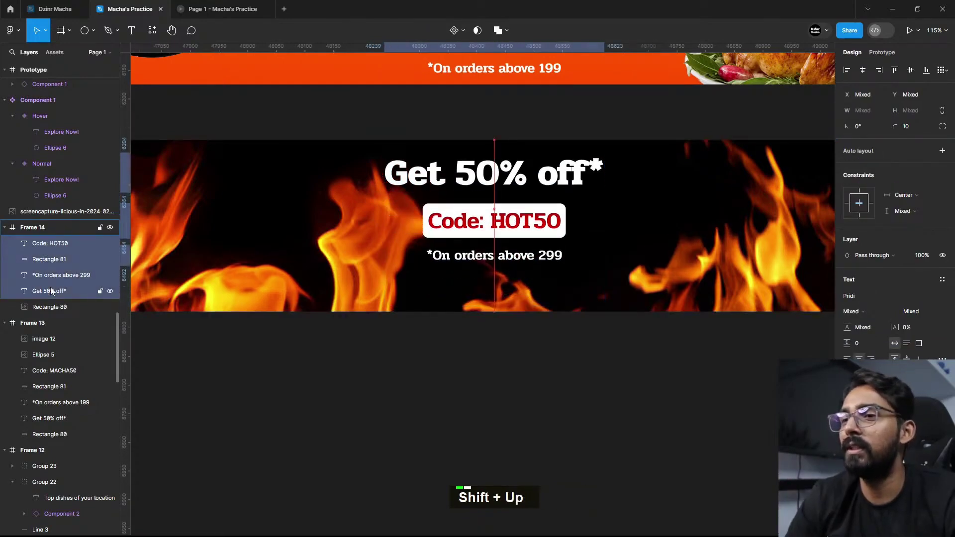
key(shift+Down)
key(shift+Down)
key(shift+Up)
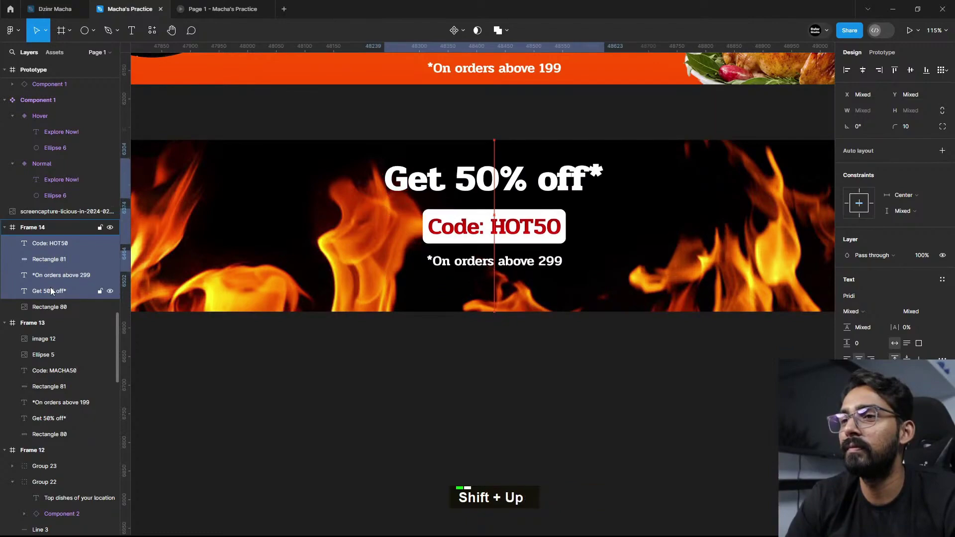
Step: Copy the Pngtree buffalo wings image from the hot chicken wings results in Chrome and paste it into the Figma design
ctrl+scroll(421, 425, down, 4)
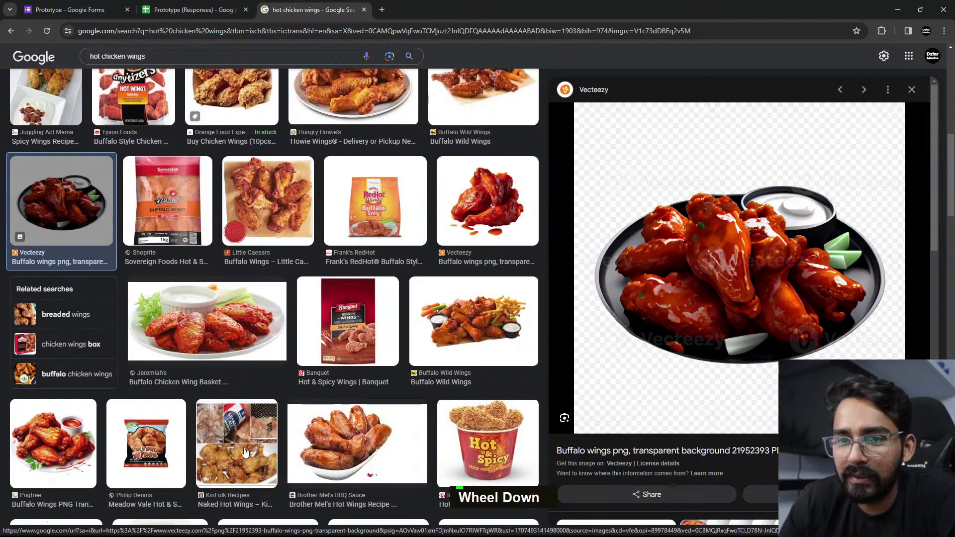
click(57, 445)
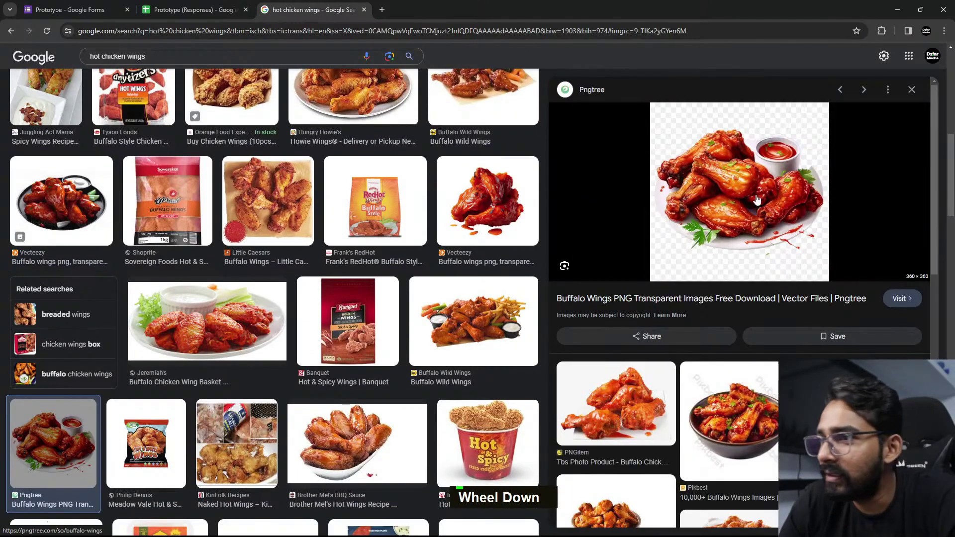
right_click(727, 169)
click(766, 332)
key(alt+Tab)
key(alt+Tab)
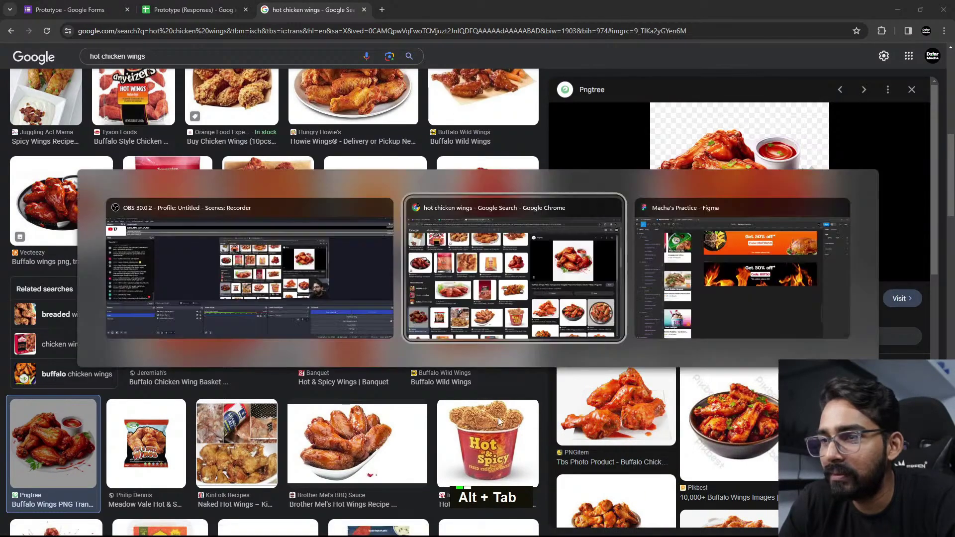
key(ctrl+v)
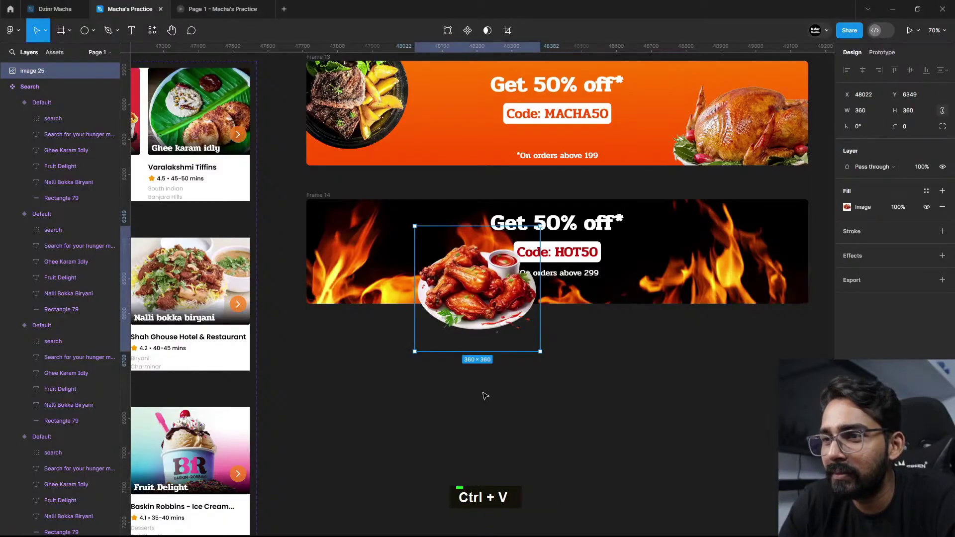
Step: Place the wings image at the left end of the lower banner and enlarge it proportionally to about 516 × 516
ctrl+scroll(497, 340, up, 5)
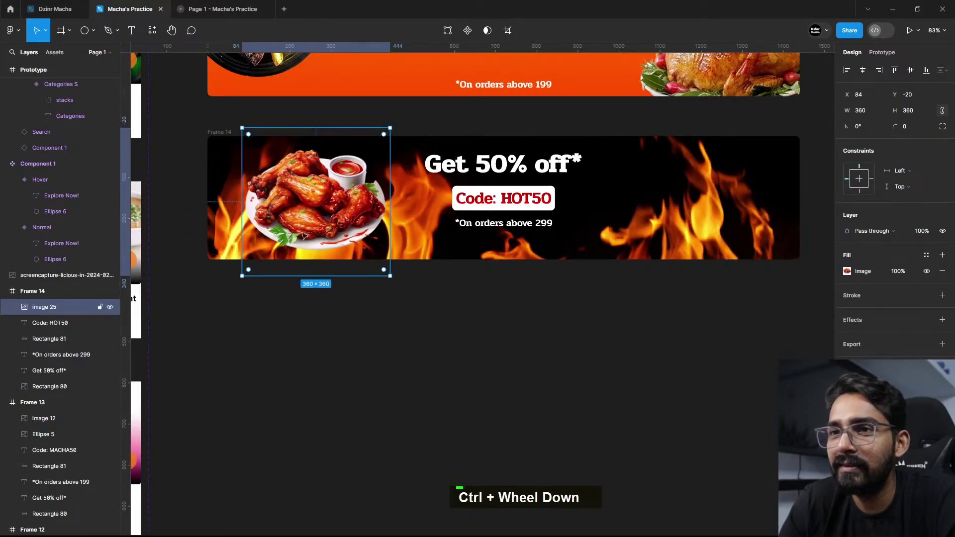
drag(322, 236, 266, 258)
drag(333, 187, 397, 168)
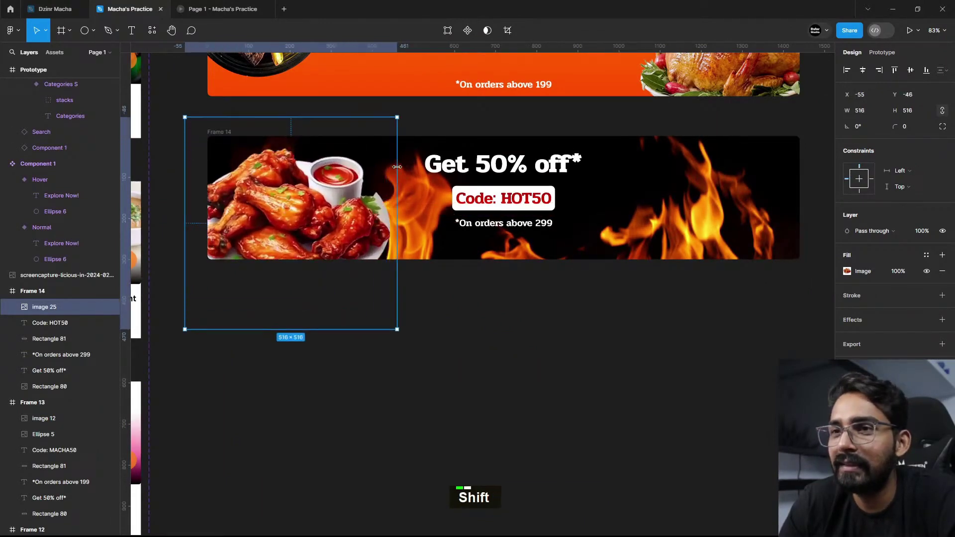
click(463, 309)
scroll(482, 305, down, 3)
Step: Copy the WINGERS chicken wings image from the hot chicken wings results in Chrome and paste it into the Figma design
key(alt+Tab)
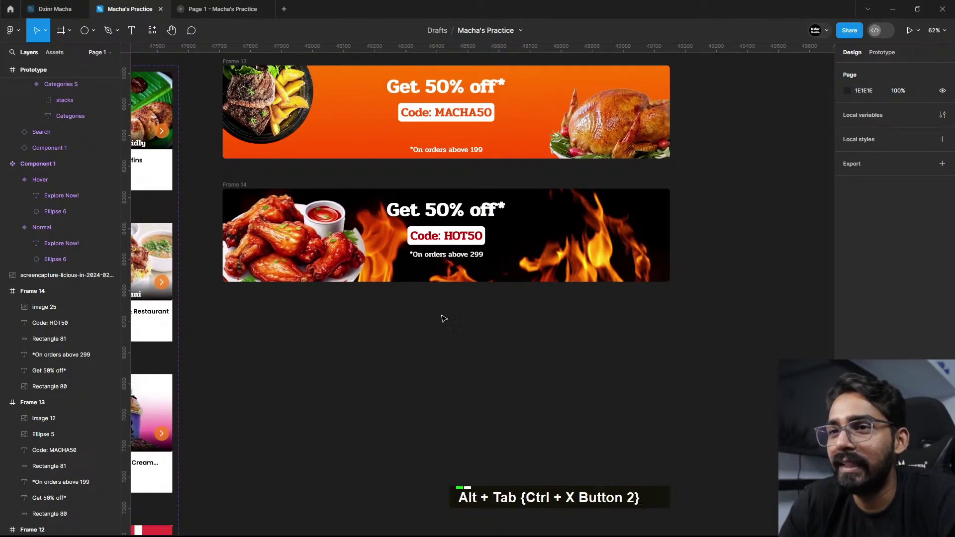
key(alt+Tab)
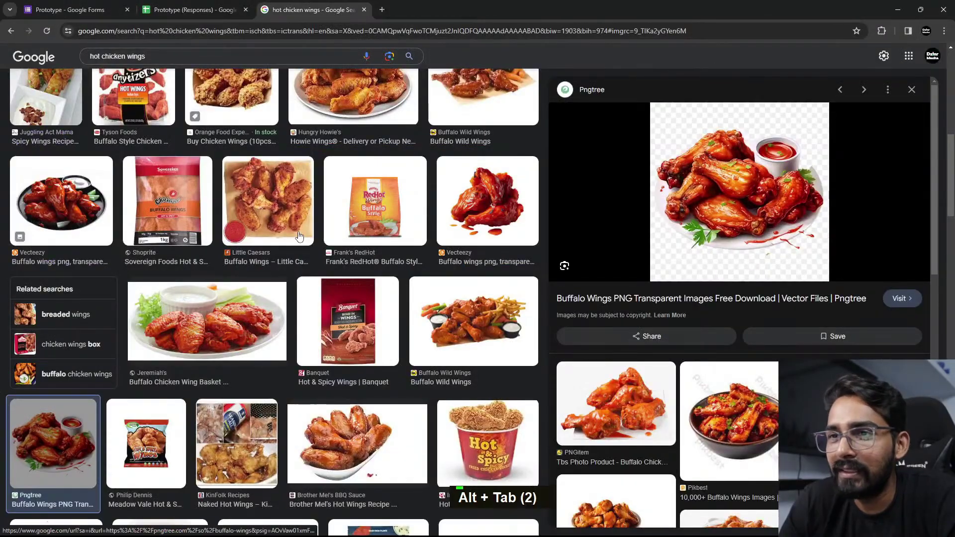
scroll(298, 384, down, 3)
scroll(224, 419, down, 6)
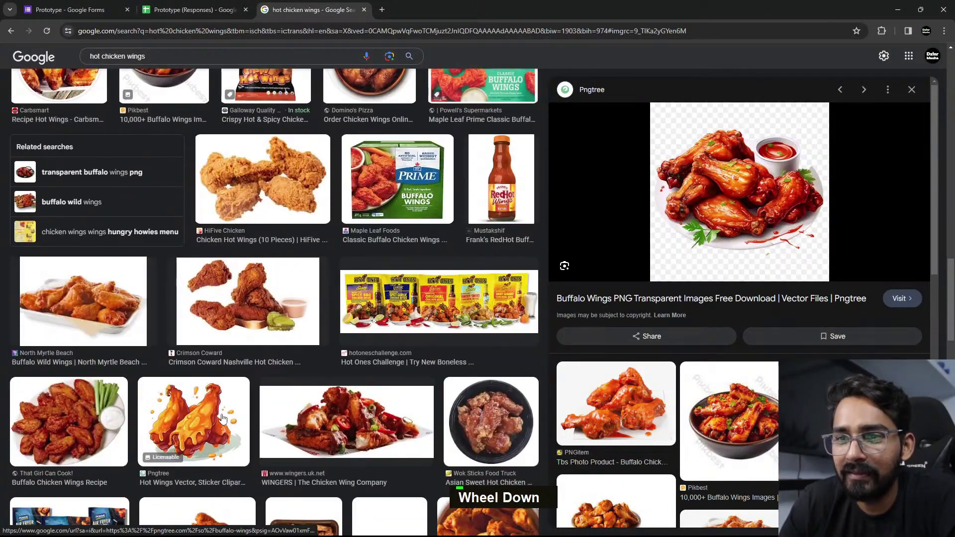
scroll(221, 420, down, 3)
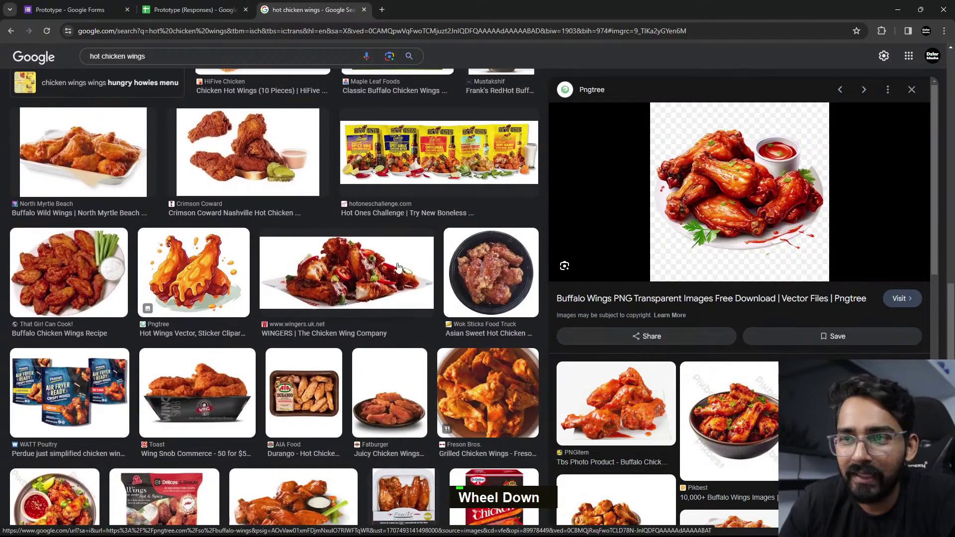
click(360, 274)
right_click(737, 191)
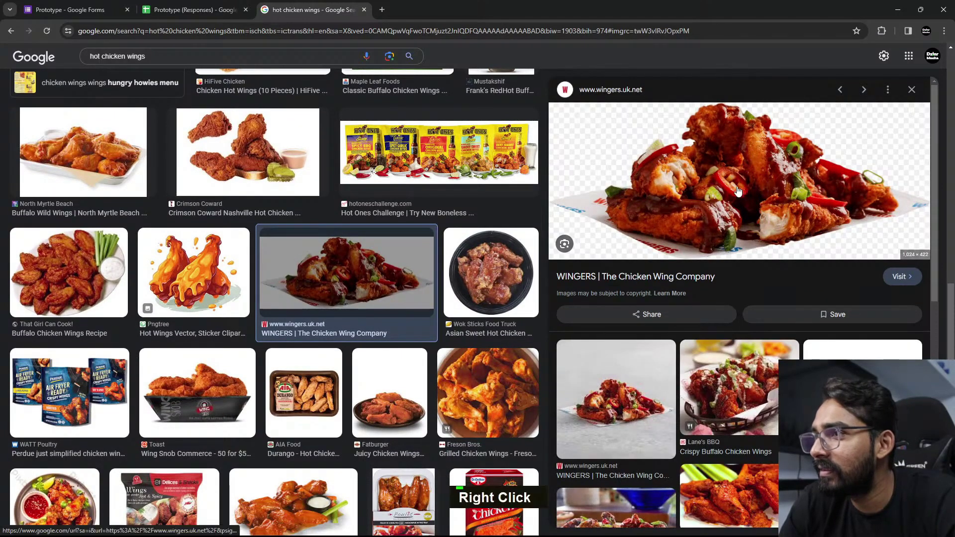
click(782, 351)
key(alt+Tab)
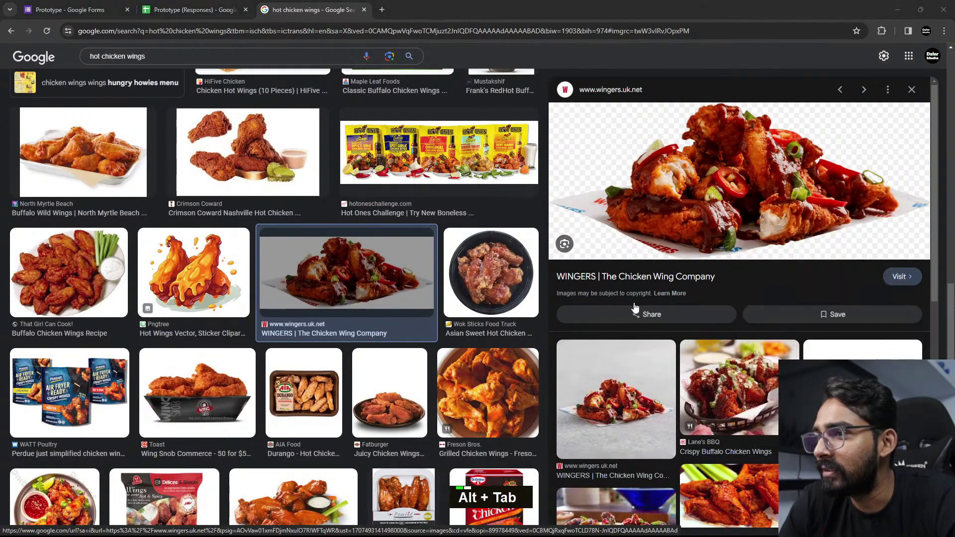
key(alt+Tab)
key(ctrl+v)
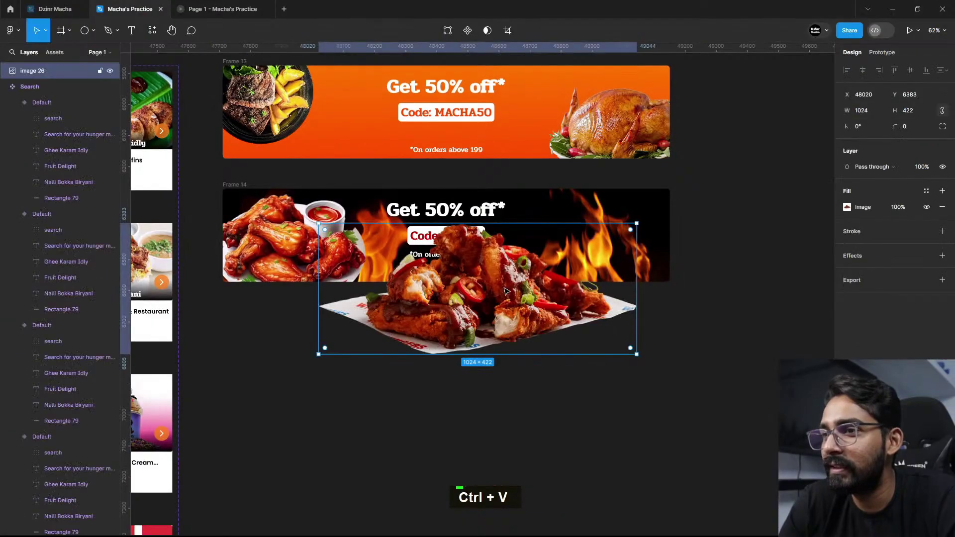
Step: Move the pasted WINGERS image inside the HOT50 banner's frame by cutting it and pasting it into that frame
drag(504, 291, 567, 253)
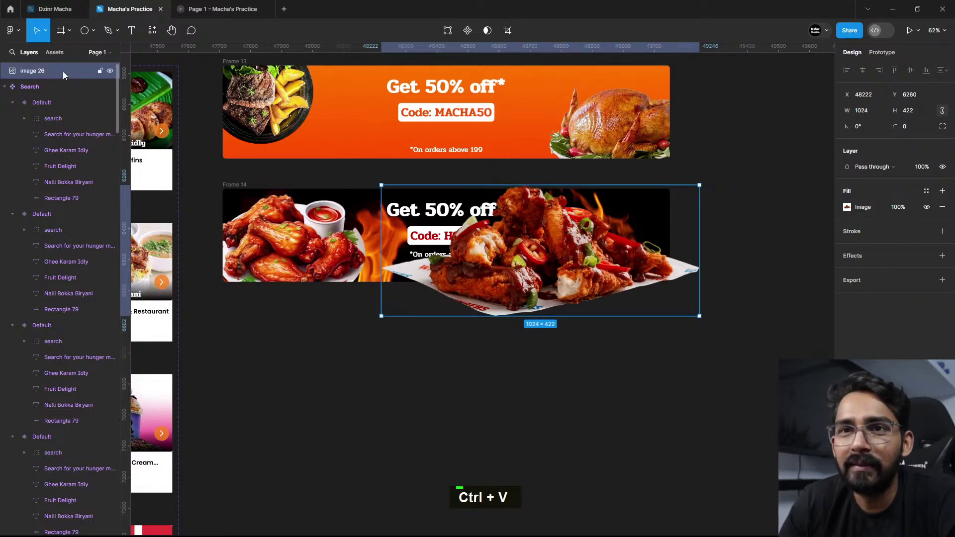
drag(63, 75, 378, 396)
key(ctrl+z)
key(ctrl+x)
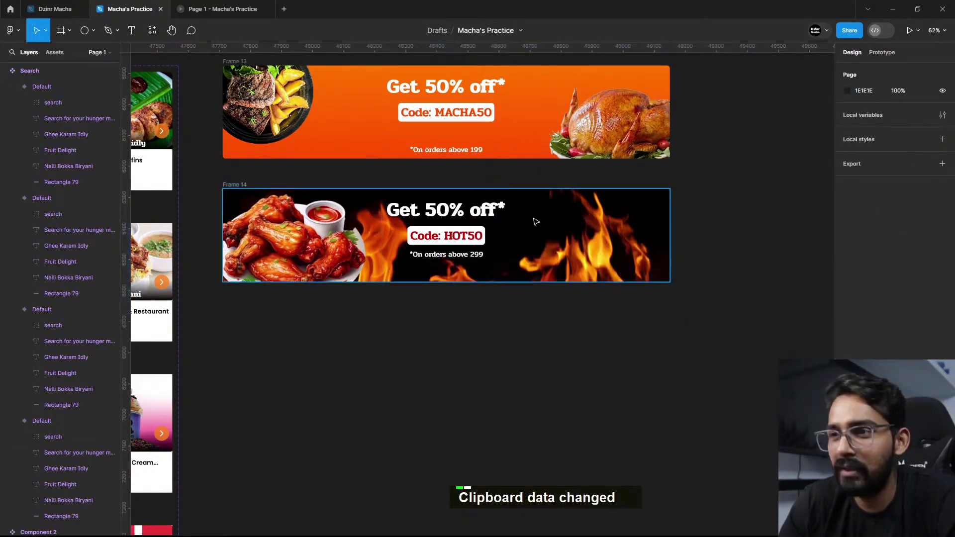
key(ctrl+v)
Step: Shrink the WINGERS image proportionally and place it at the lower right end of the HOT50 banner
scroll(483, 259, up, 5)
shift+click(297, 163)
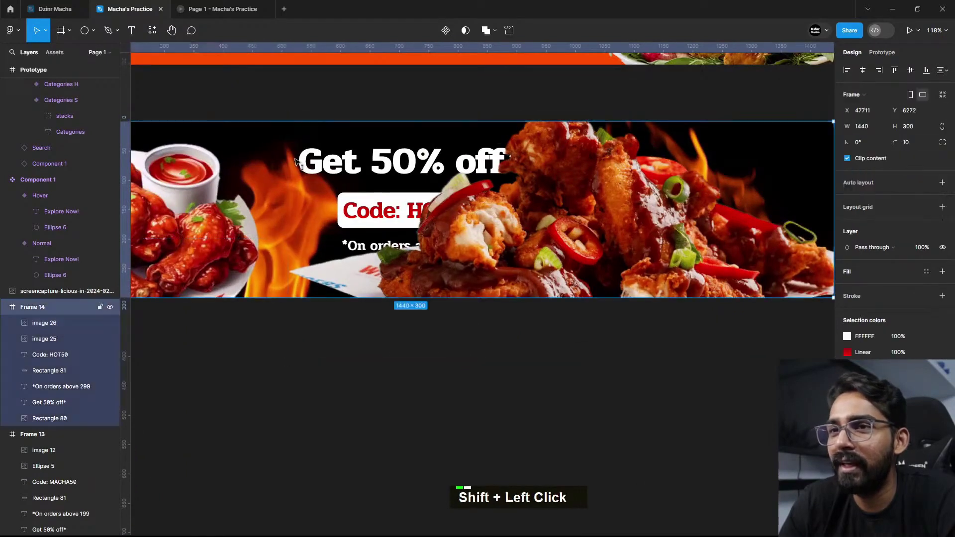
drag(297, 163, 528, 202)
key(ctrl+z)
scroll(669, 238, down, 6)
drag(692, 237, 696, 250)
click(667, 373)
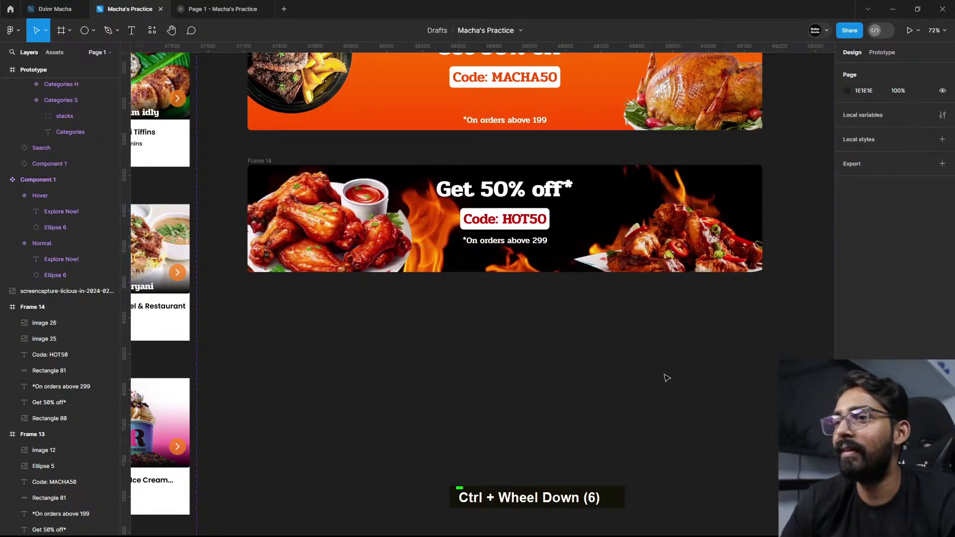
Step: Set the blend mode of the flame image fill on the HOT50 banner's background rectangle to Lighten
scroll(664, 375, down, 5)
scroll(557, 352, up, 3)
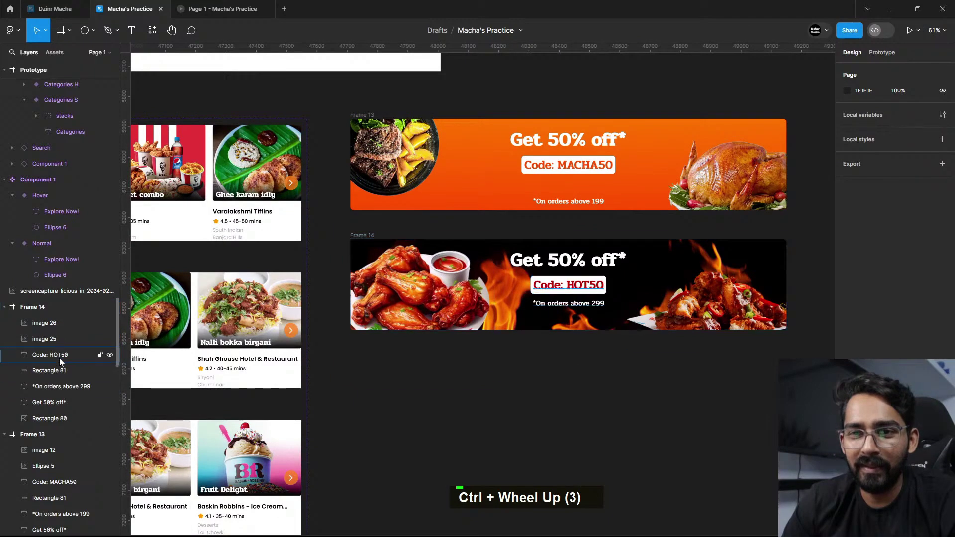
click(529, 295)
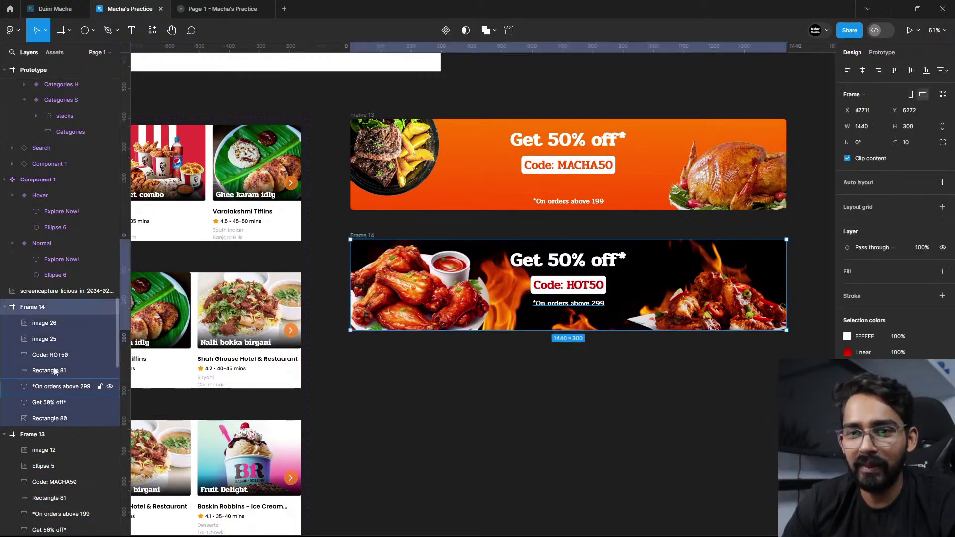
click(55, 417)
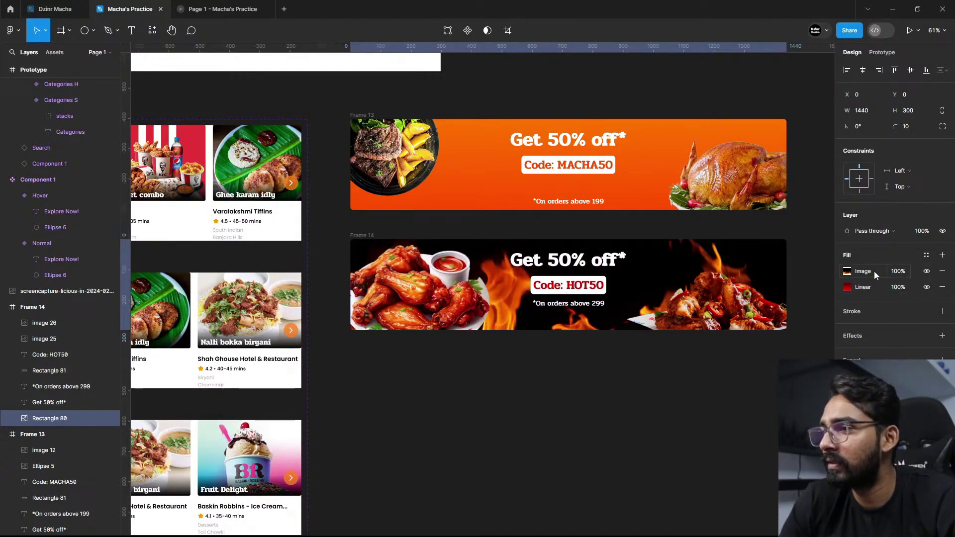
click(848, 271)
click(826, 293)
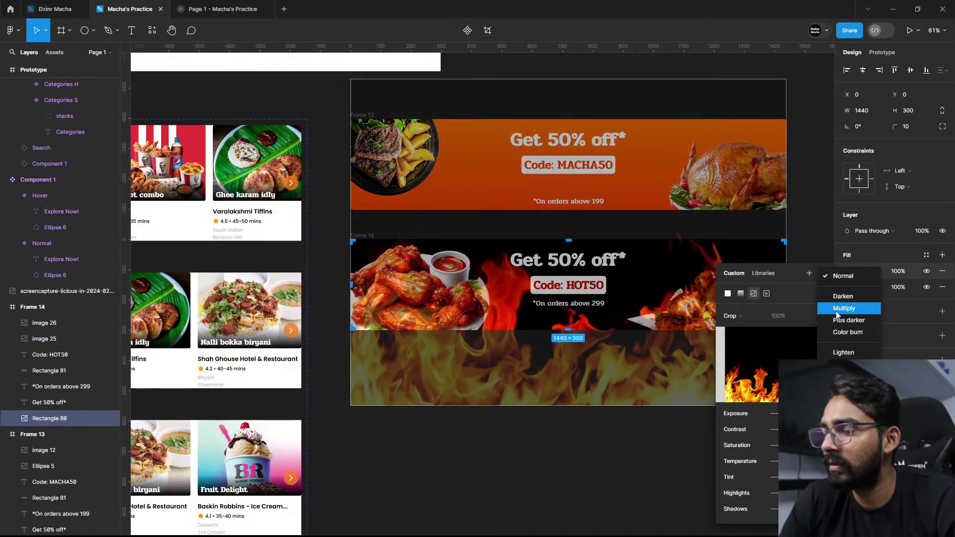
click(843, 352)
scroll(585, 407, down, 3)
click(458, 323)
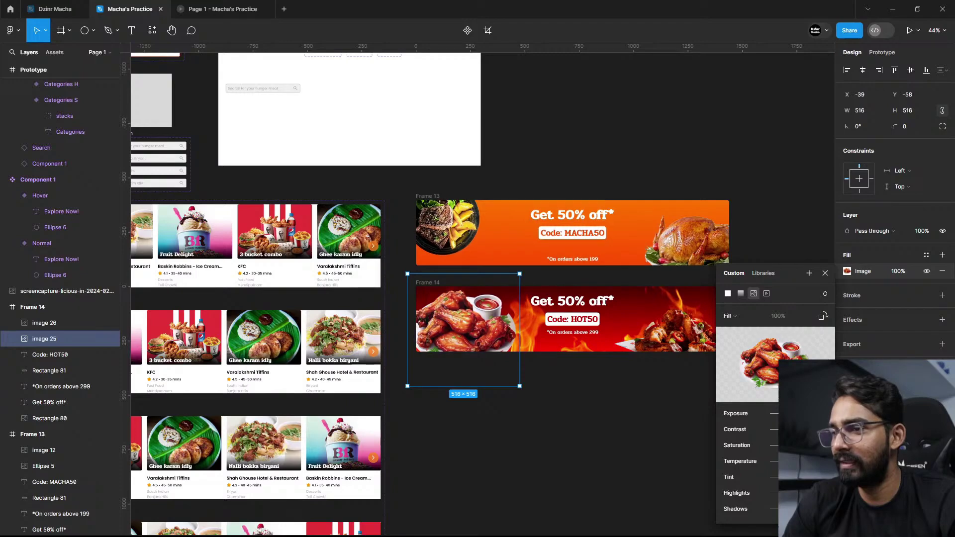
scroll(326, 249, up, 4)
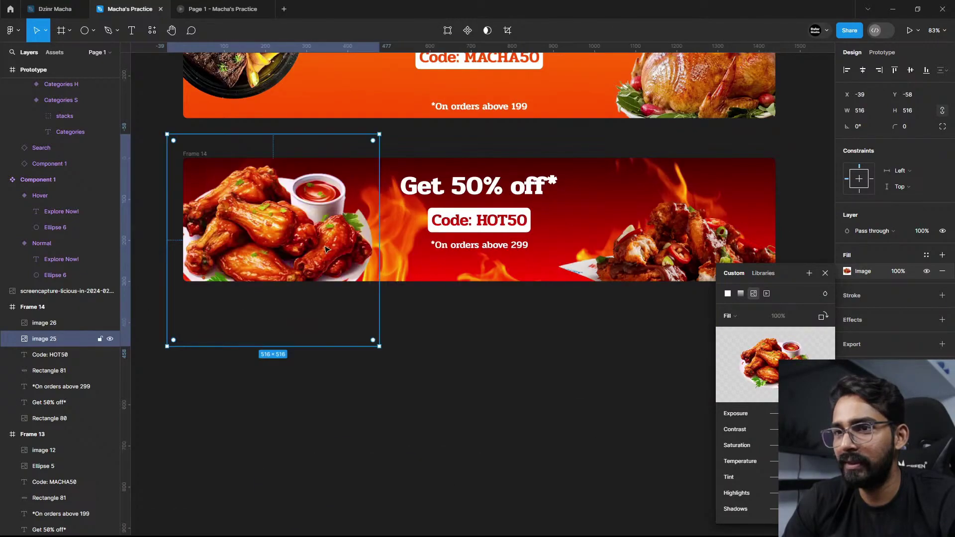
key(shift)
key(shift+Down)
key(shift+Down)
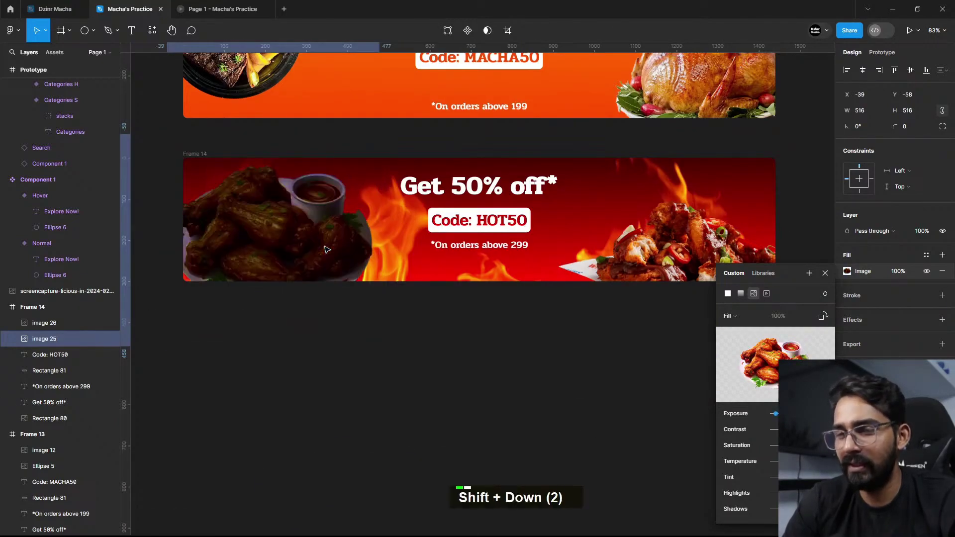
key(shift+Up)
key(shift+Up)
key(shift+Up)
key(Down)
key(Down)
key(Down)
key(Down)
key(Down)
key(Down)
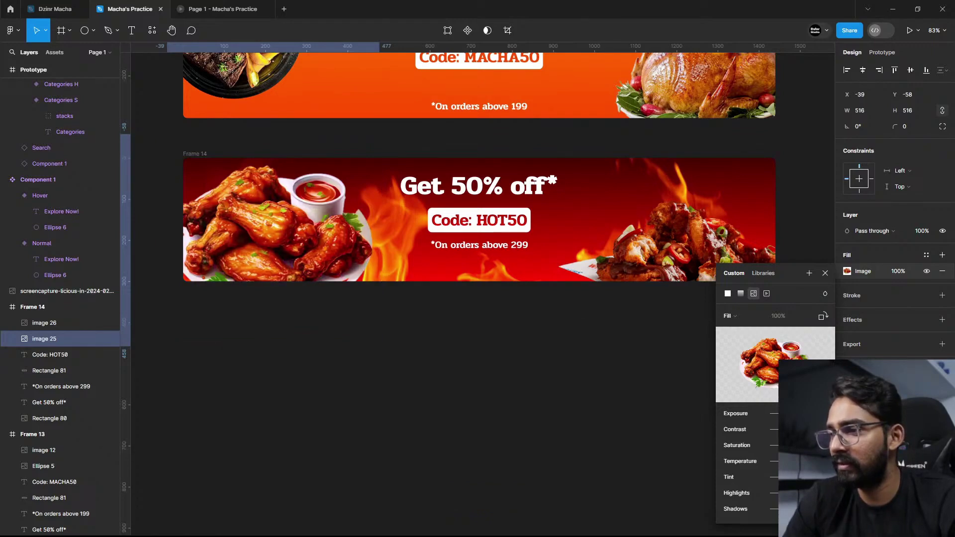
double_click(518, 422)
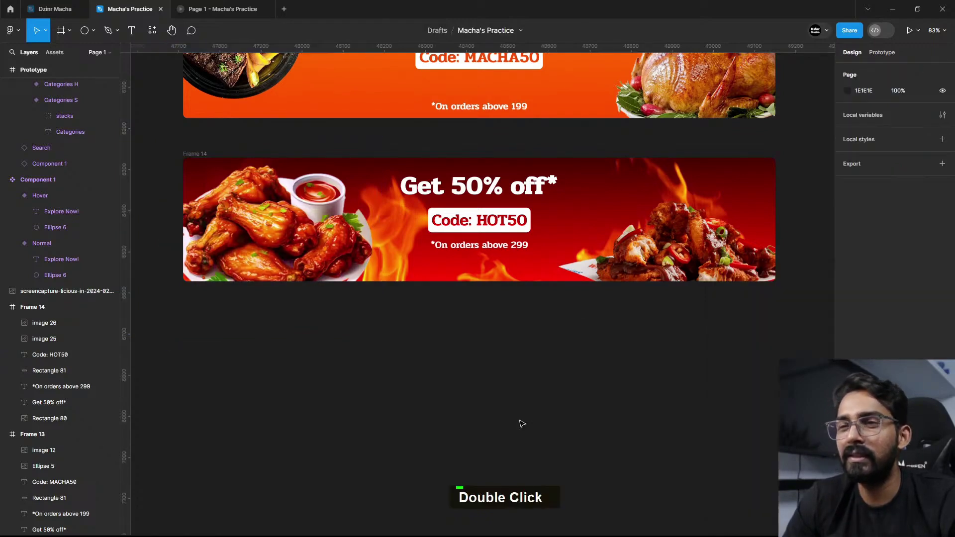
Step: Move the wings image at the left end of the HOT50 banner down by 40 px
click(317, 239)
key(shift+Down)
key(shift+Down)
key(shift+Down)
key(shift+Down)
key(shift+Down)
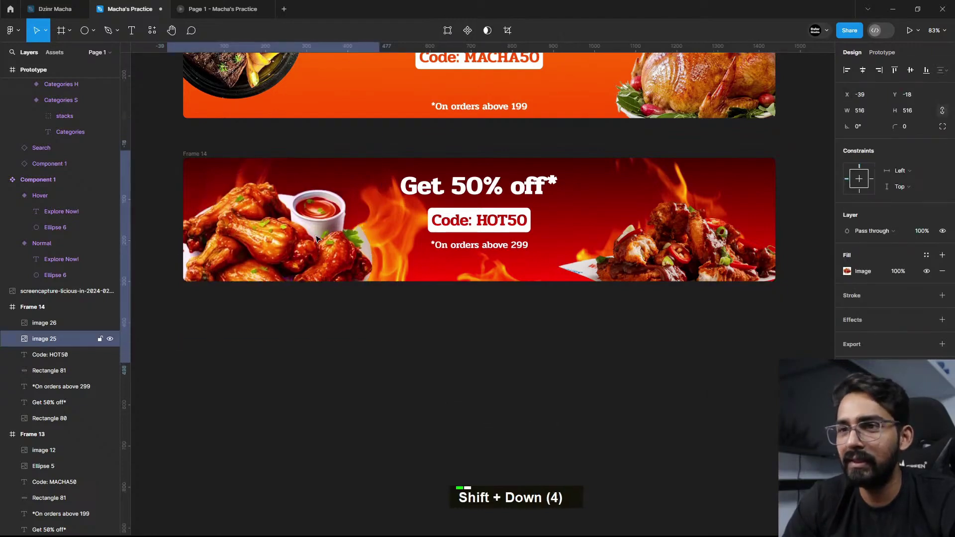
key(shift+Up)
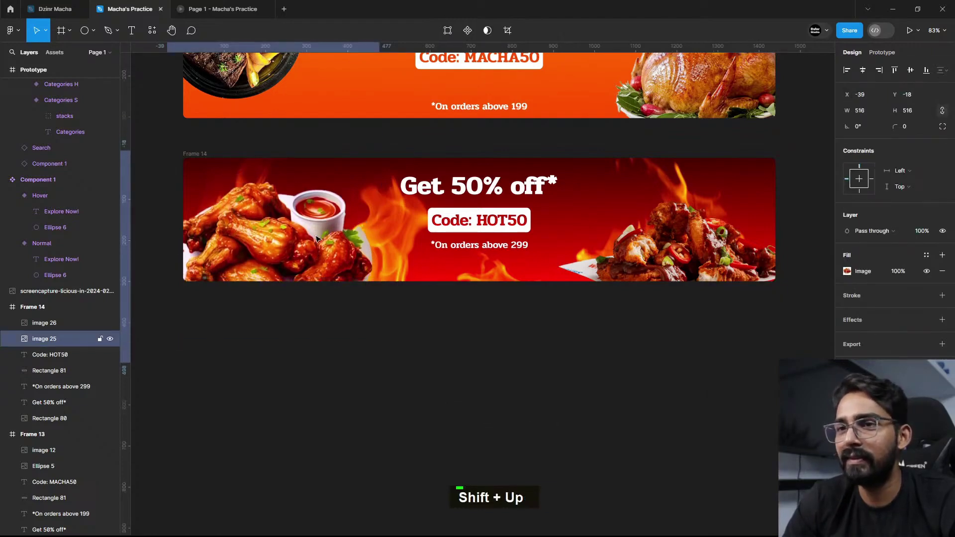
double_click(538, 365)
Step: Examine the promotional banner on the homepage design in comparison with the two standalone banners
ctrl+scroll(537, 366, down, 5)
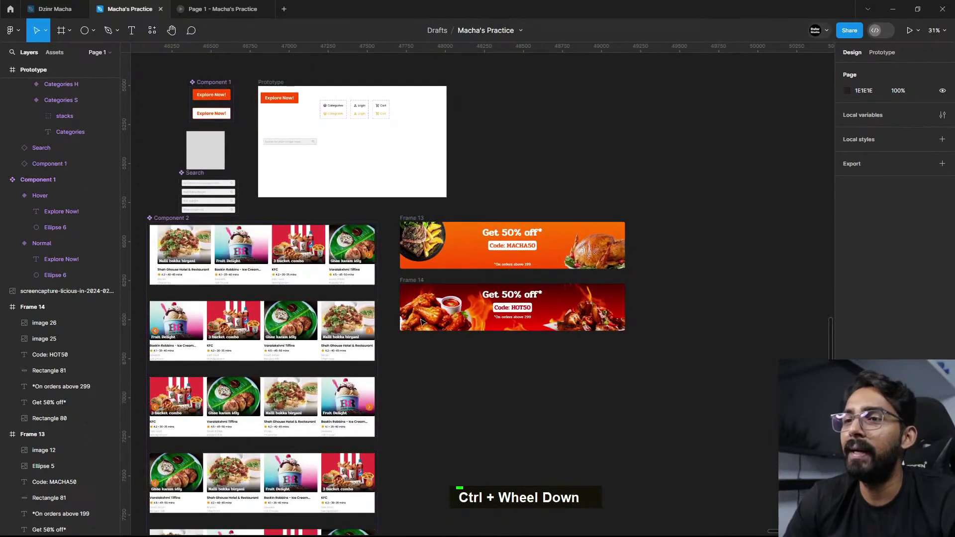
drag(393, 214, 663, 368)
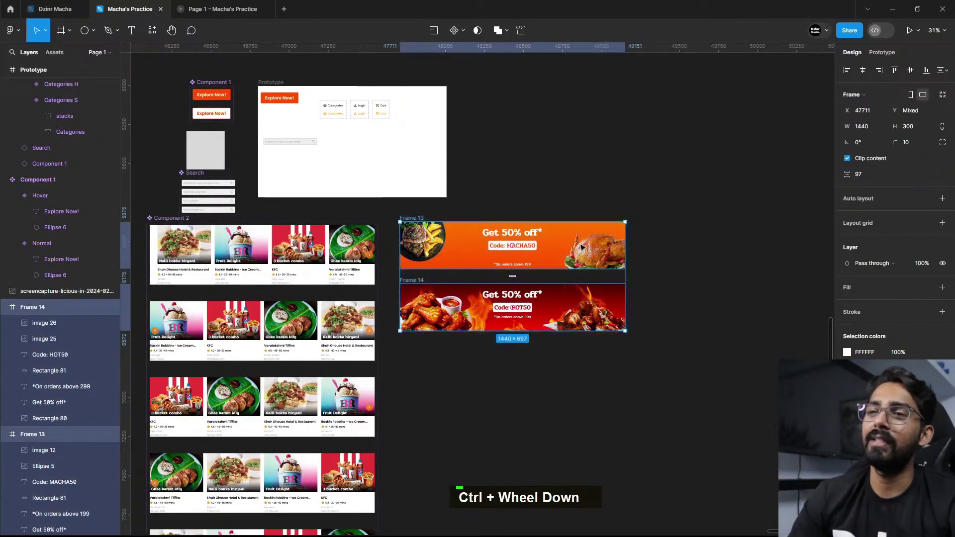
ctrl+scroll(526, 199, down, 3)
scroll(541, 238, left, 5)
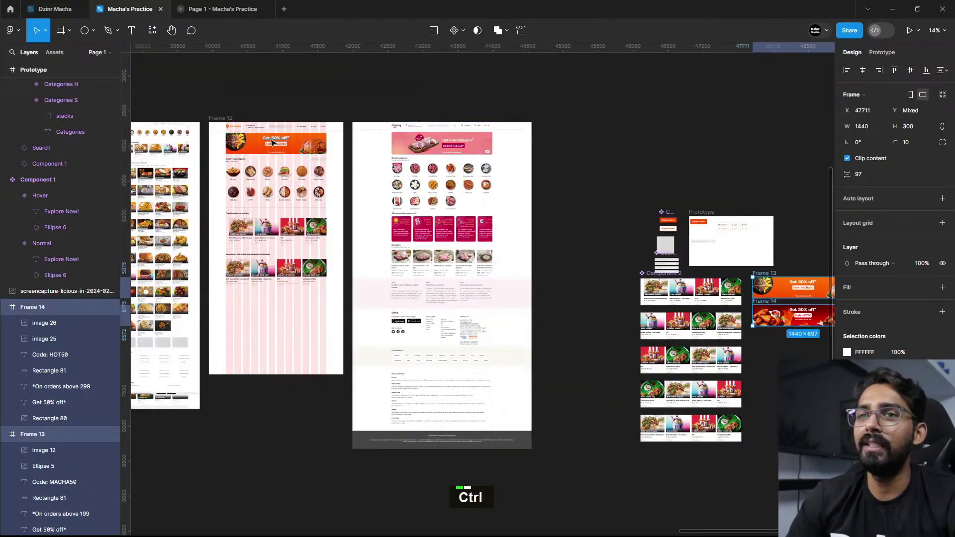
ctrl+scroll(288, 148, up, 6)
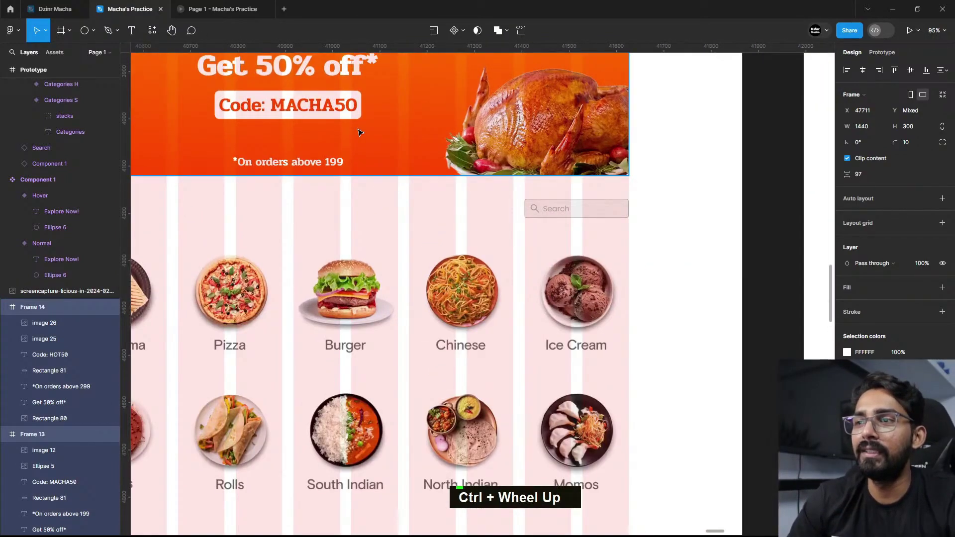
ctrl+scroll(365, 133, down, 4)
scroll(405, 134, up, 1)
ctrl+scroll(404, 134, down, 4)
scroll(293, 207, right, 5)
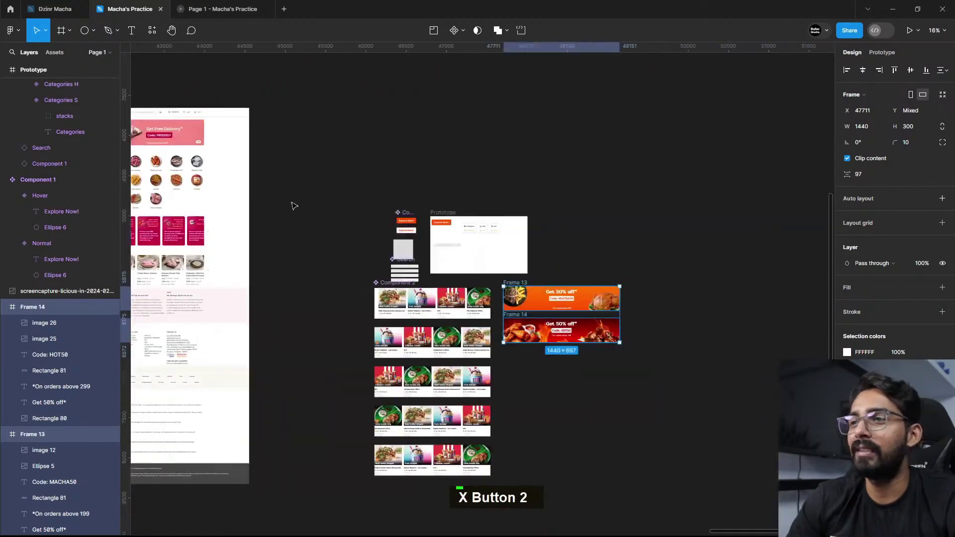
ctrl+scroll(521, 287, up, 3)
scroll(647, 269, right, 3)
scroll(587, 213, down, 3)
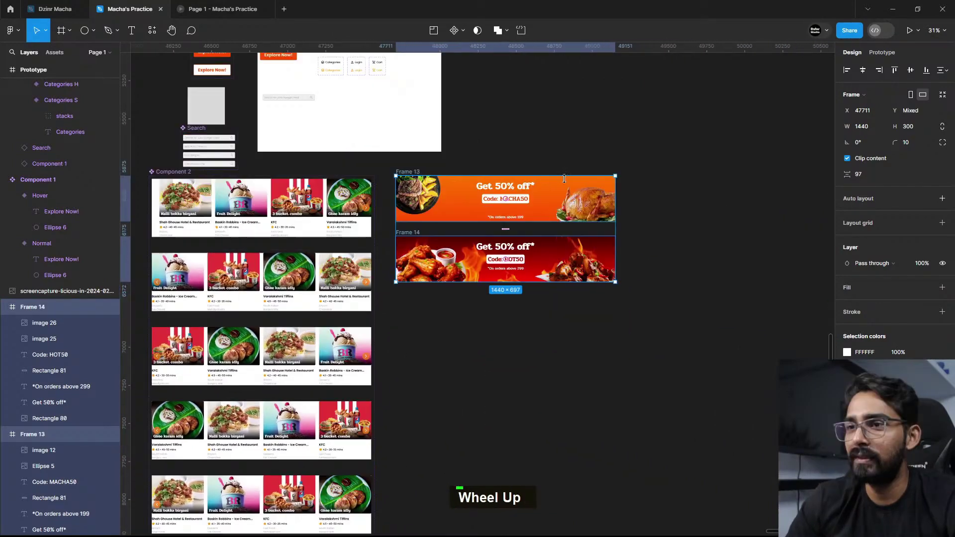
Step: Combine the MACHA50 and HOT50 banner frames into one component set
click(424, 167)
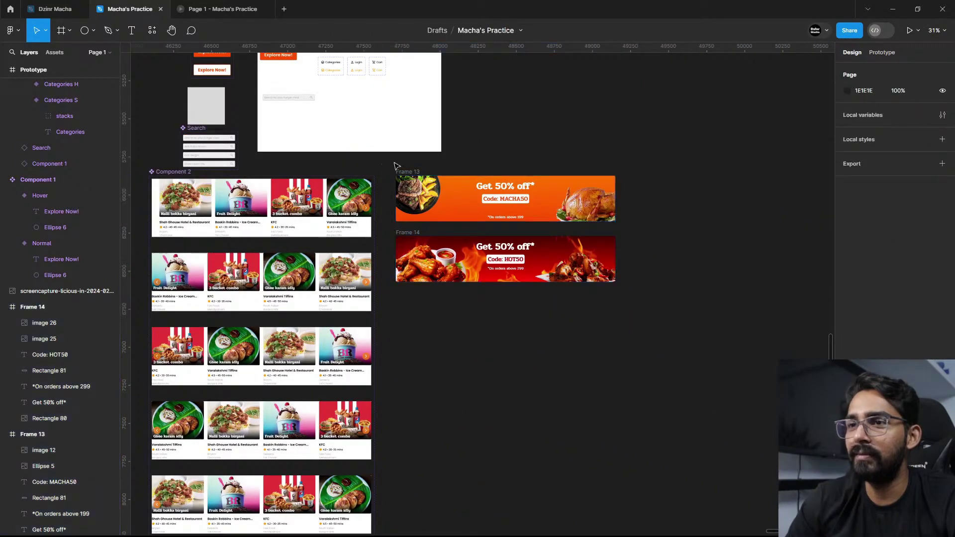
drag(397, 166, 682, 371)
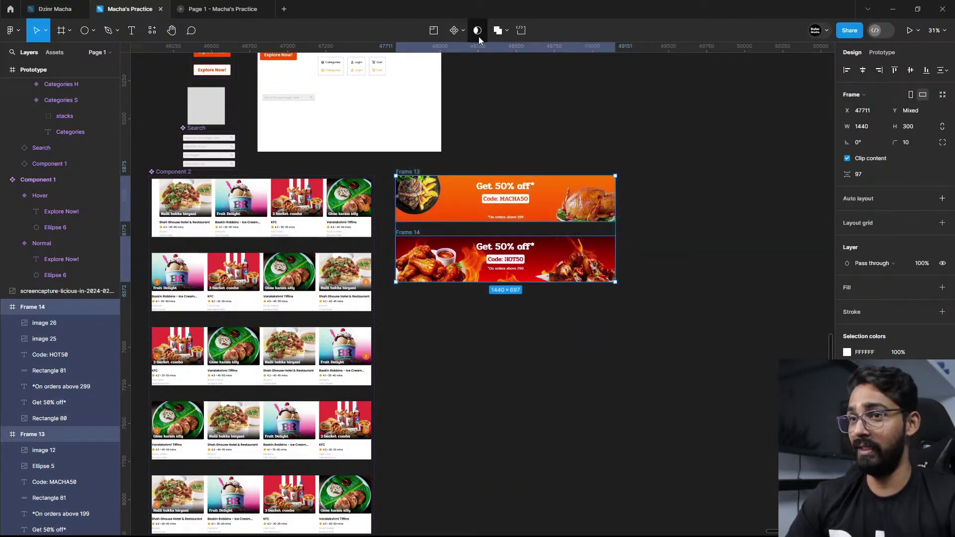
click(463, 30)
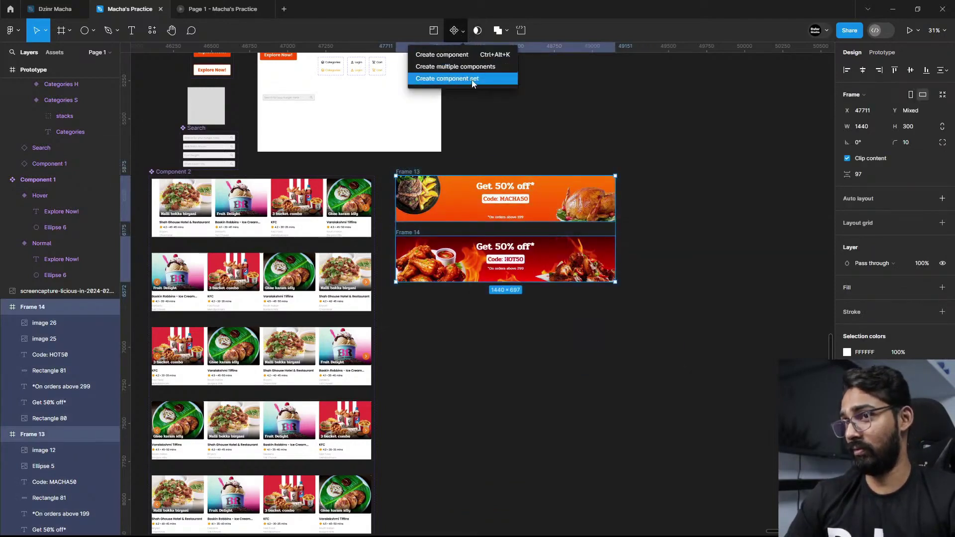
click(473, 78)
Step: Add an After delay interaction of 1500 ms to the MACHA50 banner variant
ctrl+scroll(518, 279, up, 3)
scroll(663, 172, up, 2)
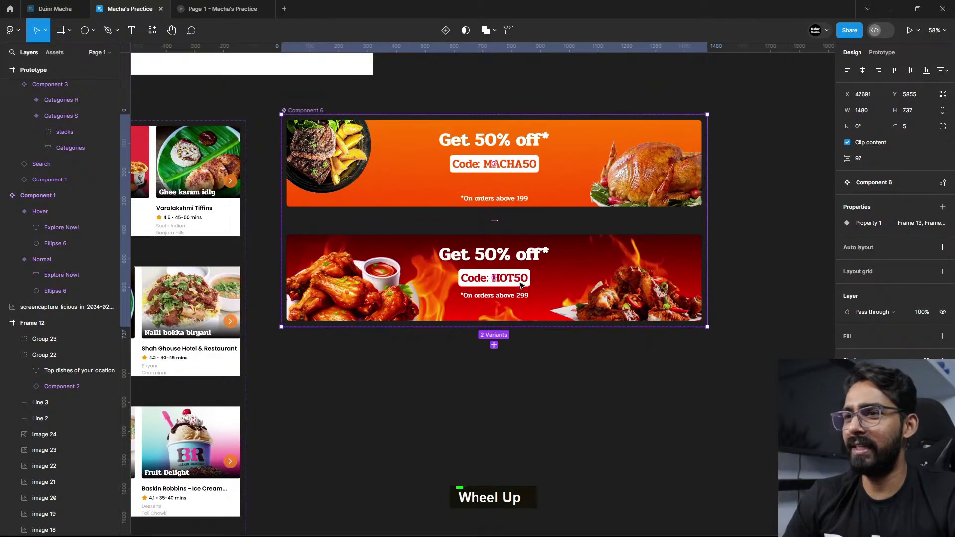
click(662, 172)
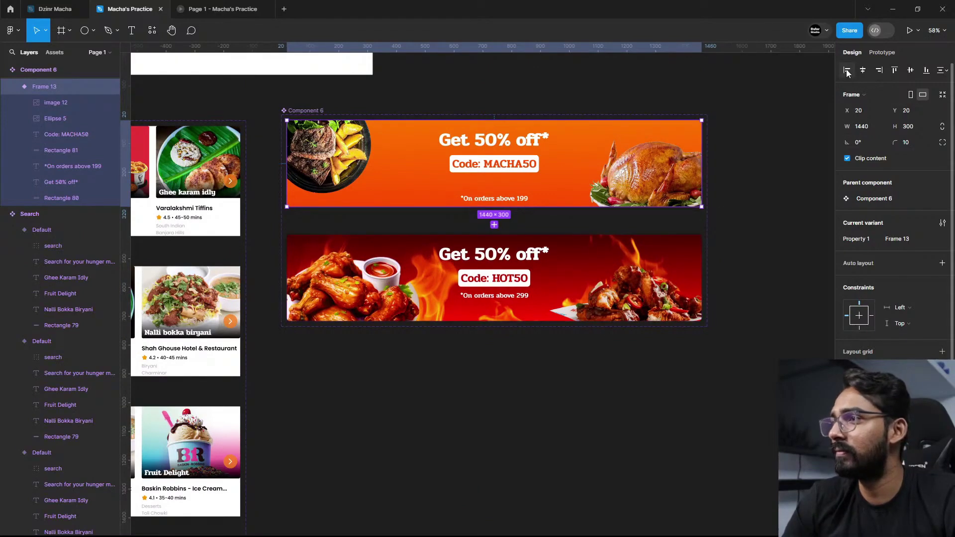
click(874, 52)
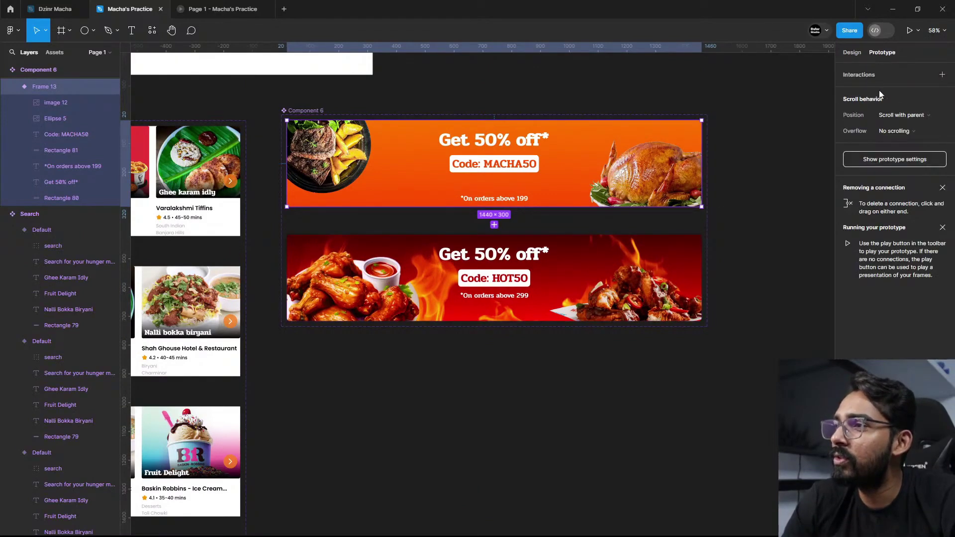
click(942, 76)
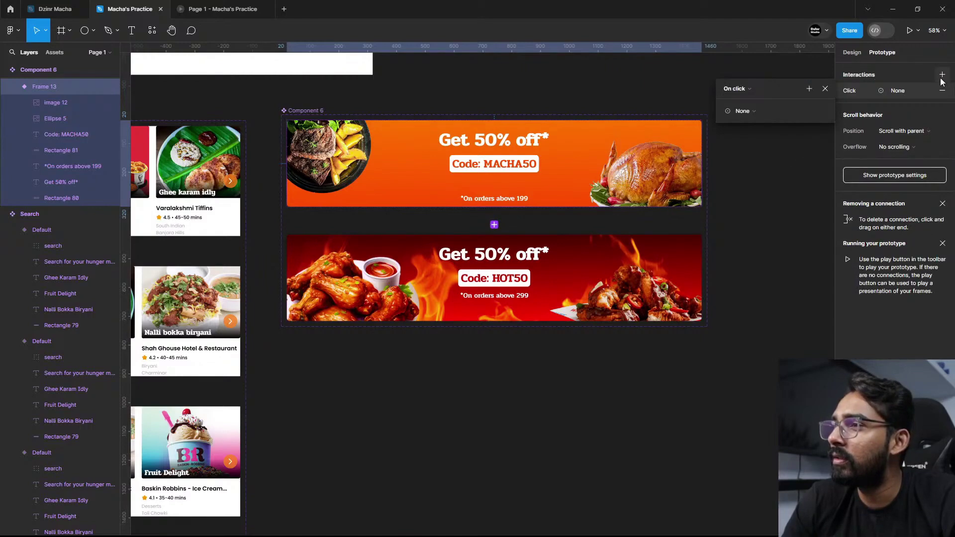
click(748, 88)
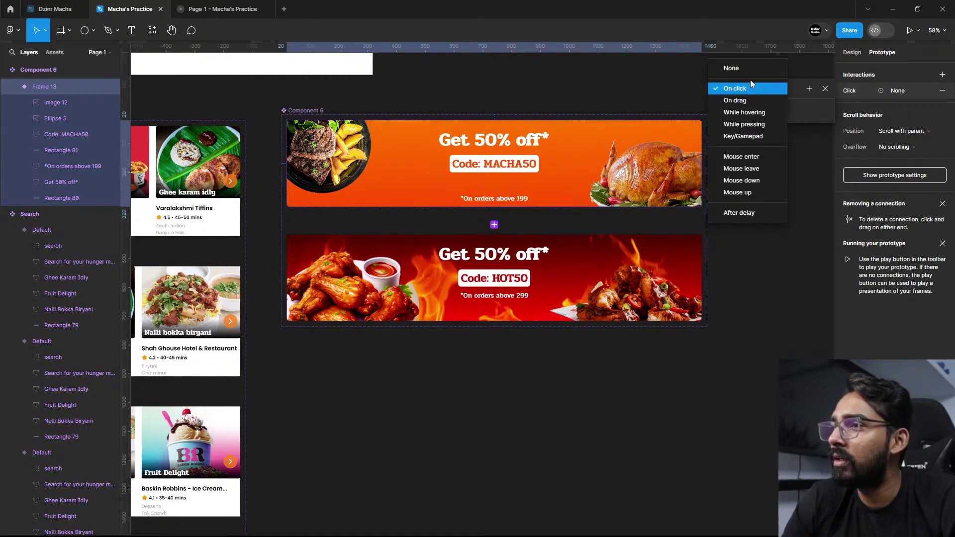
click(742, 213)
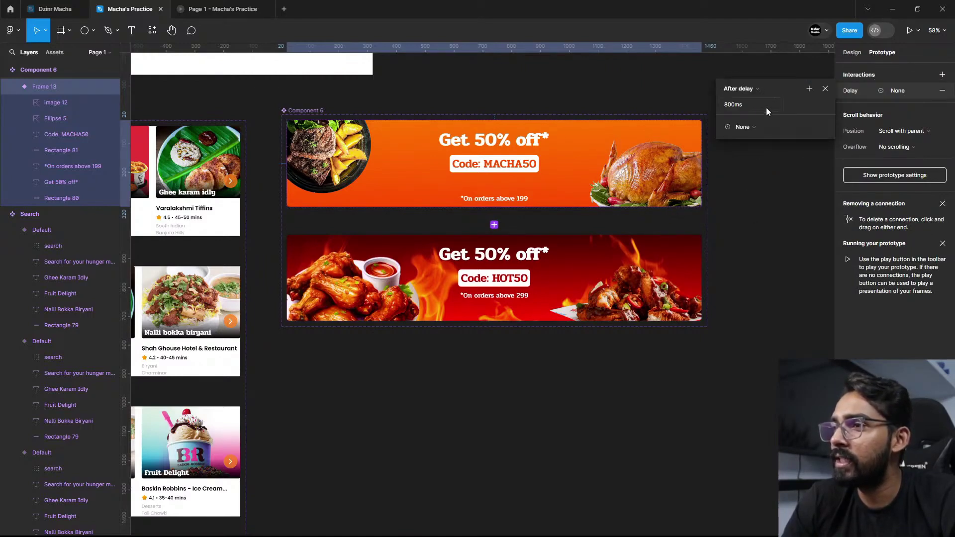
text(1500)
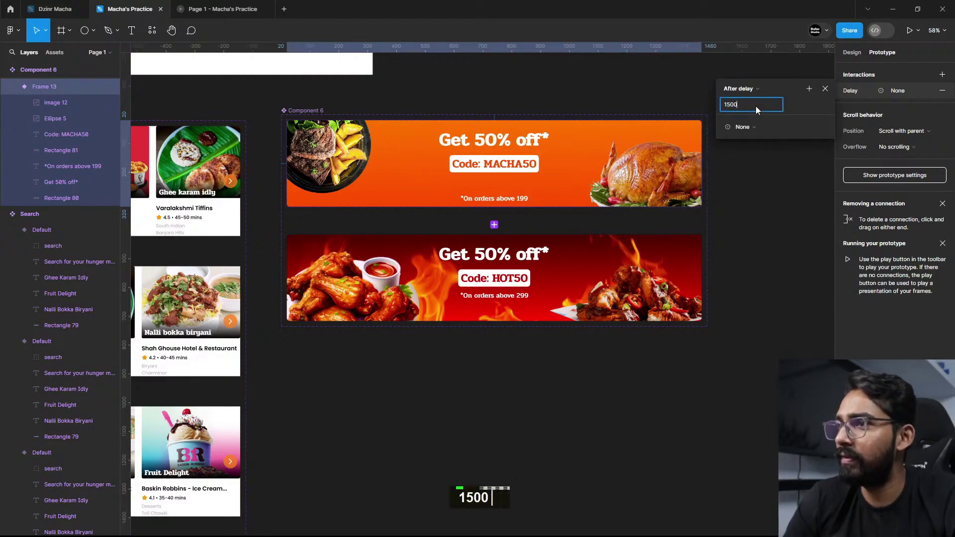
Step: Try the Navigate to action for the MACHA50 variant's interaction, and remove the interaction
click(751, 130)
click(750, 130)
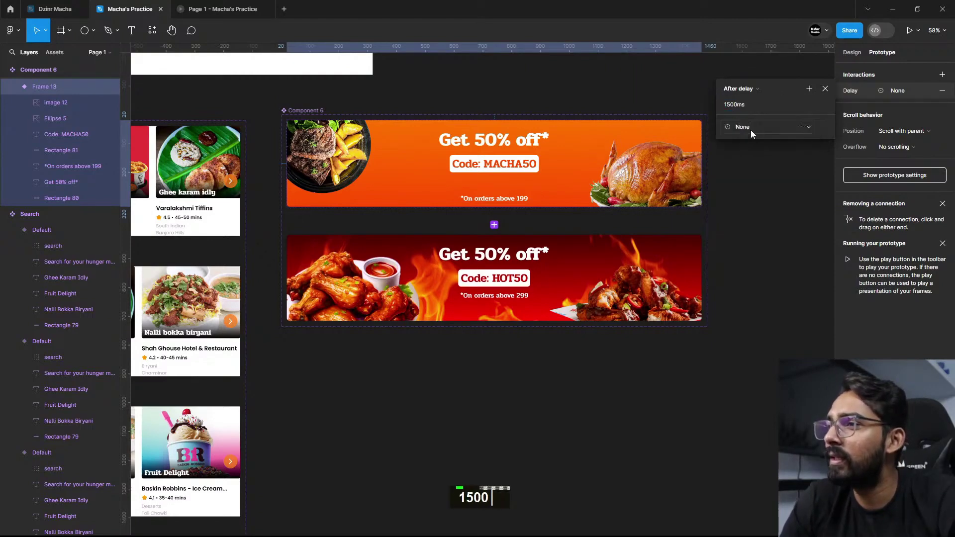
click(750, 130)
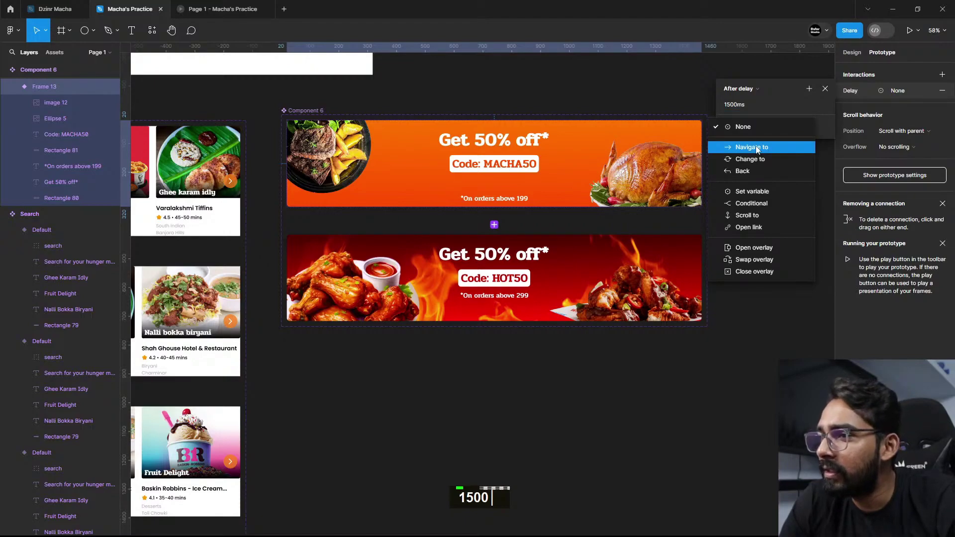
click(758, 149)
click(756, 134)
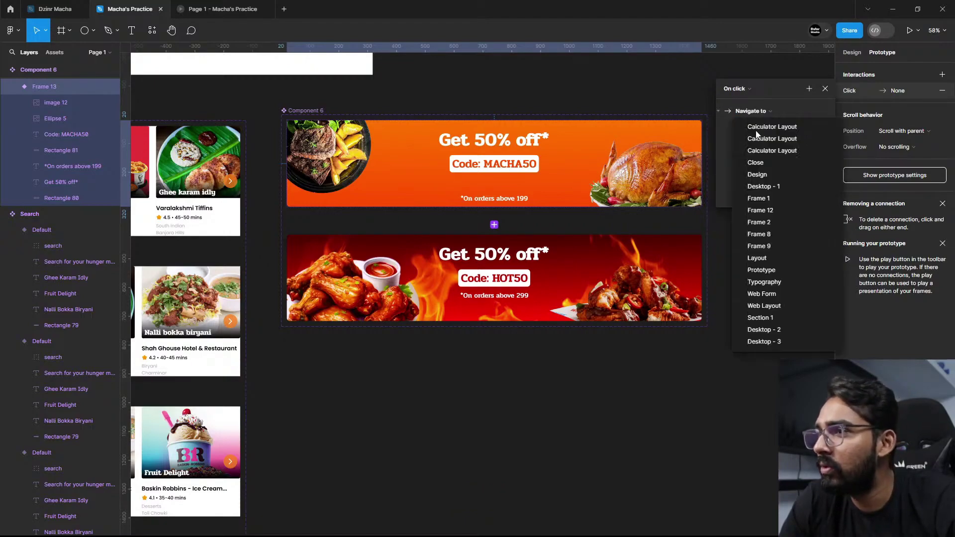
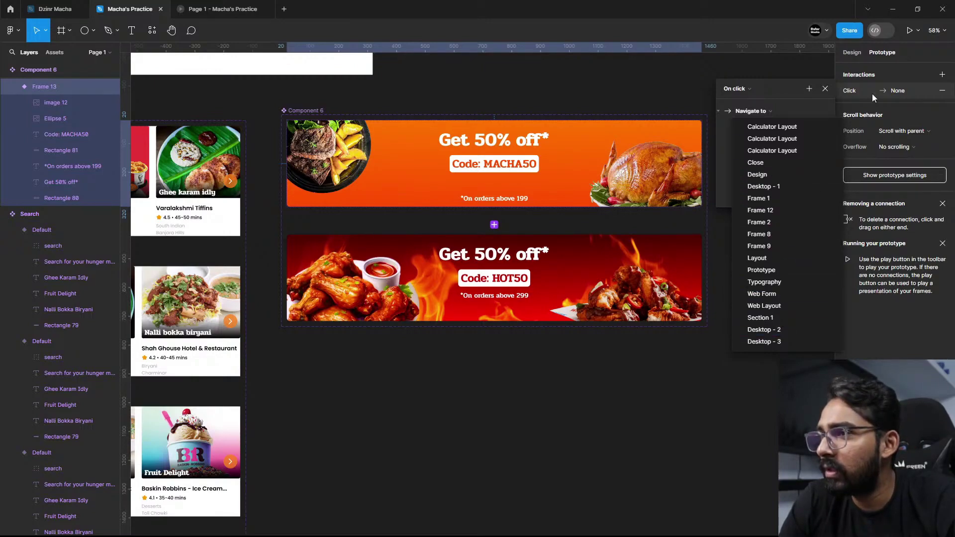
click(943, 91)
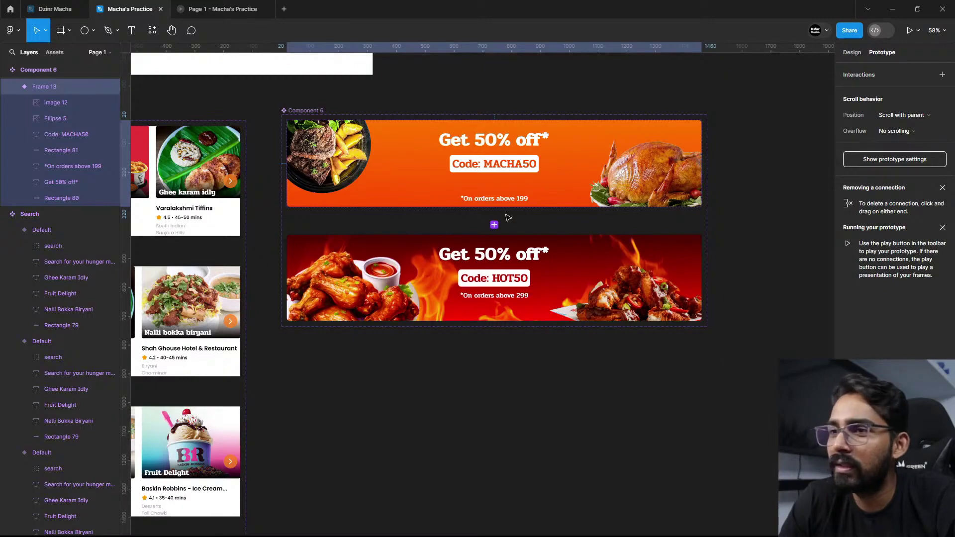
Step: Connect the MACHA50 variant to the HOT50 variant with a Change to interaction triggered after a 1500 ms delay, keeping Smart animate
click(588, 201)
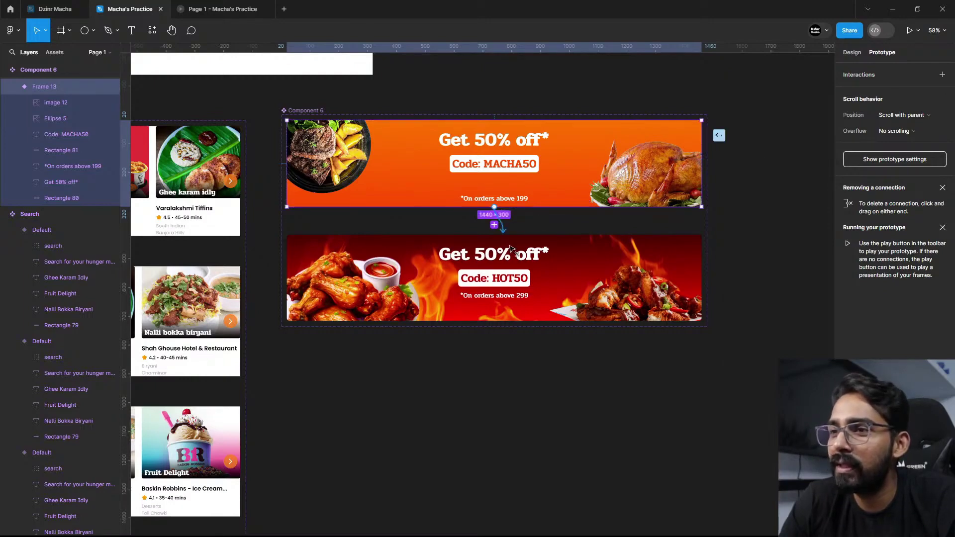
drag(511, 248, 513, 253)
click(457, 260)
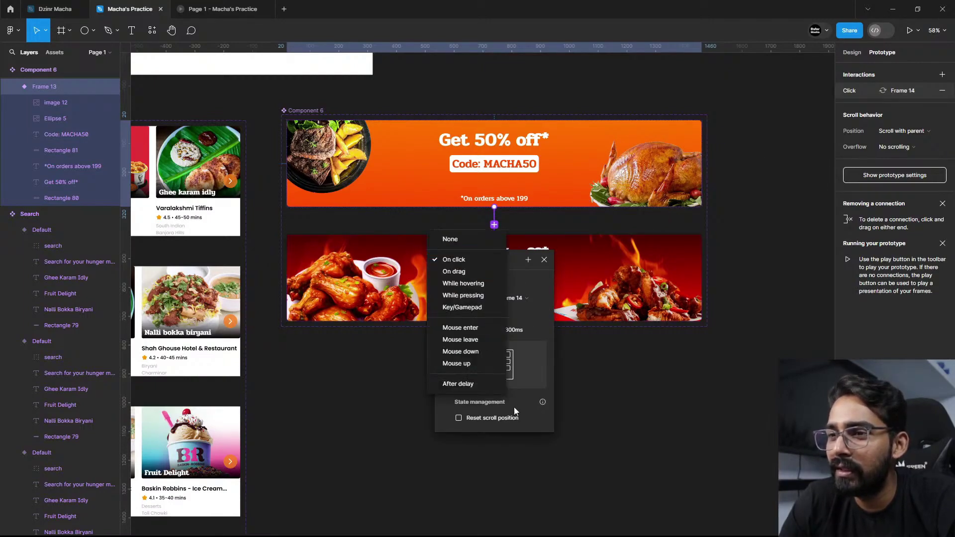
click(458, 385)
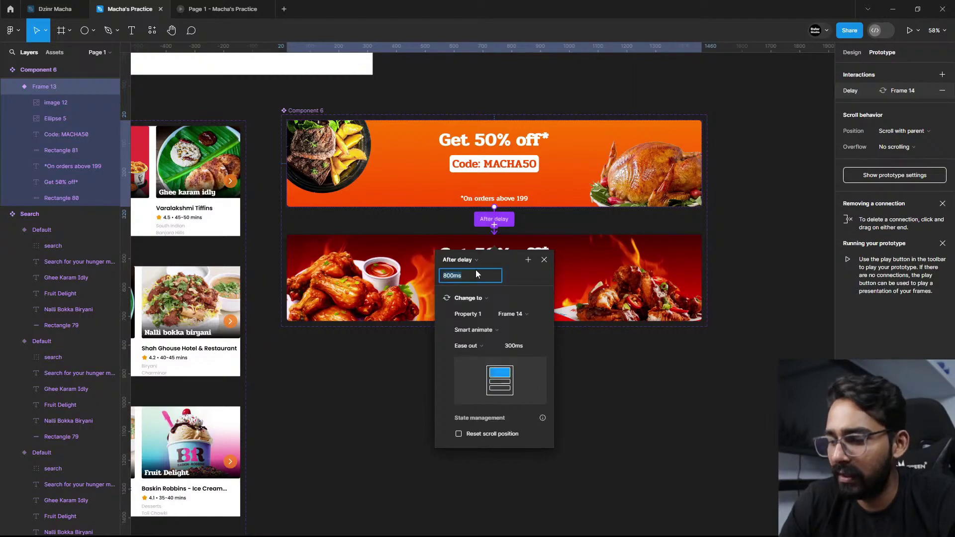
text(1500)
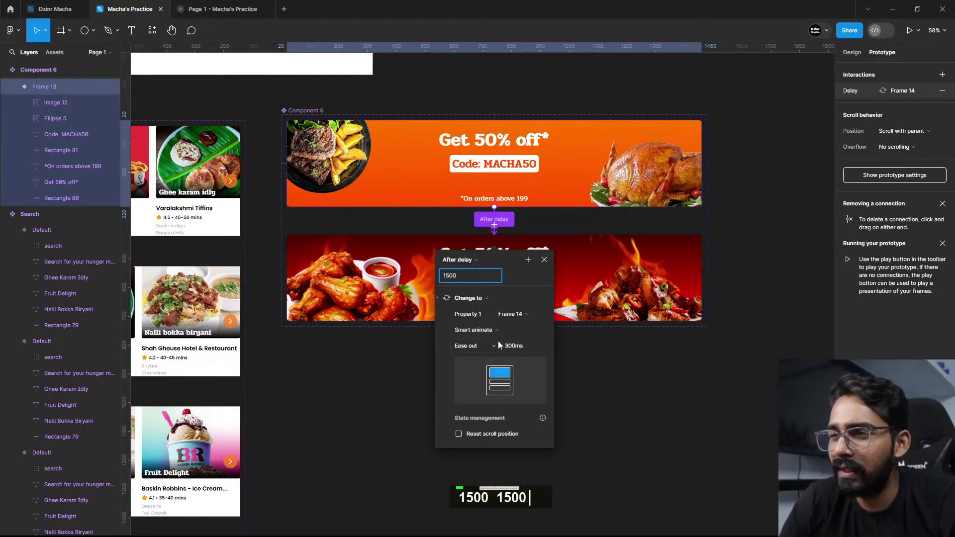
click(498, 330)
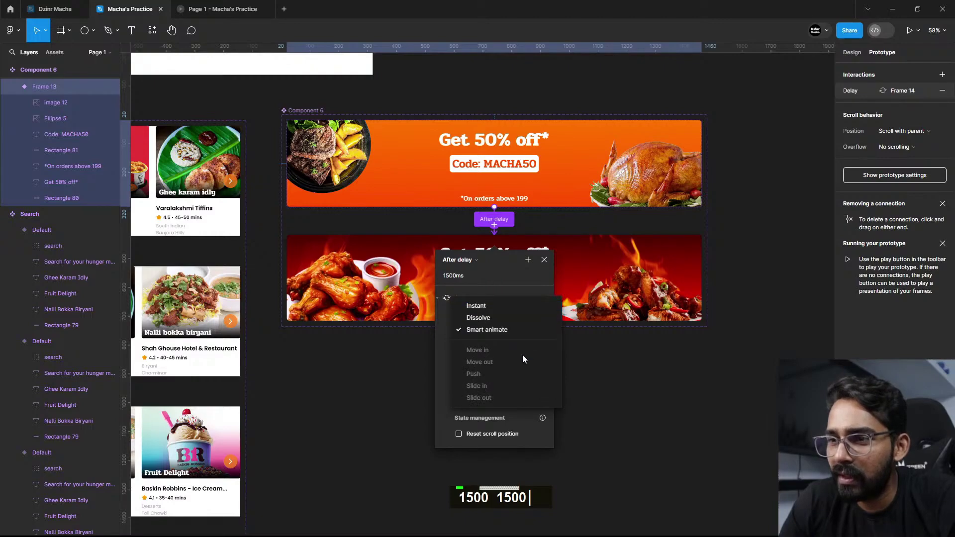
click(571, 358)
ctrl+scroll(492, 326, up, 3)
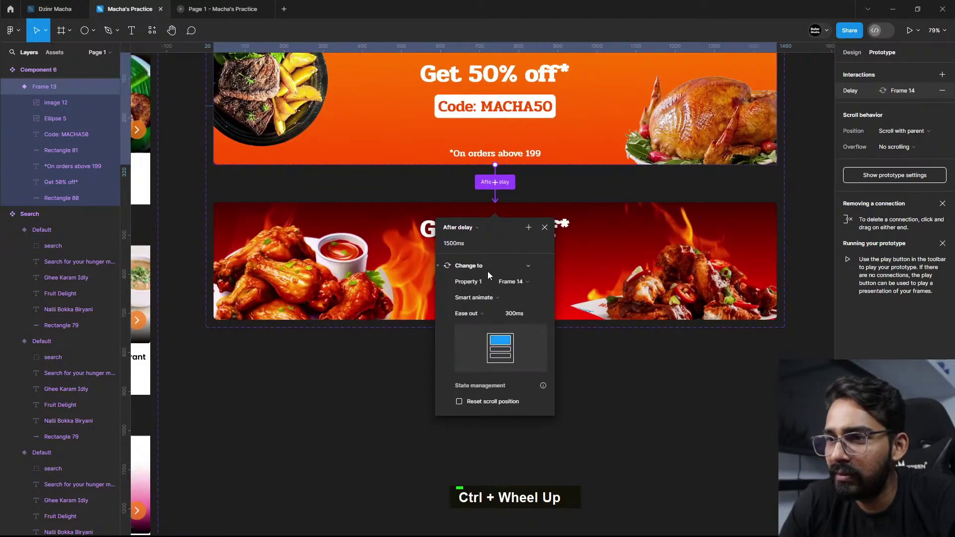
double_click(470, 315)
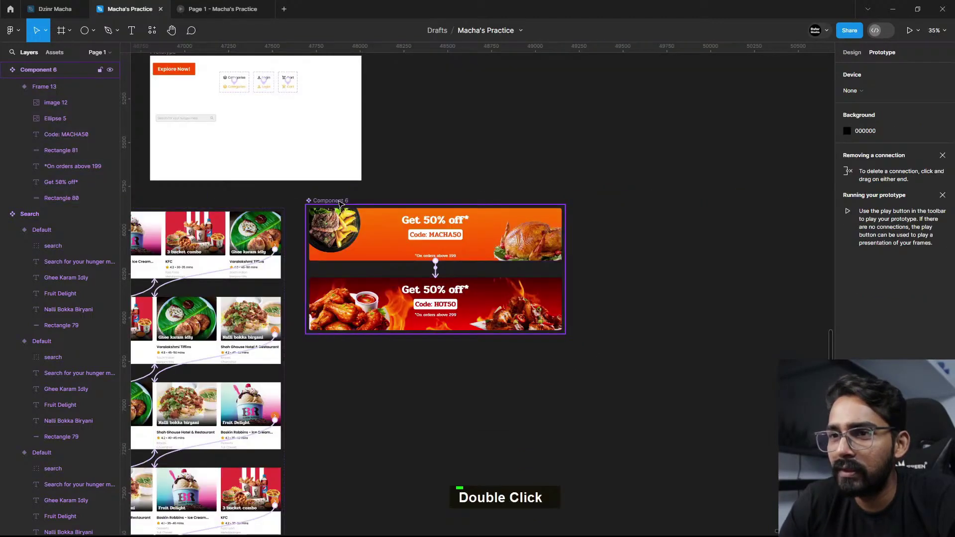
drag(470, 315, 723, 243)
Step: Undo the banner interactions and the component set creation, back to two separate banner frames
key(ctrl+z)
key(ctrl+z)
key(ctrl+z)
key(ctrl+z)
key(ctrl+z)
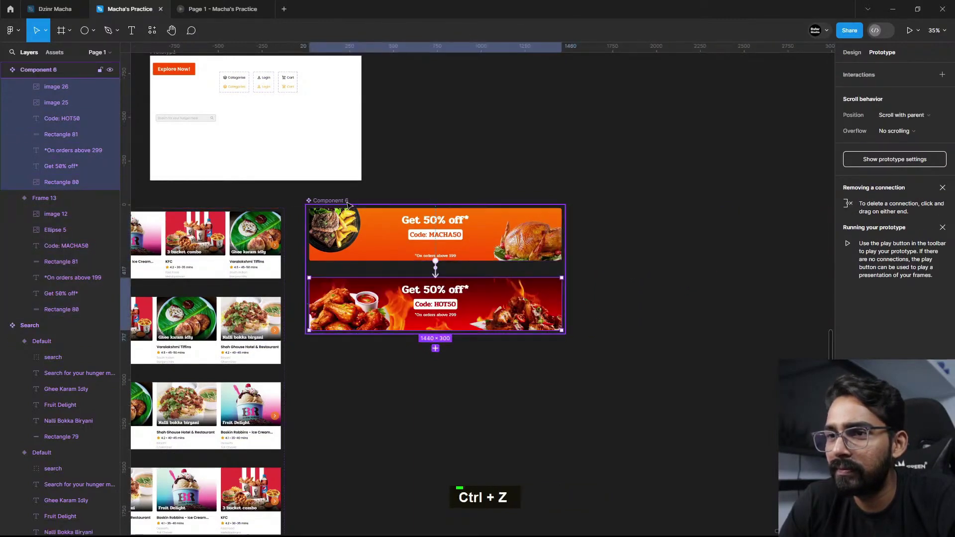
key(ctrl+z)
key(ctrl+z)
key(ctrl+z)
key(ctrl+z)
key(ctrl+z)
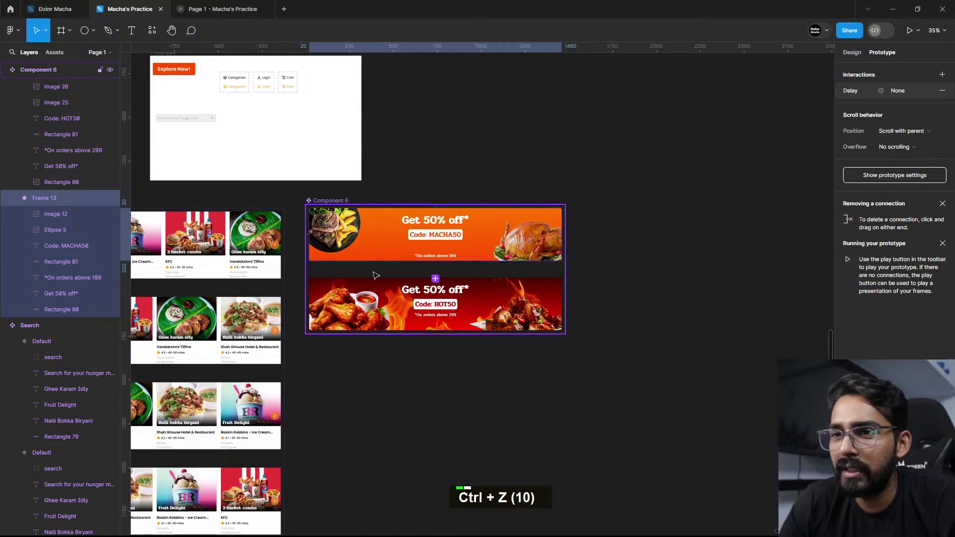
key(ctrl+z)
key(ctrl+z)
key(ctrl+z)
key(ctrl+z)
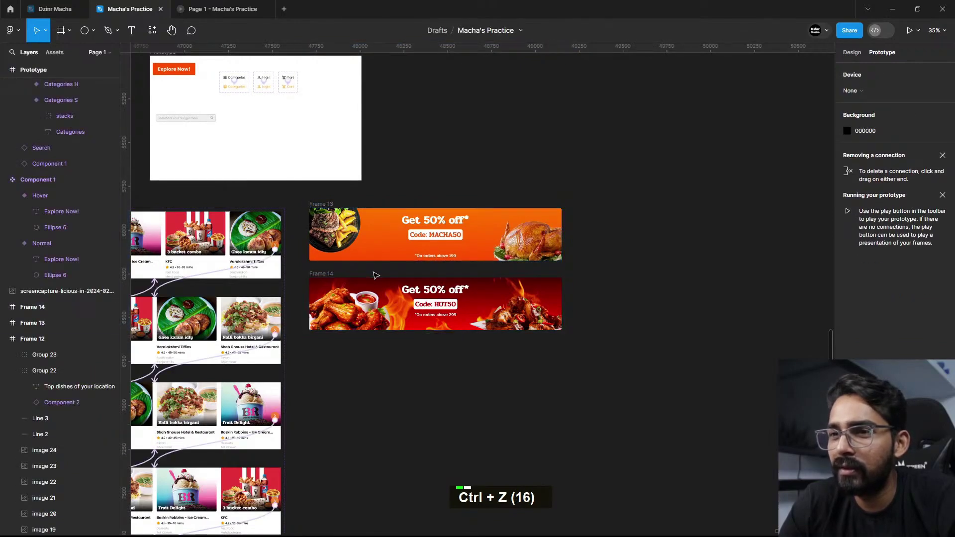
Step: Cut the HOT50 banner frame and paste it beside the MACHA50 banner frame
click(324, 275)
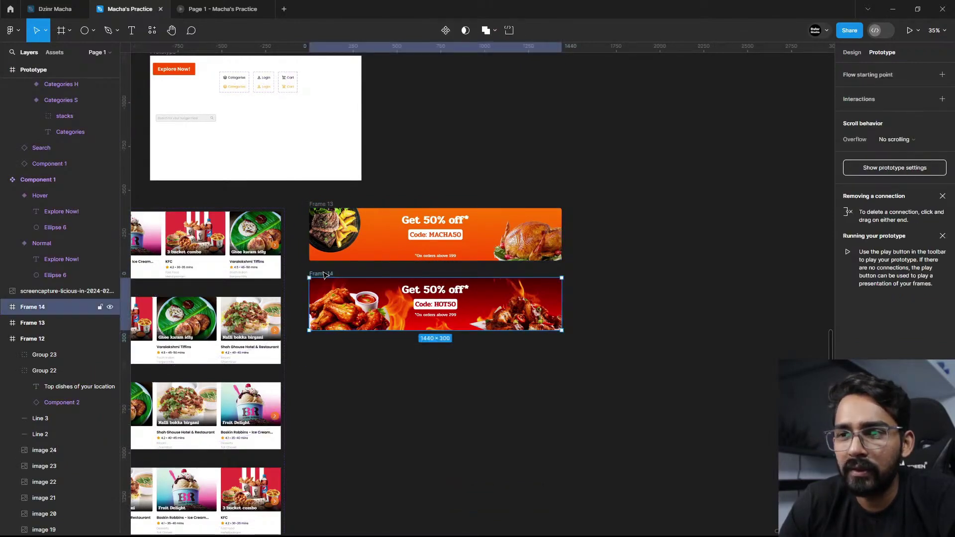
key(ctrl+x)
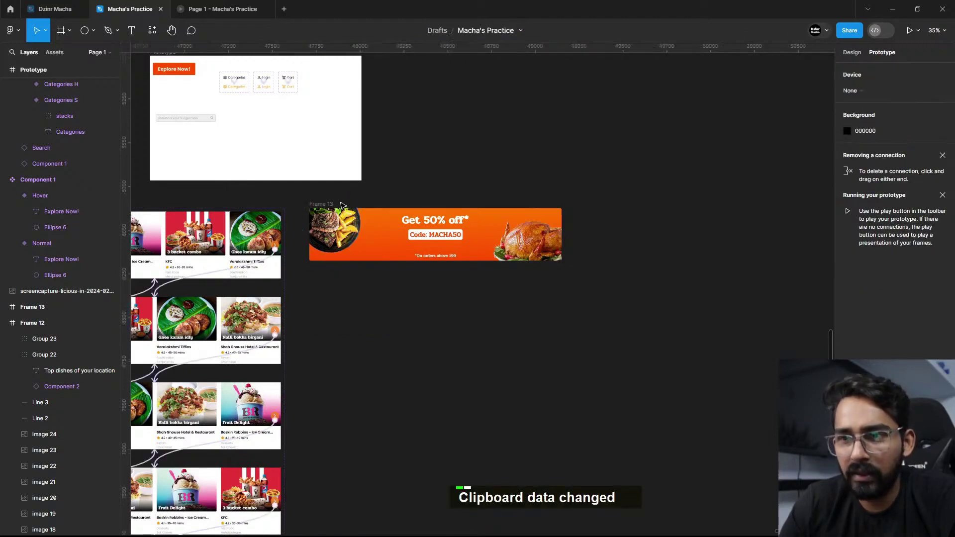
click(329, 211)
key(ctrl+v)
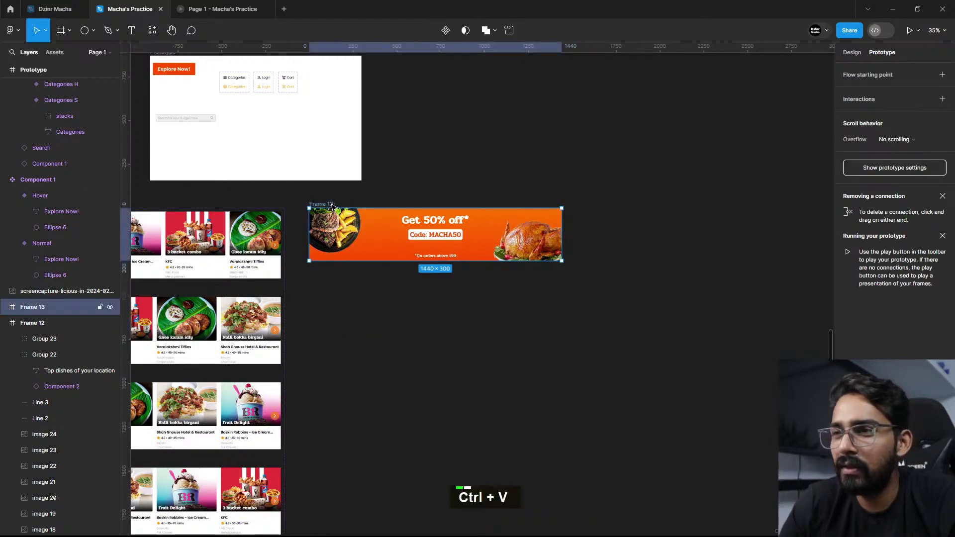
click(328, 204)
scroll(332, 202, down, 3)
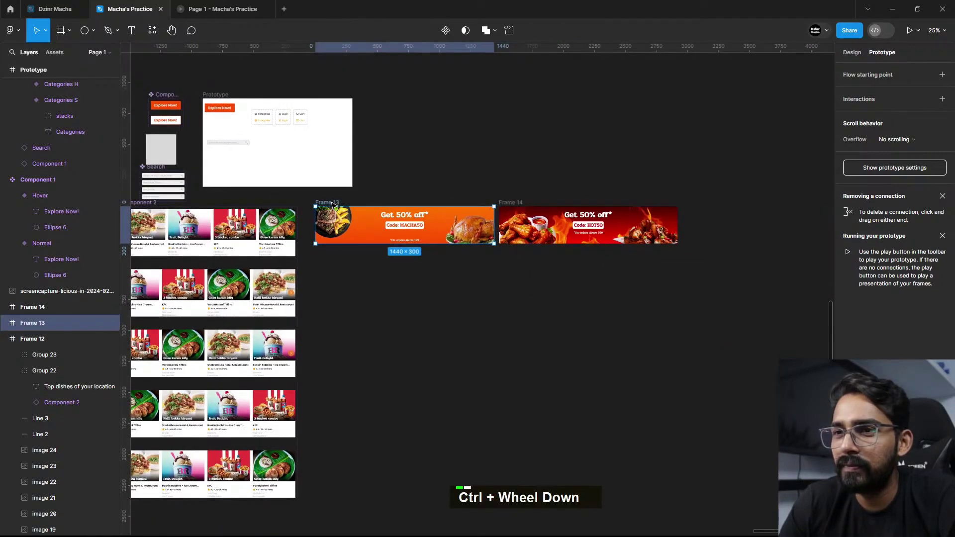
Step: Wrap the side-by-side MACHA50 and HOT50 banners together in a new parent frame
click(710, 330)
drag(710, 331, 302, 198)
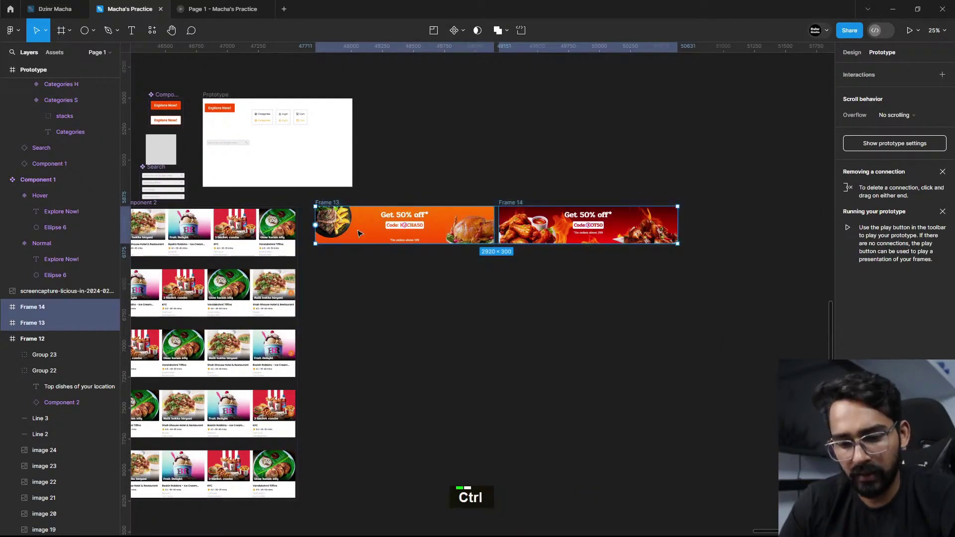
key(ctrl+alt)
key(ctrl+alt+g)
scroll(384, 285, up, 3)
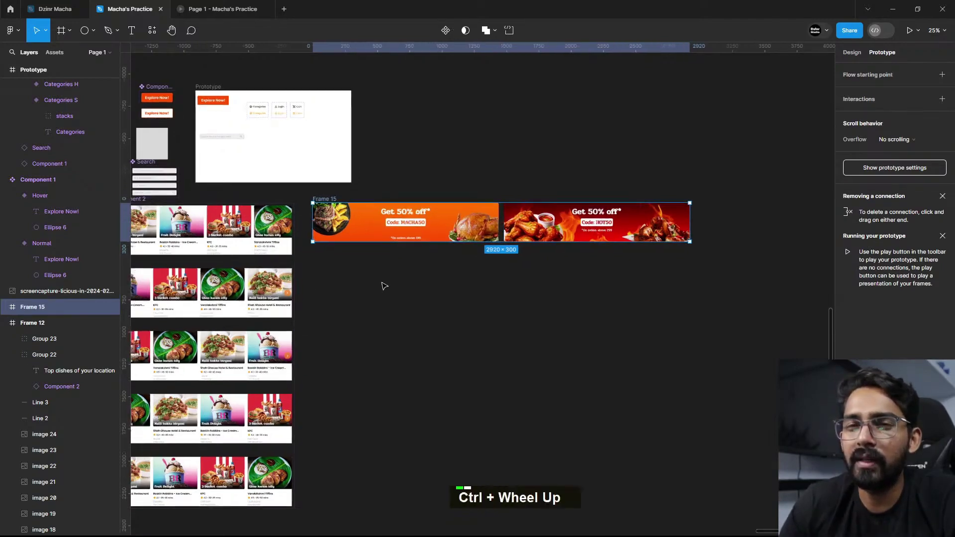
Step: Narrow the parent frame to 1440 px without scaling its banners, and turn on Clip content so only the MACHA50 banner shows
scroll(398, 293, down, 3)
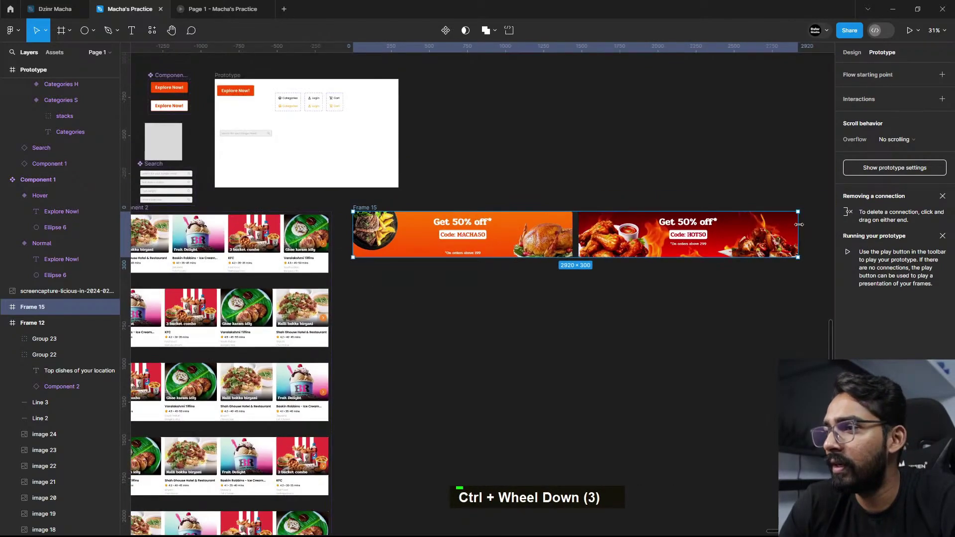
ctrl+click(572, 235)
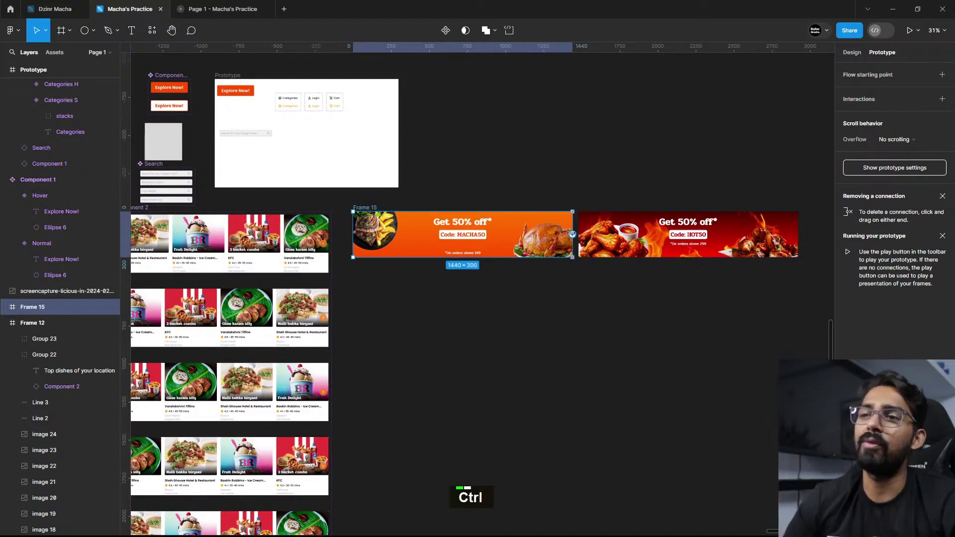
scroll(572, 234, up, 5)
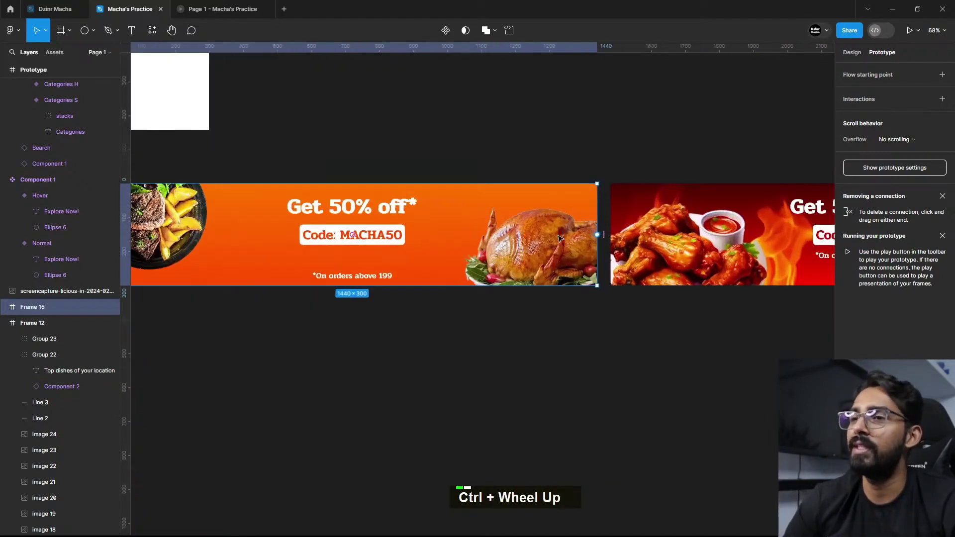
click(853, 61)
scroll(532, 228, down, 3)
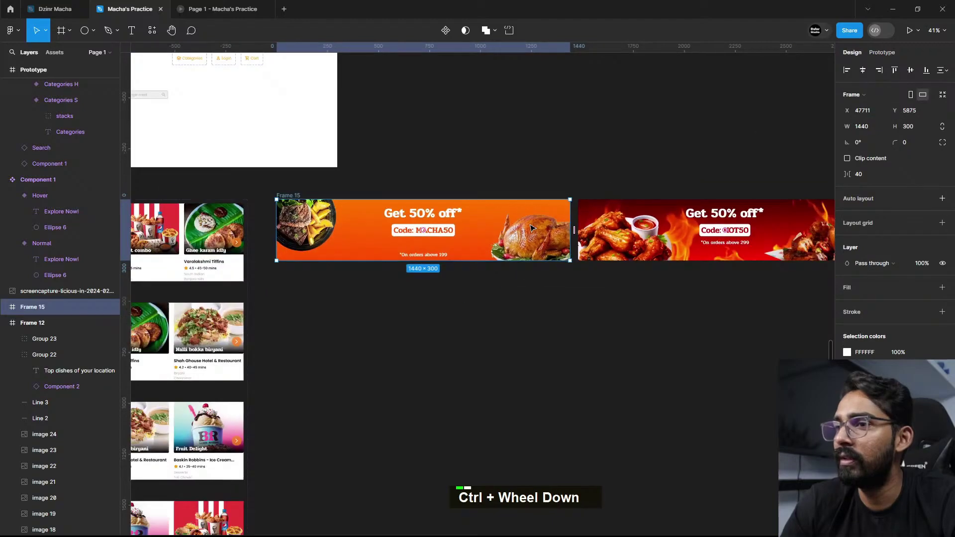
click(848, 158)
scroll(538, 243, down, 2)
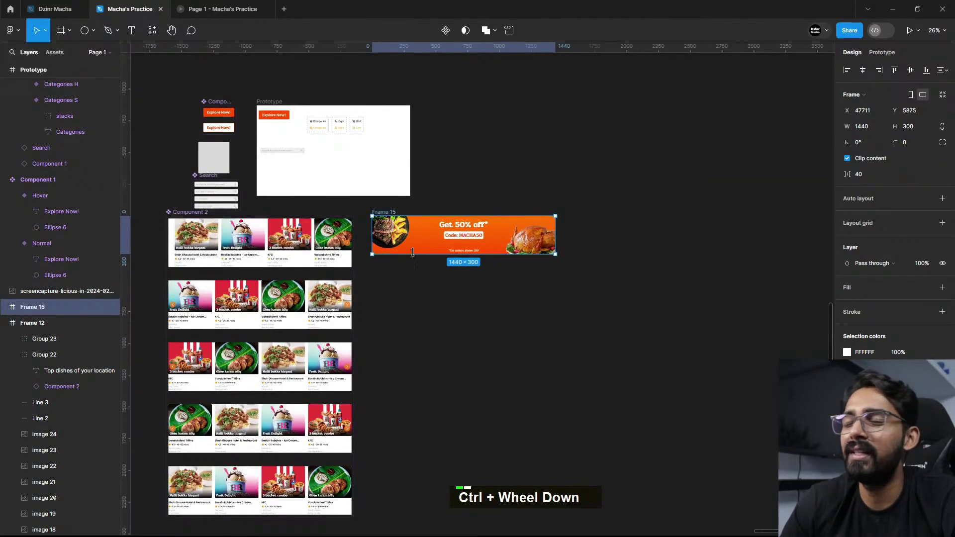
Step: Duplicate the clipped banner frame to the right of the original and select the MACHA50 banner inside the copy
alt+drag(514, 244, 691, 237)
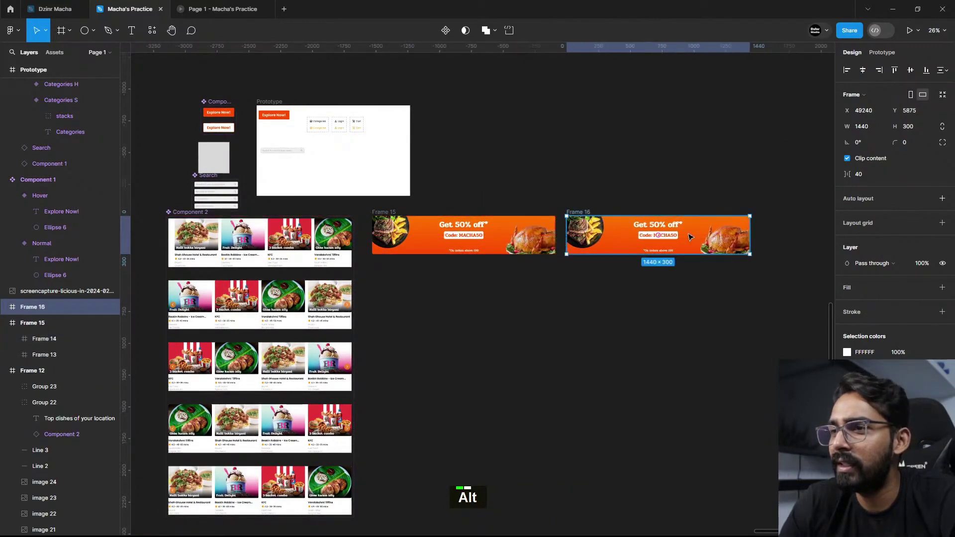
click(600, 234)
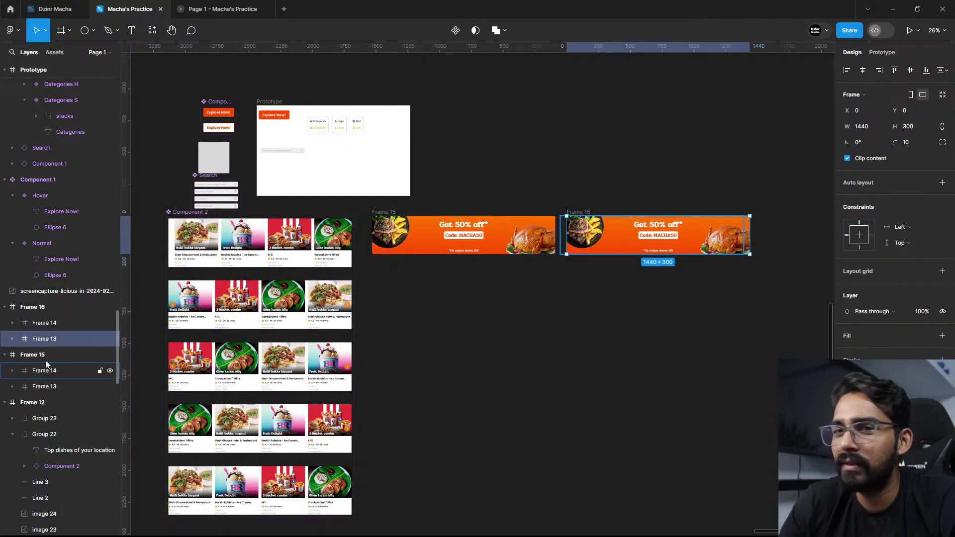
Step: Shift both banners together leftward inside the duplicated clipped frame until only the HOT50 banner fills it
click(16, 339)
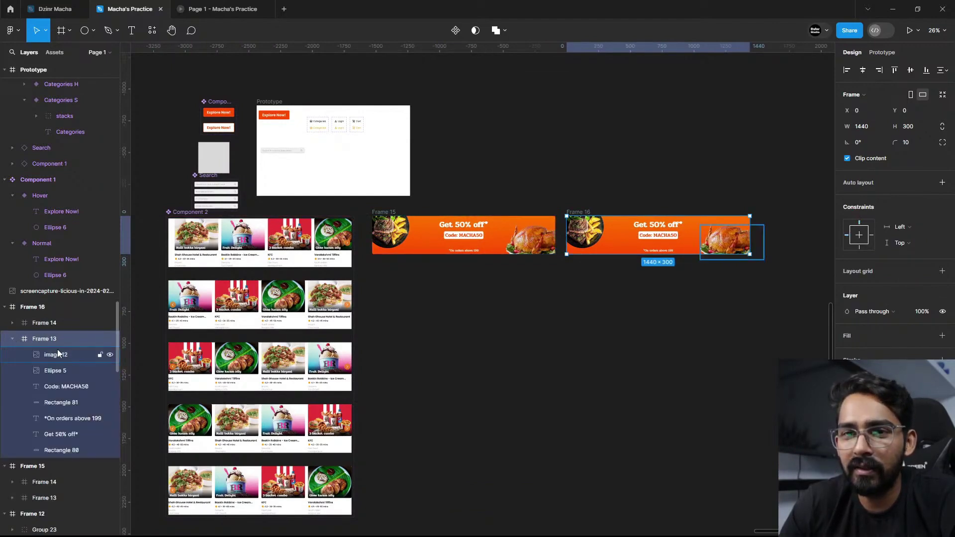
click(16, 340)
shift+click(29, 323)
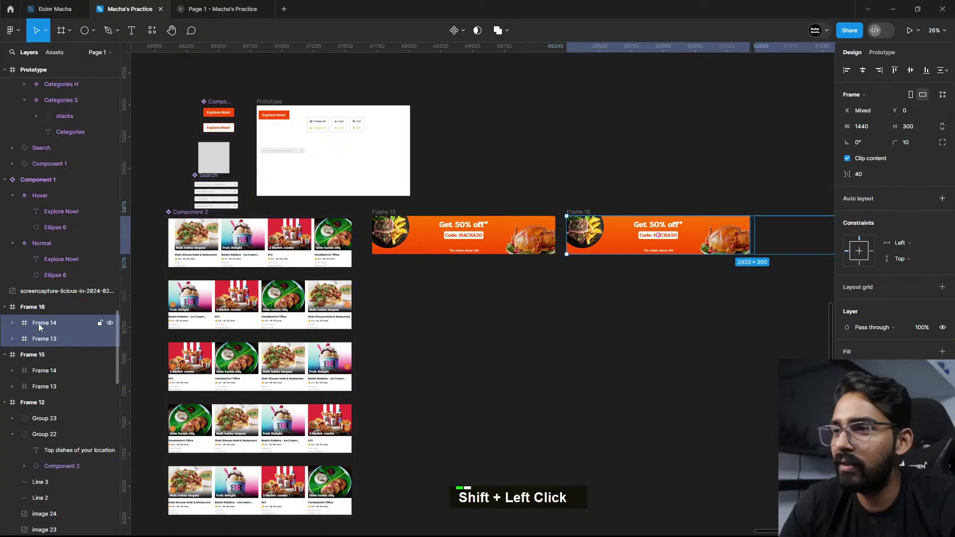
key(shift+Left)
key(shift+Left)
key(shift+Left)
key(shift+Left)
key(shift+Left)
key(shift+Left)
key(shift+Left)
key(shift+Left)
key(shift+Left)
key(shift+Left)
key(shift+Left)
key(shift+Left)
key(shift+Left)
key(shift+Left)
key(shift+Left)
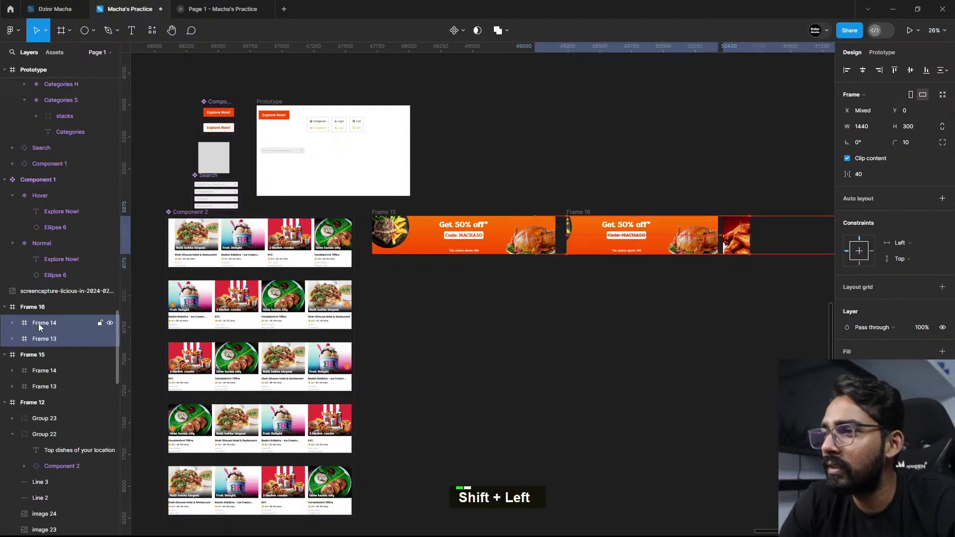
key(shift+Left)
key(shift+Left)
key(shift+Left)
key(shift+Left)
key(shift+Left)
key(shift+Left)
key(shift+Left)
key(shift+Left)
key(shift+Left)
key(shift+Left)
key(shift+Left)
key(shift+Left)
key(shift+Left)
key(shift+Left)
key(shift+Left)
key(shift+Left)
key(shift+Left)
key(shift+Left)
key(shift+Left)
key(shift+Left)
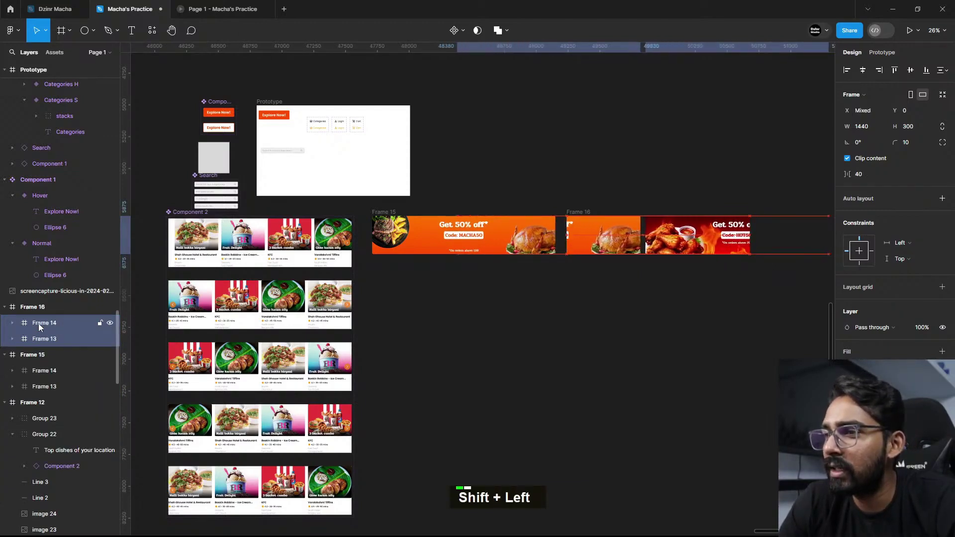
key(shift+Left)
key(shift+Left)
key(shift+Left)
key(shift+Left)
key(shift+Left)
key(shift+Left)
key(shift+Left)
key(shift+Left)
key(shift+Left)
key(shift+Left)
key(shift+Left)
key(shift+Left)
key(shift+Left)
key(shift+Left)
key(shift+Left)
key(shift+Left)
key(shift+Left)
key(shift+Left)
key(shift+Left)
key(shift+Left)
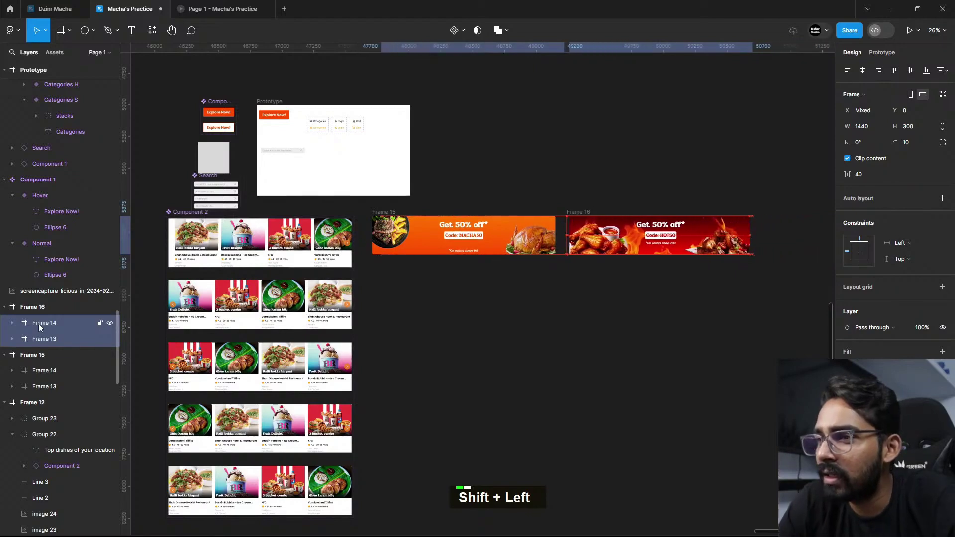
key(shift+Left)
key(Left)
key(Left)
key(Left)
key(Left)
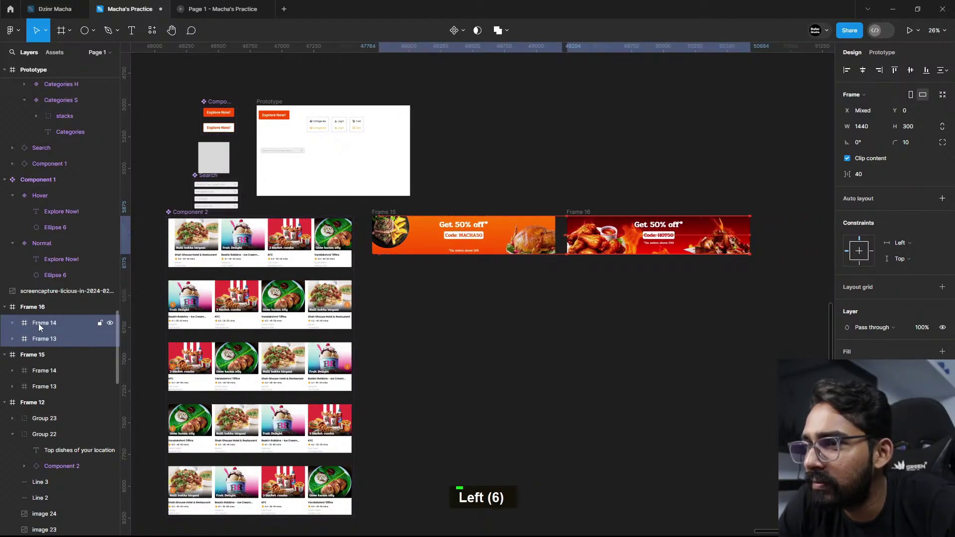
key(Right)
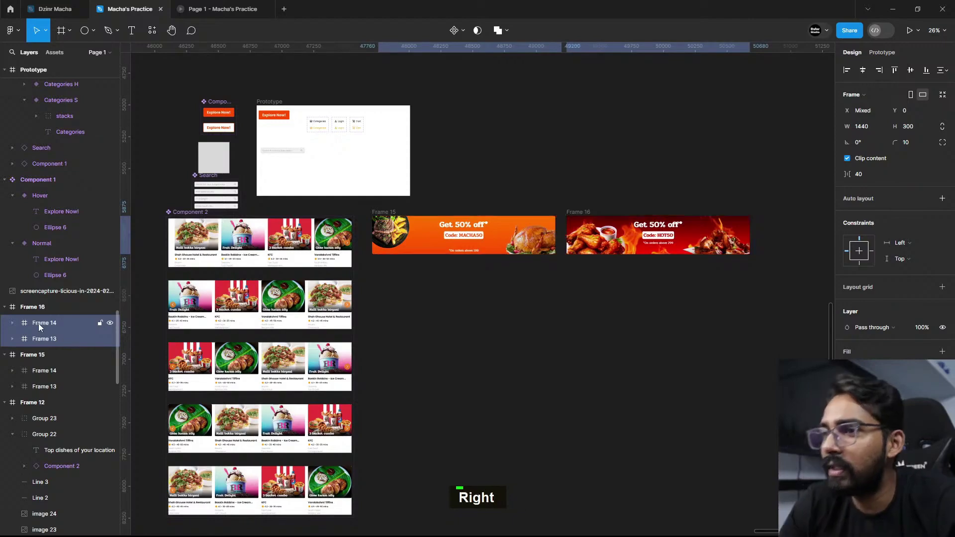
click(491, 394)
Step: Select the two clipped banner frames showing MACHA50 and HOT50 and combine them into one component set
ctrl+scroll(490, 394, up, 2)
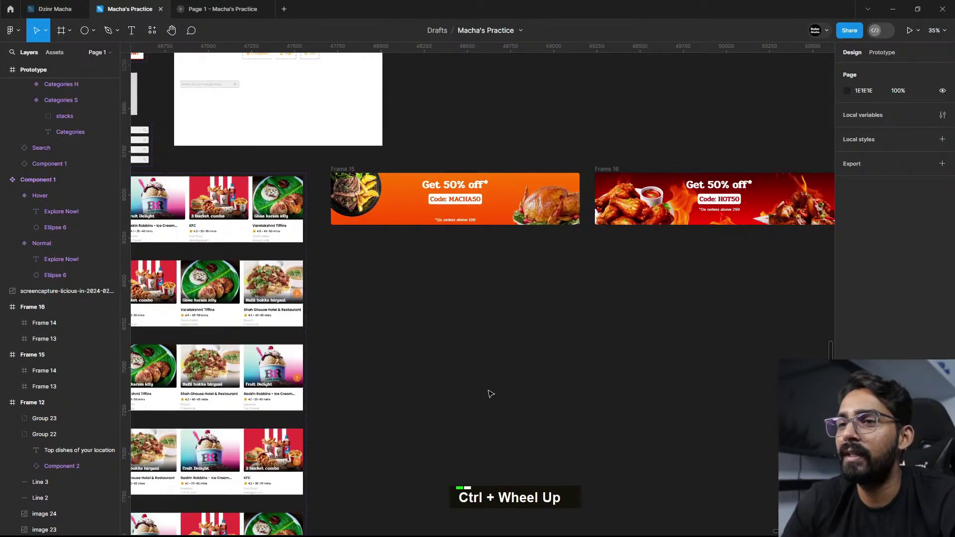
ctrl+scroll(329, 164, down, 2)
drag(328, 165, 757, 227)
scroll(566, 230, up, 1)
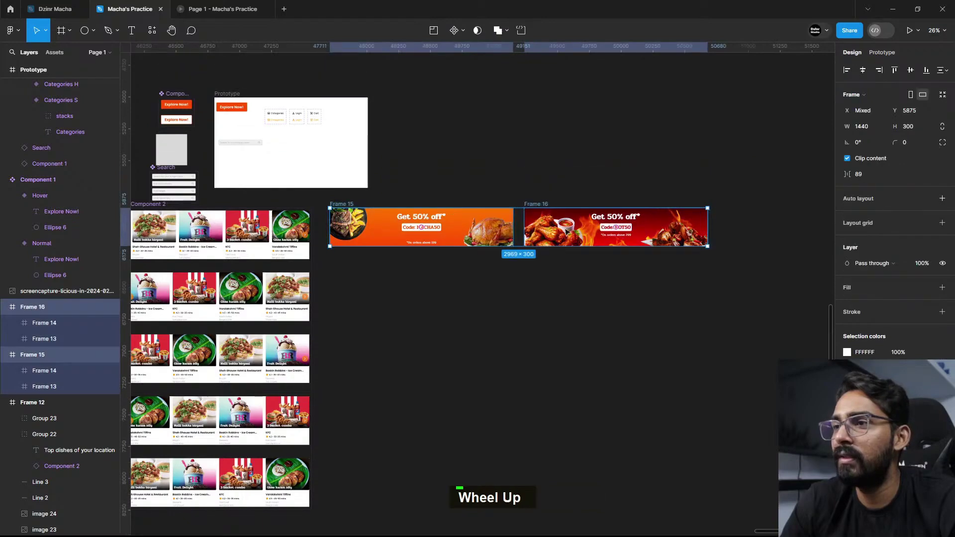
click(463, 30)
click(477, 81)
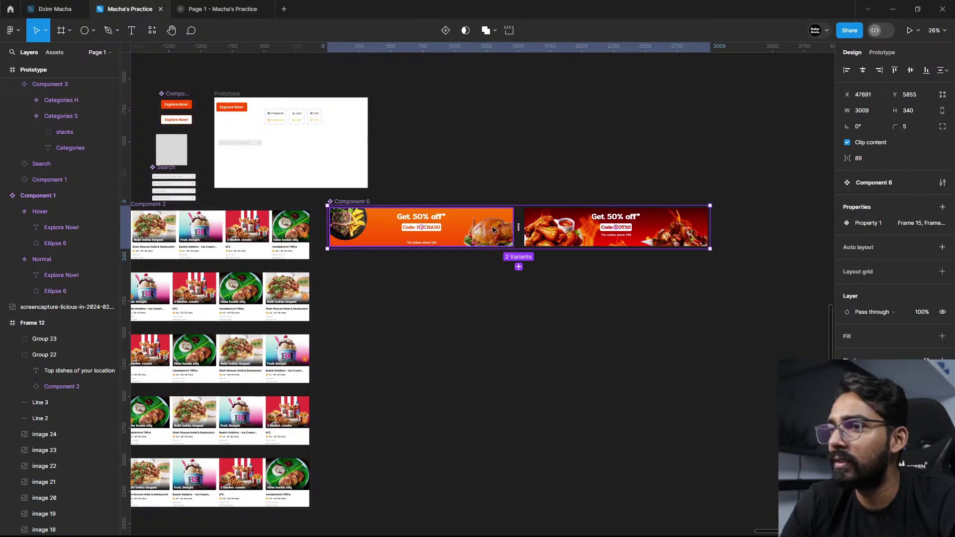
Step: Connect the MACHA50 banner variant to the HOT50 variant as a prototype interaction and set its trigger to After delay
key(shift+e)
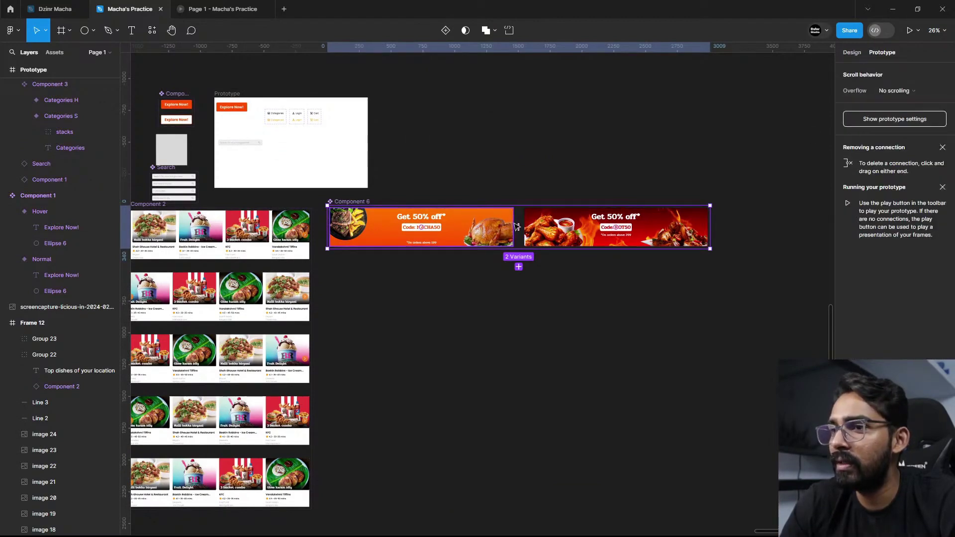
click(502, 229)
drag(514, 227, 598, 228)
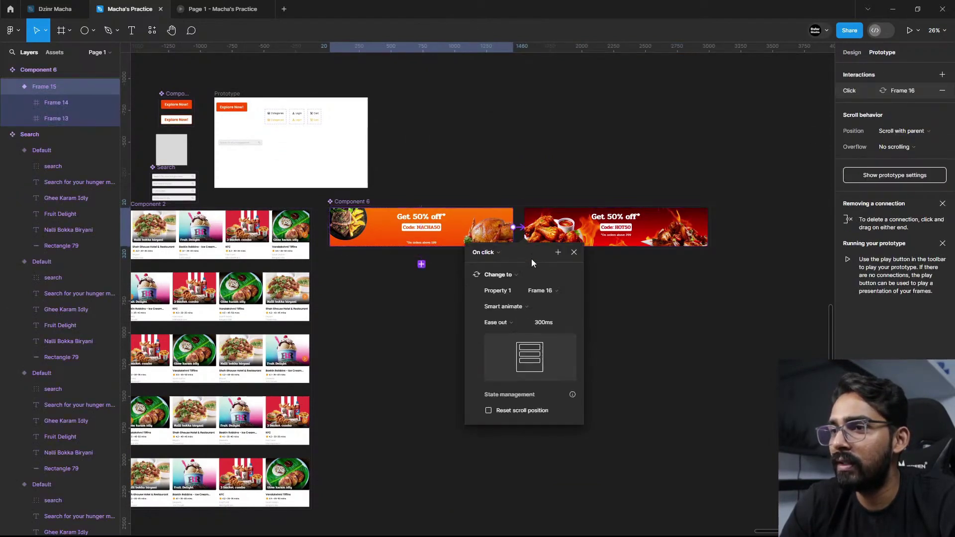
click(515, 308)
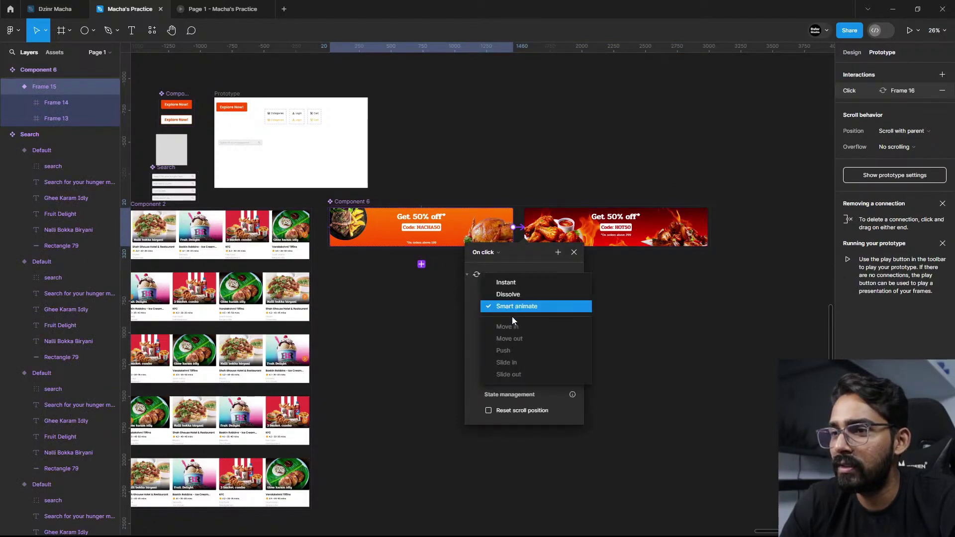
click(500, 262)
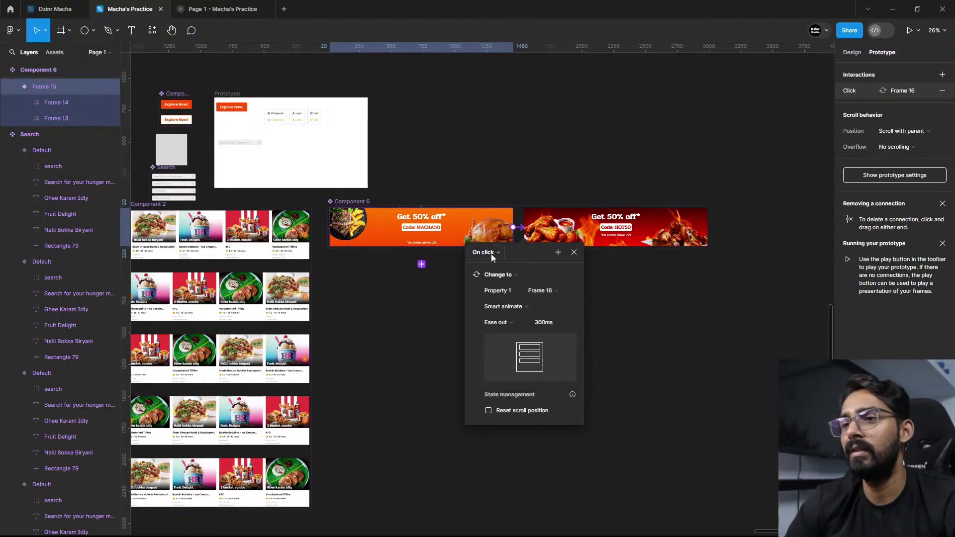
click(492, 253)
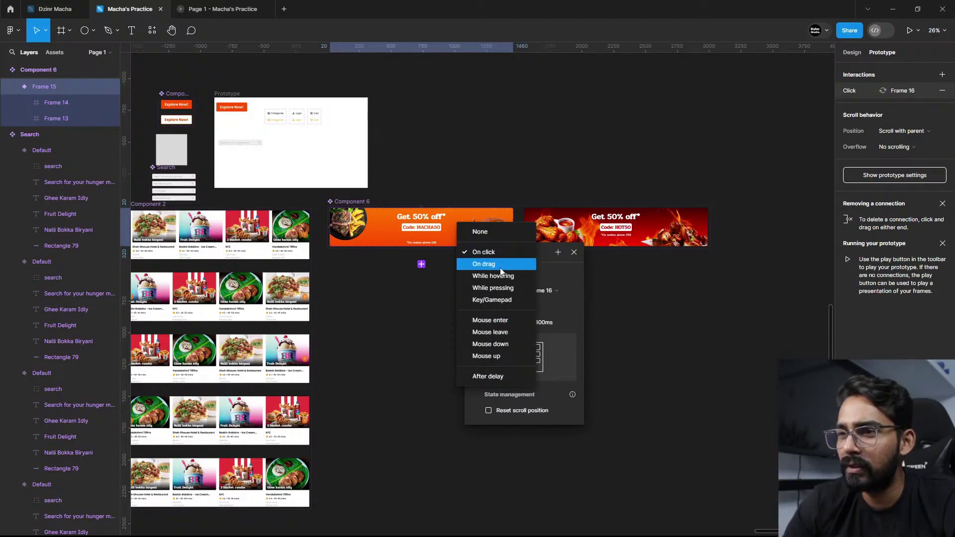
click(488, 377)
Step: Try the Instant animation in place of Smart animate on the banner interaction
click(517, 326)
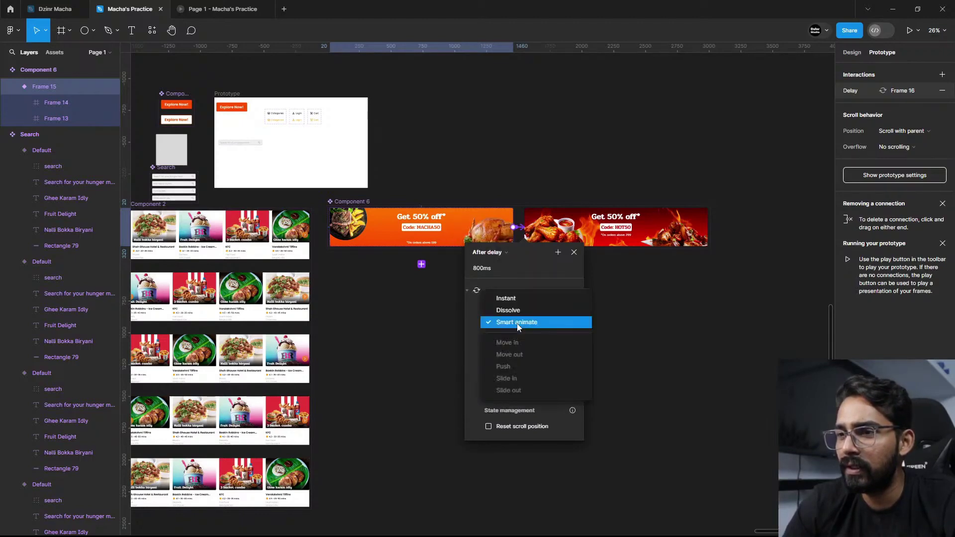
click(518, 324)
click(510, 326)
click(516, 311)
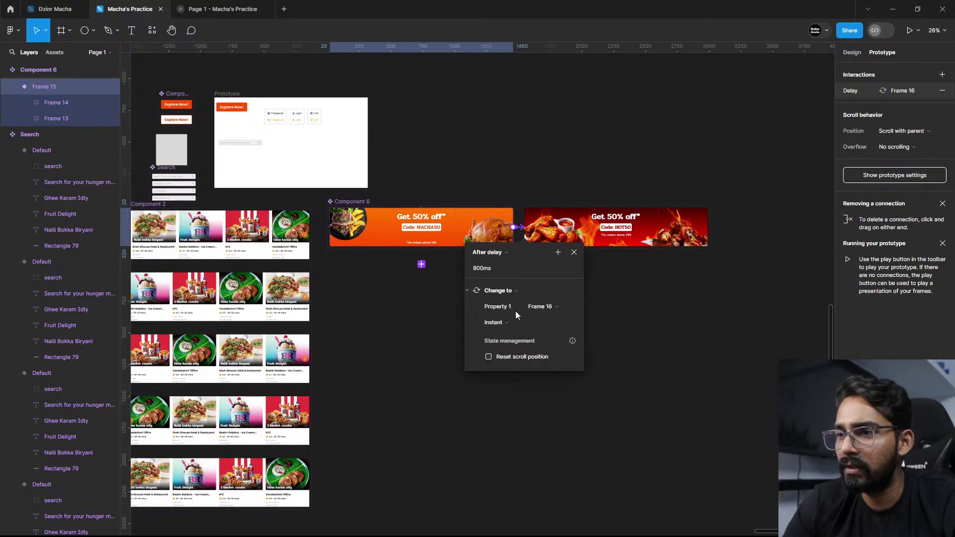
click(508, 325)
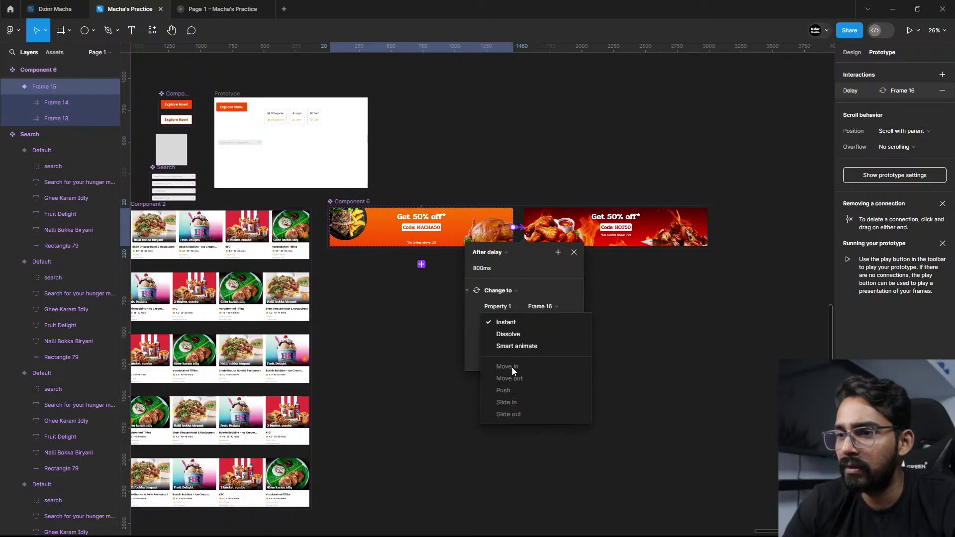
click(512, 367)
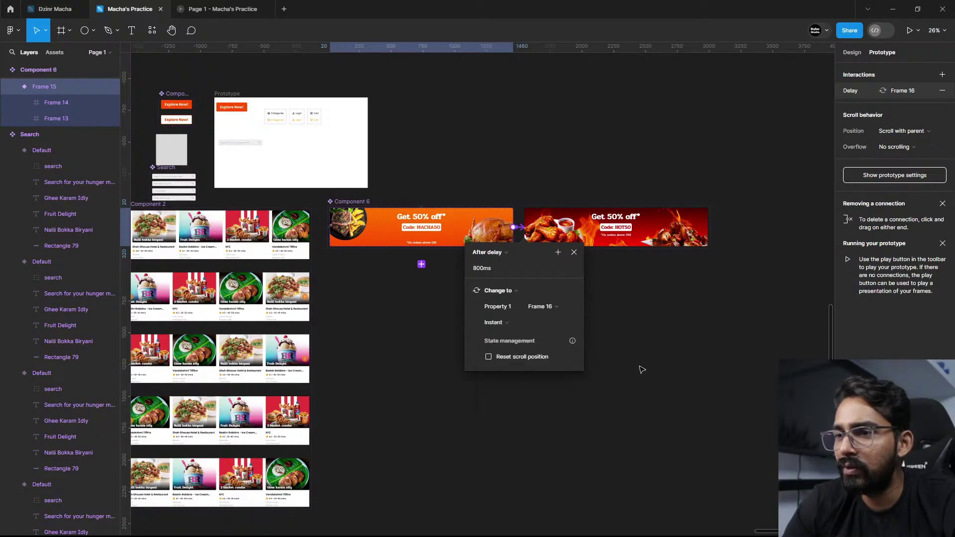
click(549, 309)
click(548, 307)
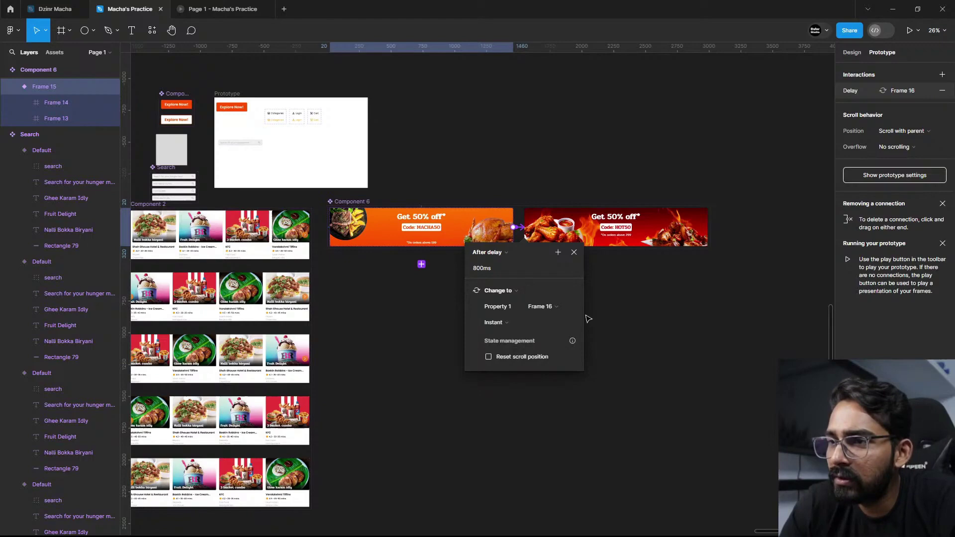
Step: Try replacing the banner interaction's Change to action with Navigate to
click(498, 290)
click(499, 279)
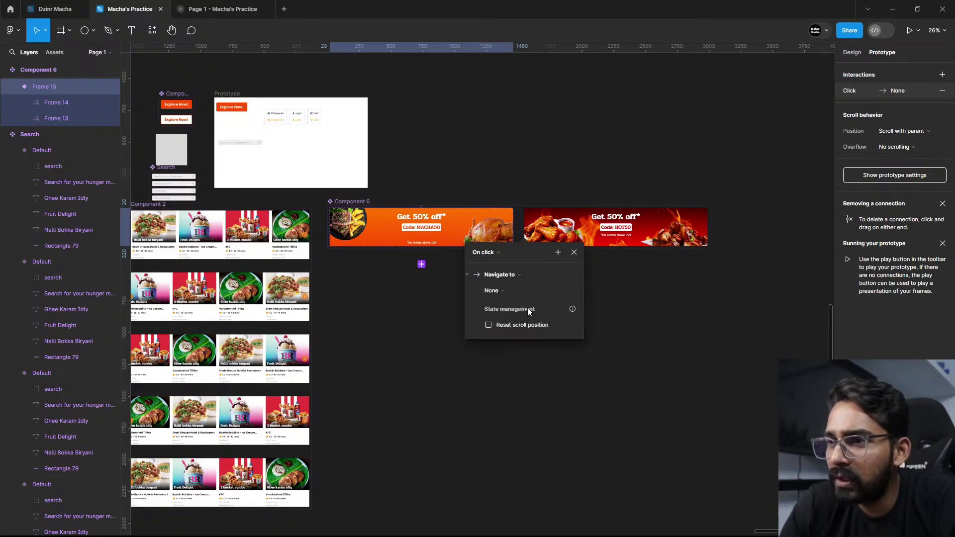
click(507, 295)
key(Escape)
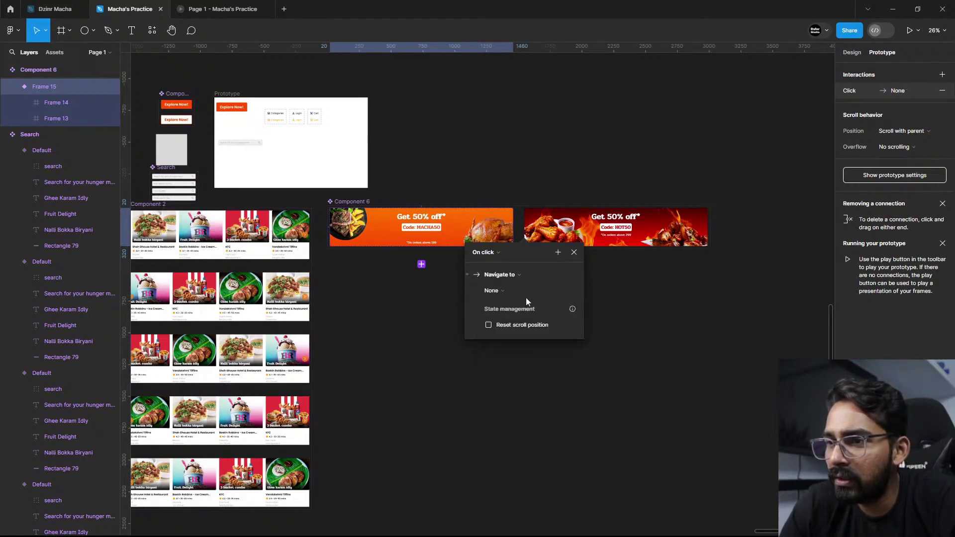
click(509, 280)
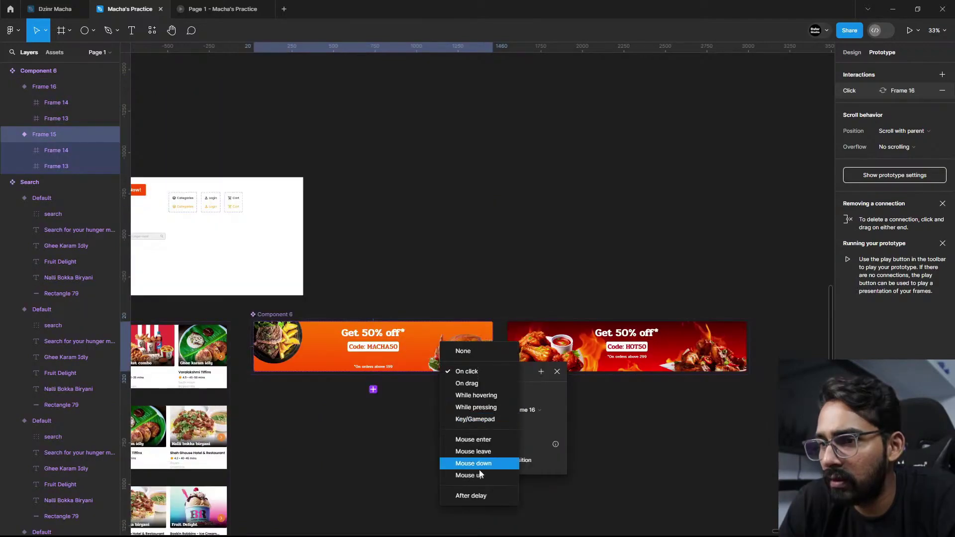
Step: Make the MACHA50-to-HOT50 interaction trigger after a delay of 1500 ms
click(478, 466)
double_click(482, 388)
text(1500)
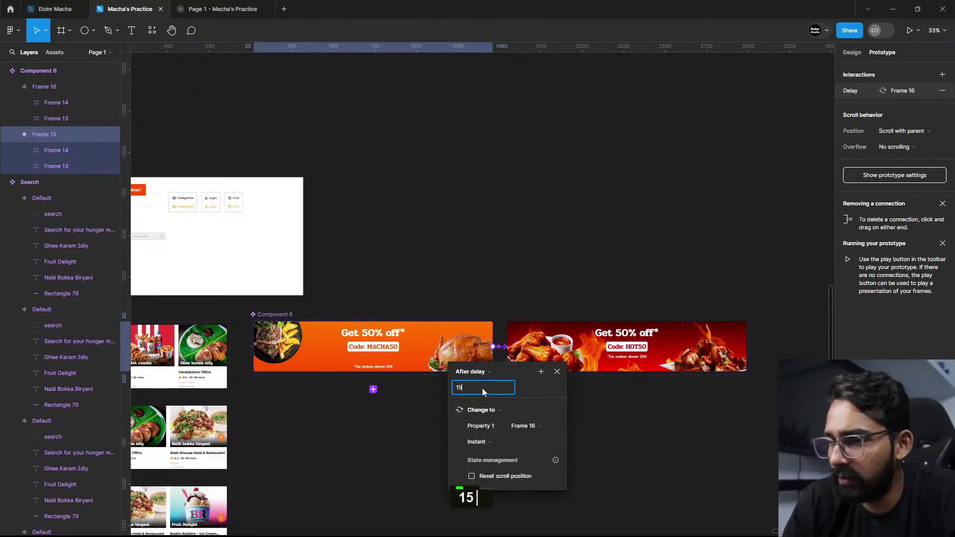
Step: Set the MACHA50-to-HOT50 transition to Smart animate with Linear easing
click(494, 438)
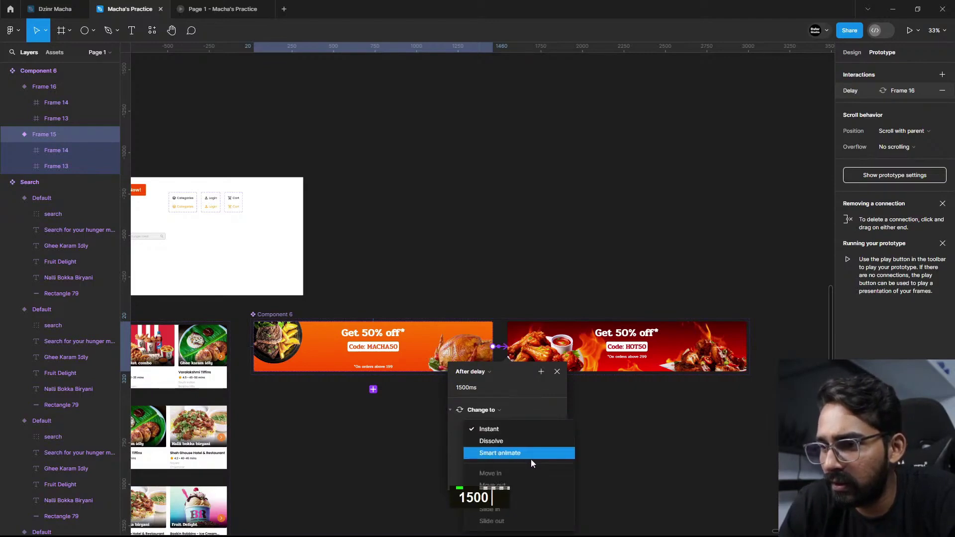
scroll(565, 447, down, 1)
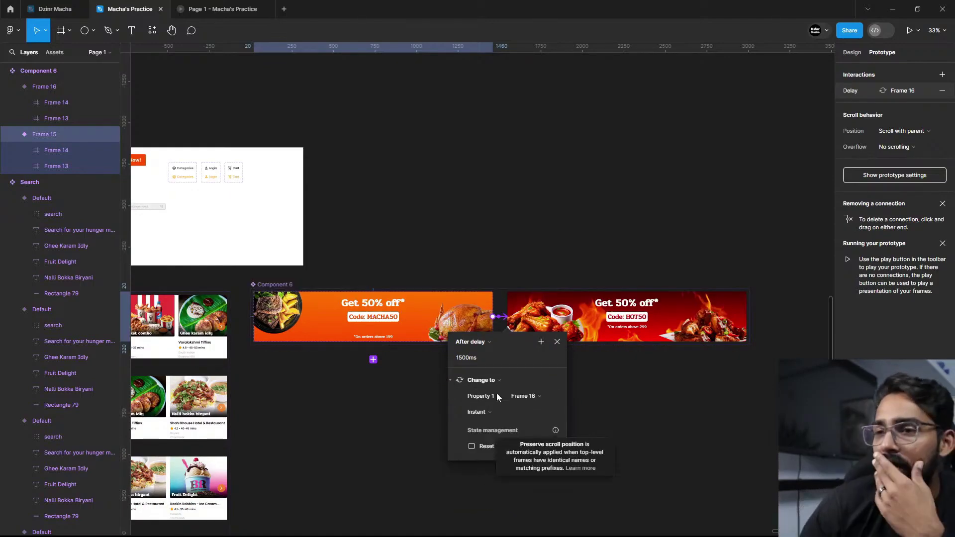
click(497, 412)
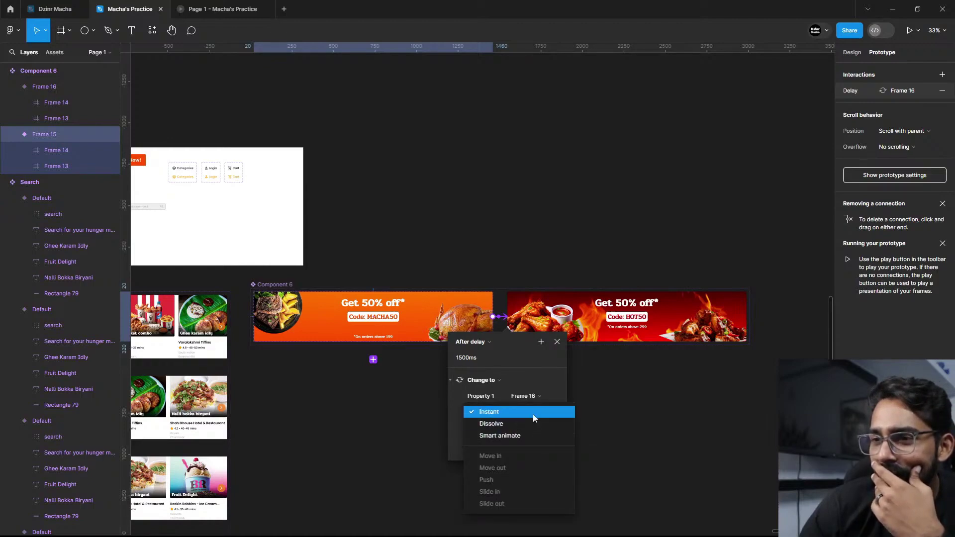
click(519, 435)
click(494, 433)
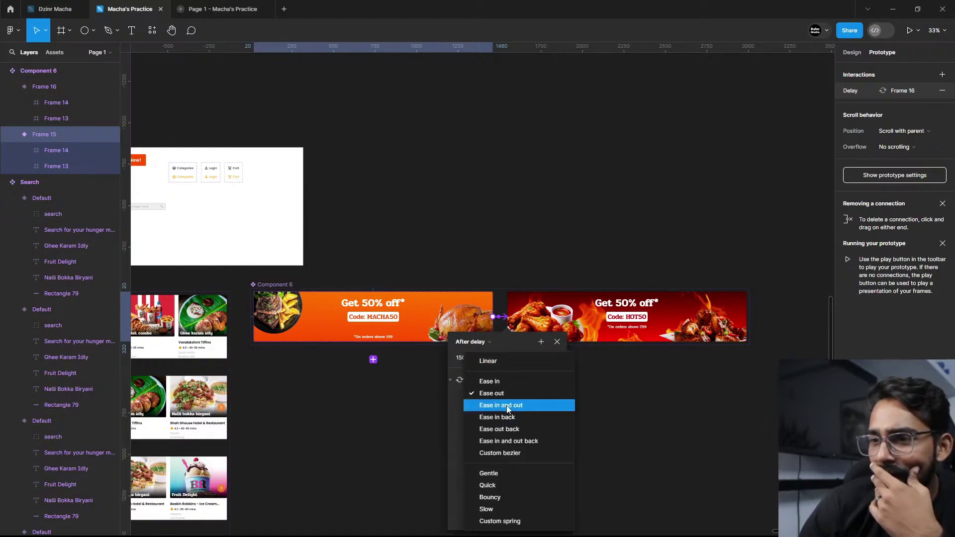
click(513, 362)
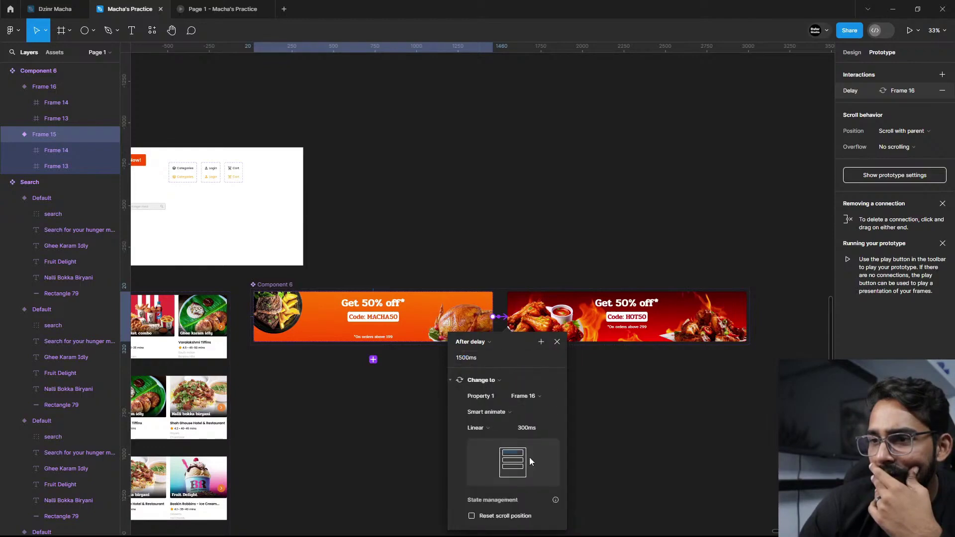
click(699, 390)
Step: Place an instance of the banner component in the lower part of the Prototype frame and widen that frame to fit it
scroll(699, 390, down, 3)
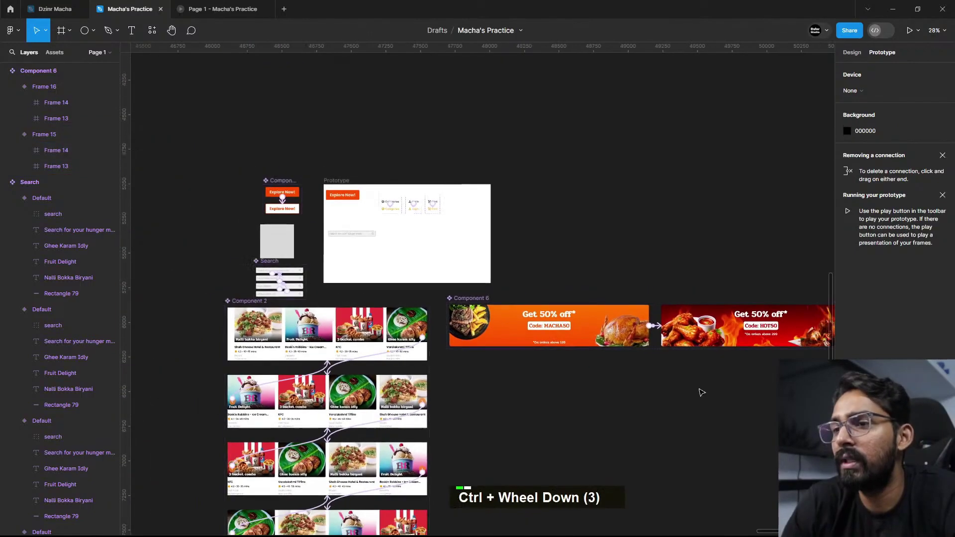
click(54, 52)
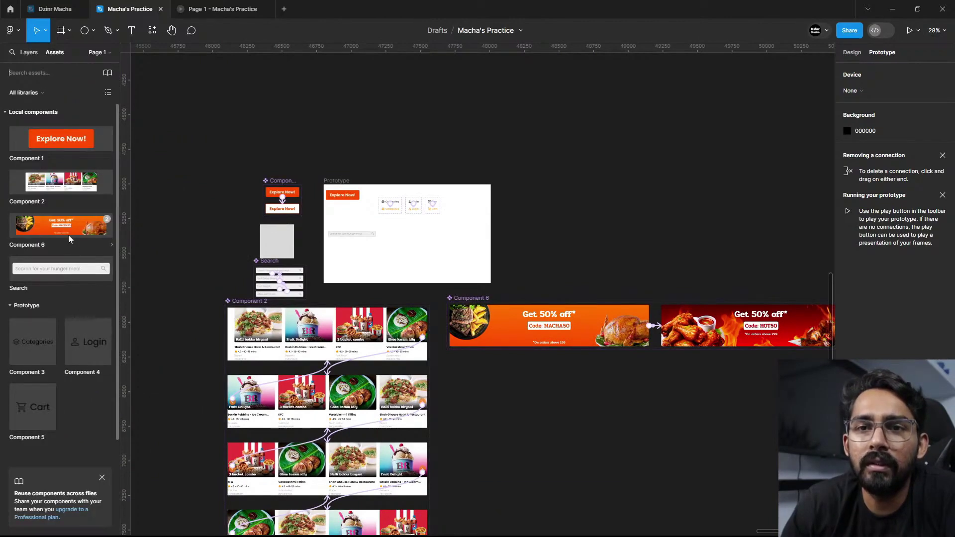
drag(52, 224, 424, 257)
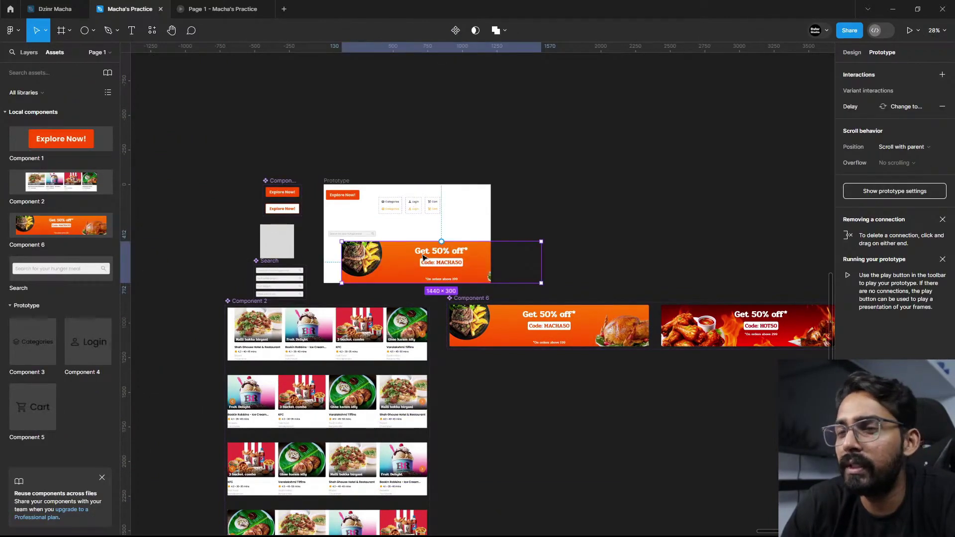
scroll(423, 258, down, 3)
scroll(423, 257, up, 8)
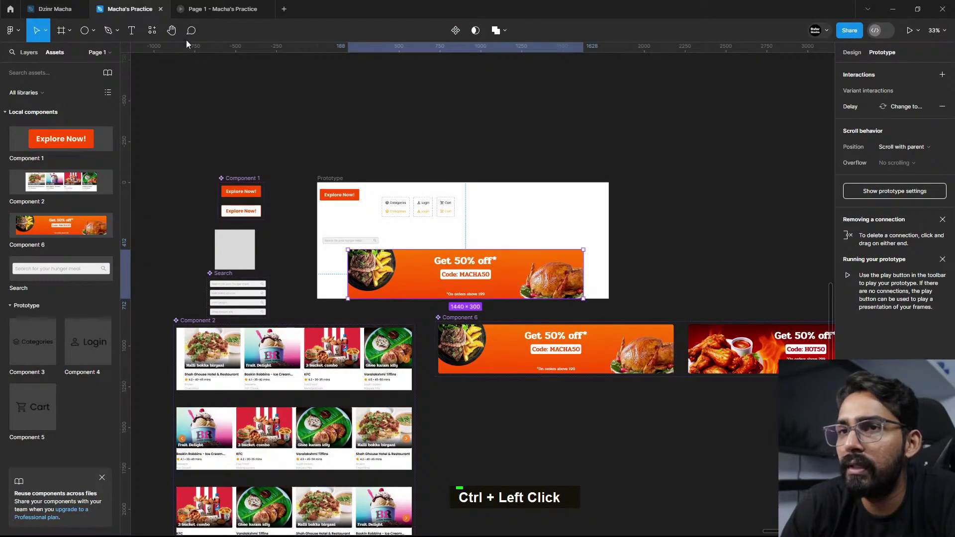
Step: Switch to the running prototype preview and advance to the next frame to check the auto-sliding banner
click(222, 9)
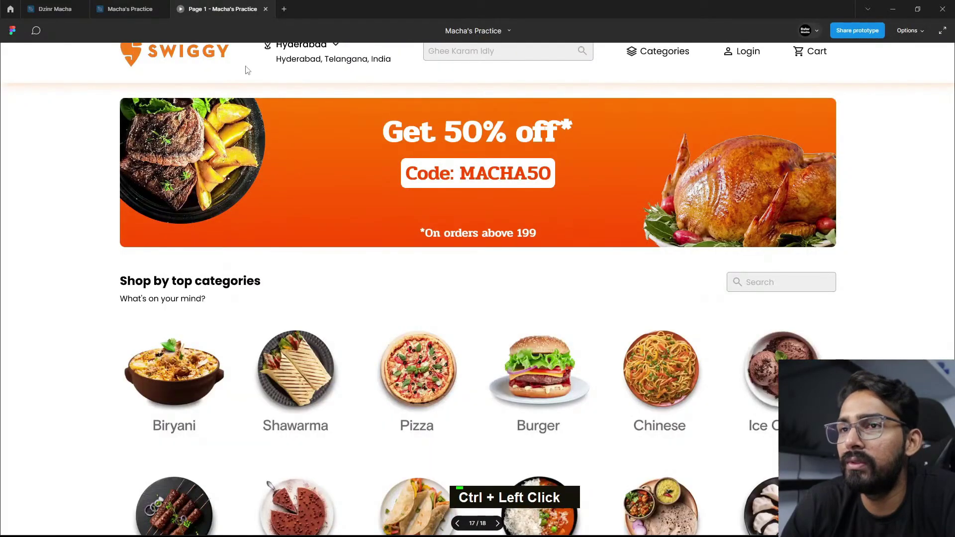
key(Right)
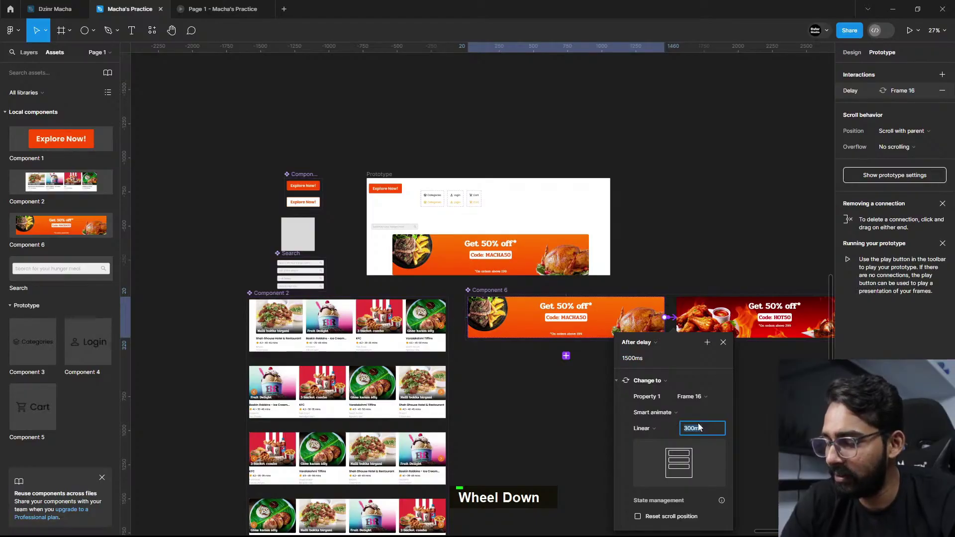
Step: Set the duration of the MACHA50-to-HOT50 Smart animate transition to 600 ms
text(6000)
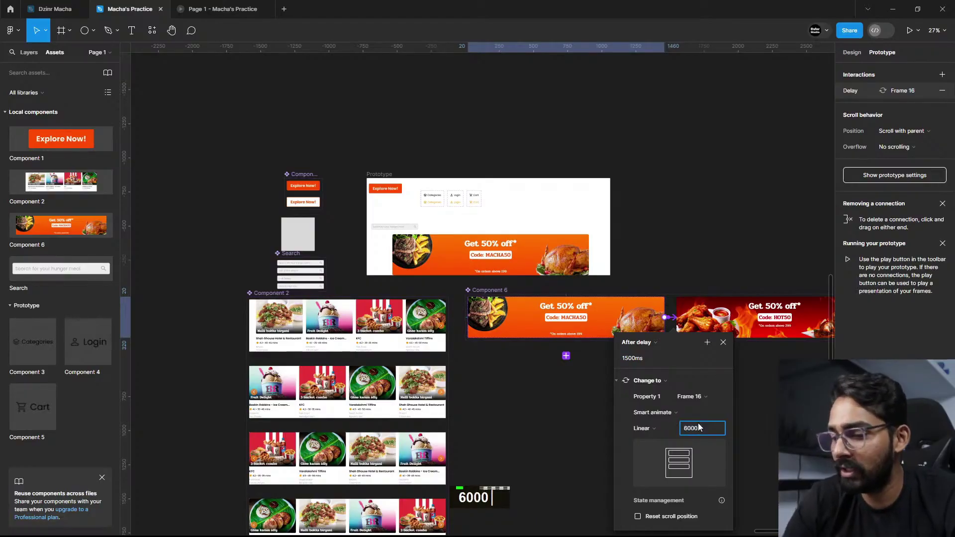
key(BackSpace)
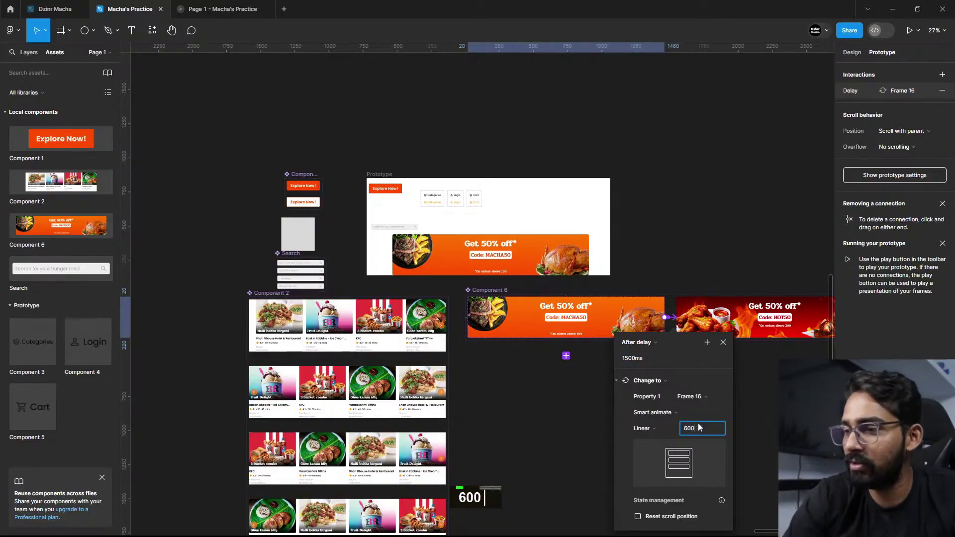
click(760, 394)
Step: Copy the banner component instance in the Prototype frame for reuse in the Swiggy homepage, Frame 12
click(510, 331)
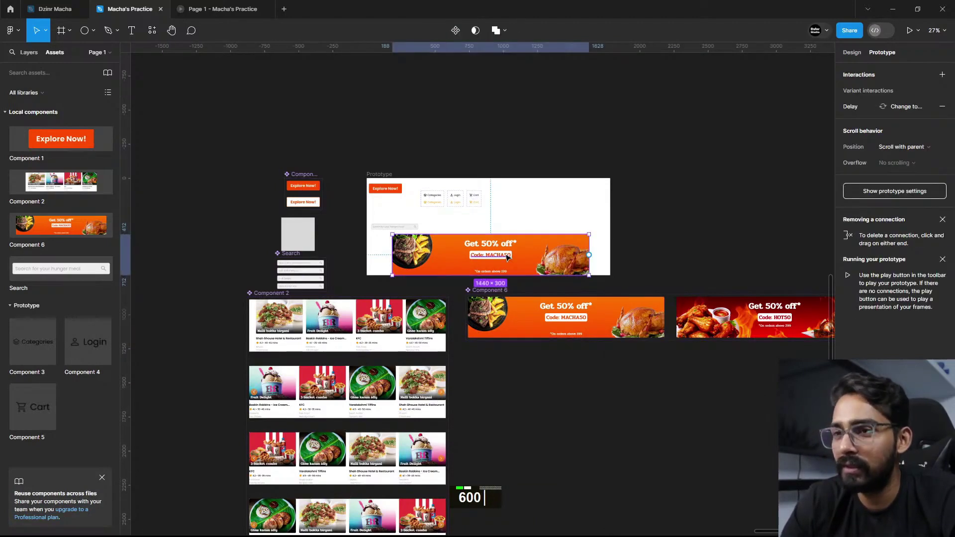
click(388, 115)
scroll(646, 145, left, 8)
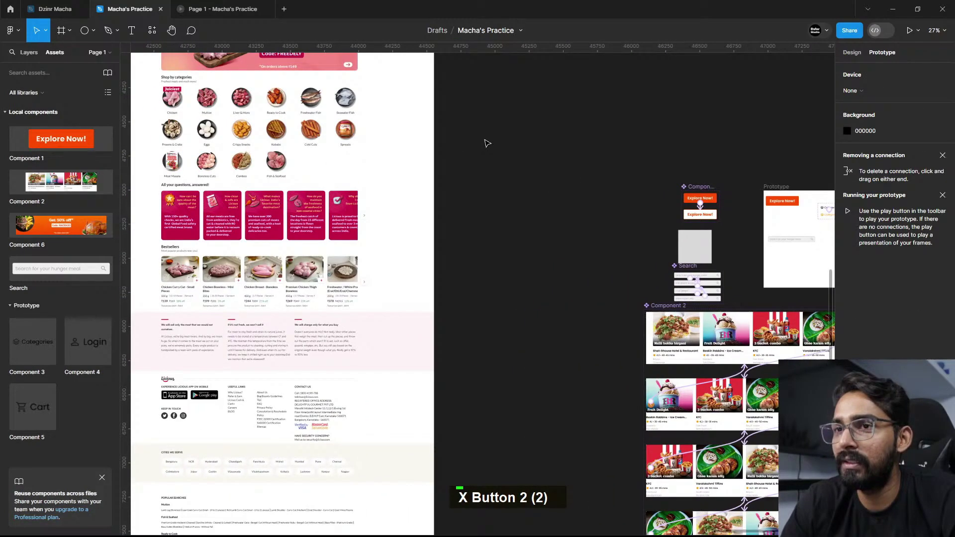
key(ctrl+v)
scroll(520, 180, up, 5)
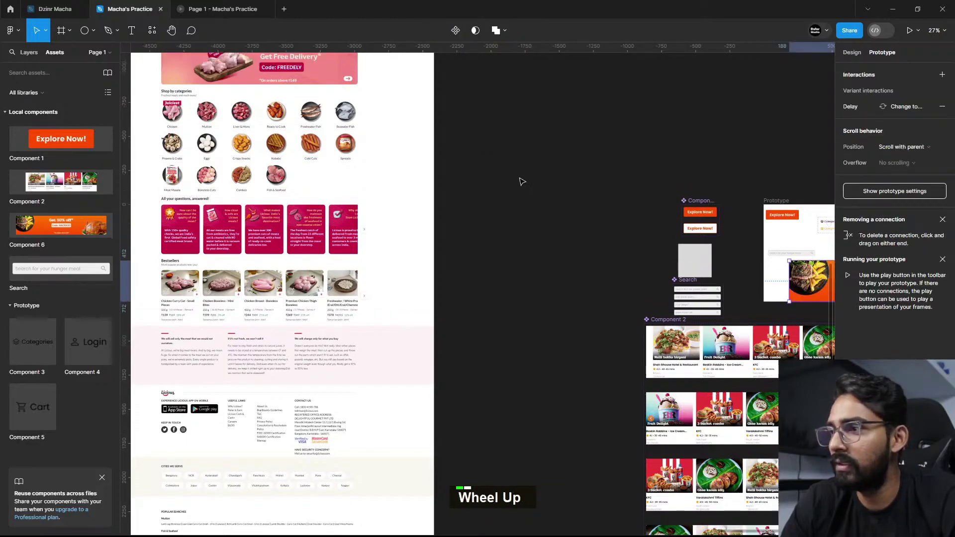
scroll(346, 234, left, 2)
scroll(441, 269, up, 6)
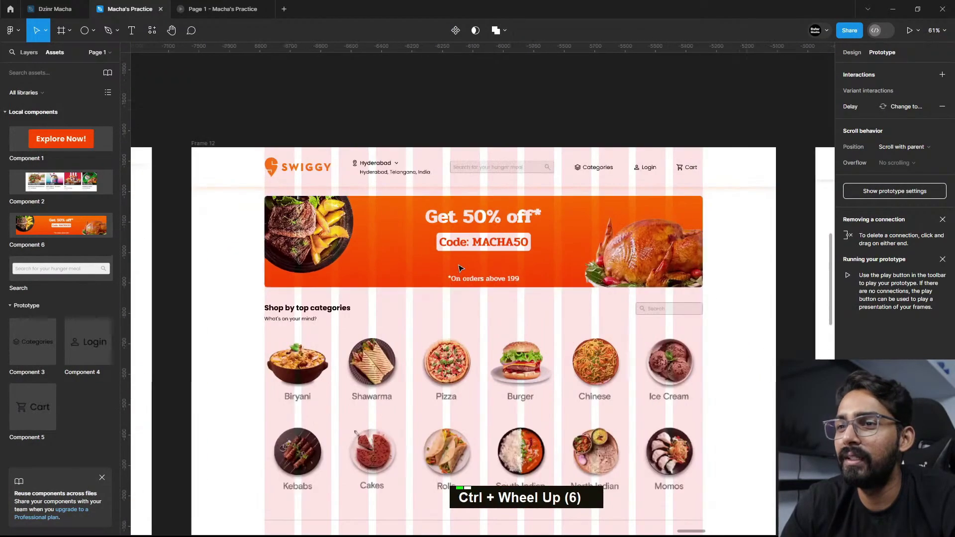
Step: Paste the copied banner instance into the MACHA50 banner, Frame 13, on the Swiggy homepage
click(440, 269)
click(240, 153)
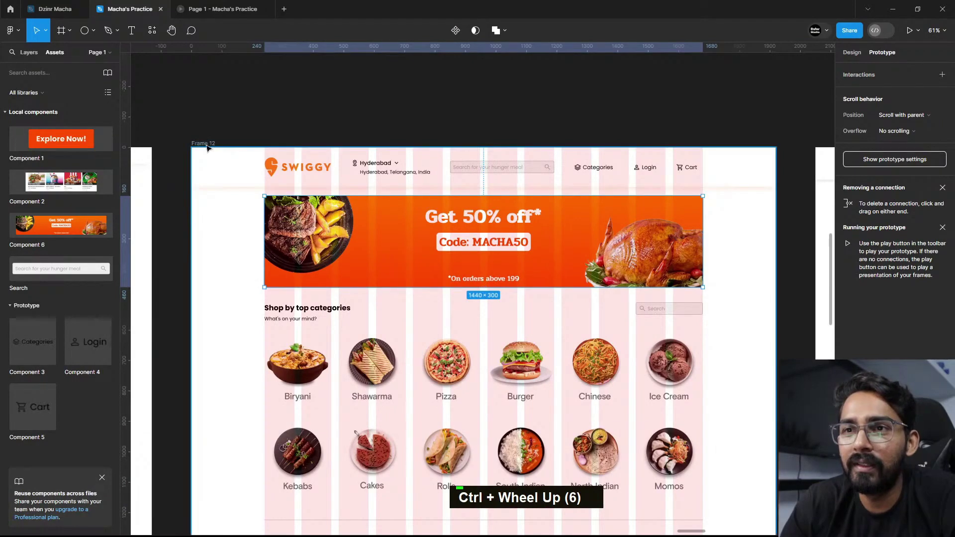
click(29, 52)
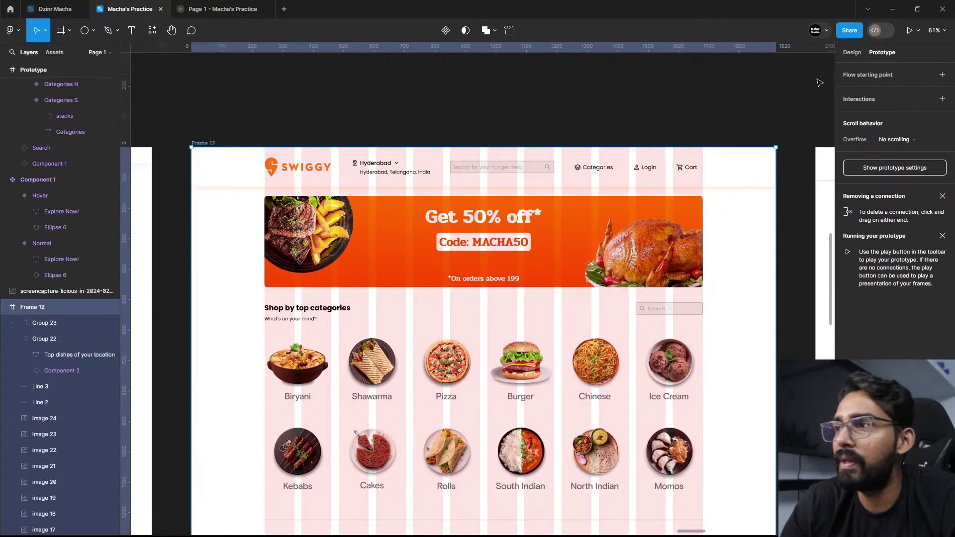
click(845, 54)
click(278, 244)
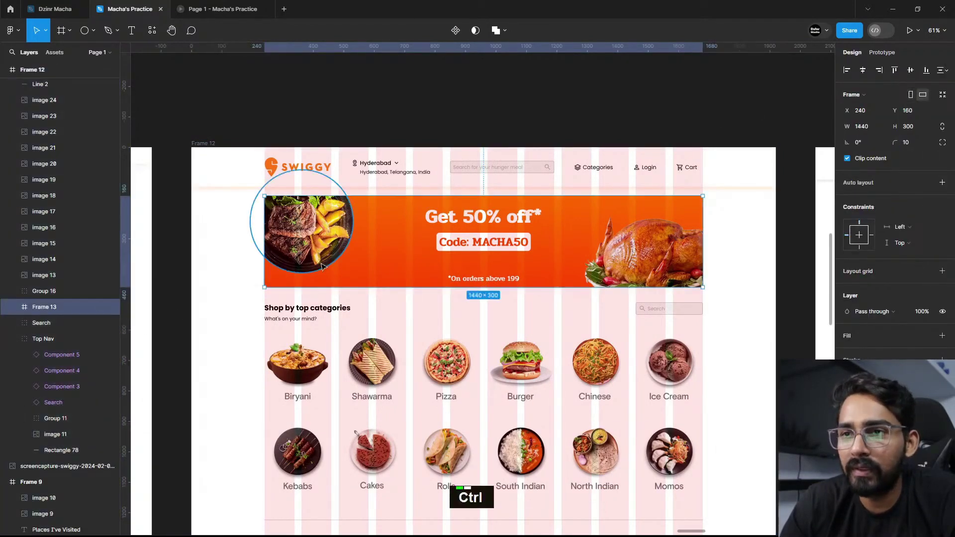
key(ctrl+v)
Step: Move the pasted Component 6 instance out of Frame 13 so it sits directly above that frame in the layer order
shift+click(305, 251)
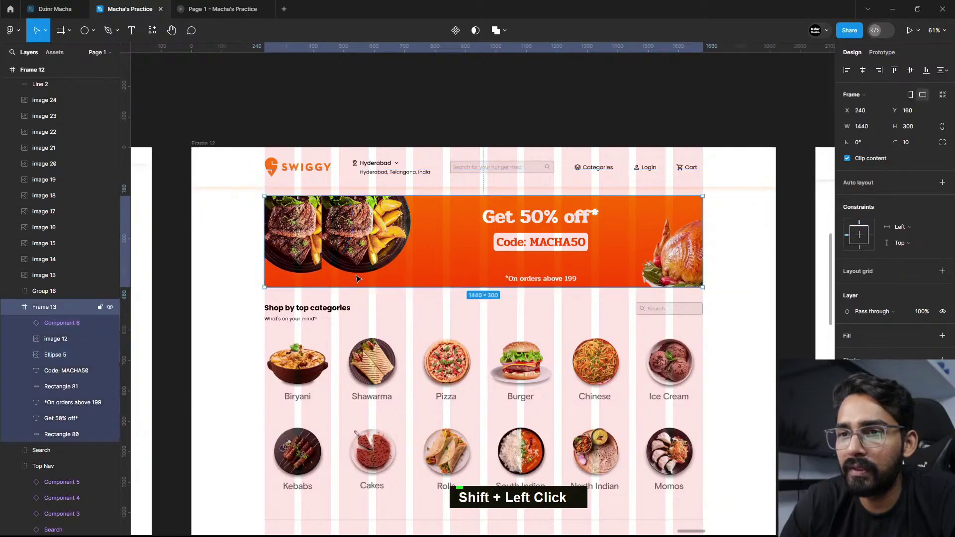
shift+click(289, 273)
double_click(311, 284)
shift+click(309, 283)
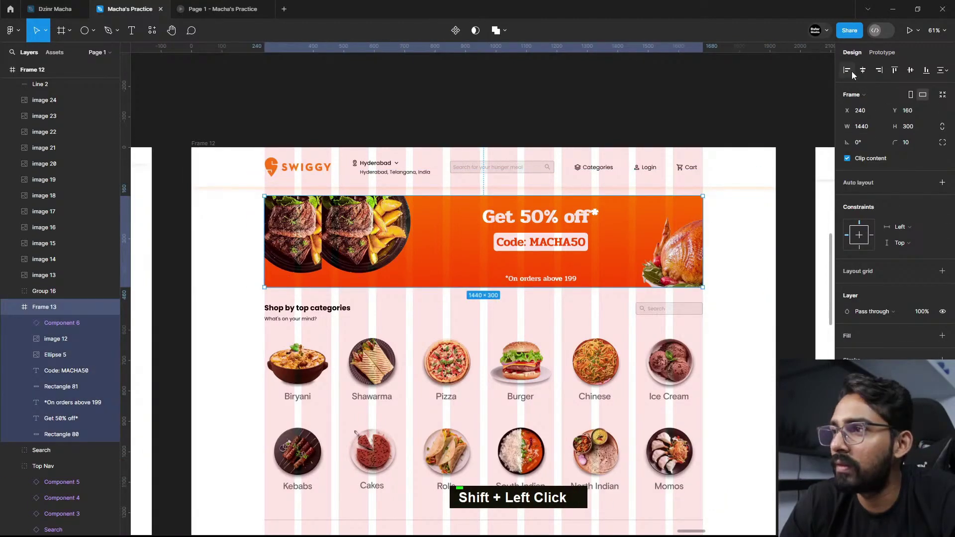
drag(62, 323, 70, 301)
click(14, 323)
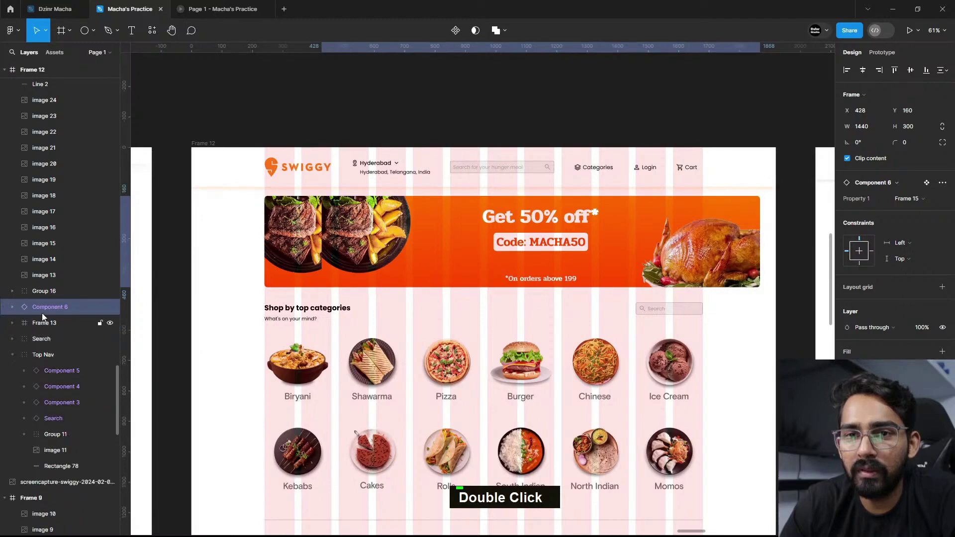
Step: Left-align the Component 6 instance with Frame 13, and delete the static Frame 13 banner
shift+click(48, 323)
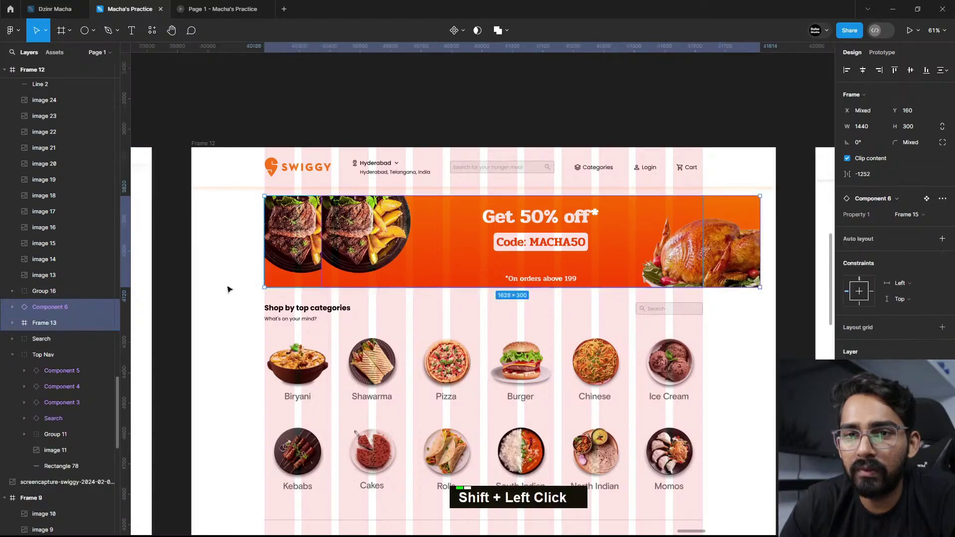
click(847, 70)
click(62, 326)
key(Delete)
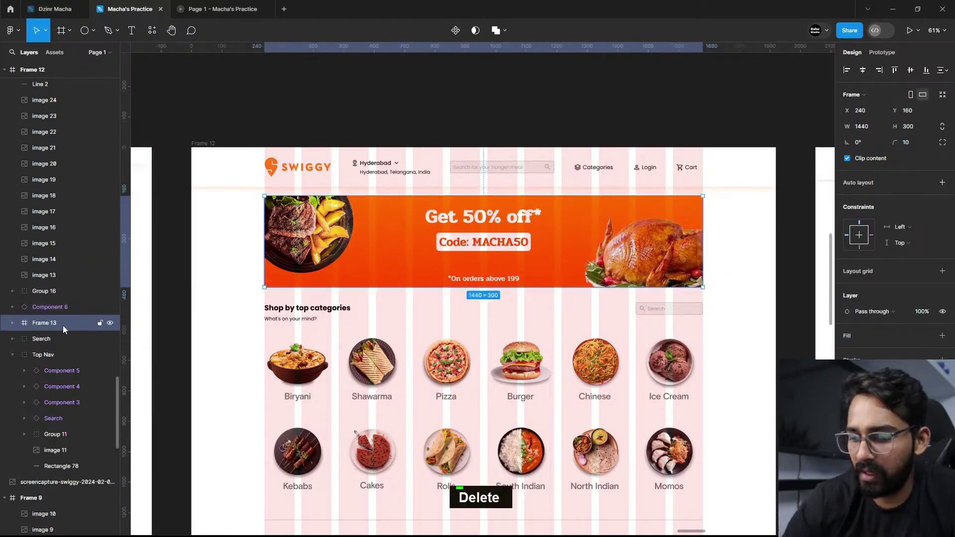
Step: Switch to the running prototype preview and restart it to check the banner
click(223, 9)
key(r)
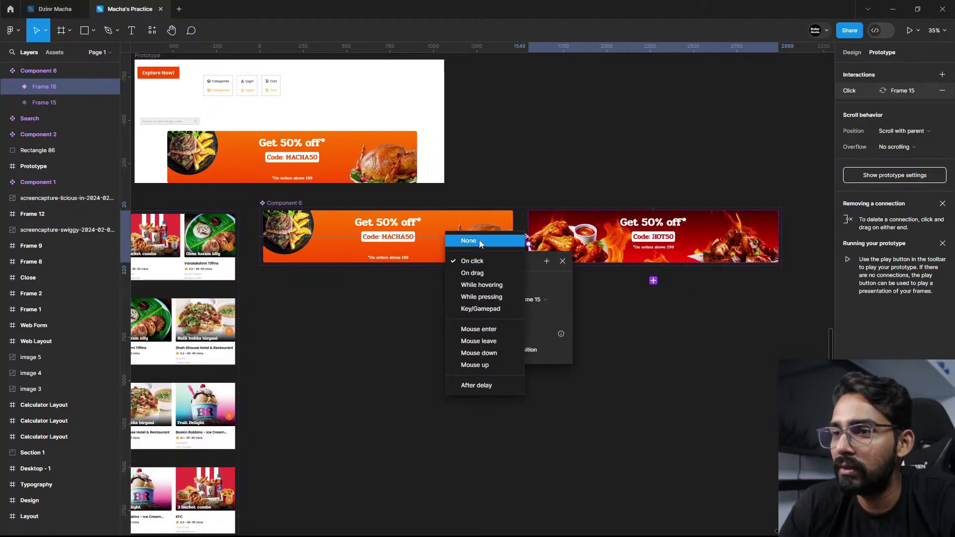
Step: Make the HOT50-to-MACHA50 interaction trigger after a 1500 ms delay, using Smart animate with Linear easing and a 600 ms duration
click(477, 385)
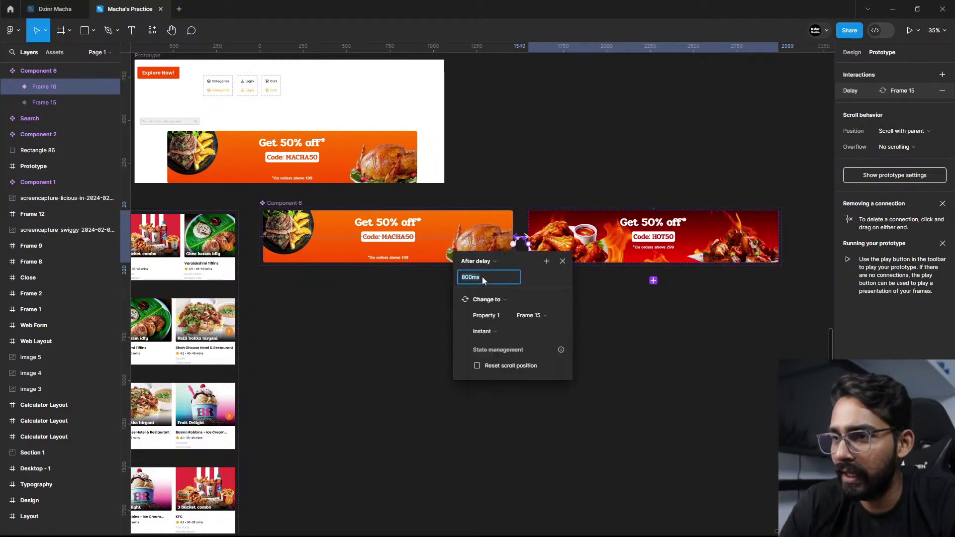
text(1500)
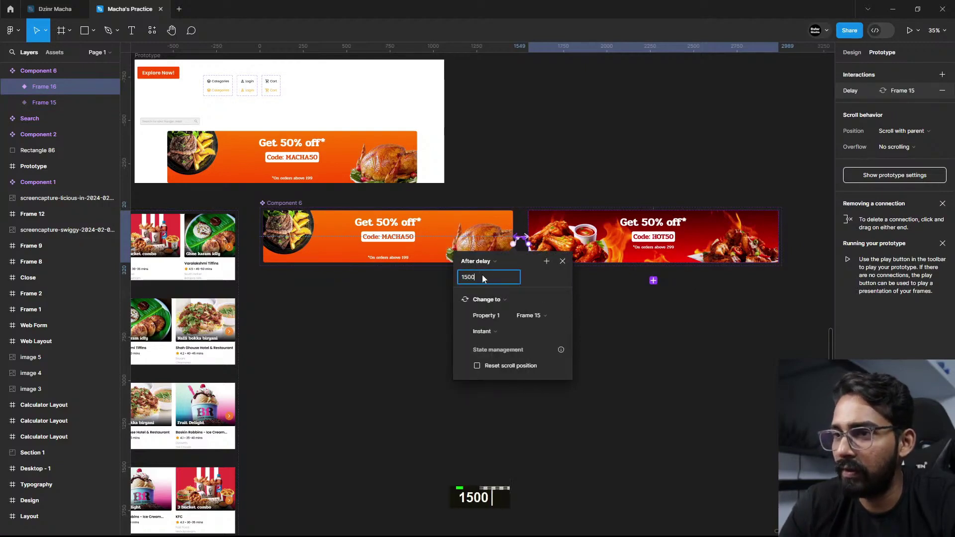
click(487, 330)
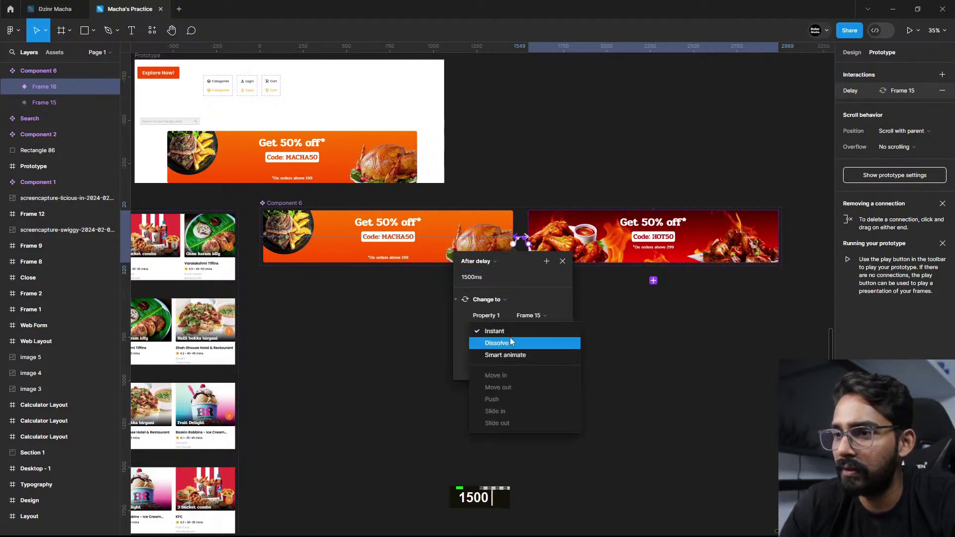
click(510, 352)
click(494, 348)
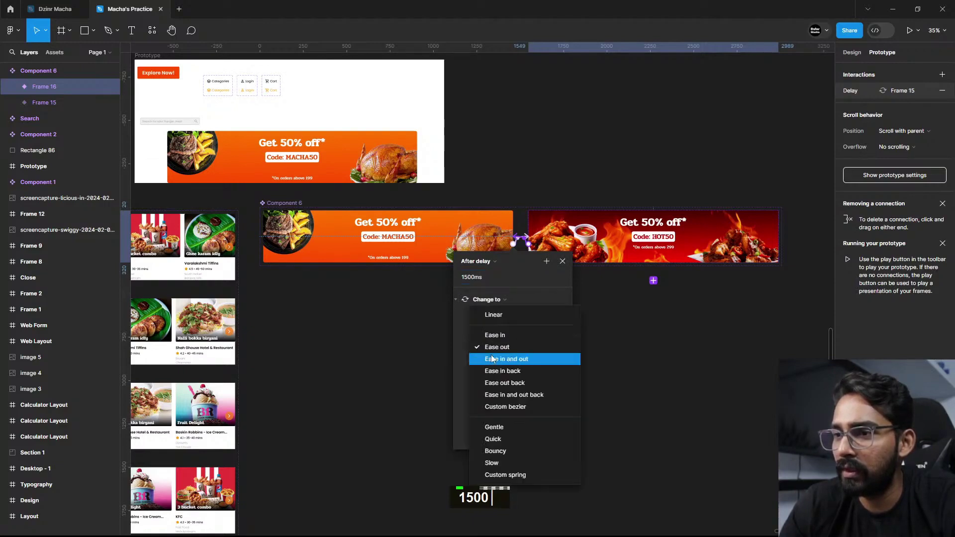
click(512, 316)
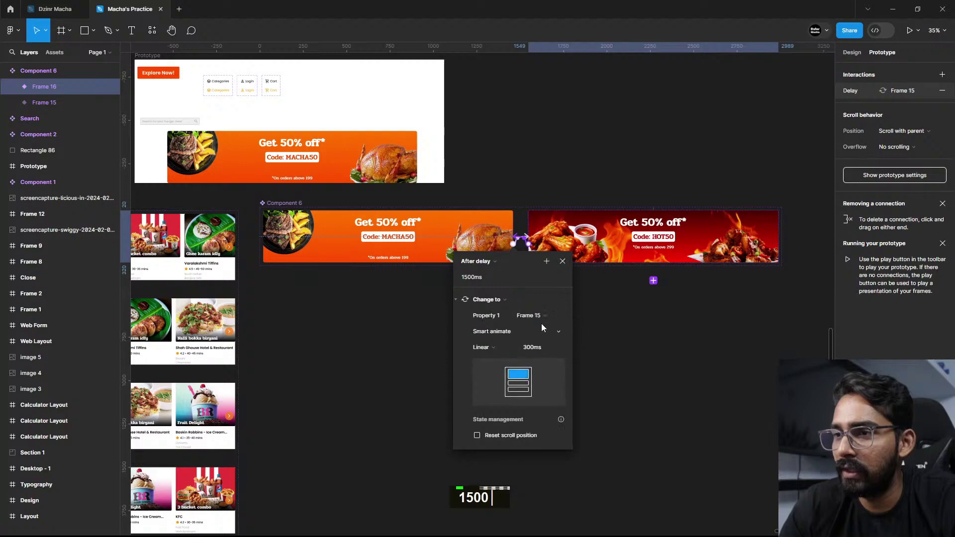
click(538, 348)
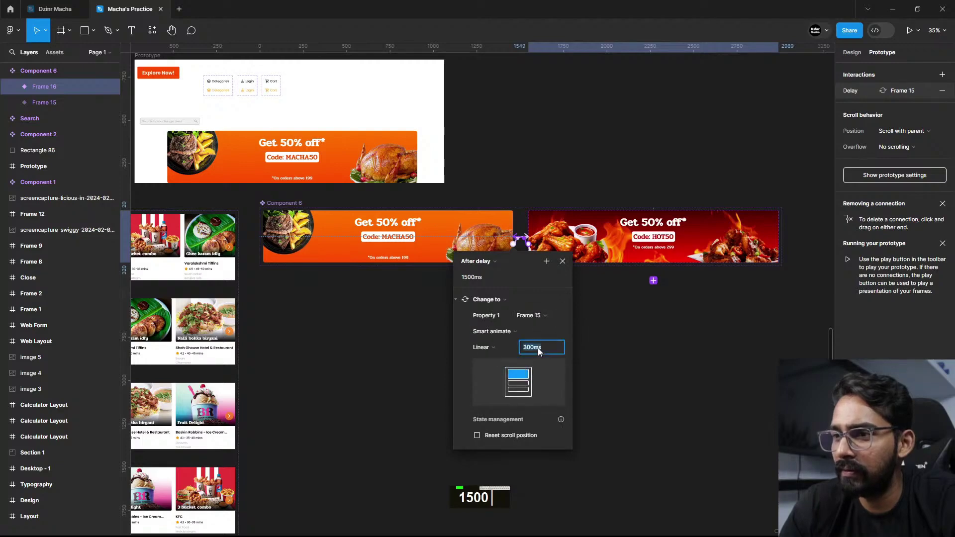
text(600)
key(Return)
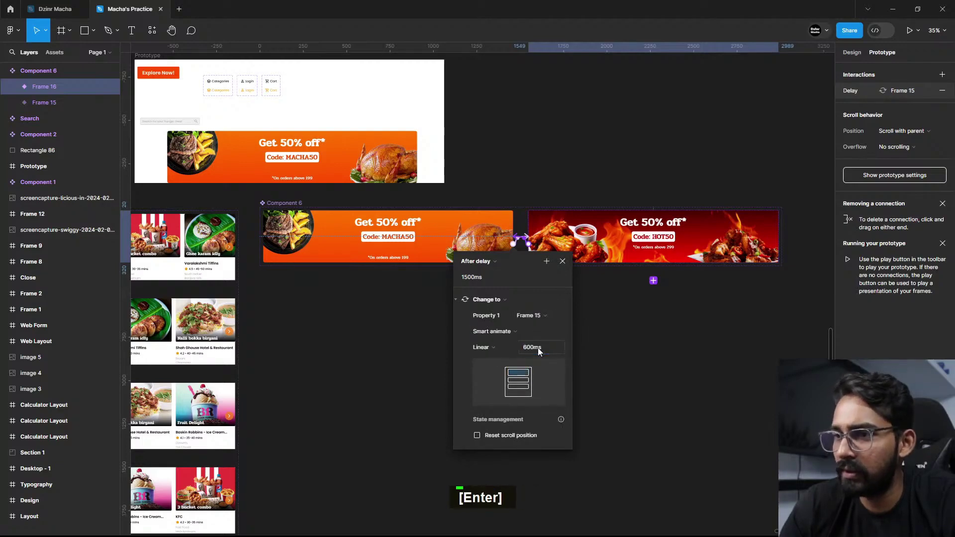
click(697, 336)
Step: Run the prototype from Frame 12 and check the banner sliding on the Swiggy homepage
drag(403, 337, 580, 356)
scroll(482, 335, down, 2)
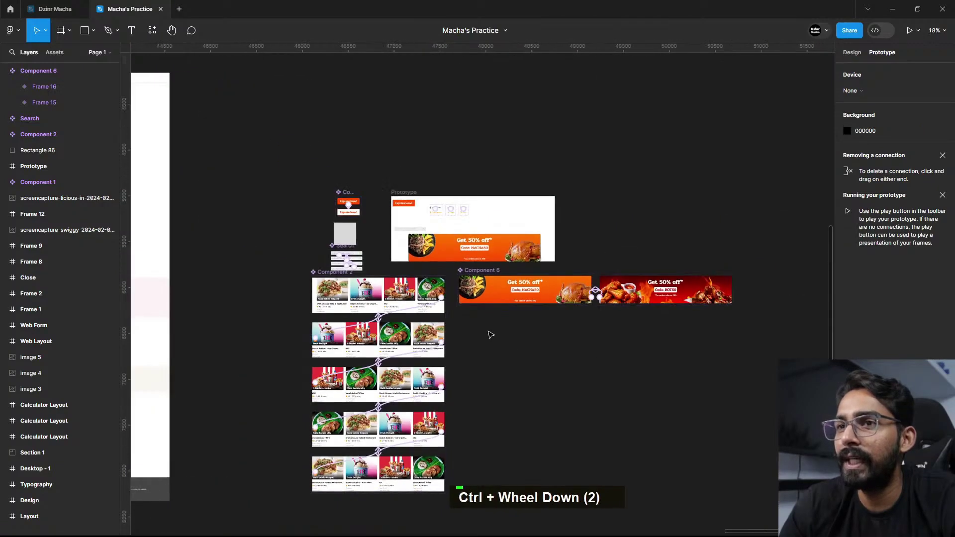
drag(490, 335, 666, 343)
drag(356, 222, 527, 245)
drag(353, 163, 551, 197)
click(299, 131)
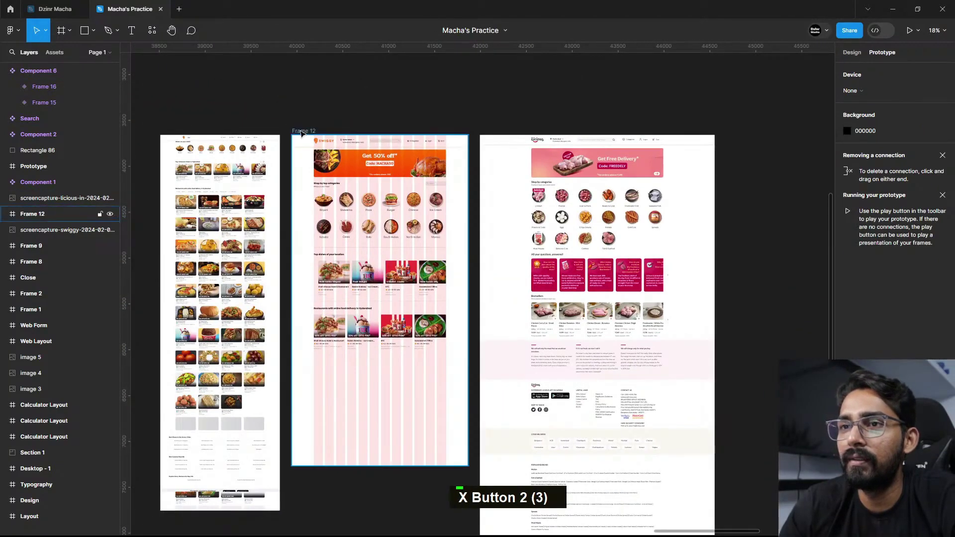
click(910, 31)
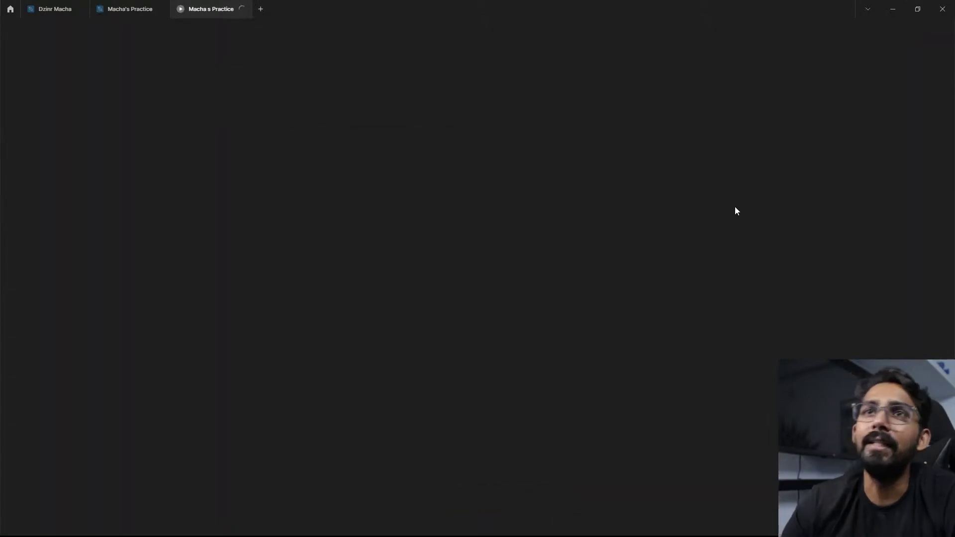
scroll(478, 295, up, 2)
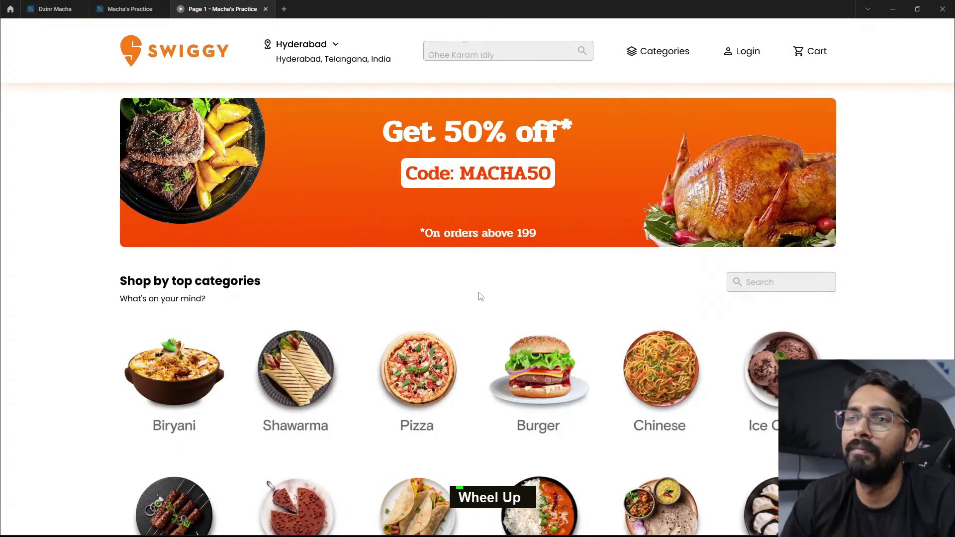
scroll(461, 302, up, 2)
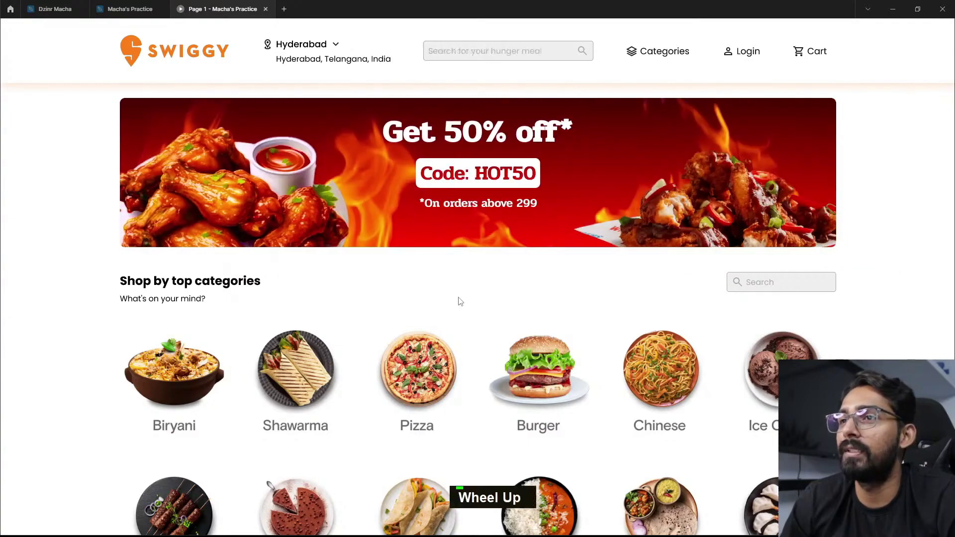
Step: Return to the design file and set the Smart animate duration of the MACHA50 variant's delay interaction to 600 ms
click(134, 14)
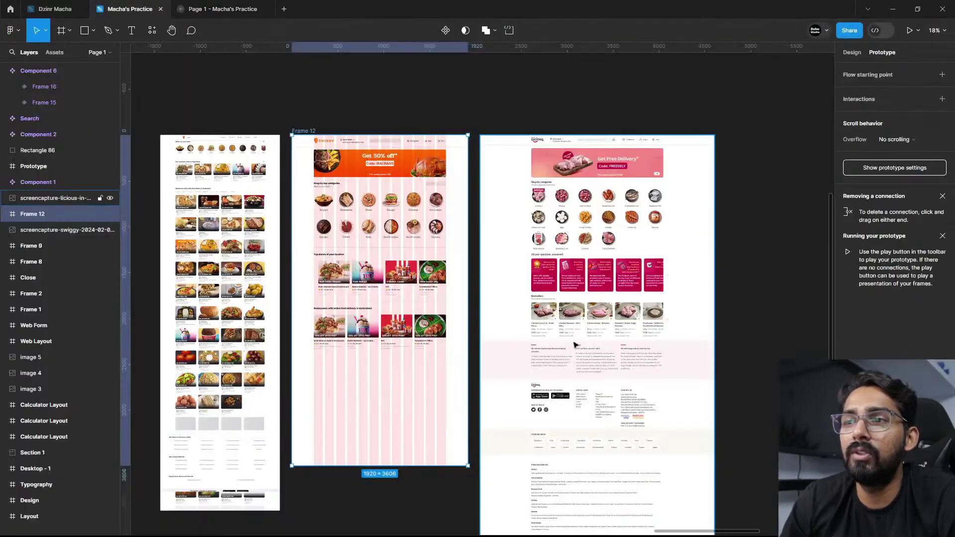
scroll(446, 360, up, 3)
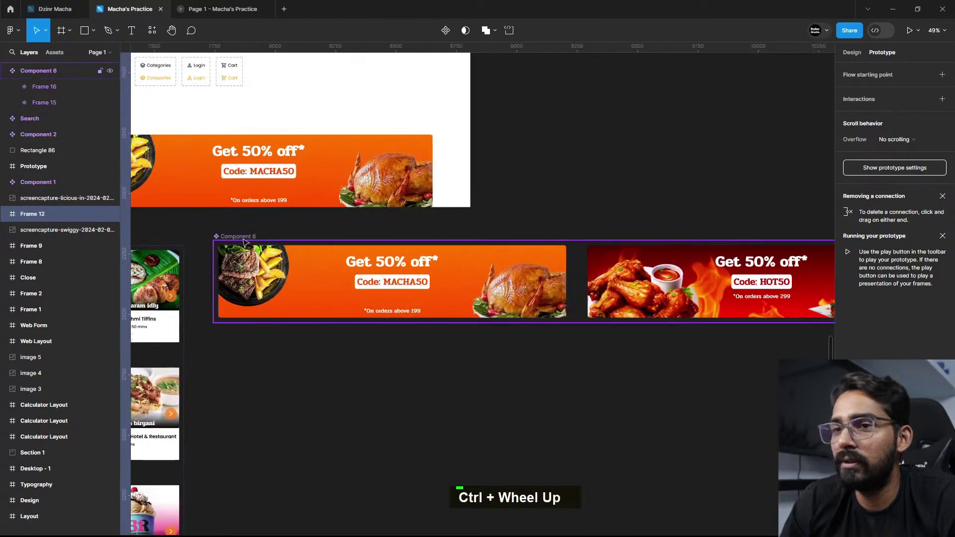
click(275, 297)
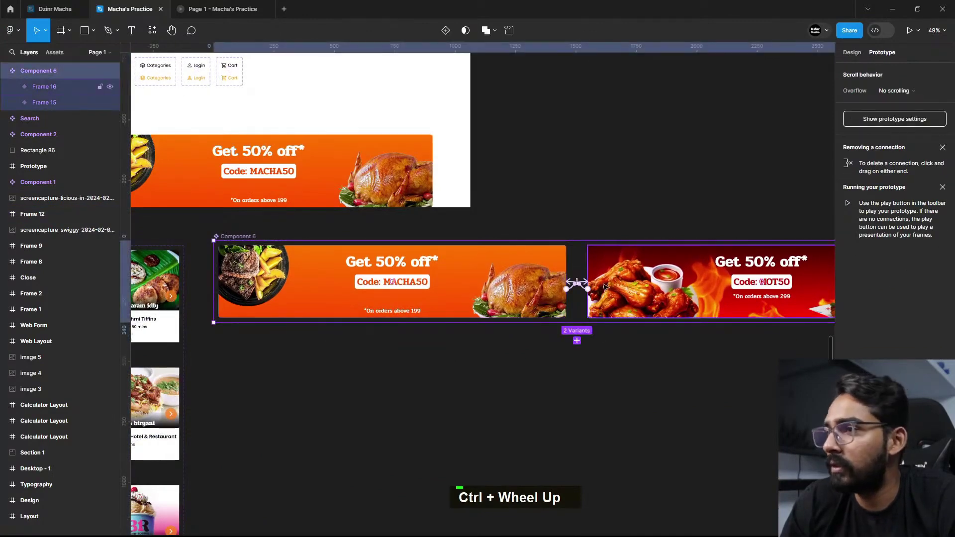
click(519, 273)
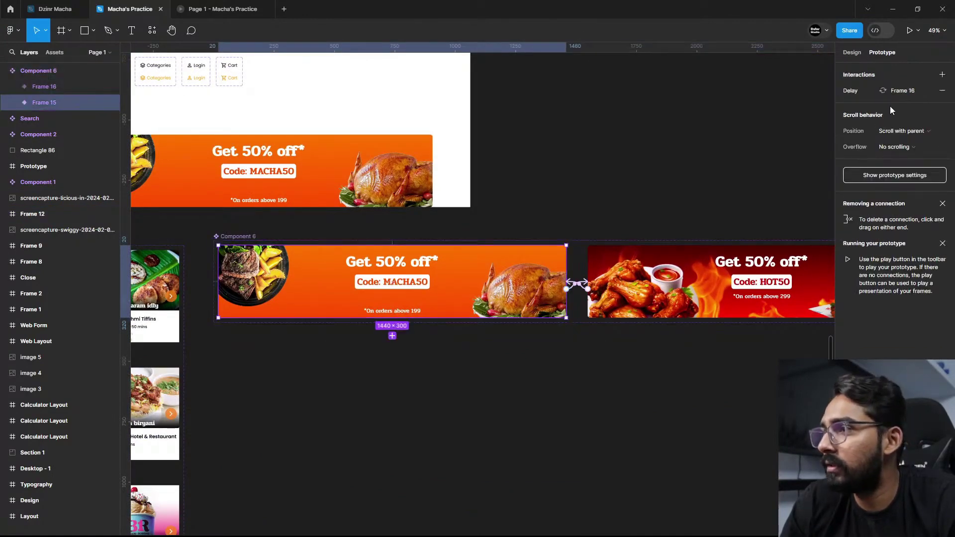
click(859, 91)
click(795, 178)
text(8)
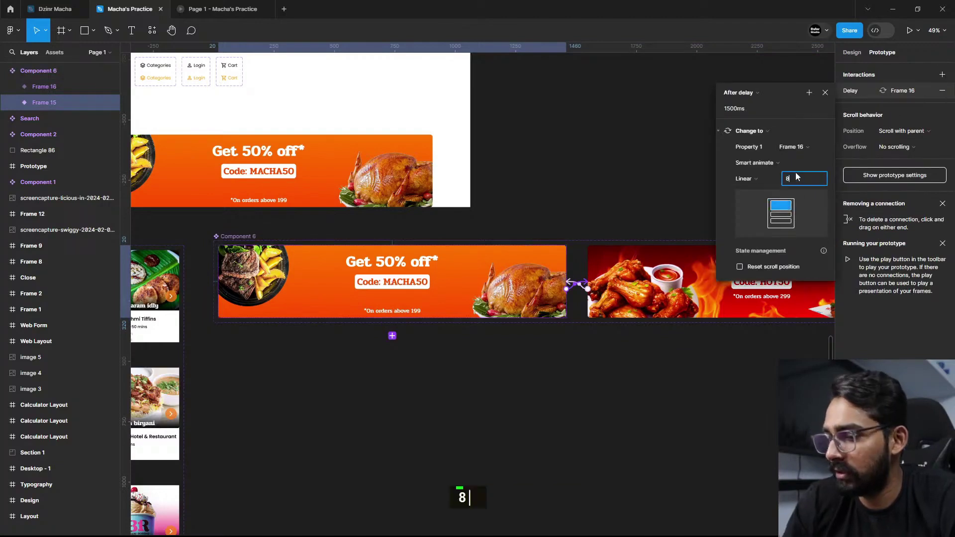
text(100)
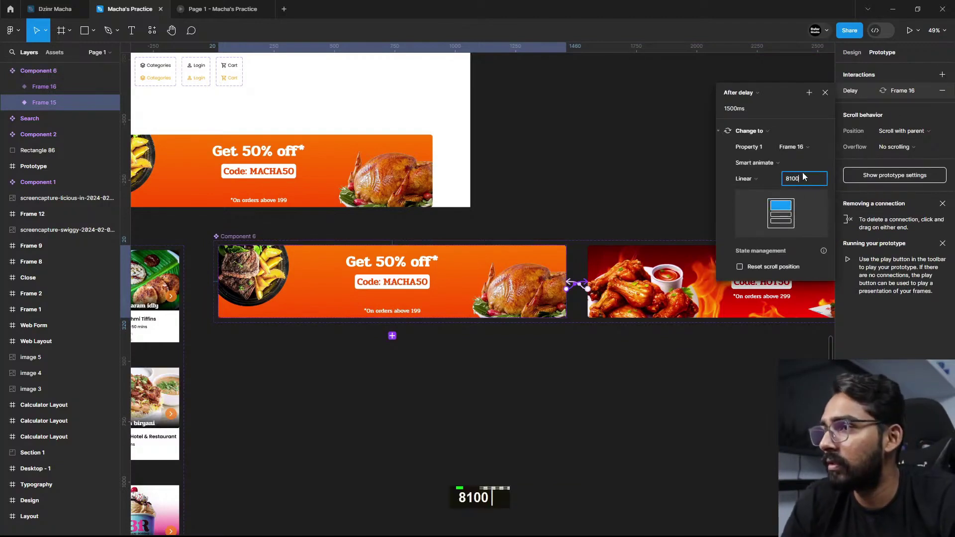
double_click(795, 180)
text(600)
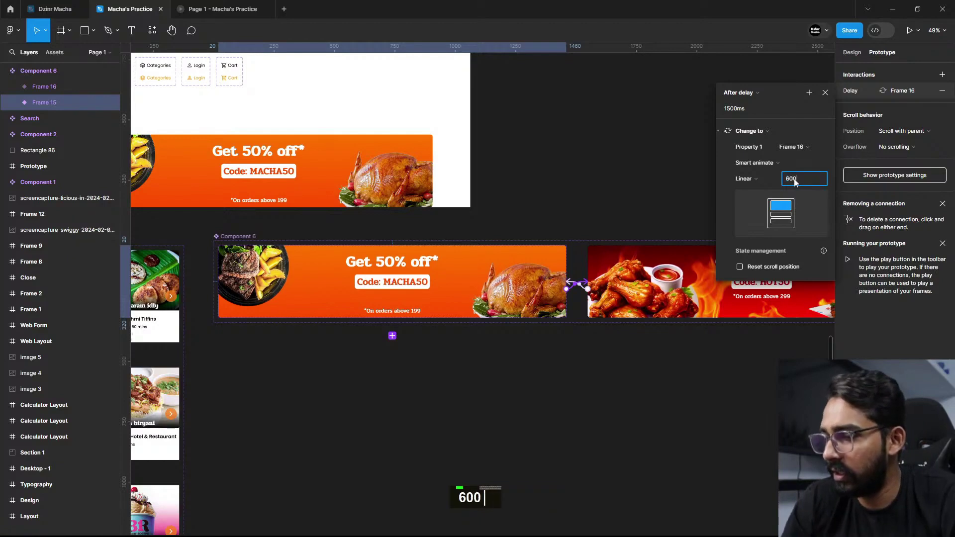
click(806, 166)
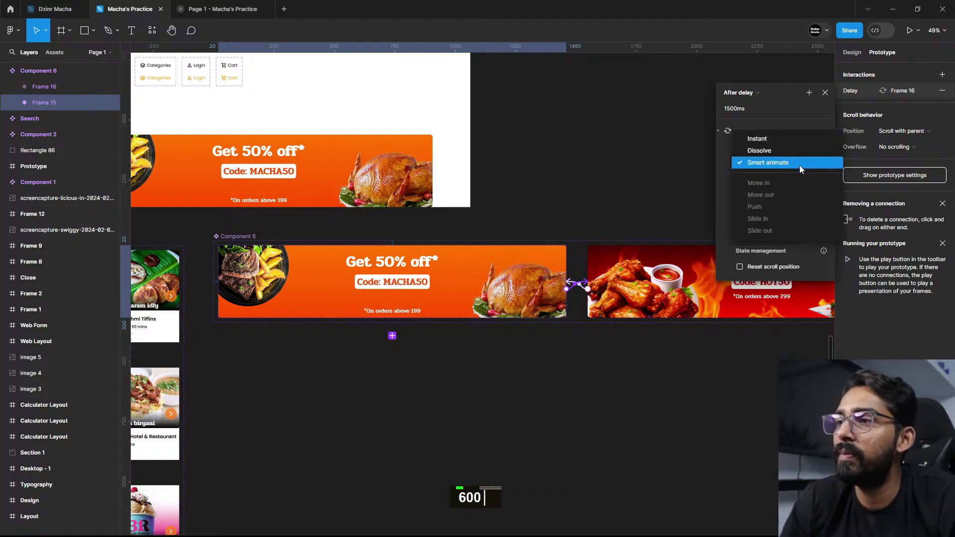
Step: Set the MACHA50 variant's delay interaction to an 800 ms Smart animate duration and a 2000 ms delay
click(799, 165)
text(800)
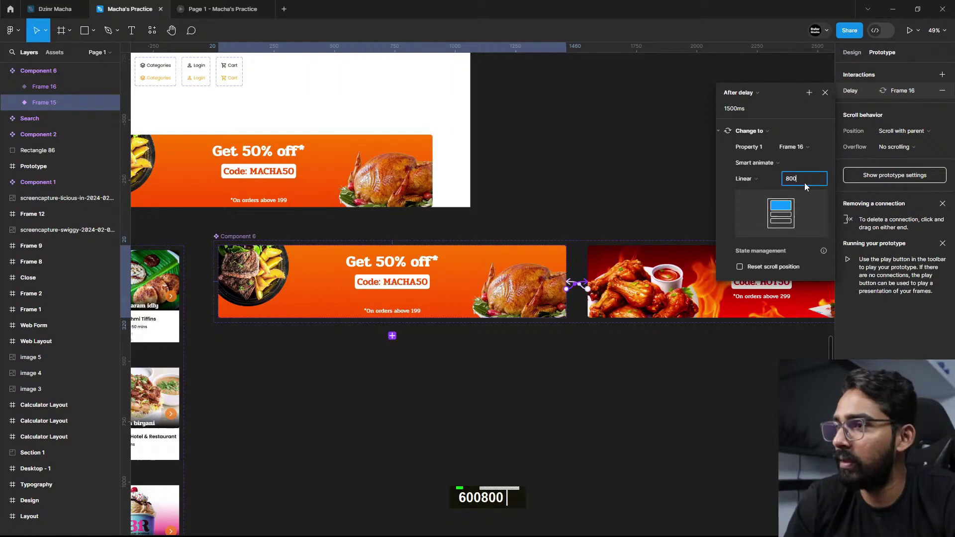
key(Return)
click(741, 108)
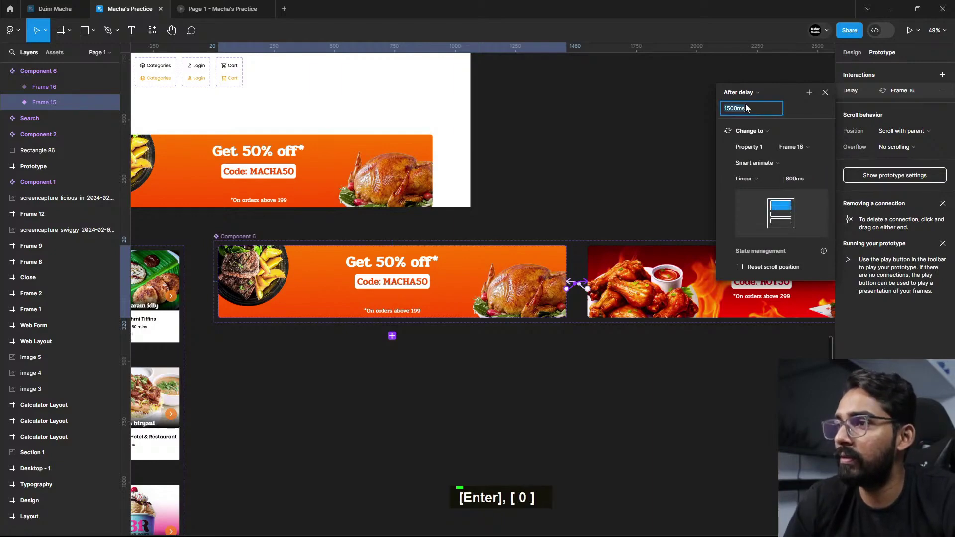
text(2000)
key(Return)
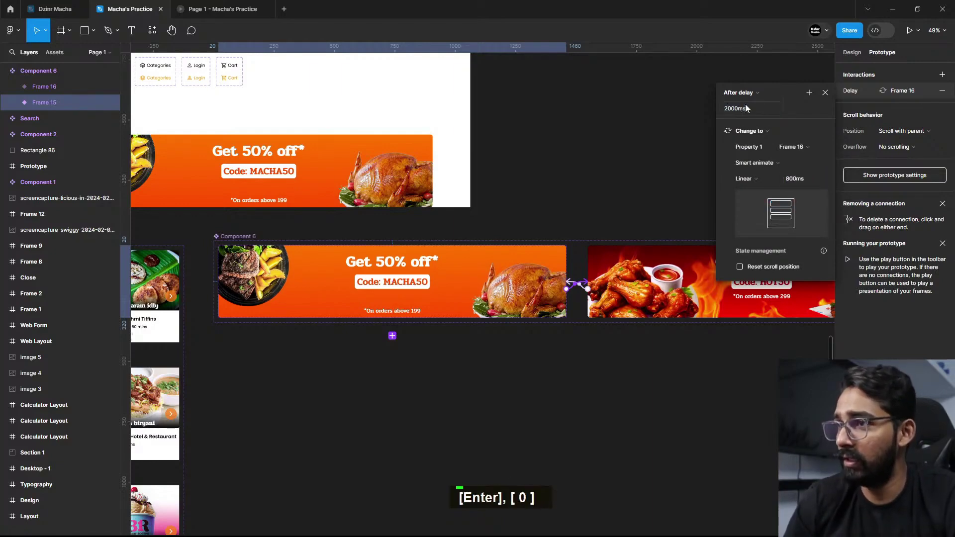
click(689, 179)
Step: Set the HOT50 variant's interaction back to MACHA50 to a 2000 ms delay and an 800 ms animation duration
drag(706, 159, 416, 203)
ctrl+scroll(342, 315, up, 4)
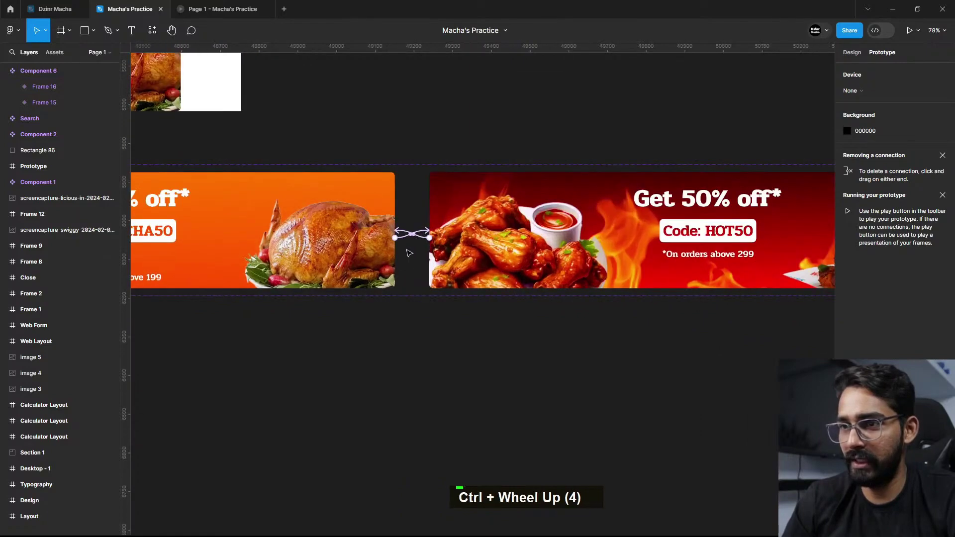
click(401, 235)
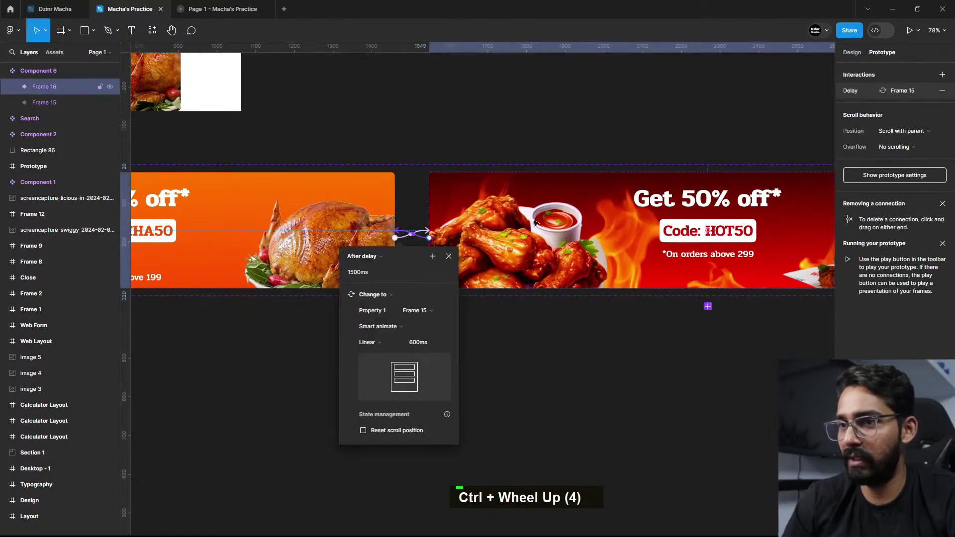
key(Escape)
click(893, 94)
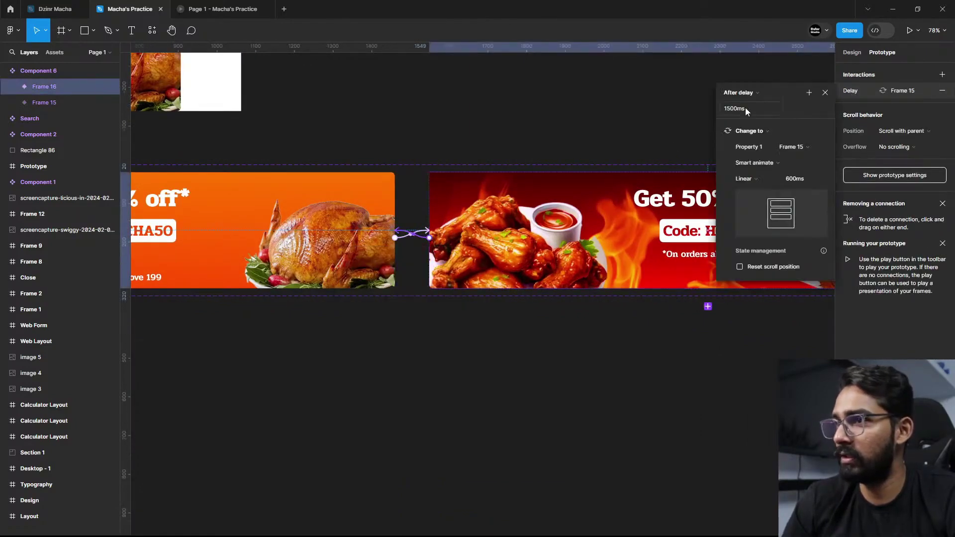
text(2000)
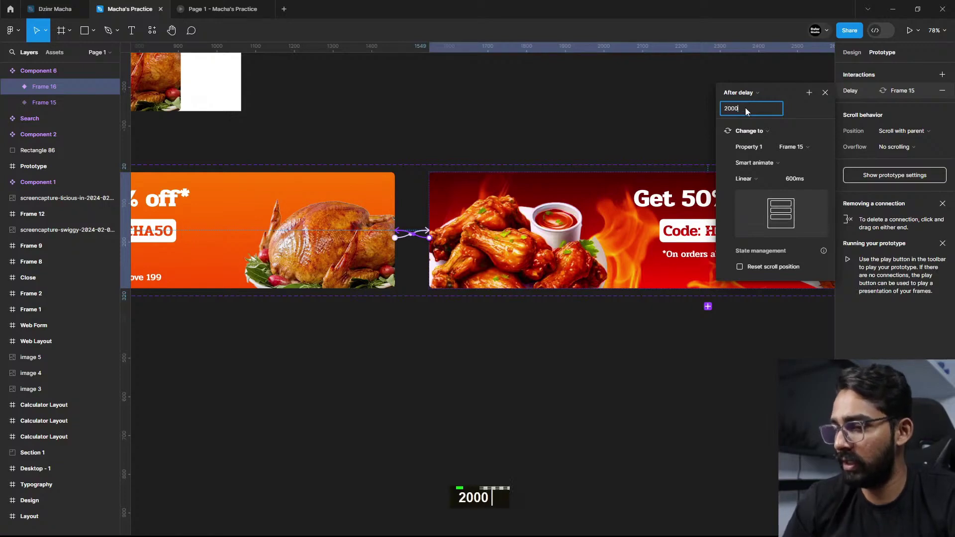
click(804, 179)
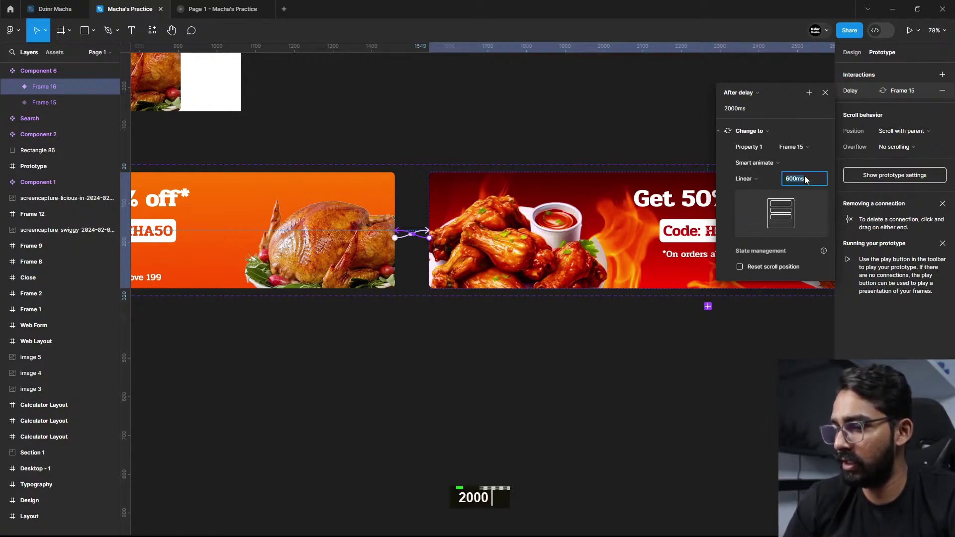
text(800)
key(Return)
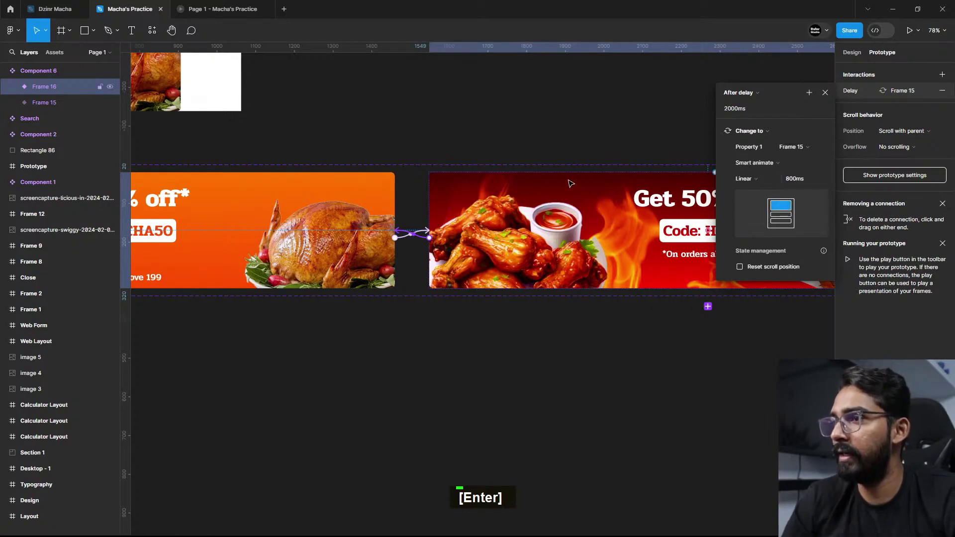
Step: Change the Smart animate easing to Ease in and out for the HOT50 and MACHA50 variants' delay interactions
click(747, 179)
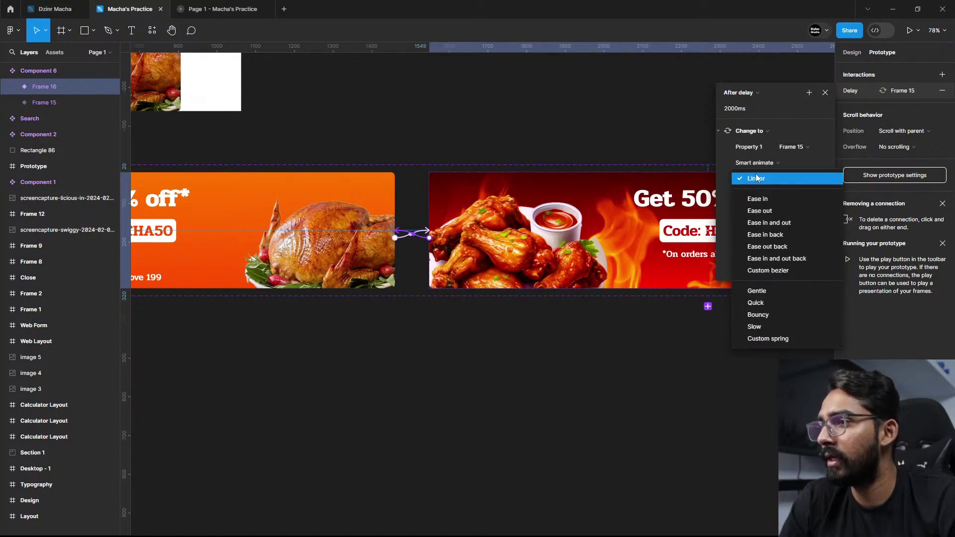
click(772, 221)
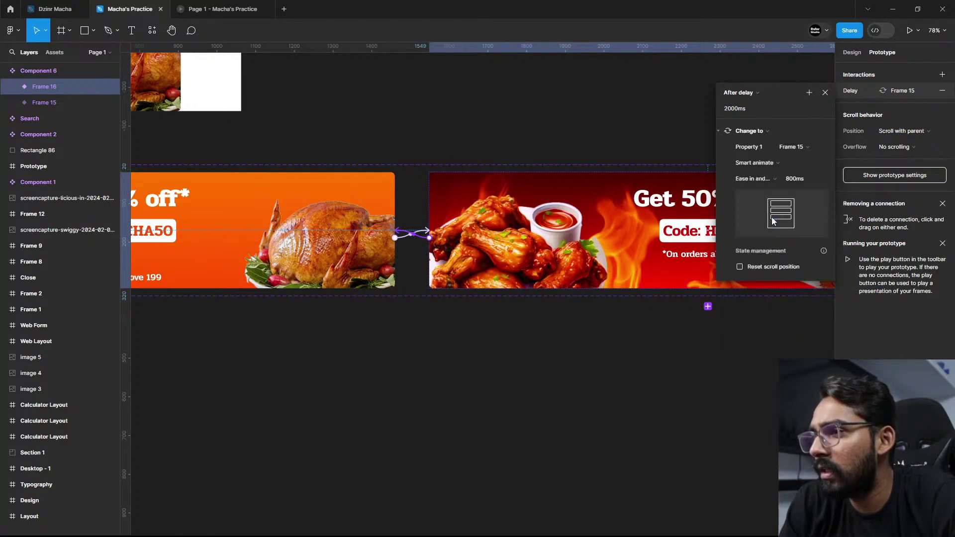
click(349, 227)
click(851, 91)
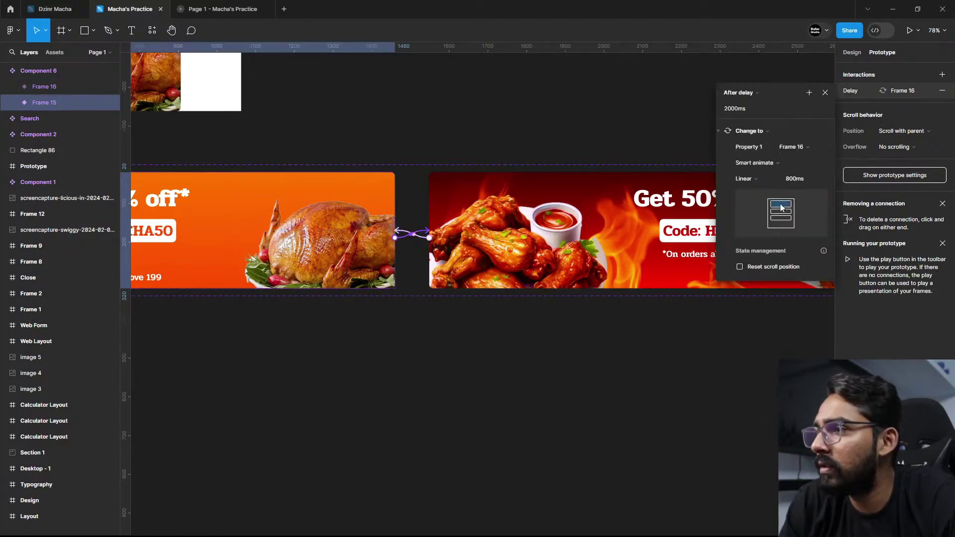
click(745, 178)
click(773, 221)
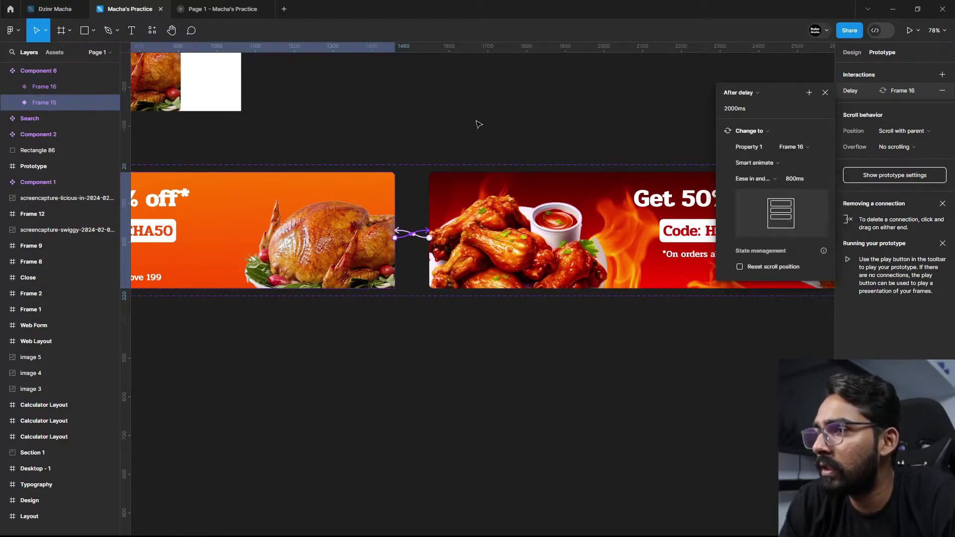
Step: Deselect the banner variant, open the prototype preview and restart it to check the banner transition
click(478, 124)
key(ctrl+alt+Return)
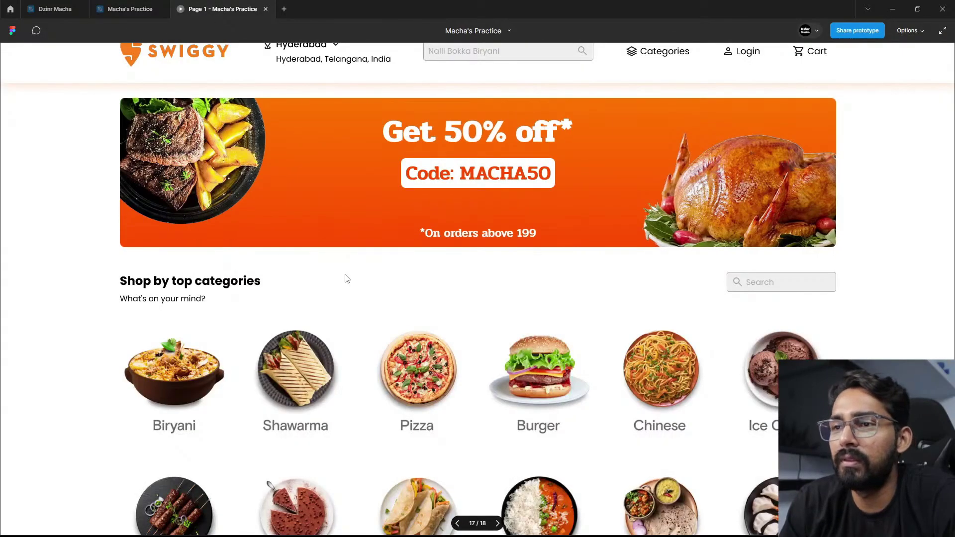
key(r)
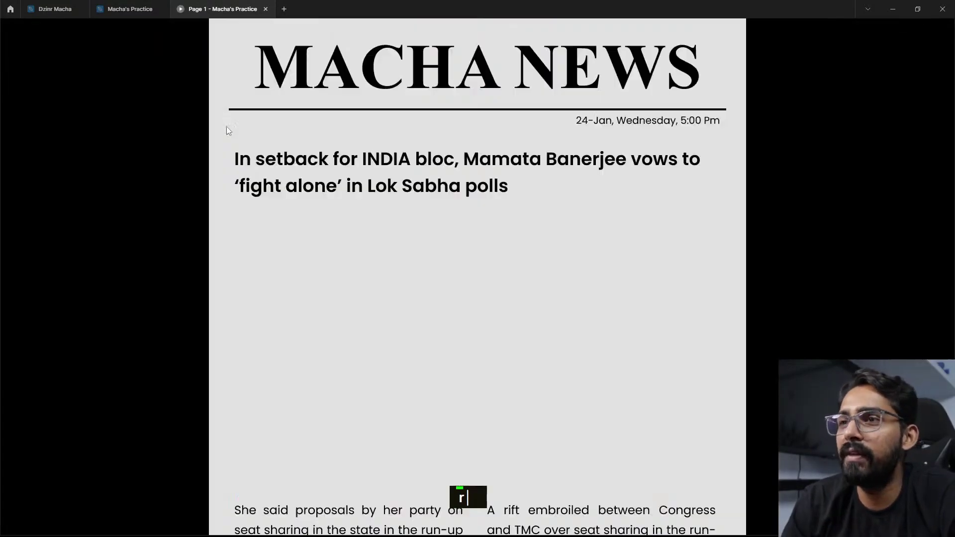